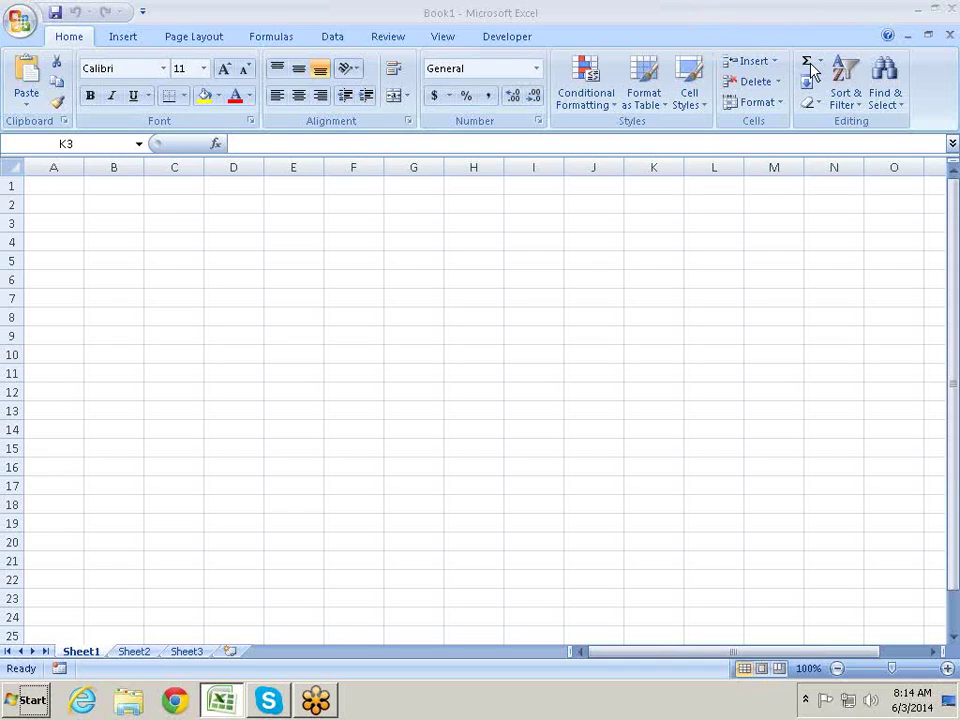
Select A1, glance at the number format settings, and cancel a partial 'Ch' entry
left_click(368, 236)
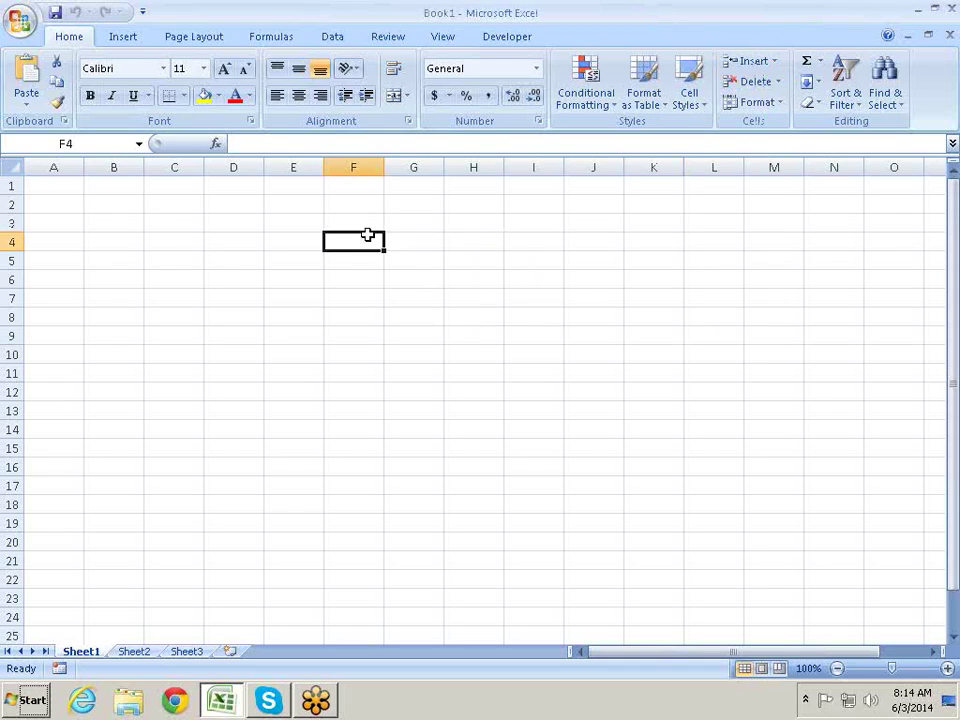
left_click(50, 218)
left_click(52, 189)
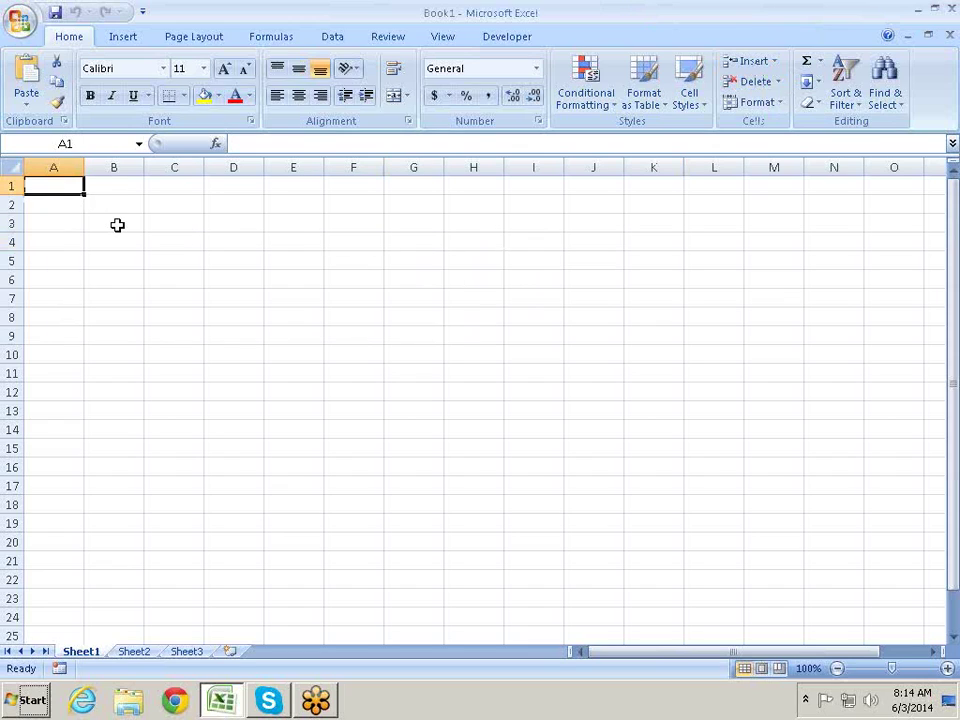
left_click(537, 121)
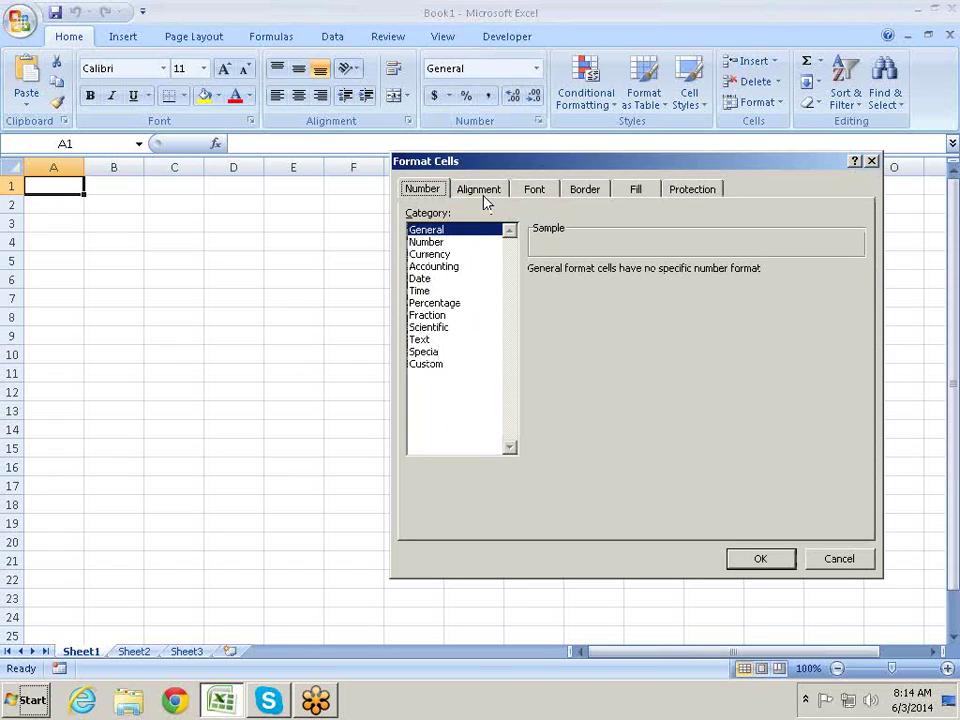
left_click(871, 161)
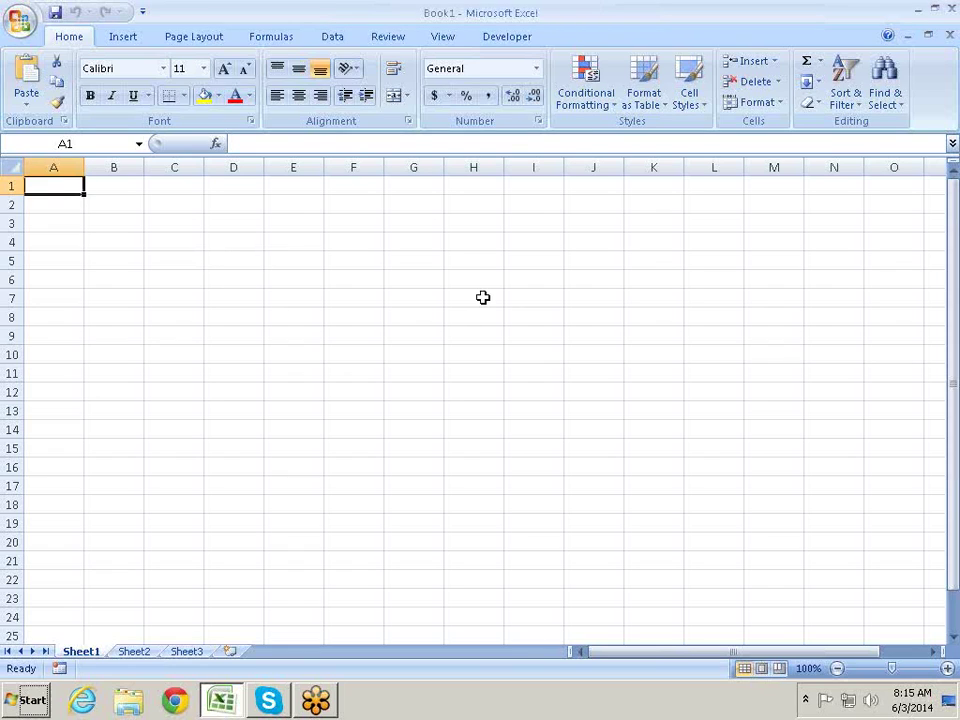
type("Ch")
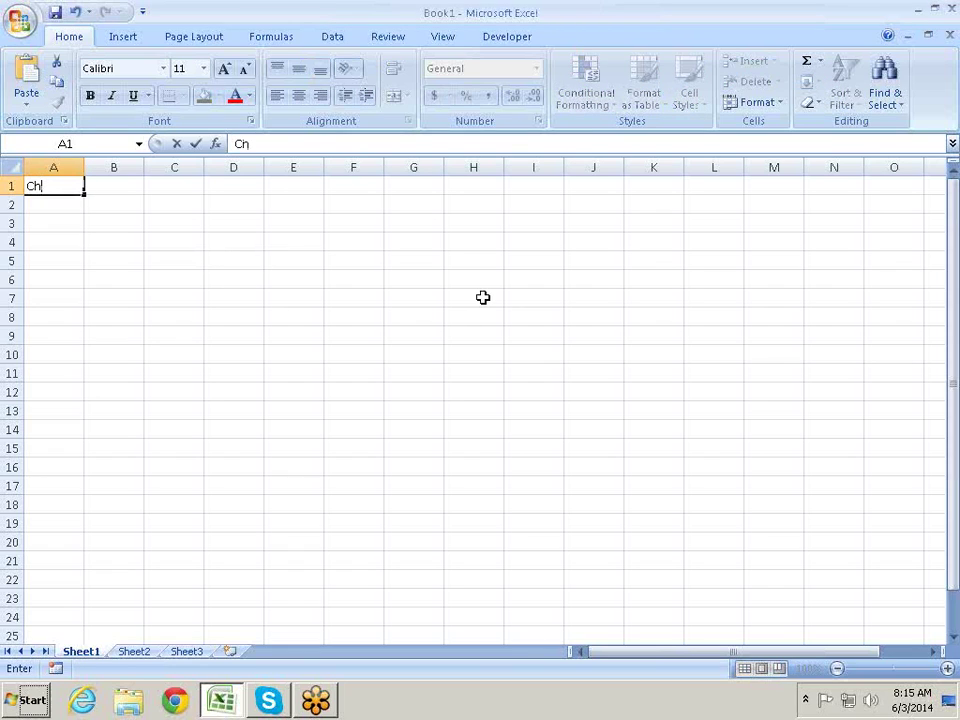
key("Escape")
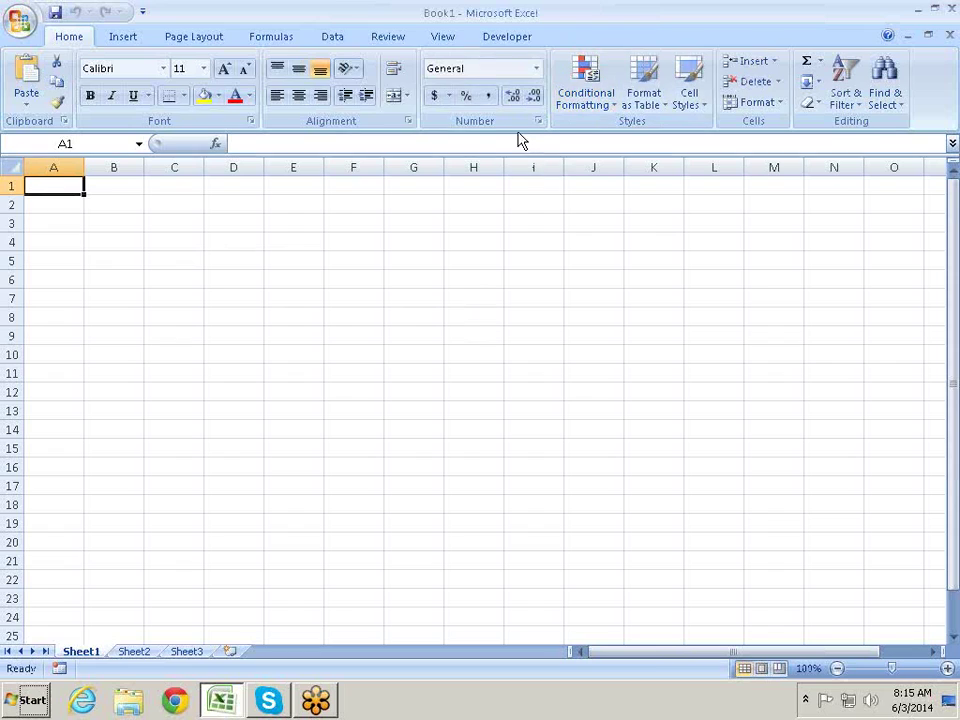
Browse the Format Cells categories and Custom format codes, then dismiss without applying anything
left_click(536, 126)
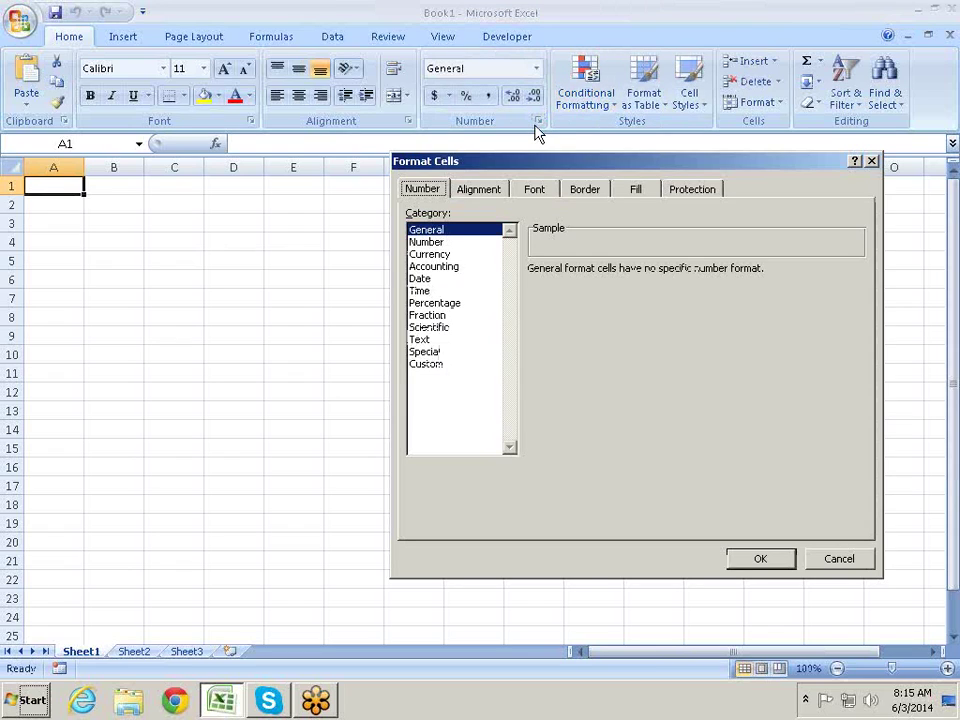
left_click(442, 242)
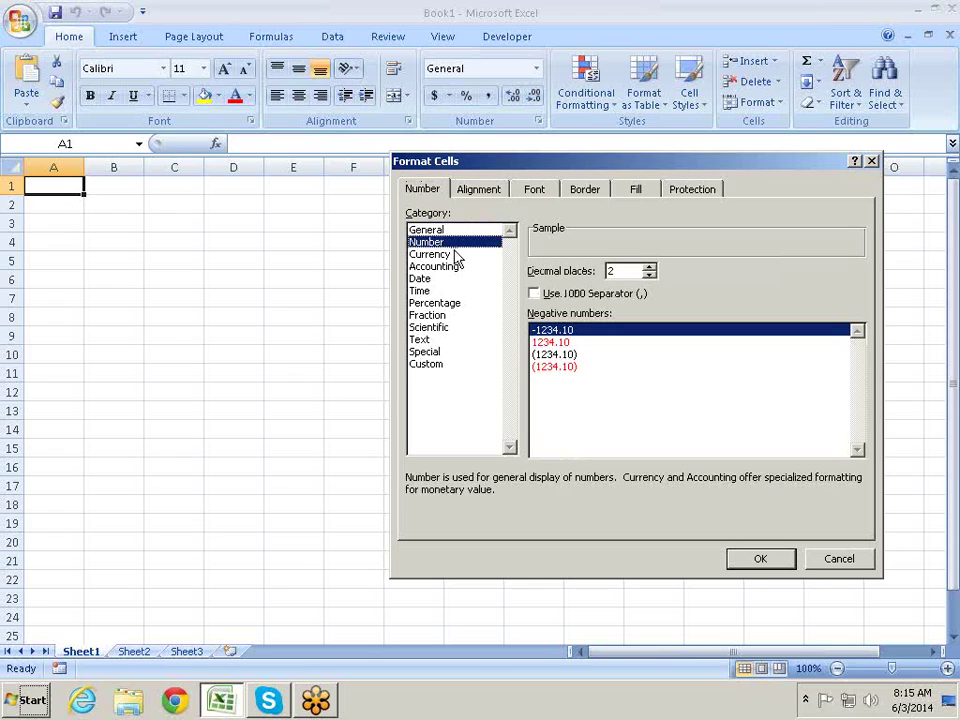
left_click(443, 254)
left_click(441, 266)
left_click(439, 279)
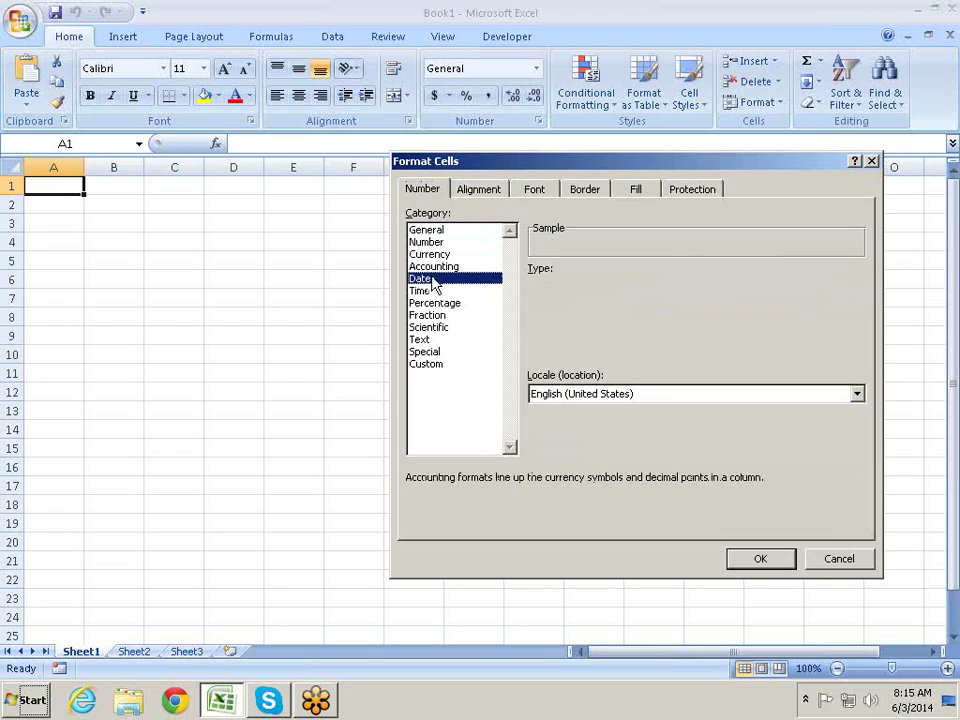
left_click(445, 290)
left_click(455, 303)
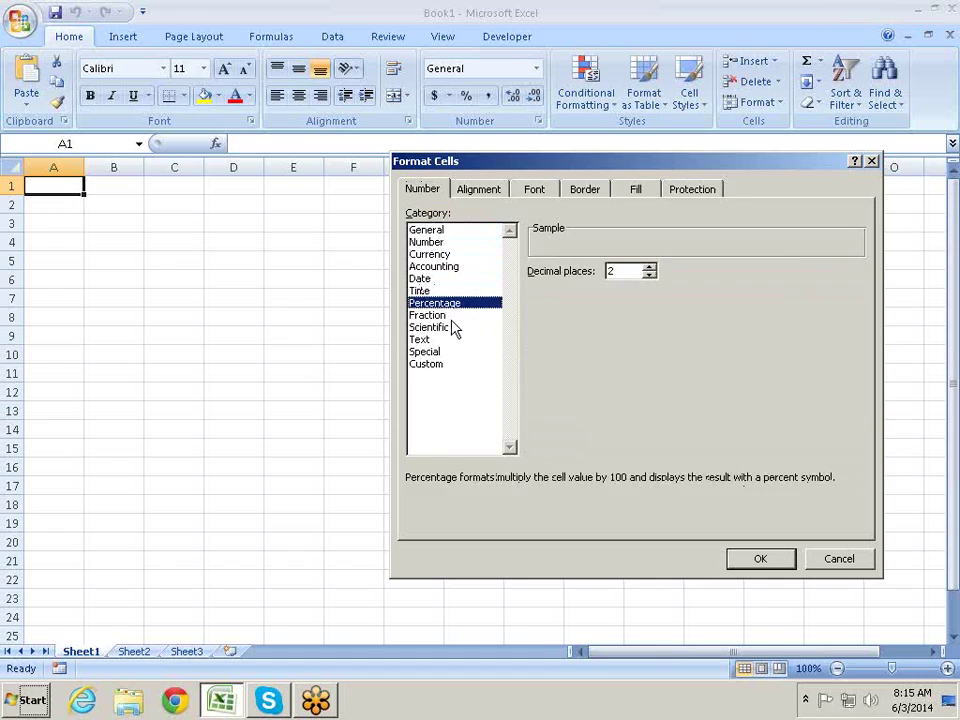
left_click(441, 328)
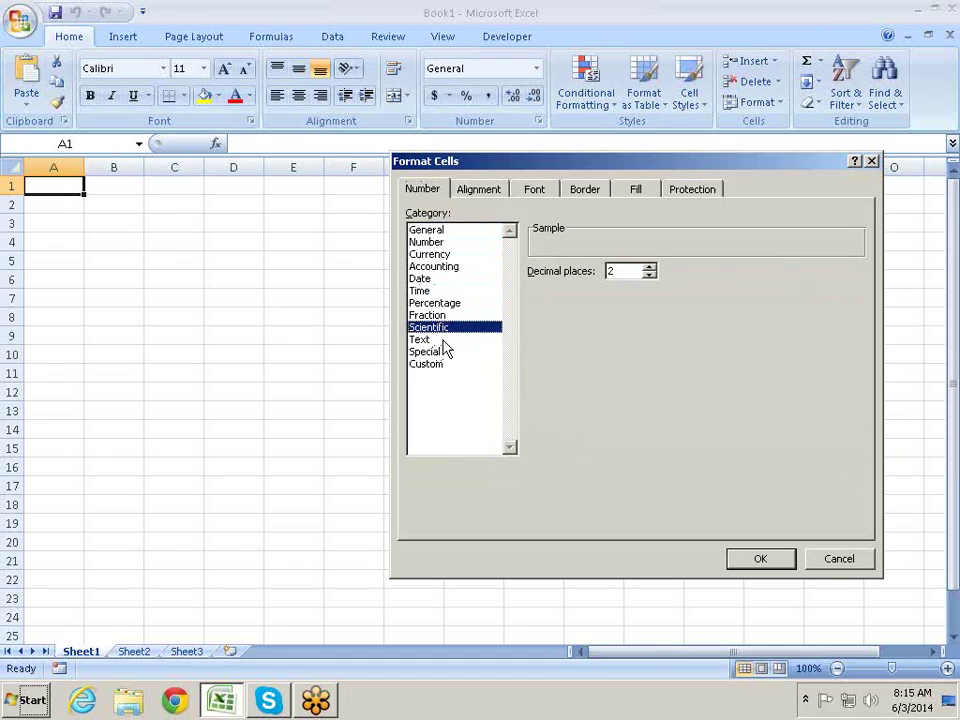
left_click(444, 340)
left_click(446, 352)
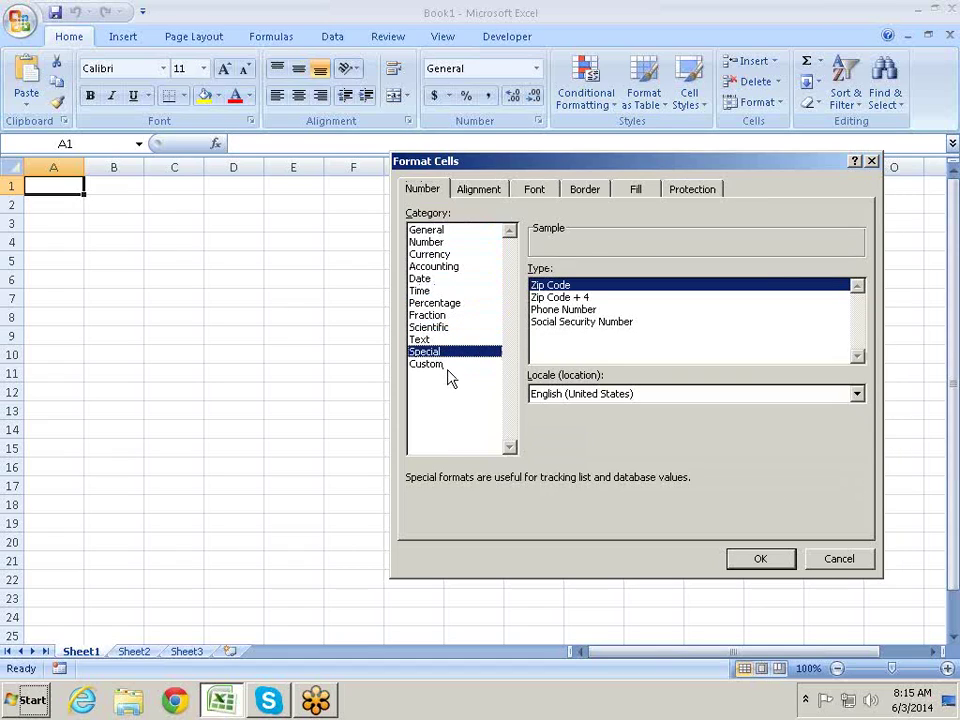
left_click(447, 368)
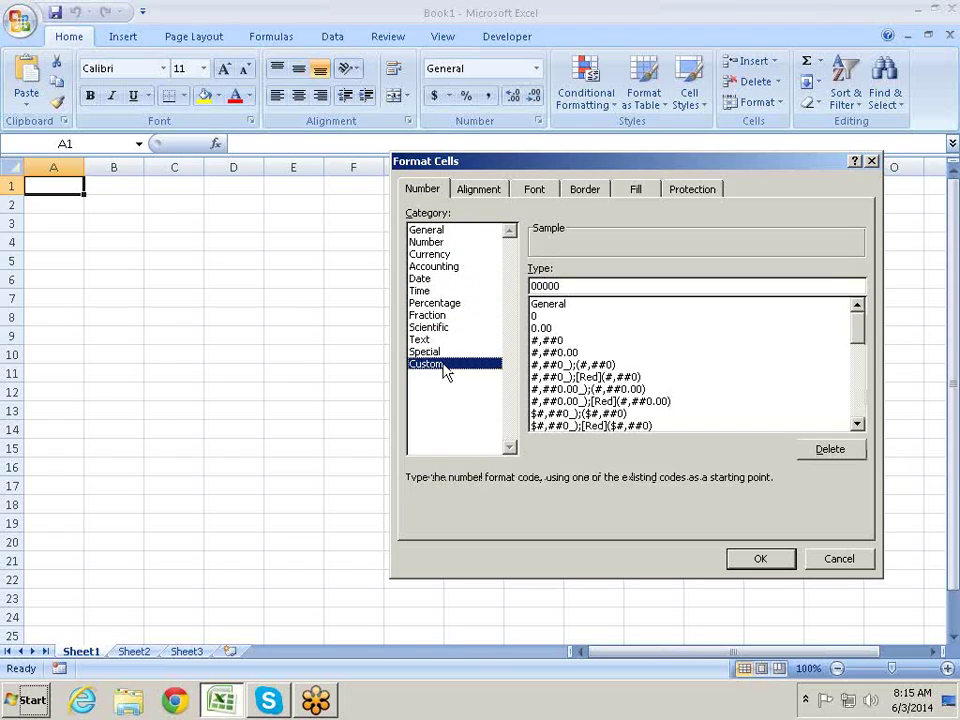
left_click(560, 364)
left_click(555, 388)
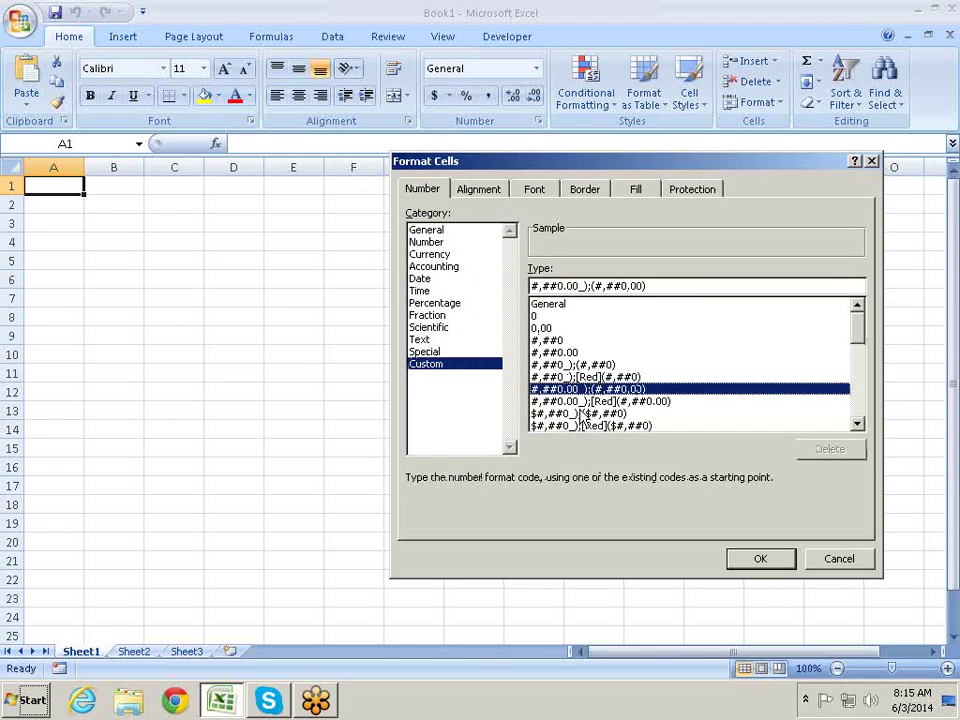
left_click(580, 414)
left_click(548, 352)
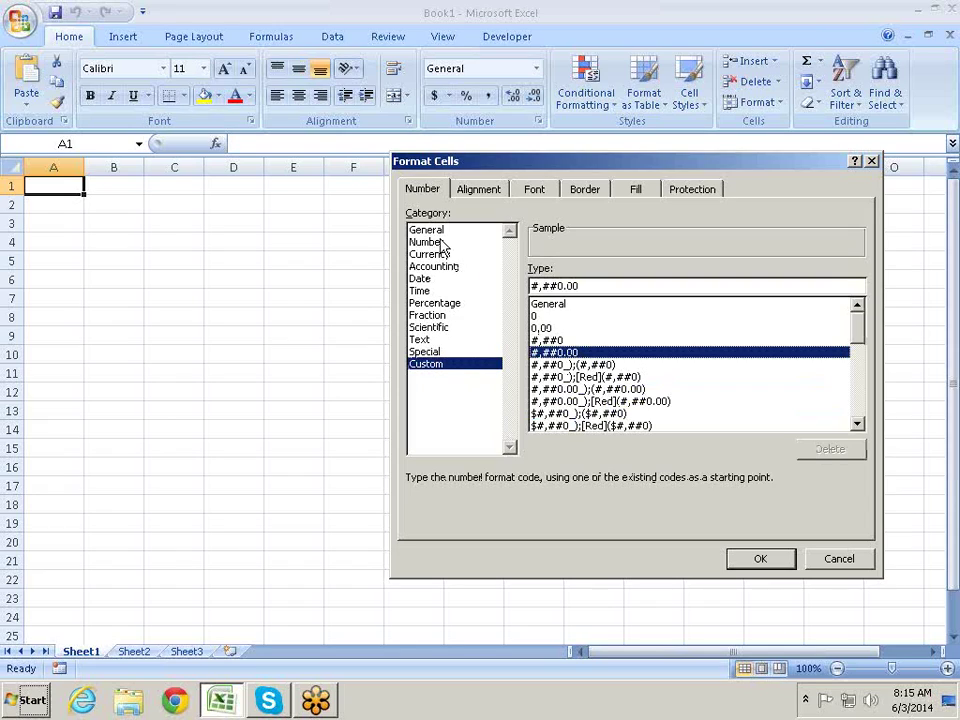
left_click(600, 376)
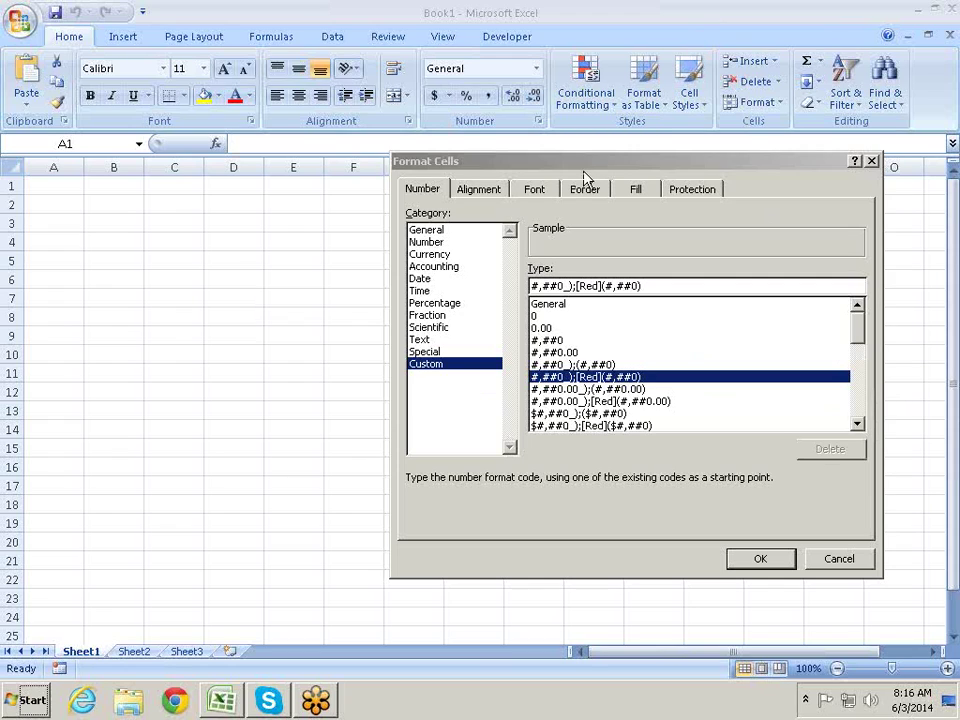
left_click_drag(592, 167, 428, 174)
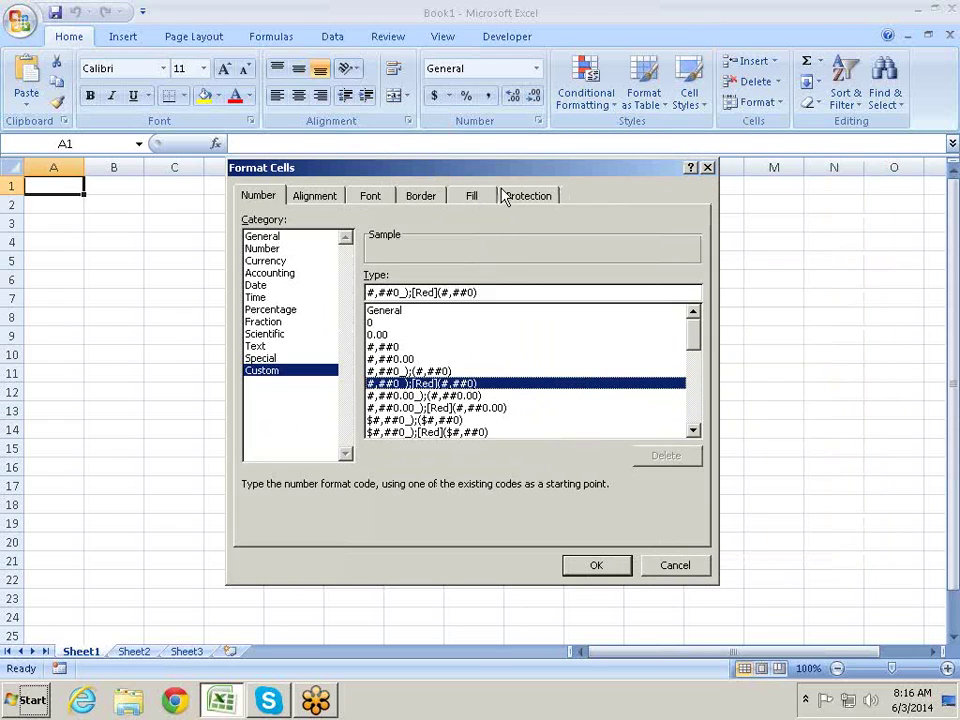
left_click_drag(503, 176, 573, 161)
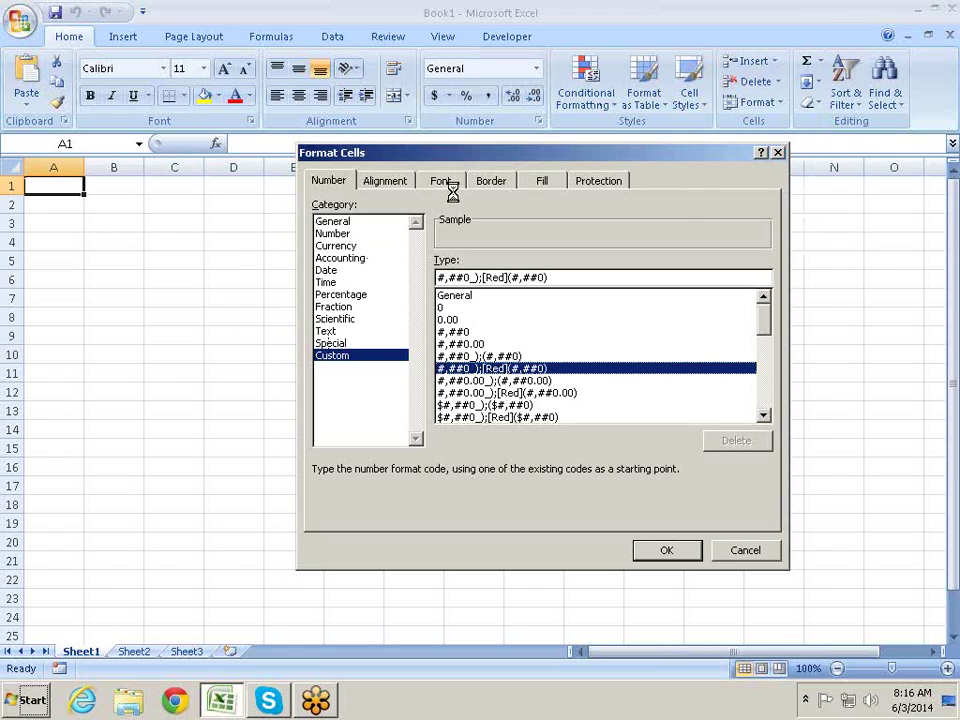
key("Escape")
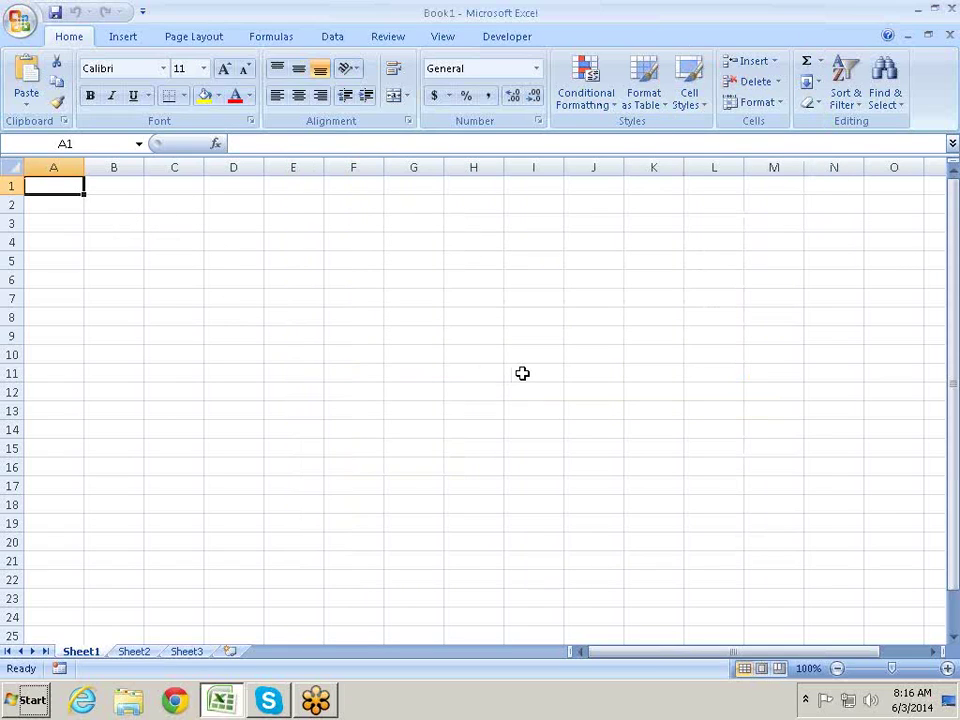
Enter ch. No. in A1, then 111036, 00236 and '002356 down A2:A4
type("ch. No.")
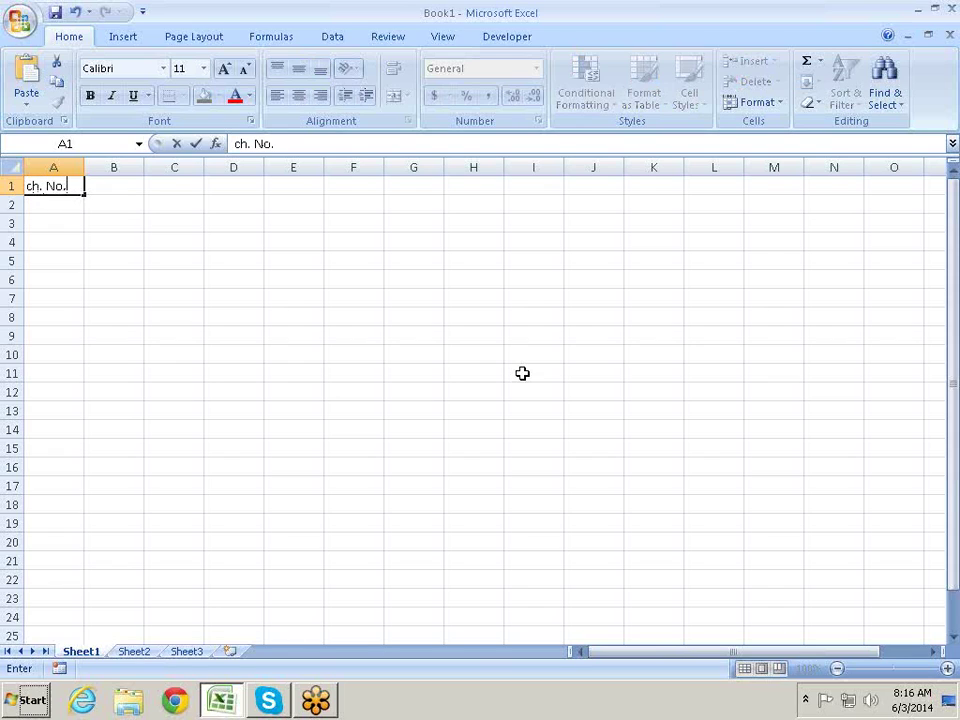
key("Return")
type("111")
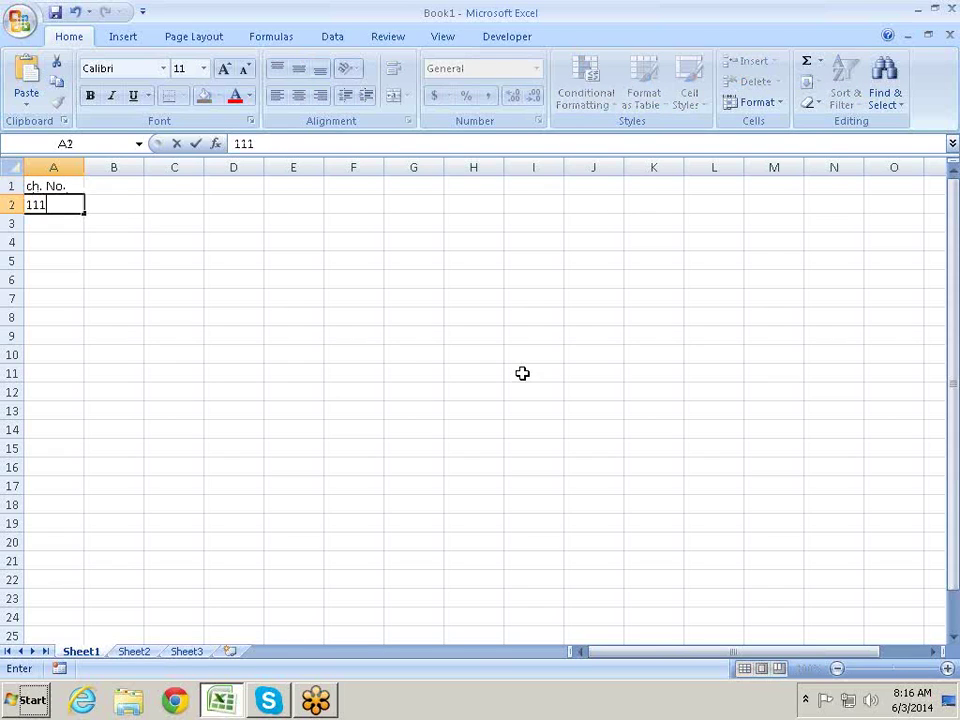
type("036")
key("Return")
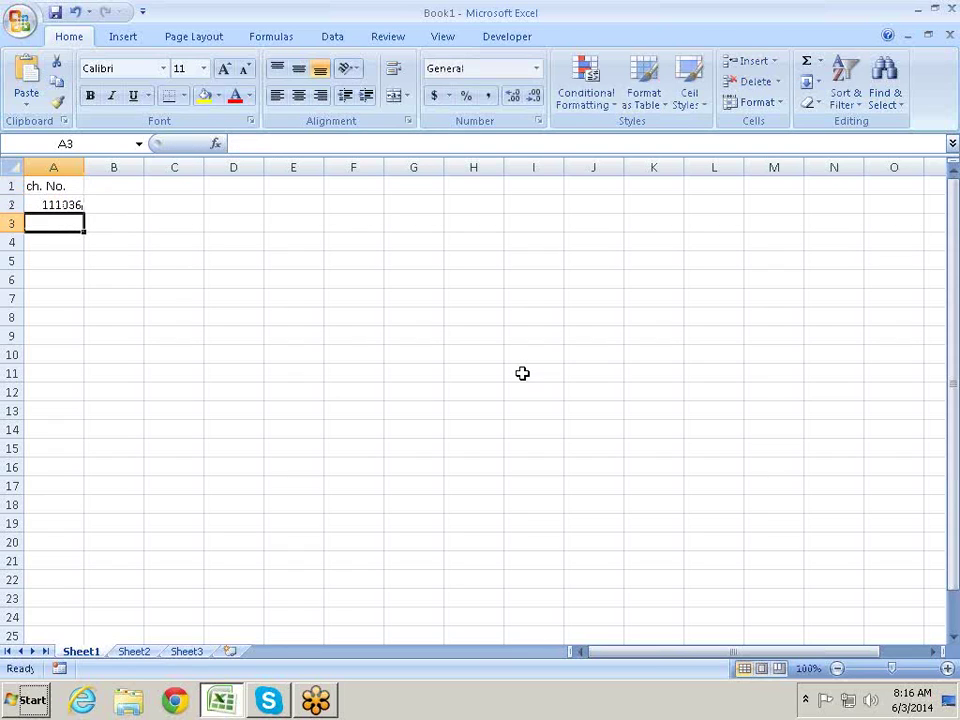
type("002")
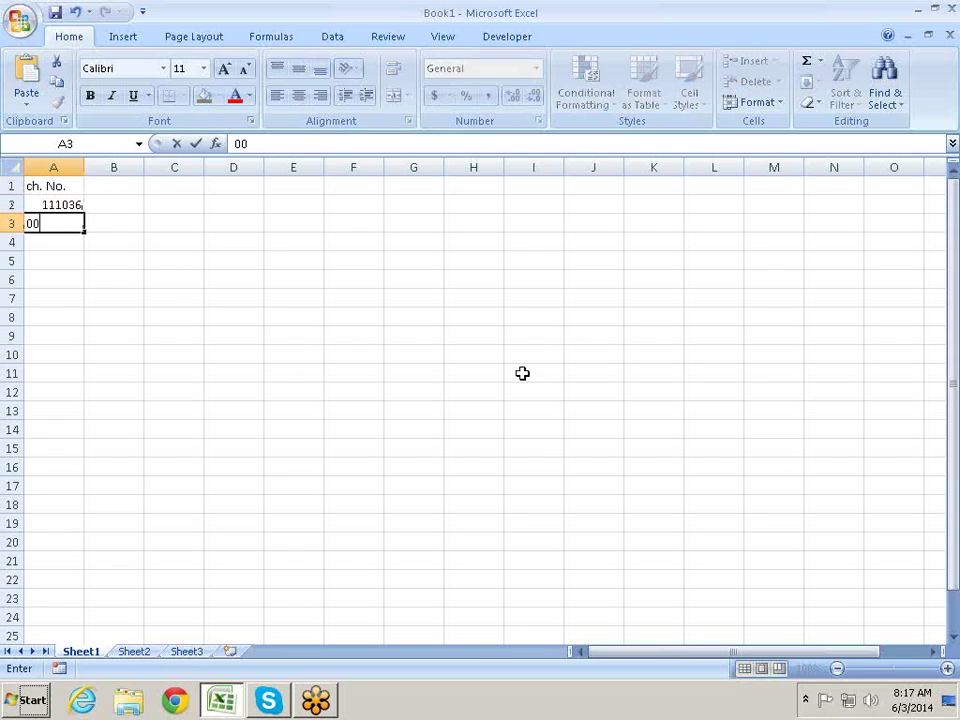
type("36")
key("Return")
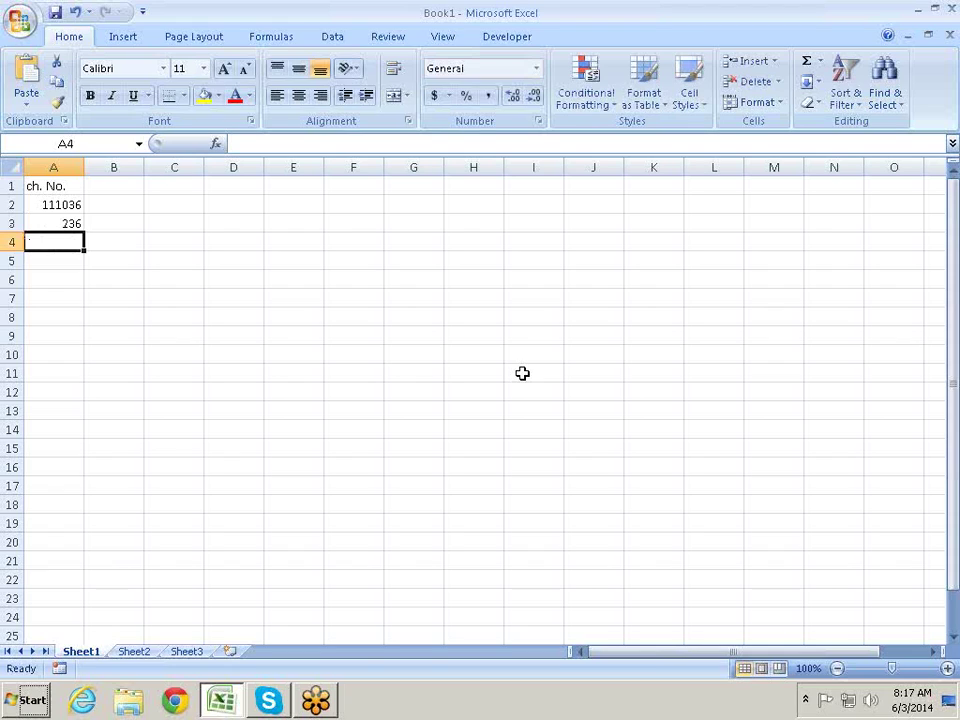
type("'002")
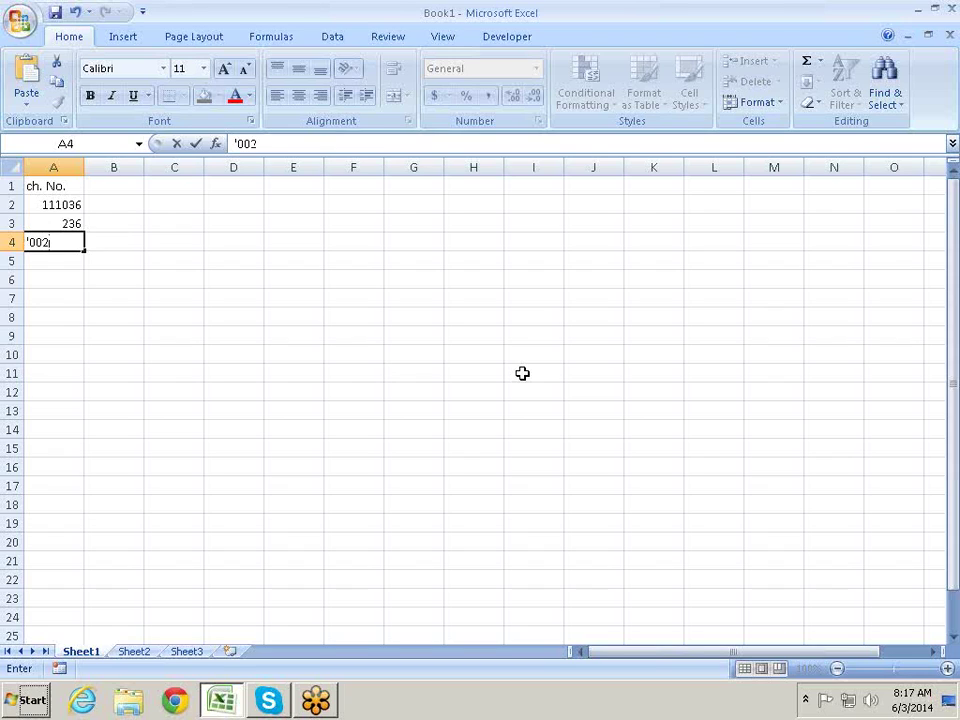
type("356")
key("Return")
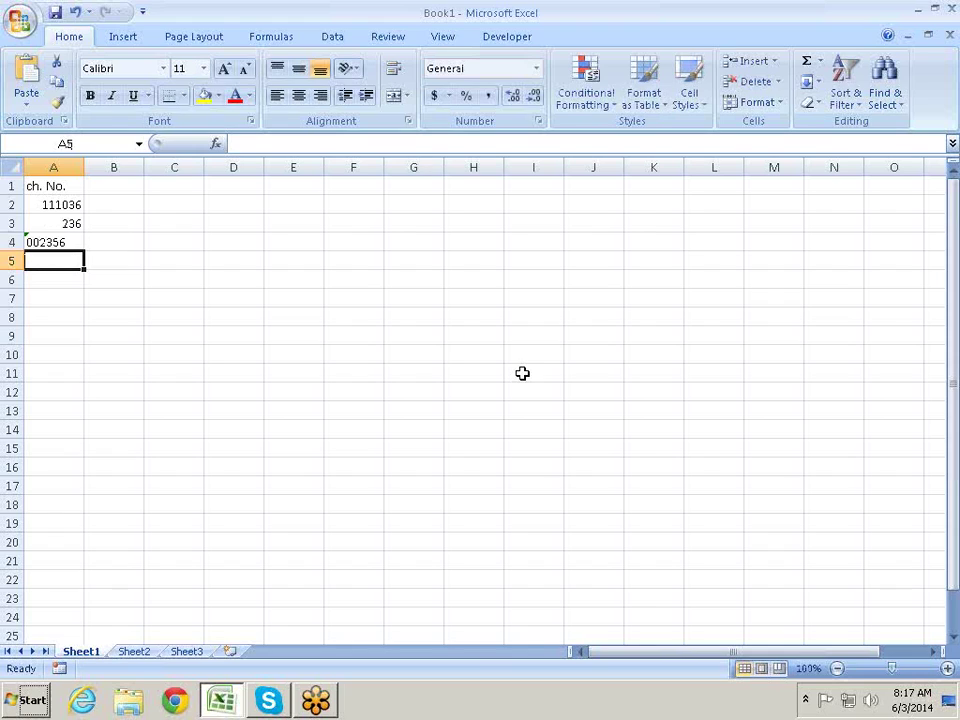
Check the stored values in A2–A4, then re-edit and recommit A4's '002356 text entry
left_click(72, 206)
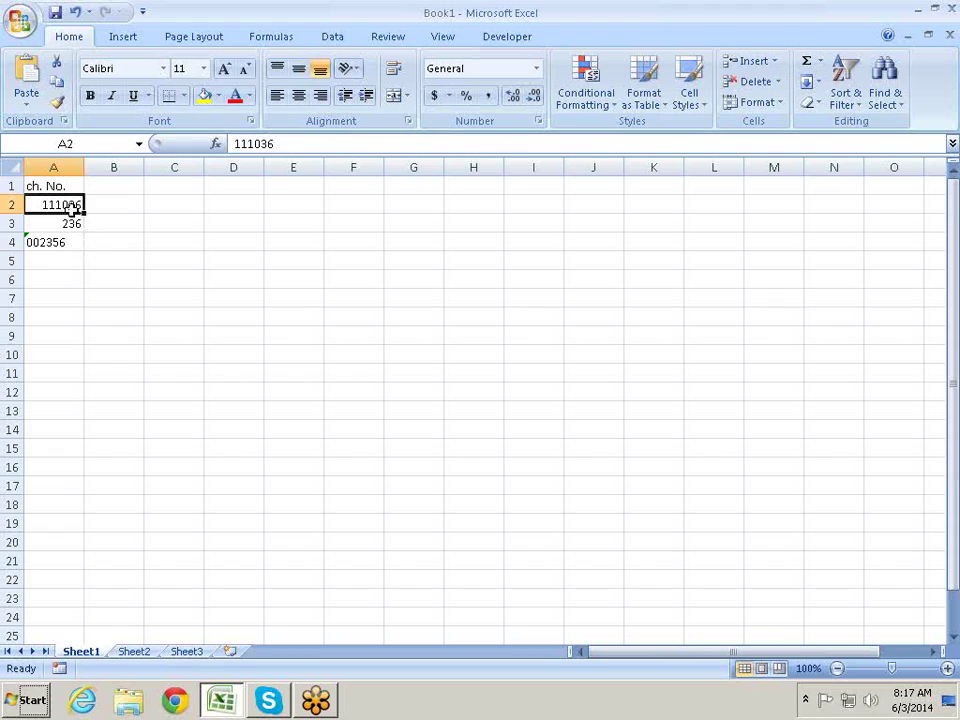
left_click(71, 222)
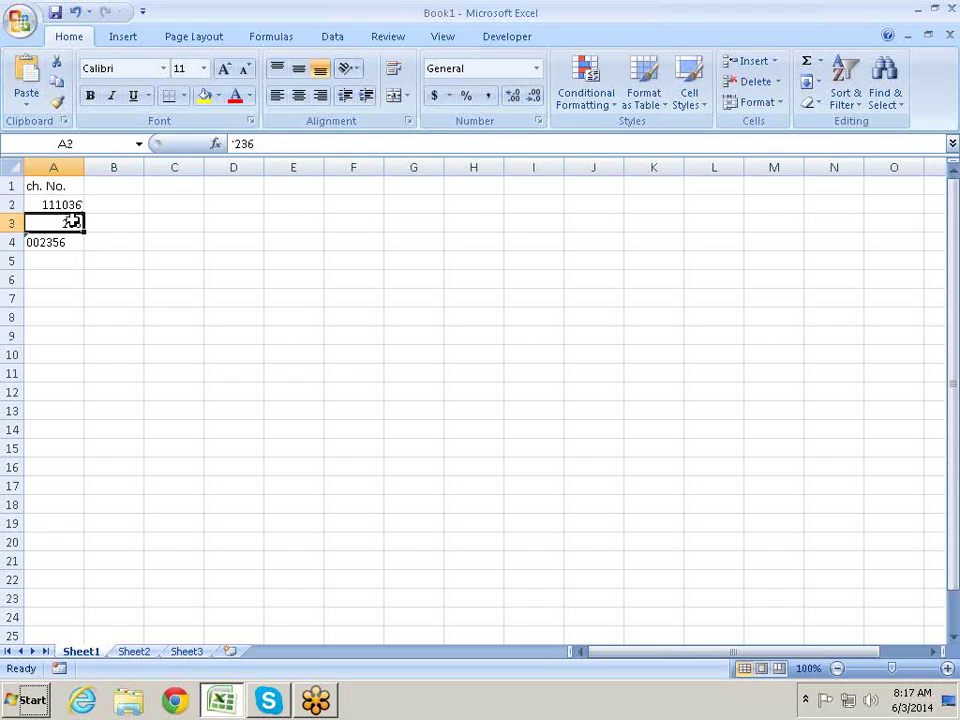
left_click(77, 204)
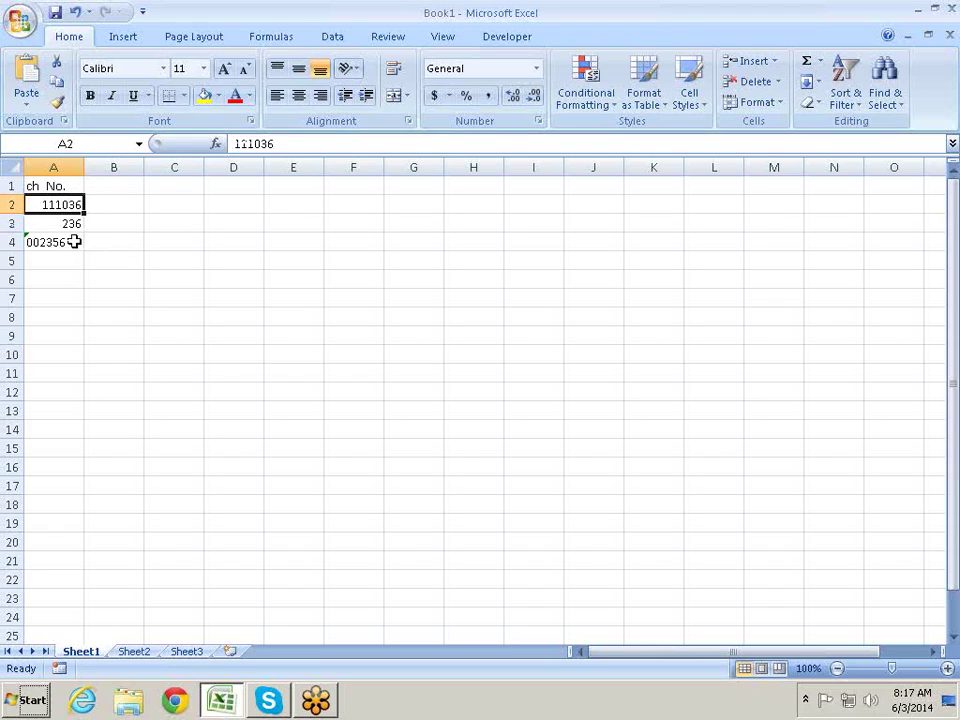
left_click(74, 241)
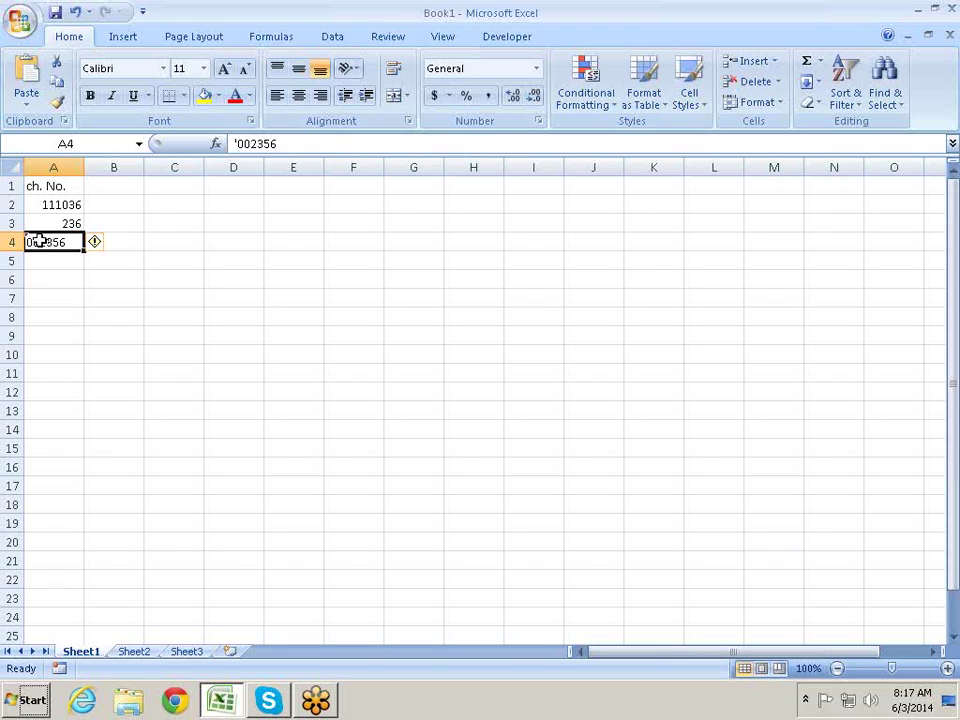
left_click(85, 298)
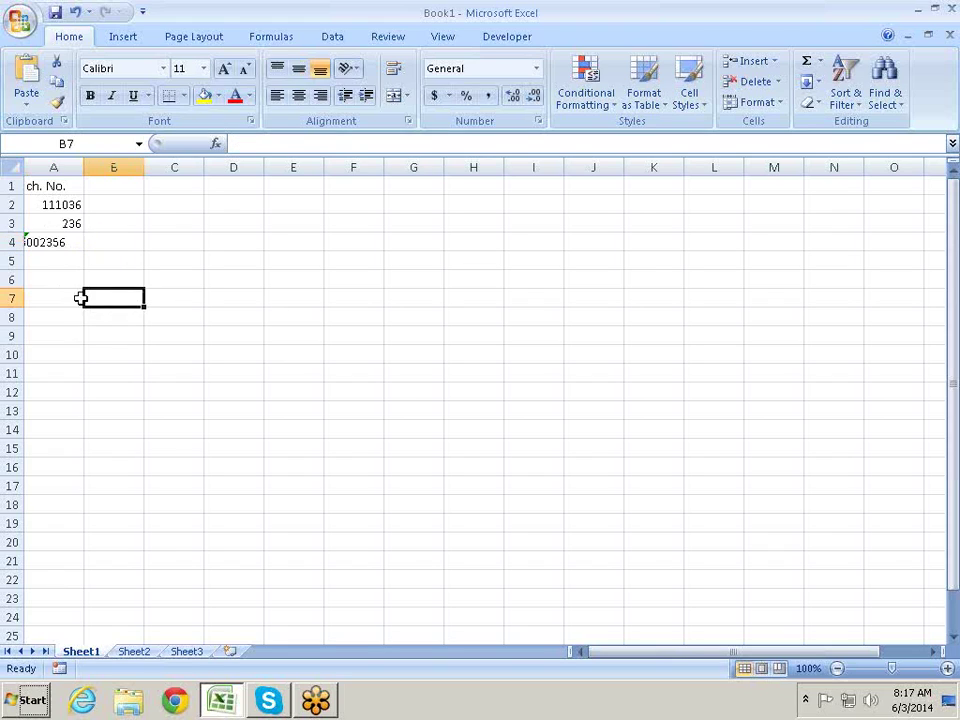
left_click(45, 246)
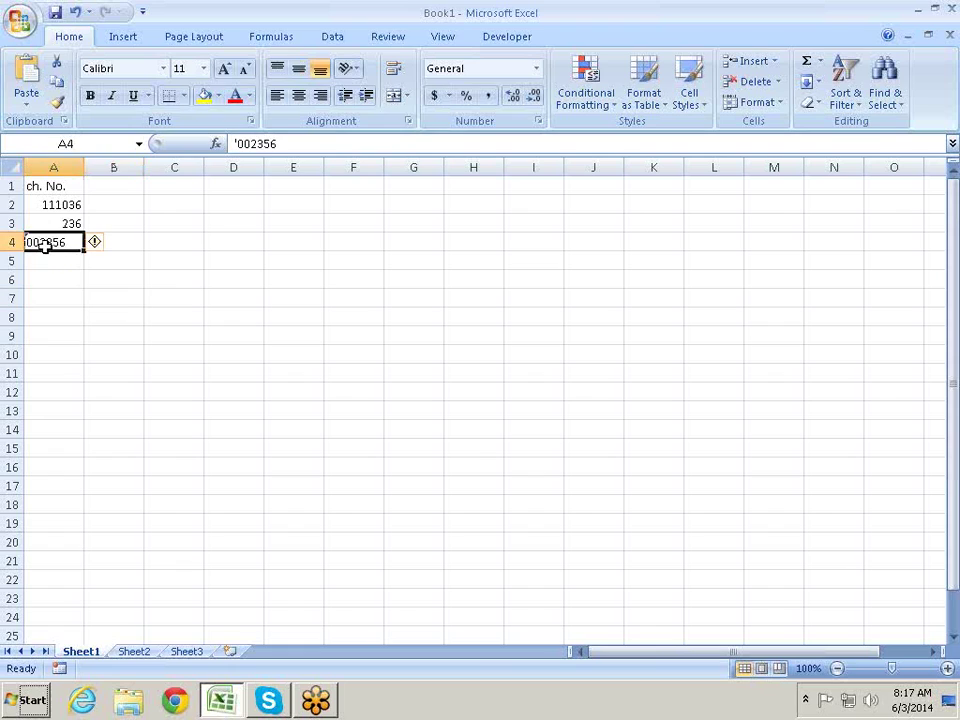
left_click(234, 143)
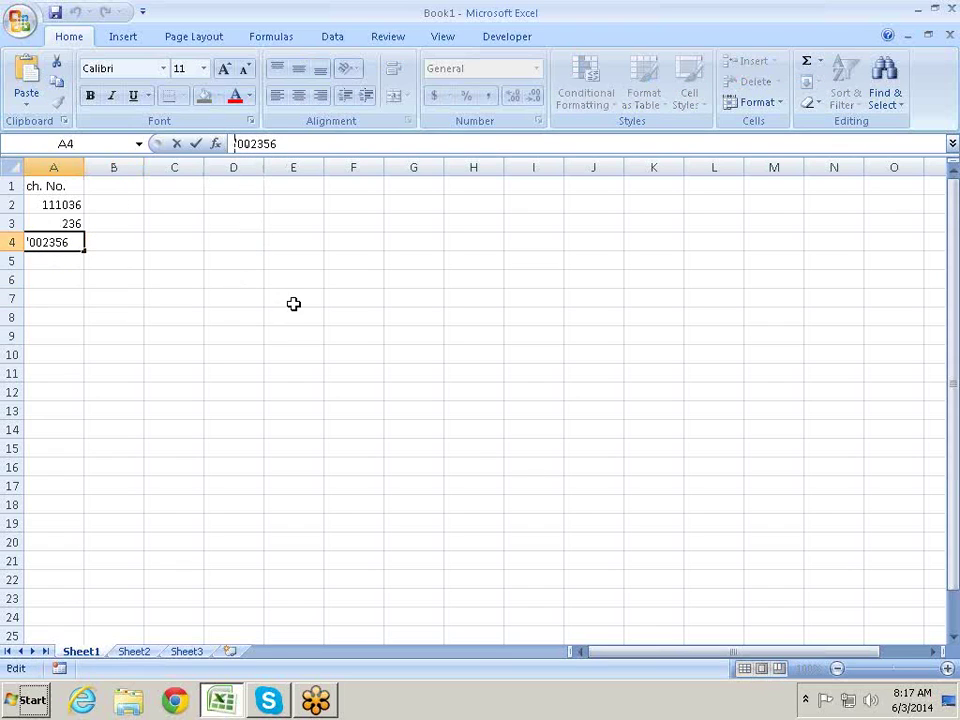
key("Return")
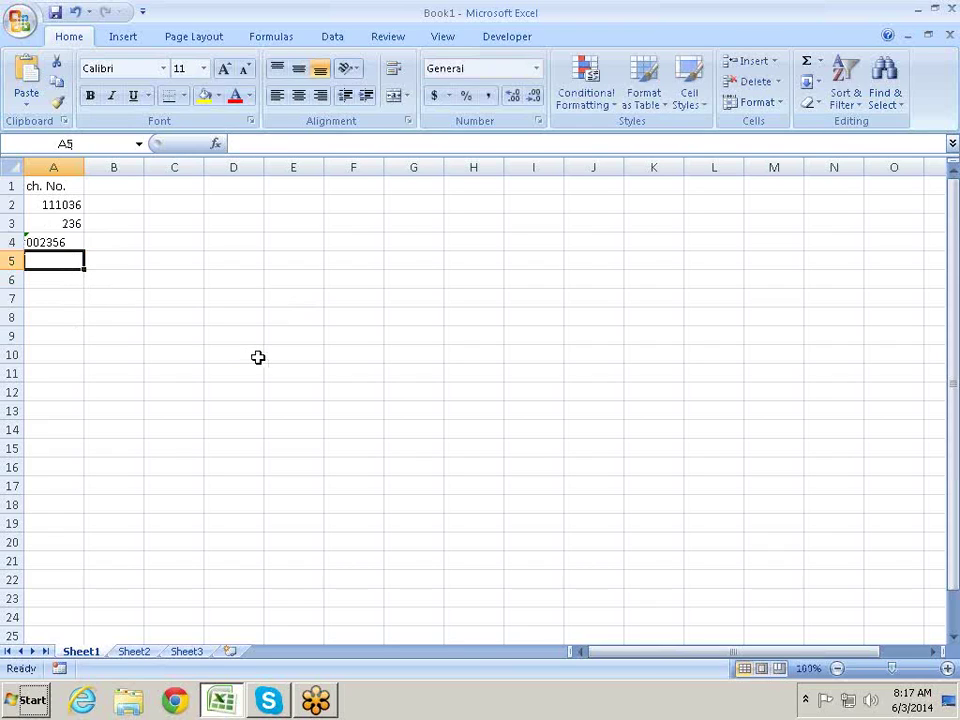
Enter 0000256 in A5 and '000256 in A6, then open A6's error options
type("0000")
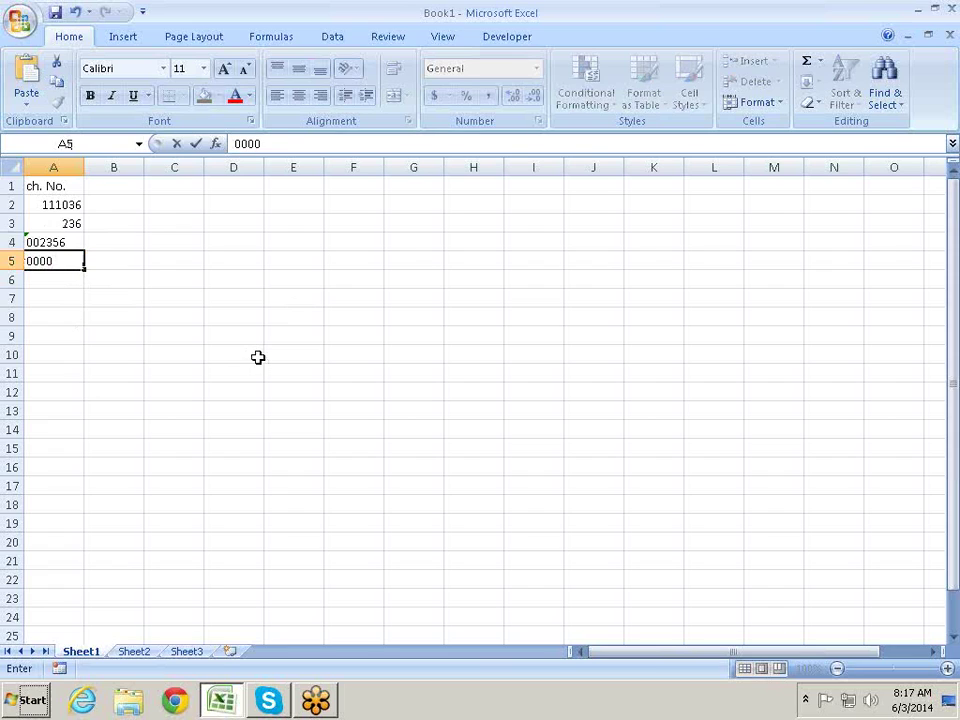
type("256")
key("Return")
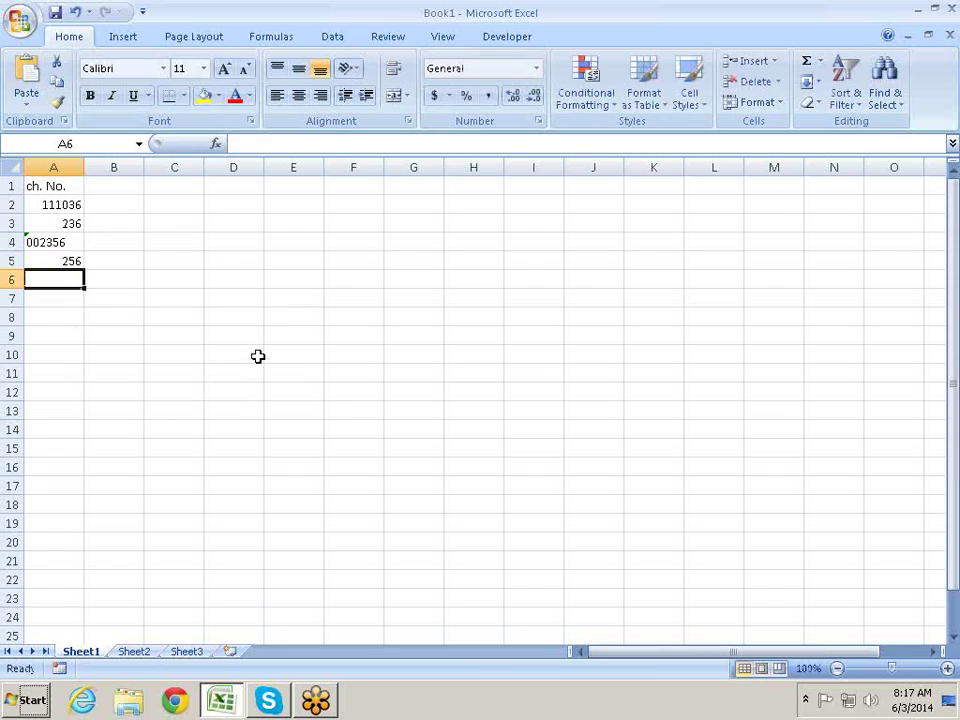
type("'0")
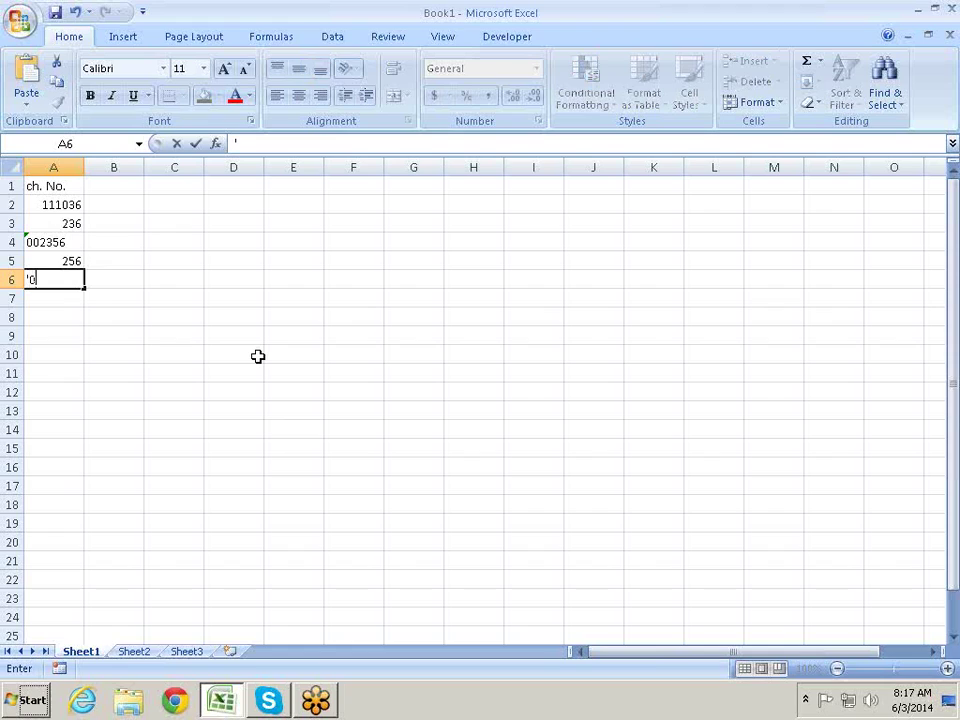
type("00256")
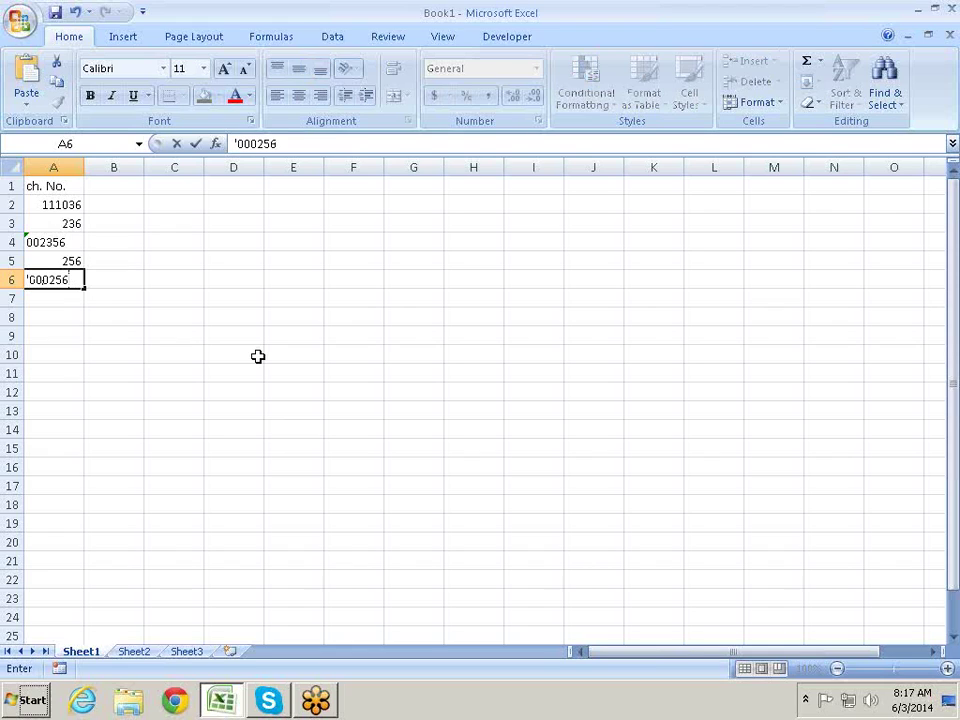
key("Return")
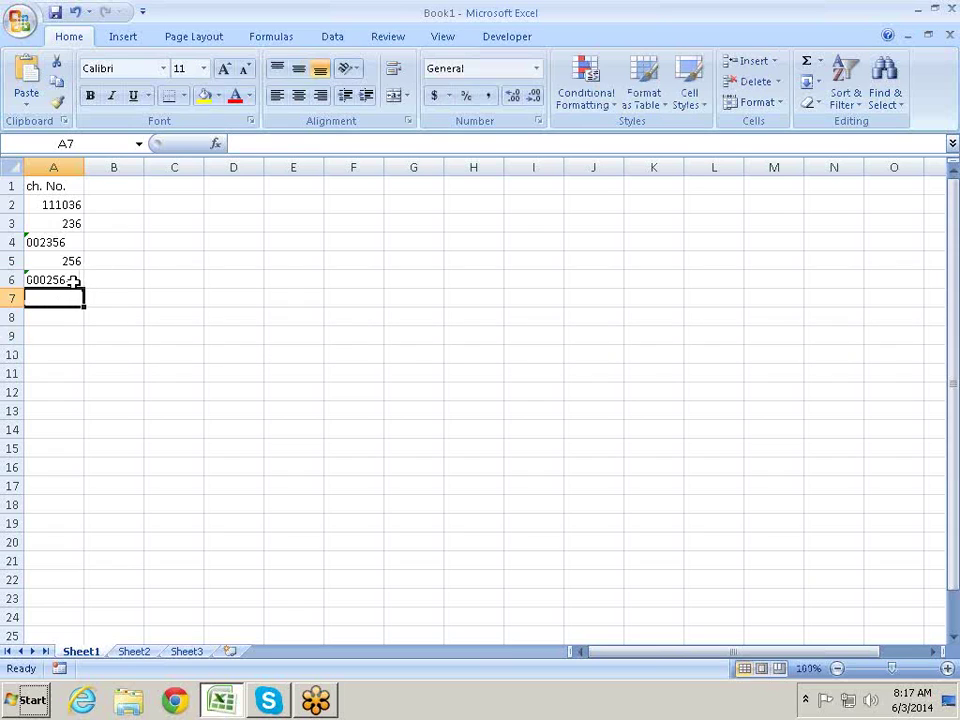
left_click(32, 278)
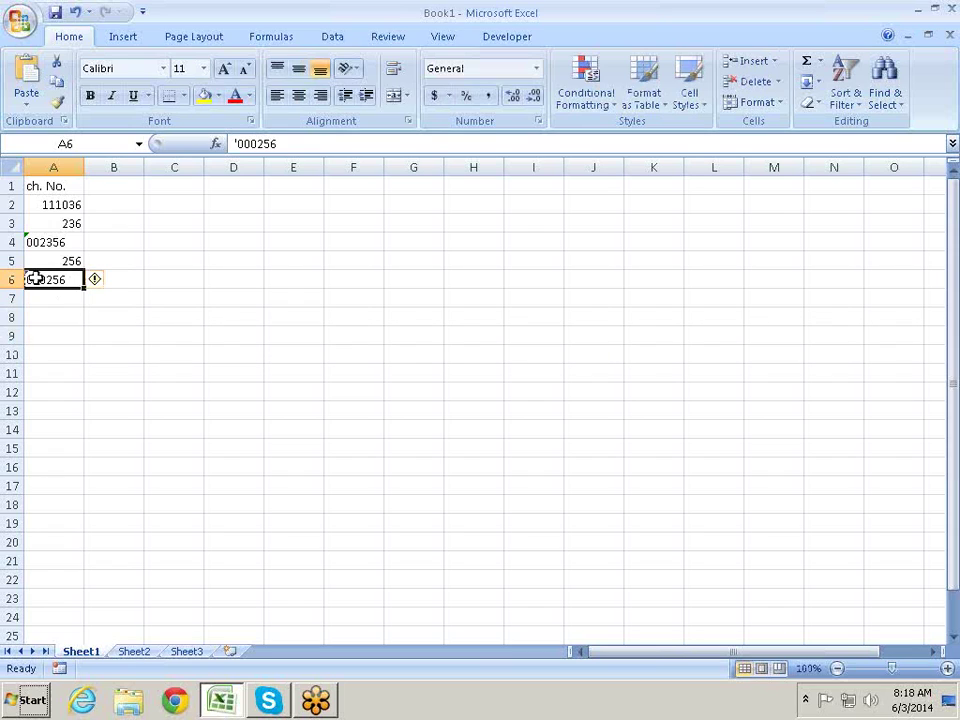
left_click(111, 283)
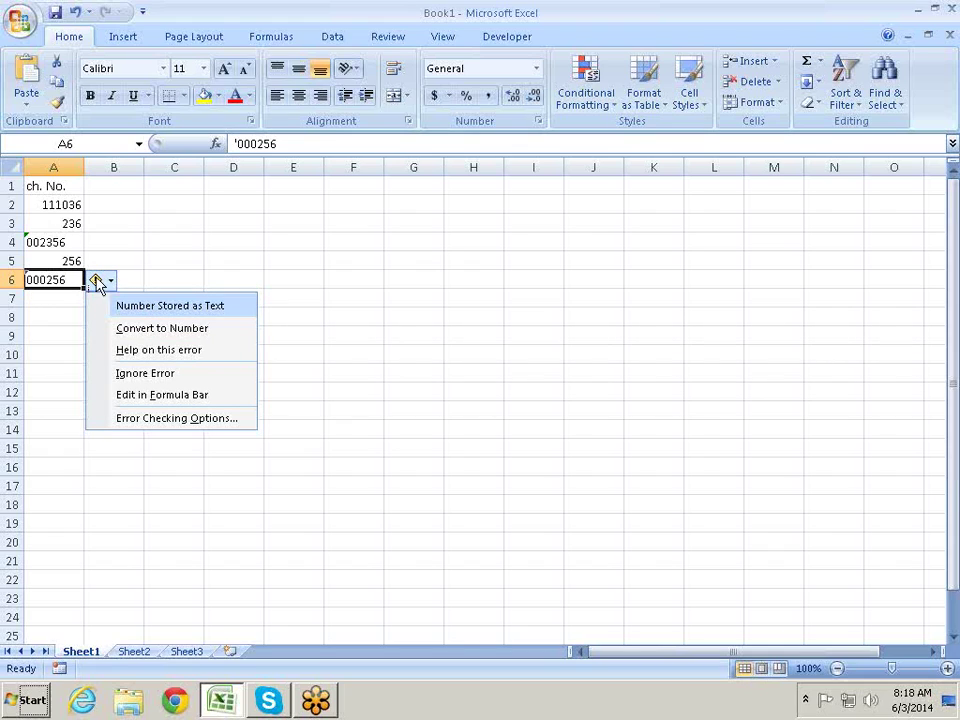
Convert A6 and A4 from text into the numbers 256 and 2356
left_click(166, 330)
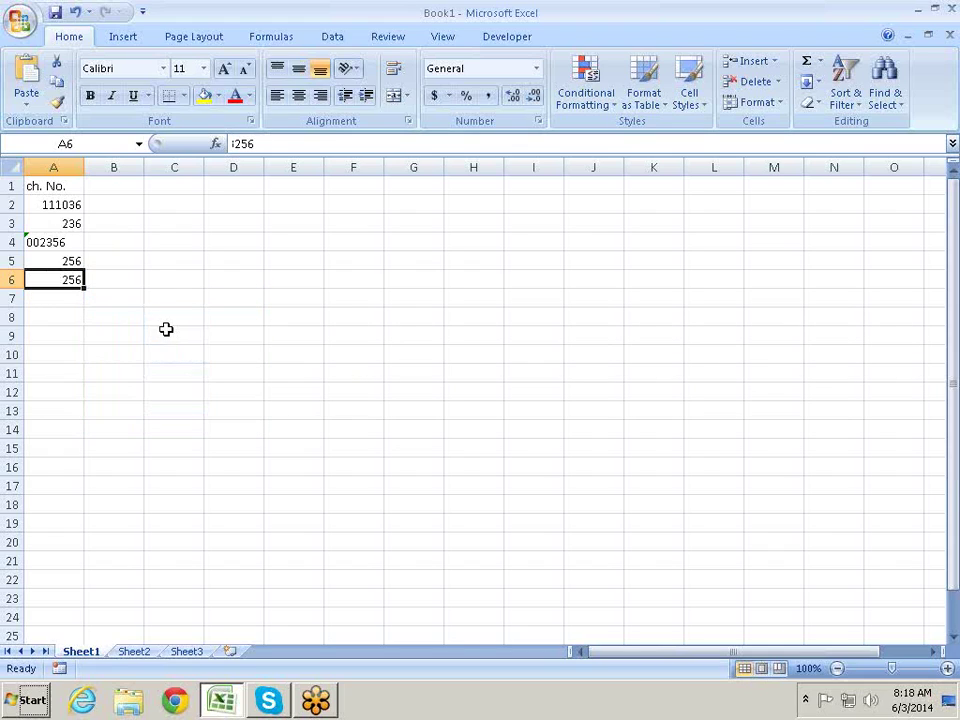
left_click(50, 242)
left_click(103, 245)
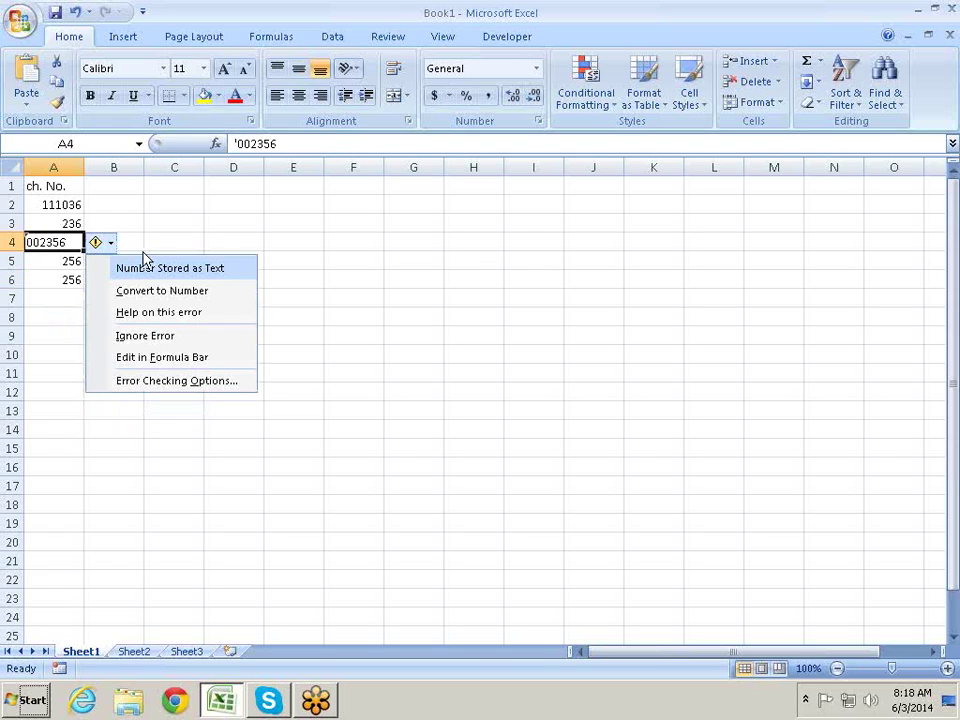
left_click(186, 290)
left_click(152, 293)
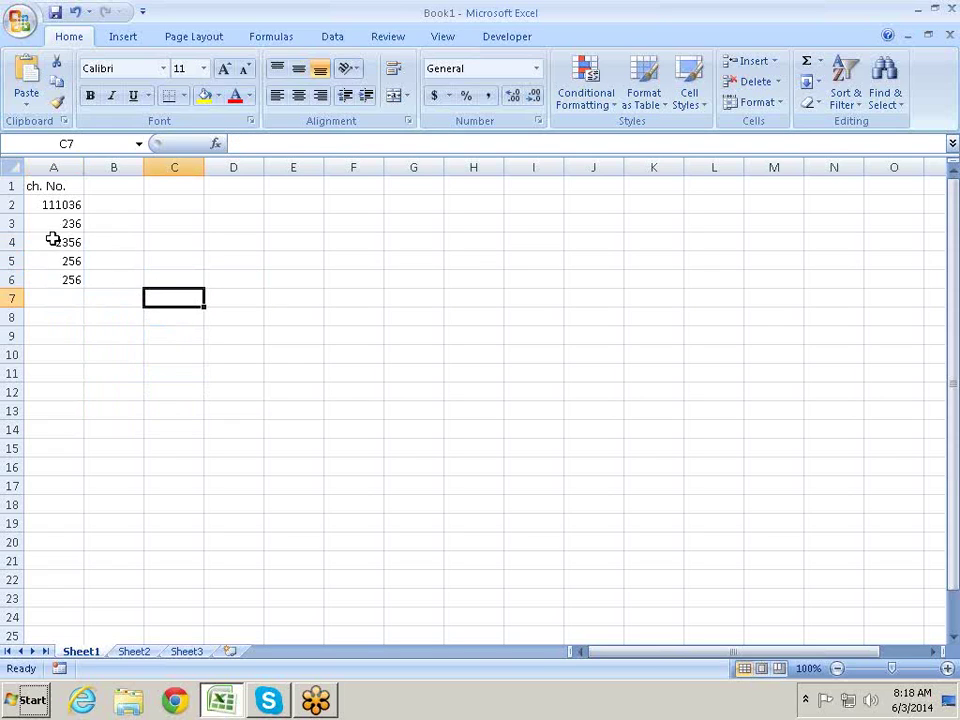
Select the ch. No. values in A2:A10
left_click_drag(66, 226, 74, 282)
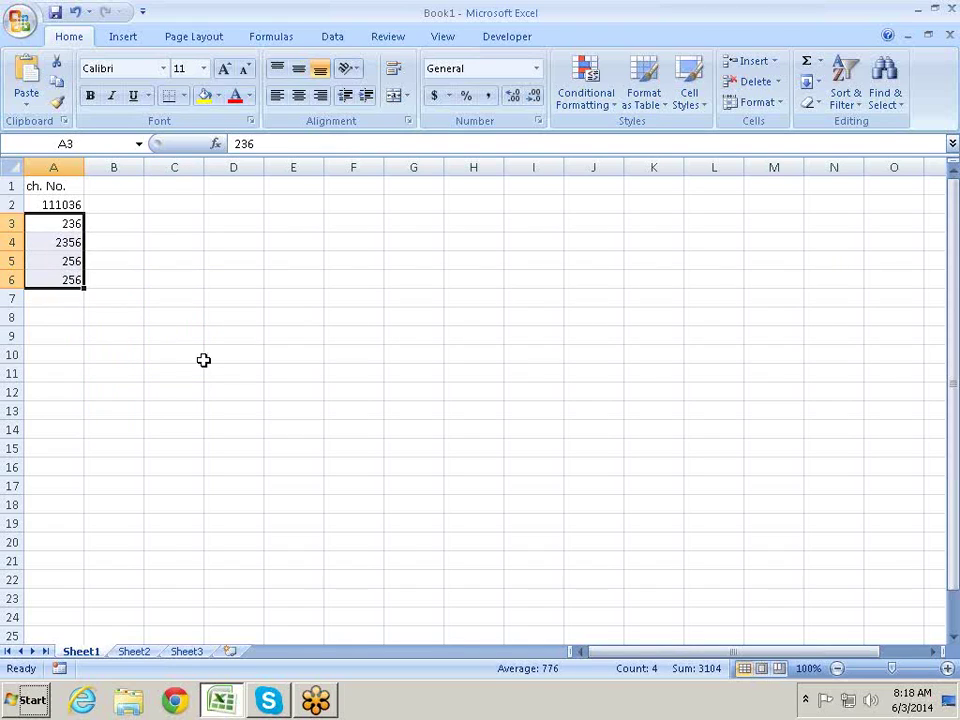
left_click(128, 315)
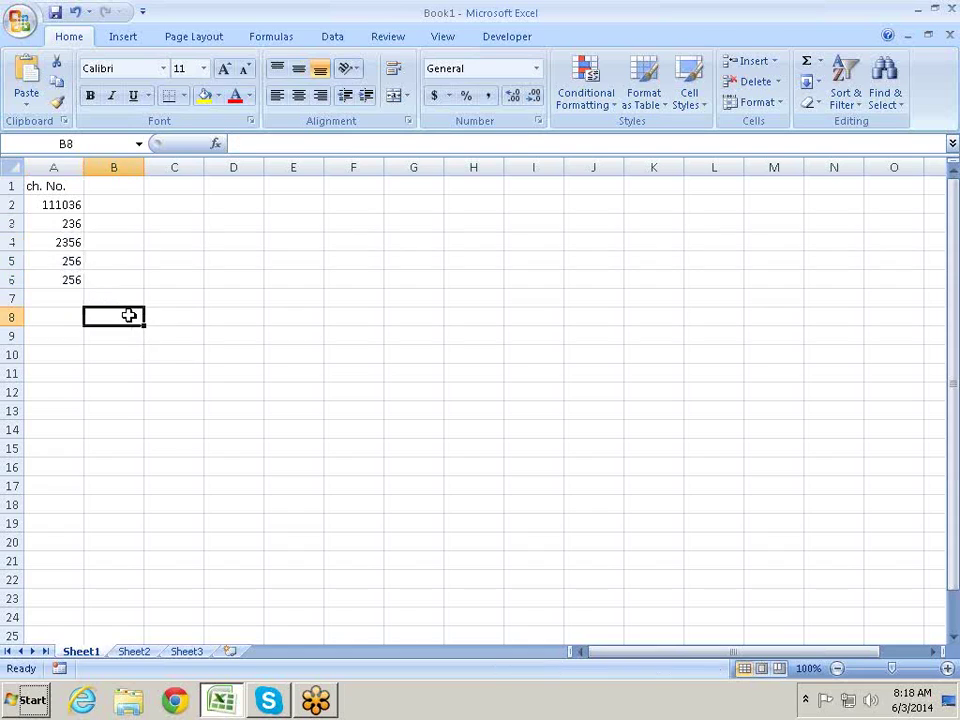
left_click_drag(72, 224, 76, 280)
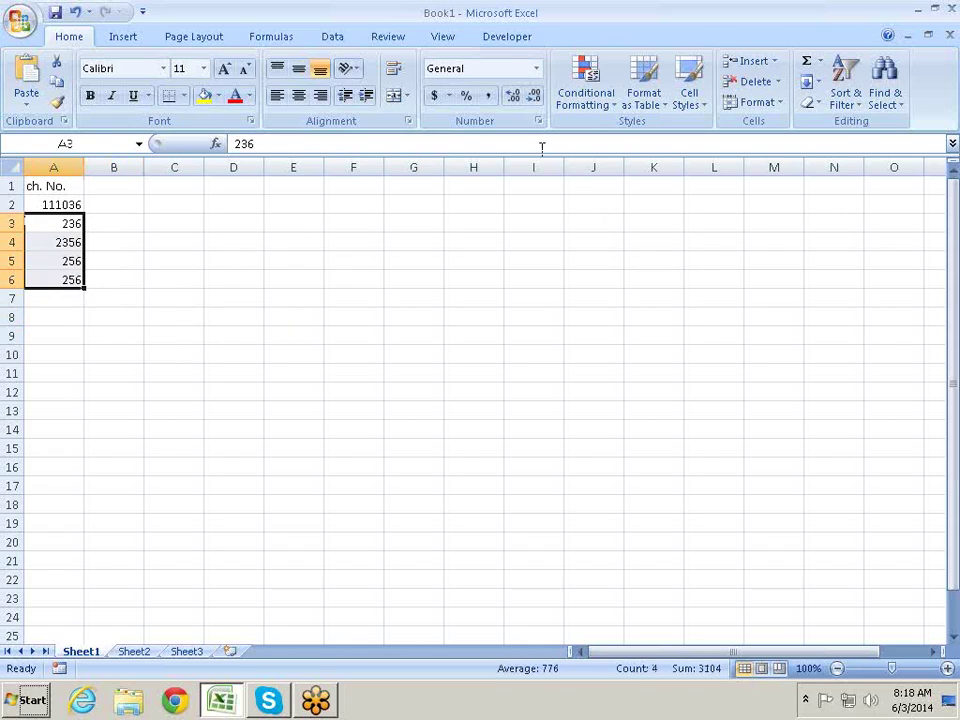
left_click_drag(62, 206, 76, 347)
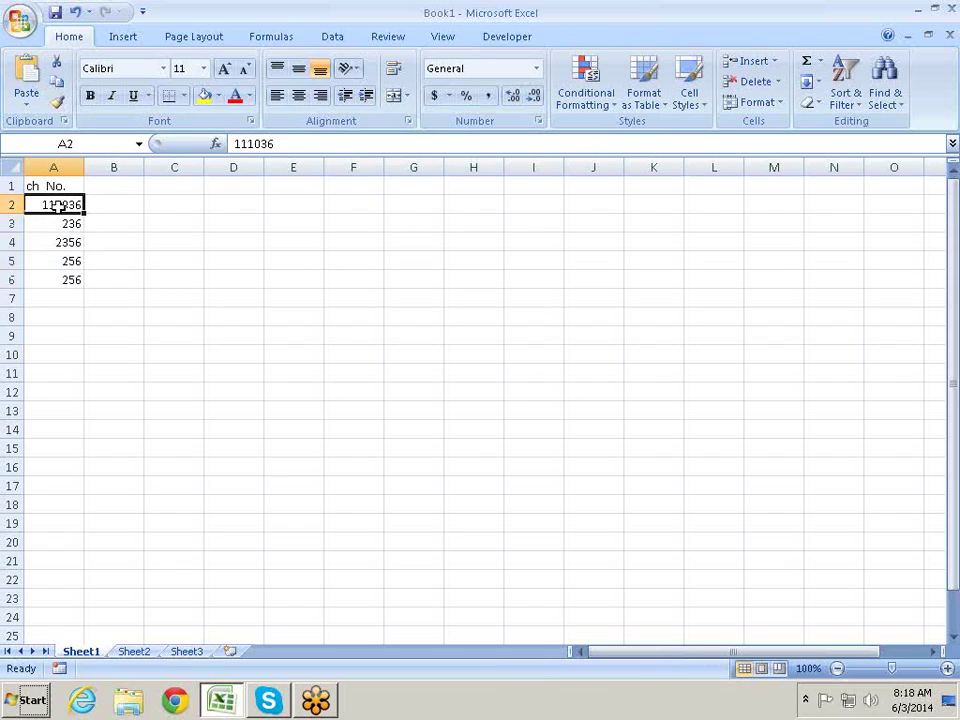
Apply the custom 000000 number format to A2:A10 so values show six digits
left_click(539, 121)
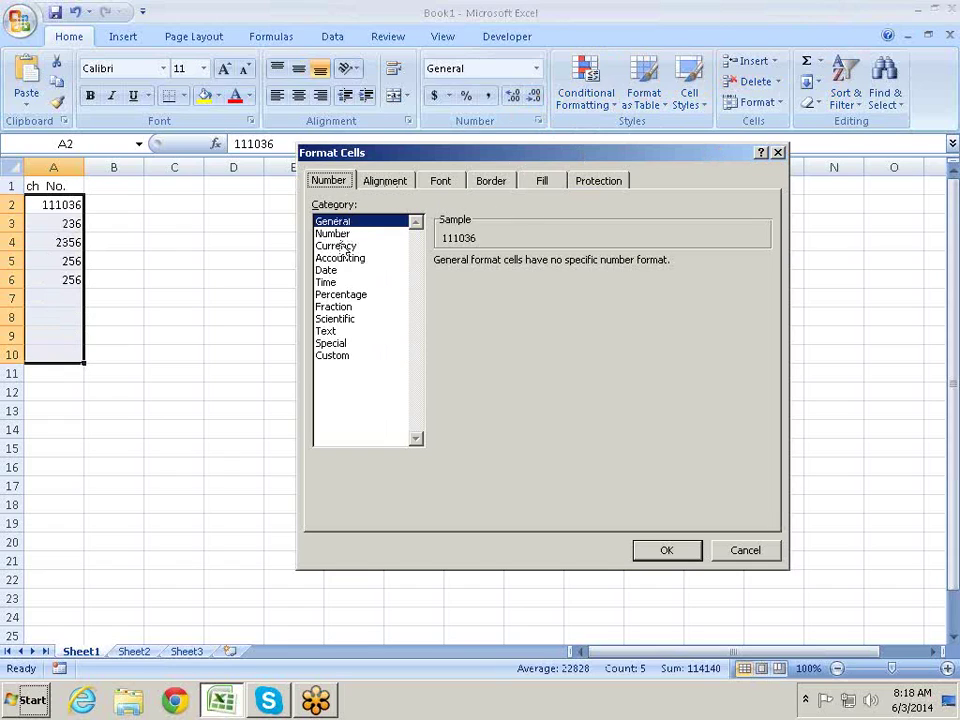
left_click(341, 357)
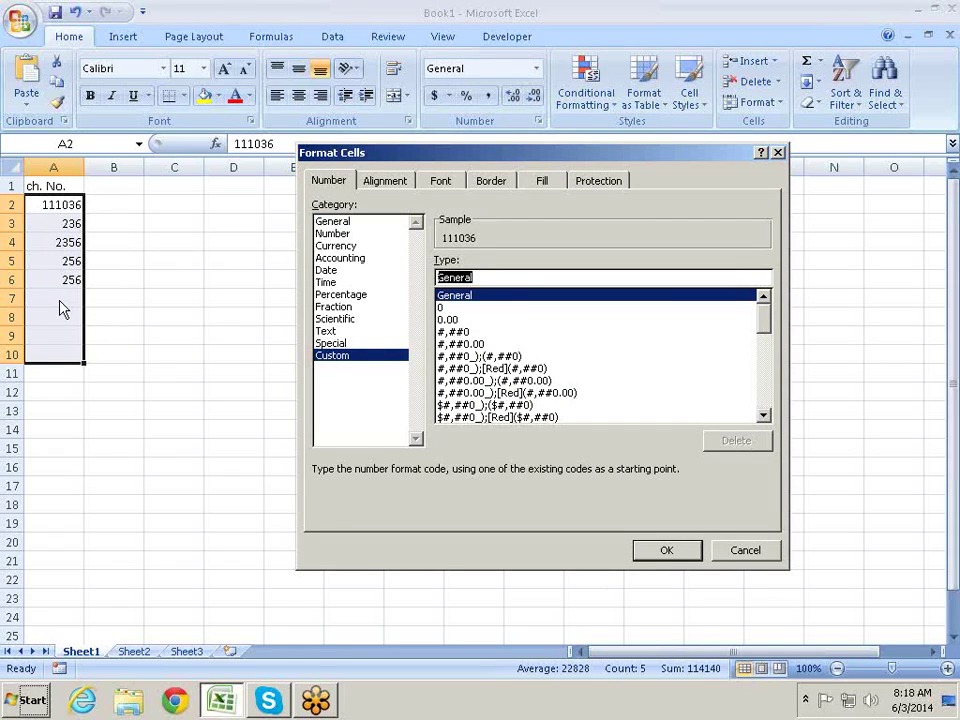
type("000")
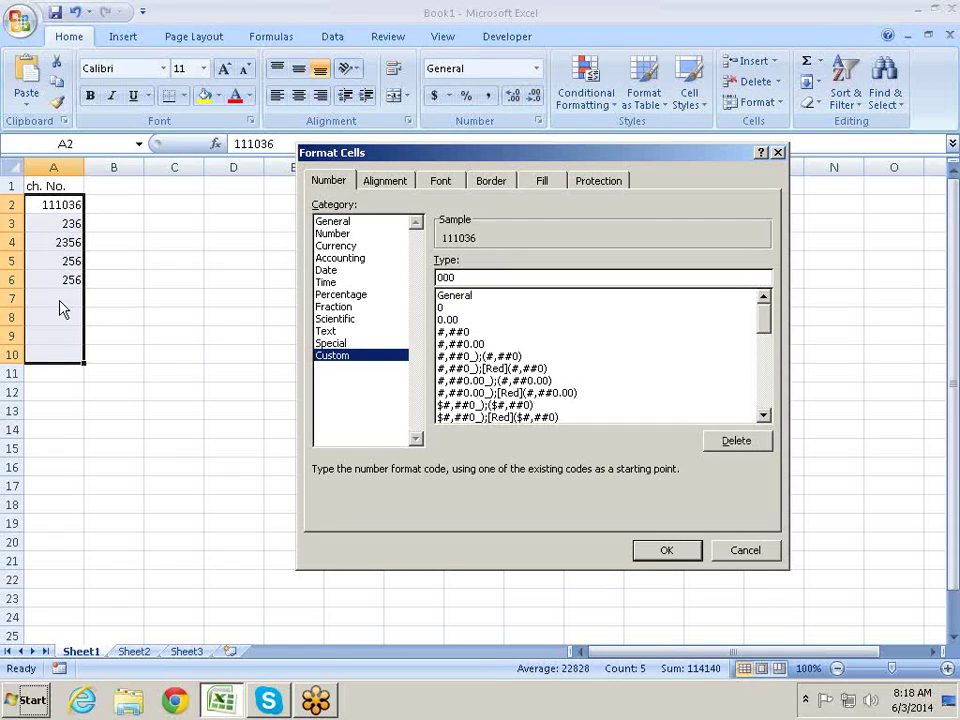
type("000")
key("Return")
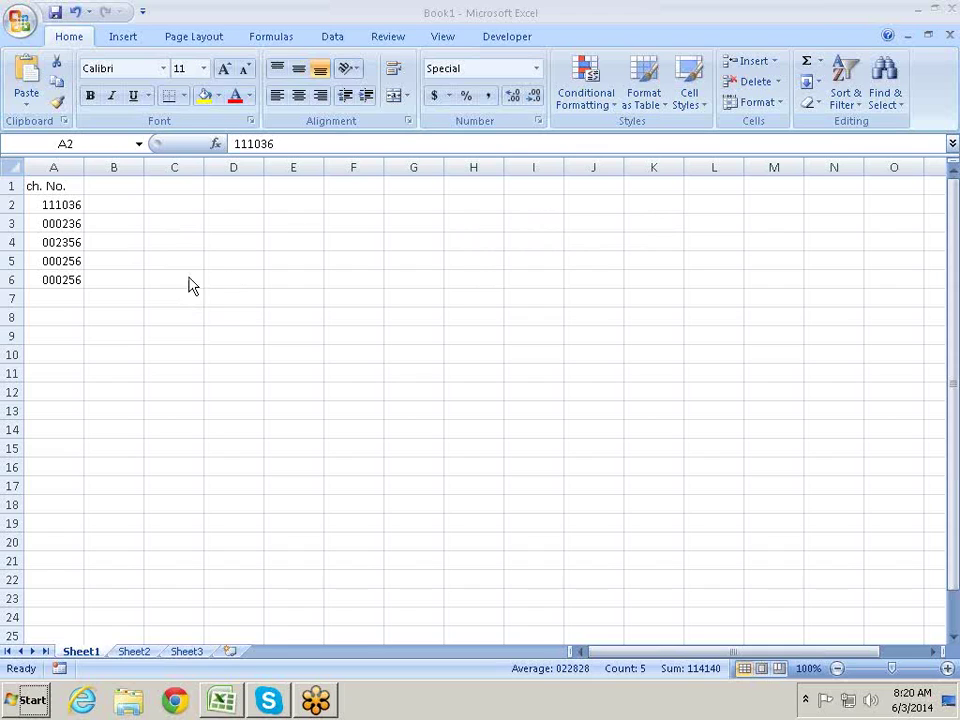
key("shift+Down")
key("shift+Down")
key("shift+Down")
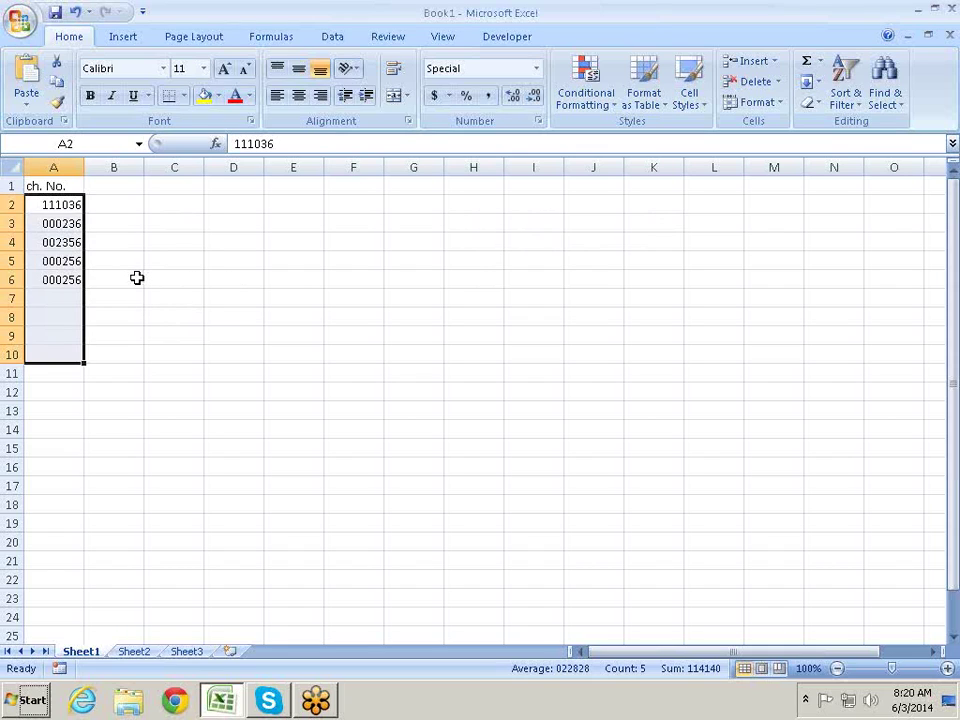
left_click(148, 312)
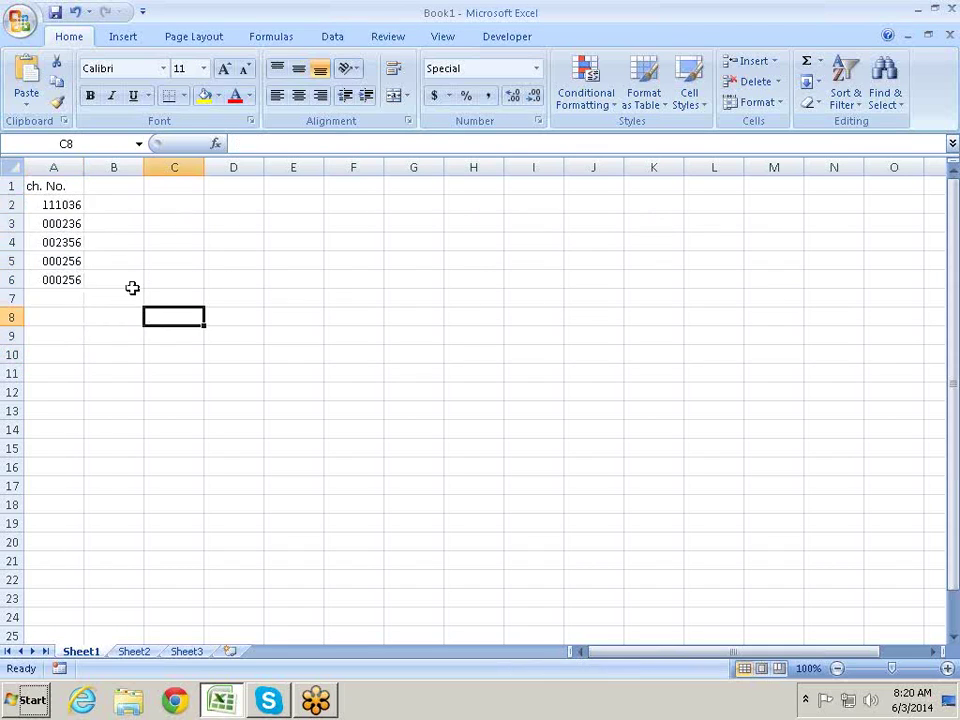
left_click(70, 224)
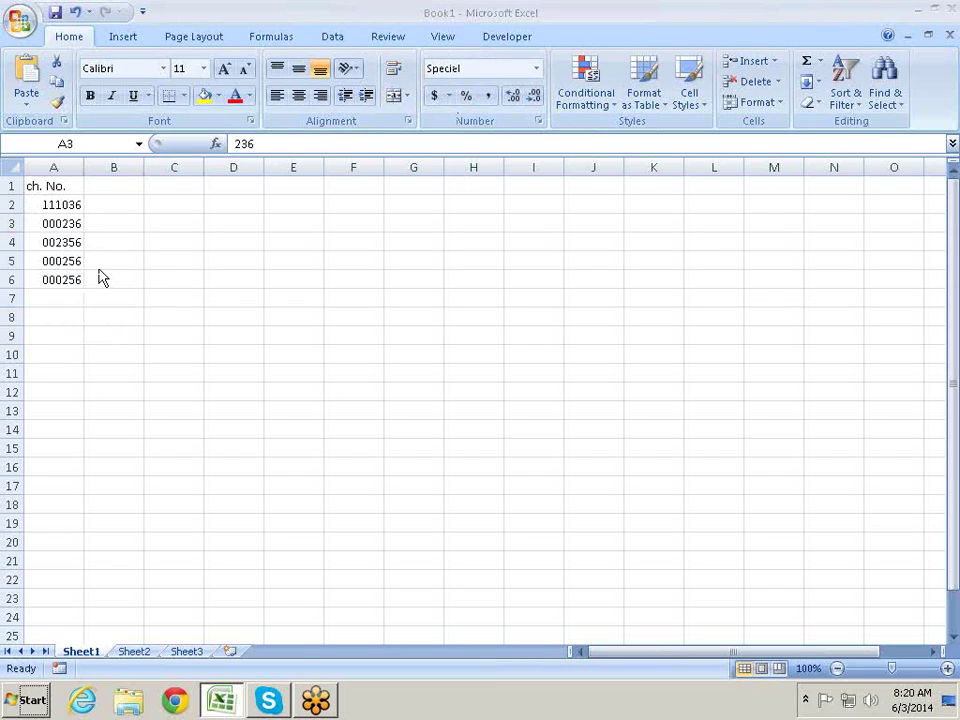
left_click(66, 265)
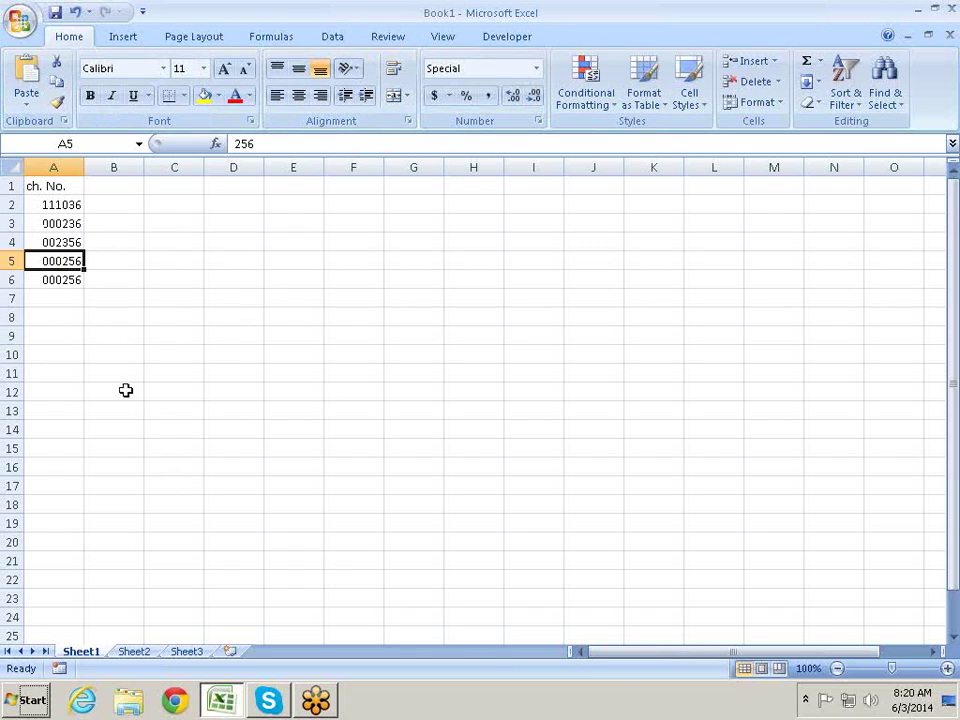
left_click(66, 280)
left_click(60, 242)
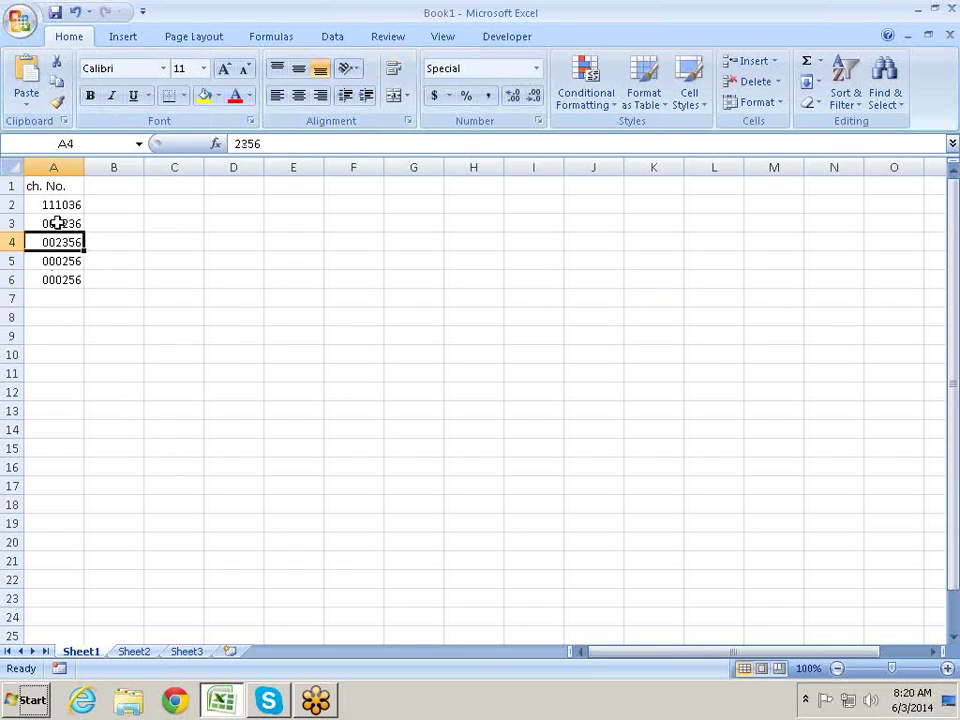
left_click(57, 223)
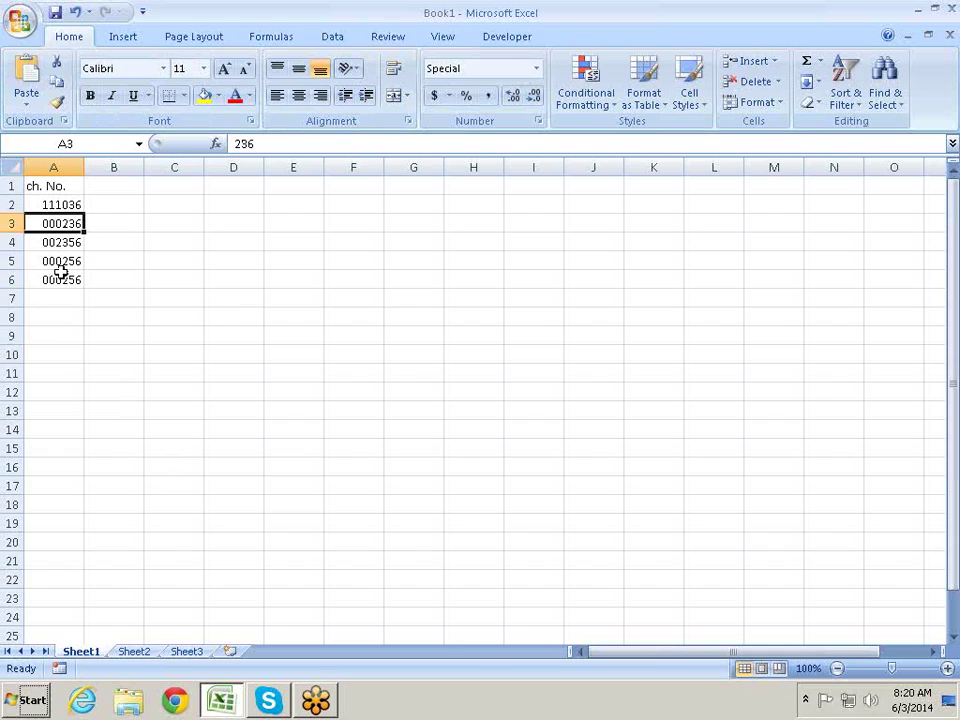
left_click(66, 277)
left_click(64, 228)
left_click(72, 205)
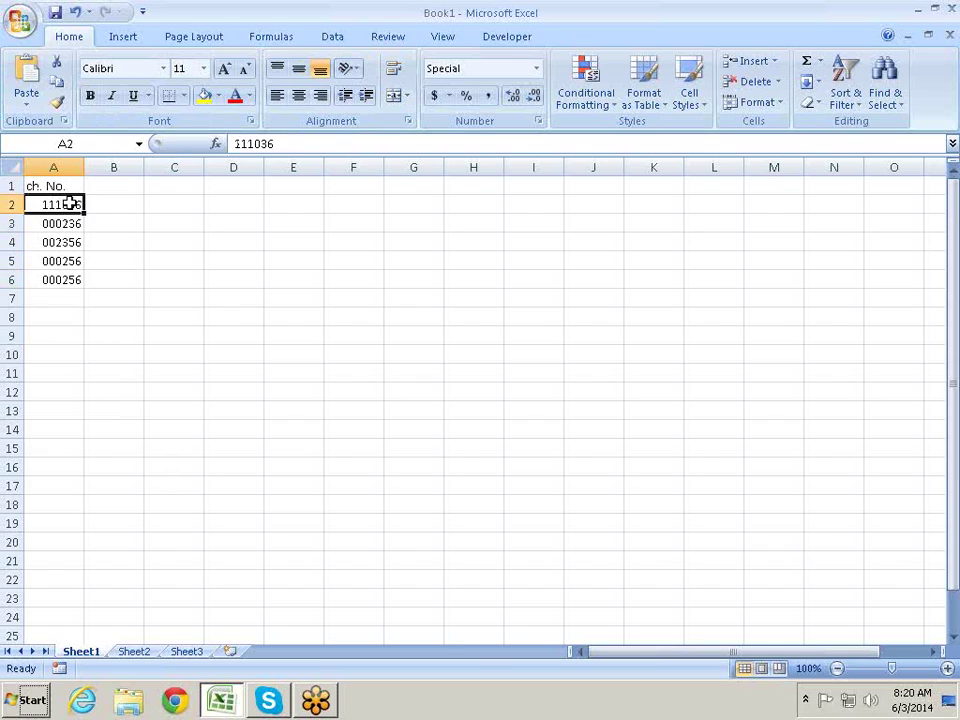
left_click(68, 243)
left_click(72, 280)
left_click(76, 242)
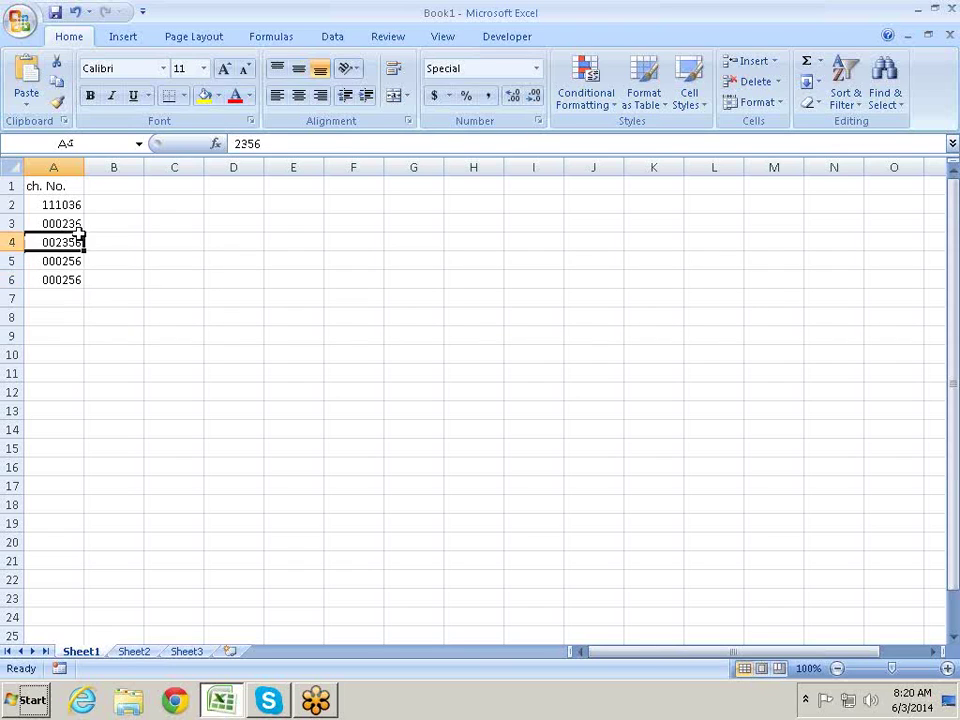
left_click(76, 203)
left_click(130, 203)
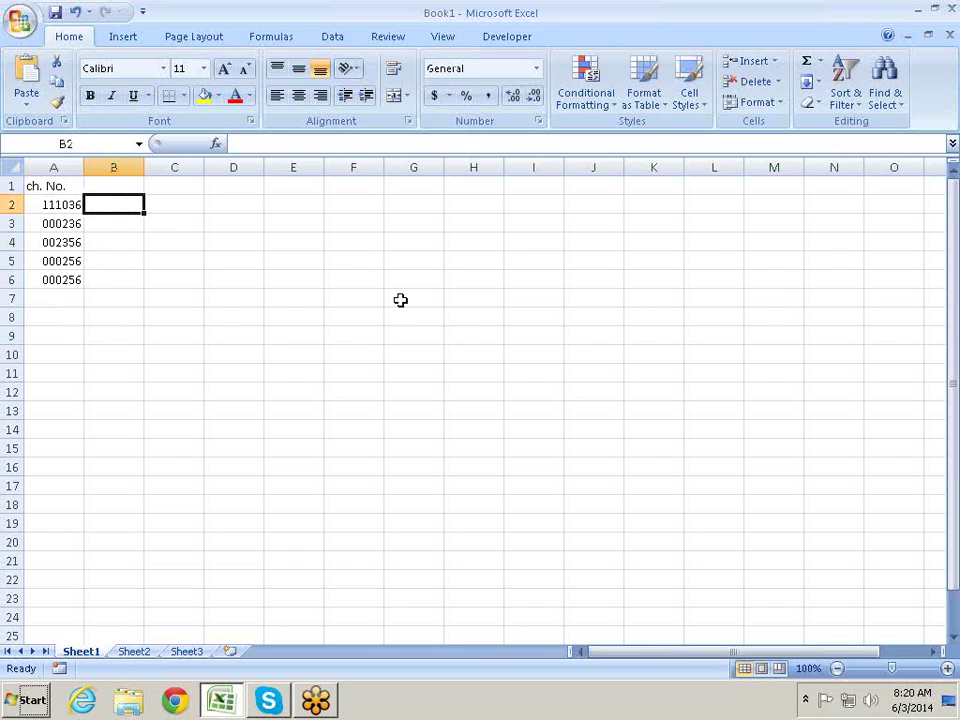
type("0")
key("Return")
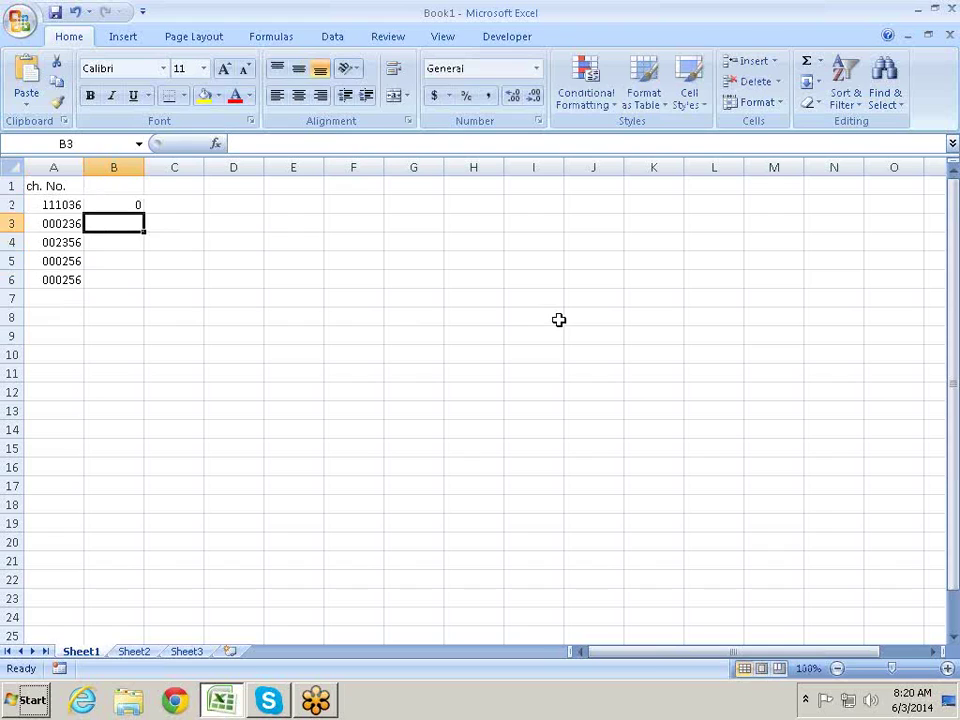
key("Up")
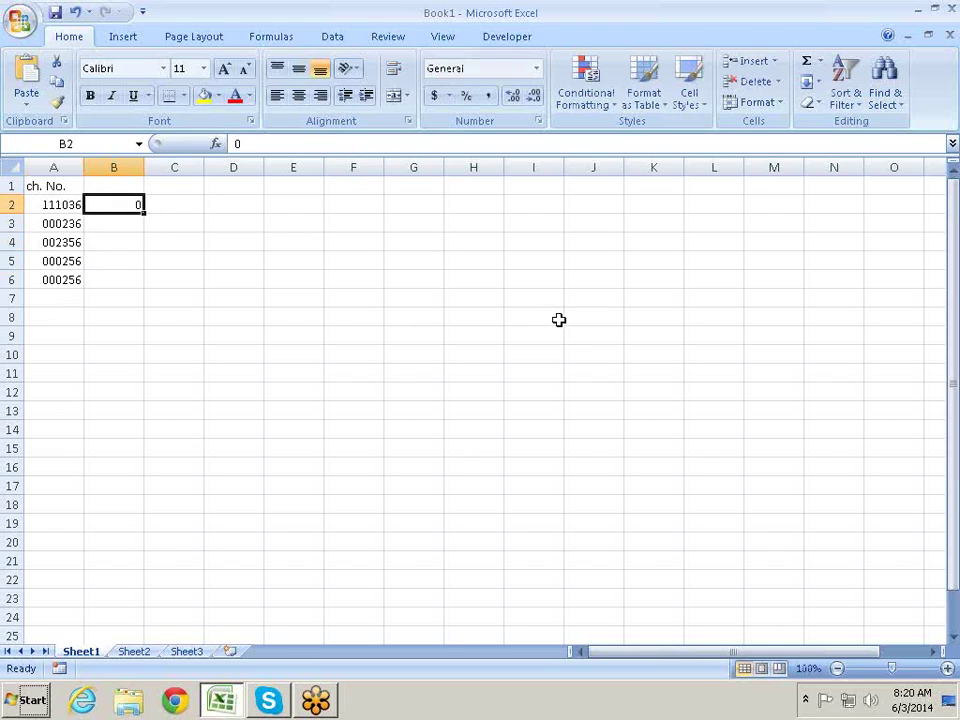
key("Delete")
left_click(128, 260)
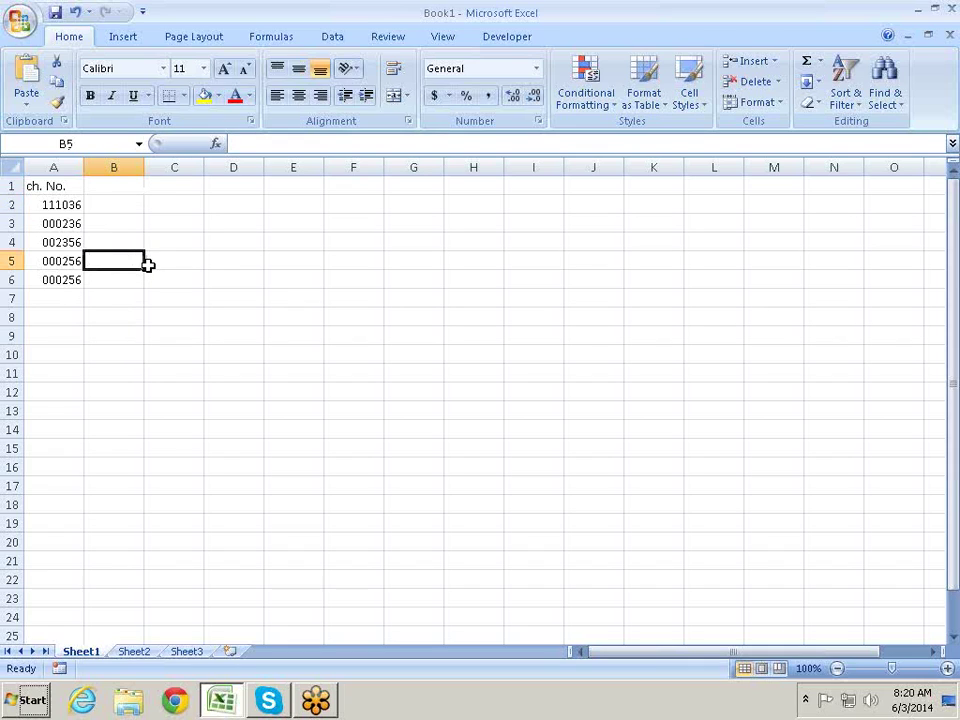
type("000000")
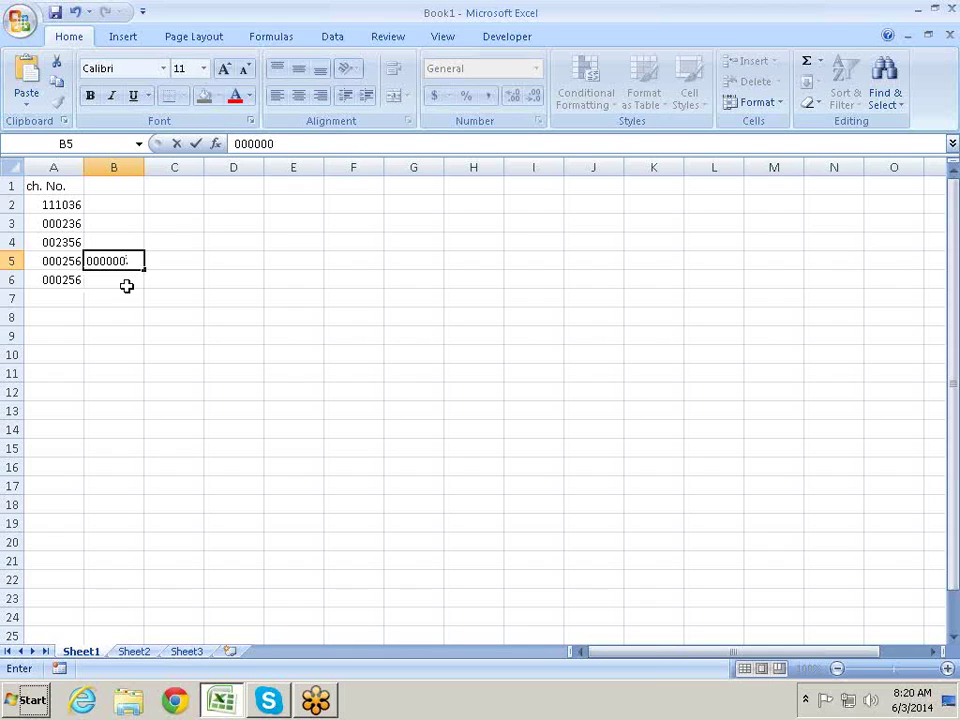
key("Return")
left_click(116, 257)
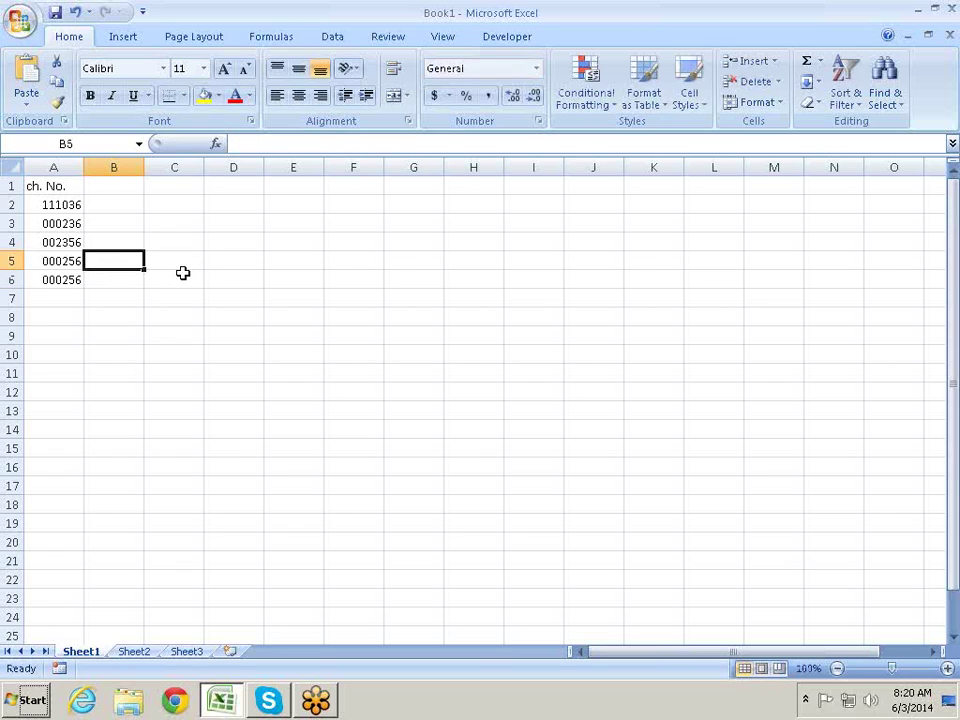
left_click(75, 260)
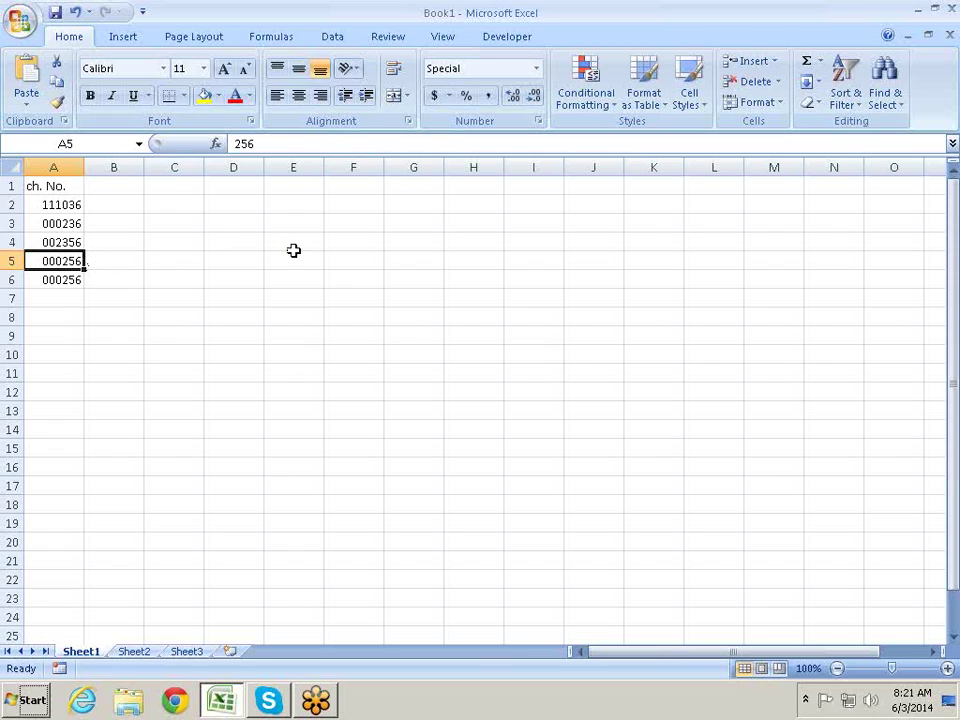
left_click(540, 124)
left_click(372, 356)
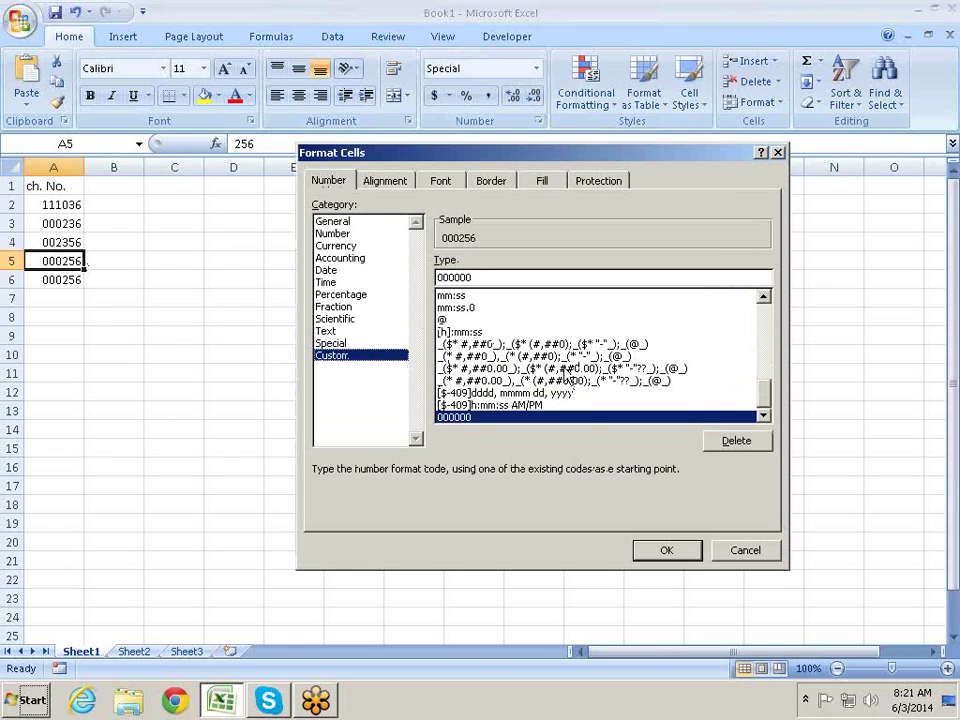
left_click(740, 551)
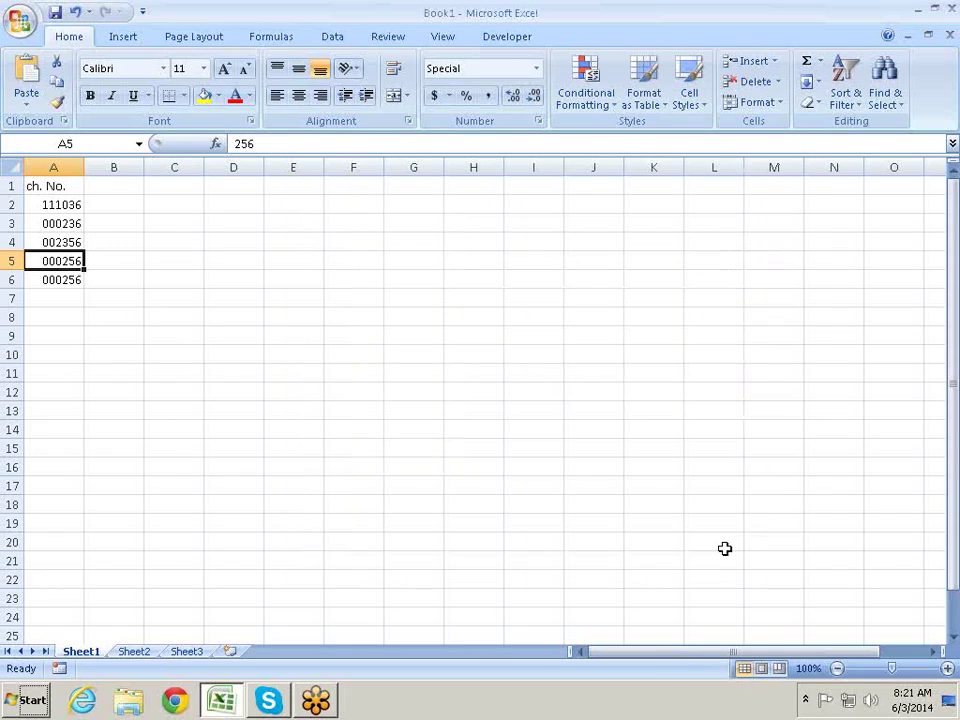
left_click(100, 183)
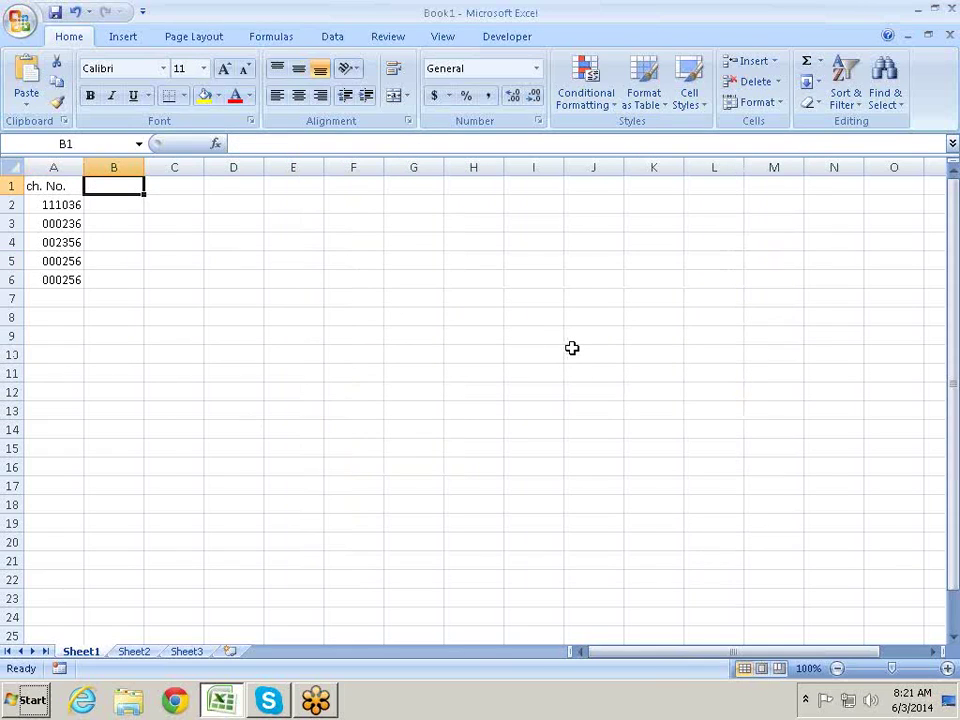
Type the Mobile Number heading in B1, fix its typo, and autofit column B
type("Mobile")
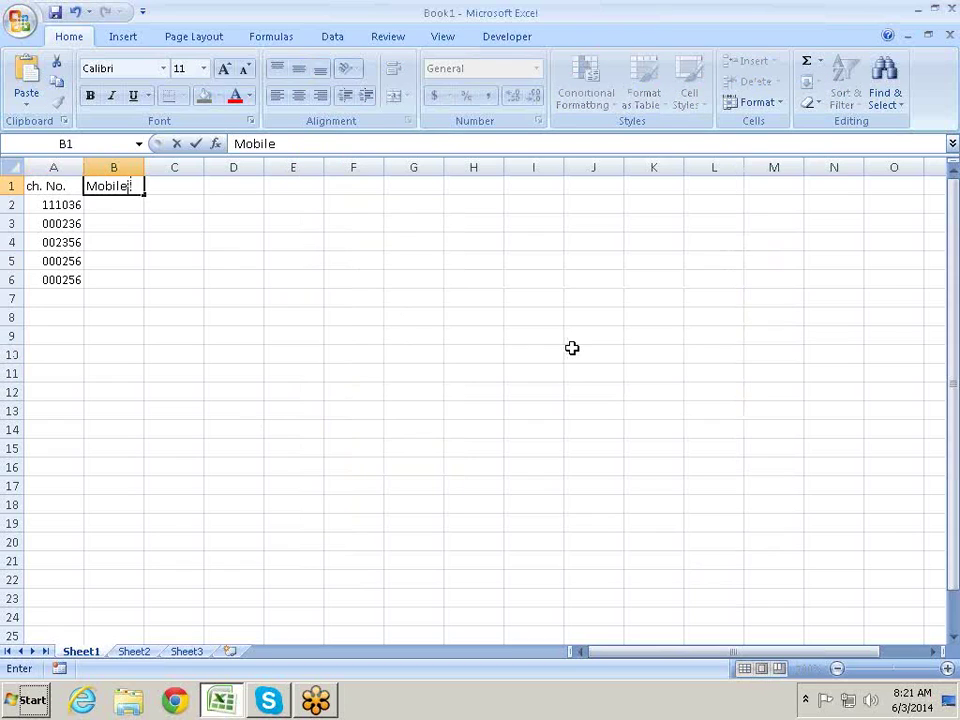
type(" Numerb")
key("Return")
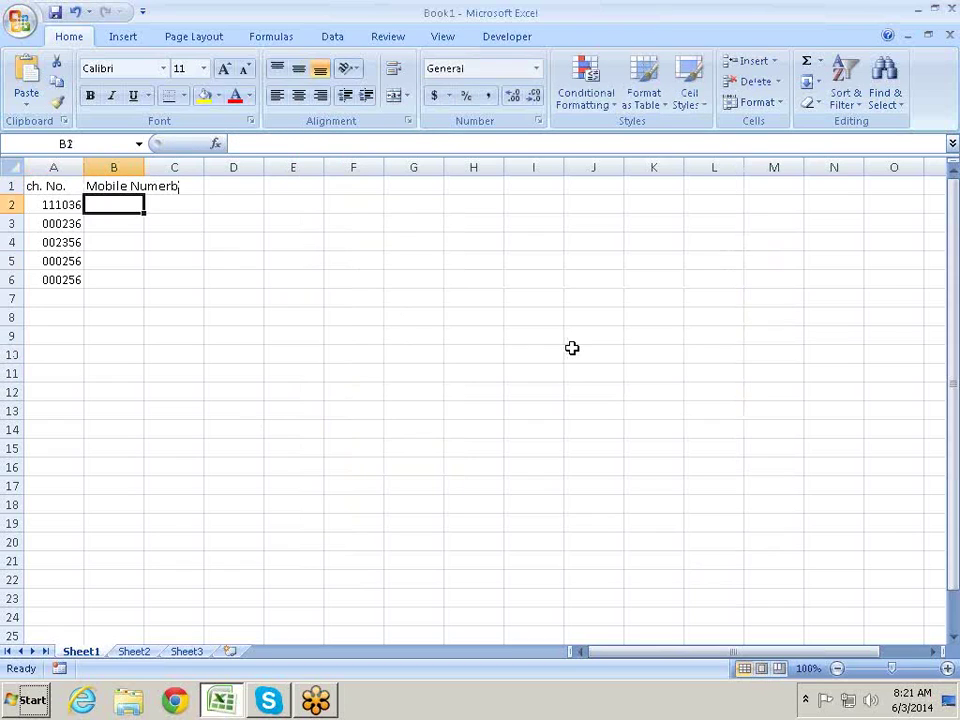
key("Up")
key("F2")
key("BackSpace")
key("BackSpace")
key("BackSpace")
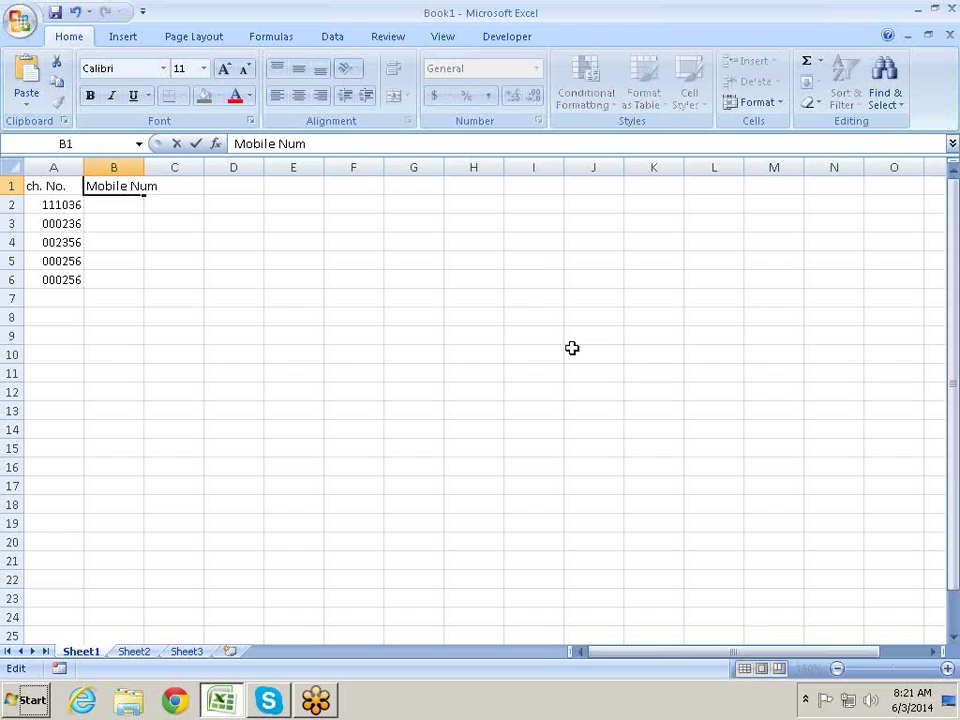
type("ber")
key("Return")
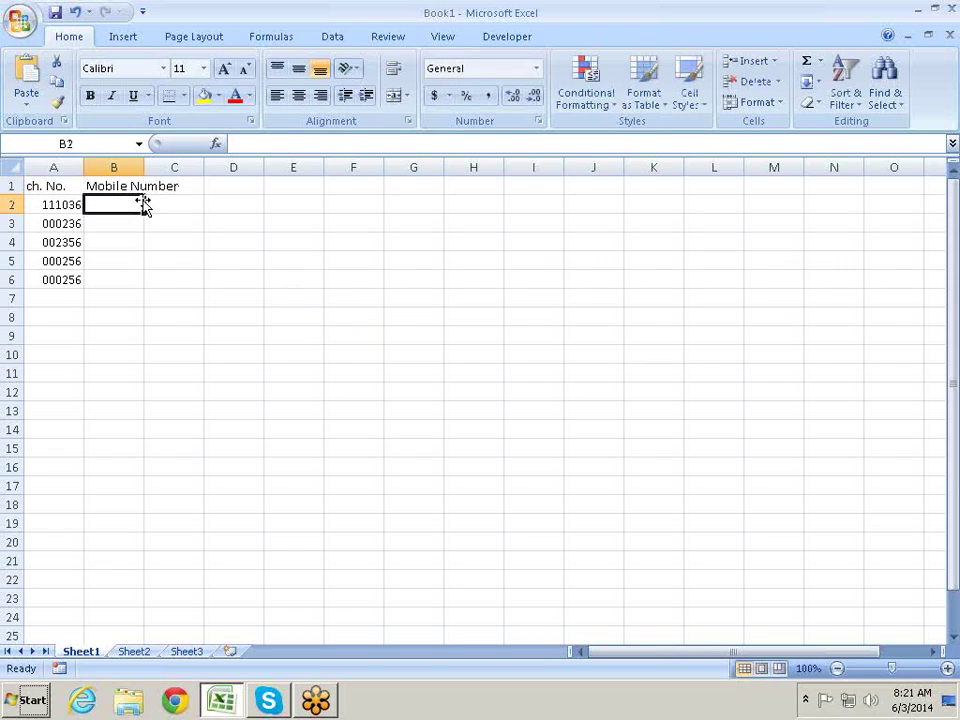
double_click(143, 174)
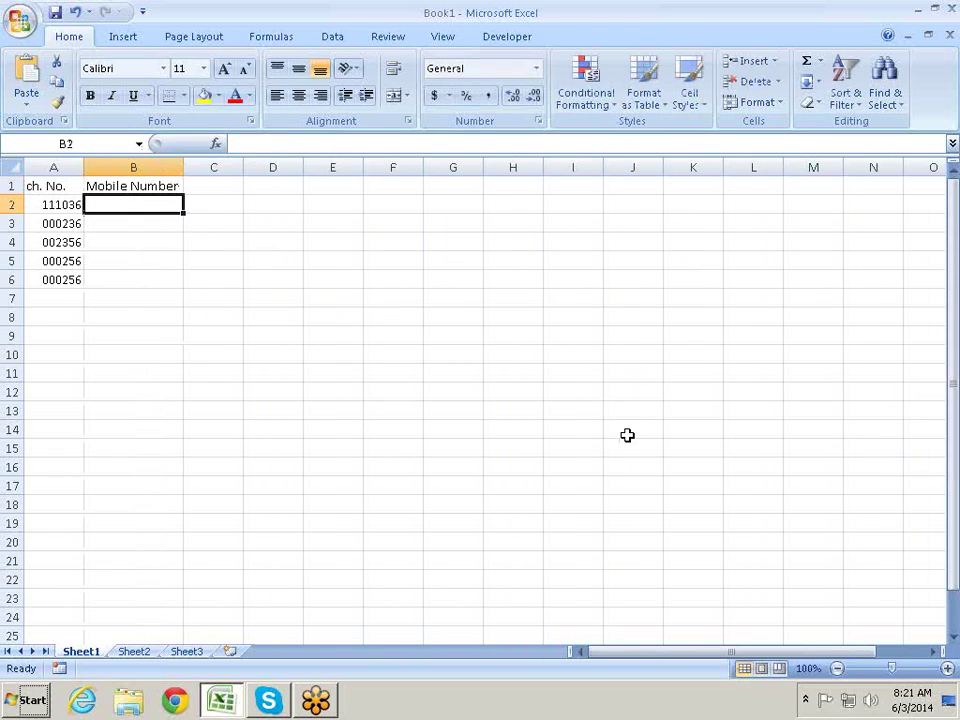
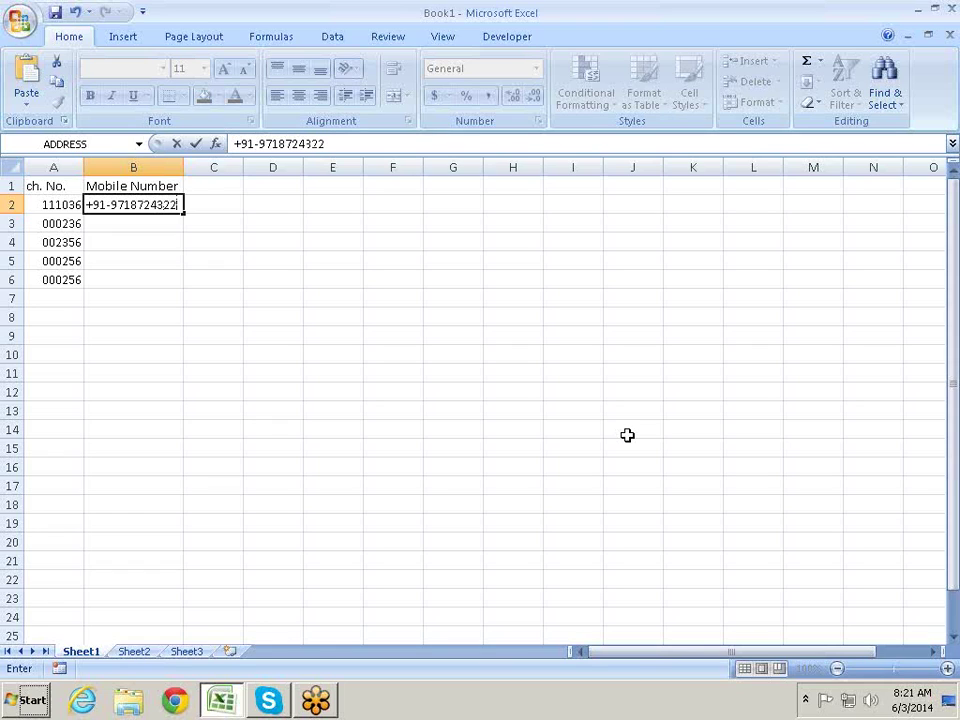
Enter a mobile number in B2, then re-edit it into a text entry
key("Return")
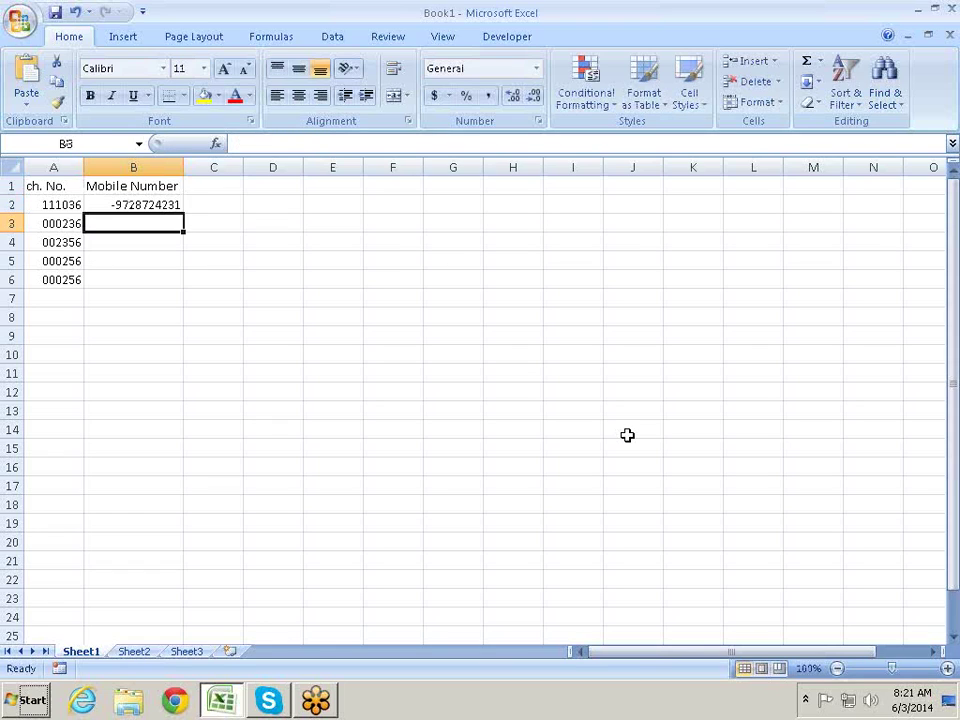
key("Up")
key("F2")
key("Left")
key("Left")
key("Left")
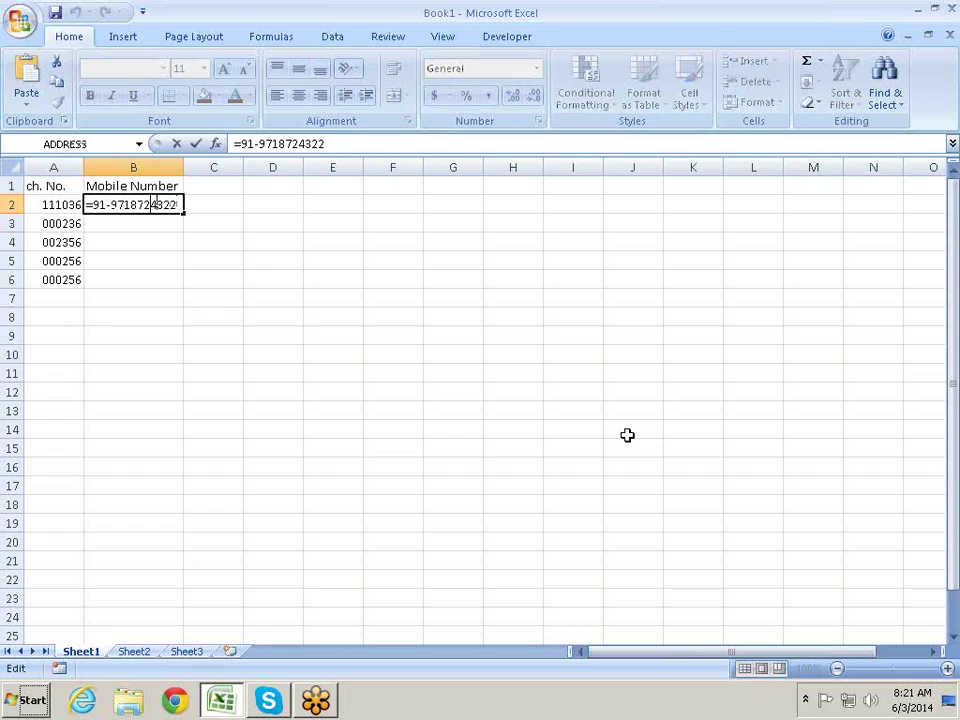
key("Home")
key("Delete")
key("Delete")
type("'")
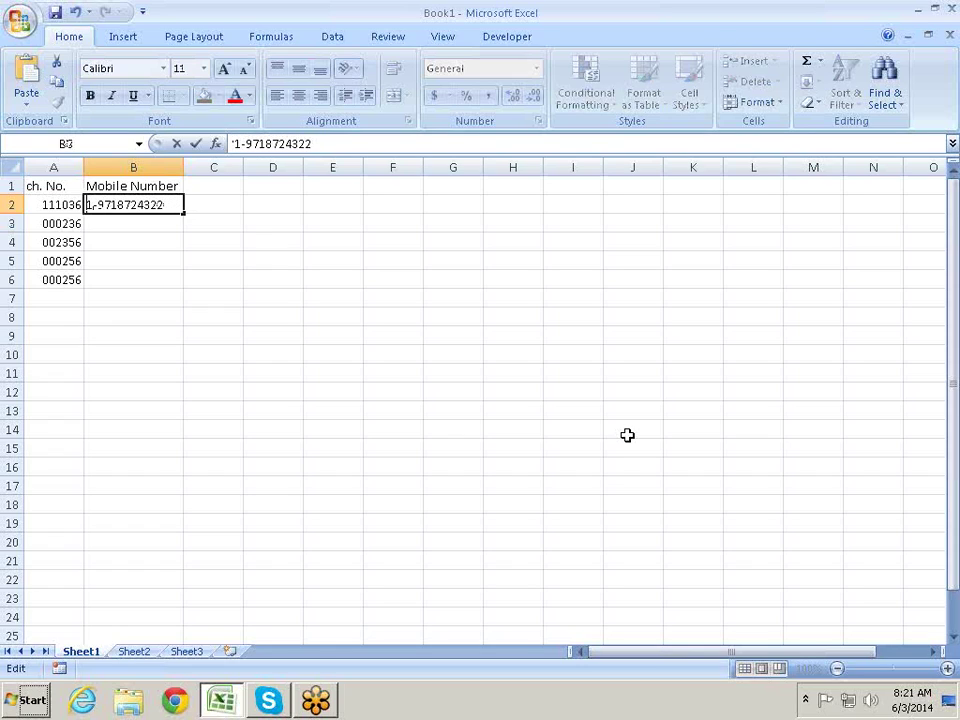
type("9")
key("Return")
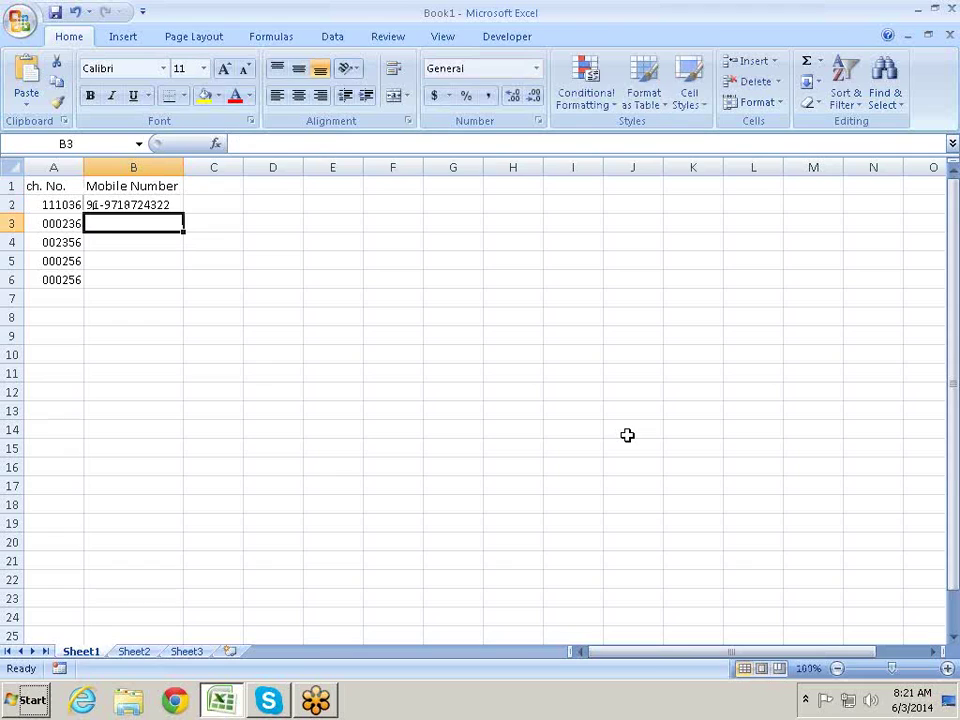
Clear B2 and bring up number formatting for B2:B6 with Ctrl+1
key("Up")
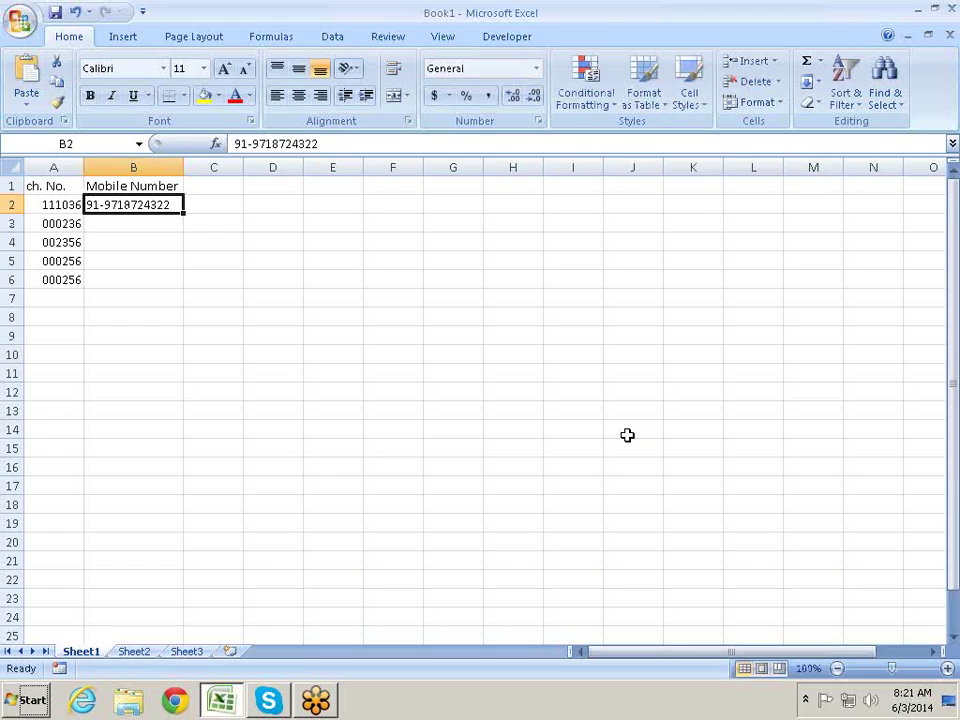
key("Delete")
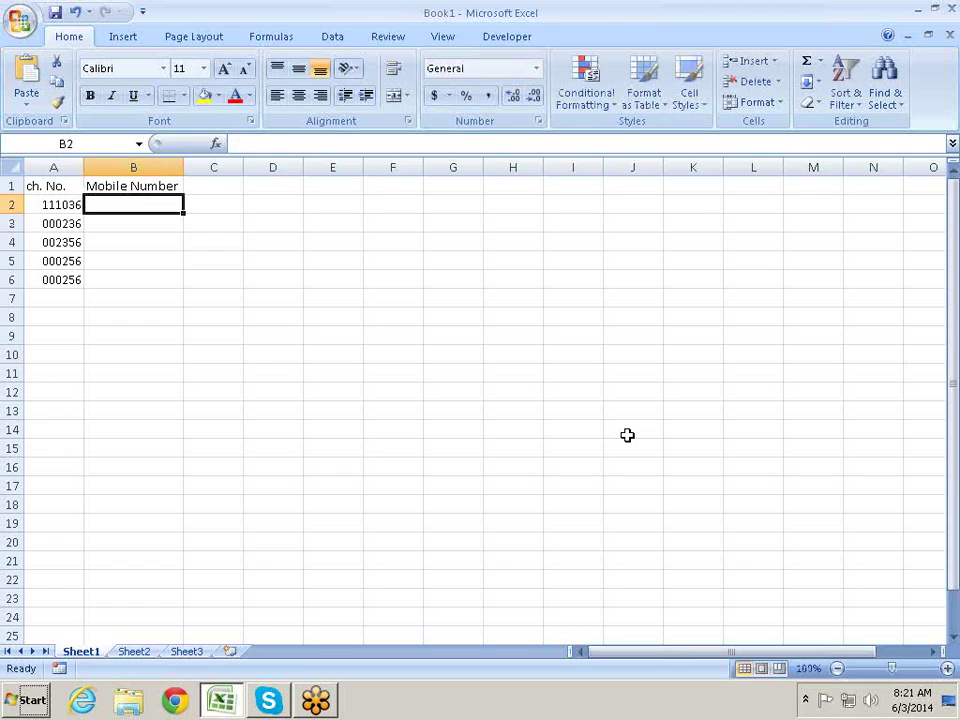
key("shift+Down")
key("shift+Down")
key("shift+Down")
key("shift+Down")
key("ctrl+1")
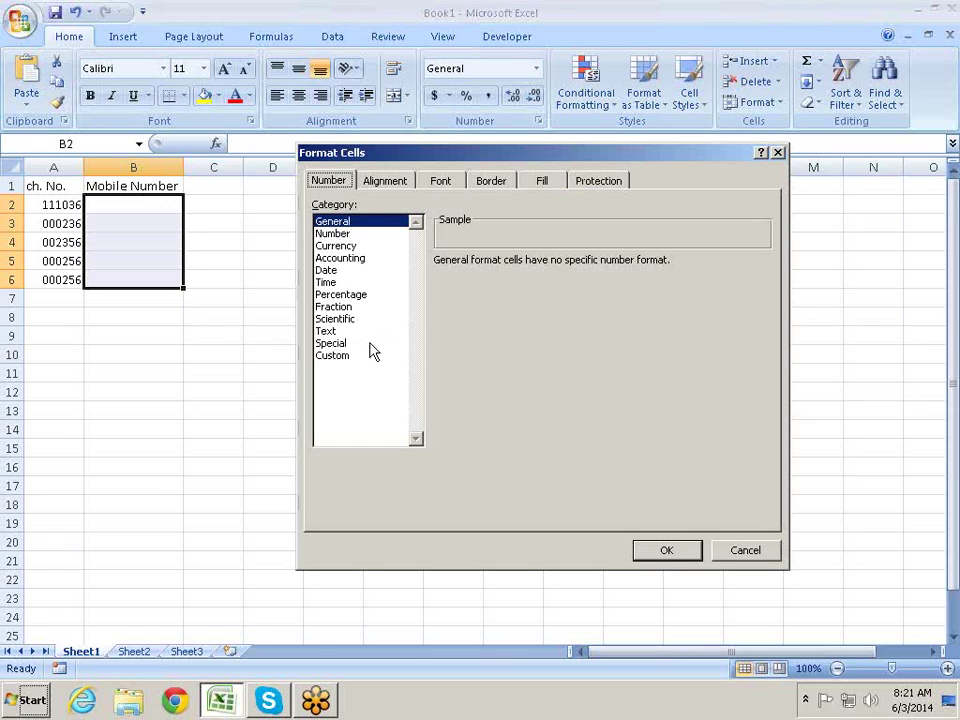
left_click(347, 355)
left_click(514, 277)
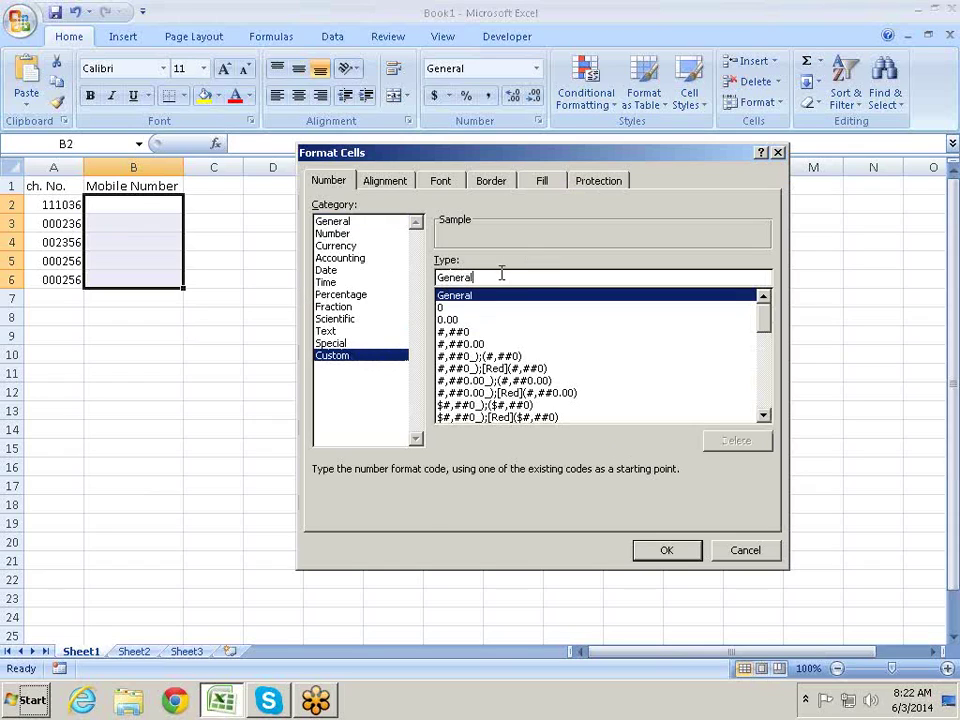
left_click_drag(501, 277, 438, 277)
type("+")
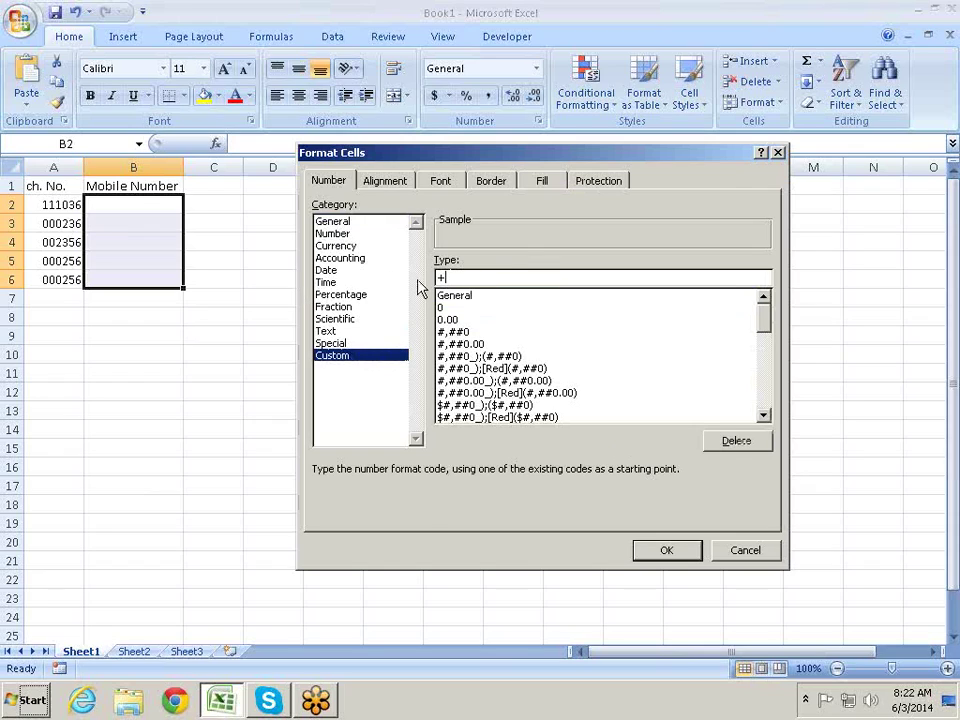
type("91")
type("000")
type("0")
type("0000")
type("00")
key("Return")
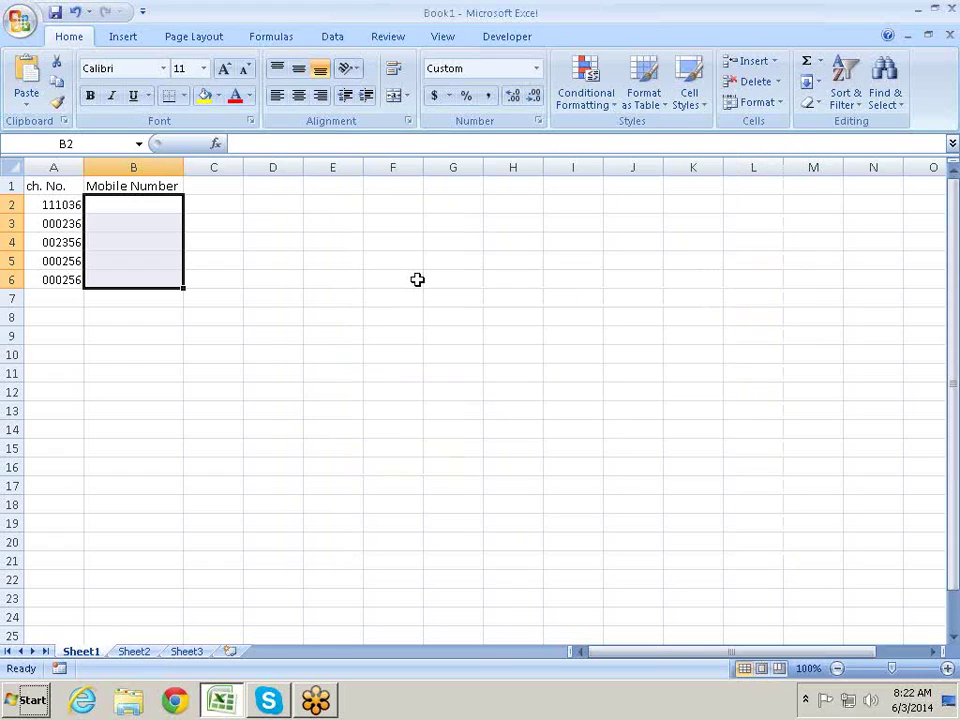
Enter two ten-digit mobile numbers in B2 and B3 and a five-digit number in B4
key("Down")
key("Up")
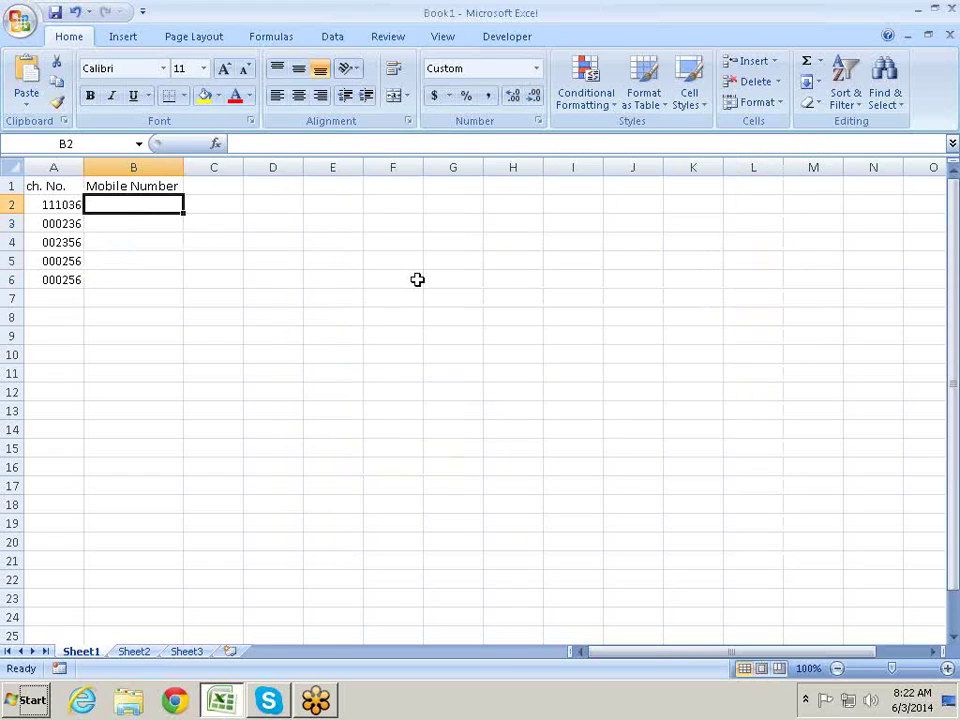
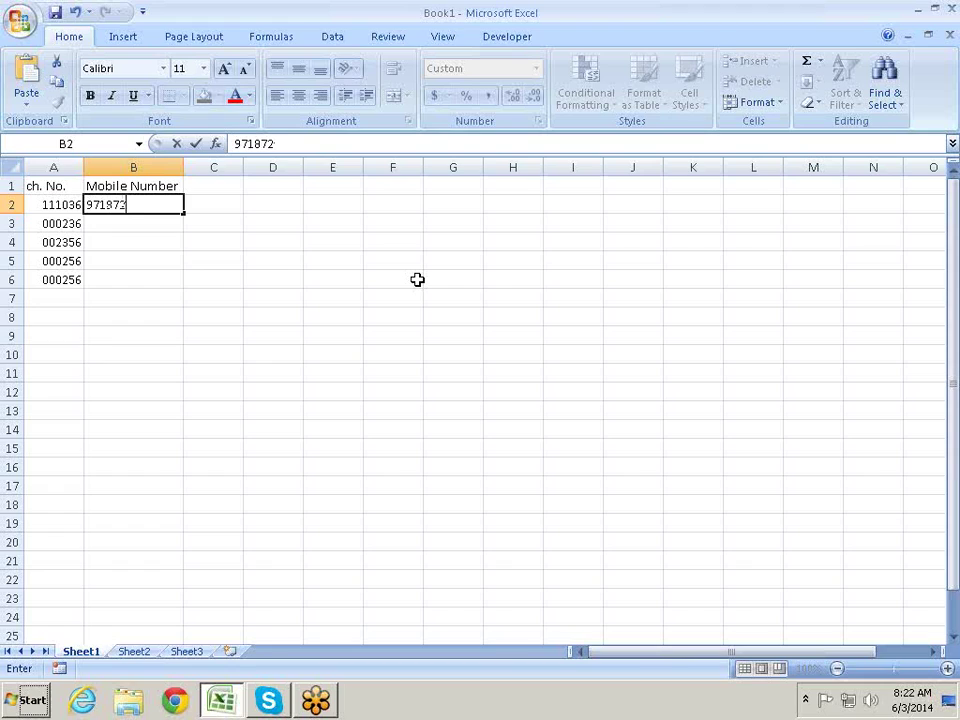
key("Return")
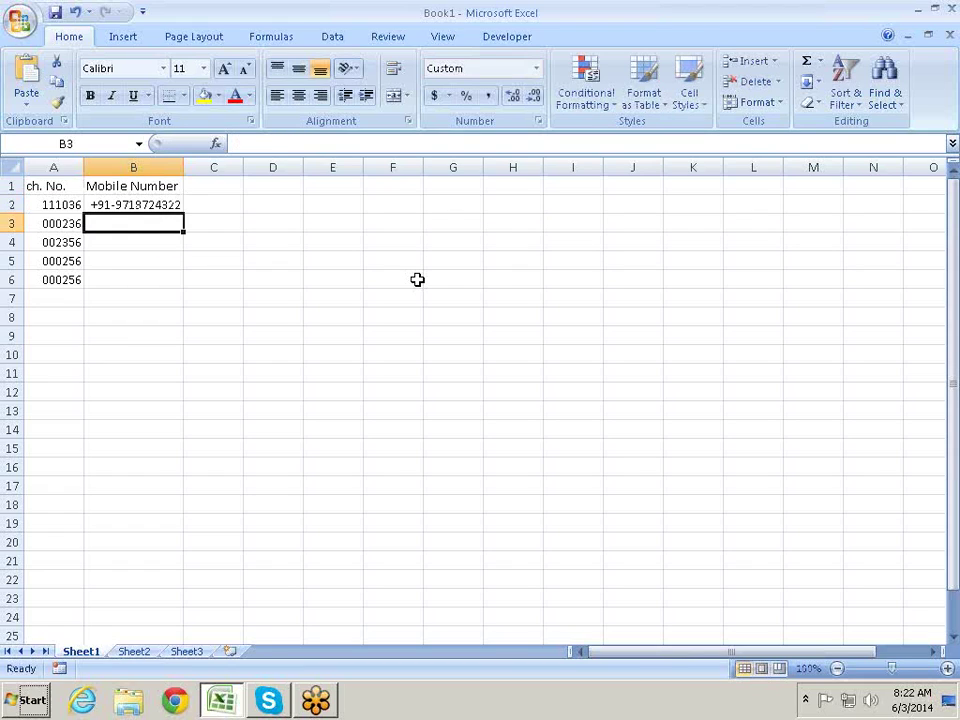
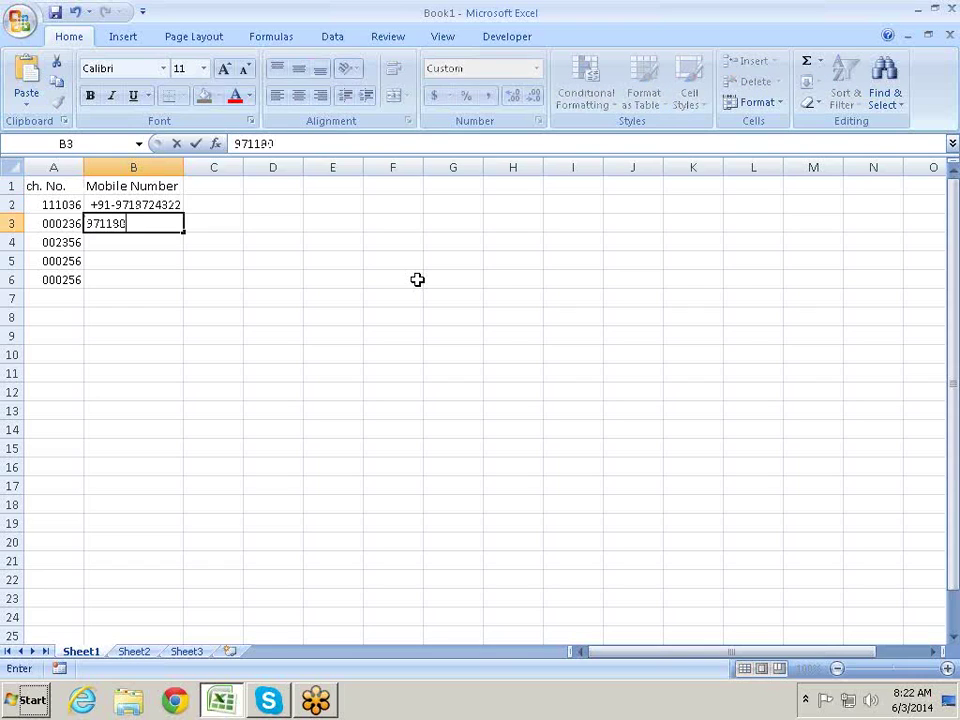
key("Return")
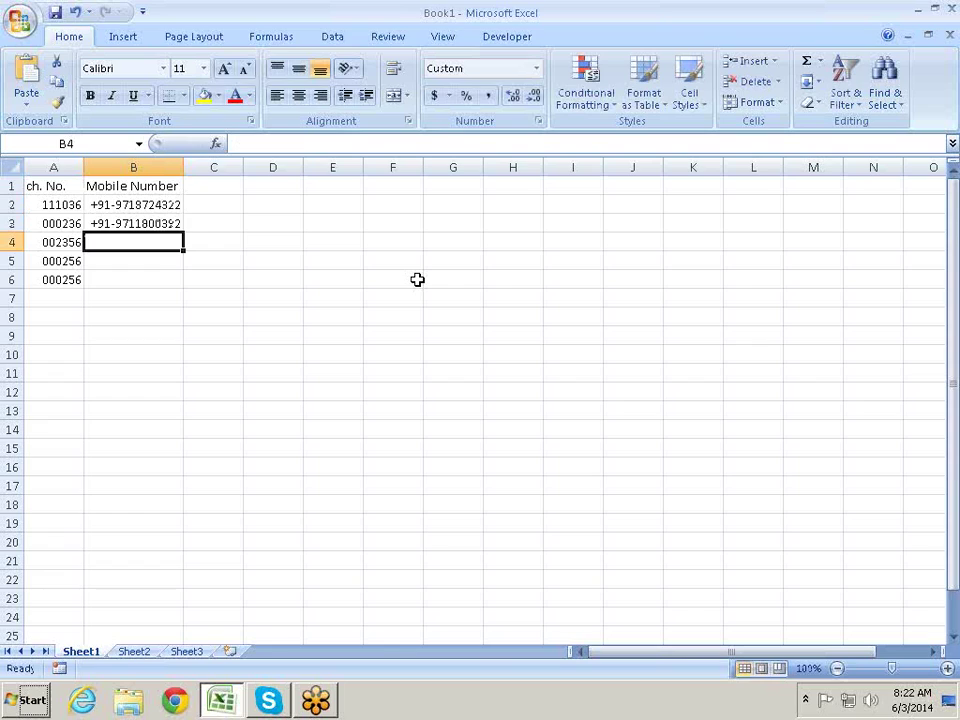
type("23658")
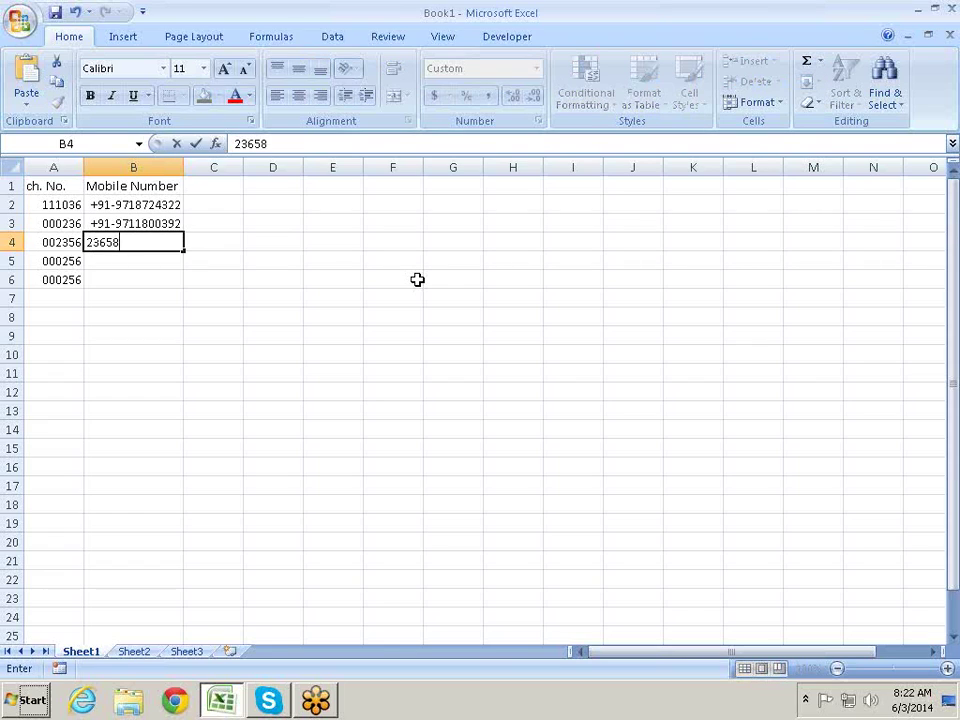
key("Return")
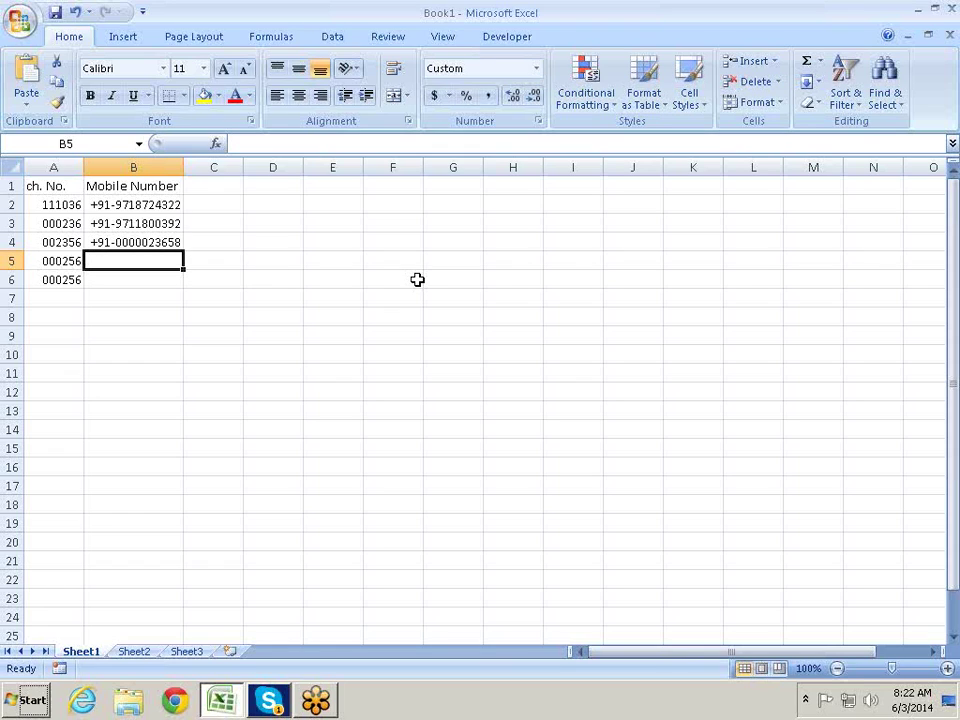
Bring up Skype and open the contact's conversation under Recent
left_click(279, 703)
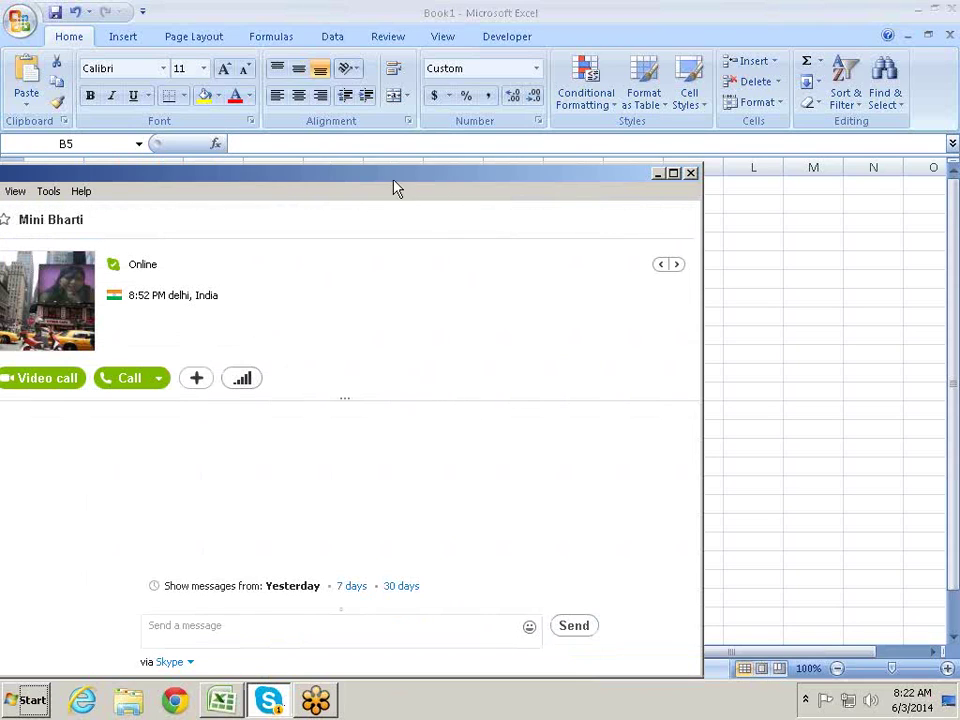
left_click_drag(395, 188, 717, 234)
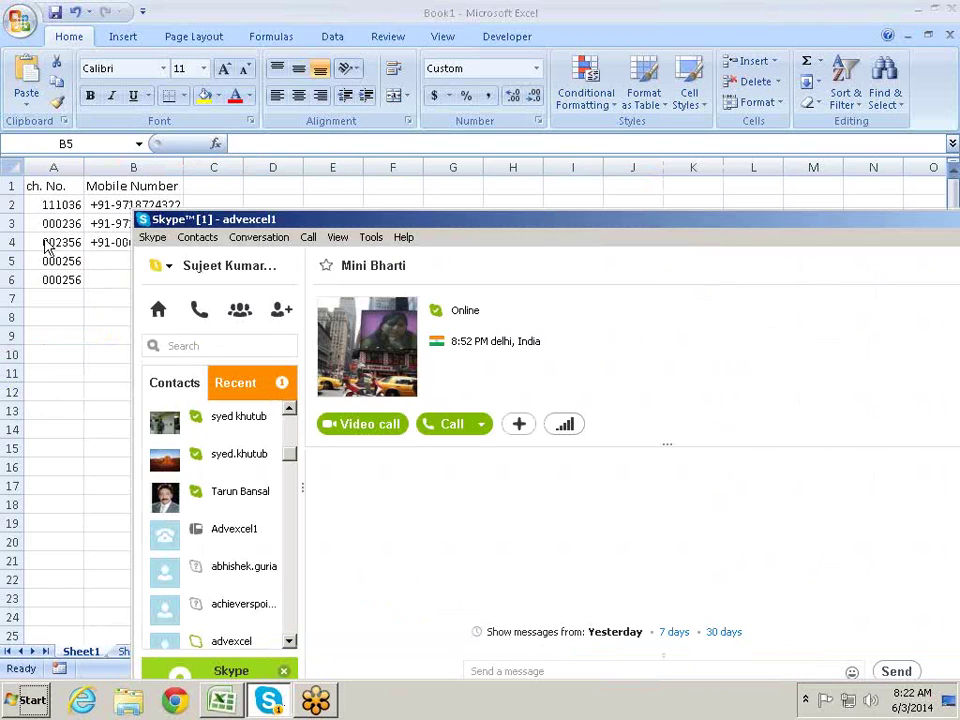
left_click(250, 386)
left_click(248, 443)
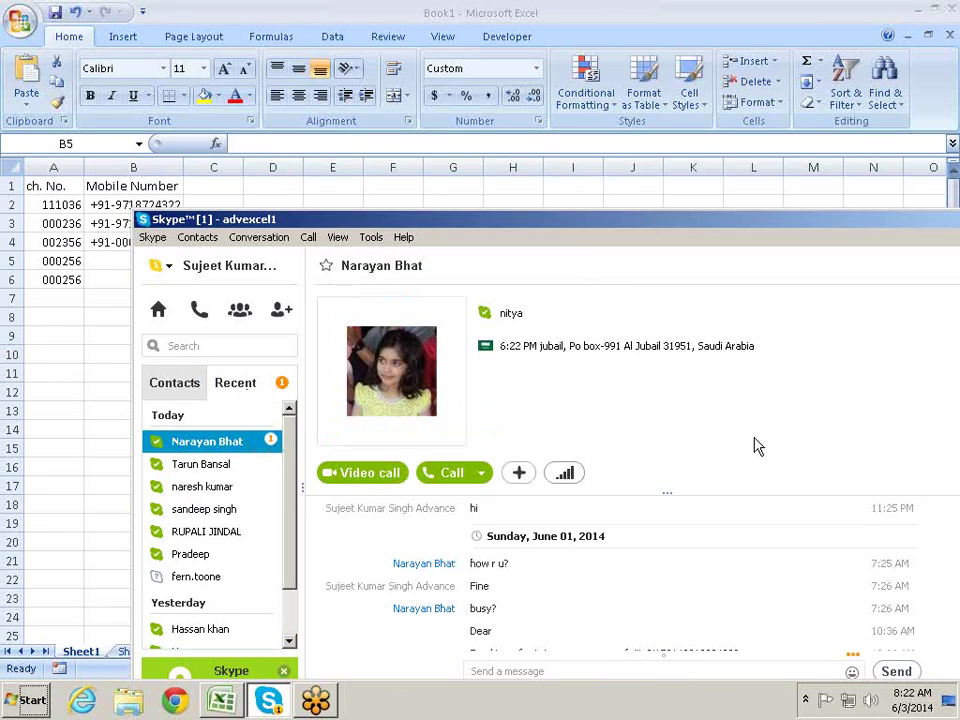
left_click_drag(703, 223, 552, 93)
left_click_drag(866, 400, 851, 534)
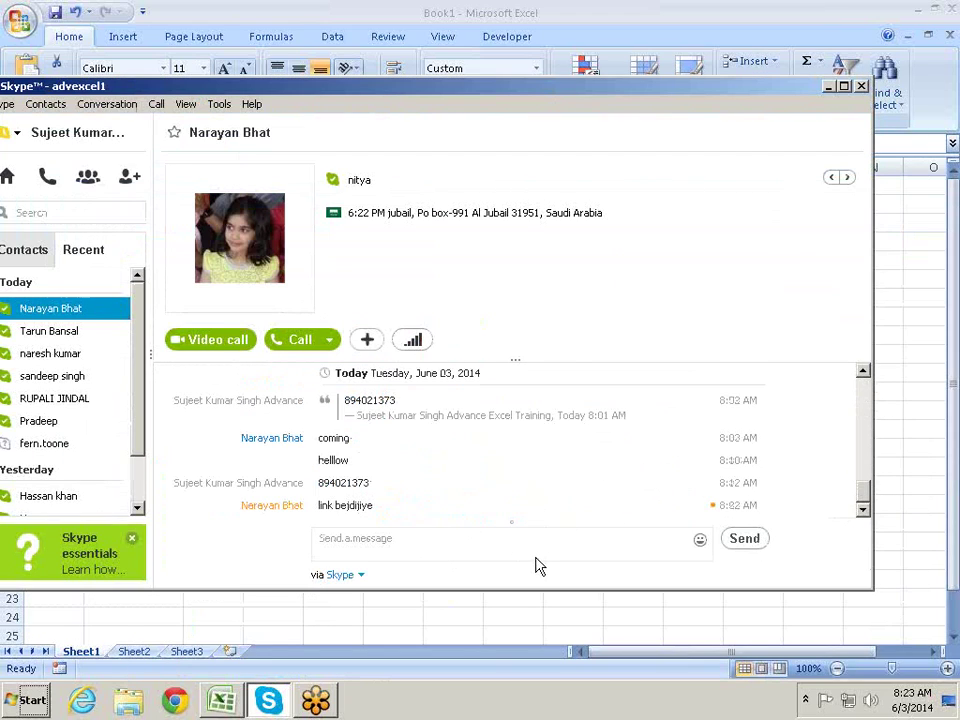
Paste the meeting invitation into the chat, send it, and move Skype aside
left_click(484, 540)
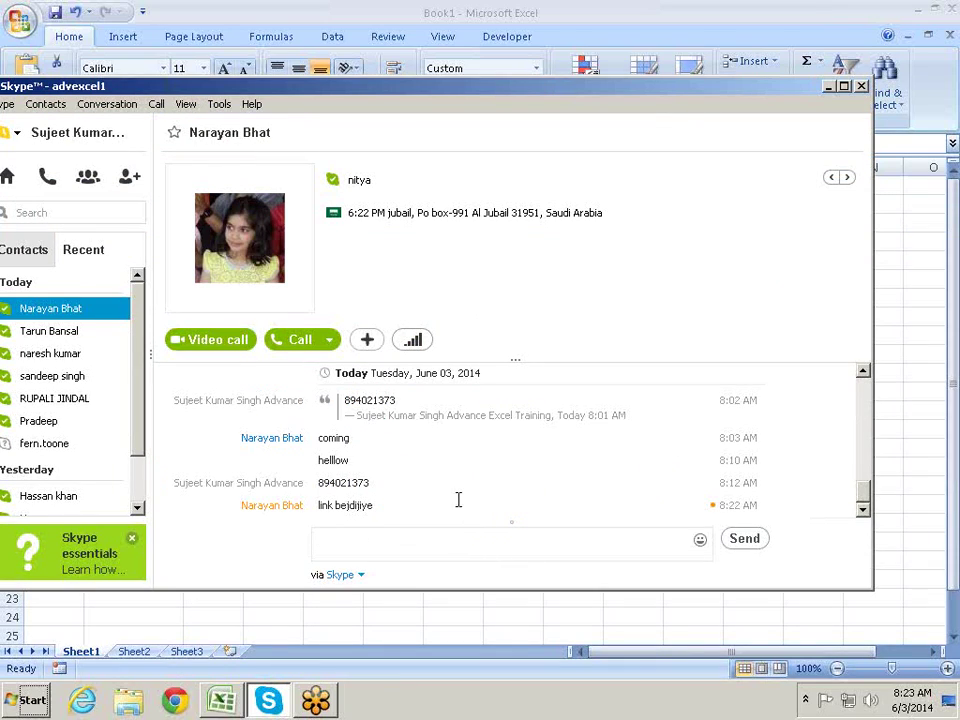
left_click(940, 55)
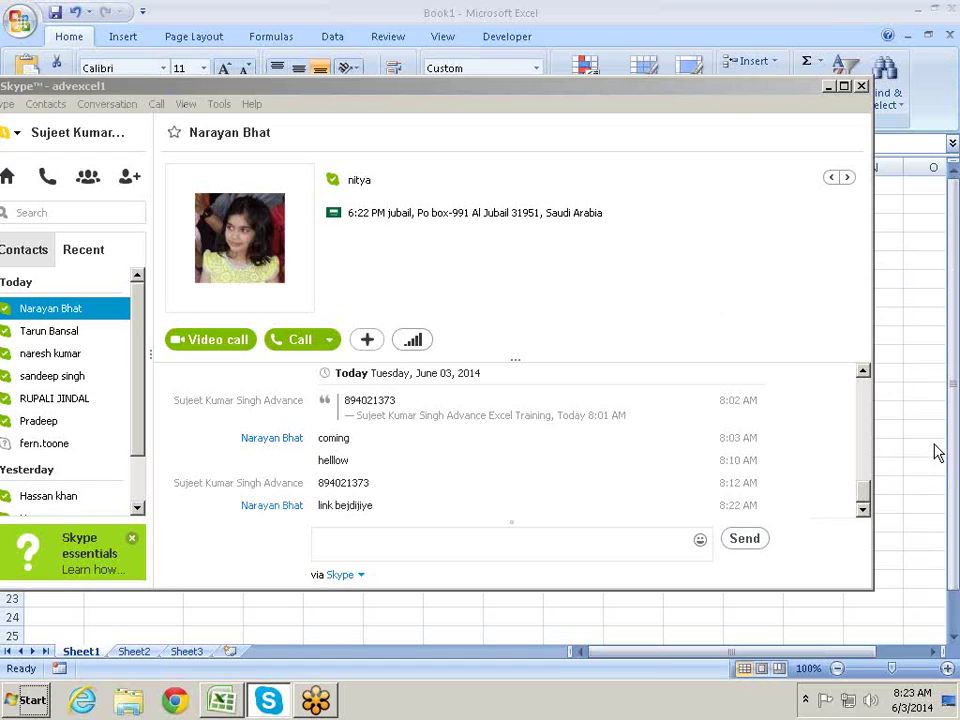
left_click(543, 545)
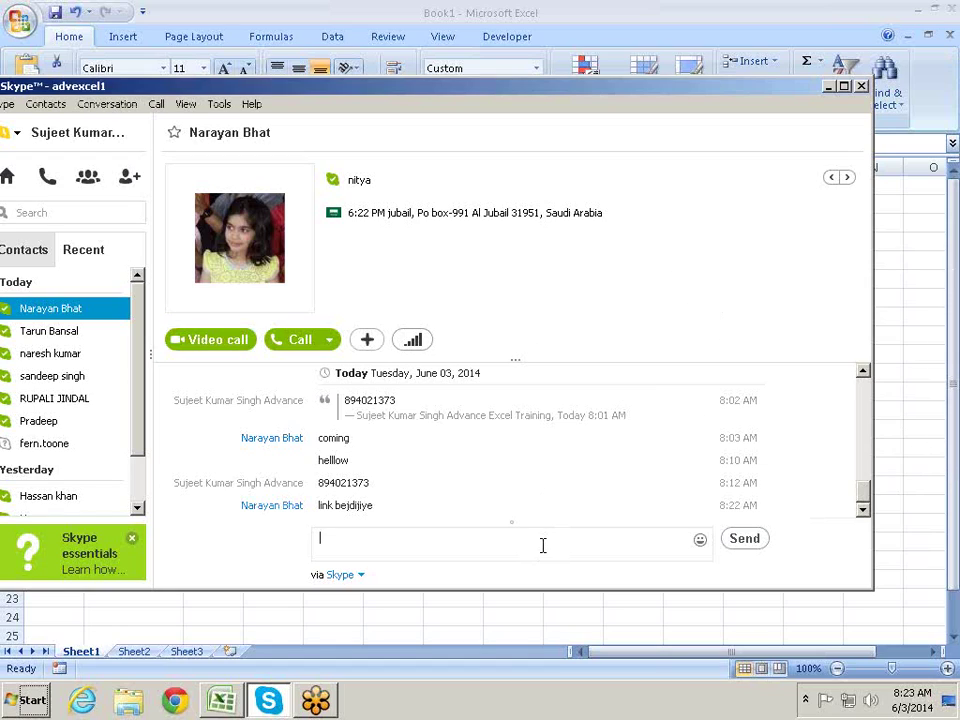
key("ctrl+v")
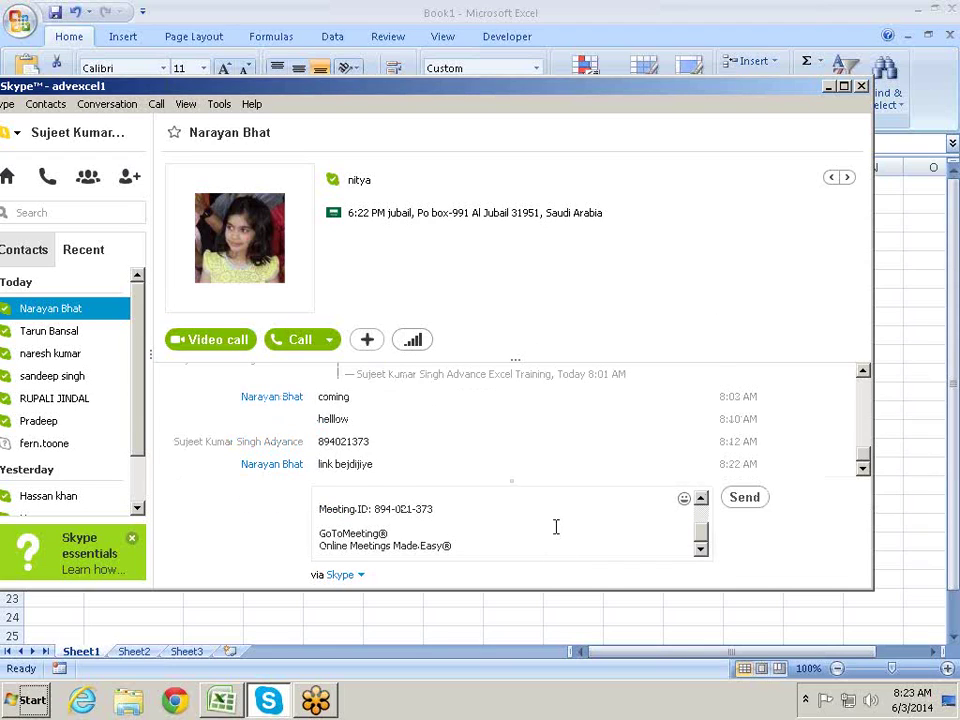
key("Return")
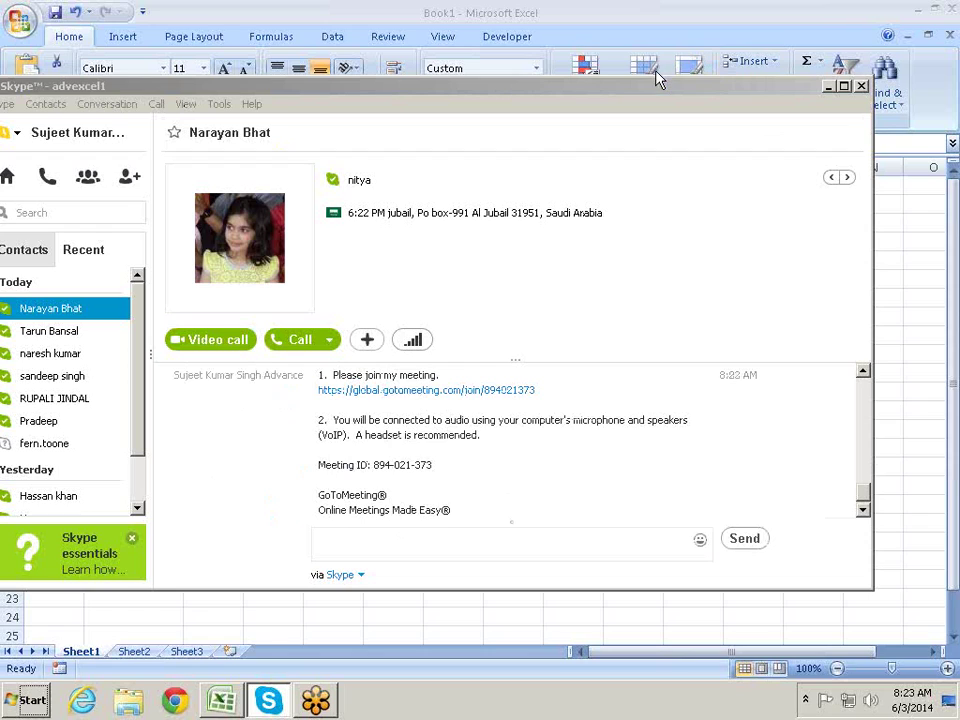
left_click_drag(657, 78, 671, 210)
Hide Skype and check the mobile numbers stored in B2 to B4
left_click(860, 208)
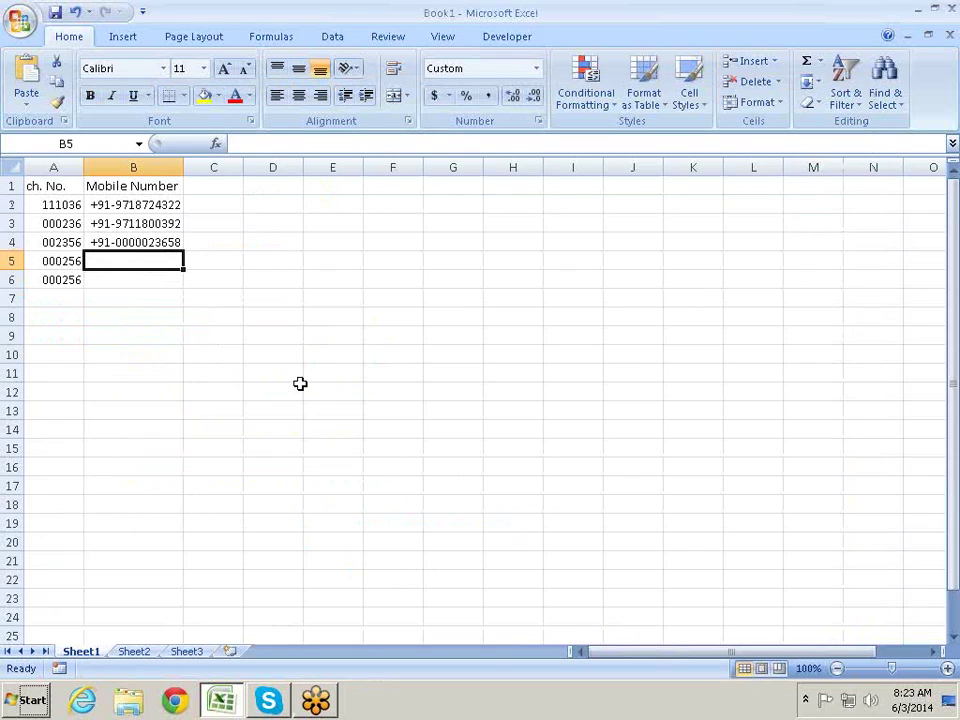
left_click(82, 338)
left_click(137, 256)
left_click(142, 242)
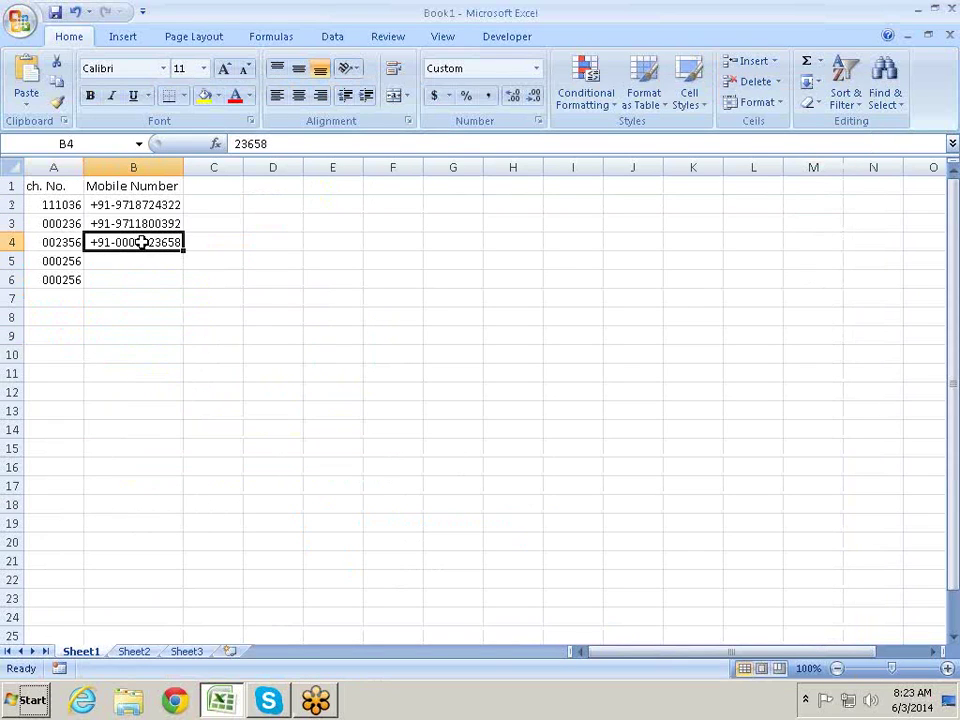
left_click(148, 205)
left_click(152, 223)
left_click(158, 242)
Select B2:B6 and start replacing the padding zeros in the +91- custom format code
key("Down")
key("Up")
key("Down")
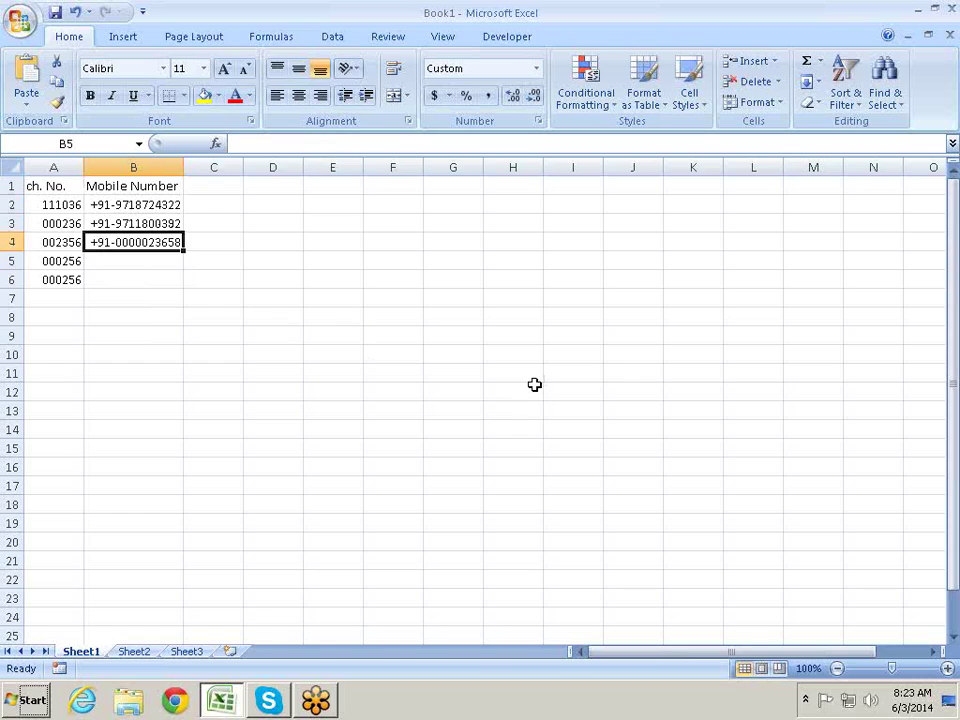
key("Up")
key("Up")
key("Up")
key("shift+Down")
key("shift+Down")
key("shift+Down")
key("shift+Down")
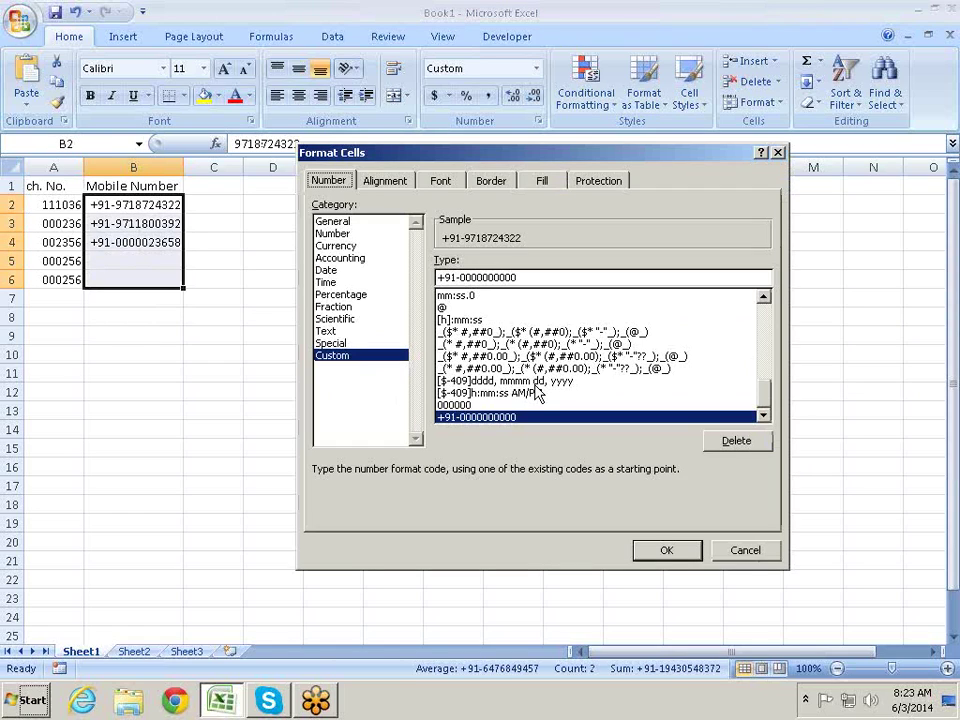
left_click_drag(517, 277, 463, 277)
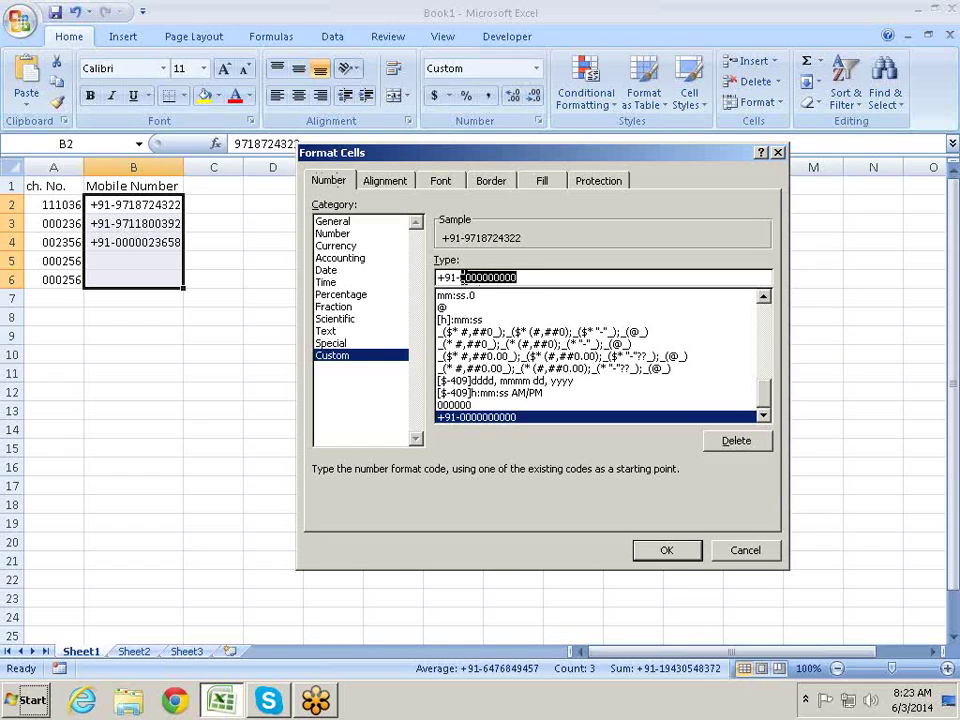
type("@")
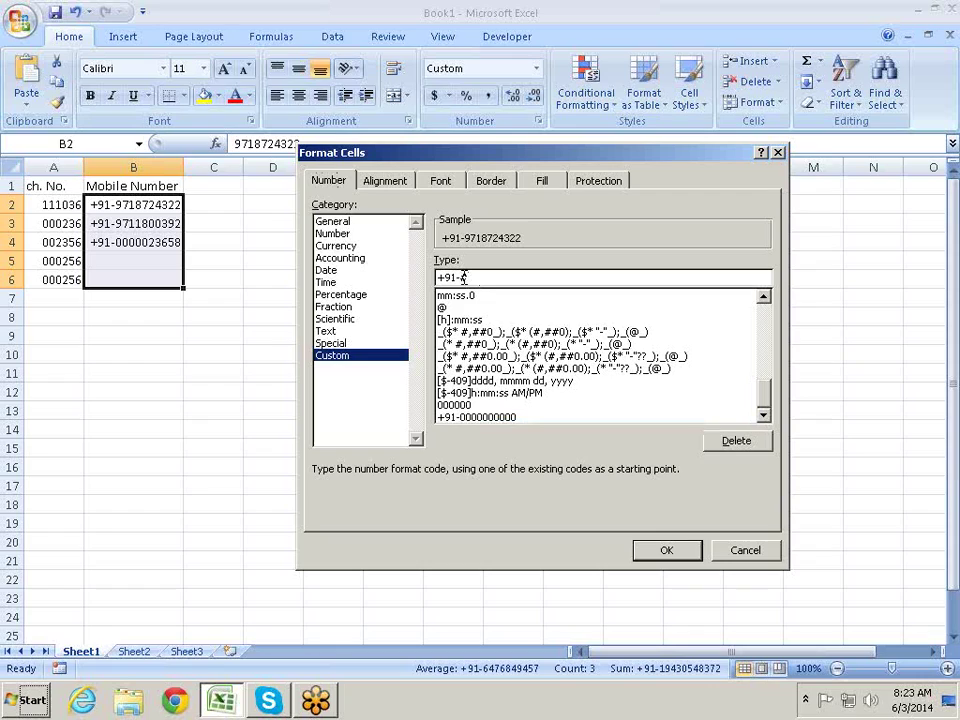
type("##")
type("######")
type("##")
Apply the revised +91- mobile format, enter 694964 in B5, then check A3
key("Return")
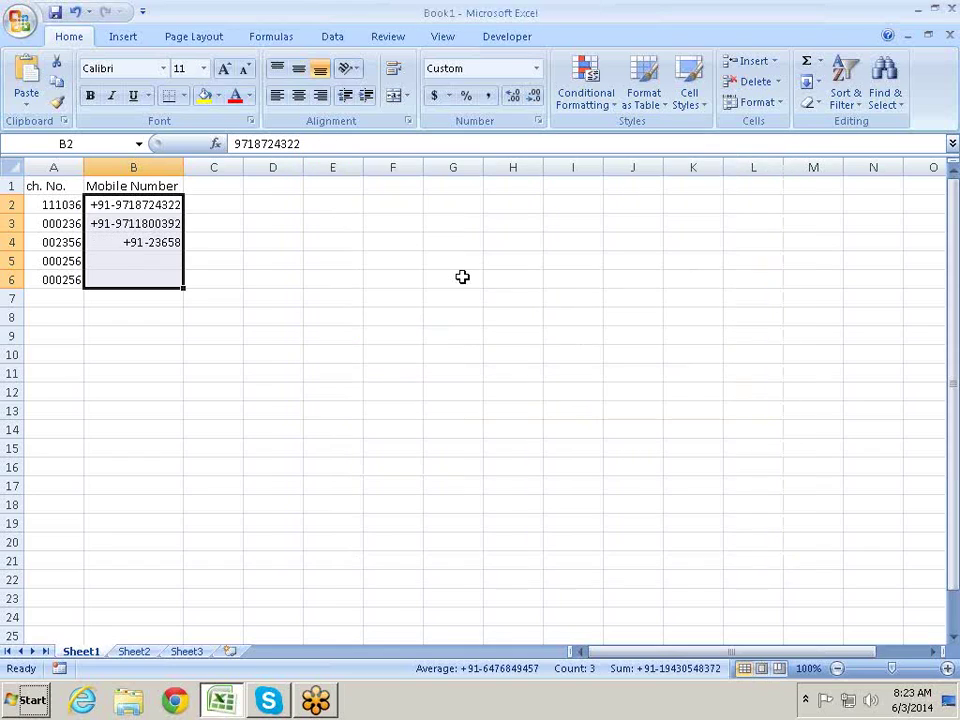
left_click(196, 276)
left_click(161, 259)
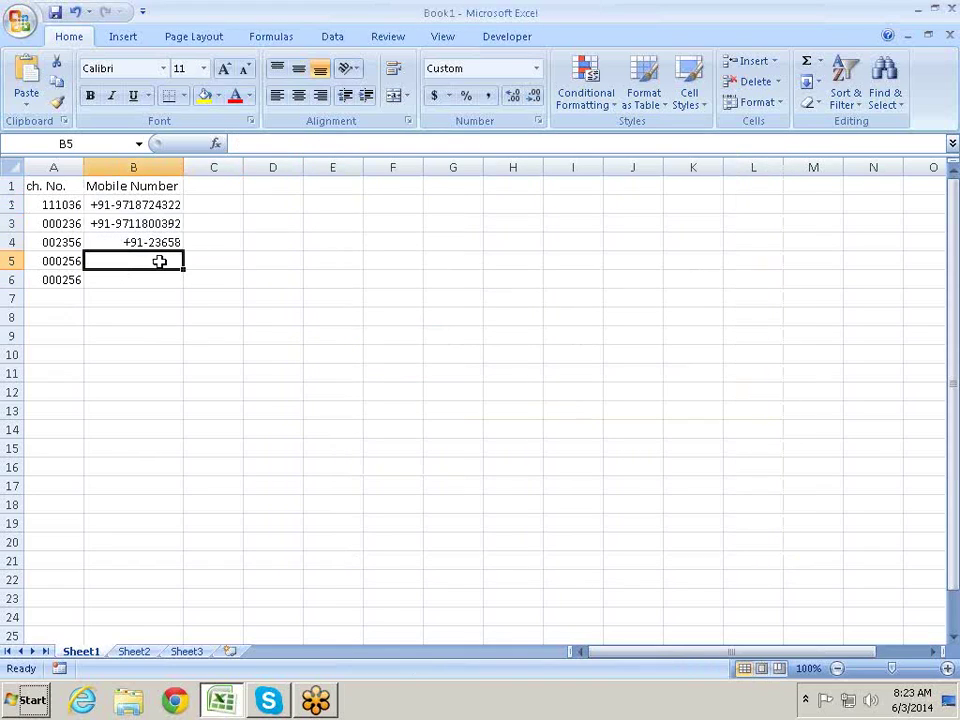
type("694964")
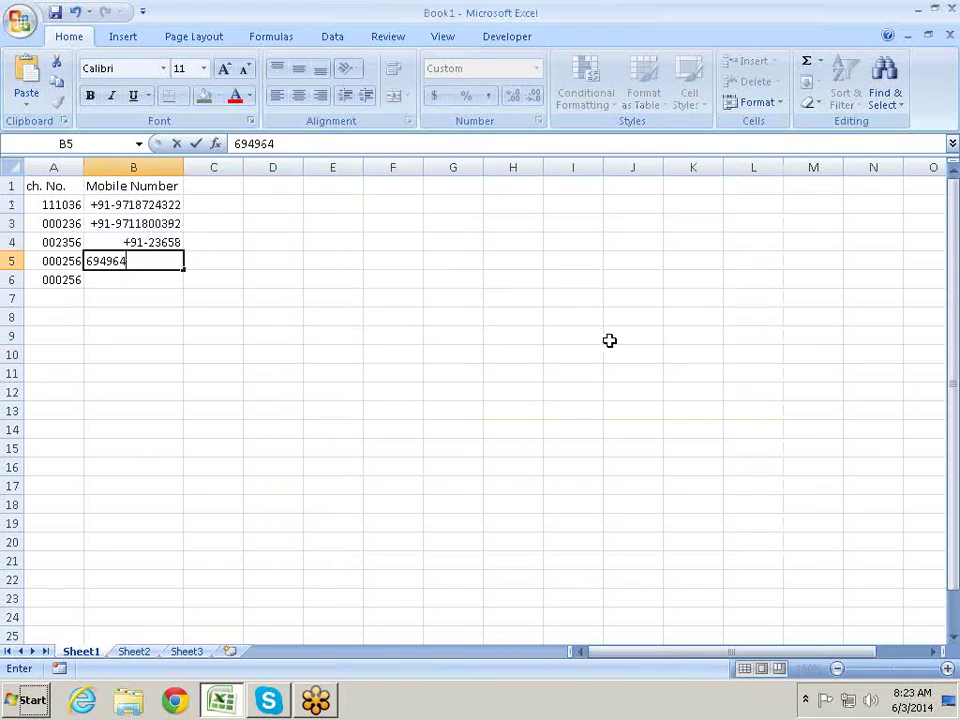
key("Return")
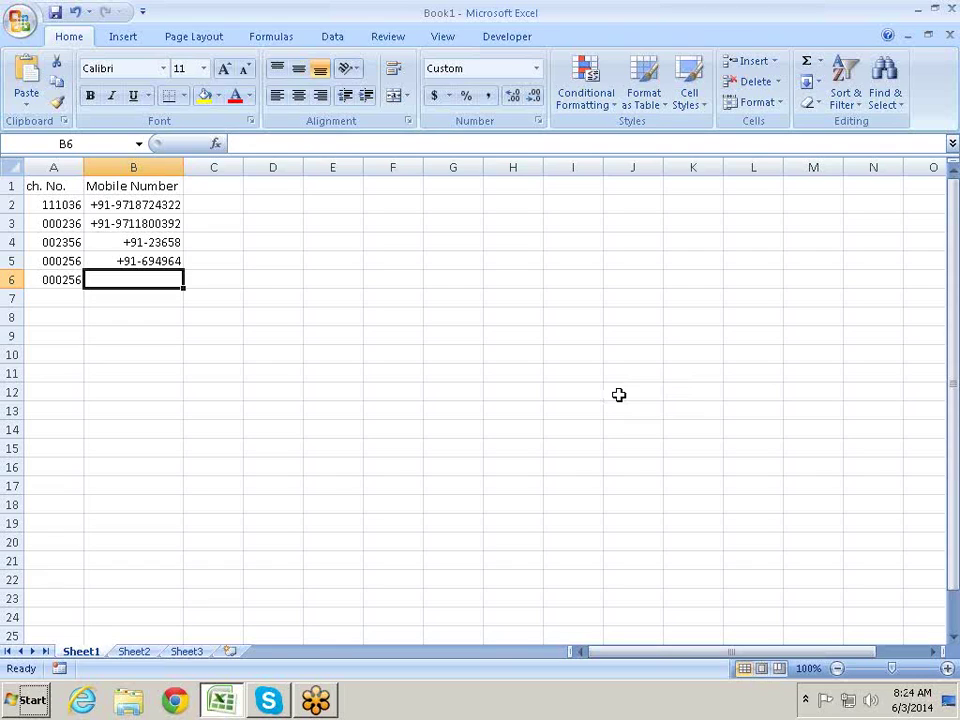
left_click(72, 223)
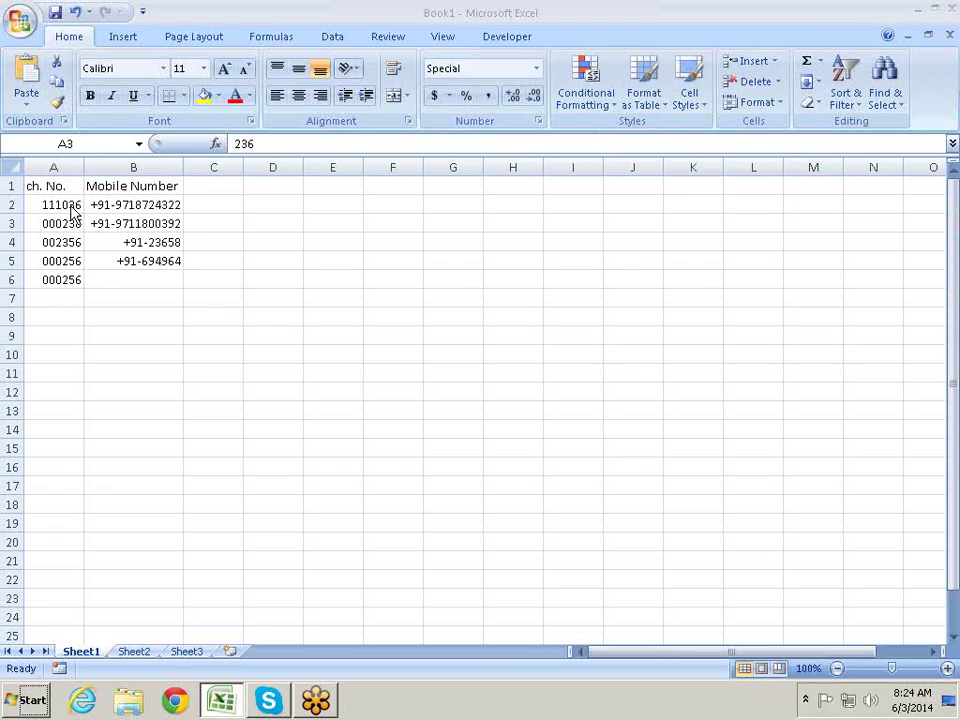
left_click(72, 261)
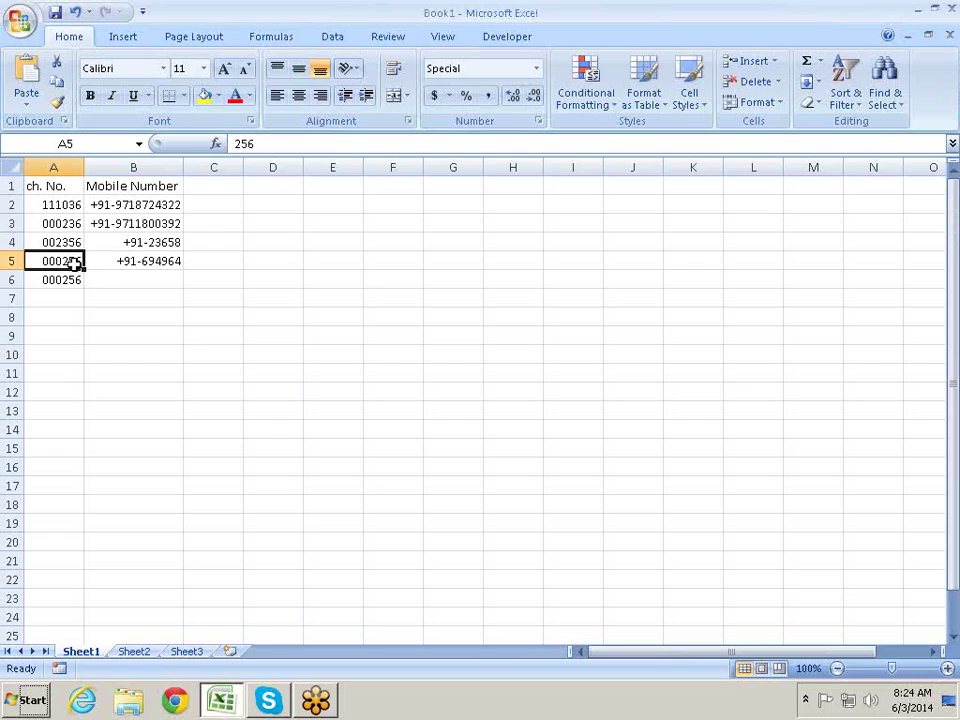
left_click(538, 121)
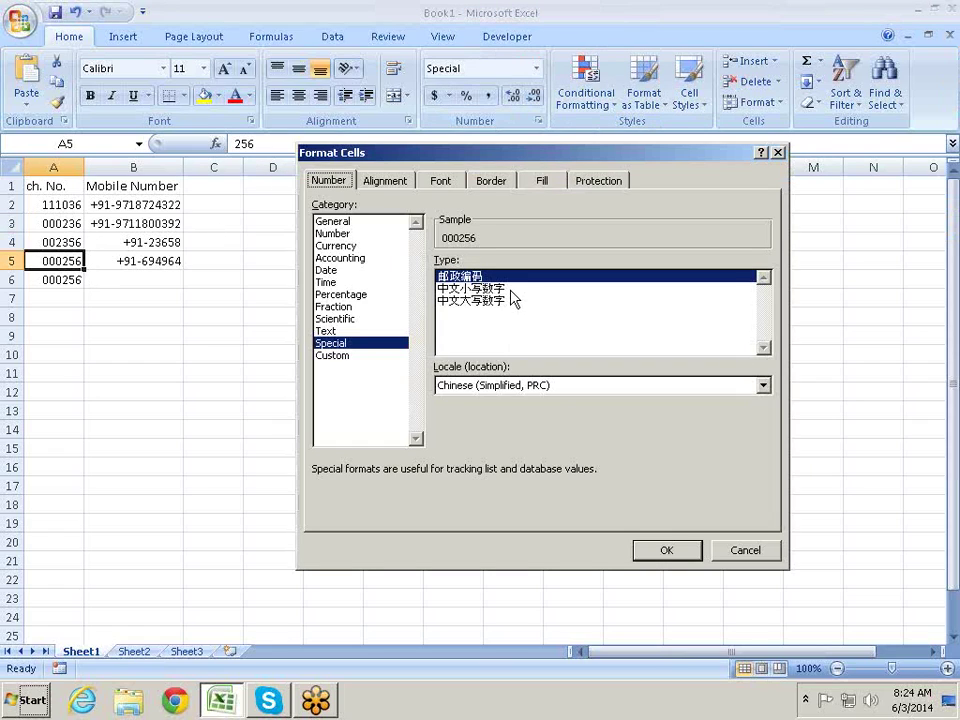
left_click(384, 356)
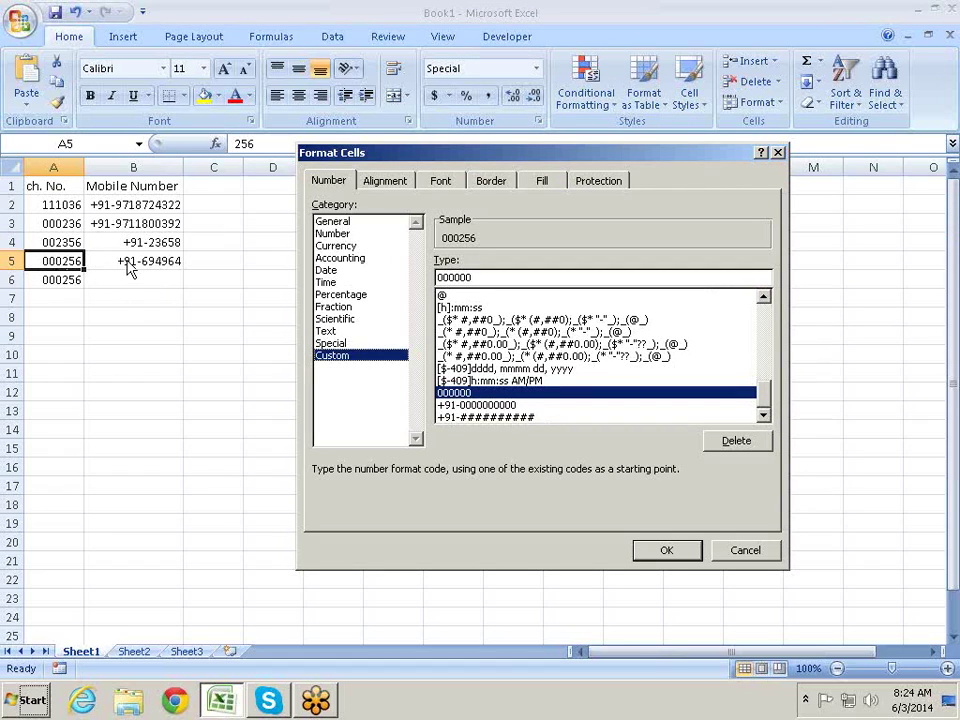
key("Escape")
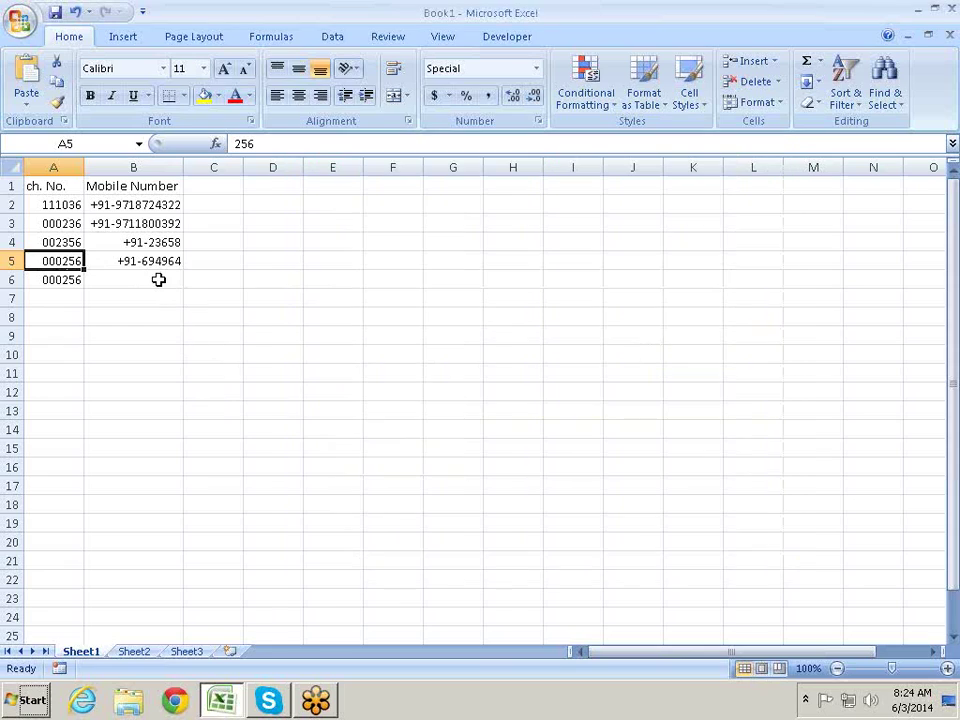
left_click(162, 266)
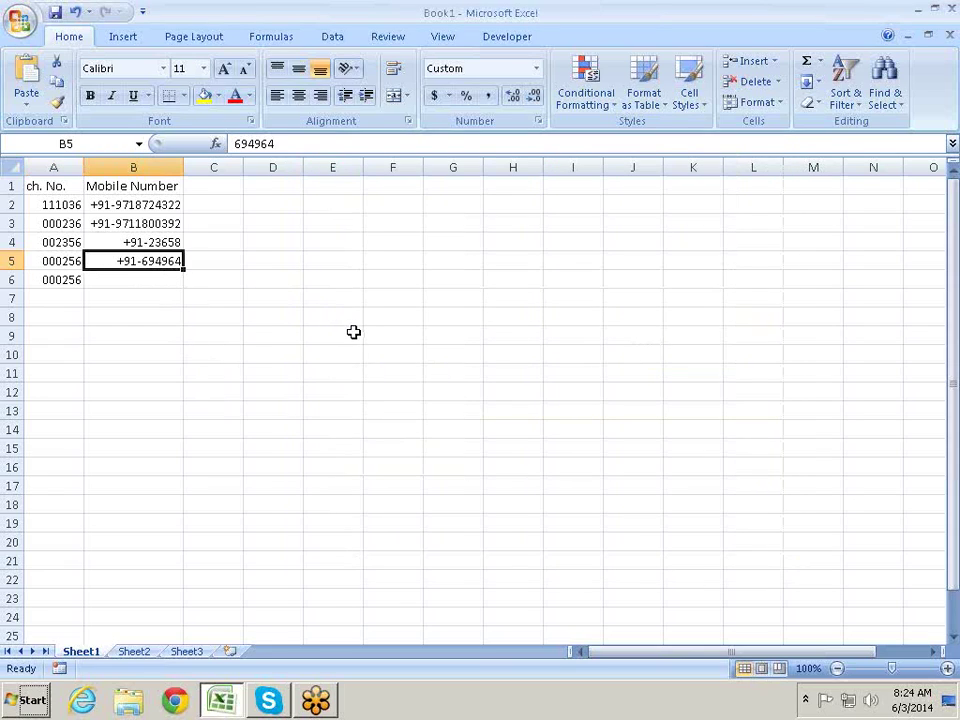
Edit B5's custom format code, deleting the digit placeholders after +91-
key("ctrl+1")
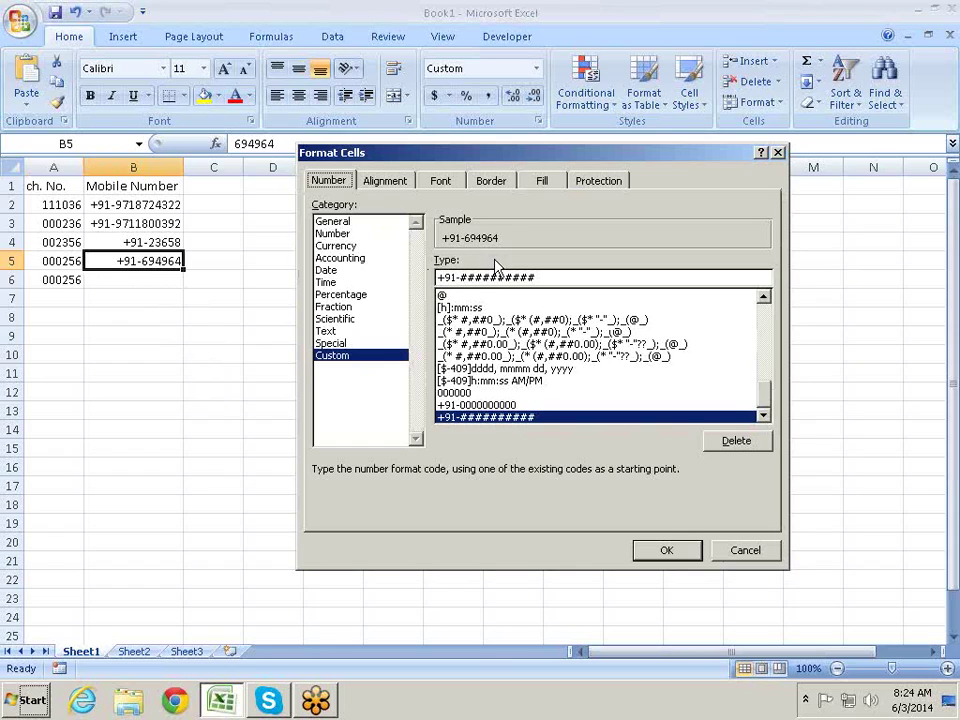
left_click_drag(460, 278, 418, 285)
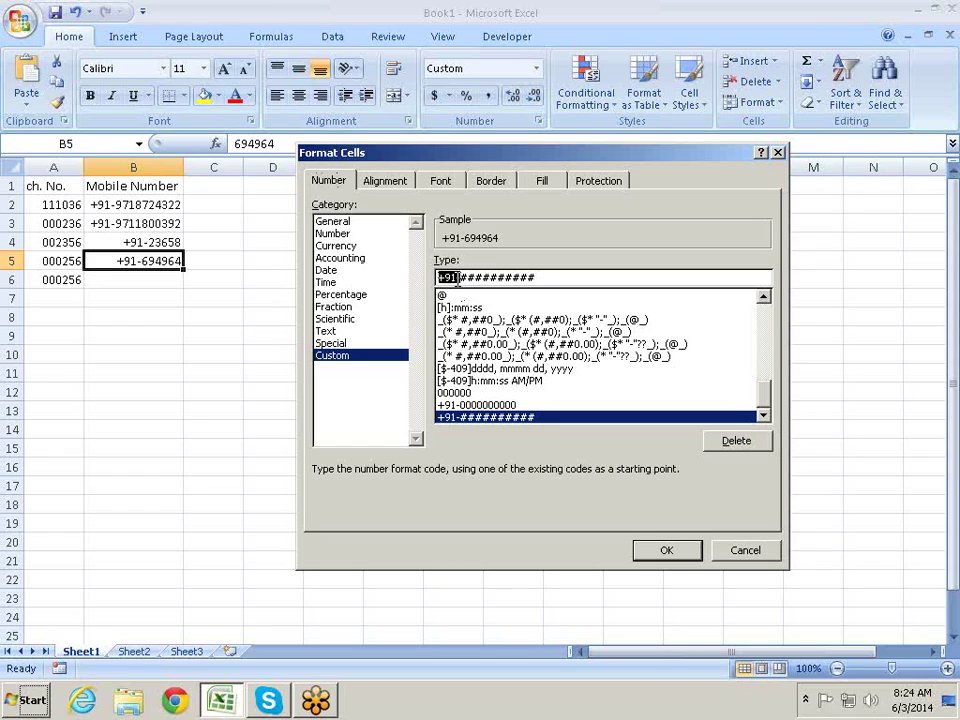
left_click(458, 281)
left_click_drag(566, 279, 460, 279)
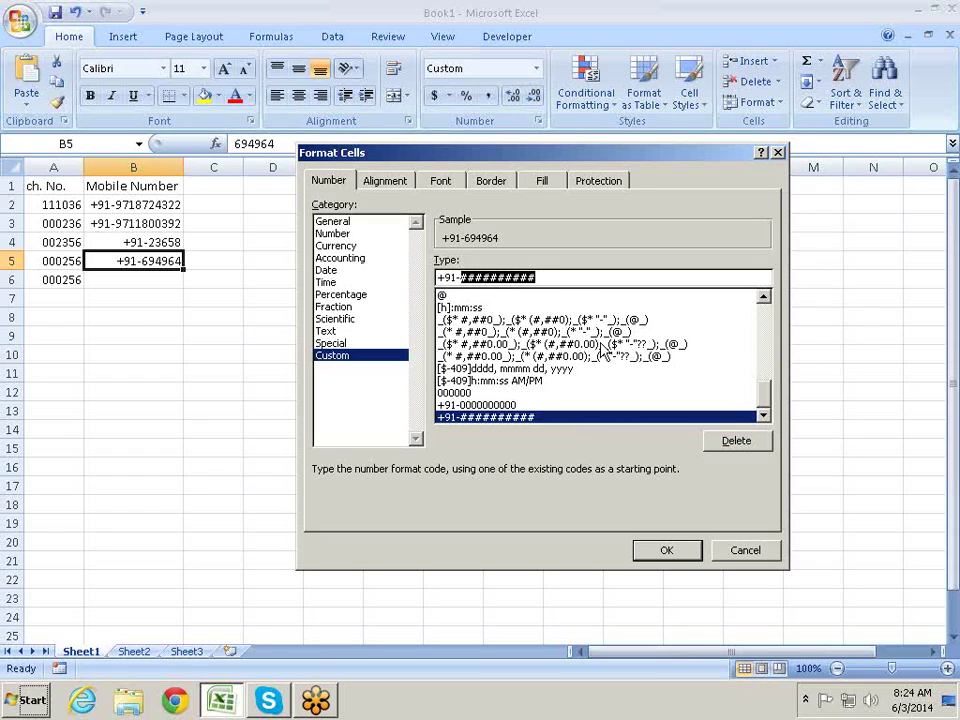
key("BackSpace")
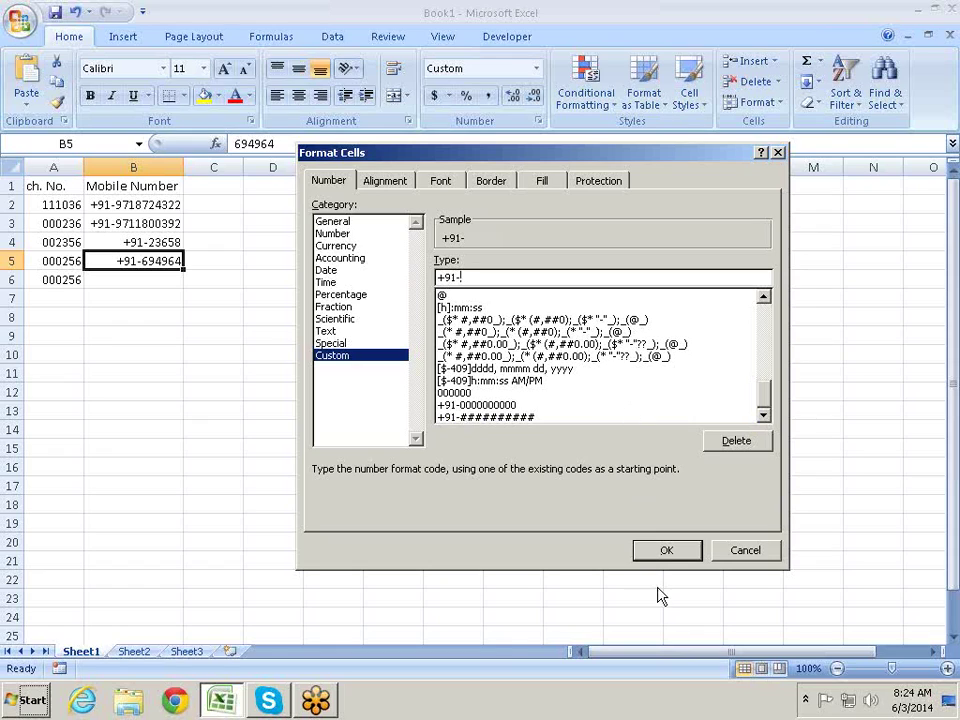
left_click(661, 551)
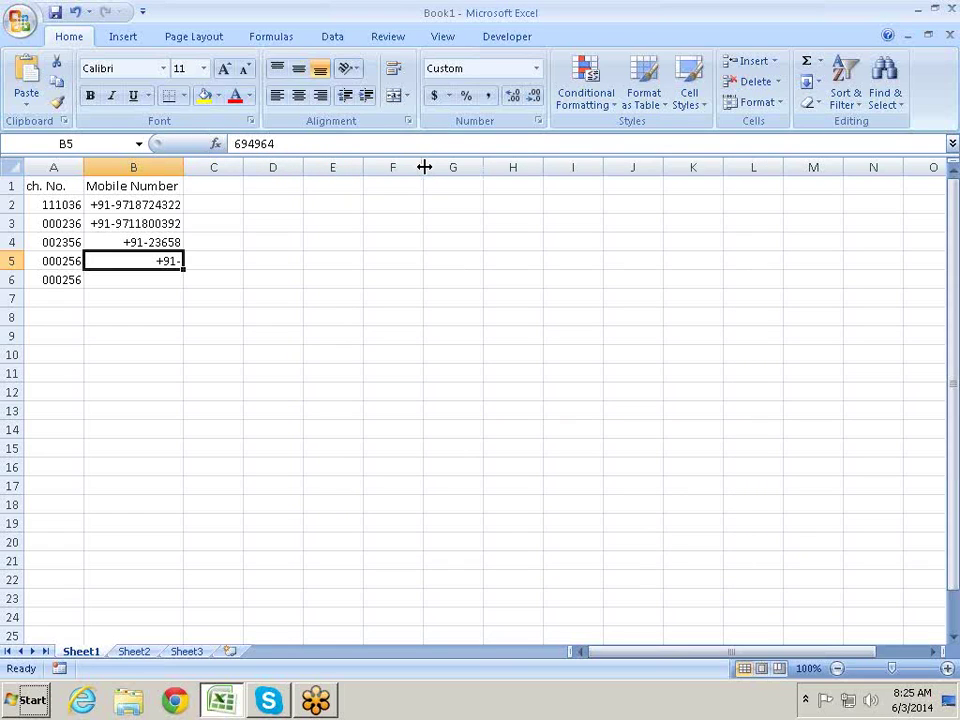
Add a # placeholder to the +91- format, then check the stored digits in B3
key("ctrl+1")
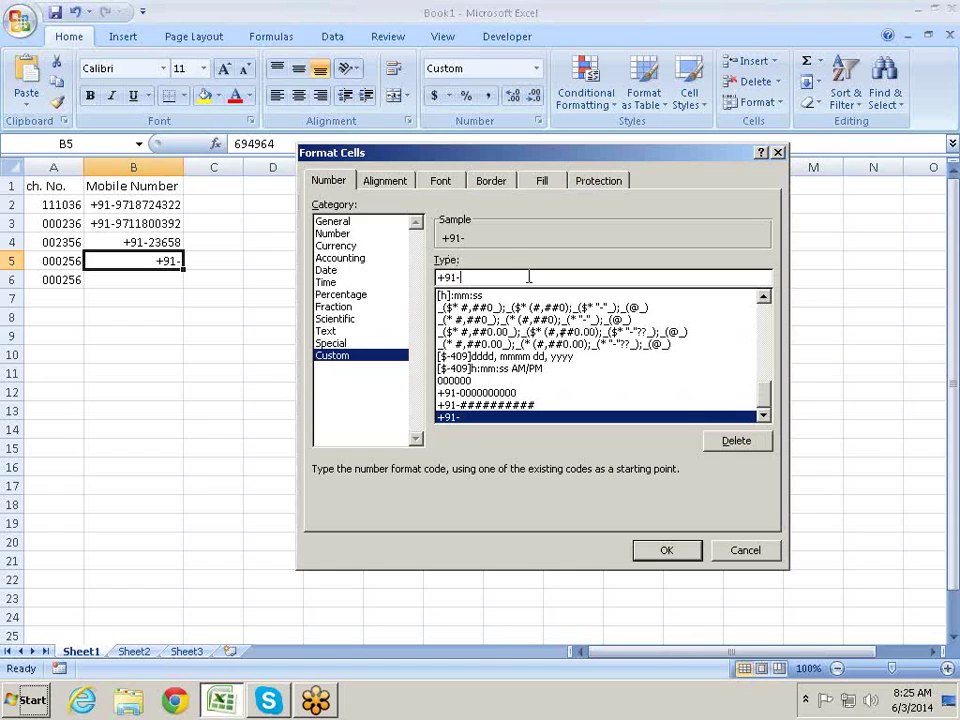
type("#")
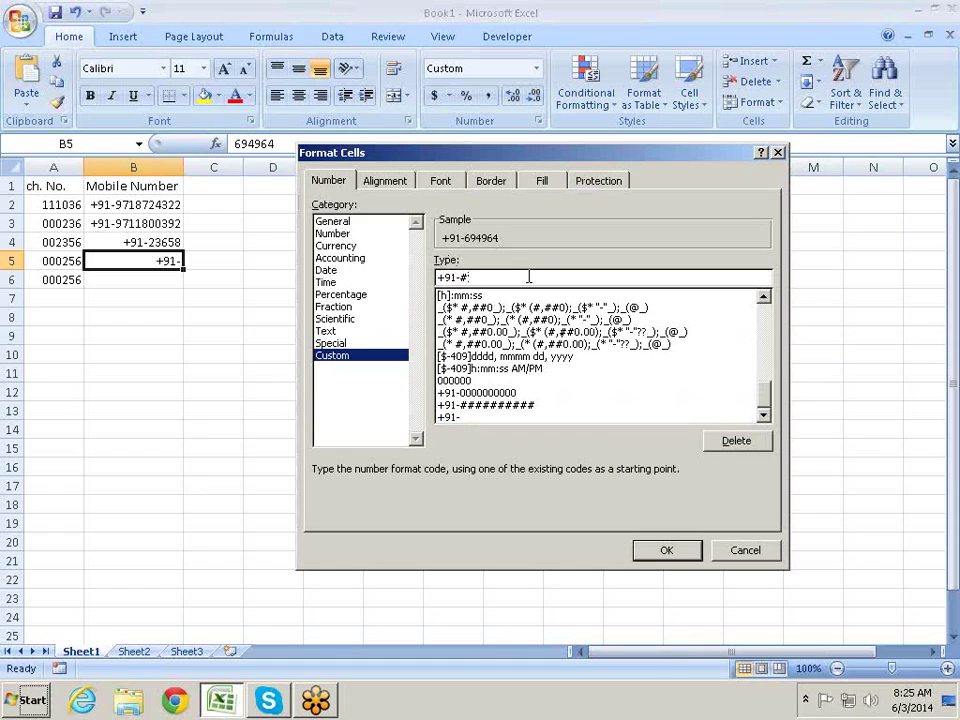
key("Return")
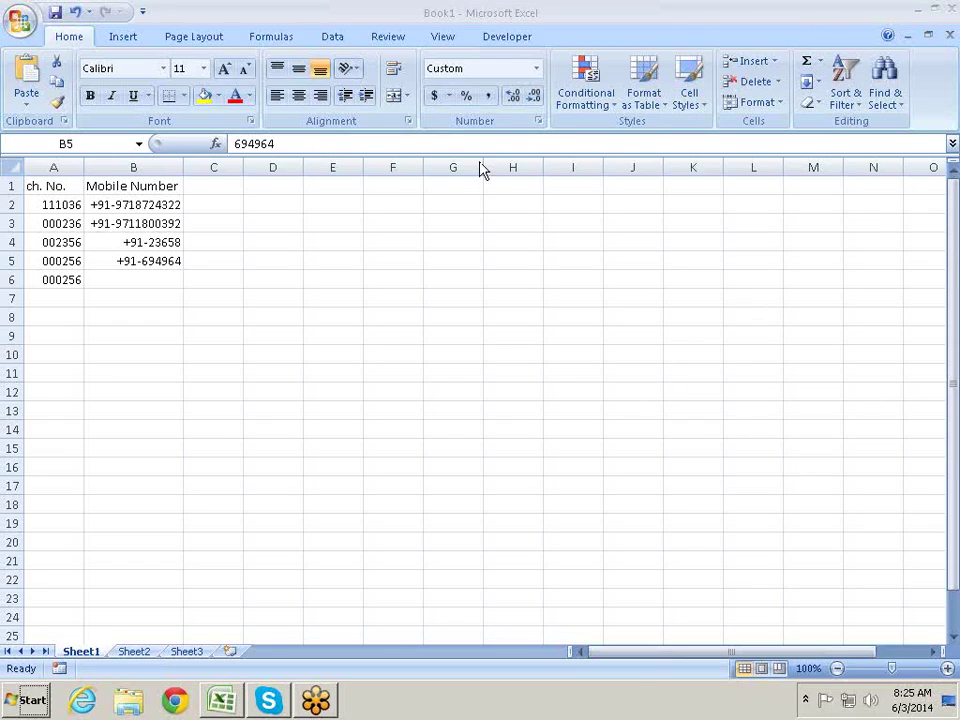
left_click(161, 279)
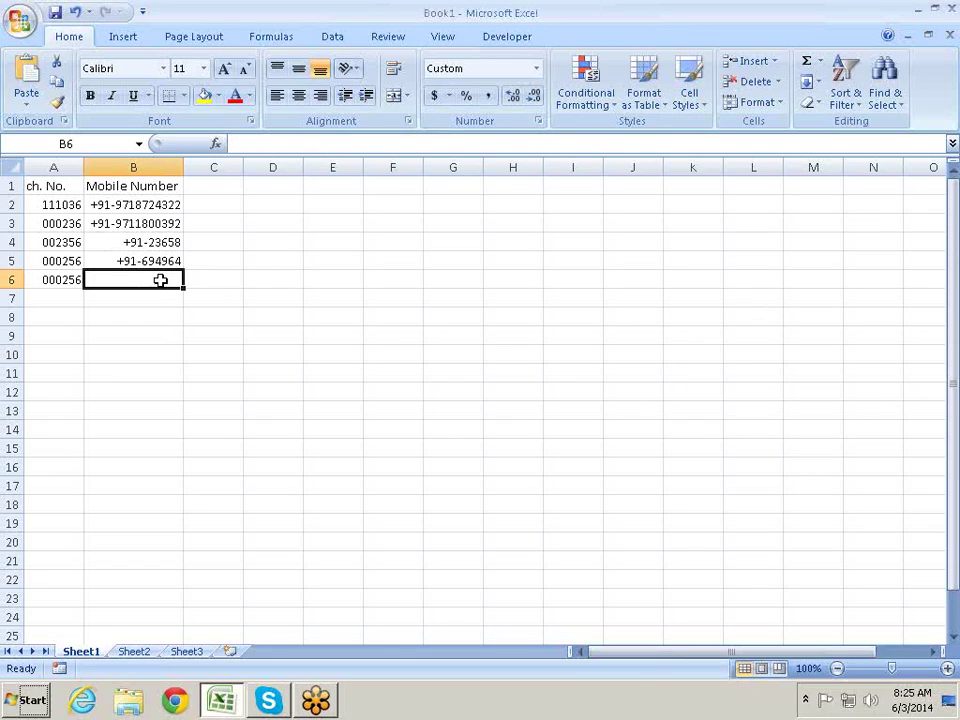
left_click(172, 223)
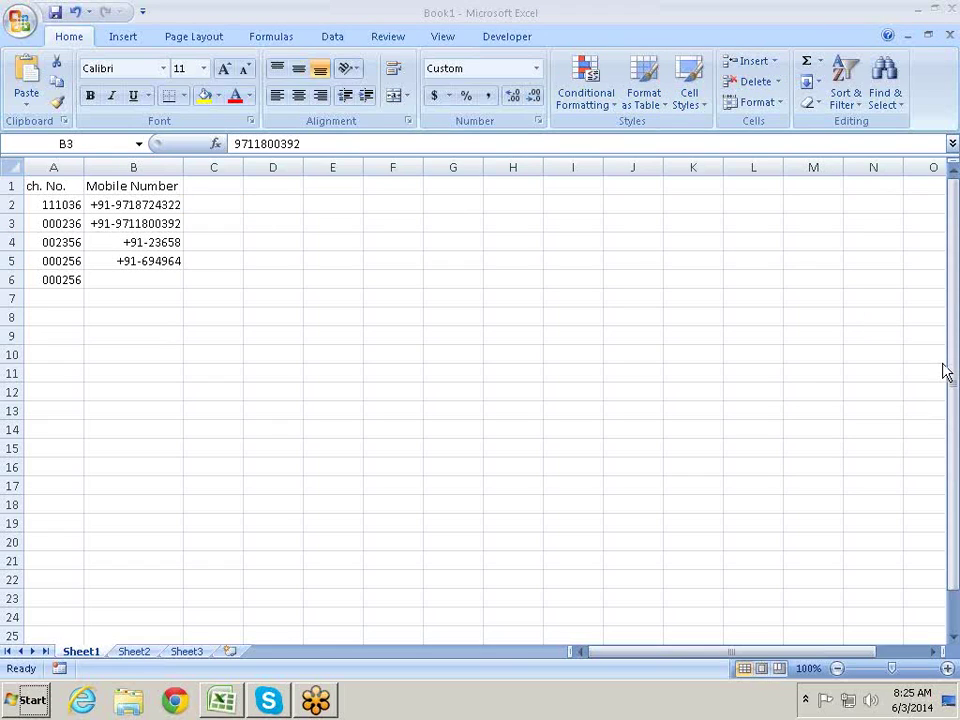
left_click(268, 700)
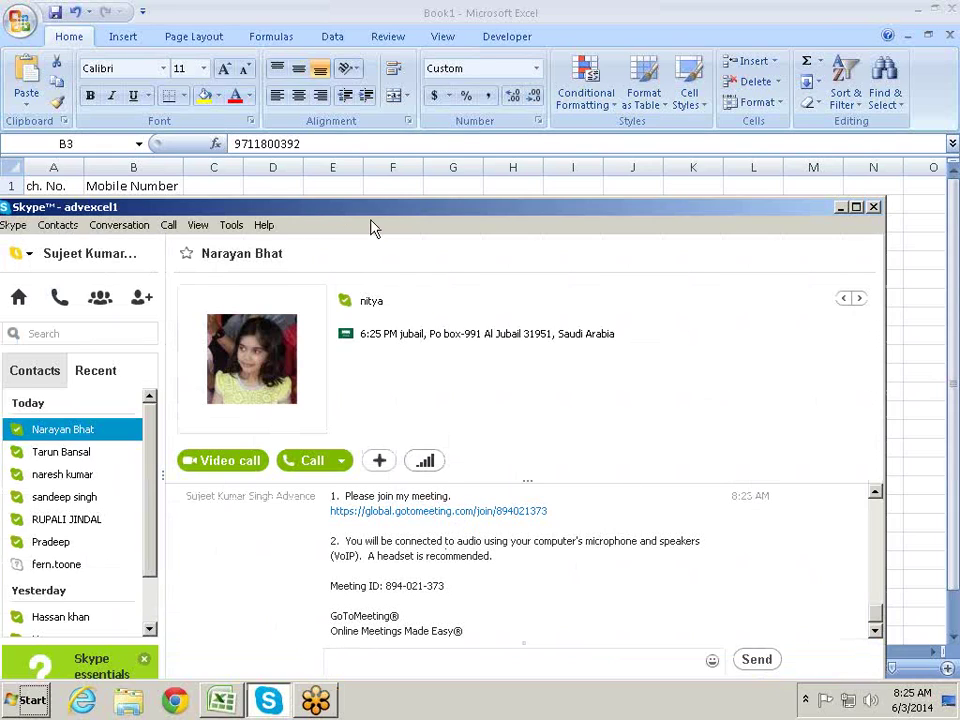
left_click_drag(380, 209, 229, 199)
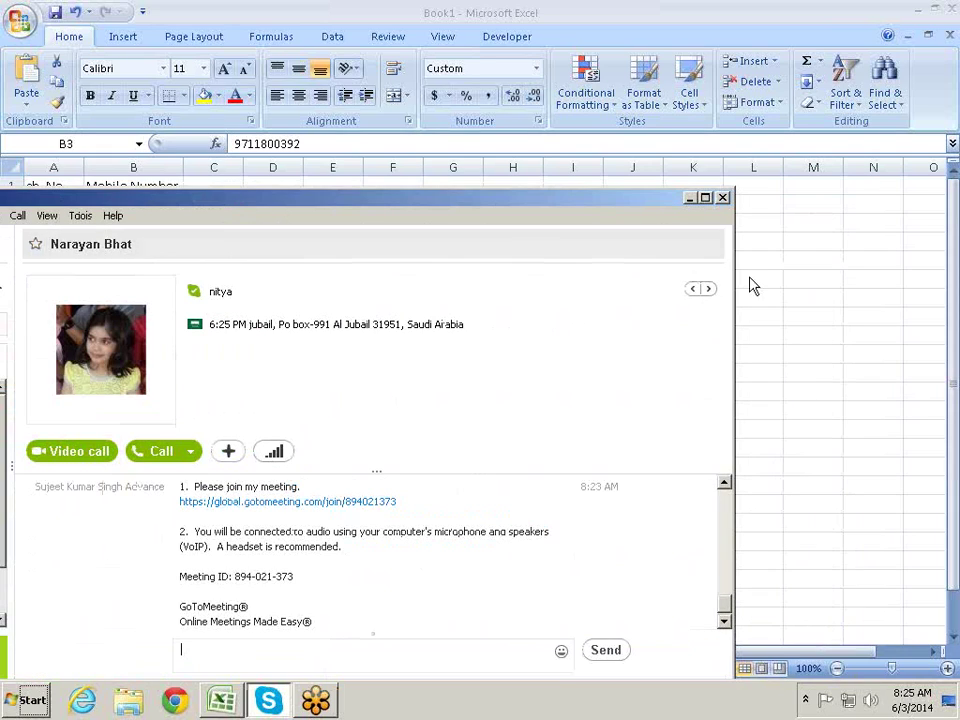
left_click_drag(575, 209, 484, 185)
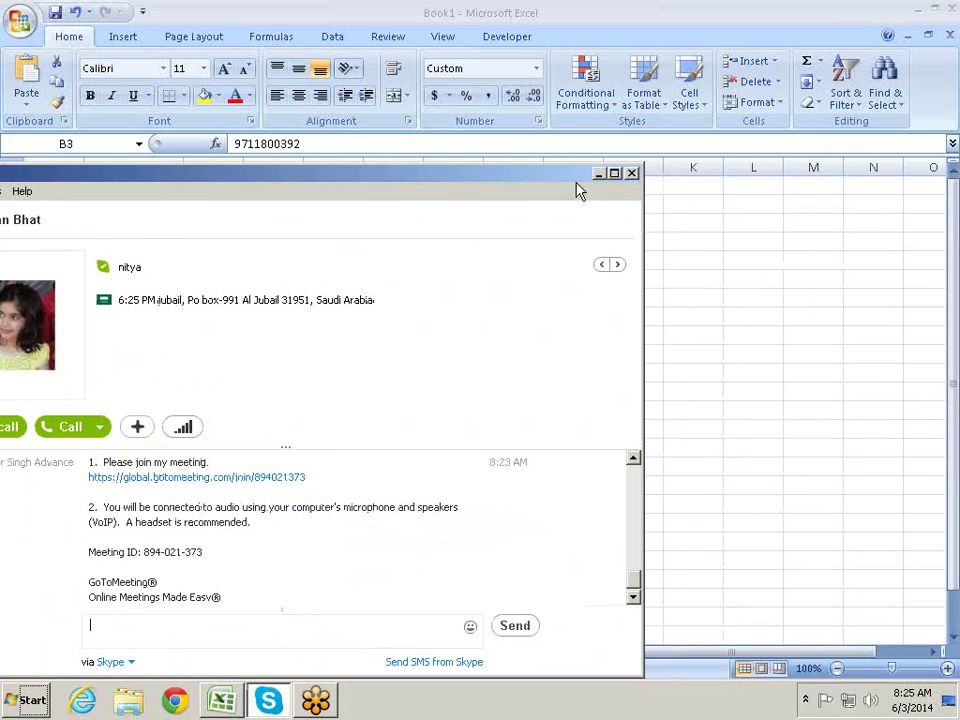
left_click(600, 175)
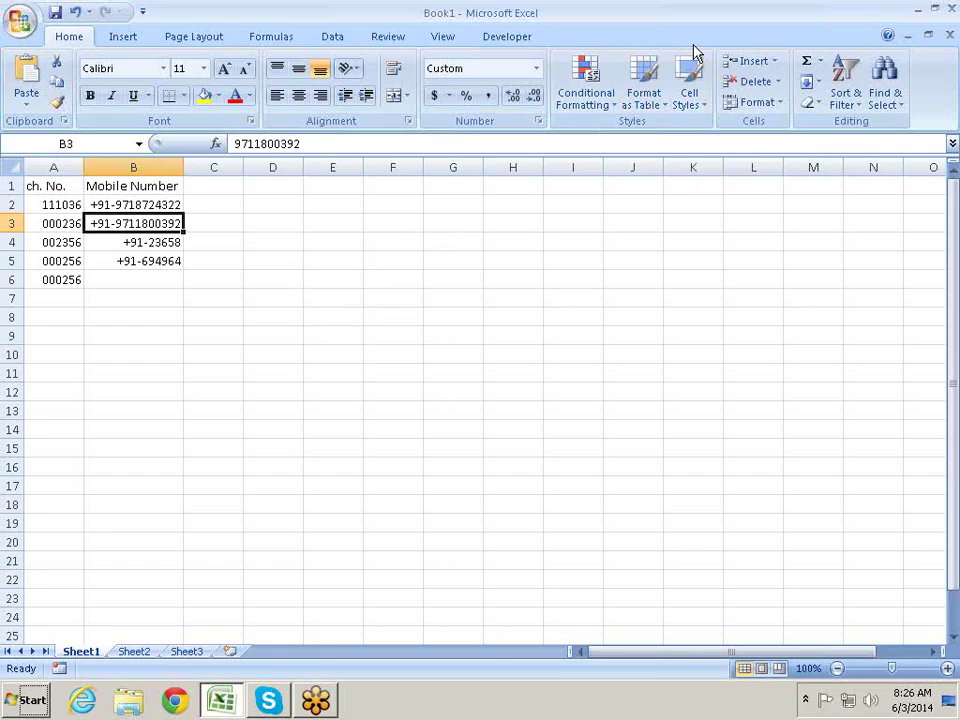
Review the mobile numbers in B4 and B5, then widen column C
left_click(165, 261)
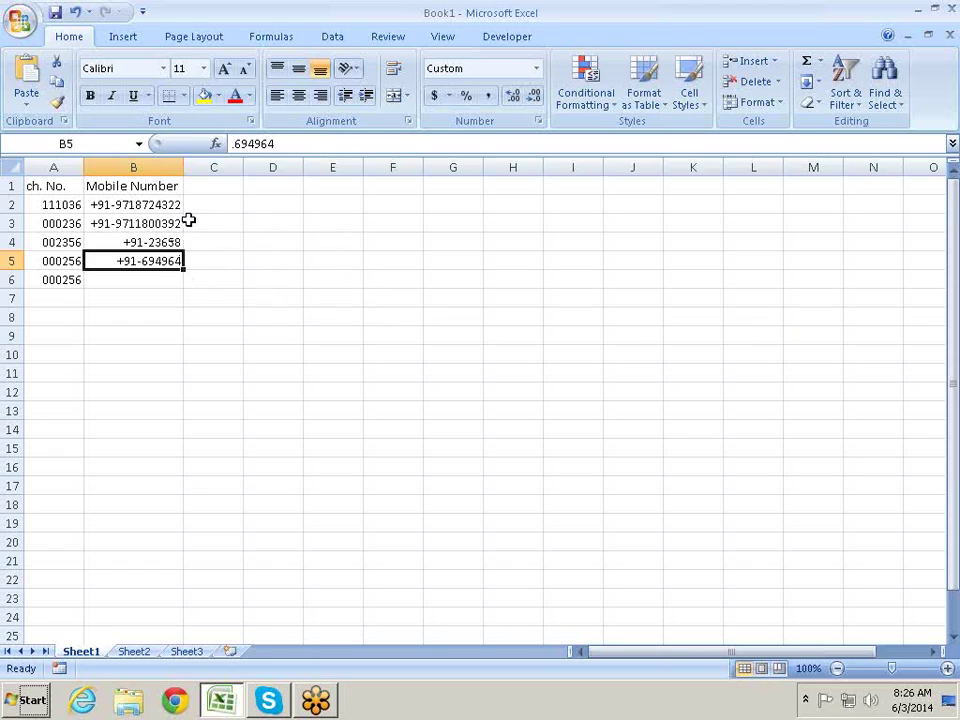
left_click(161, 204)
left_click(95, 242)
left_click(214, 202)
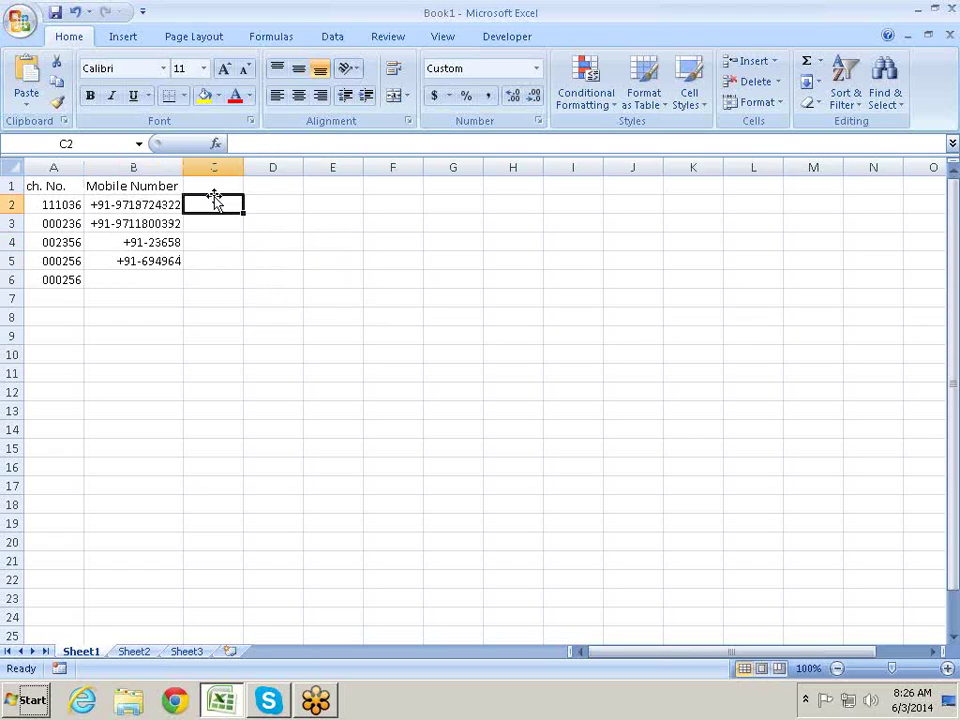
left_click_drag(243, 160, 296, 160)
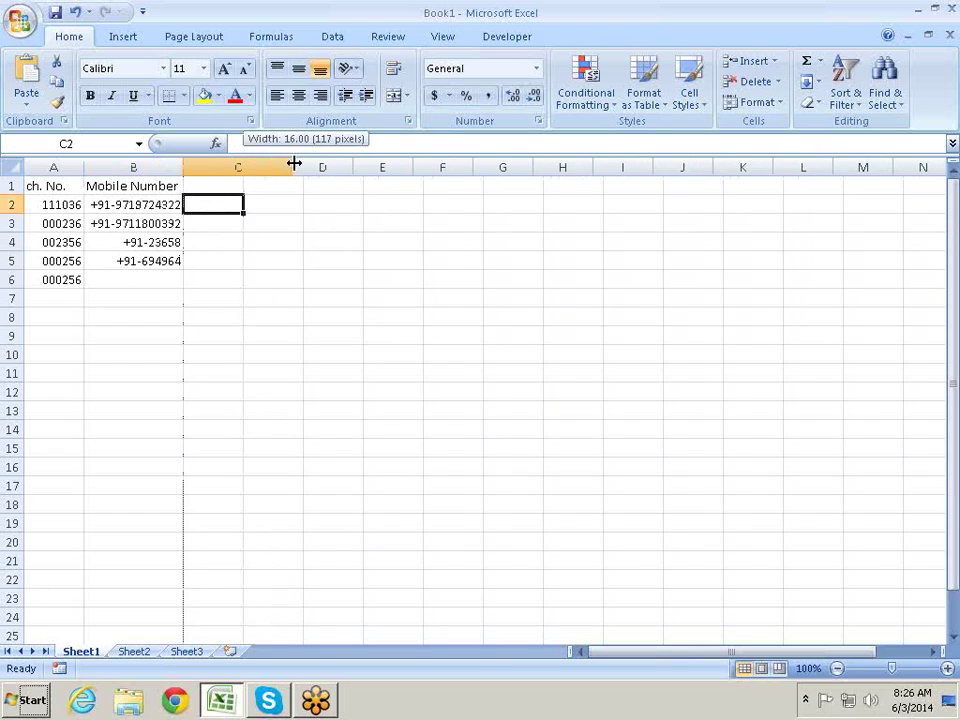
Enter the header 'Meeting ID' in C1 and open number formatting for C2:C5
left_click(266, 186)
type("Mee")
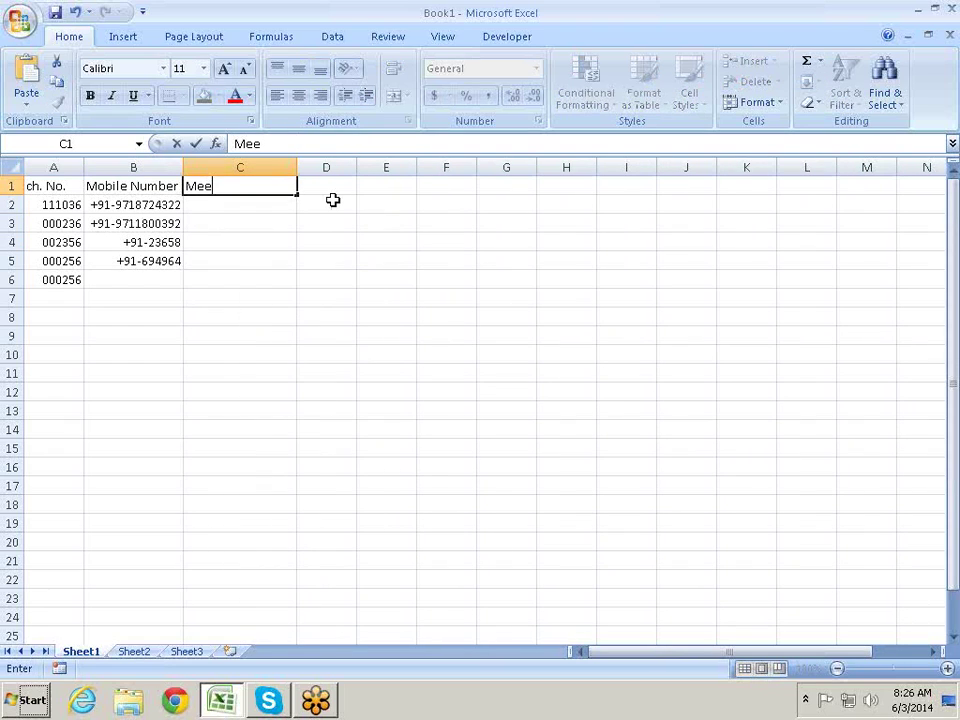
type("ting IDS")
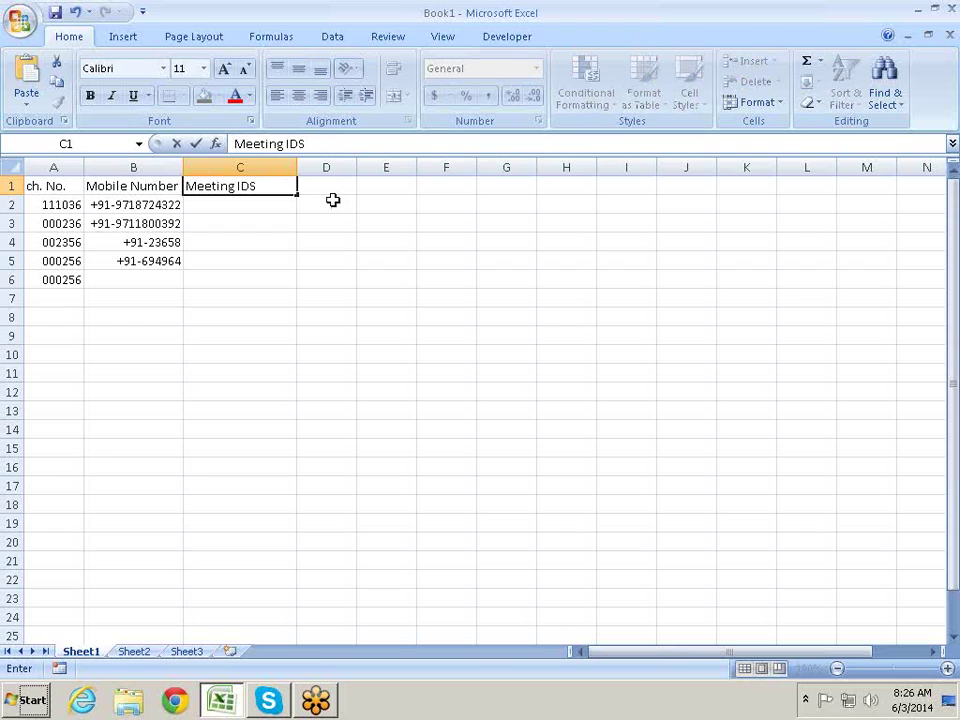
key("BackSpace")
key("Return")
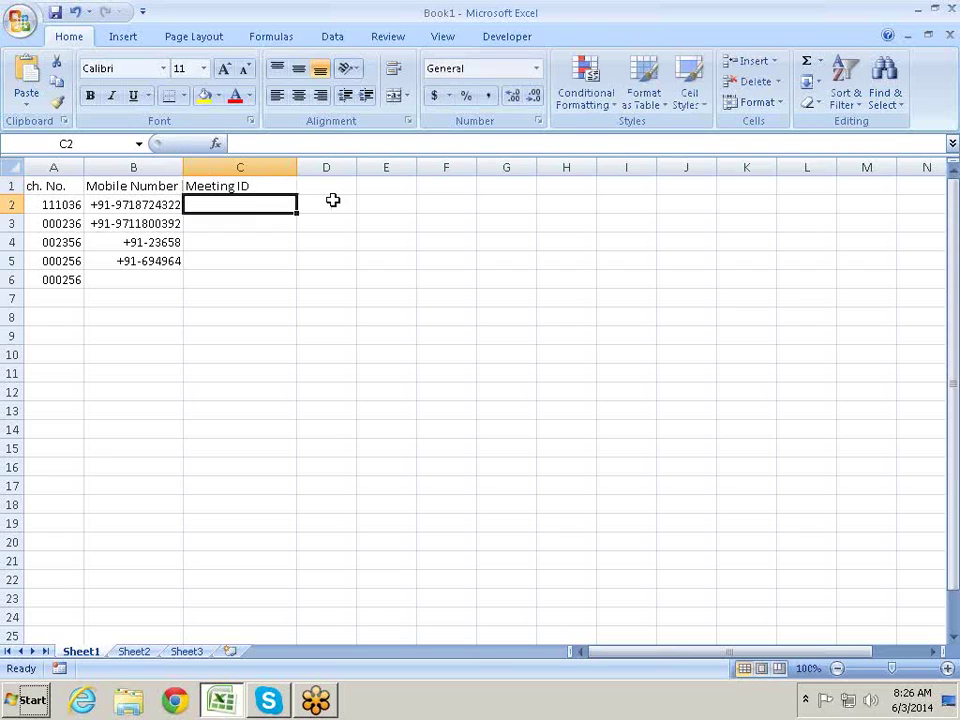
key("shift+Down")
key("shift+Down")
key("shift+Down")
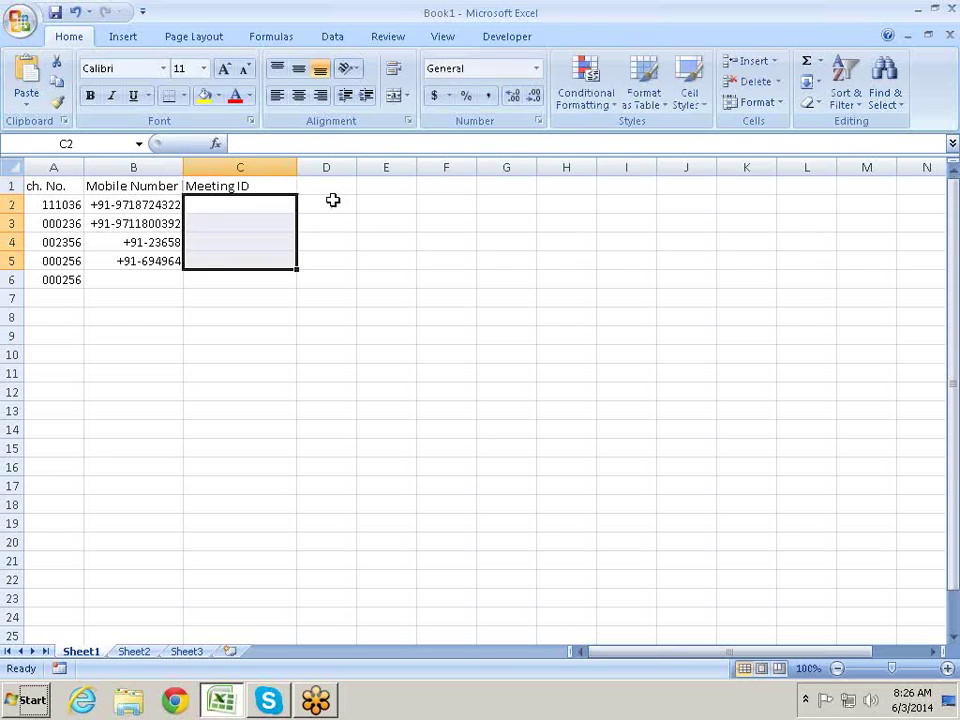
key("ctrl+1")
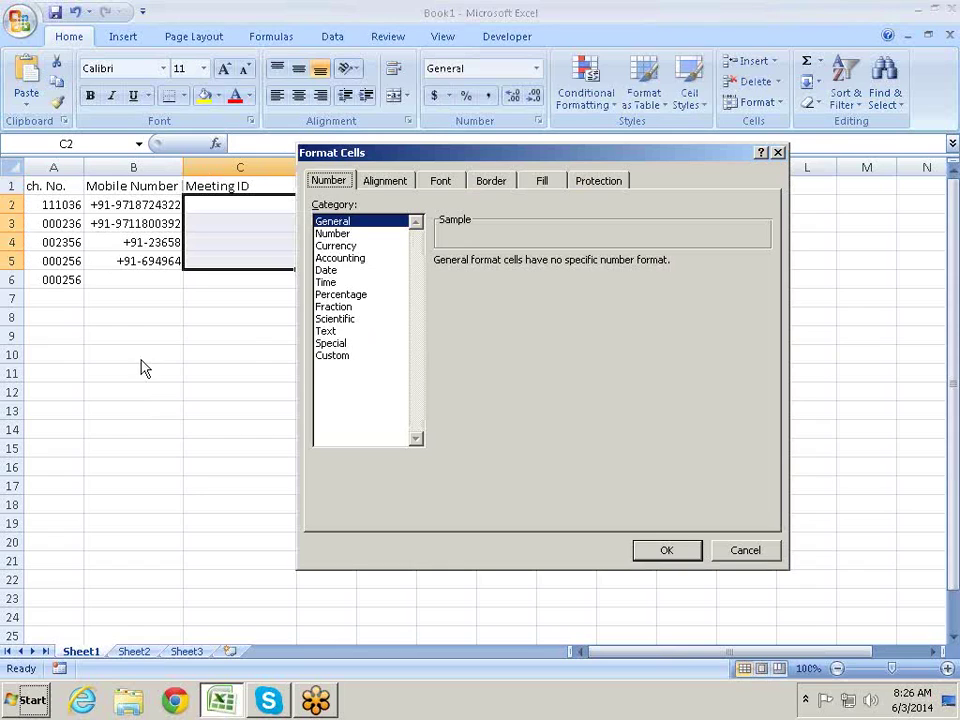
Replace the format code with the Custom type ###-###-### for C2:C5
left_click(322, 345)
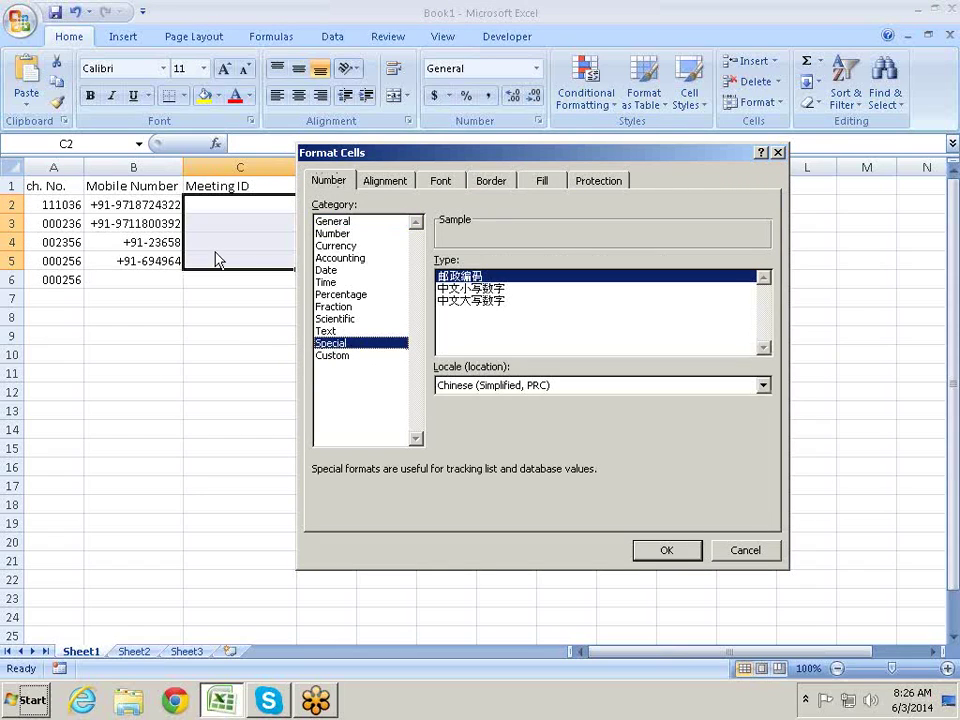
key("Down")
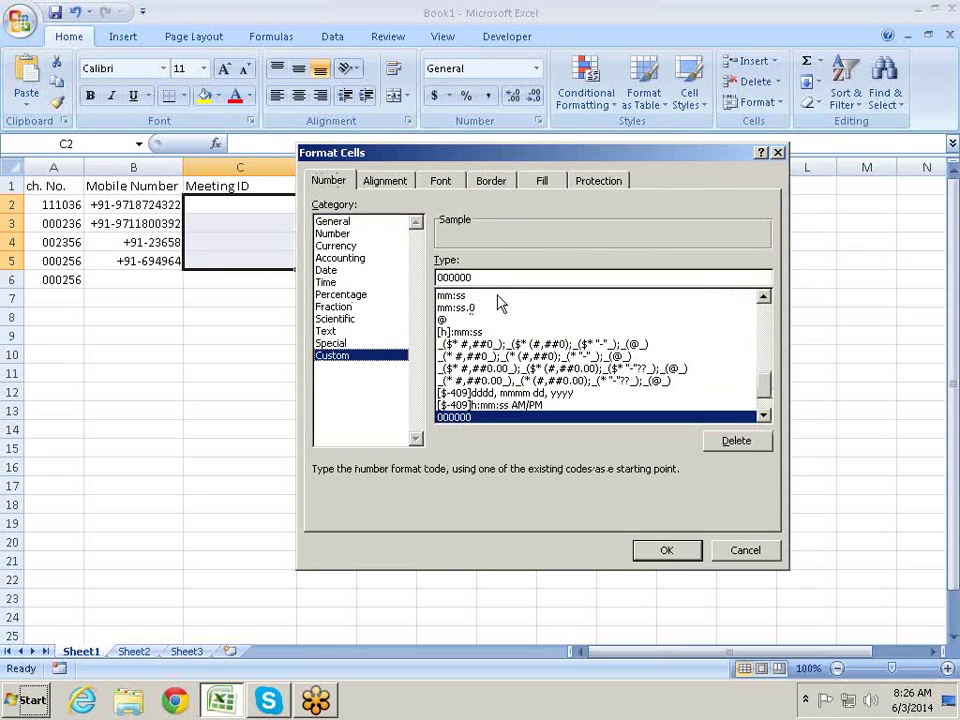
left_click_drag(491, 277, 390, 287)
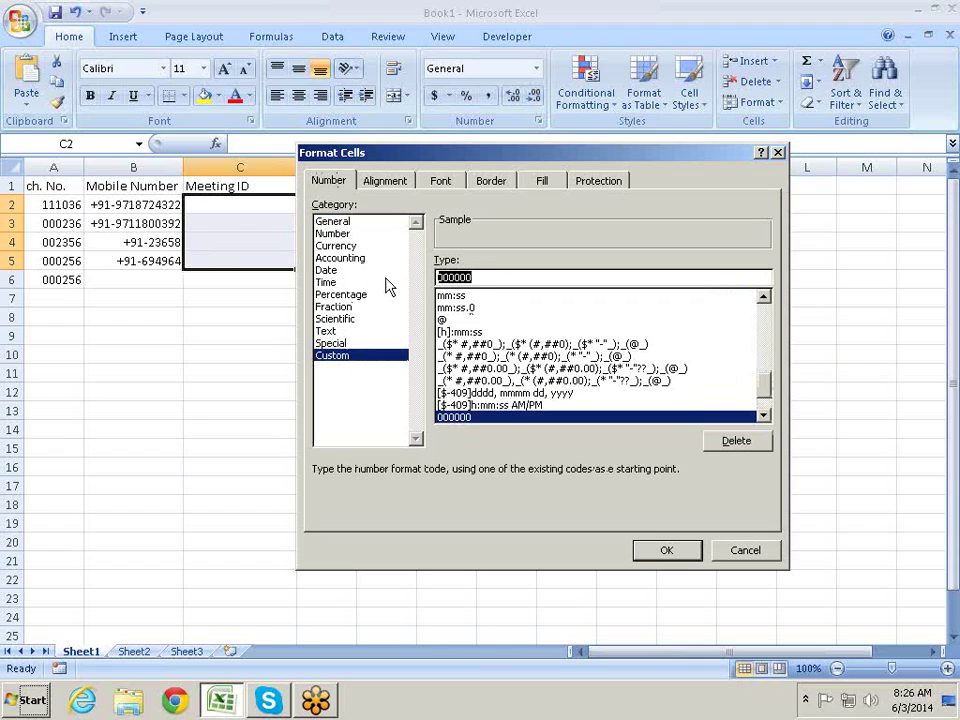
type("###-###-###")
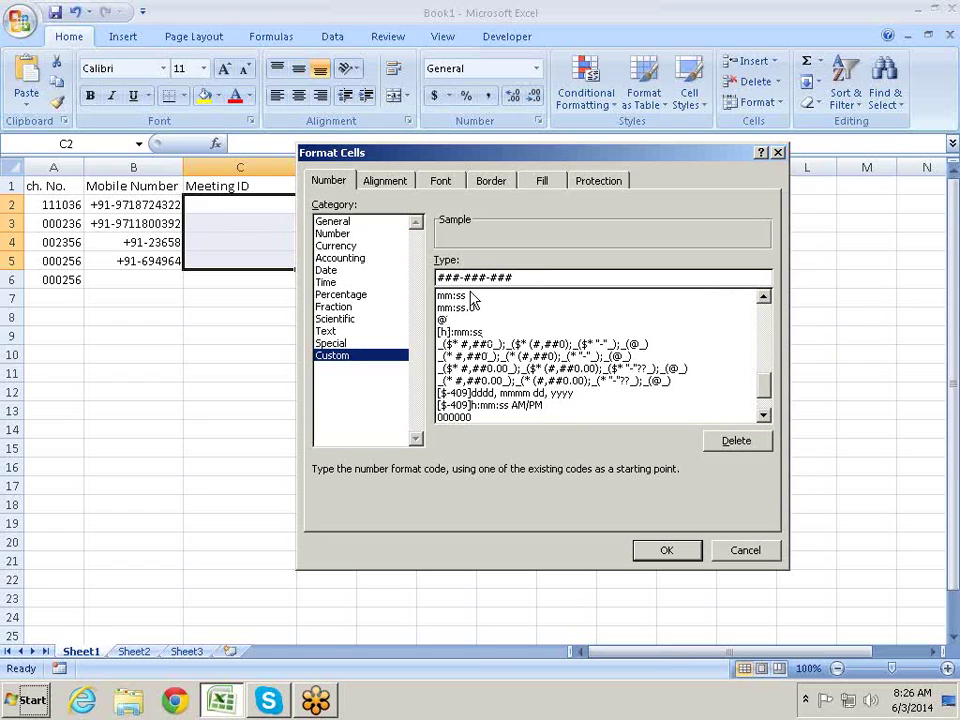
left_click(670, 552)
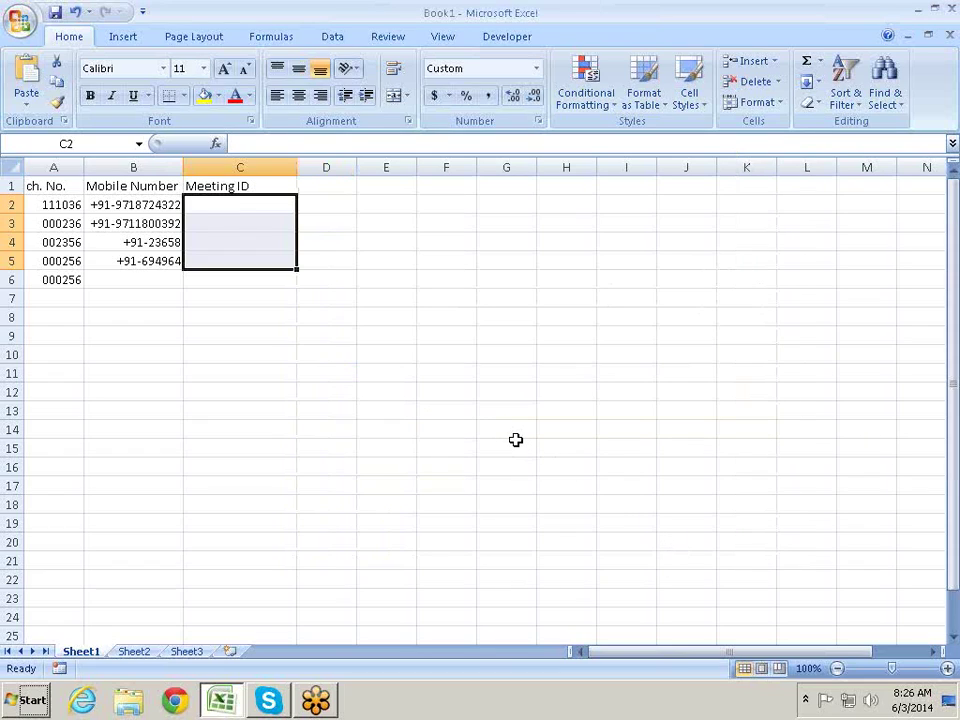
Enter the three meeting numbers in C2, C3 and C4, then check C4's stored value
key("Up")
key("Down")
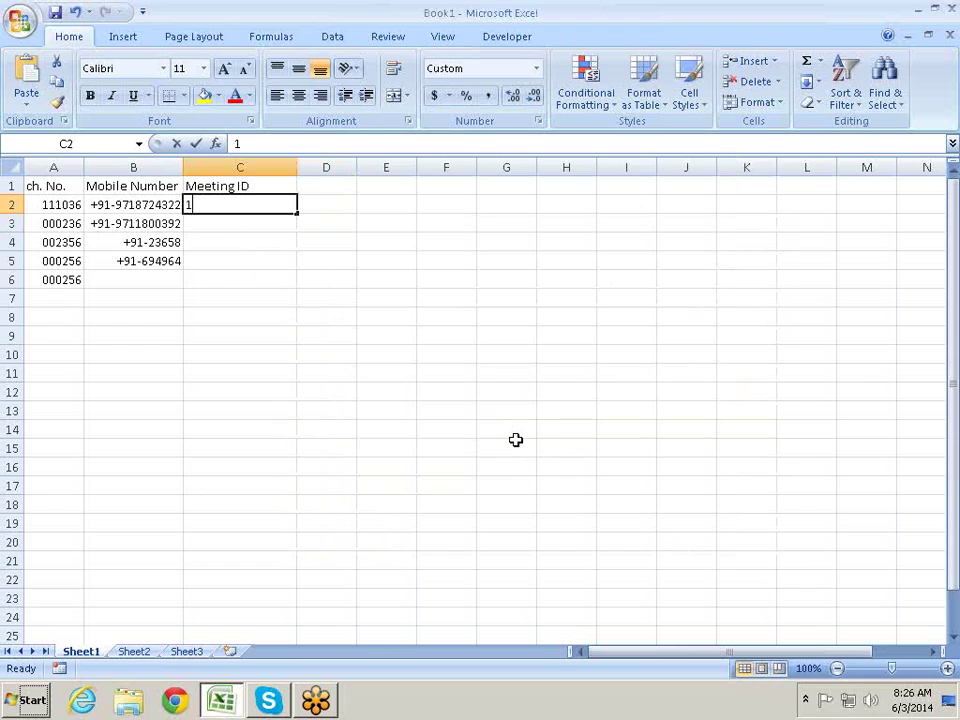
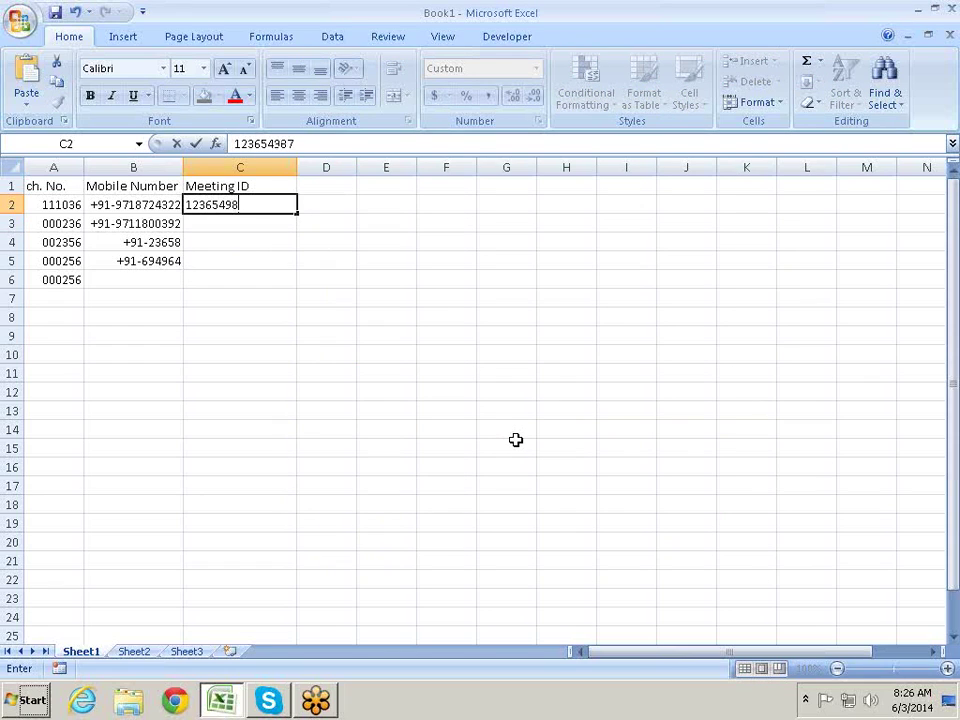
key("Return")
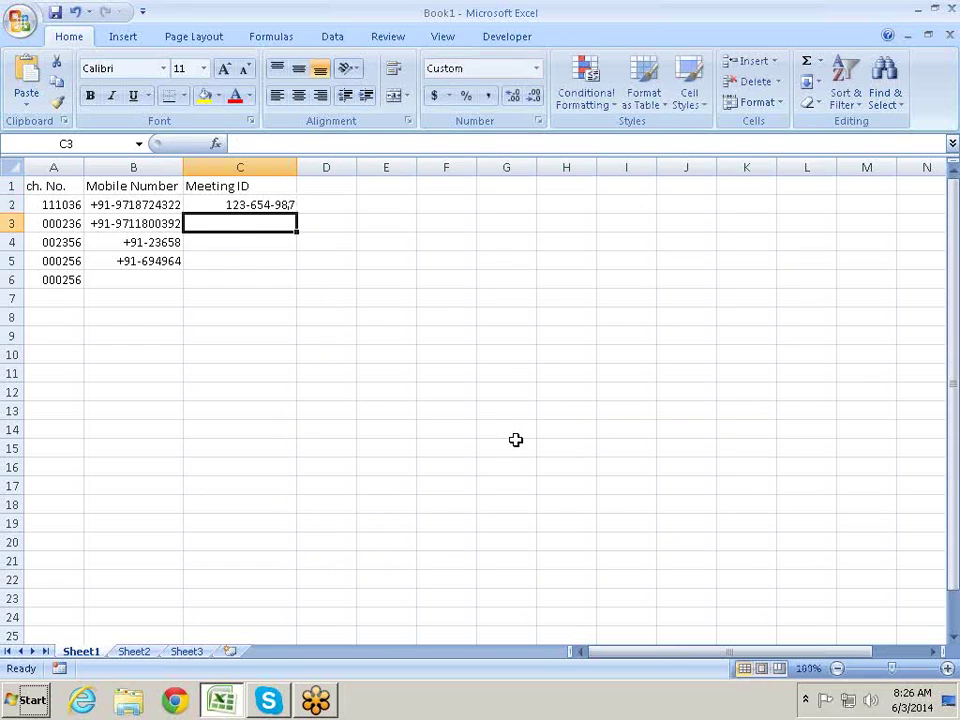
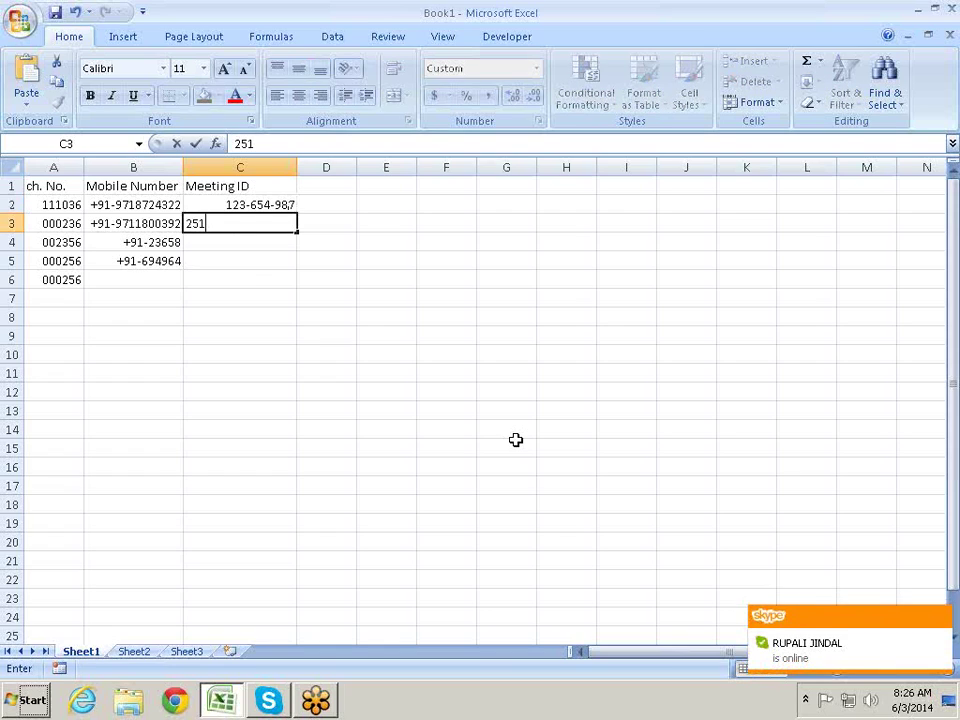
key("Return")
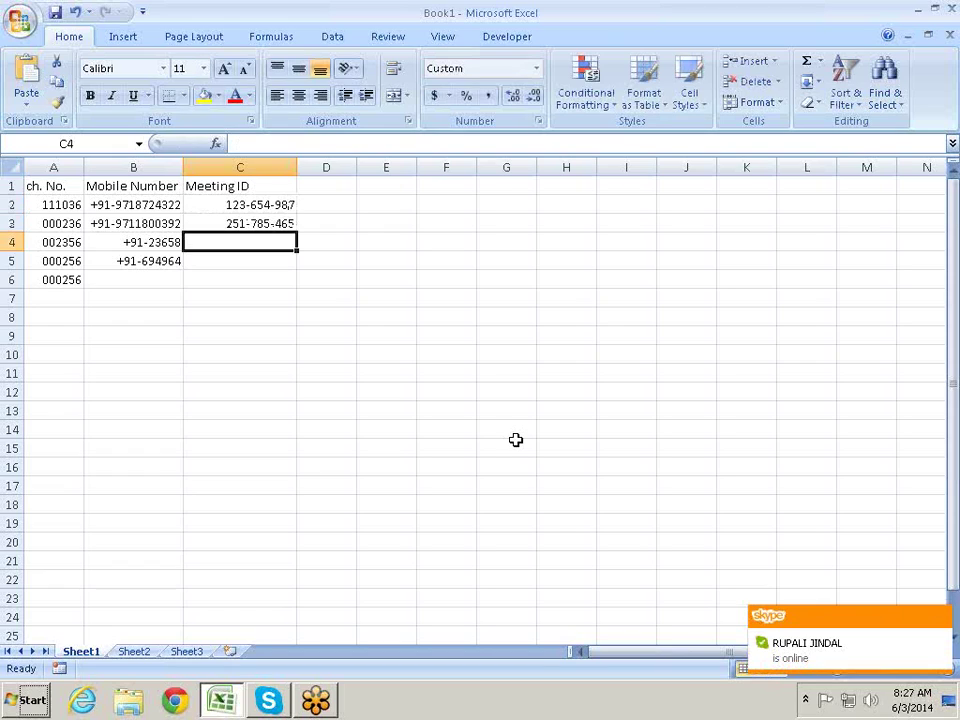
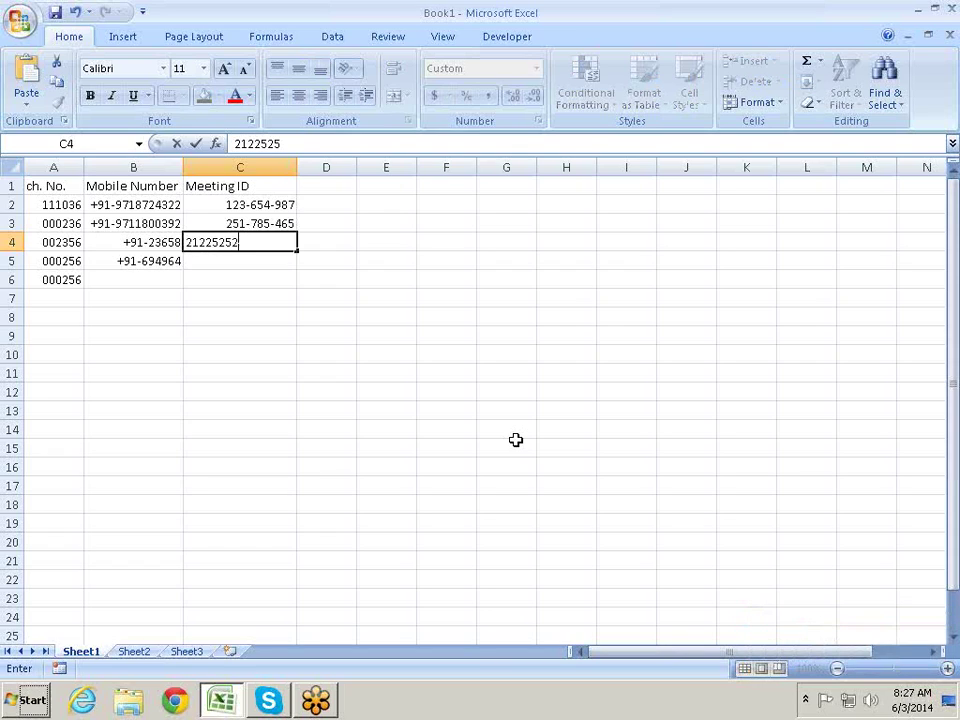
key("Return")
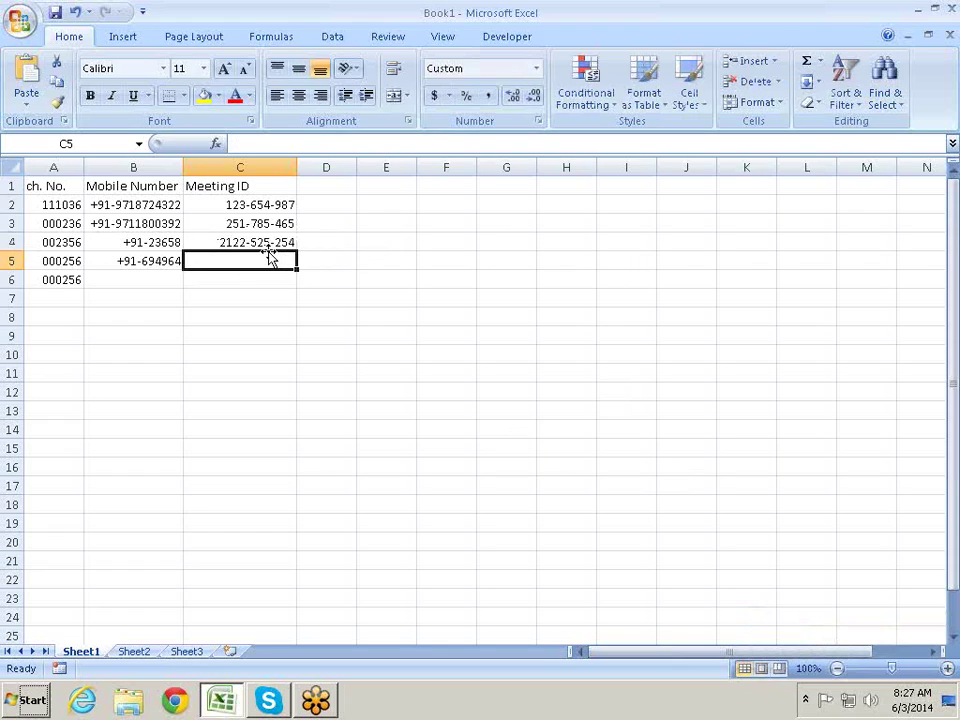
left_click(221, 244)
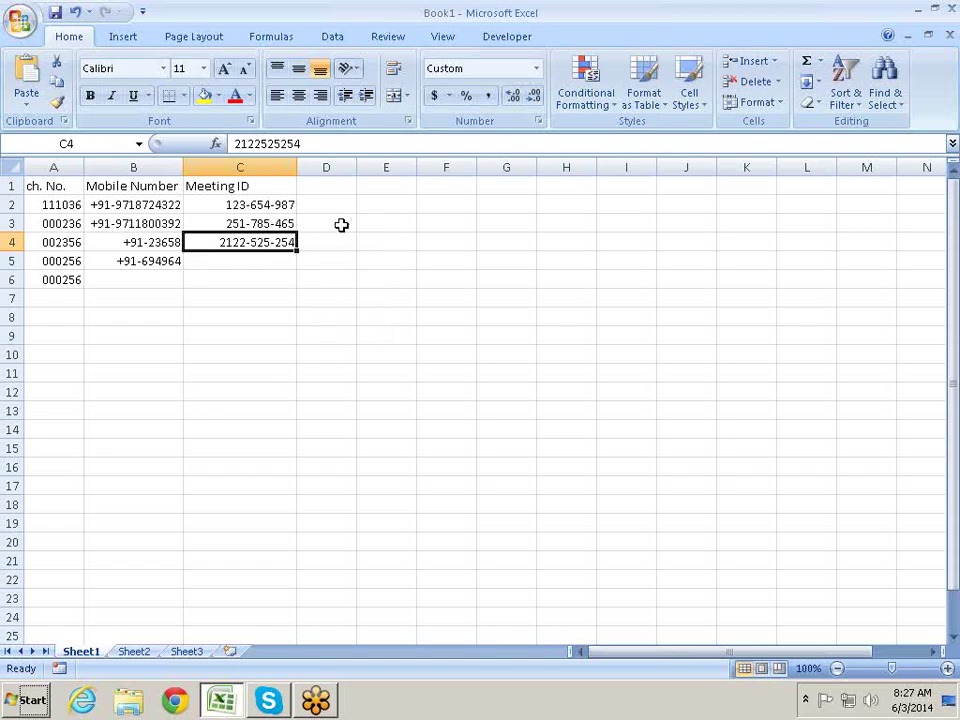
key("ctrl+1")
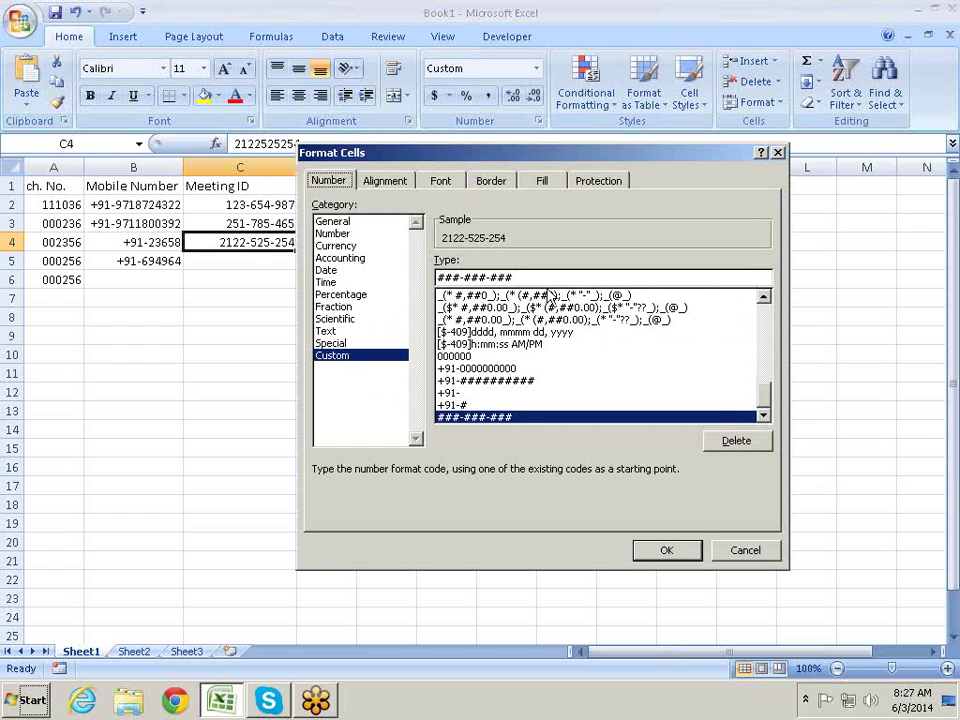
left_click_drag(499, 164, 595, 175)
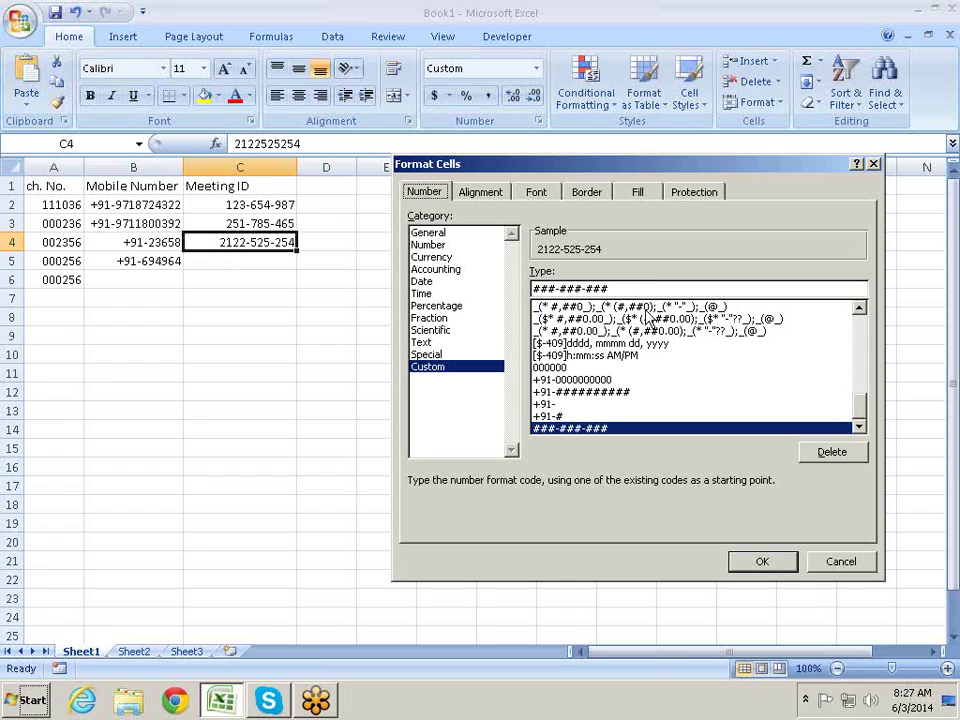
left_click(787, 565)
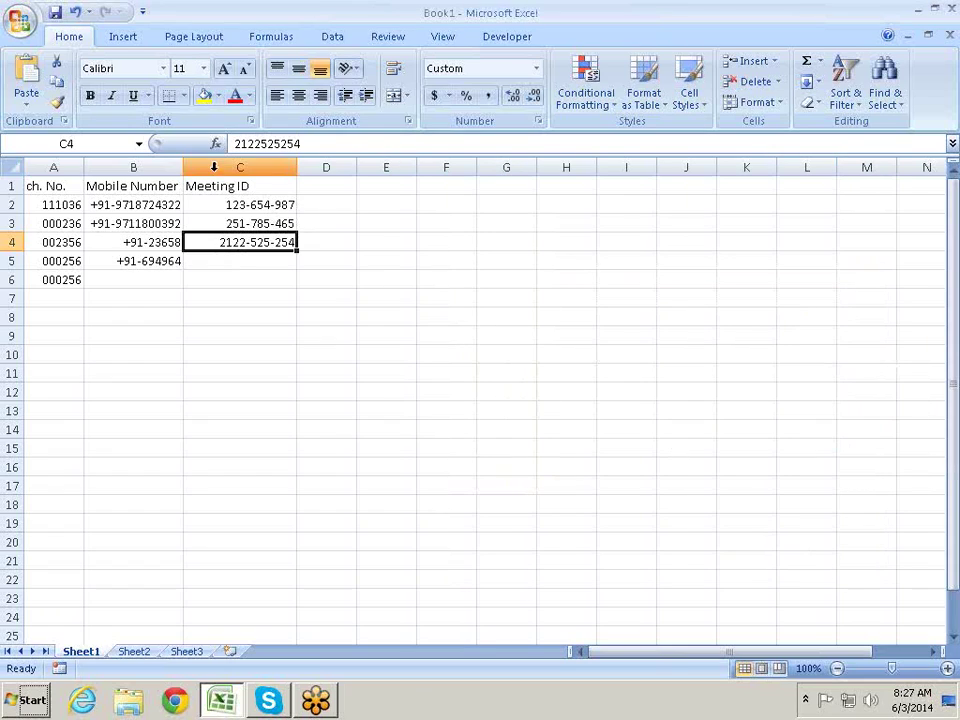
left_click(325, 185)
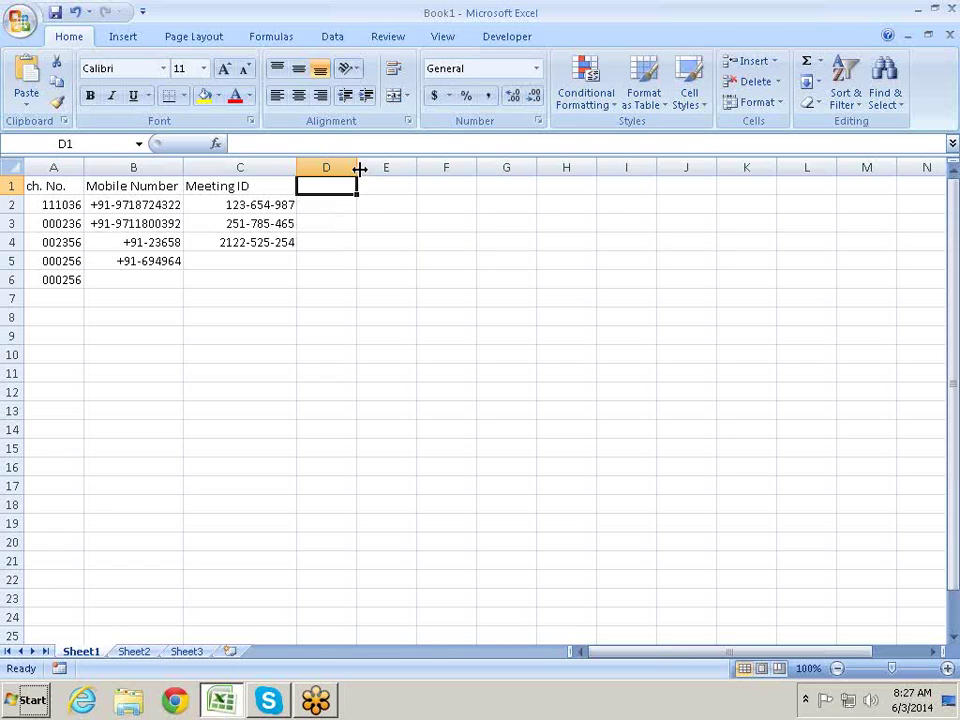
left_click_drag(359, 169, 386, 169)
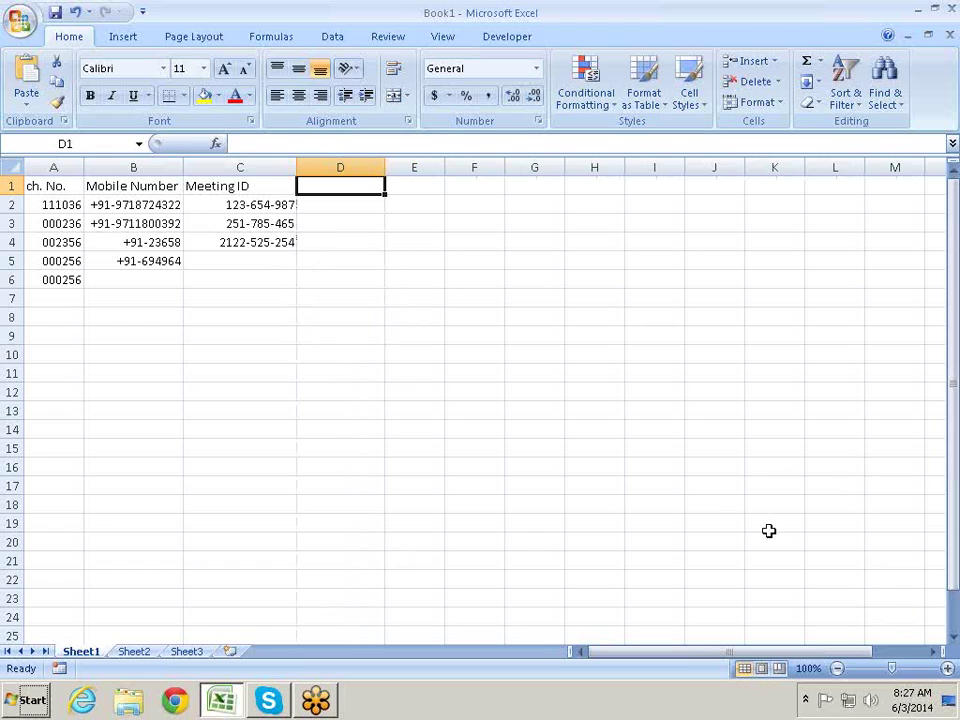
scroll(660, 459, "down", 2)
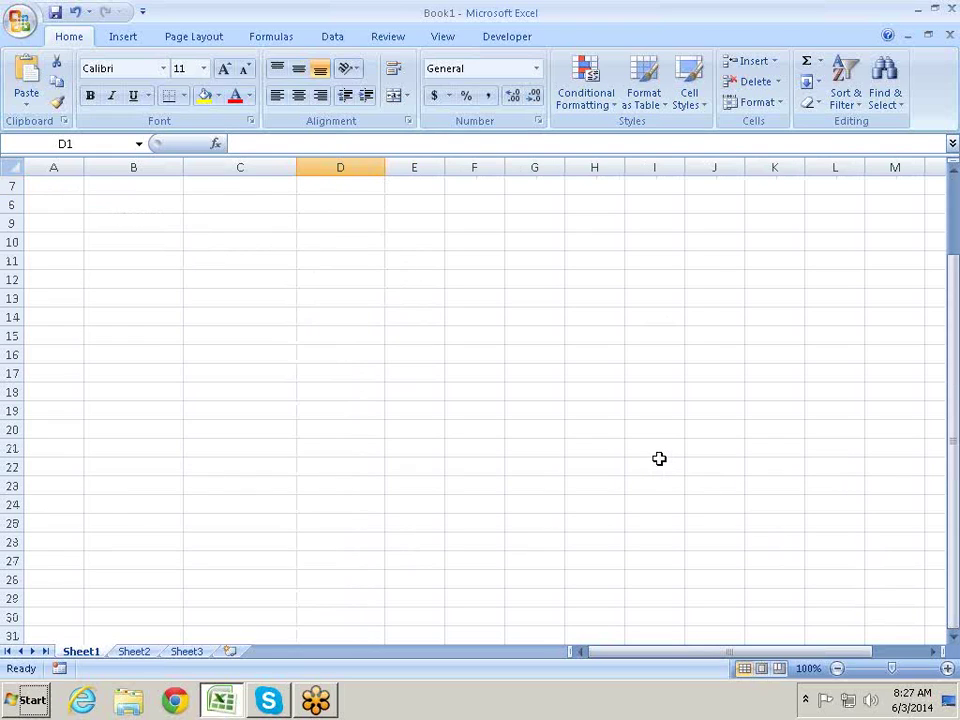
scroll(659, 458, "up", 2)
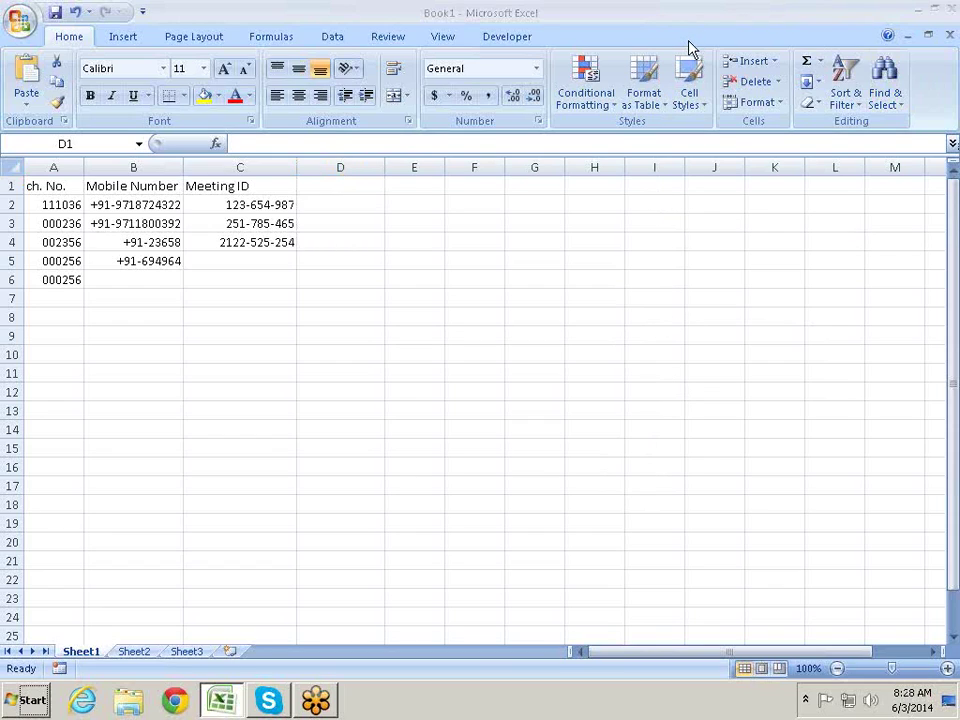
left_click(255, 258)
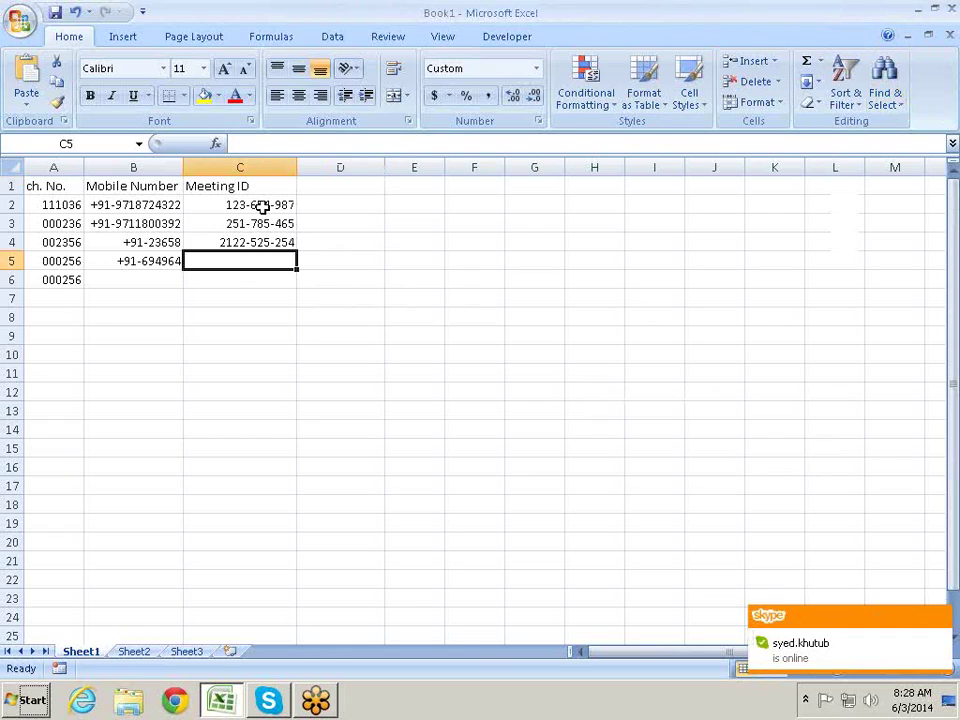
left_click_drag(66, 205, 62, 281)
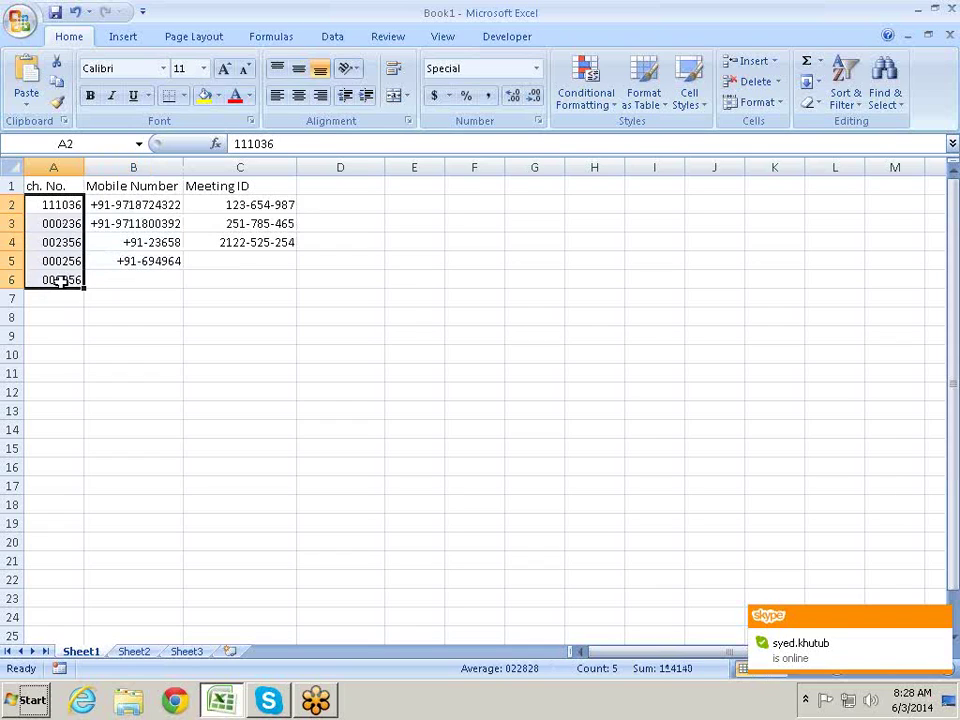
Delete the 000000 custom format from the Format Cells custom list
key("ctrl+1")
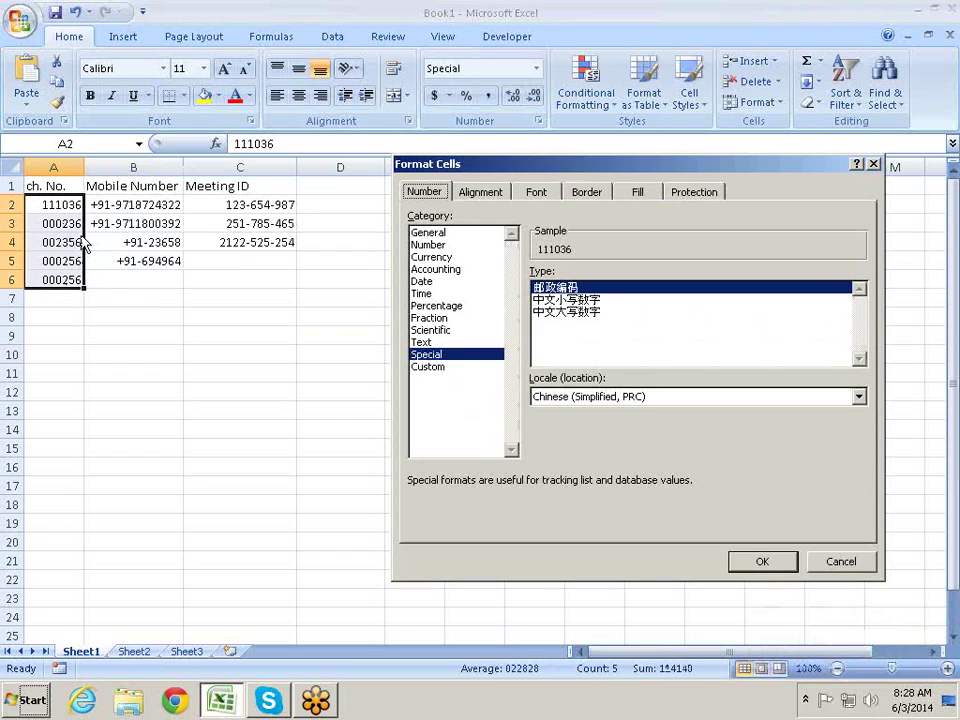
key("Escape")
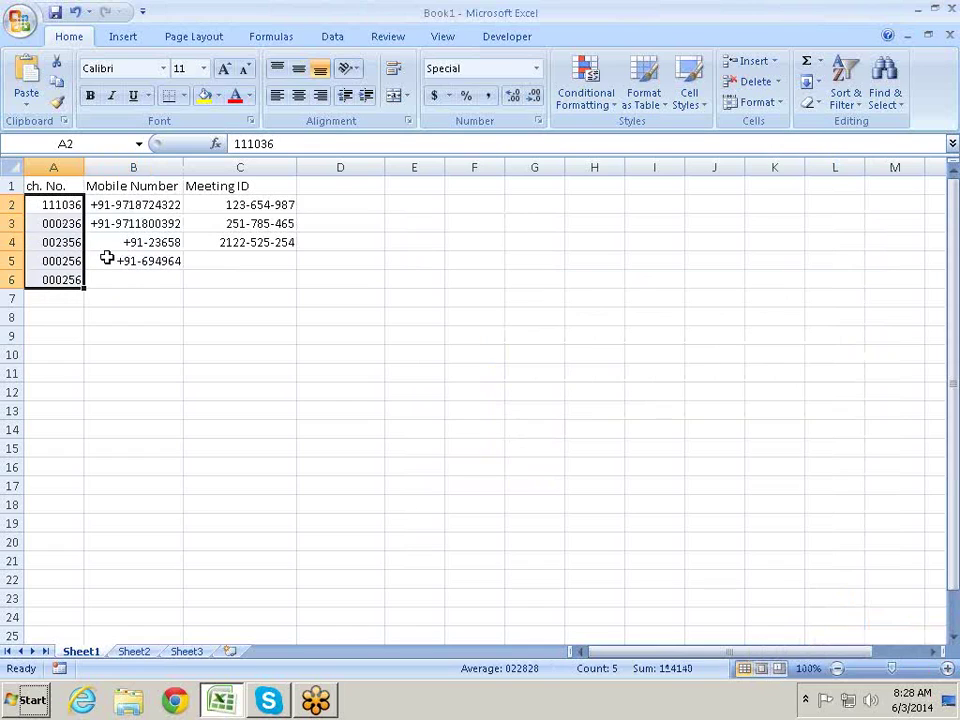
key("ctrl+1")
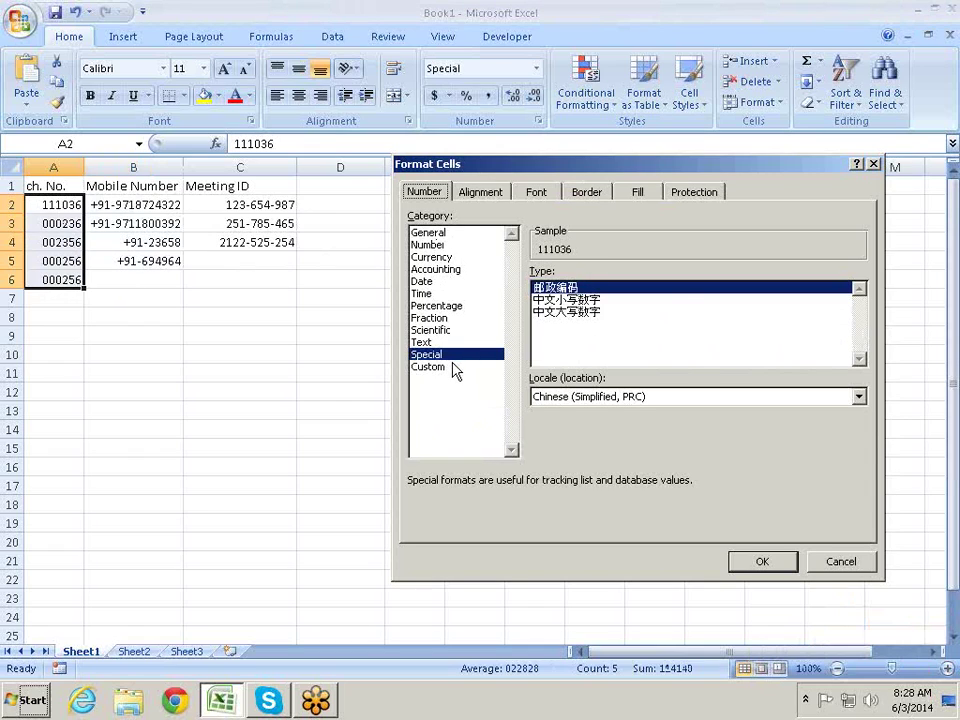
left_click(454, 366)
double_click(589, 288)
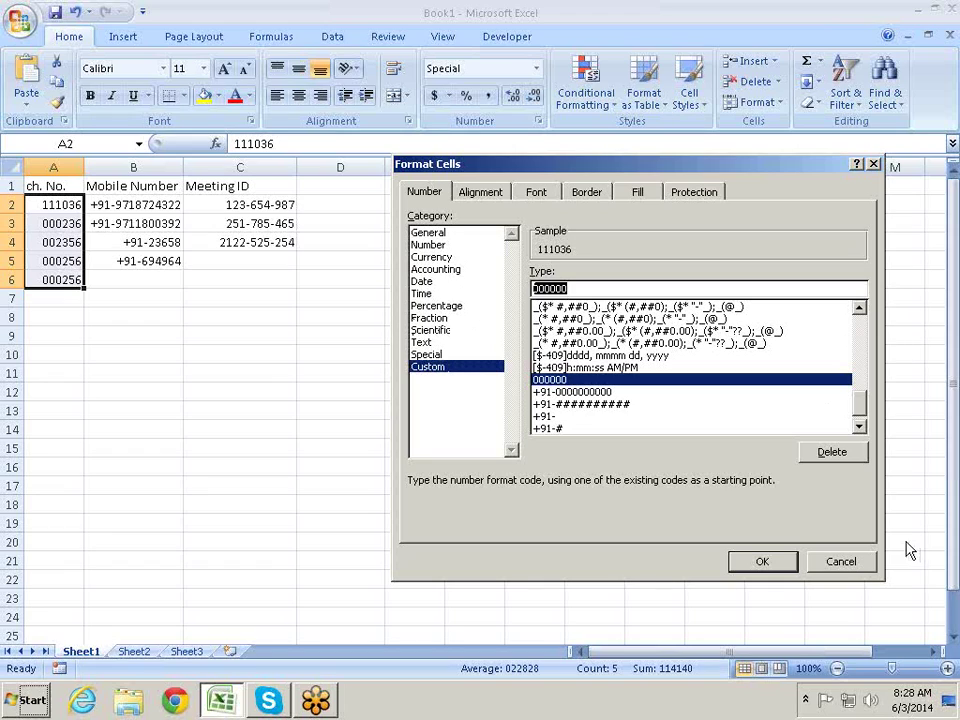
left_click(830, 455)
key("Return")
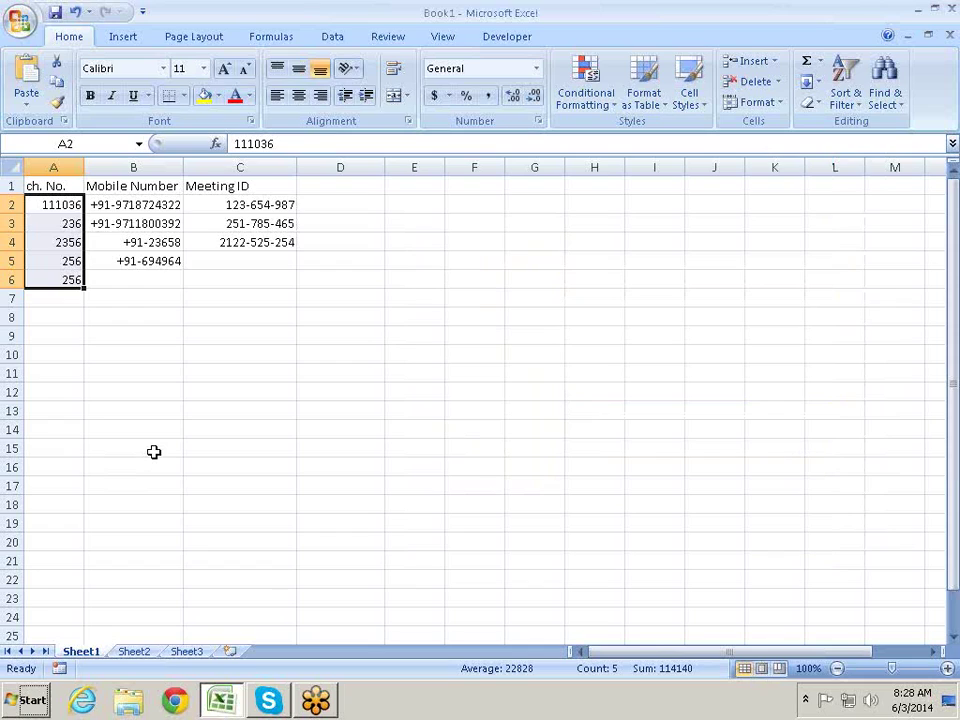
Clear formats from A2:C6 with Ctrl+Shift+~ and check the ch. No. values, including A6's 256
key("shift+Right")
key("shift+Right")
key("shift+Right")
key("shift+Left")
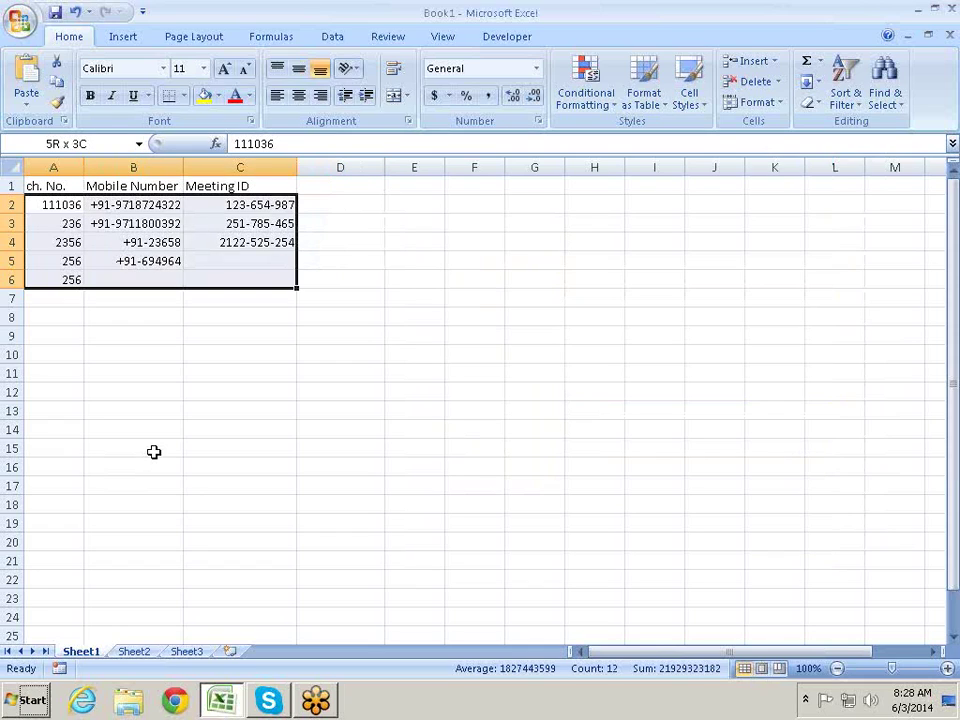
key("ctrl+shift+asciitilde")
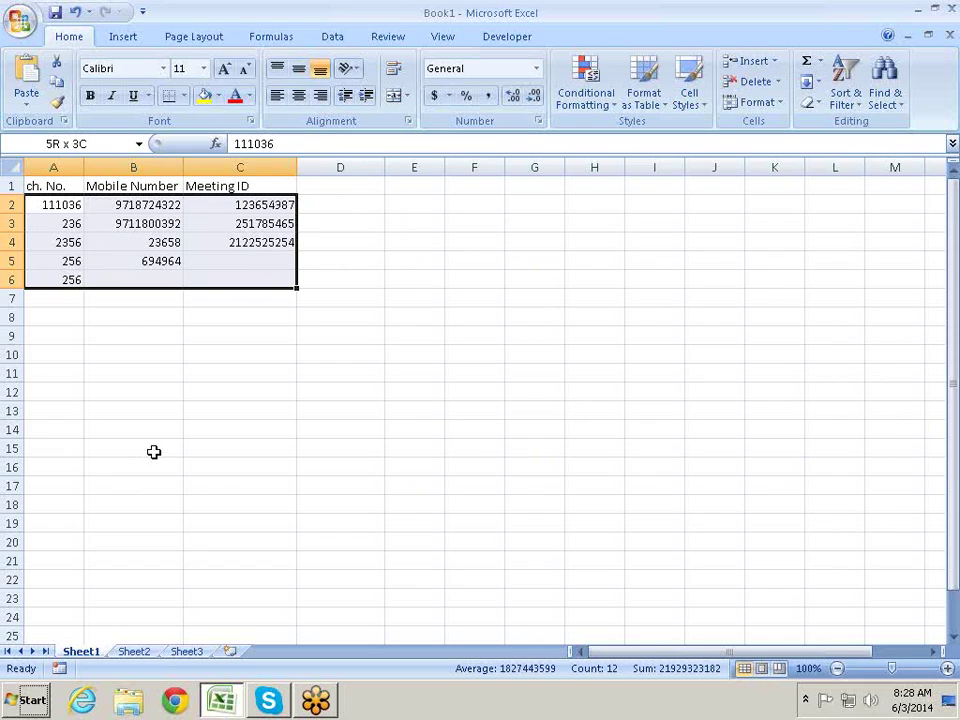
left_click(133, 411)
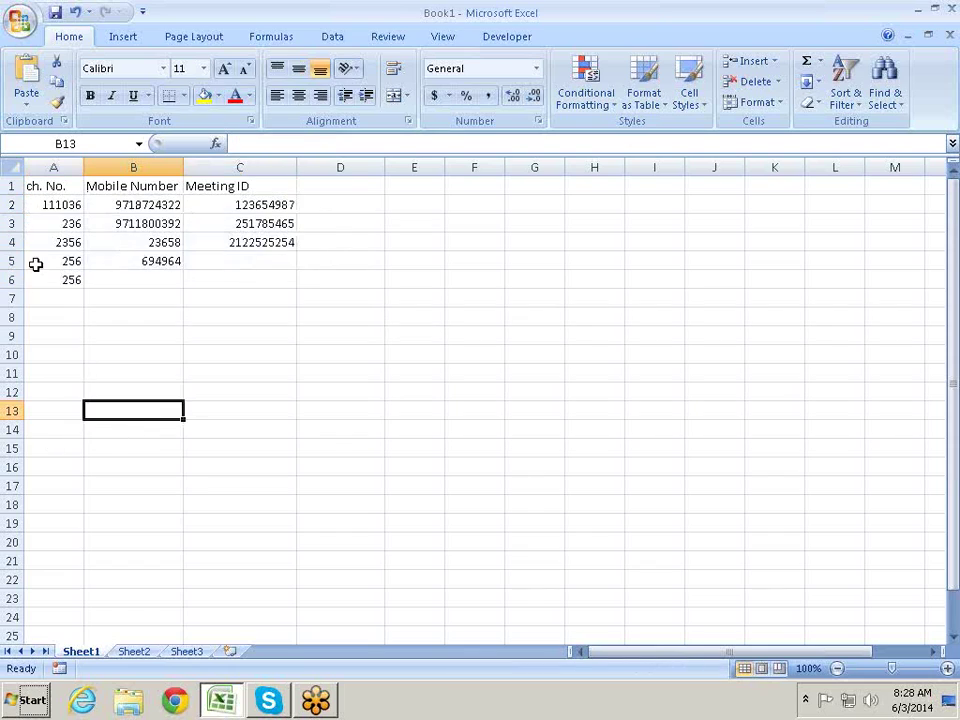
left_click(60, 205)
left_click(62, 224)
left_click(72, 280)
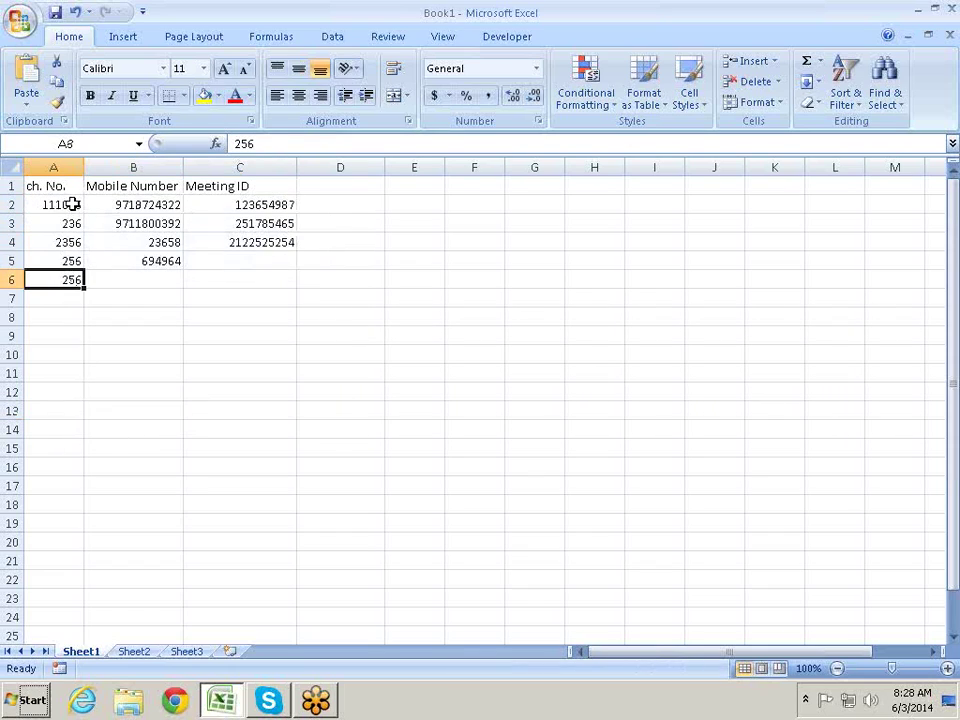
Reapply the 000000 custom format to A2:A6, then check the stored values in A3, A5 and A6
left_click_drag(71, 203, 71, 280)
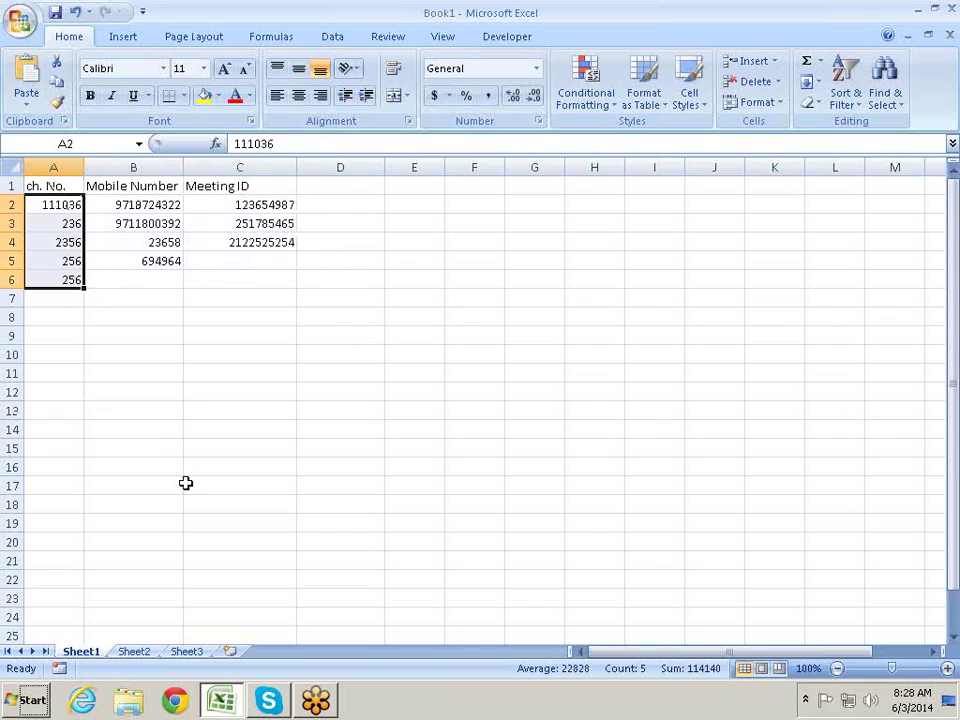
key("ctrl+1")
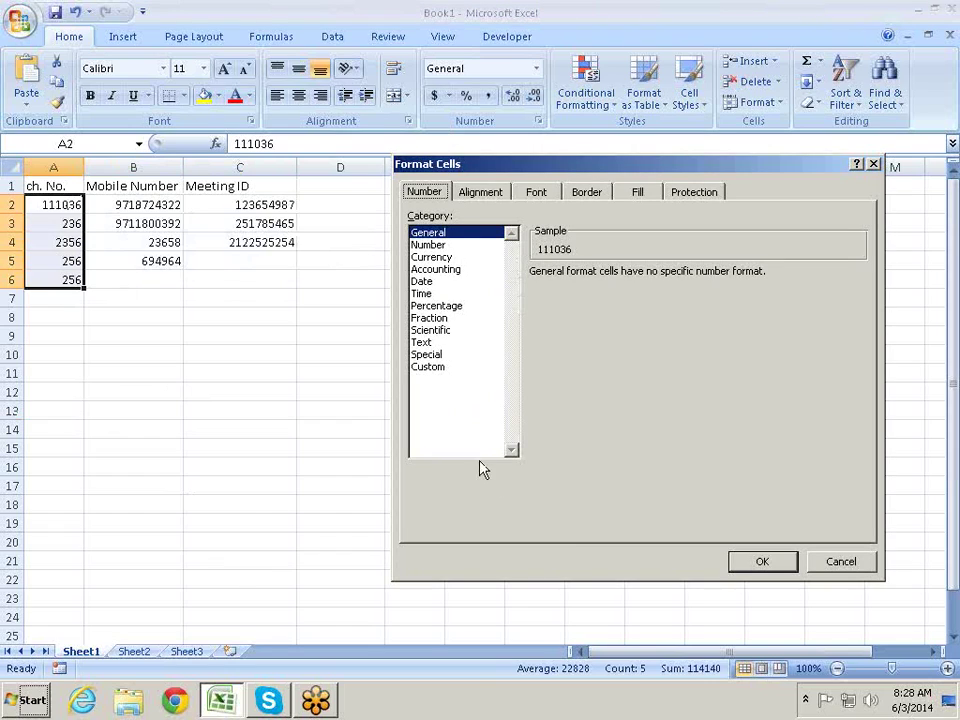
left_click(466, 355)
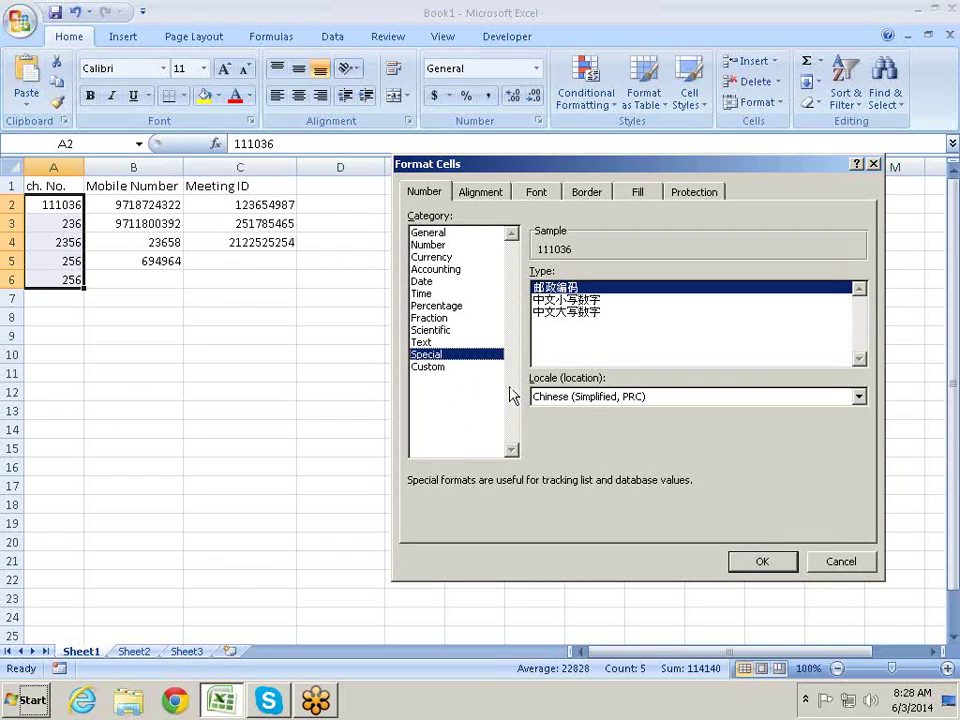
left_click(455, 368)
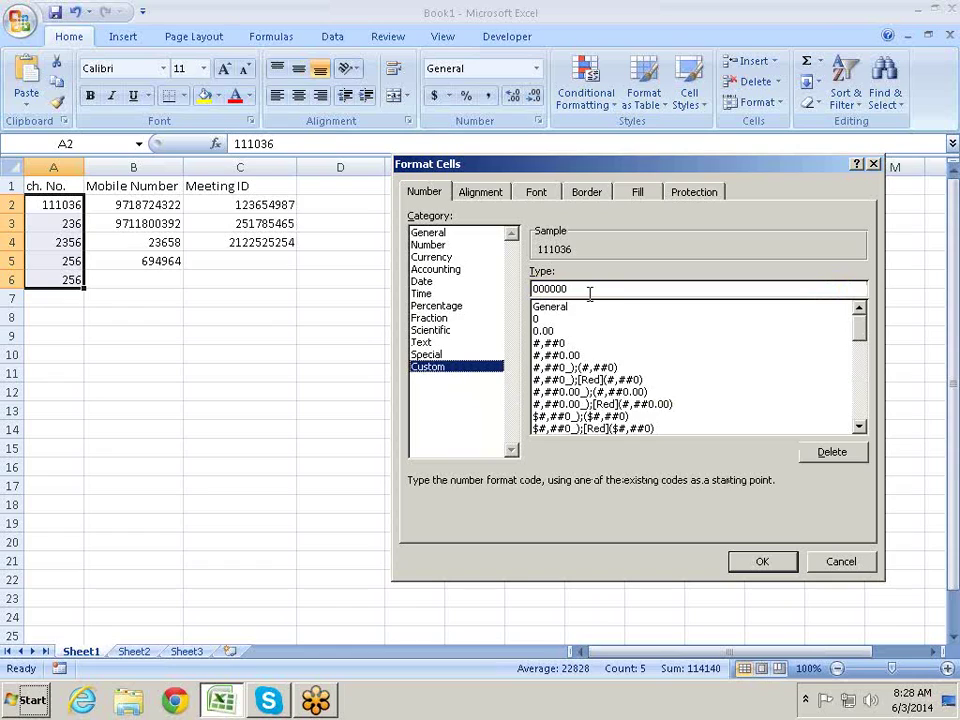
left_click(755, 562)
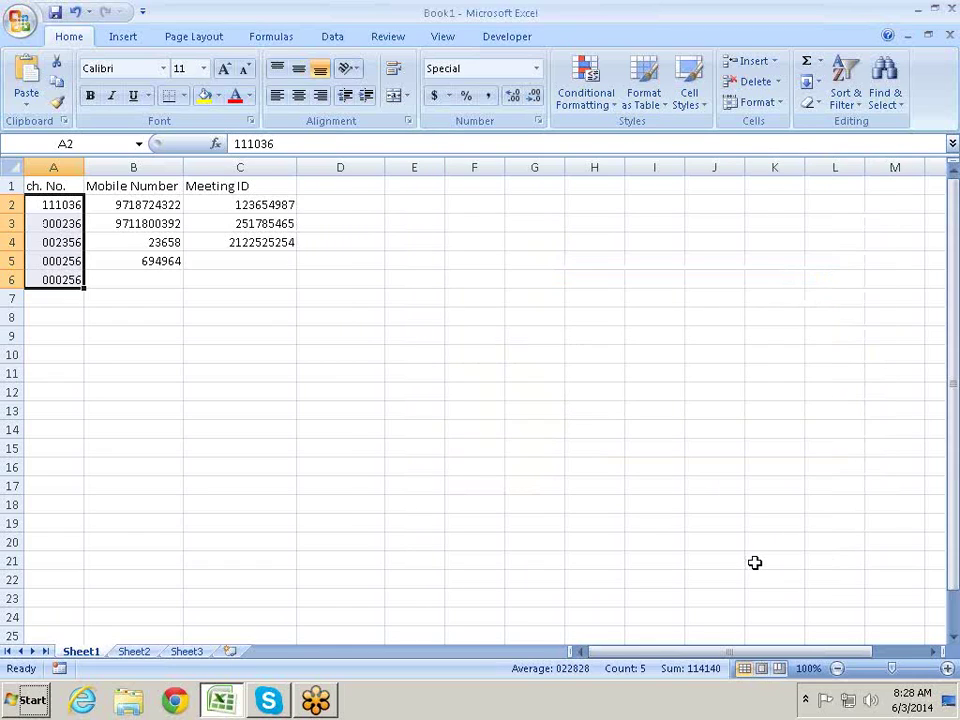
left_click(105, 375)
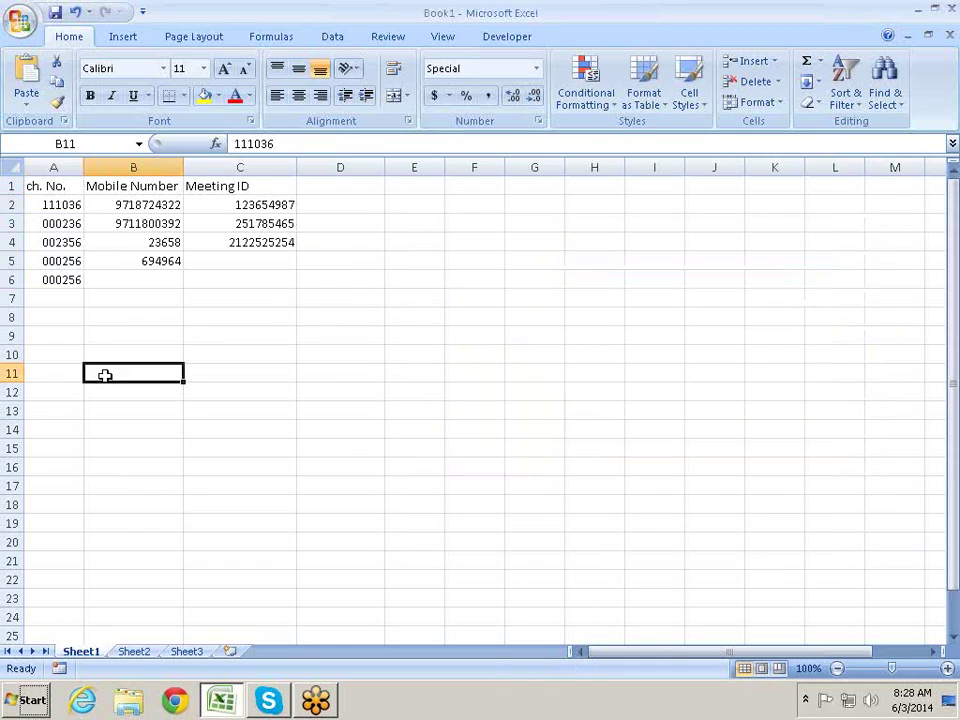
left_click(52, 261)
left_click(59, 229)
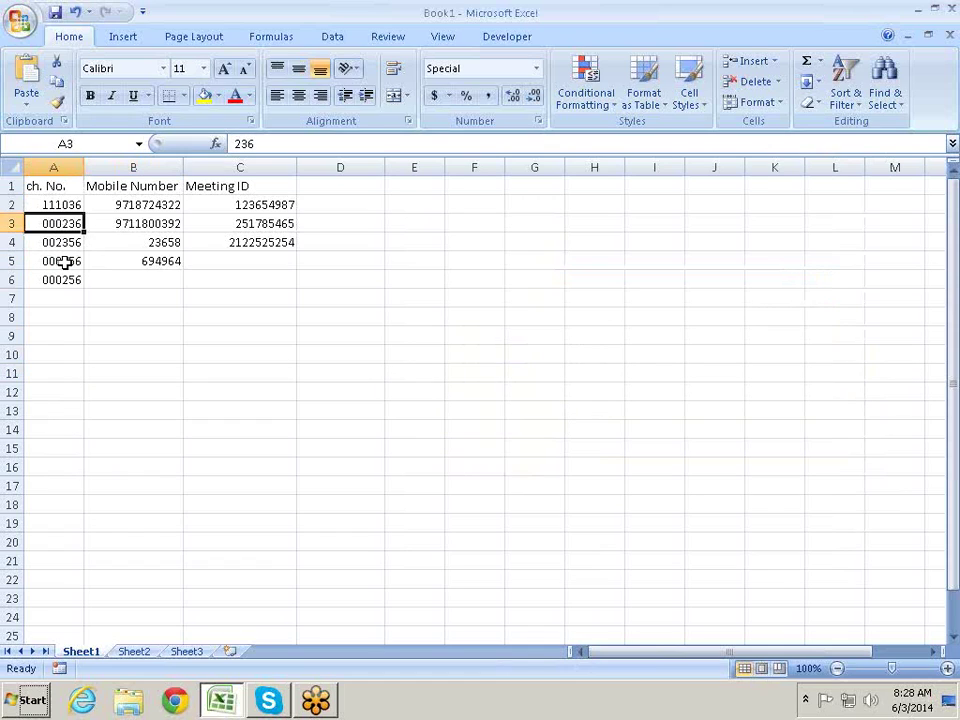
left_click(42, 273)
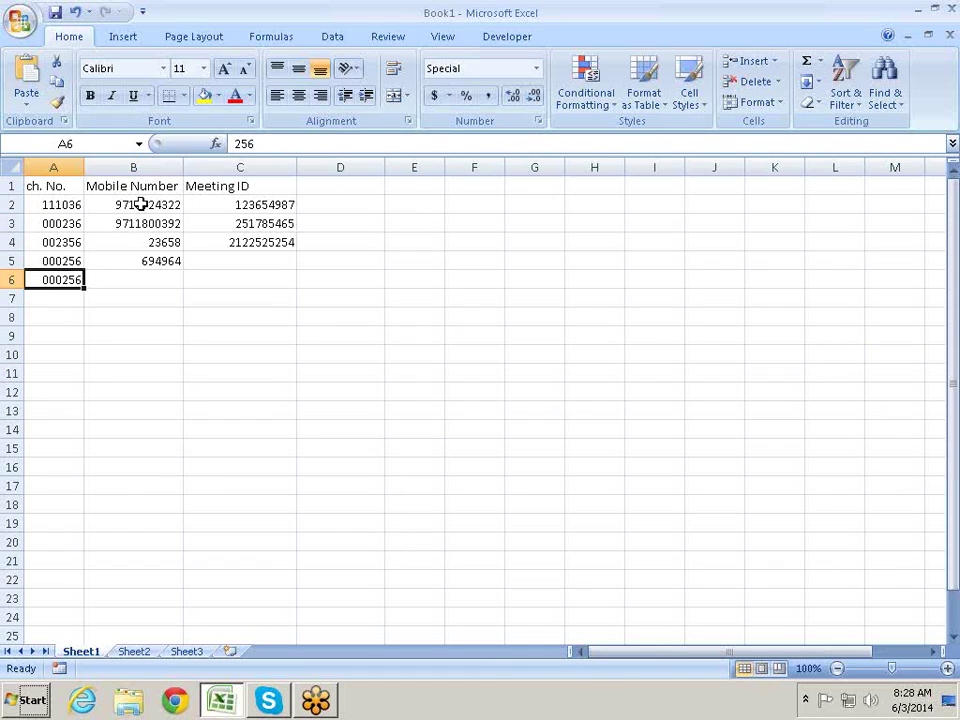
left_click_drag(141, 204, 161, 286)
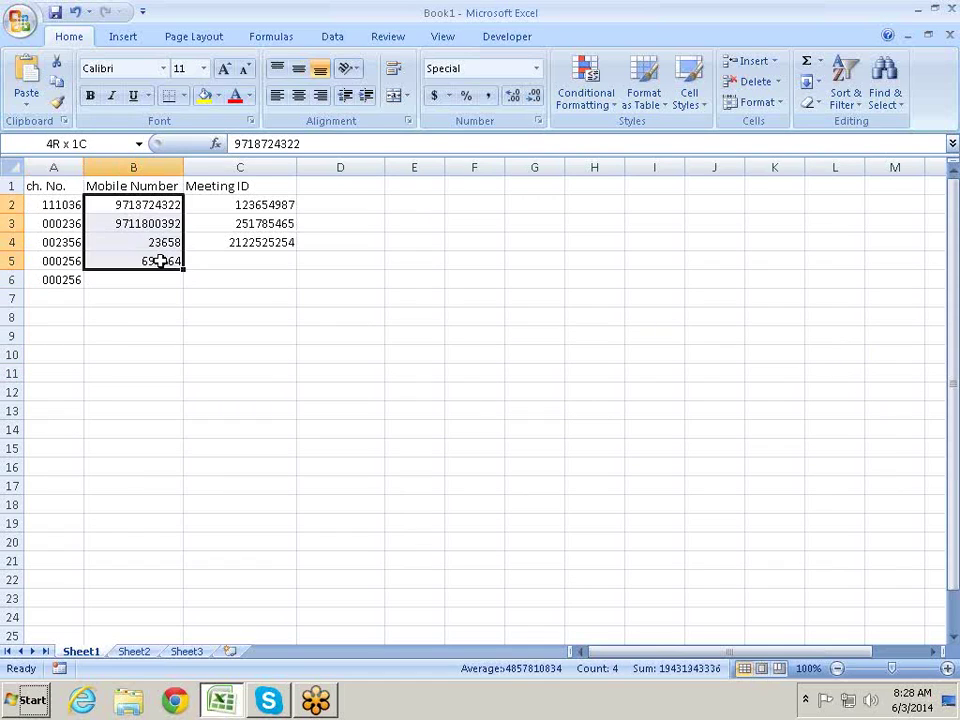
key("ctrl+1")
left_click(427, 367)
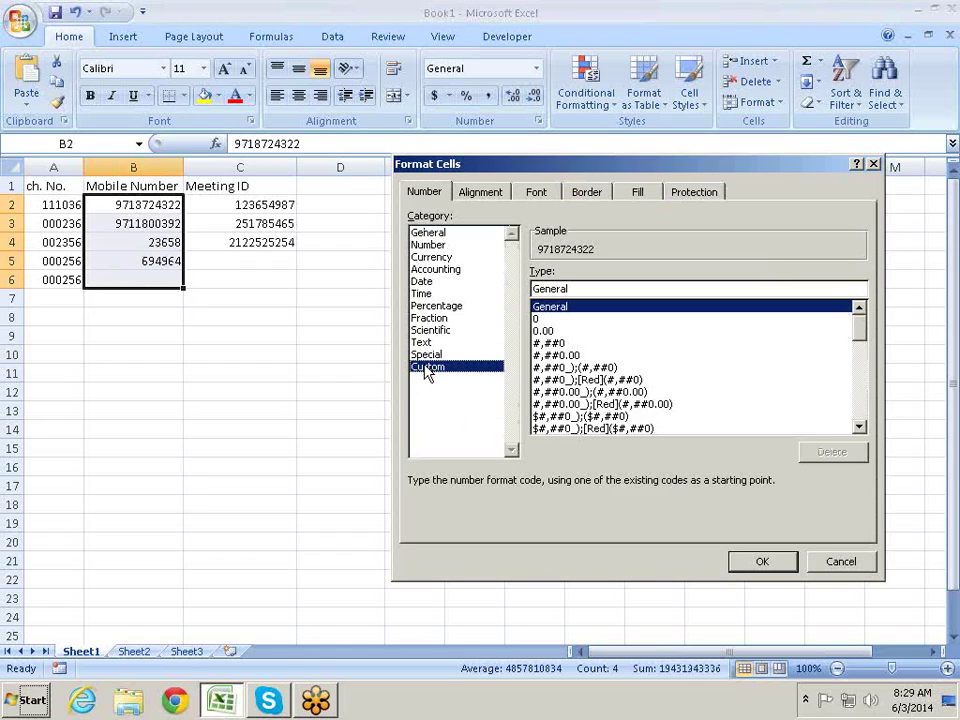
double_click(587, 287)
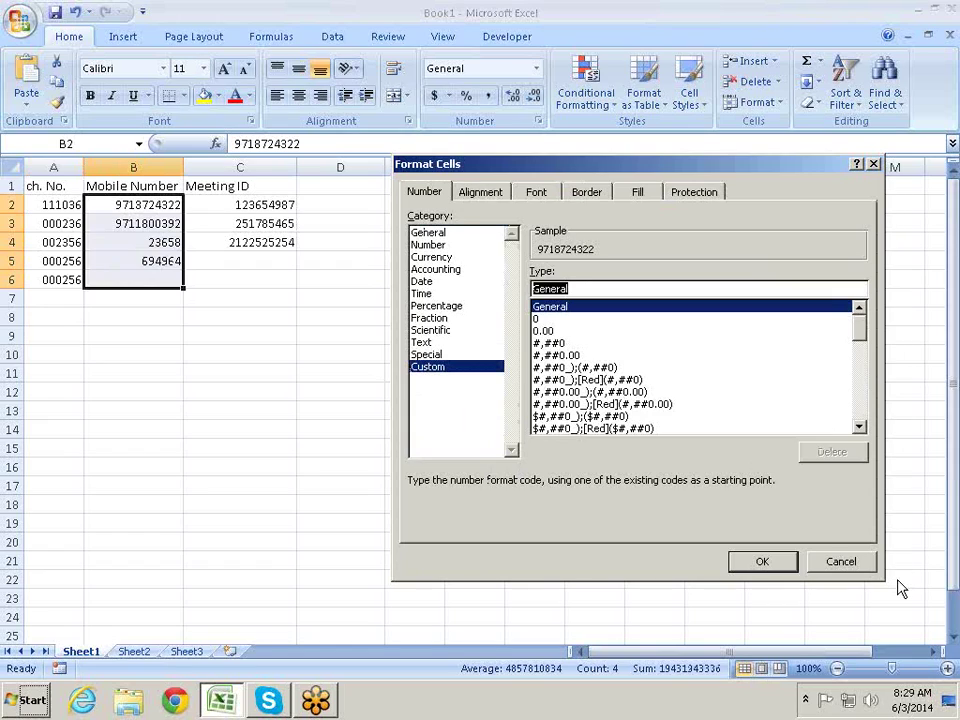
type("+91")
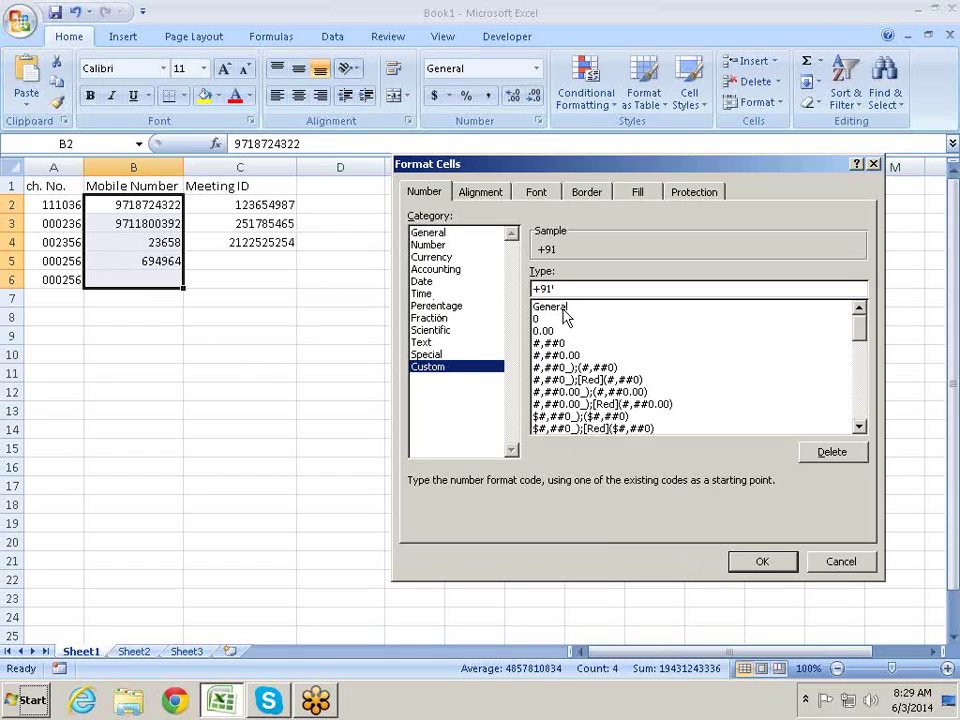
type("0000000000")
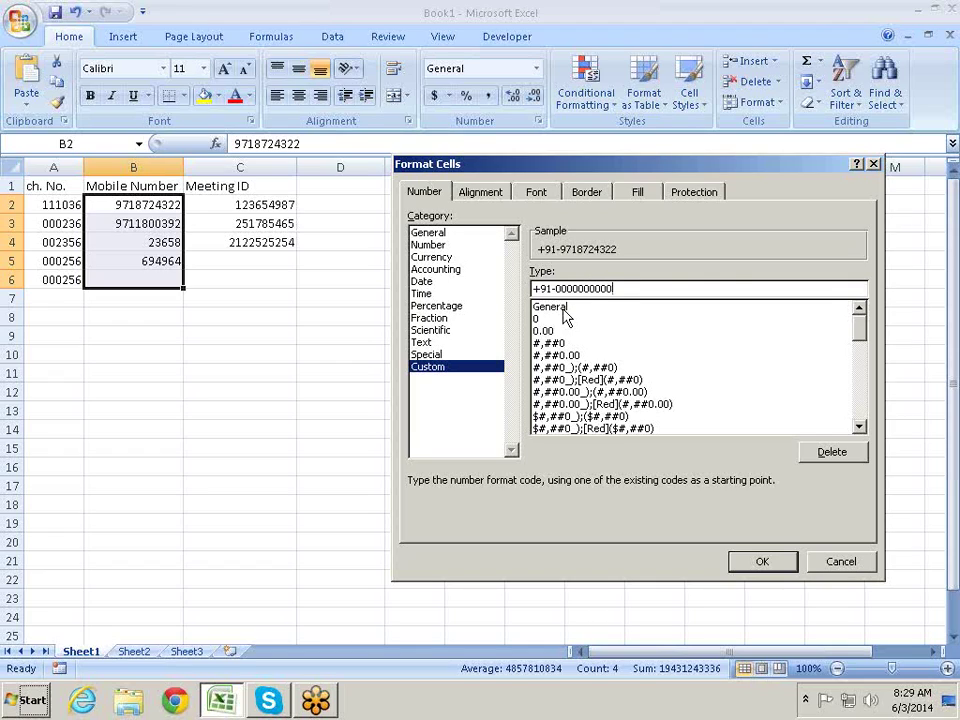
key("Return")
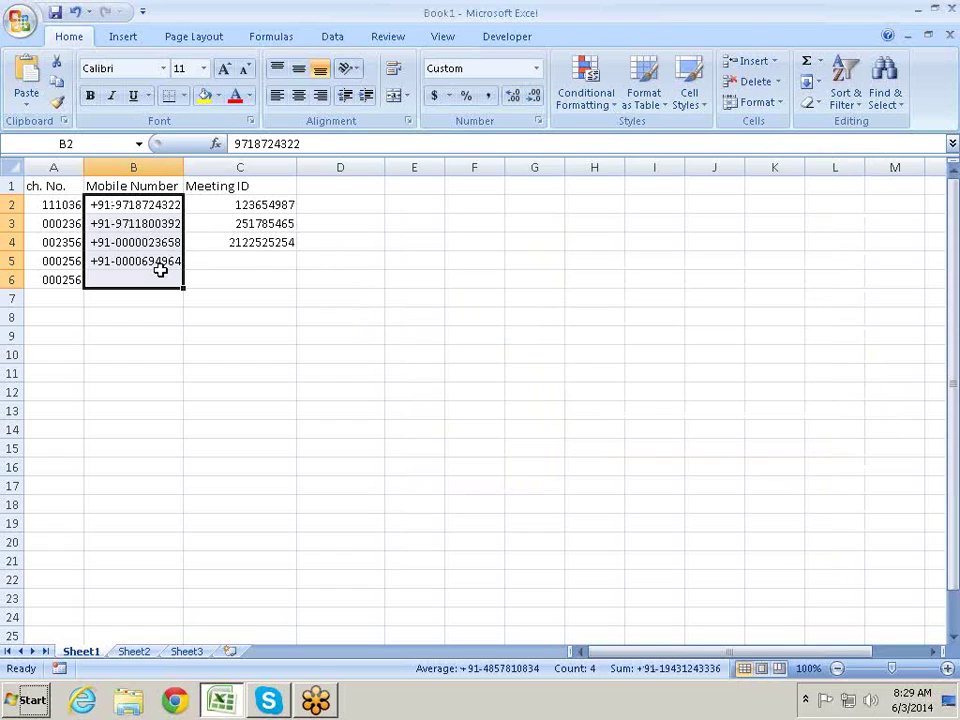
Replace the trailing zeros in the format code with @ to drop the padding
key("ctrl+1")
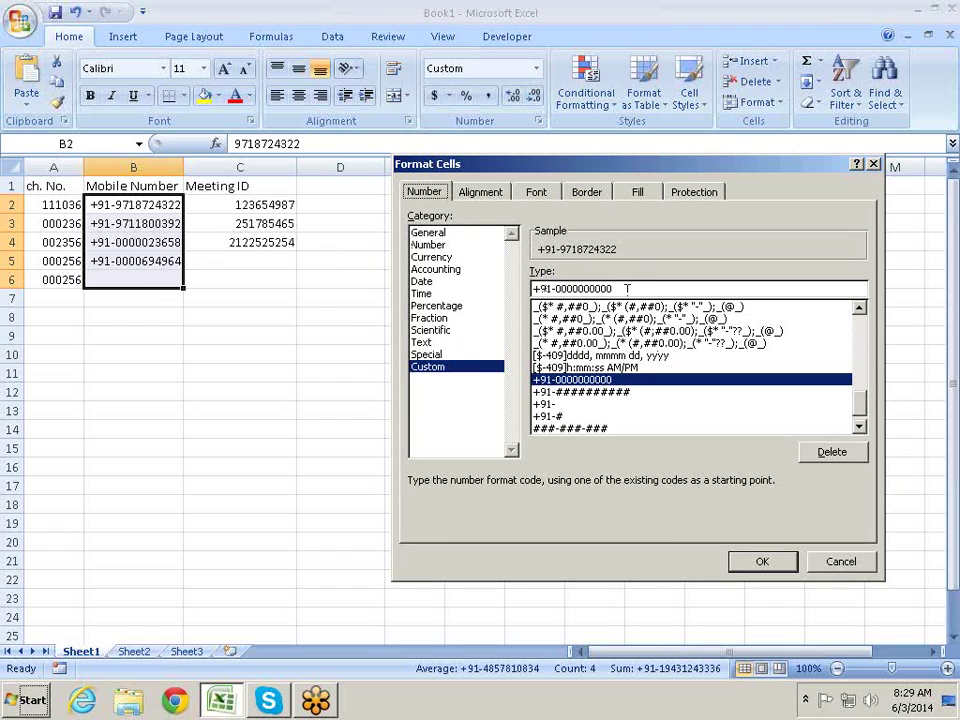
left_click_drag(627, 288, 563, 288)
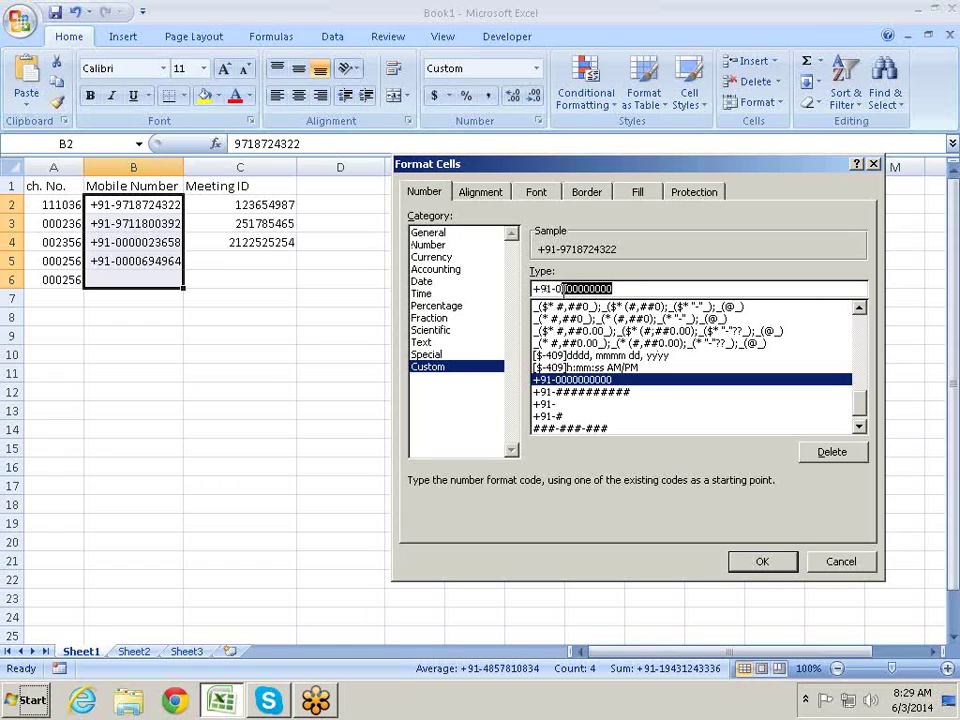
key("BackSpace")
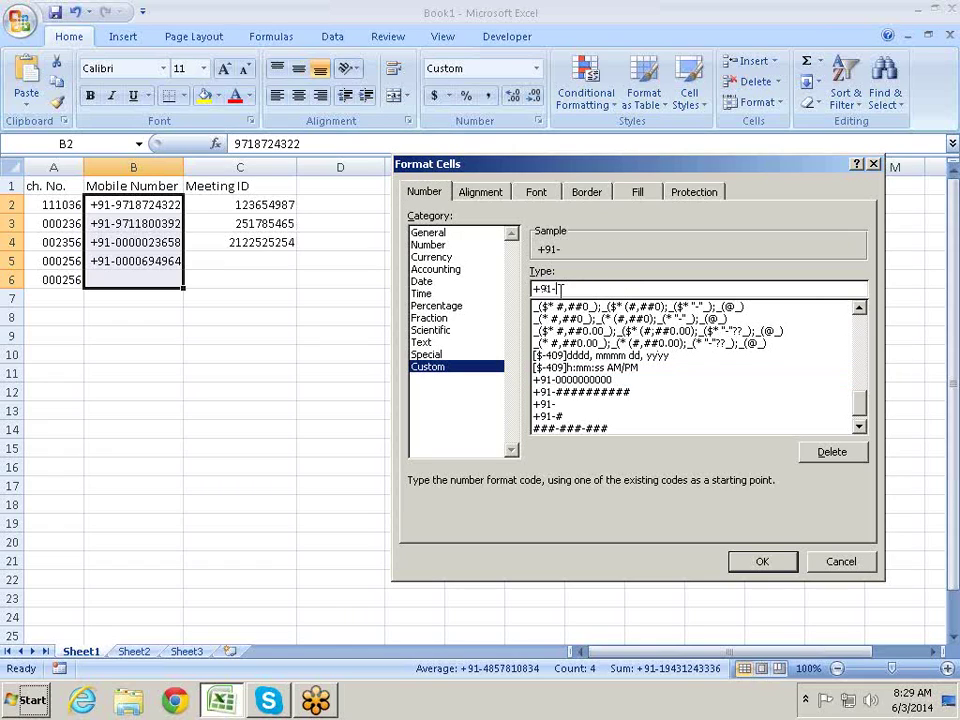
type("@")
left_click(775, 567)
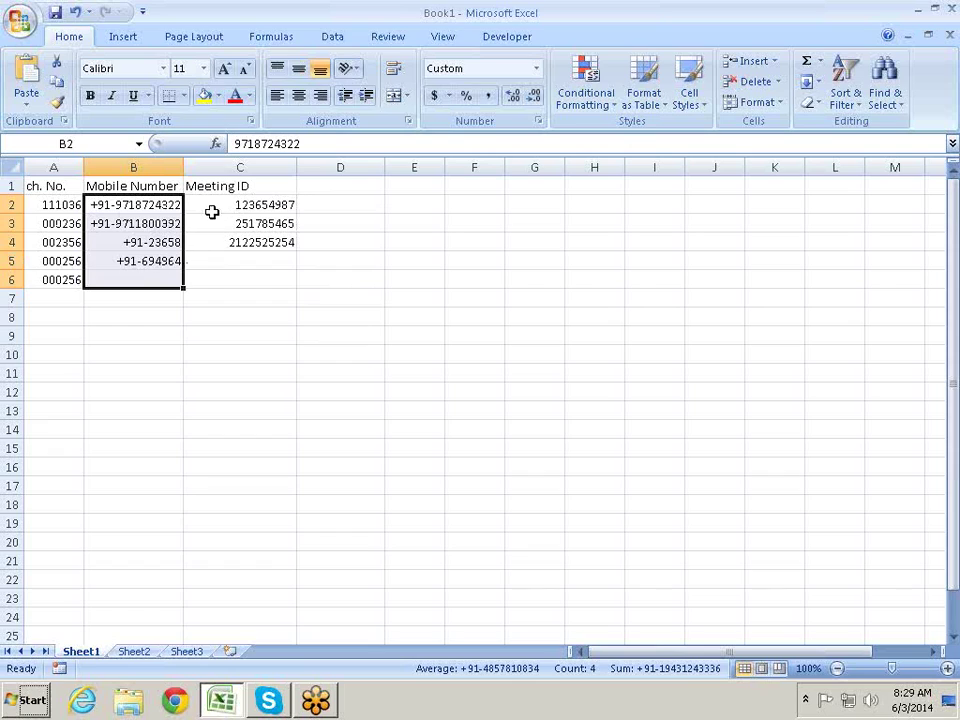
left_click_drag(240, 204, 244, 285)
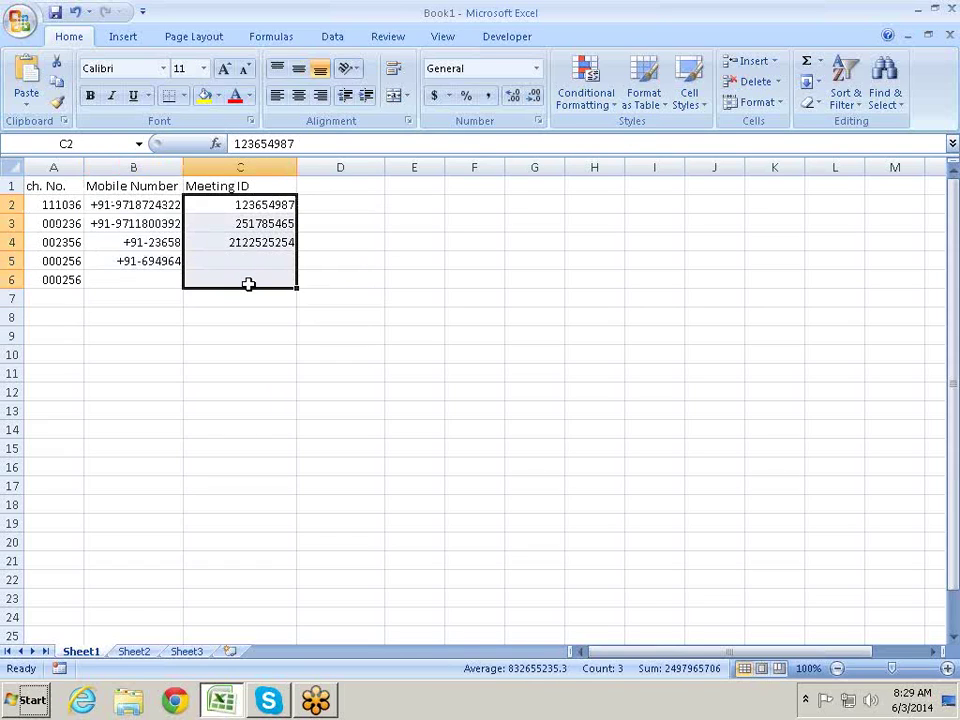
Replace General with the custom ###-###-### format for the Meeting IDs in C2:C6
key("ctrl+1")
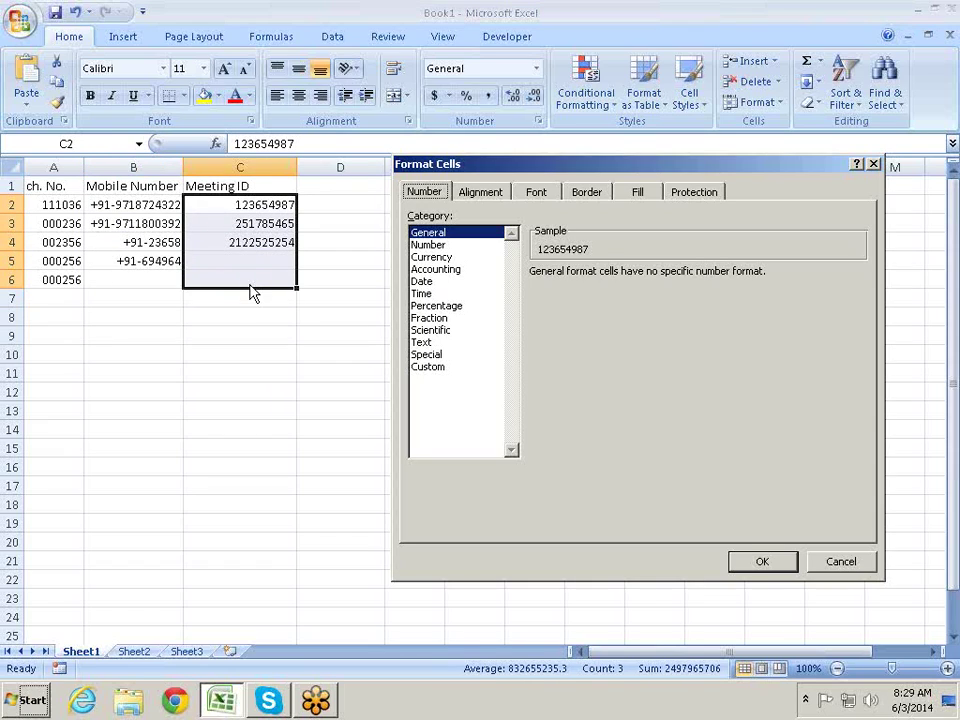
left_click(440, 368)
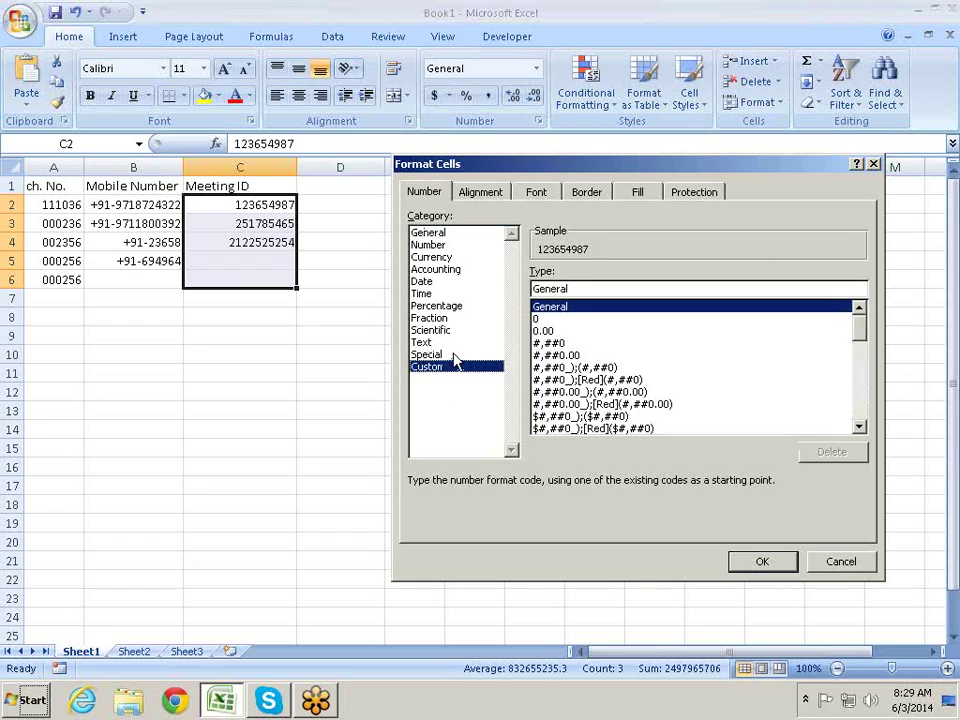
double_click(578, 289)
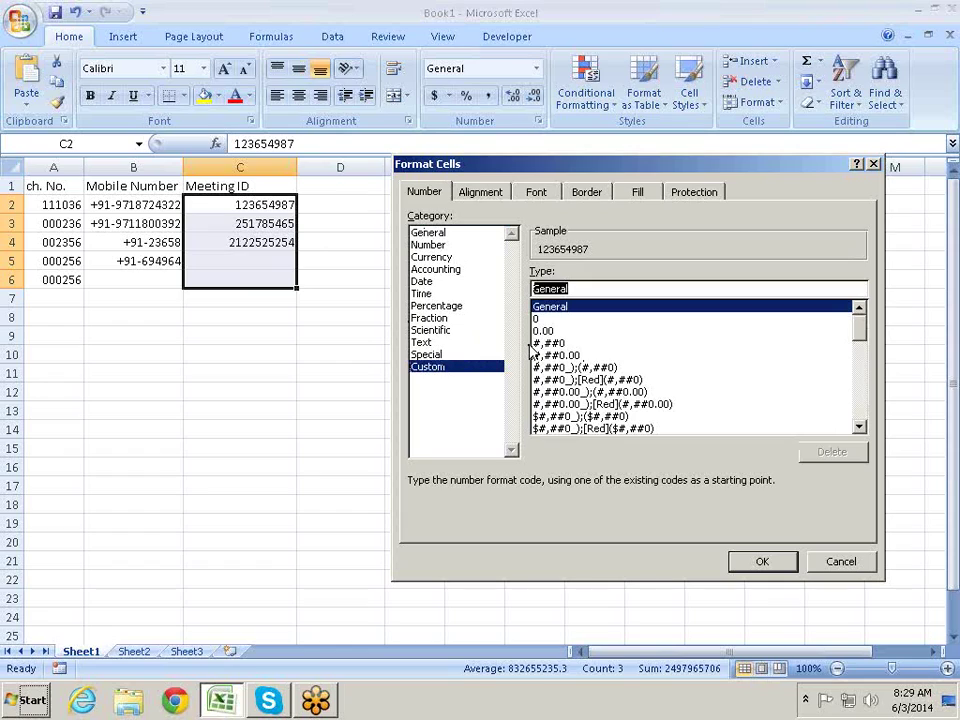
type("#")
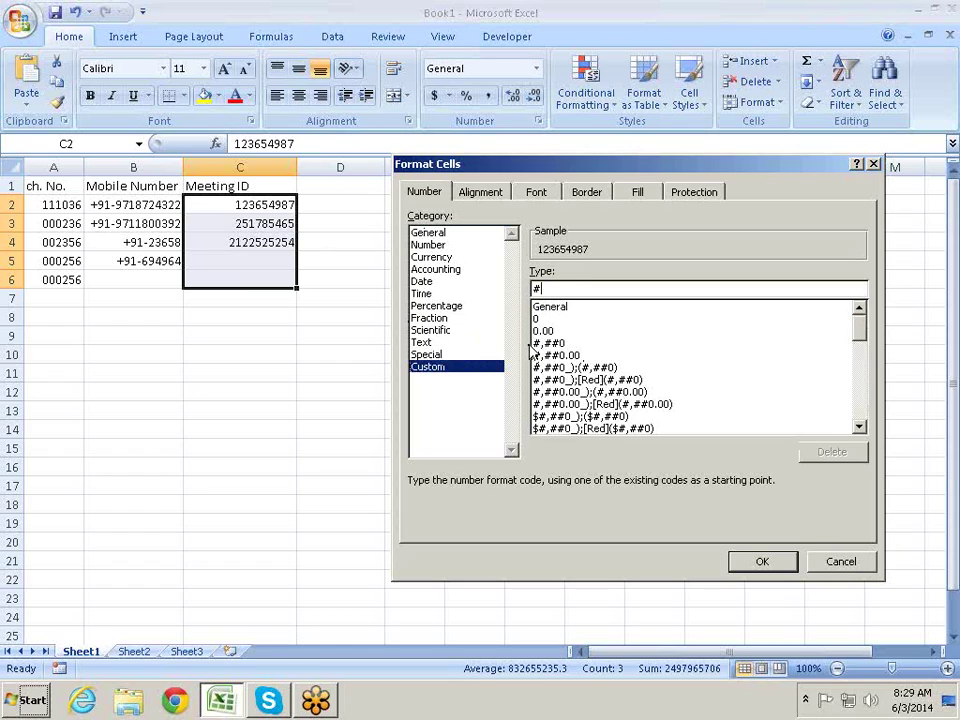
type("##-")
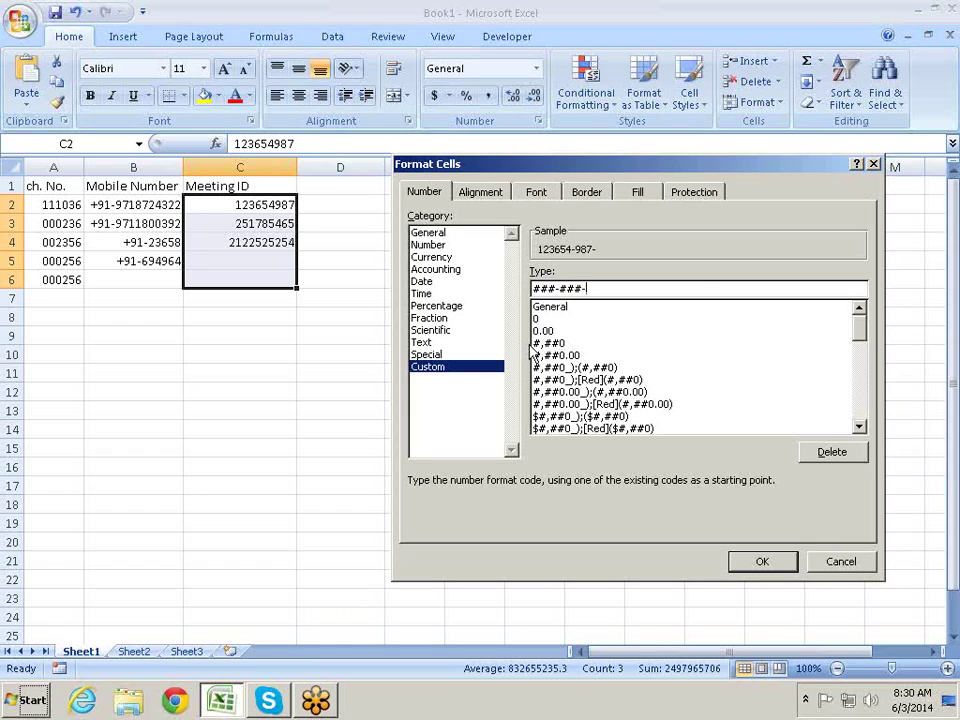
type("###")
left_click(771, 566)
left_click(460, 357)
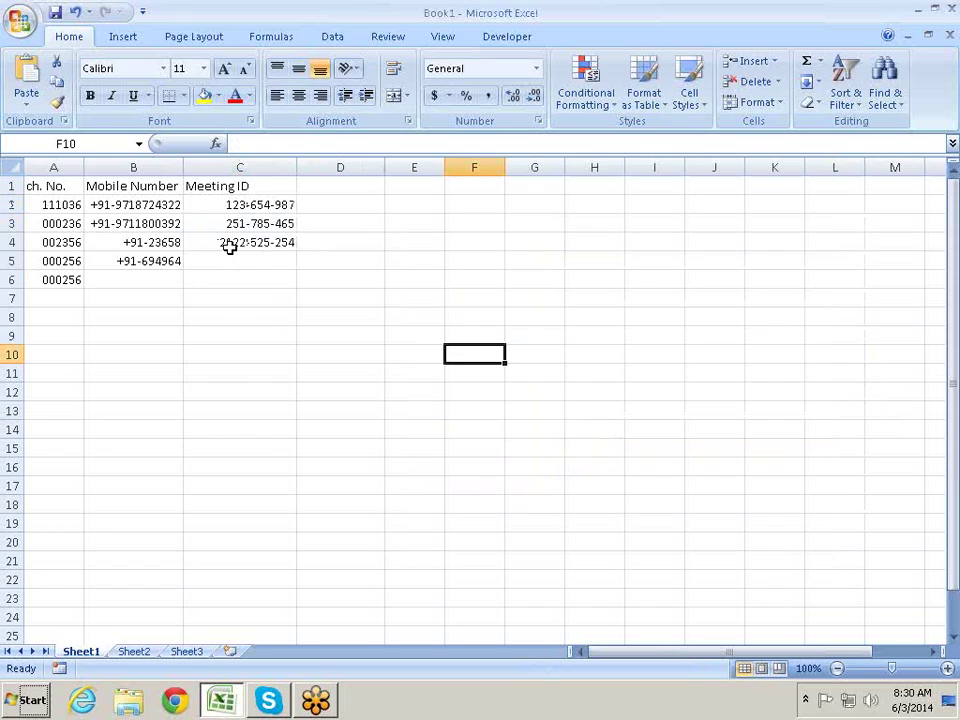
Select D1, briefly switch to the web browser, and return to Excel at E10
left_click(355, 187)
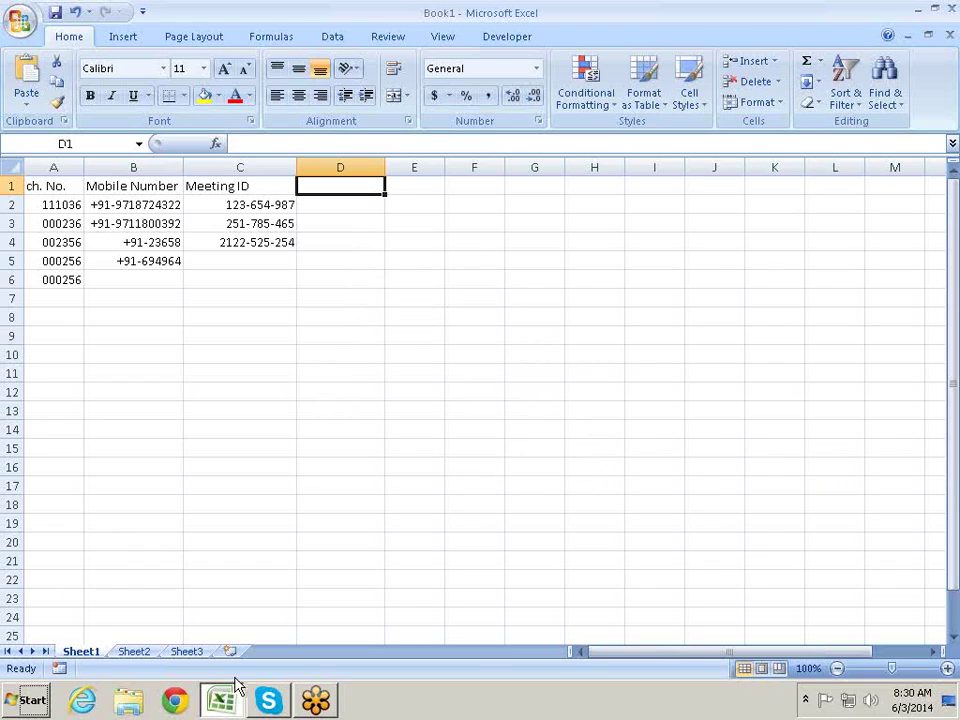
left_click(194, 704)
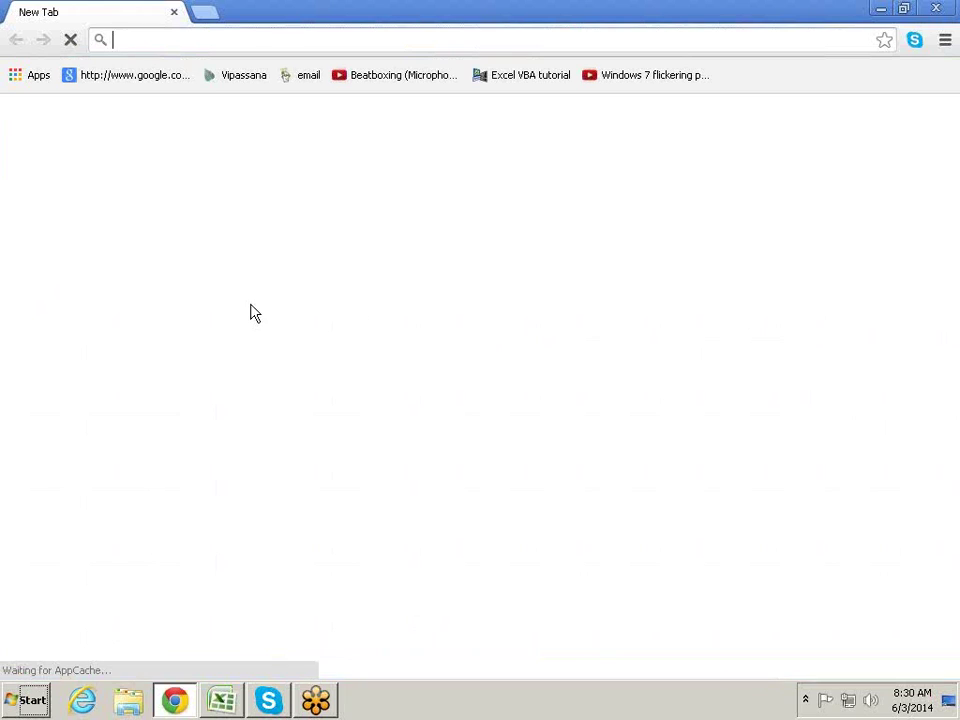
left_click(880, 8)
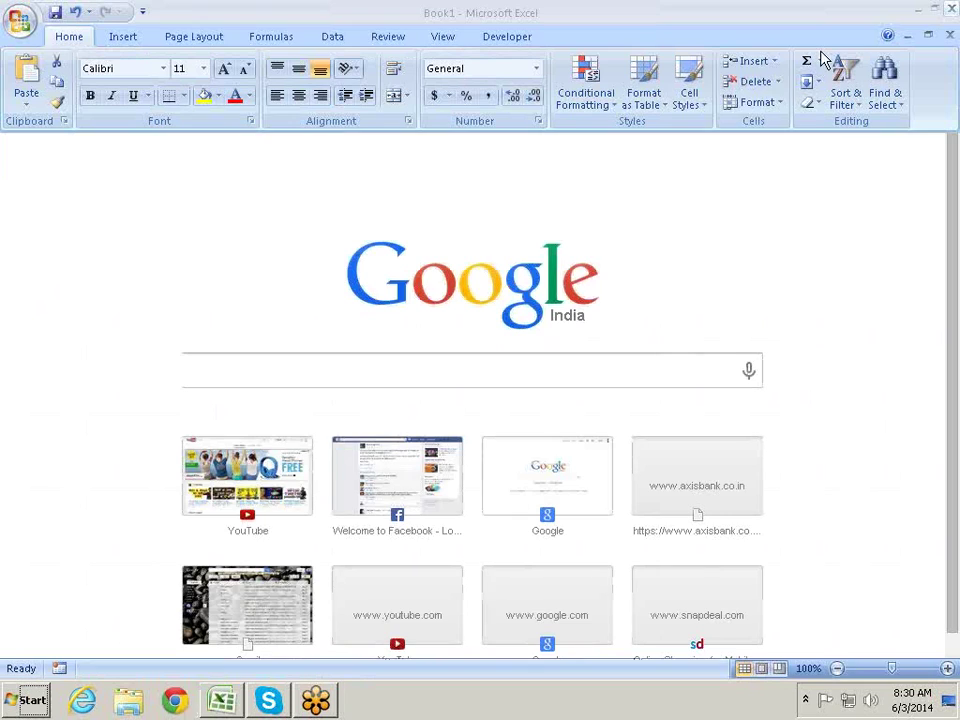
left_click(416, 357)
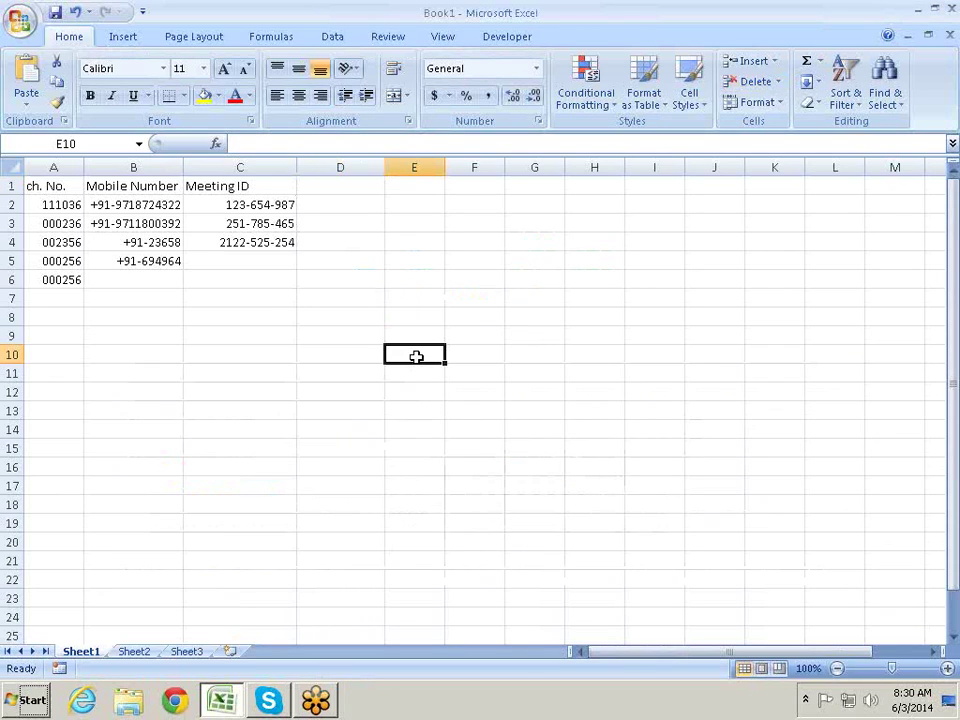
Search Excel Help for custom format and read the 'Available number formats' article
key("F1")
type("custom format")
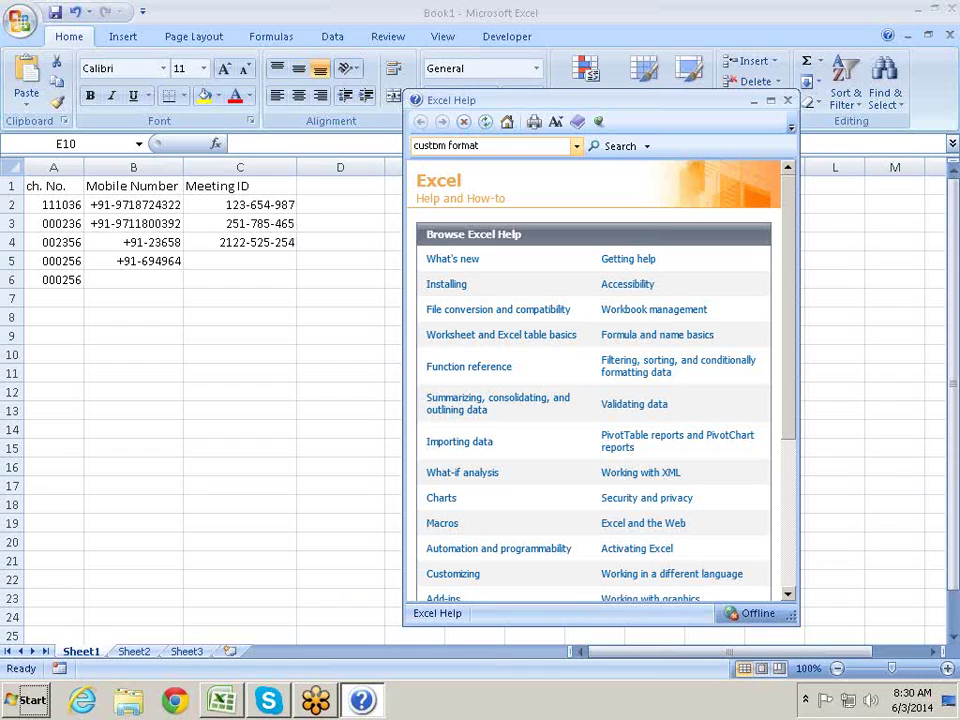
key("Return")
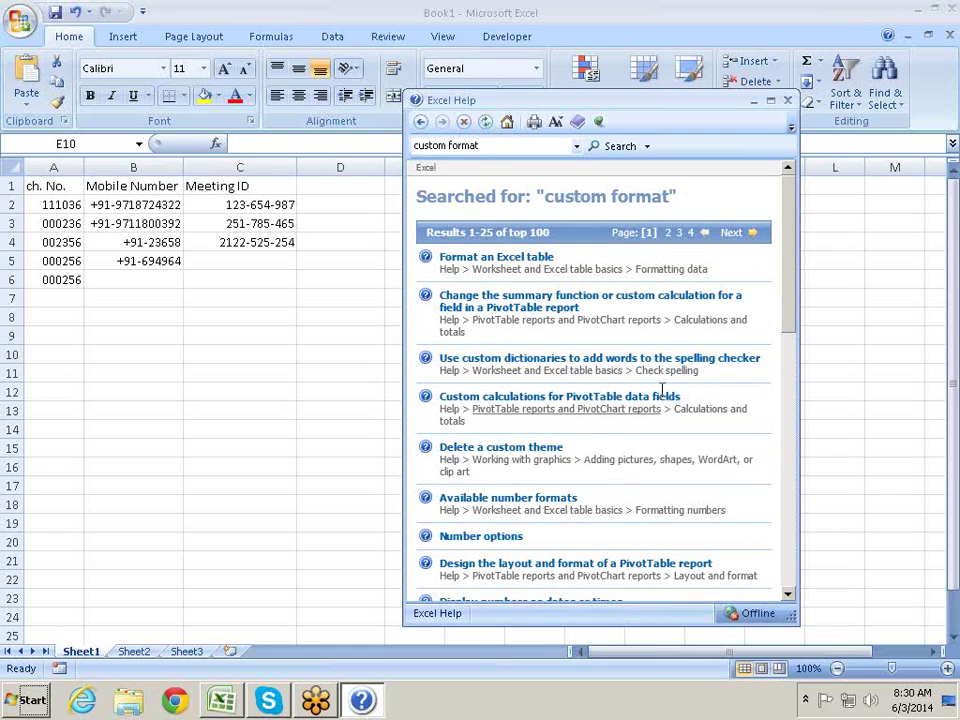
left_click(549, 500)
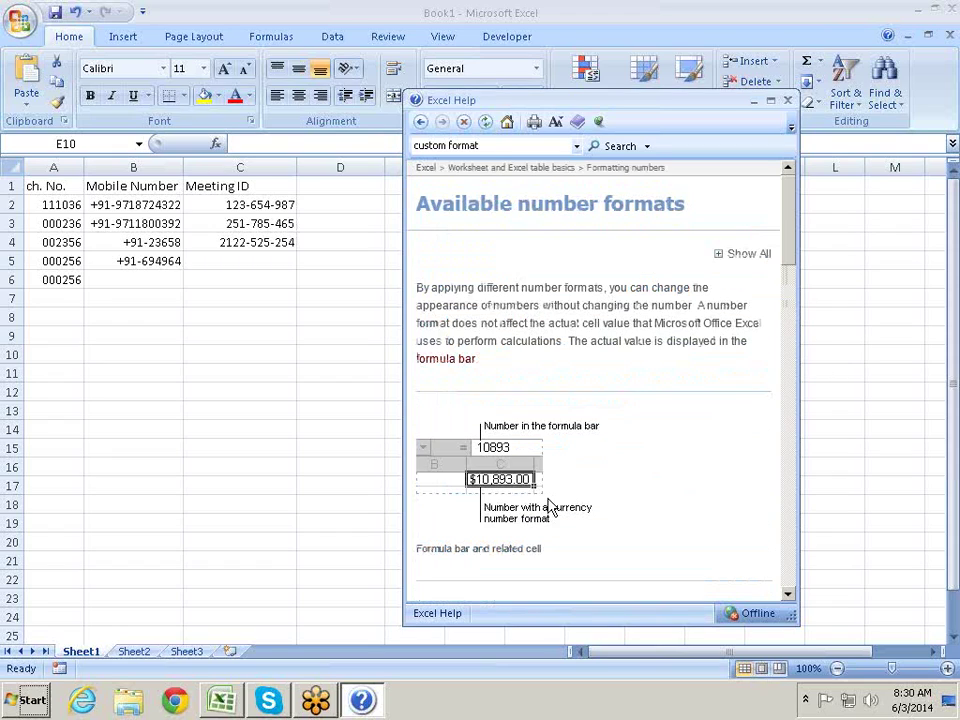
scroll(604, 300, "down", 5)
scroll(604, 310, "down", 1)
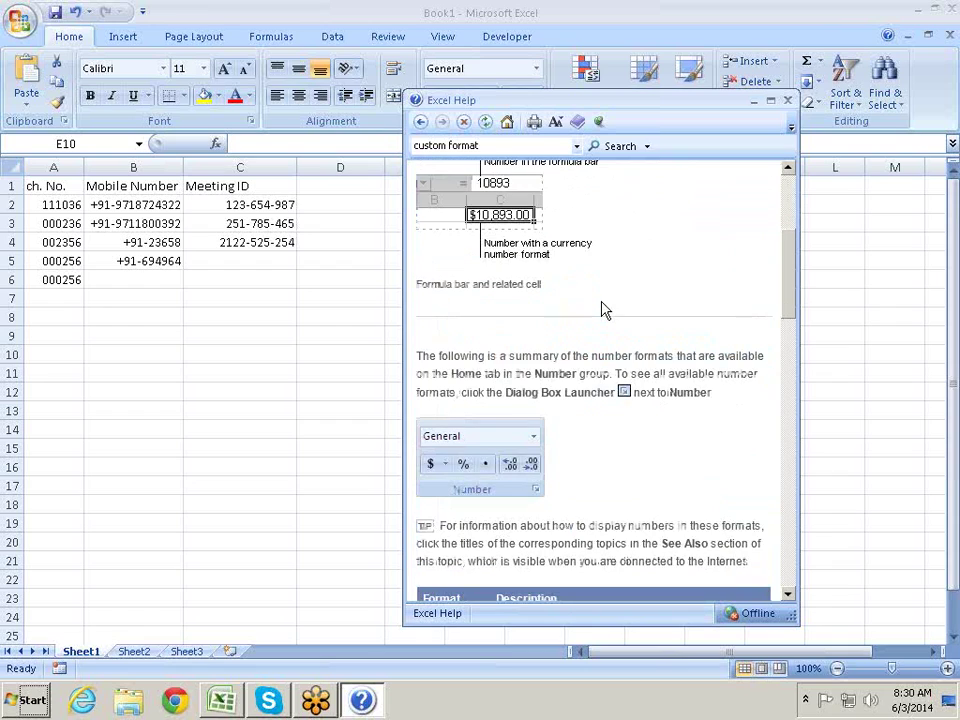
scroll(604, 310, "down", 1)
scroll(604, 310, "down", 2)
scroll(603, 306, "down", 3)
scroll(603, 302, "down", 3)
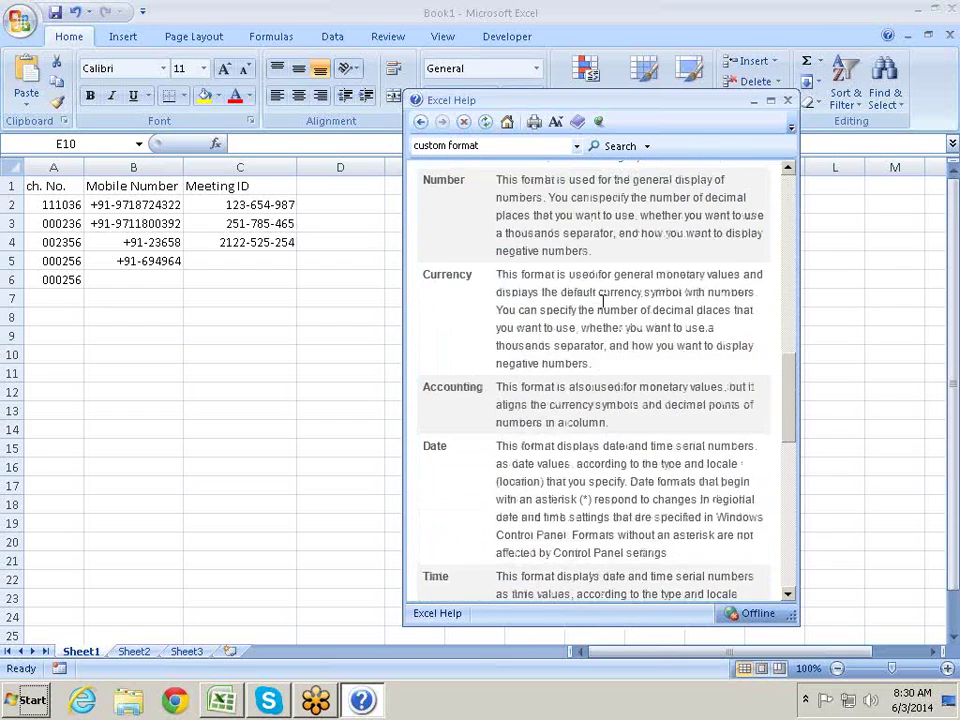
scroll(603, 302, "down", 3)
scroll(603, 306, "down", 5)
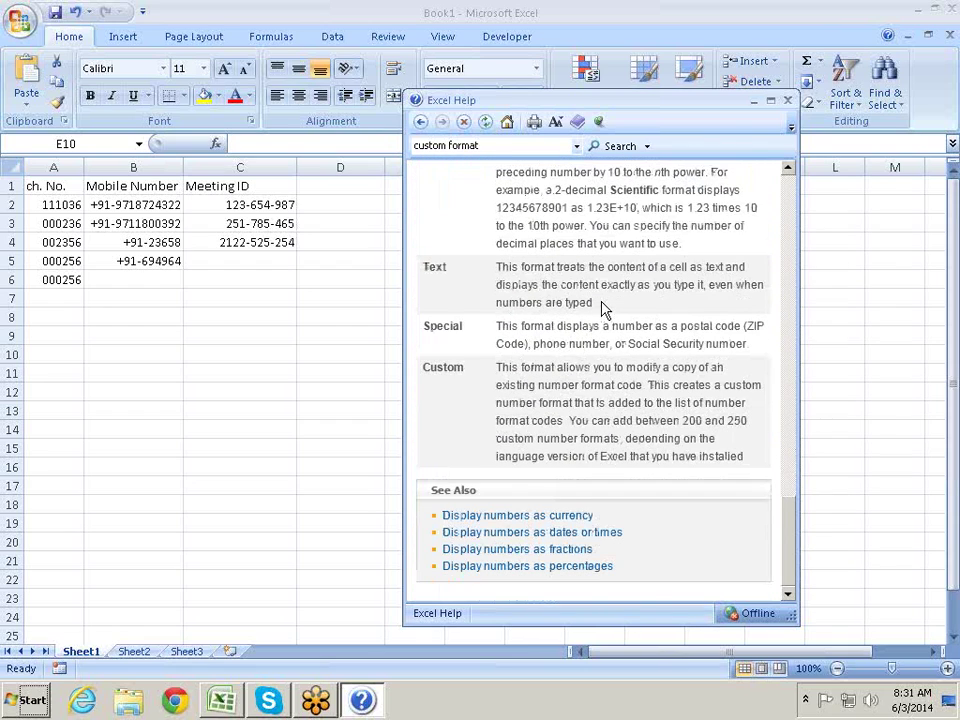
scroll(604, 310, "up", 1)
Widen the Help search scope to All Excel and browse the results
left_click(630, 148)
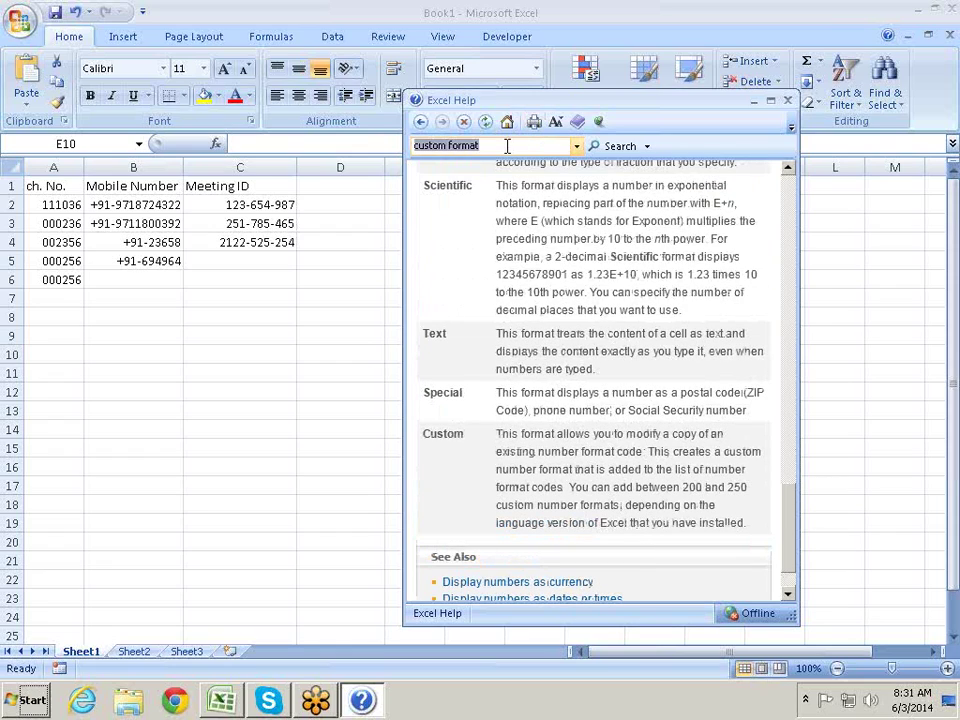
left_click(645, 146)
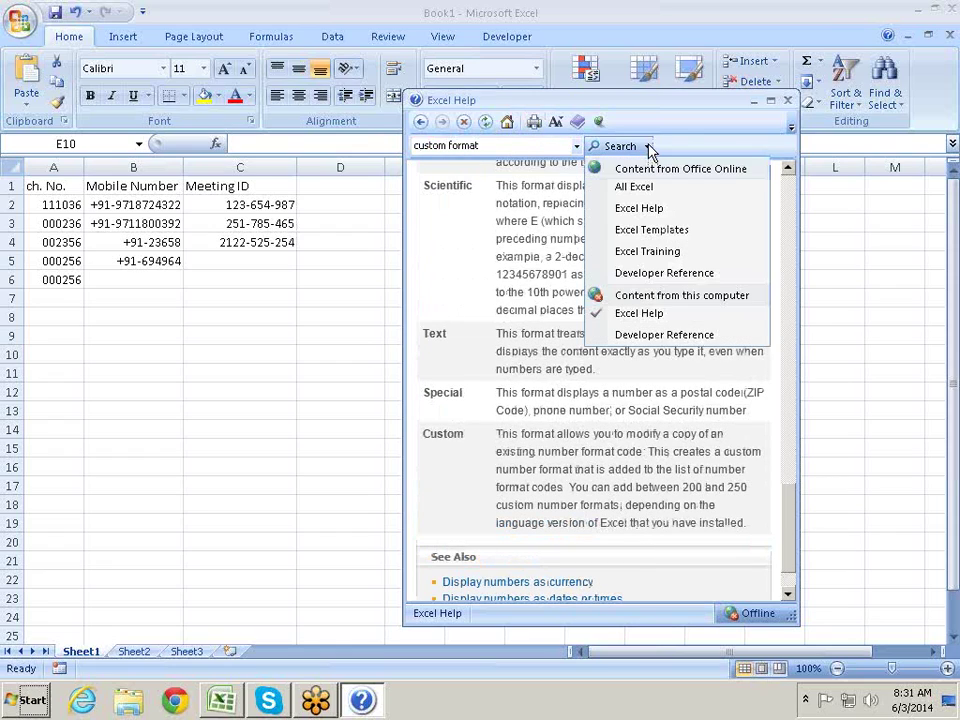
left_click(659, 192)
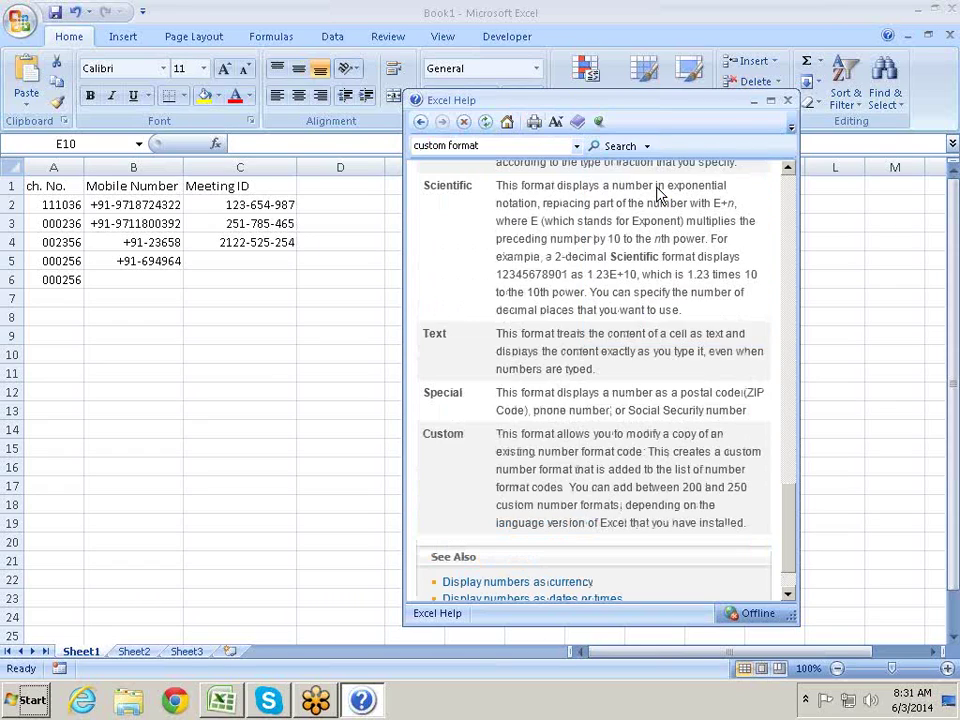
left_click(580, 264)
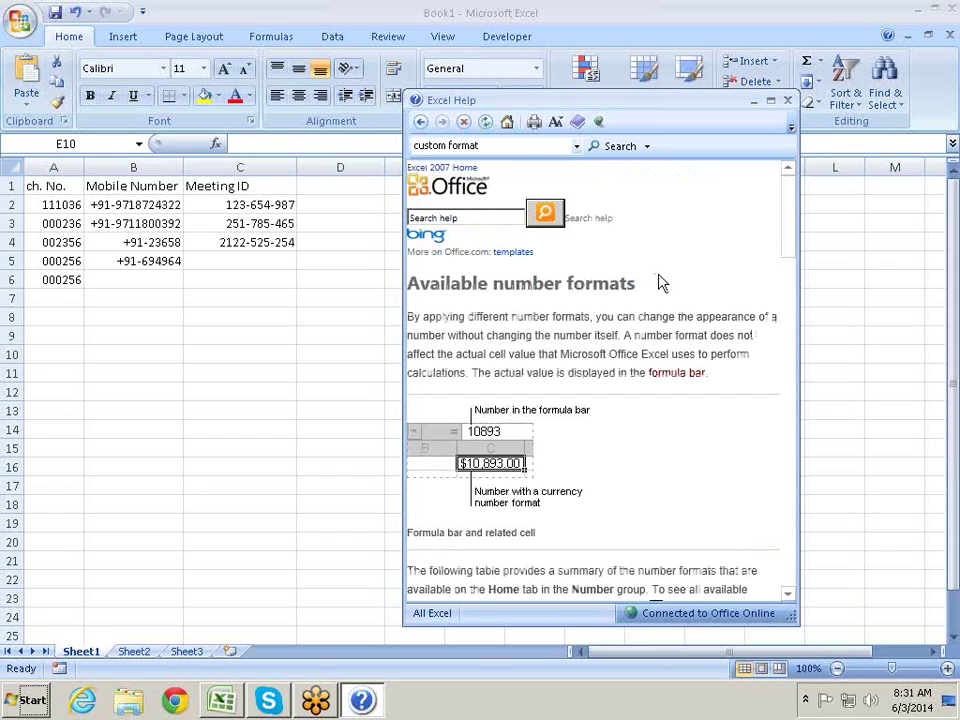
scroll(630, 236, "down", 3)
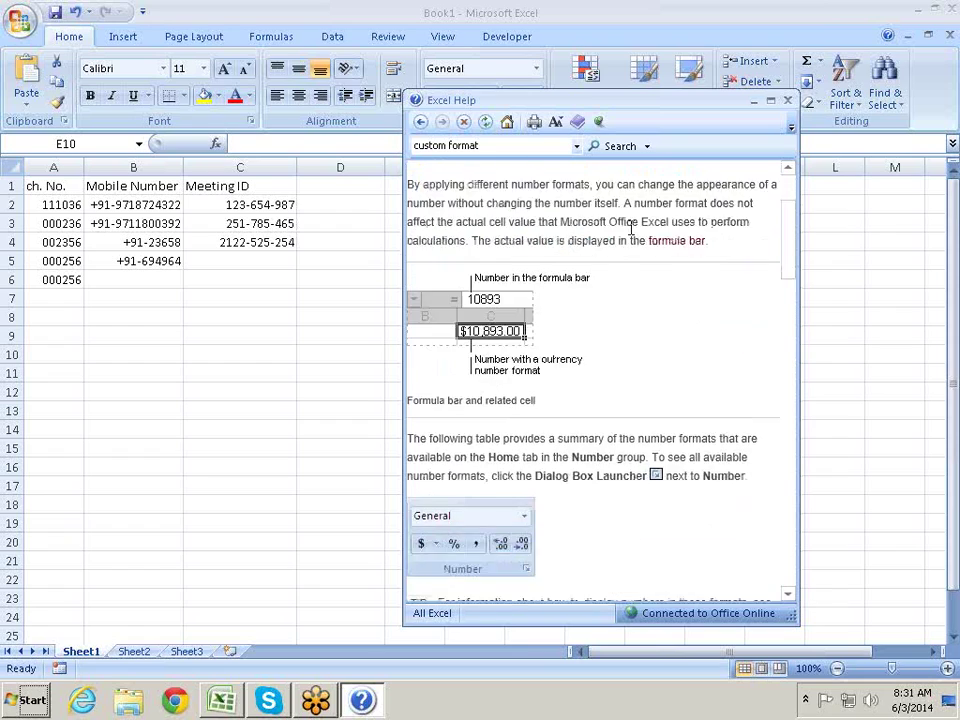
scroll(632, 234, "down", 3)
scroll(632, 229, "down", 3)
scroll(632, 226, "up", 4)
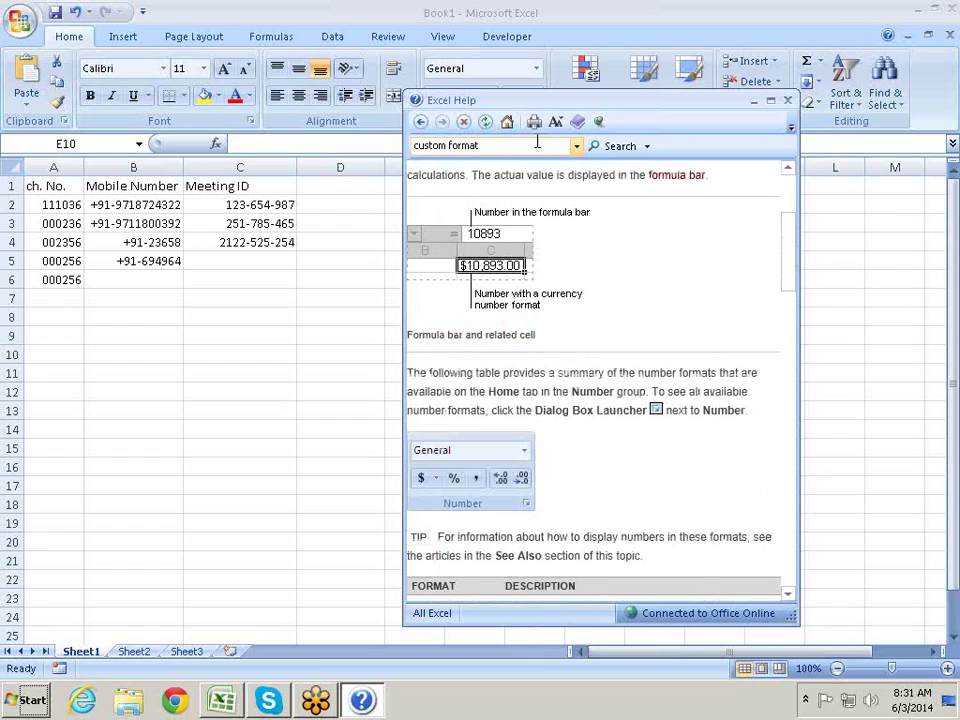
Search for 'custom number format' and read the 'Create or delete a custom number format' article
left_click(530, 145)
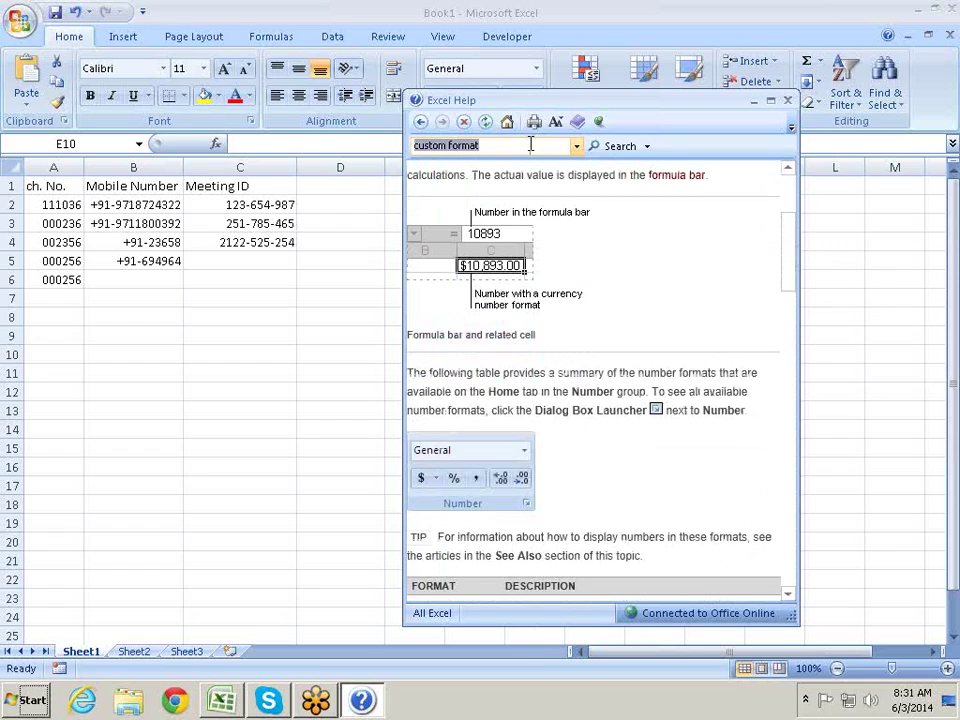
type("cu")
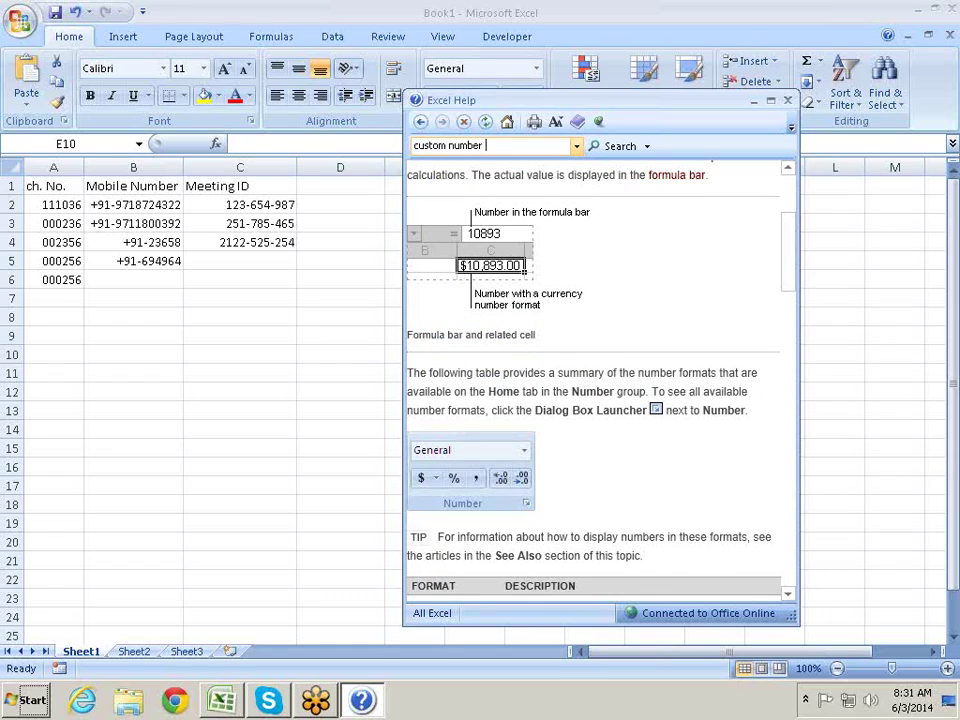
type("format")
key("Return")
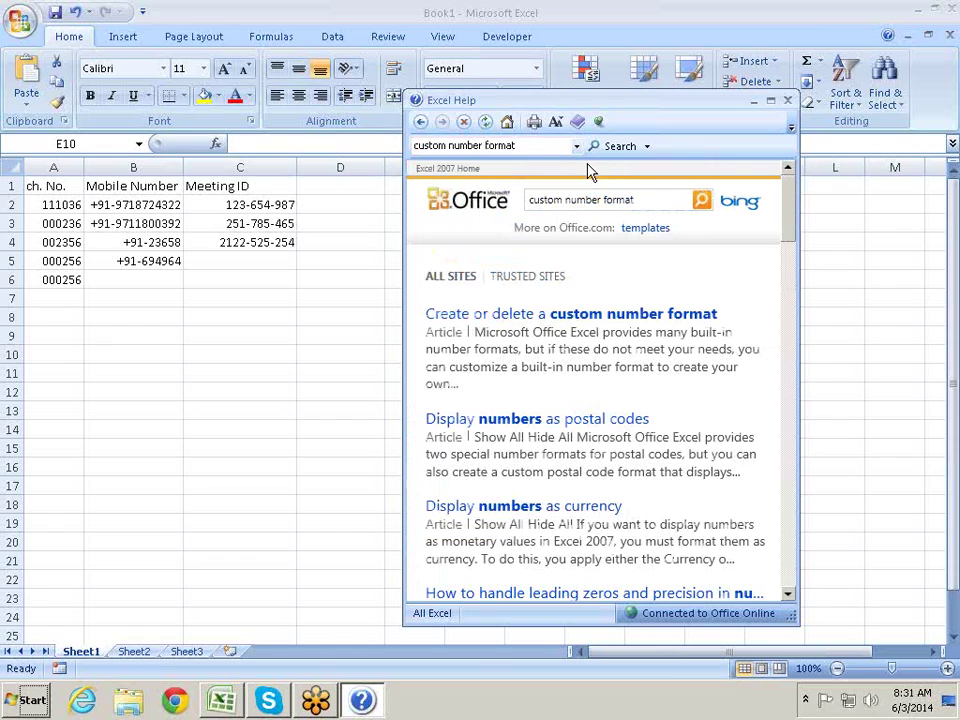
left_click(536, 320)
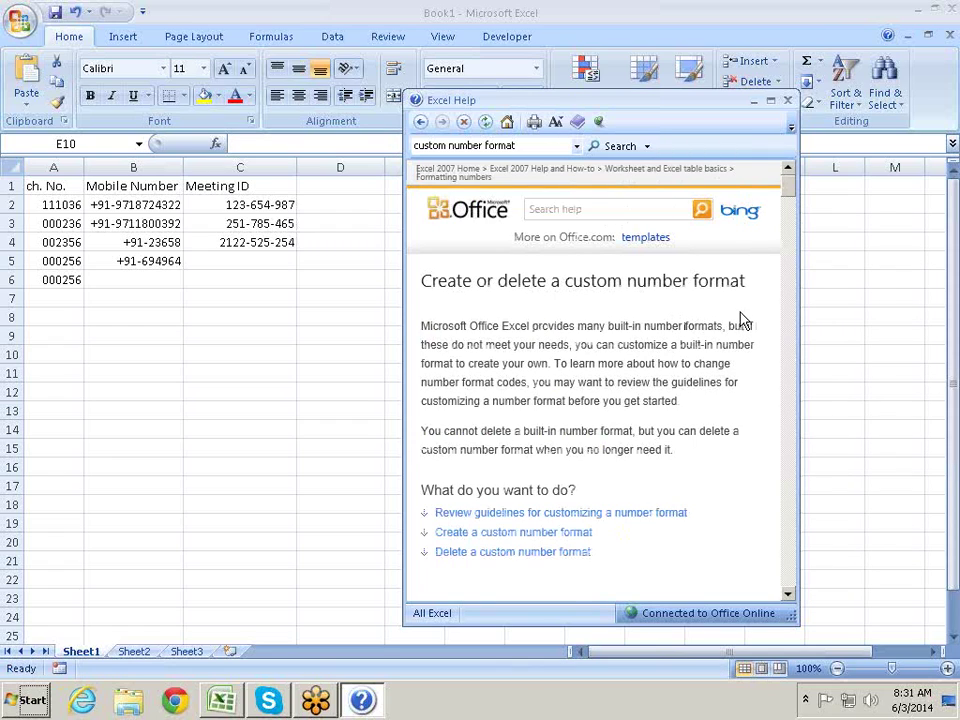
scroll(738, 319, "down", 5)
scroll(735, 320, "down", 5)
scroll(735, 313, "down", 5)
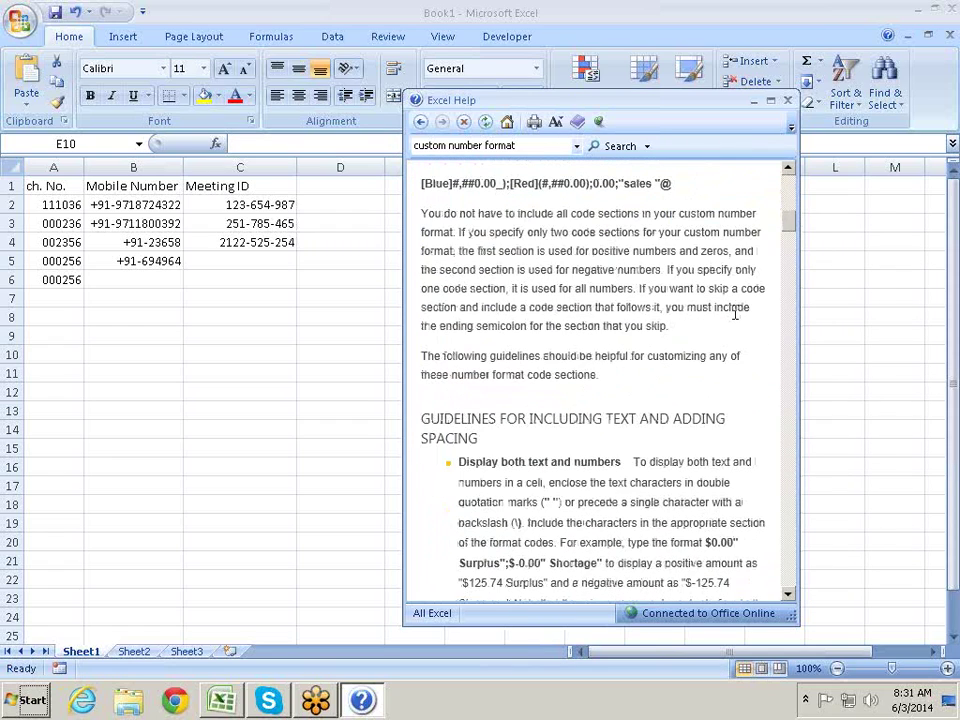
scroll(735, 313, "down", 3)
scroll(735, 321, "down", 3)
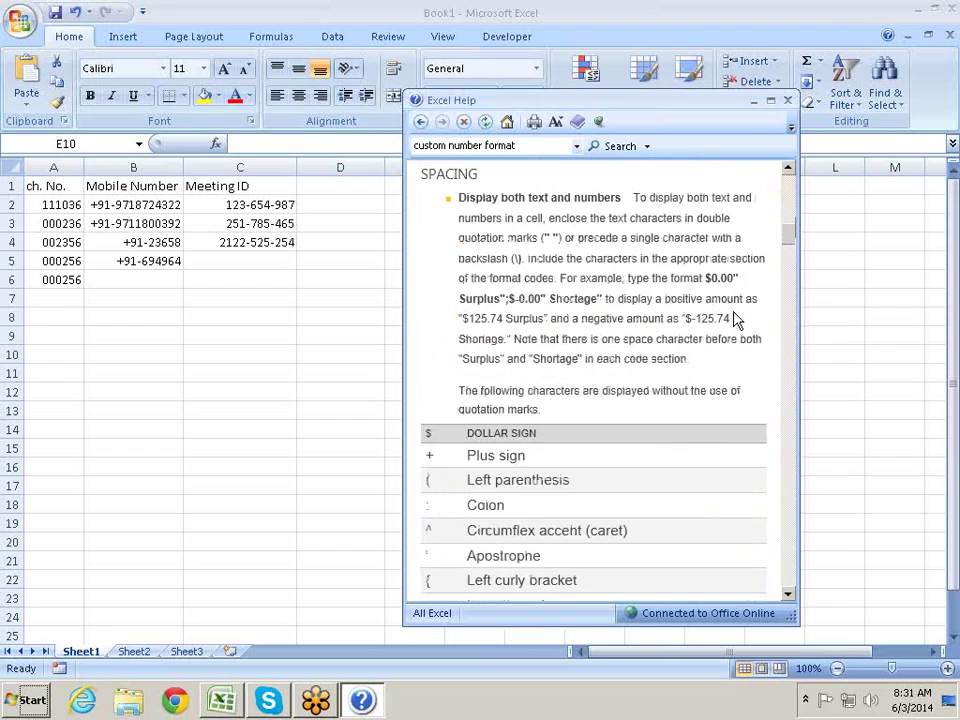
left_click(771, 101)
scroll(408, 304, "up", 15)
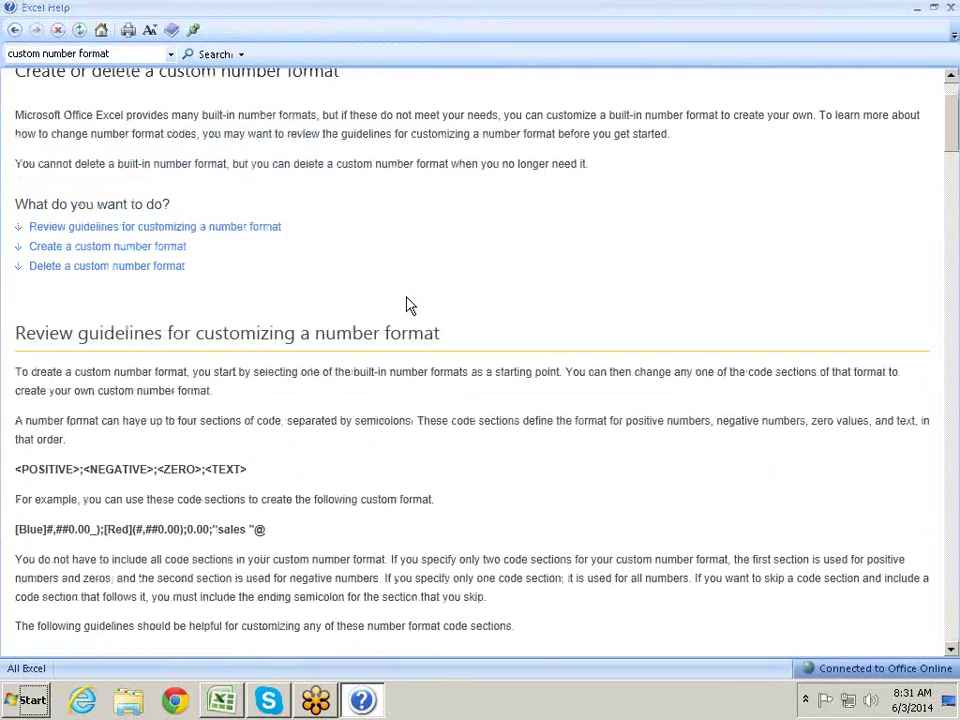
scroll(408, 304, "up", 2)
scroll(407, 305, "down", 10)
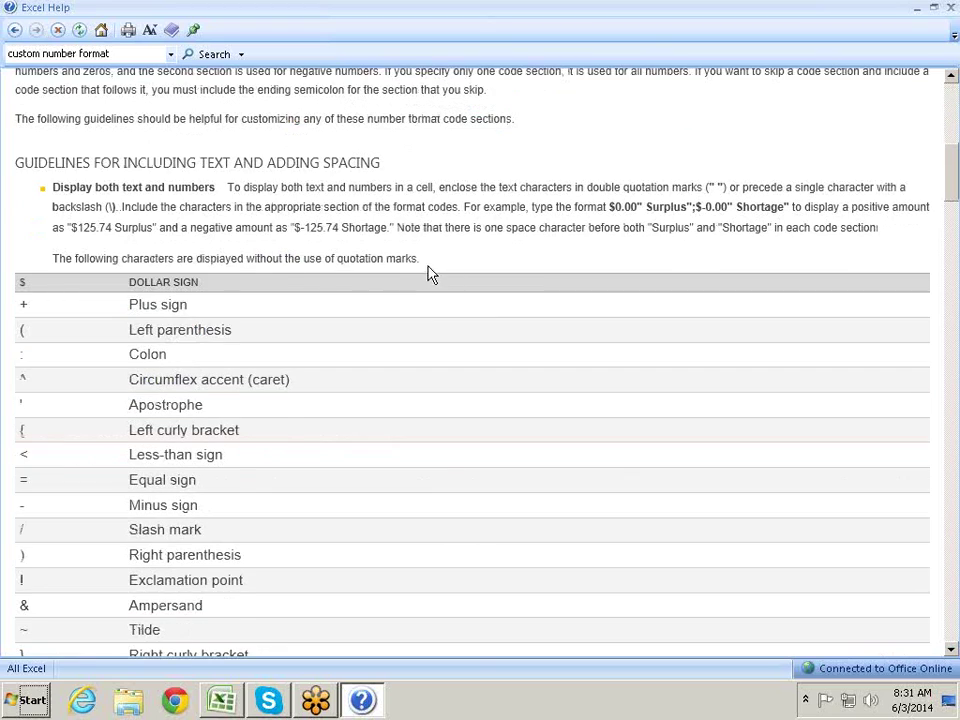
scroll(427, 266, "up", 6)
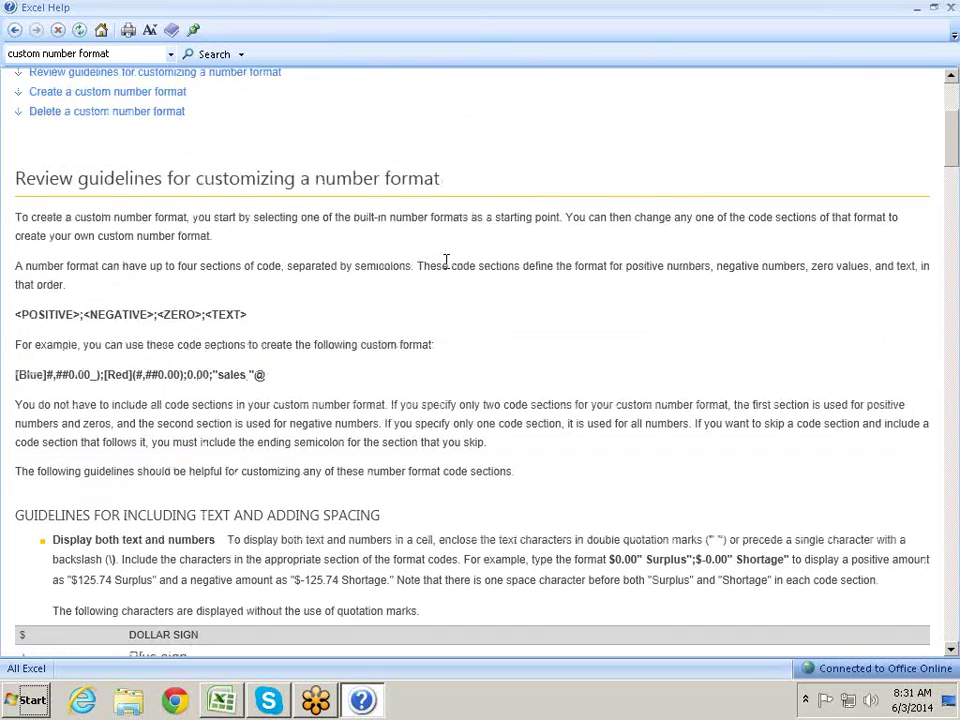
scroll(445, 268, "down", 6)
scroll(446, 268, "down", 3)
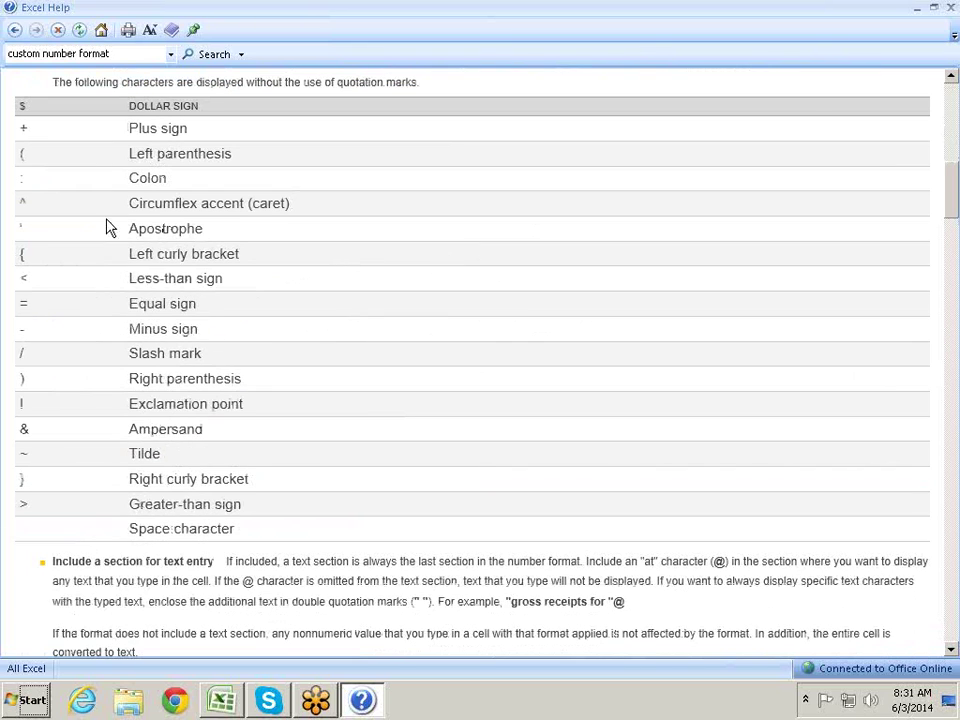
scroll(214, 154, "up", 6)
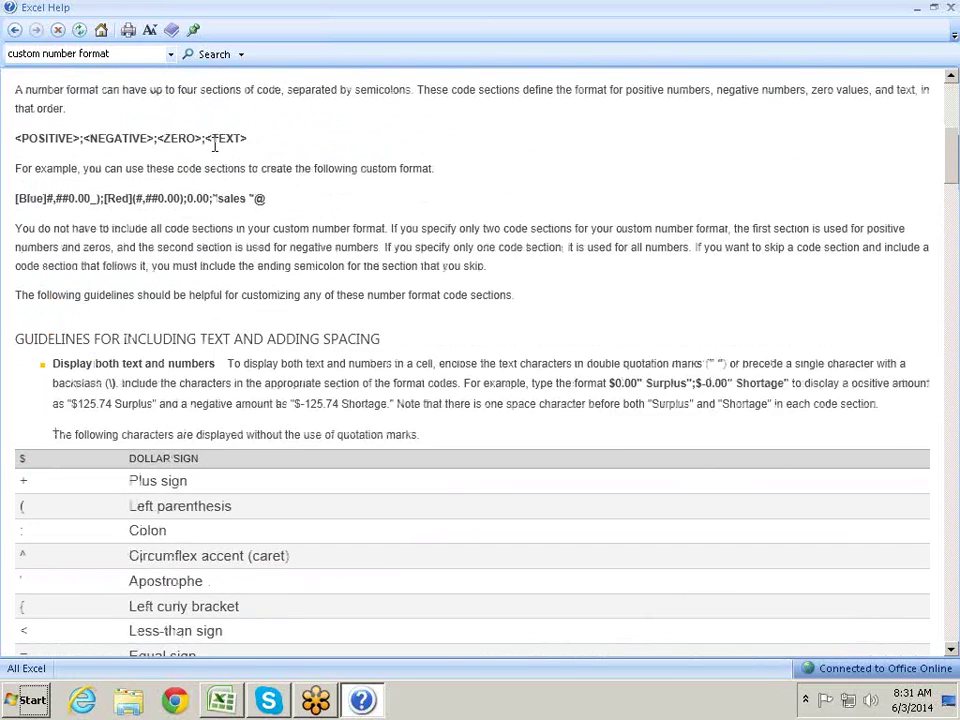
scroll(215, 152, "up", 2)
scroll(215, 150, "down", 8)
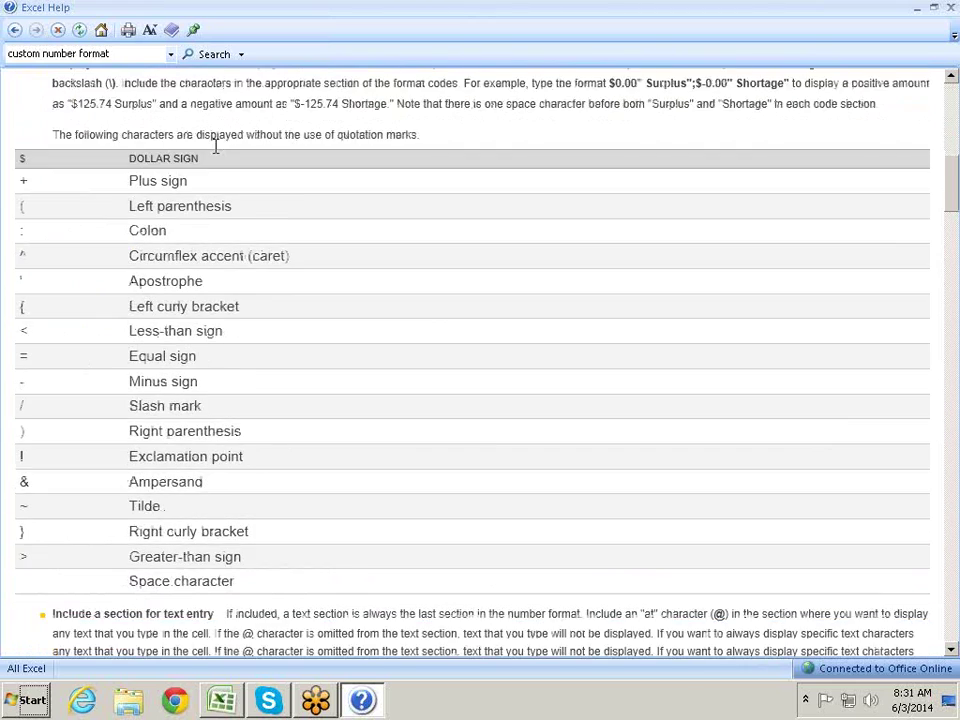
double_click(28, 130)
left_click_drag(31, 138, 28, 355)
left_click(31, 160)
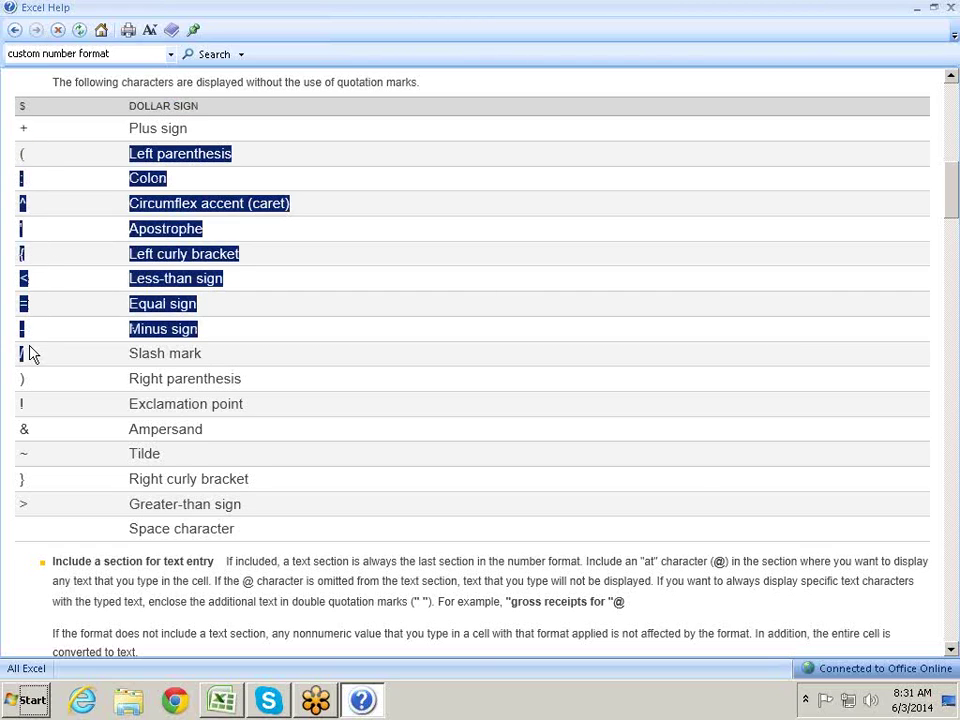
left_click(50, 370)
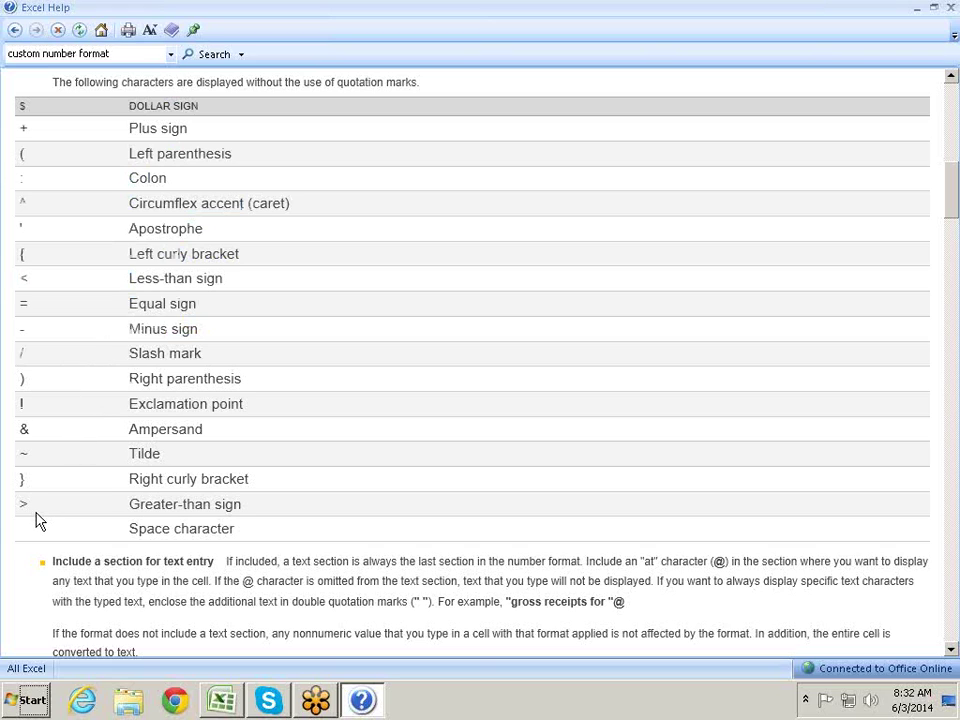
left_click_drag(28, 514, 36, 318)
left_click(49, 223)
Read the Excel Help descriptions of the 0, #, ? and period digit placeholders
scroll(72, 351, "down", 3)
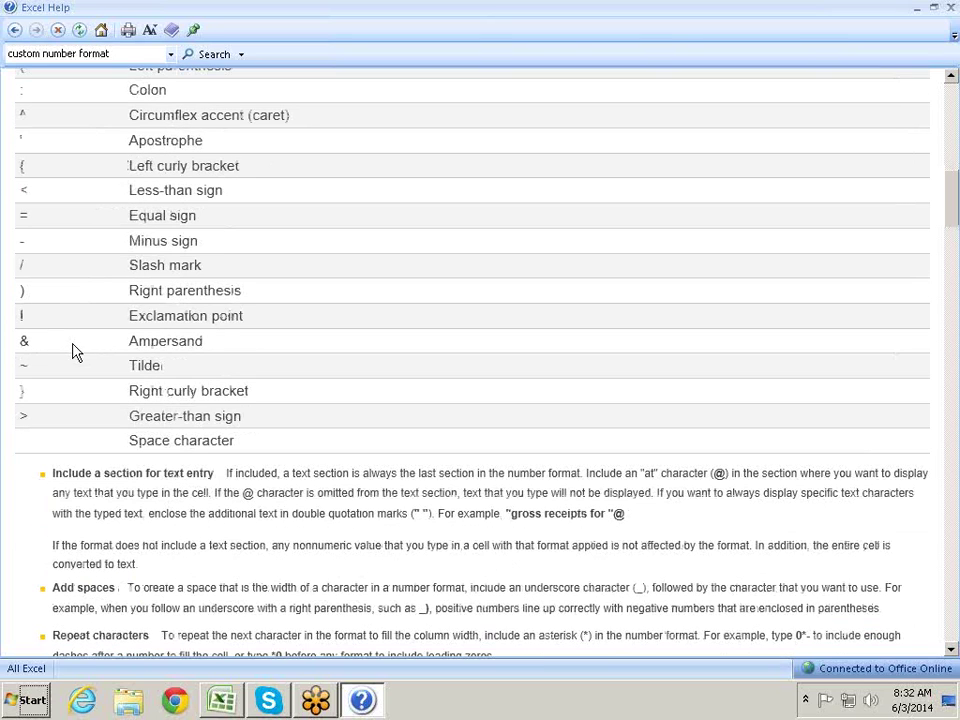
scroll(72, 351, "down", 3)
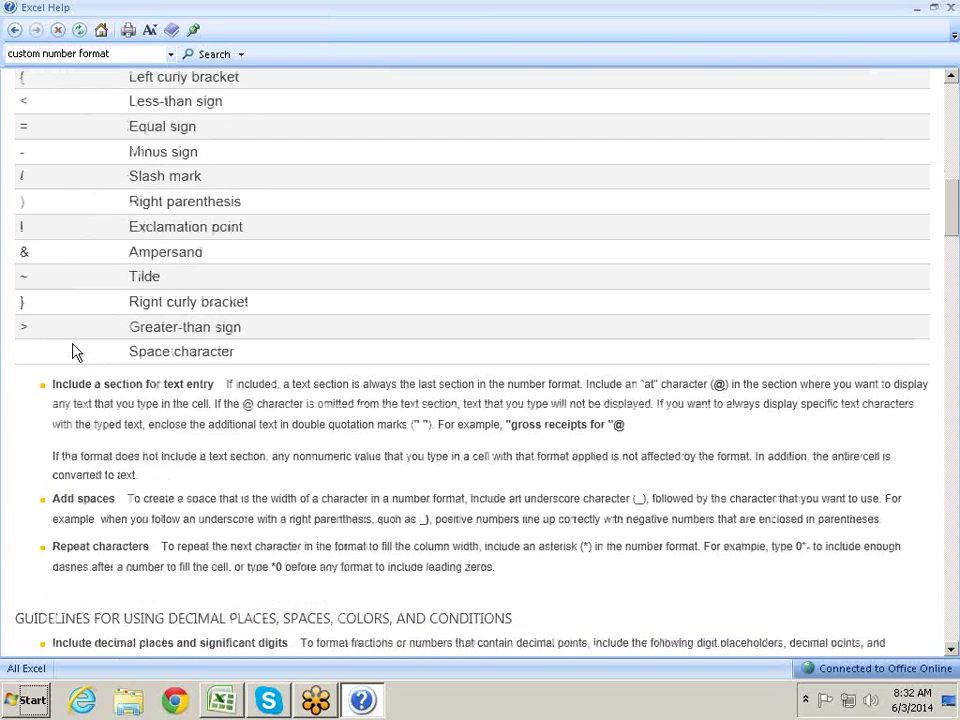
scroll(72, 351, "down", 12)
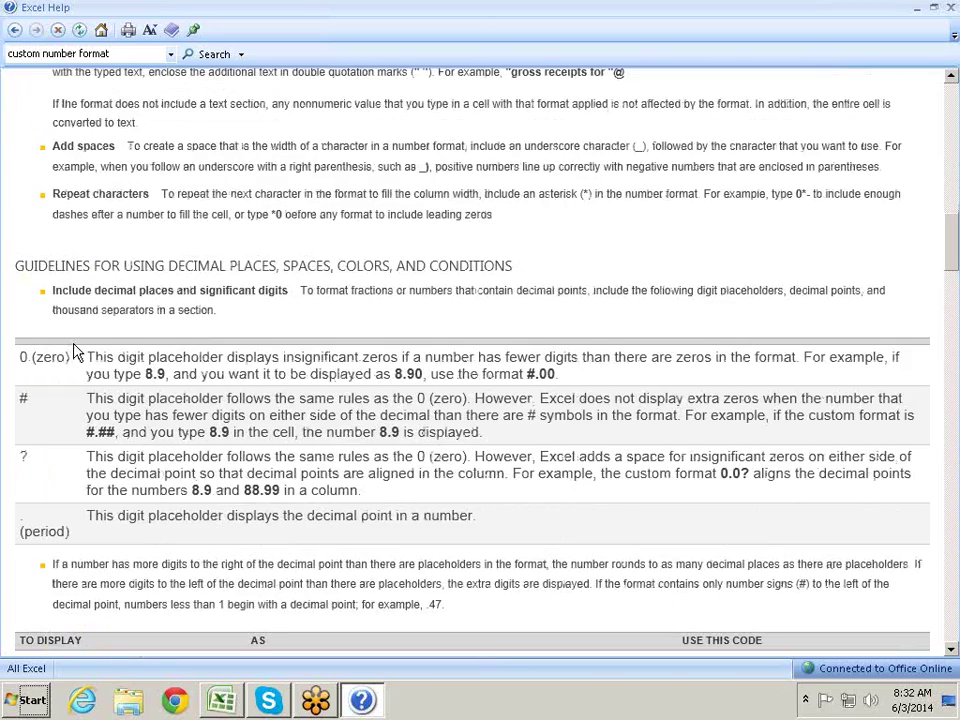
scroll(72, 364, "up", 6)
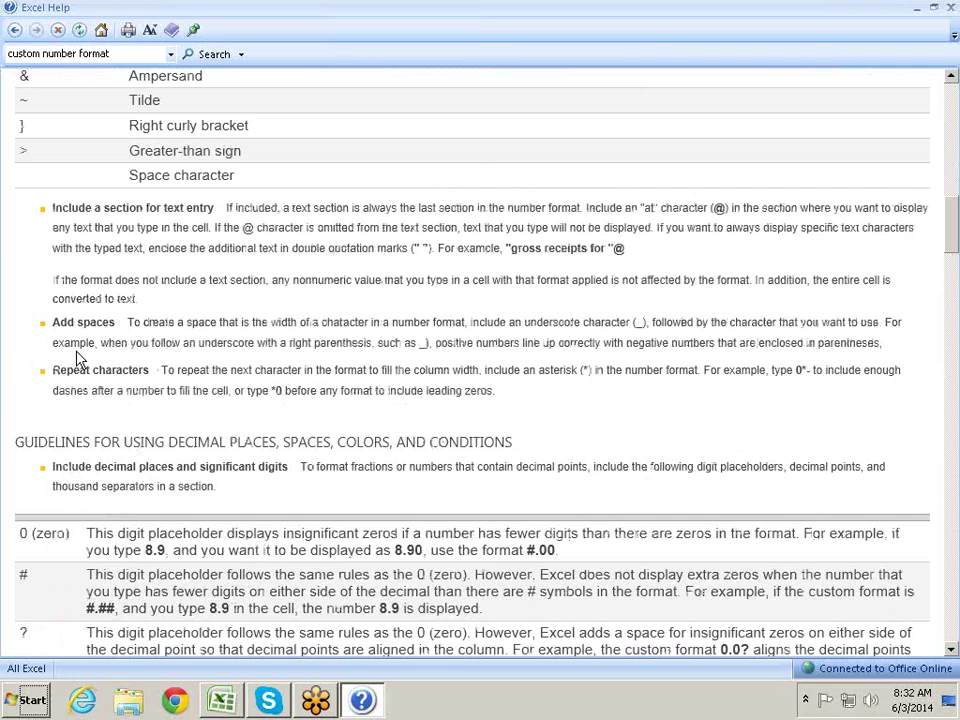
scroll(76, 360, "down", 6)
scroll(78, 358, "down", 6)
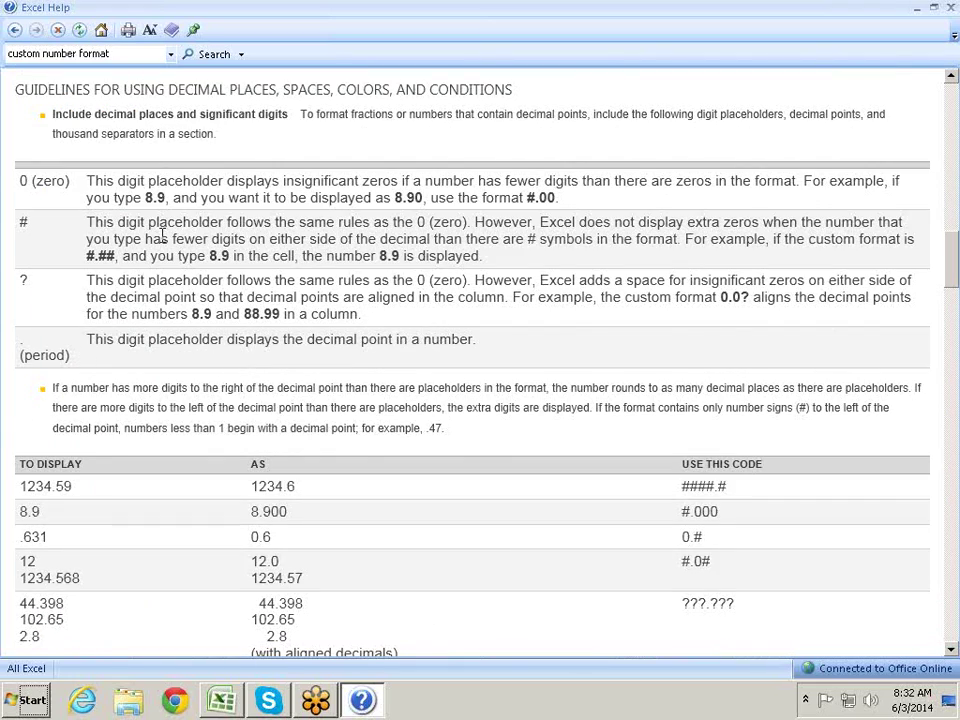
left_click_drag(36, 183, 380, 198)
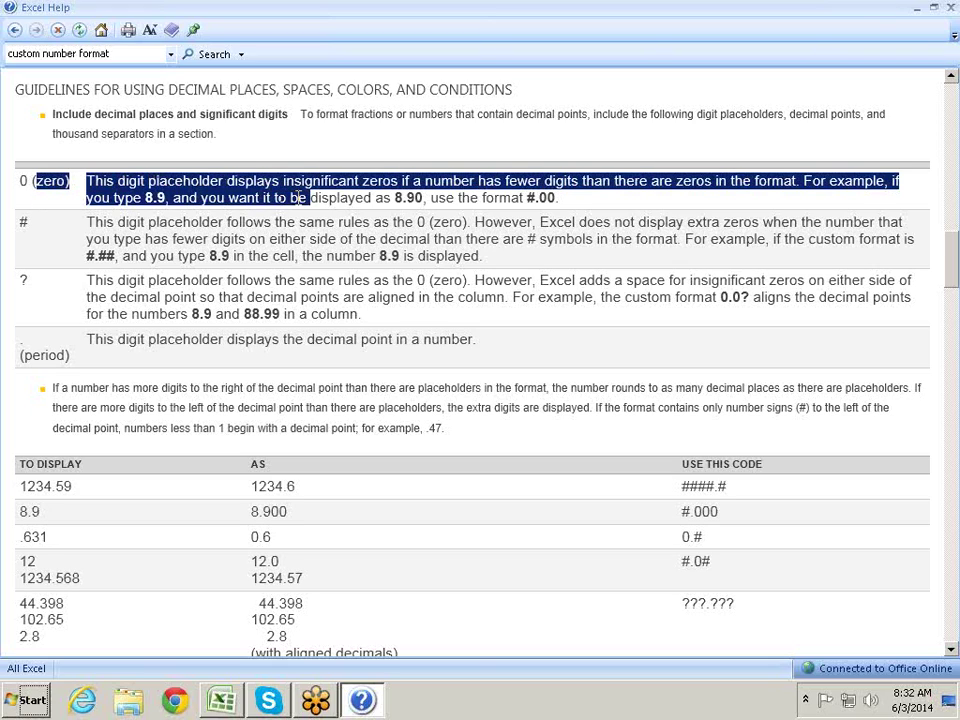
left_click(430, 215)
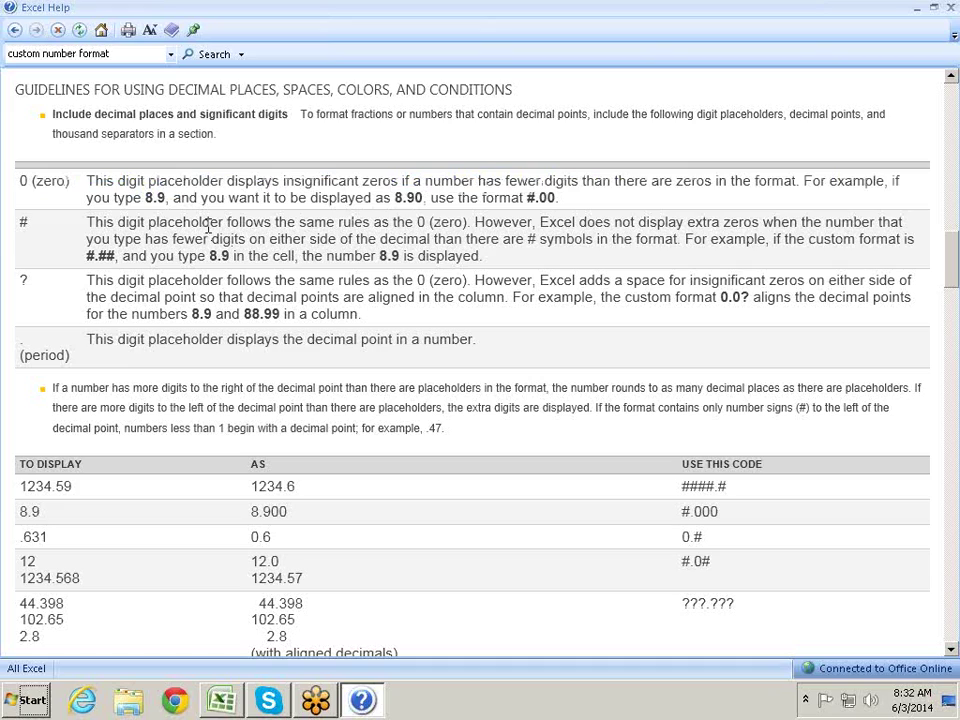
left_click_drag(87, 222, 226, 222)
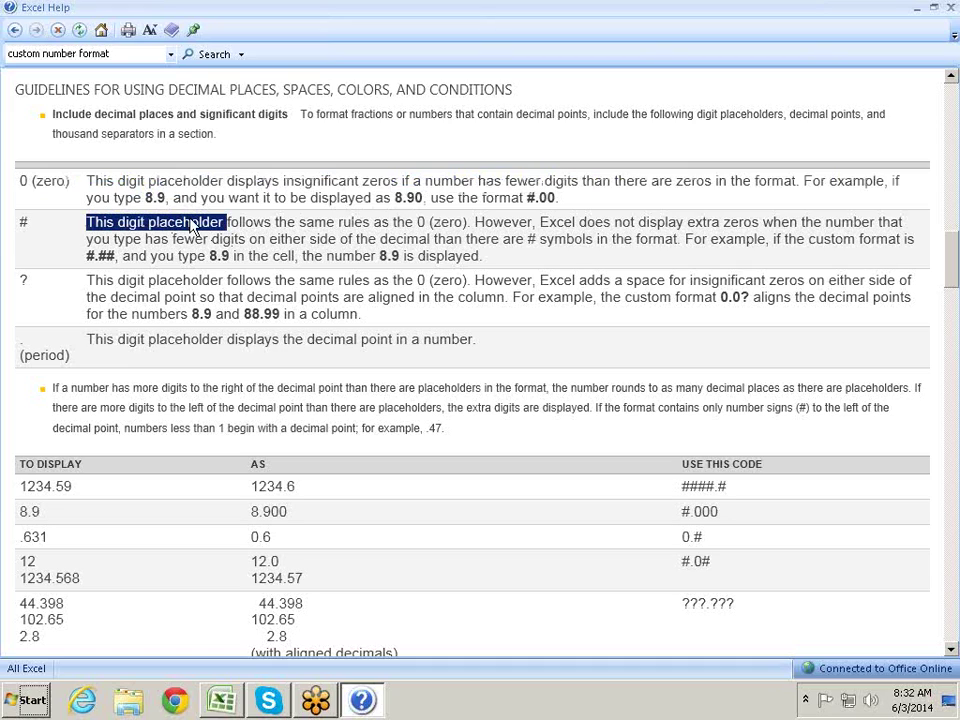
left_click_drag(87, 281, 189, 314)
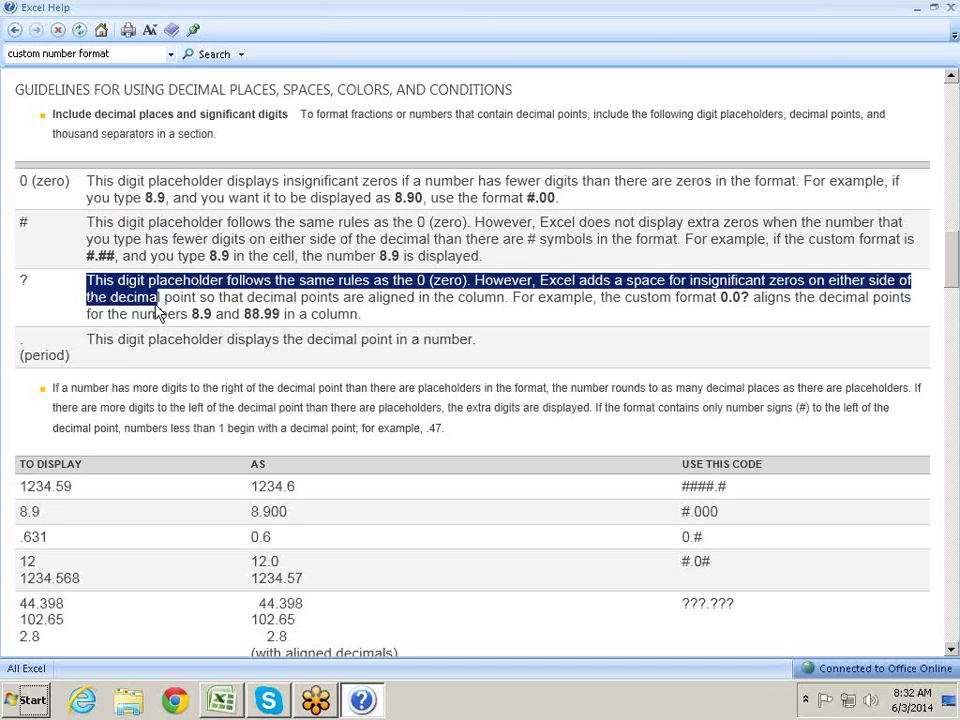
left_click(47, 279)
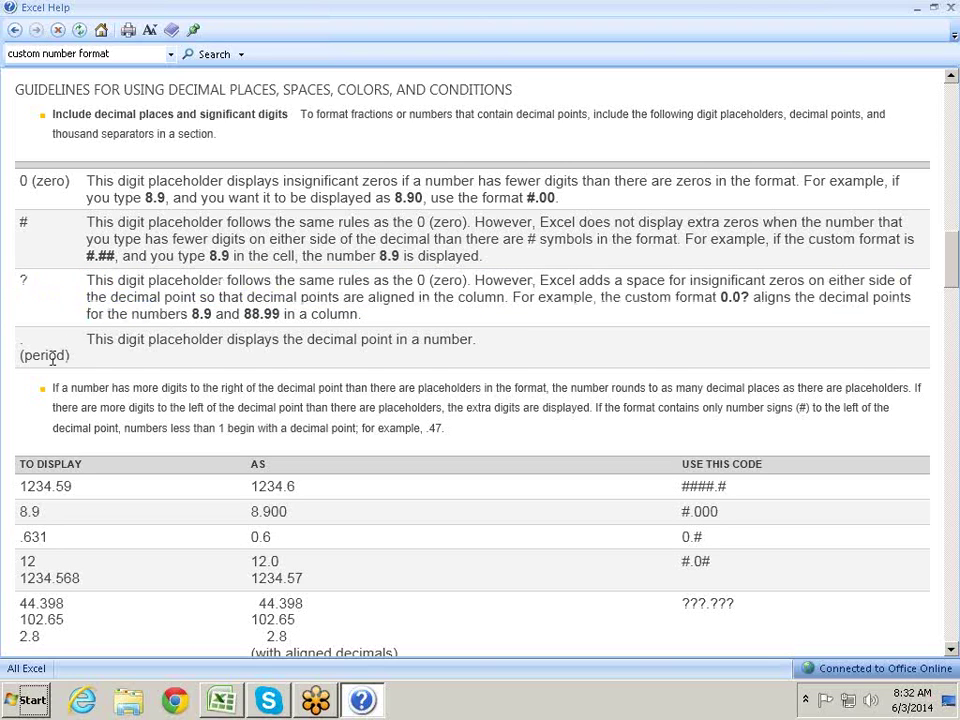
left_click_drag(20, 355, 115, 372)
scroll(225, 379, "down", 5)
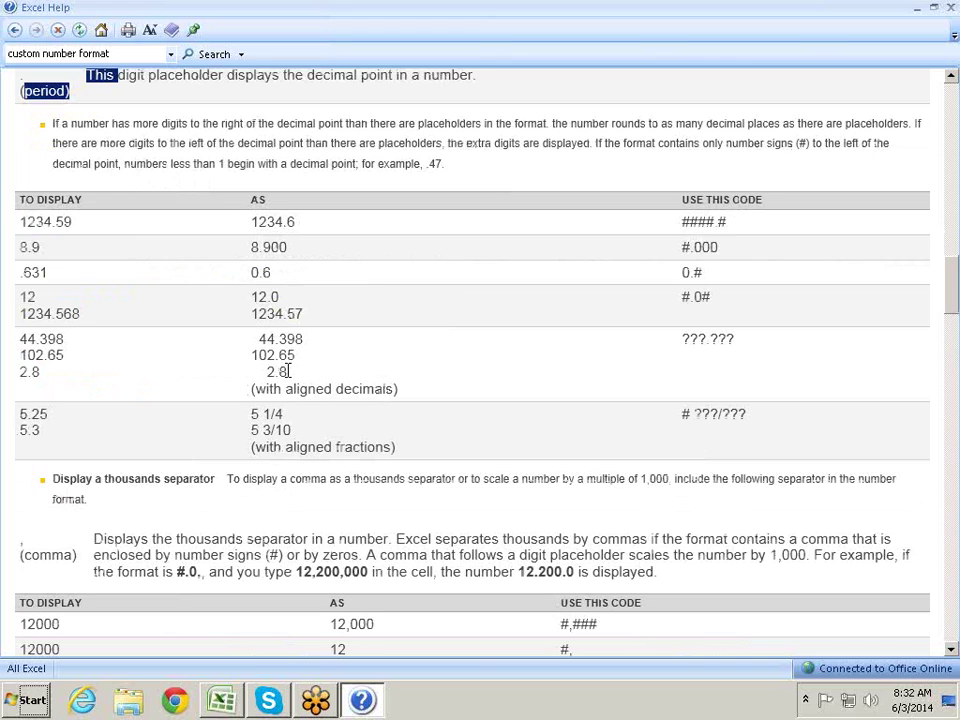
Study the example showing 1234.59 as 1234.6 with code ####.#, then return to Book1
left_click_drag(20, 222, 74, 226)
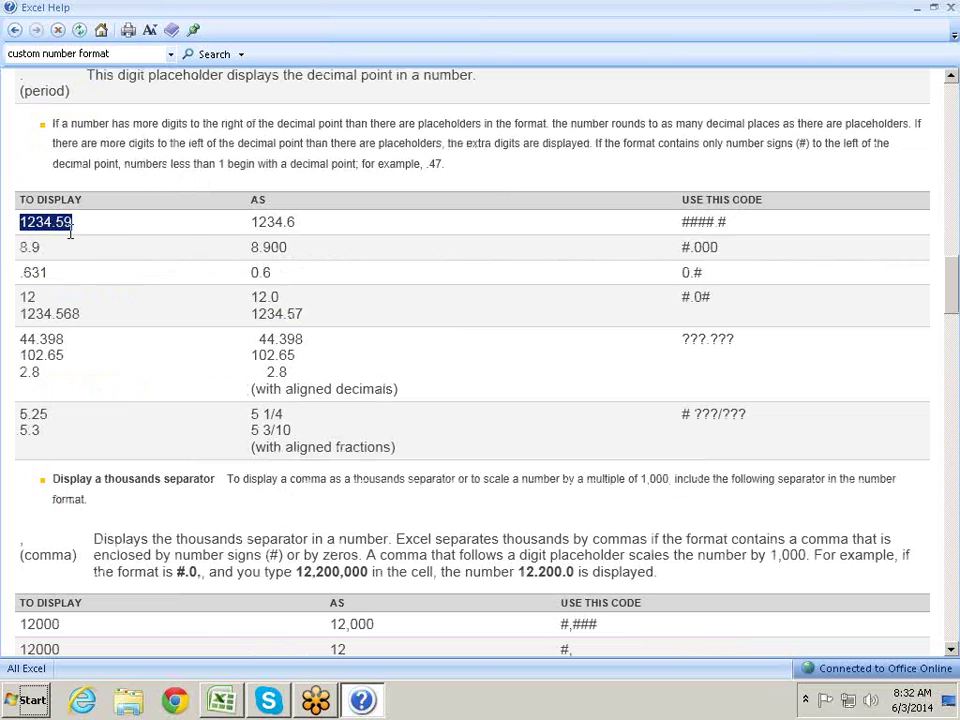
left_click(112, 238)
left_click_drag(253, 224, 291, 223)
left_click(306, 237)
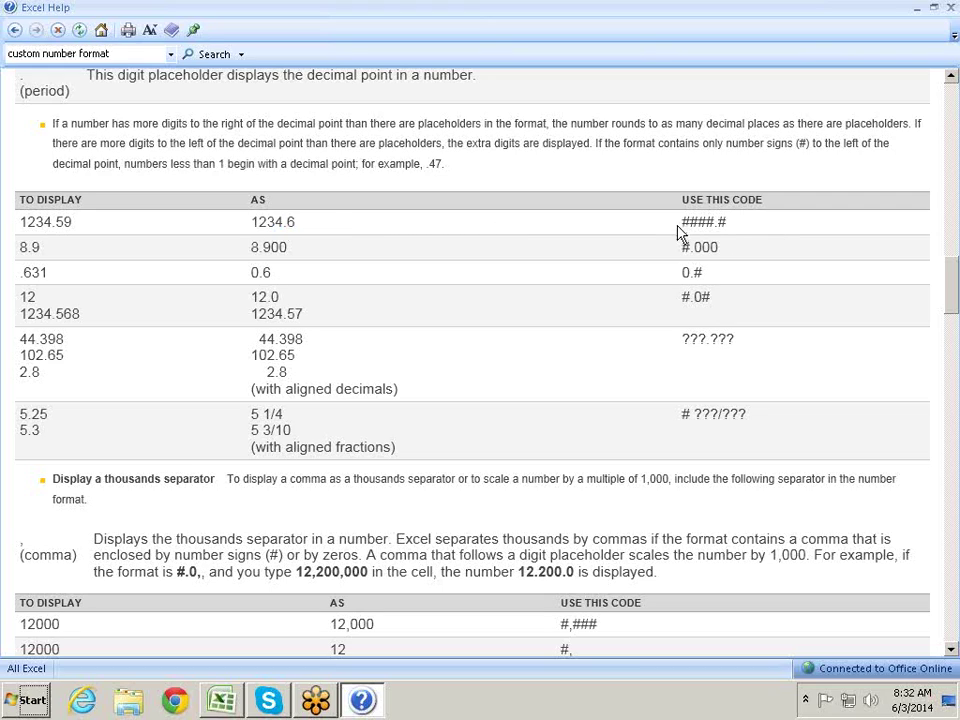
left_click_drag(681, 224, 710, 230)
left_click(726, 228)
key("alt+Tab")
Enter 12.356 in D2 and 12.368 in D3, then select both cells D2:D3
left_click(379, 204)
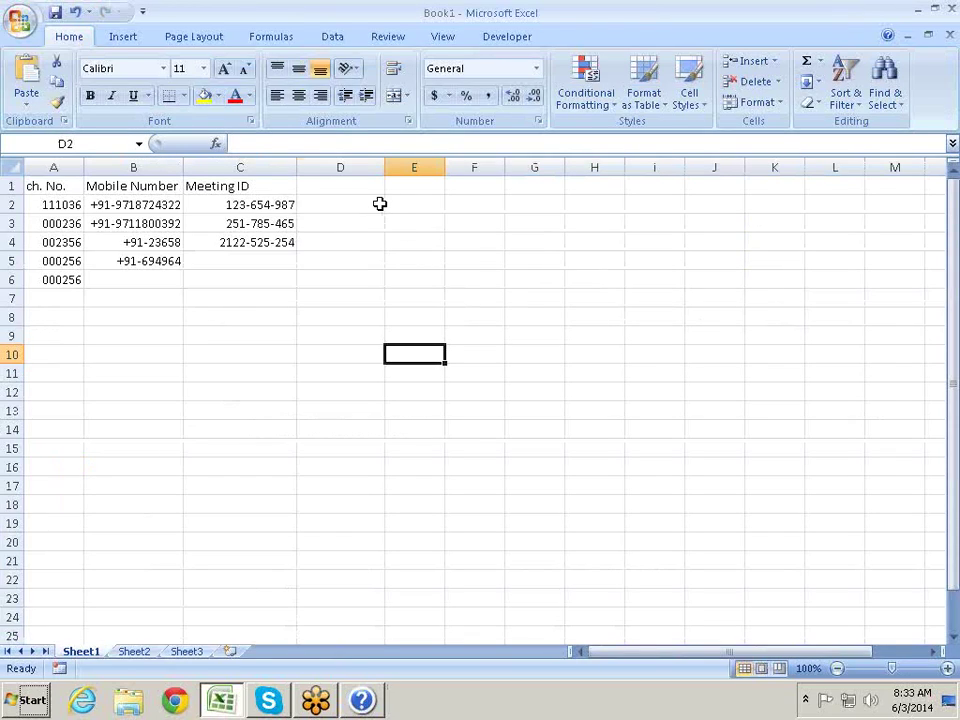
type("12")
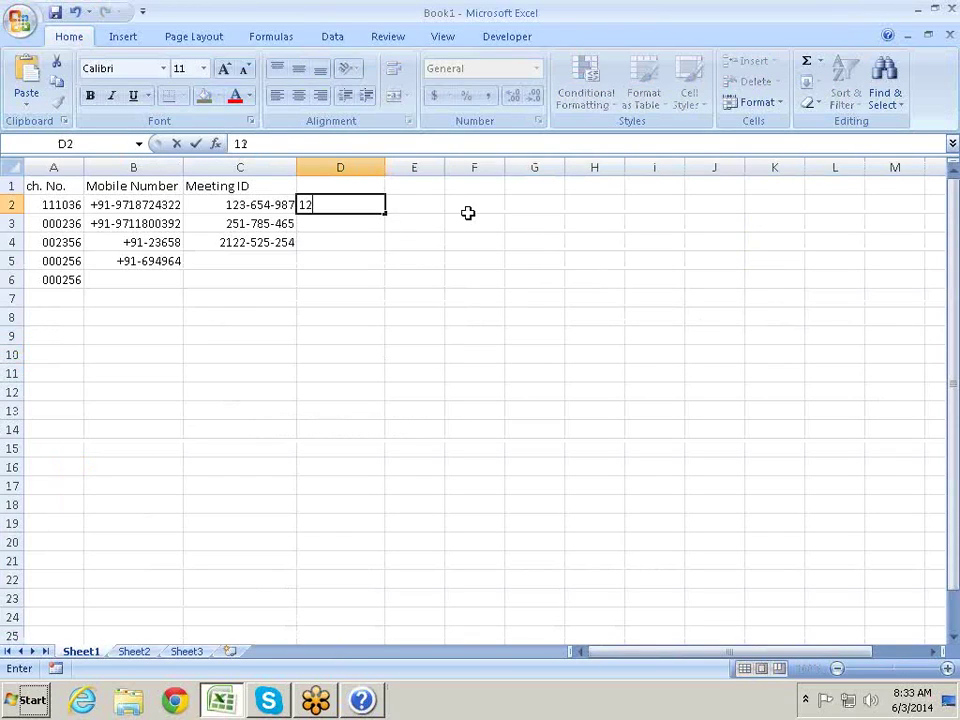
type(".356")
key("Return")
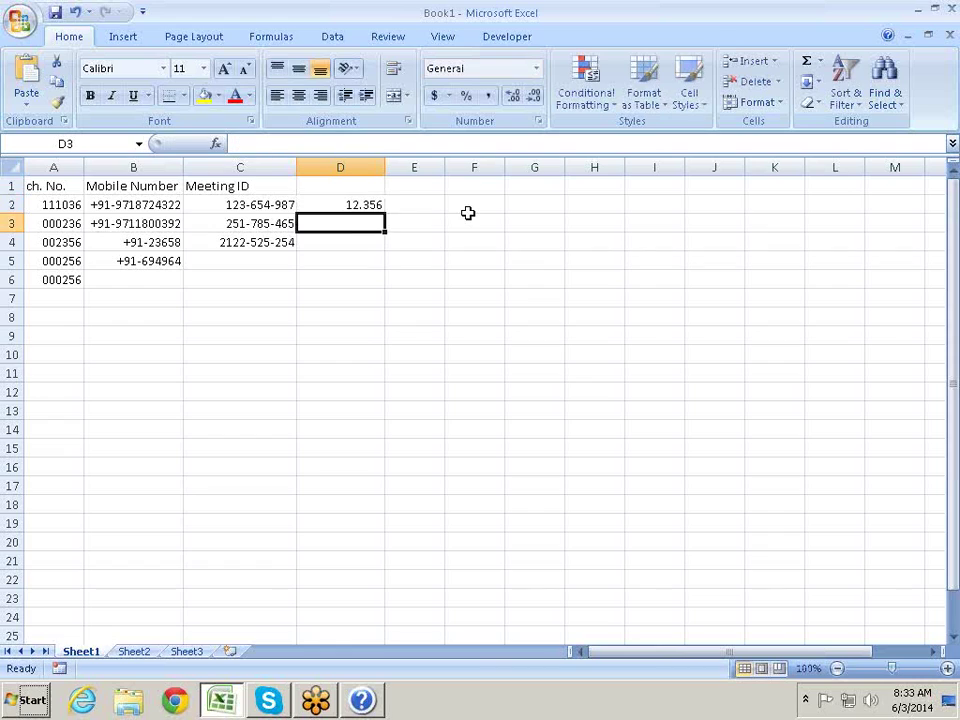
key("Up")
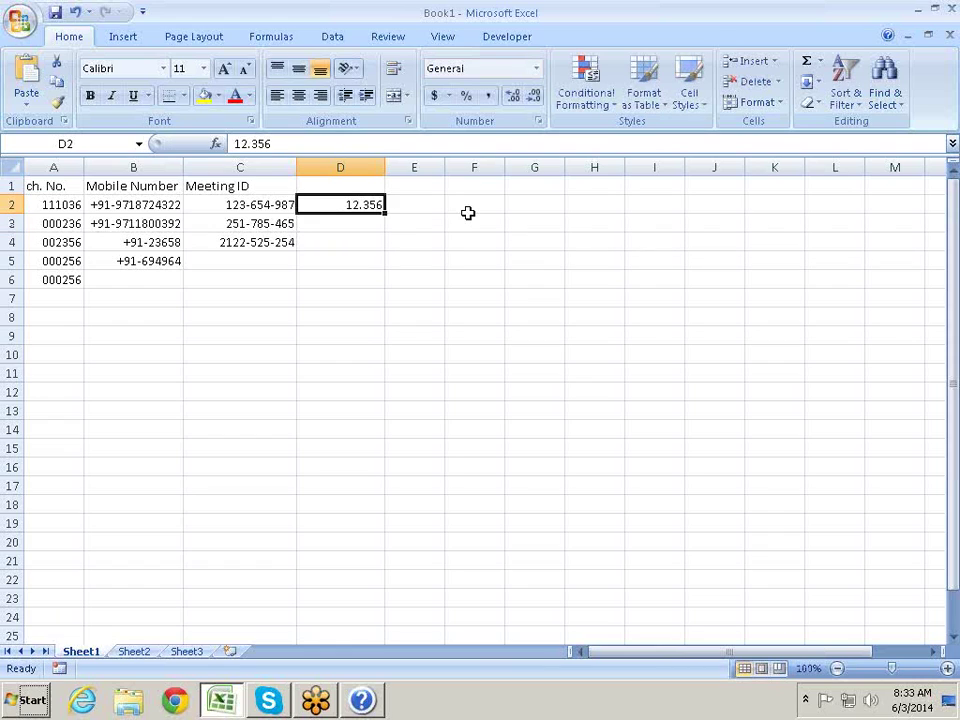
key("Down")
type("12")
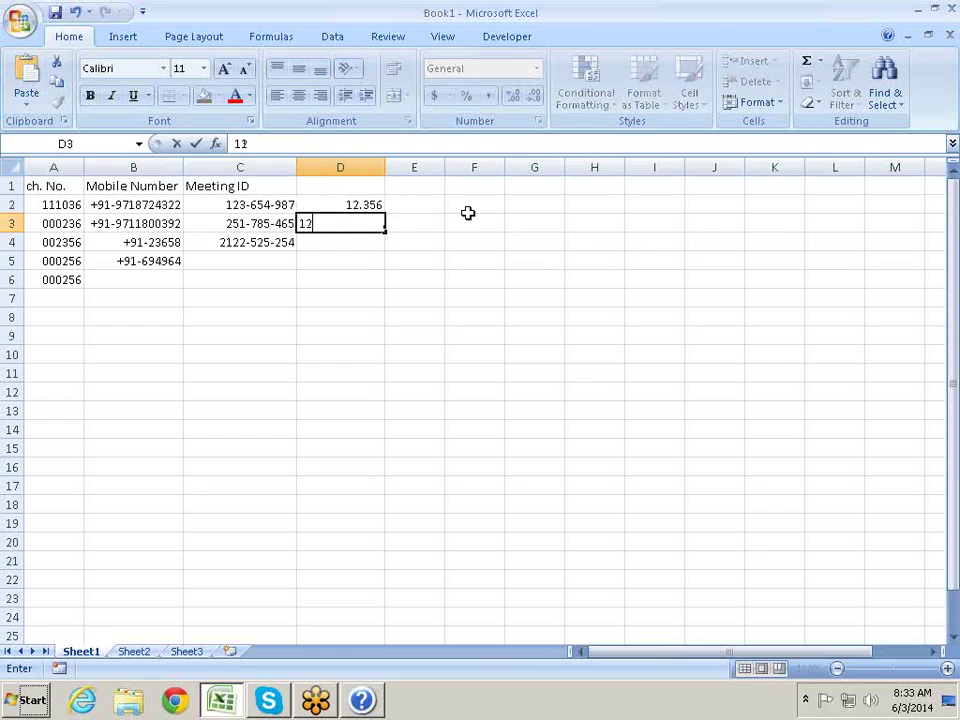
type(".36")
type("8")
key("Return")
key("Up")
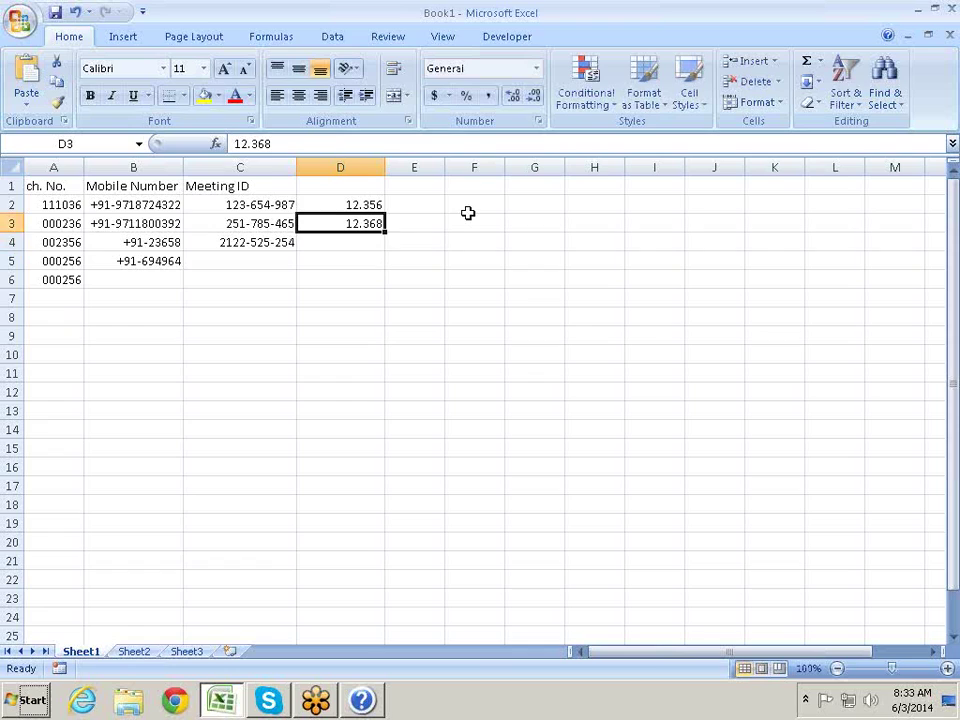
key("Up")
key("shift+Down")
In Format Cells for D2:D3, choose Custom and replace the 000000 code with #
key("ctrl+1")
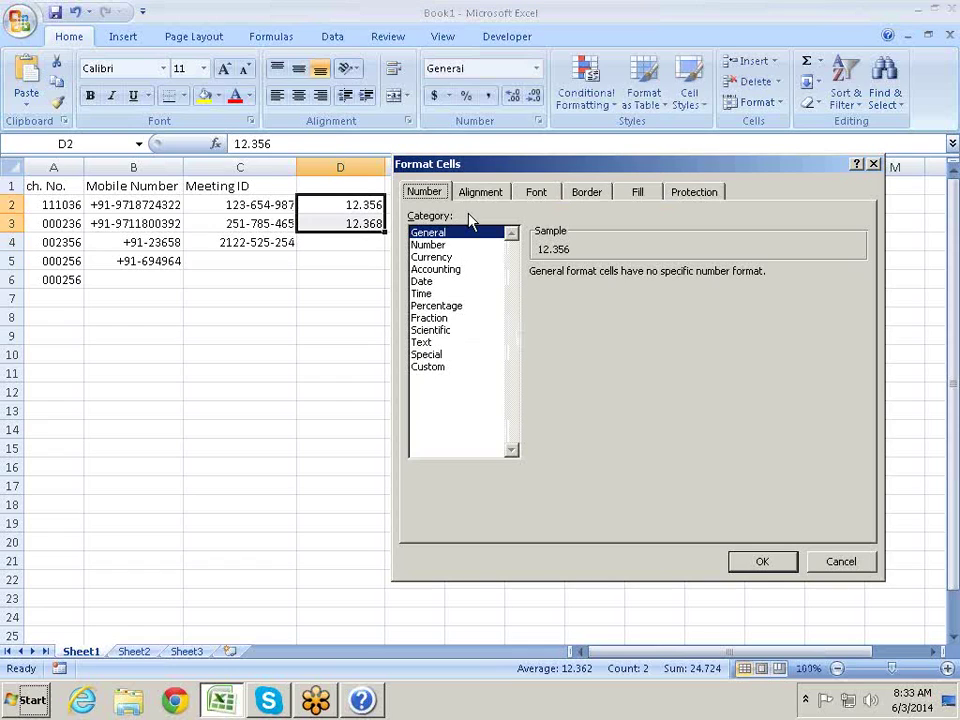
left_click(427, 355)
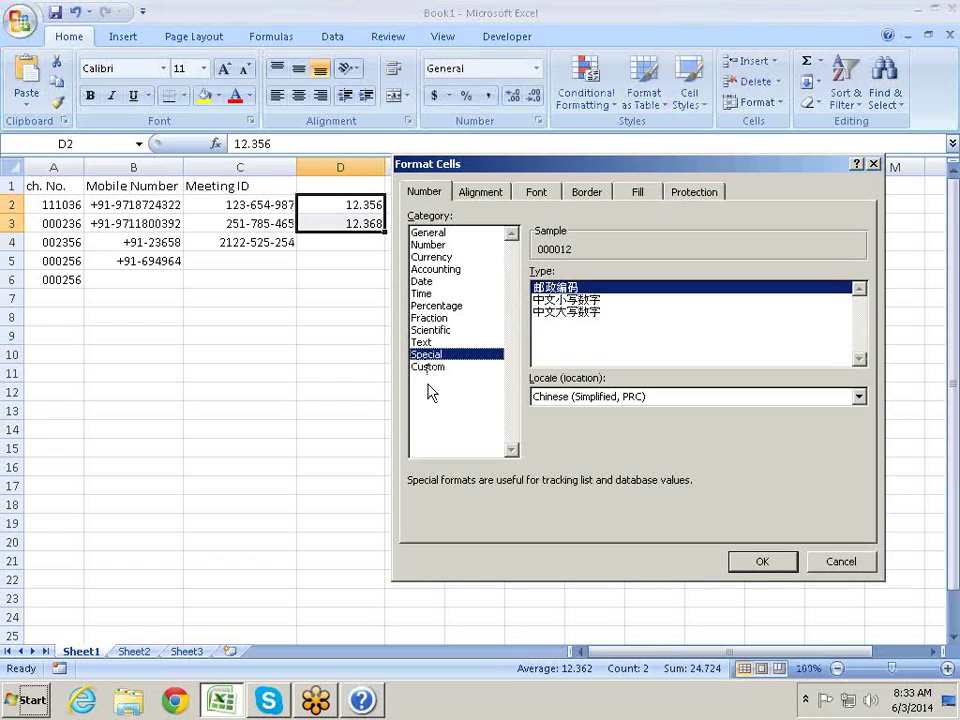
left_click(430, 366)
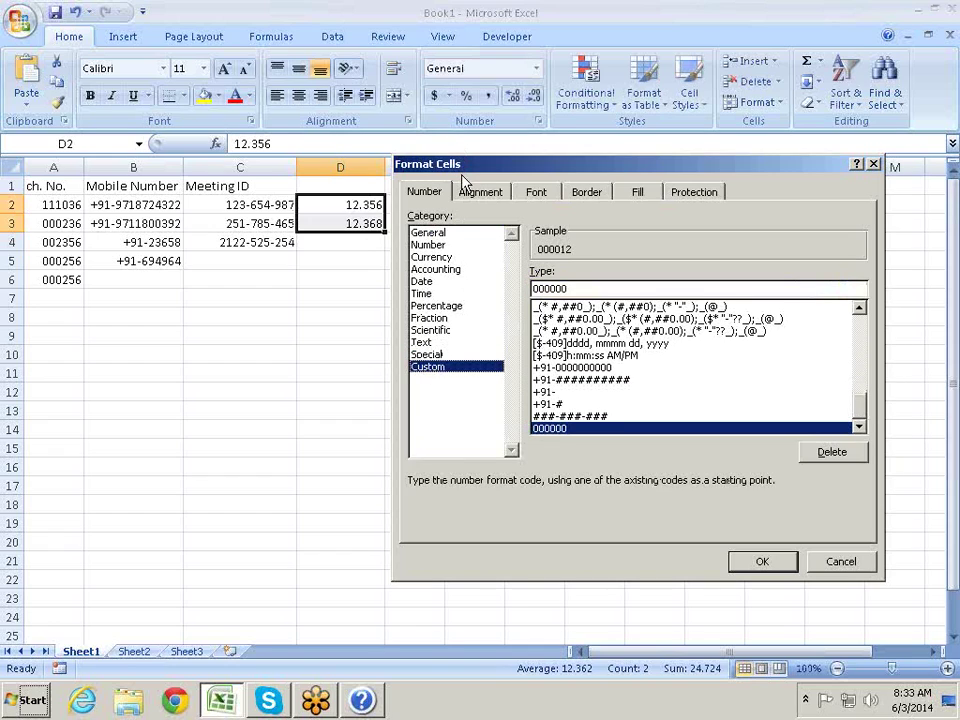
left_click_drag(463, 170, 498, 169)
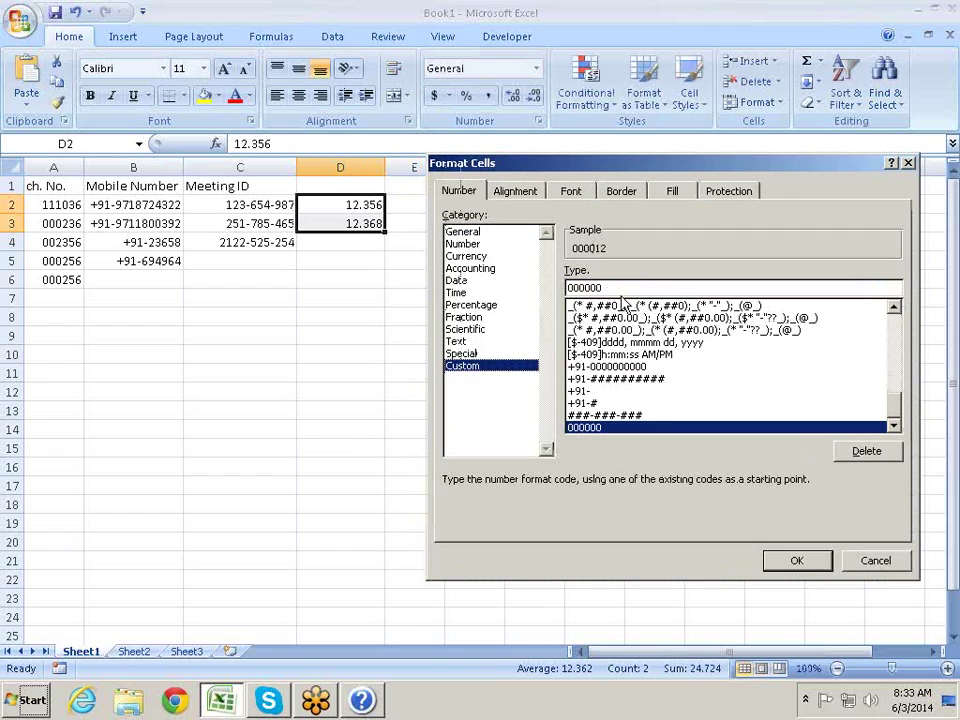
double_click(600, 288)
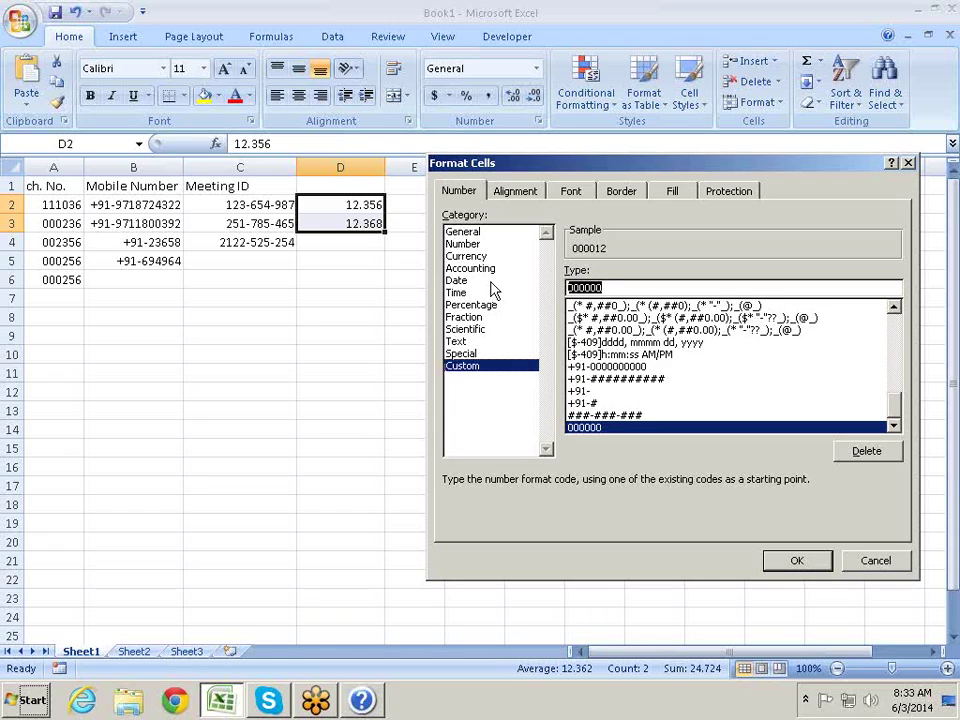
type("#.#")
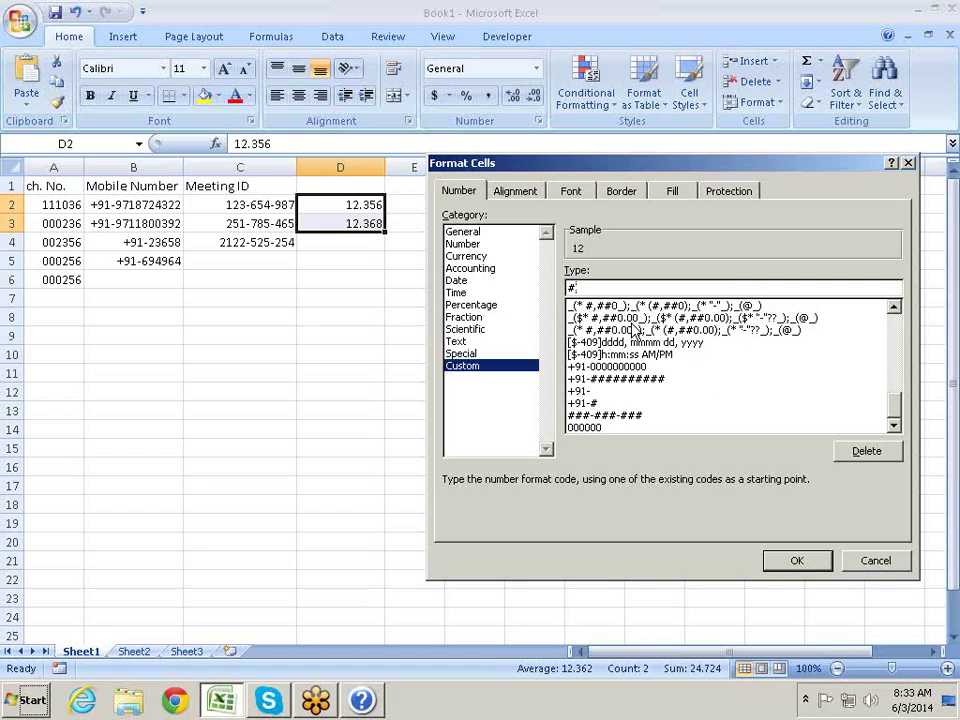
Try format #.# on D2:D3, then use #.##### so they show 12.356 and 12.368
type(".")
type("#")
key("Return")
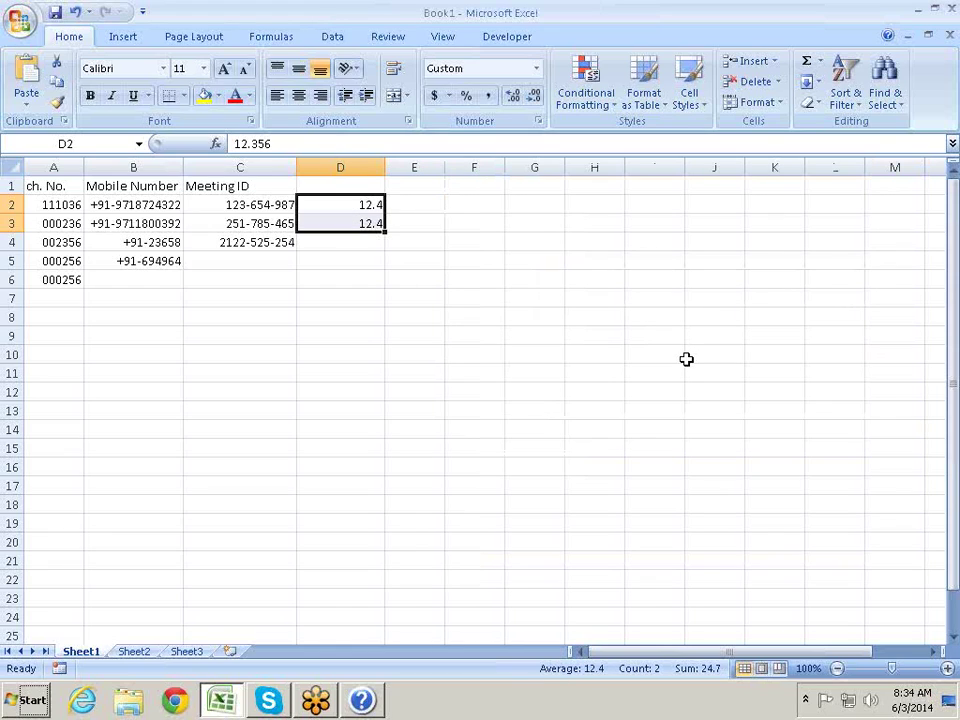
key("ctrl+1")
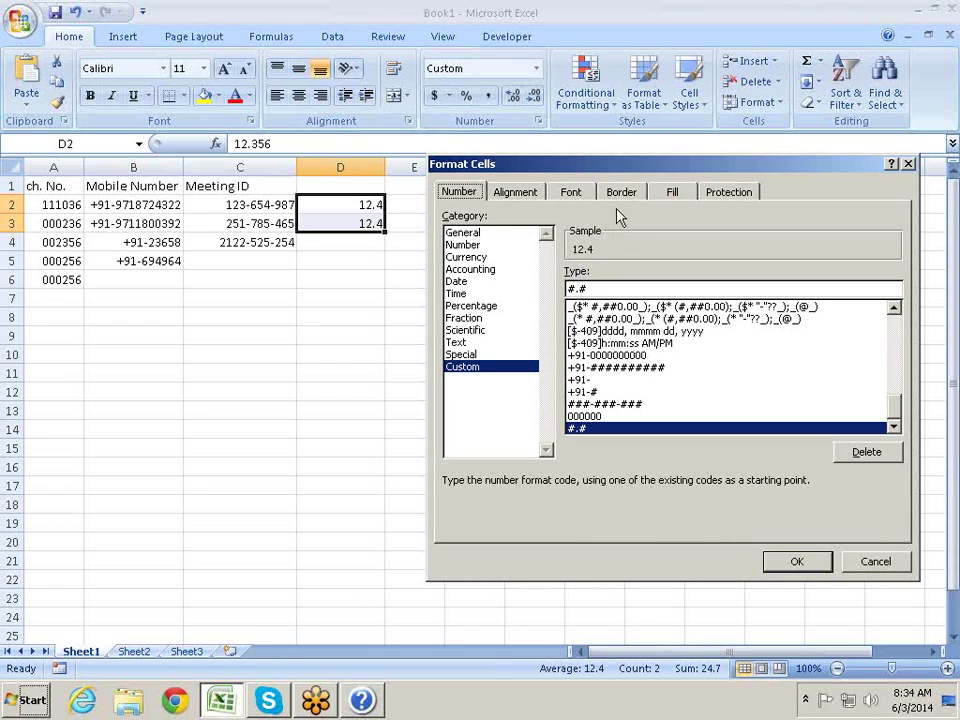
left_click_drag(591, 165, 618, 138)
type(".")
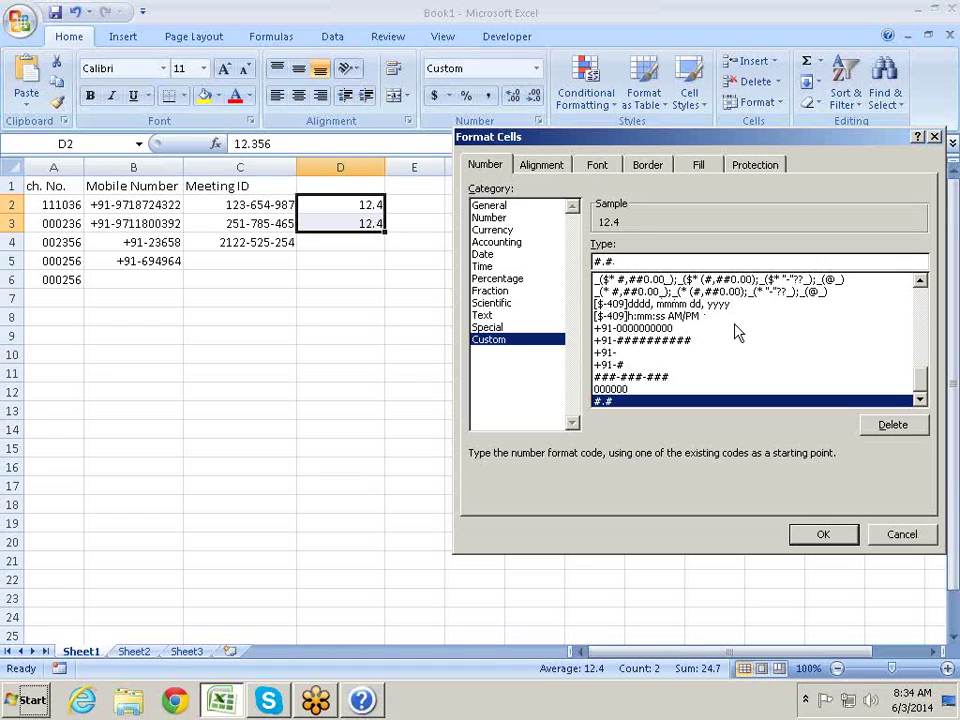
type("#")
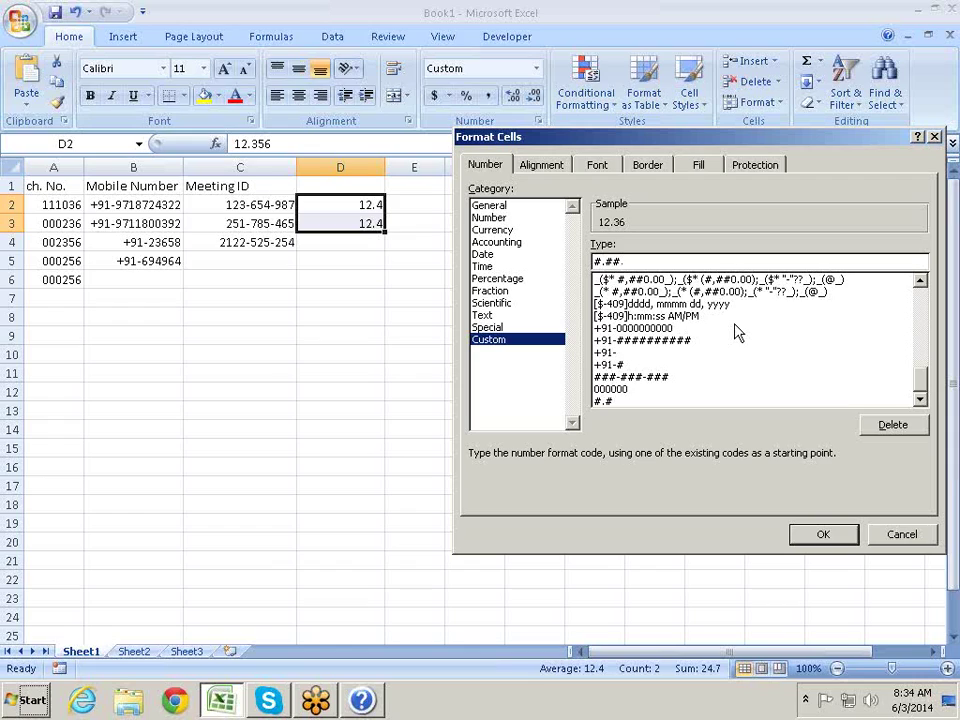
type("###")
left_click(811, 542)
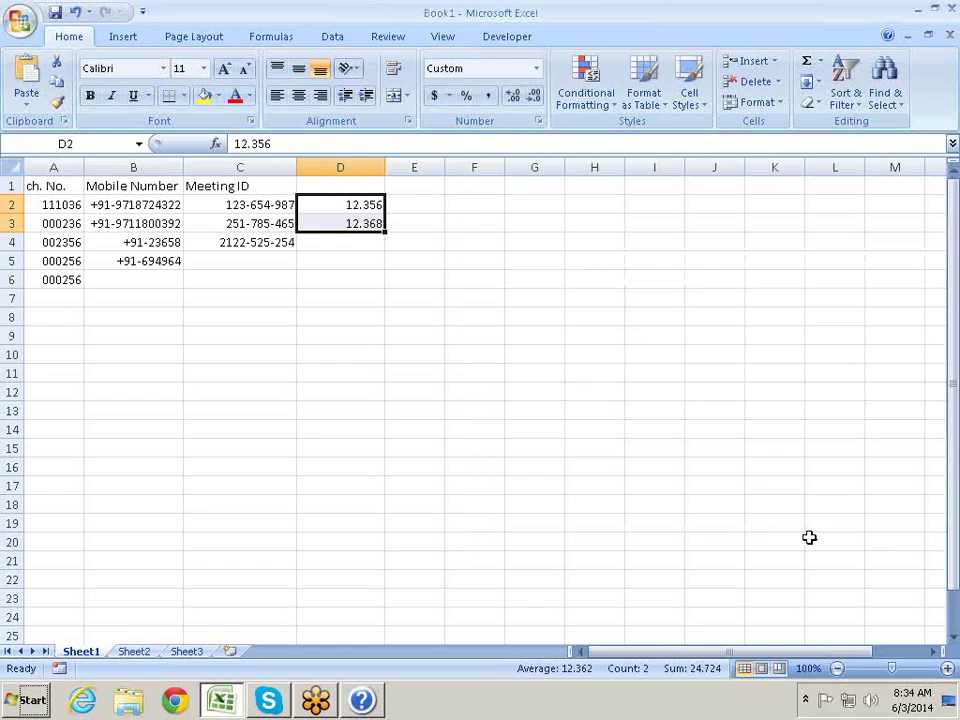
key("ctrl+1")
left_click(668, 262)
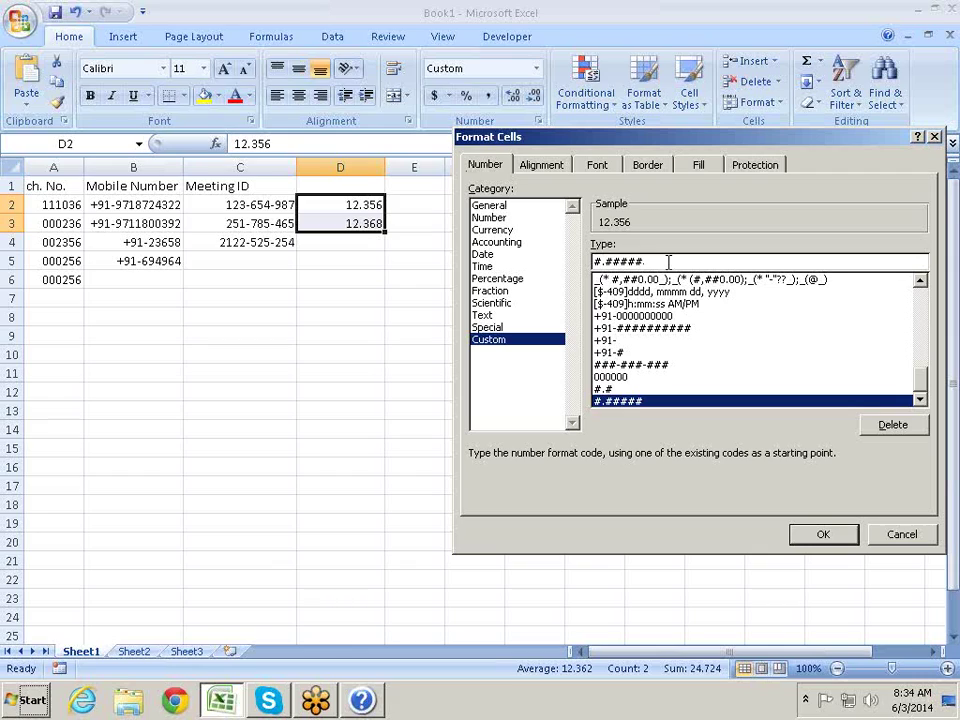
key("BackSpace")
type("0")
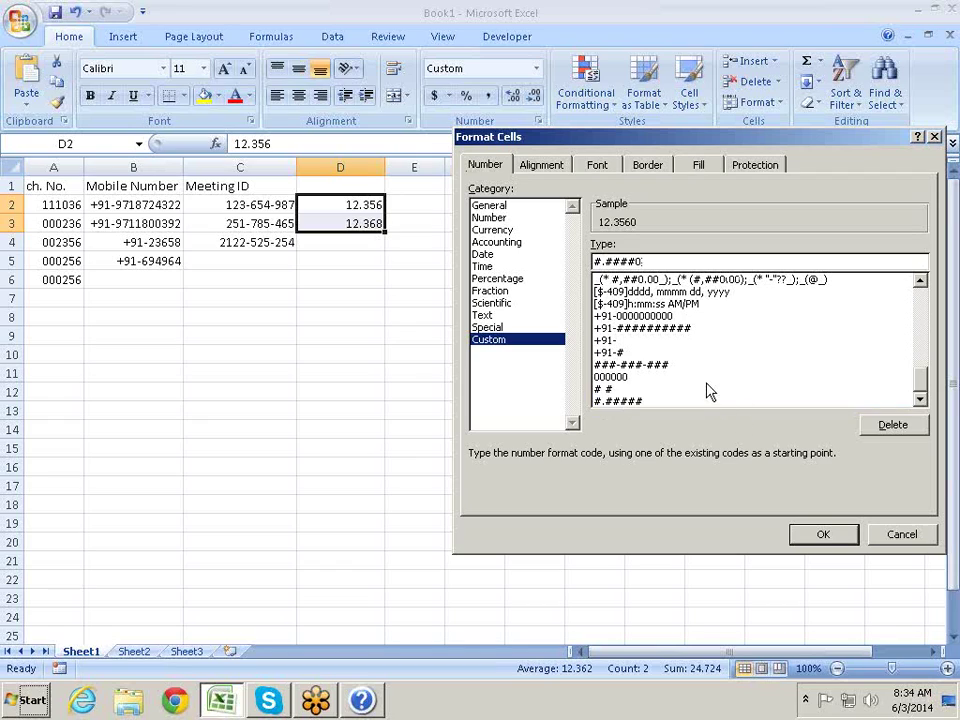
left_click(822, 534)
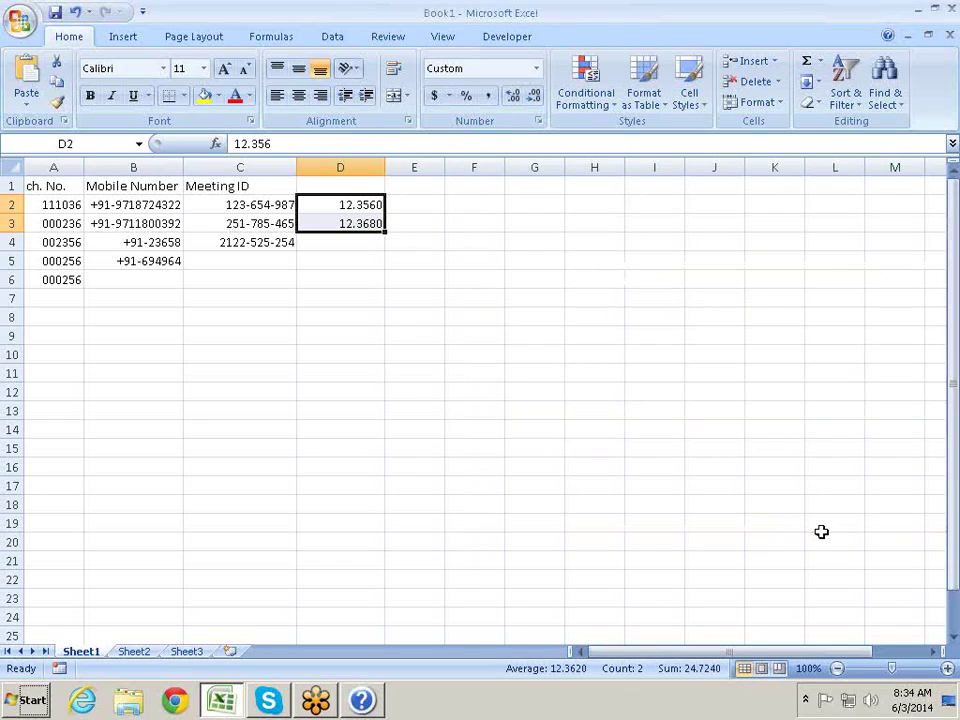
key("ctrl+1")
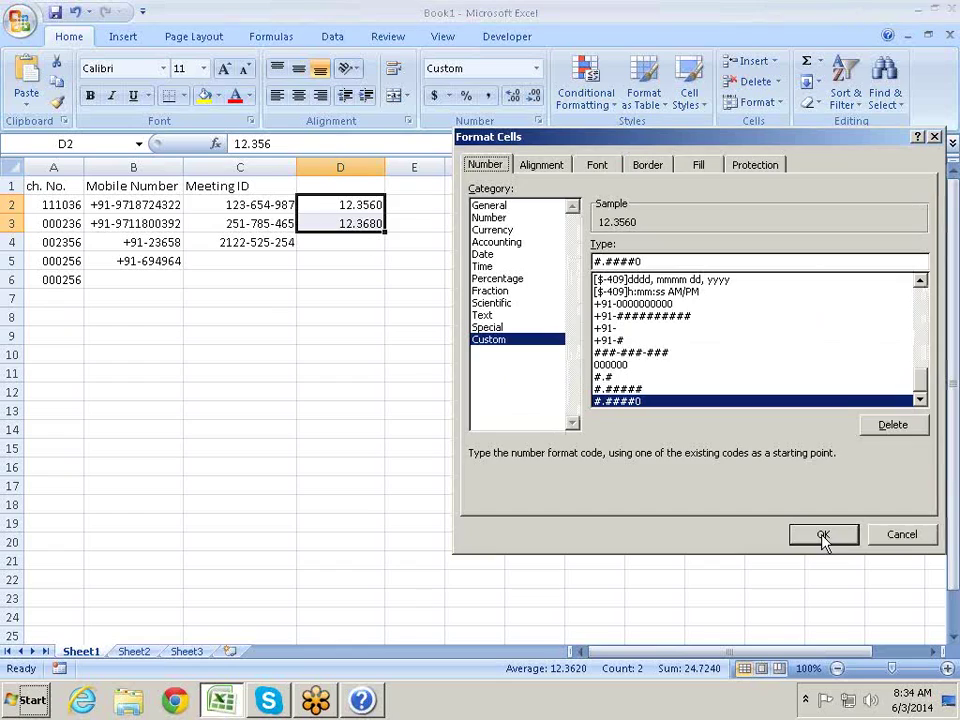
double_click(645, 262)
left_click(650, 262)
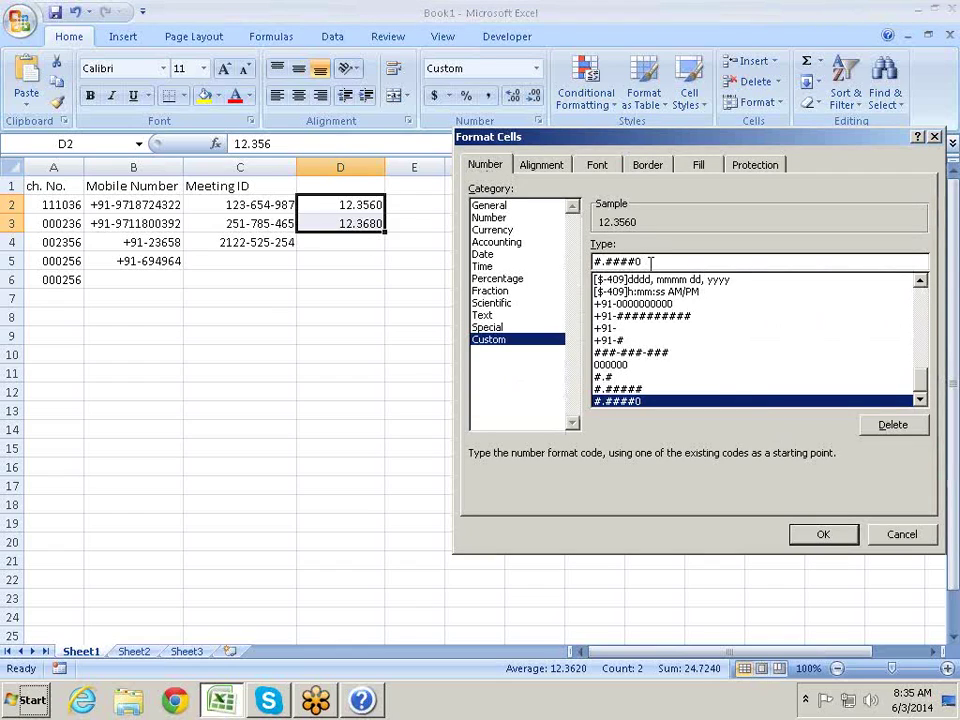
left_click_drag(650, 262, 614, 261)
left_click(648, 262)
type(";")
key("BackSpace")
key("BackSpace")
key("BackSpace")
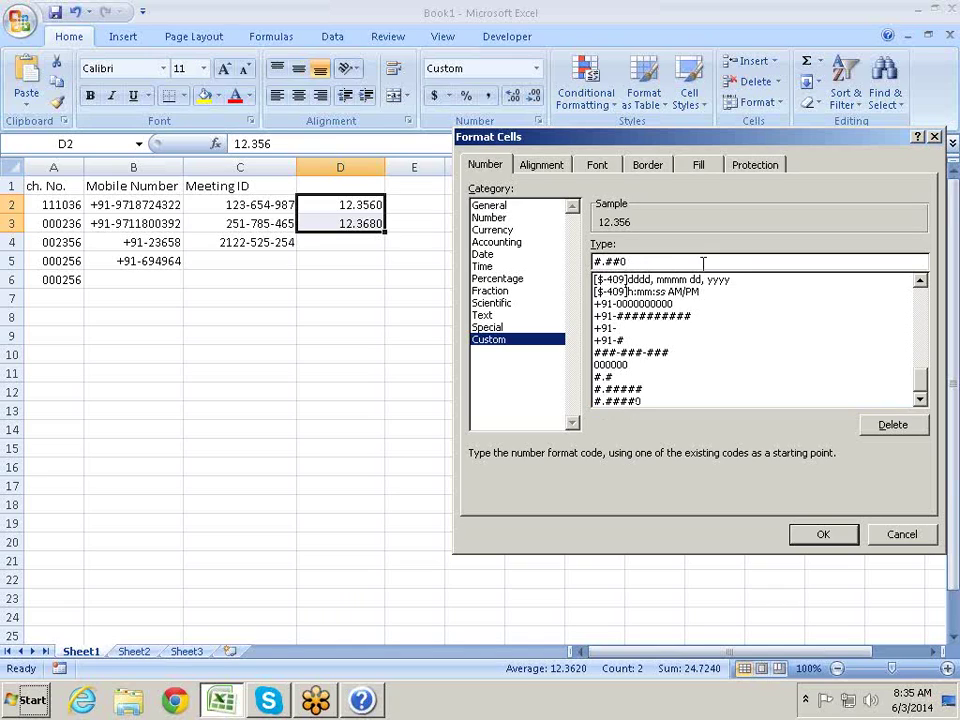
key("BackSpace")
key("Return")
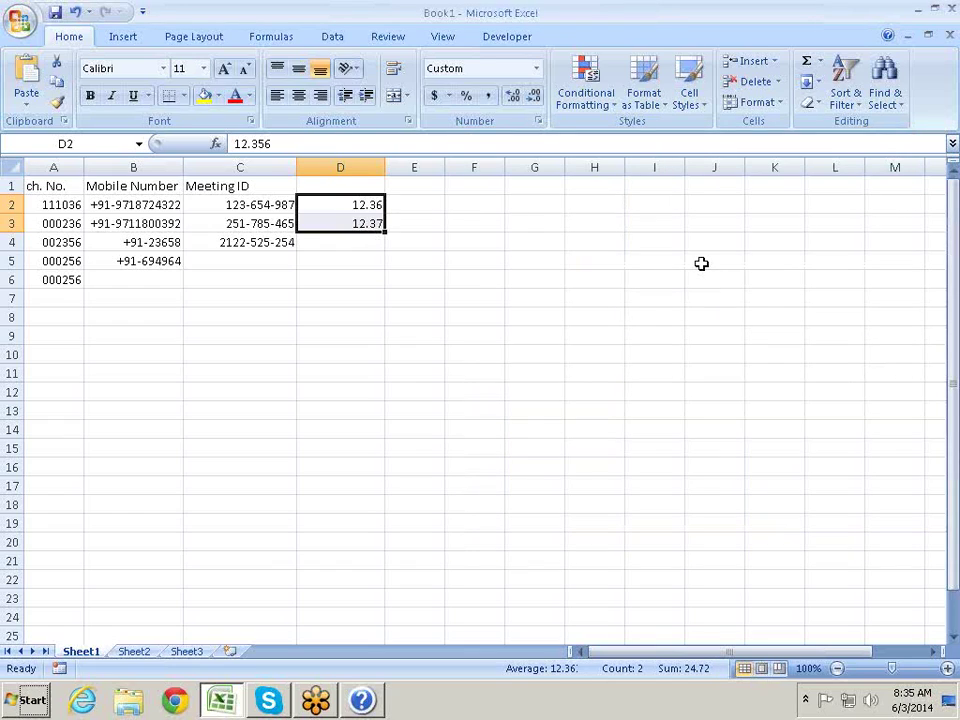
key("ctrl+1")
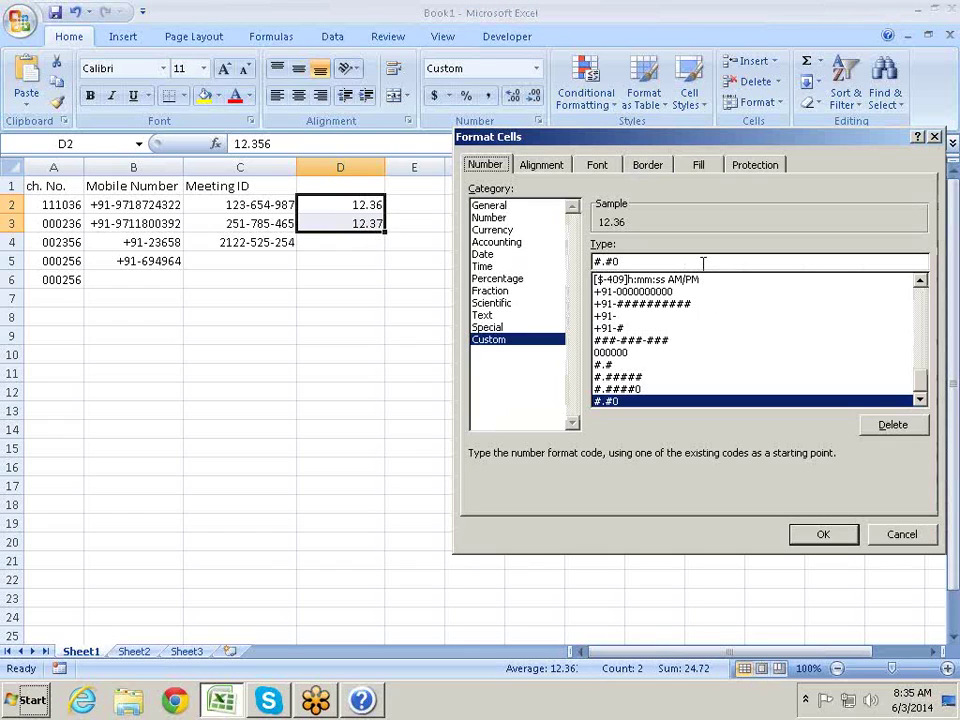
left_click(703, 262)
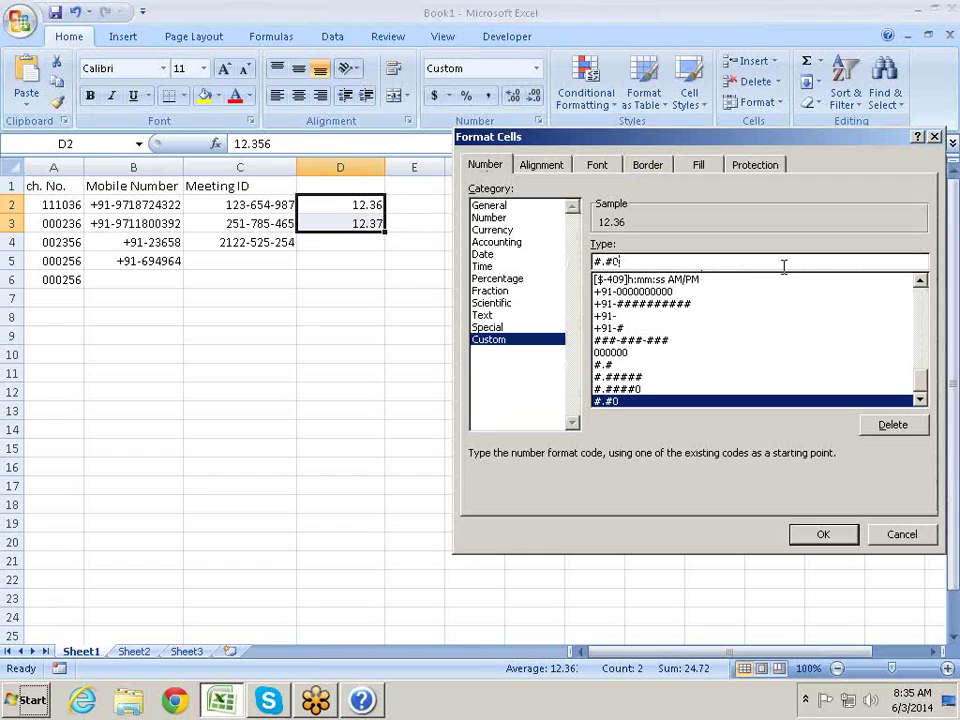
key("BackSpace")
type("###")
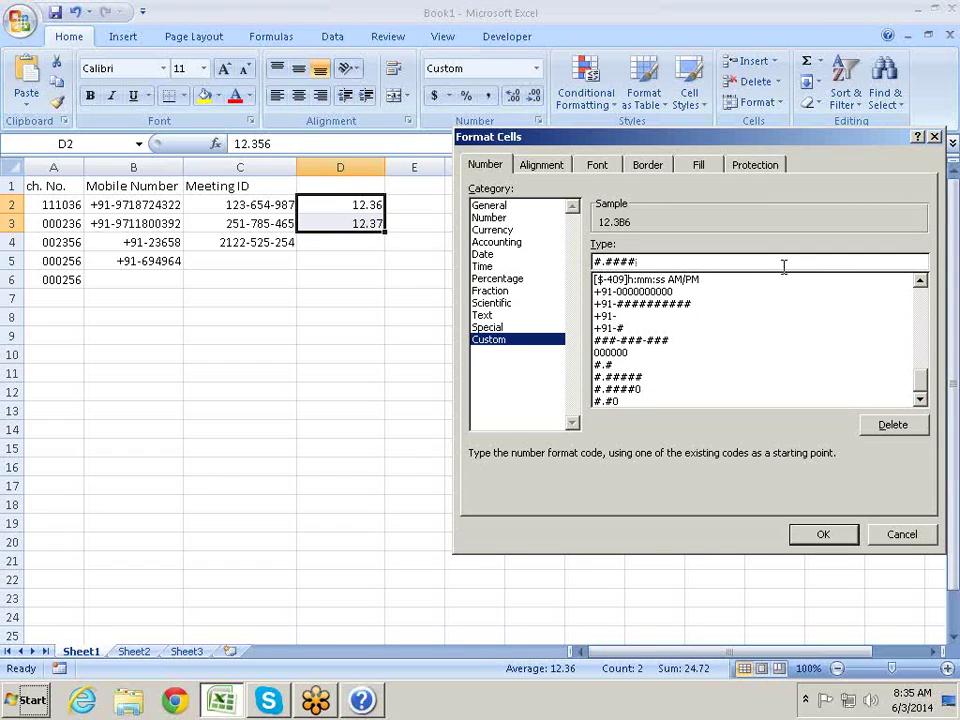
type("3")
key("BackSpace")
type("#")
left_click(824, 537)
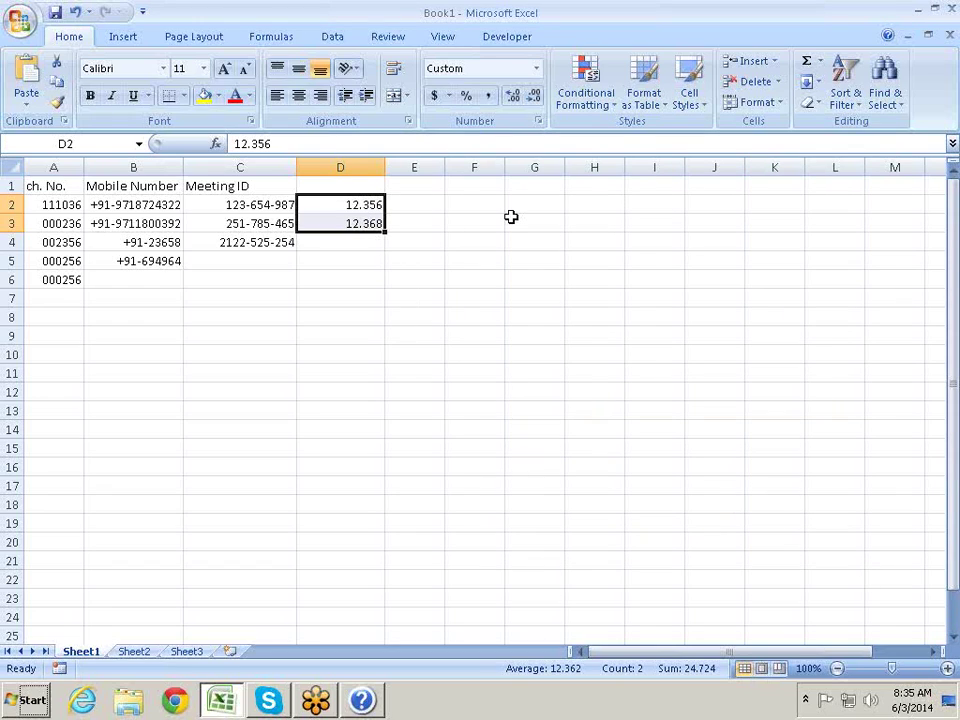
Dismiss Format Cells without changes and select cell D2
key("ctrl+1")
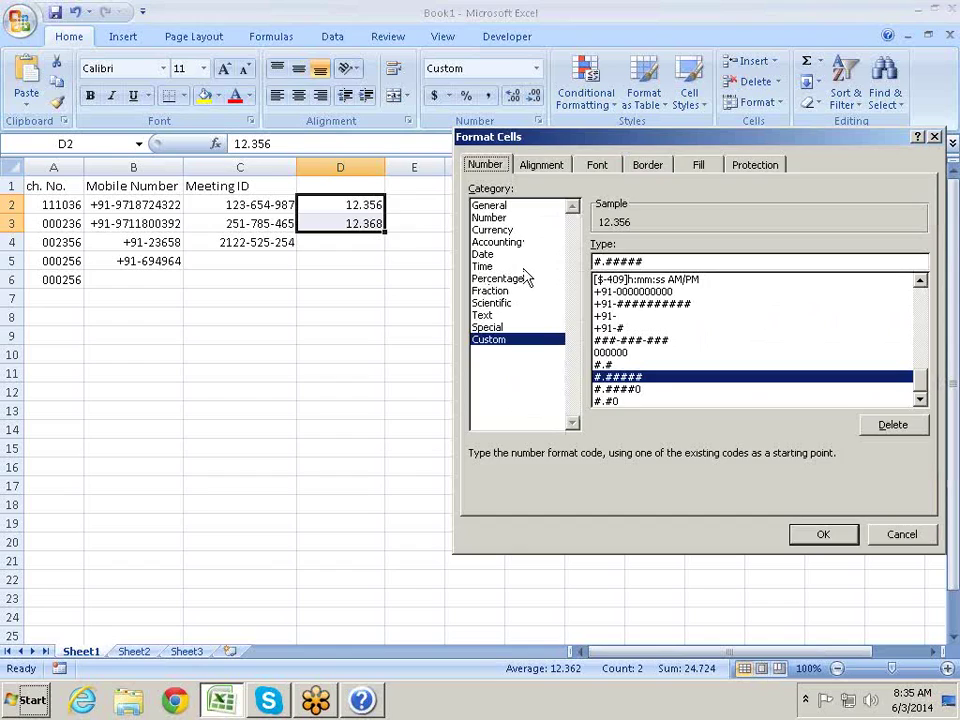
key("Escape")
left_click(461, 255)
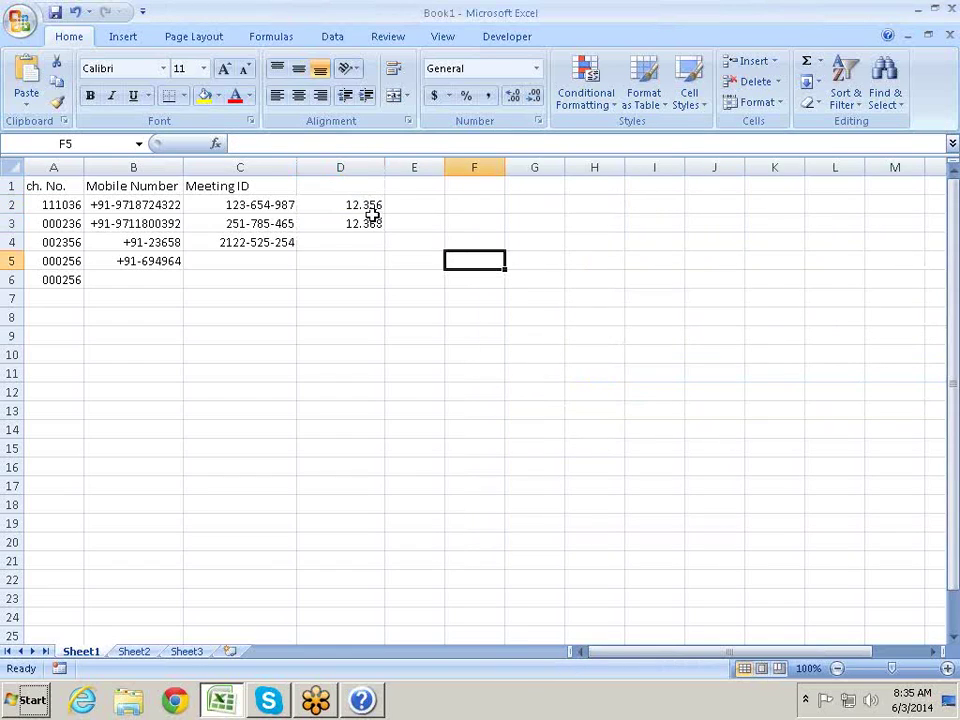
left_click_drag(371, 206, 373, 236)
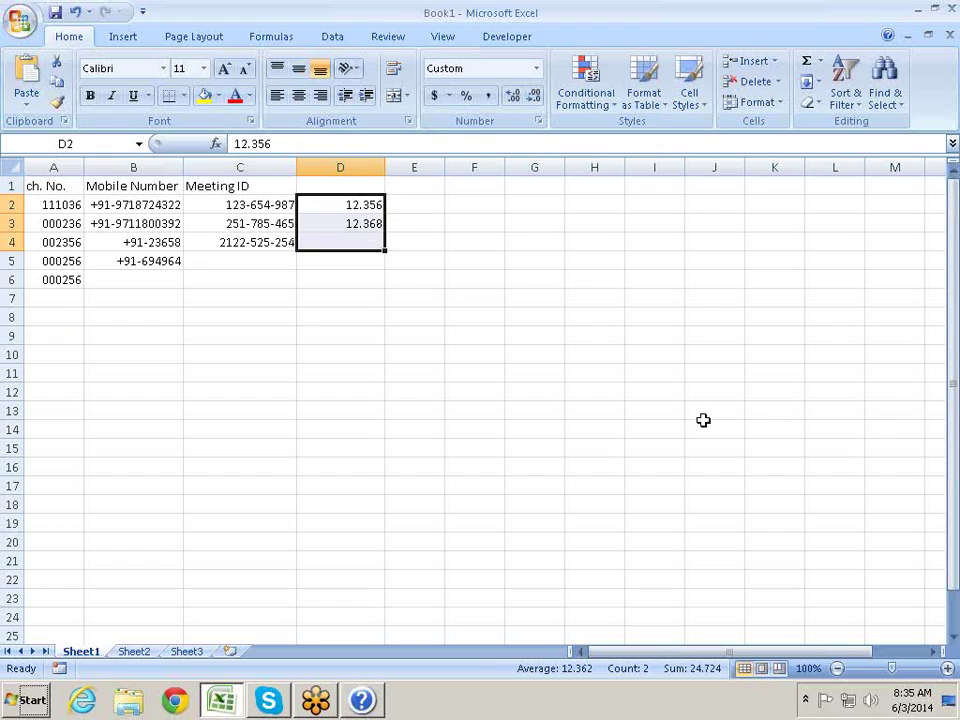
key("shift+Up")
key("shift+Up")
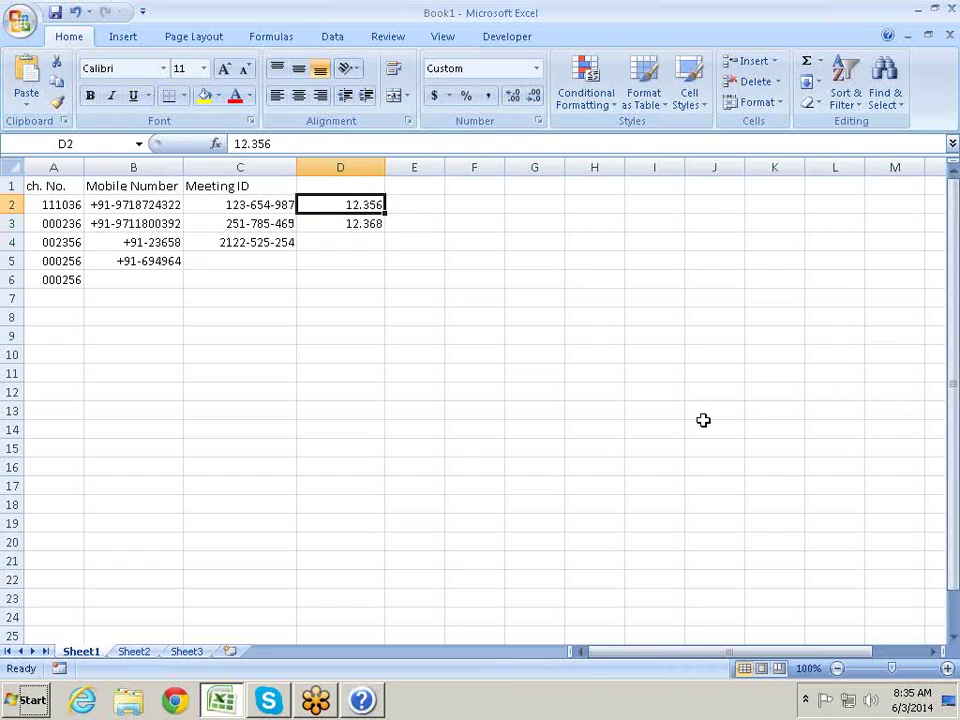
Edit D2 to 12512.356 and D3 to 52812.368
key("F2")
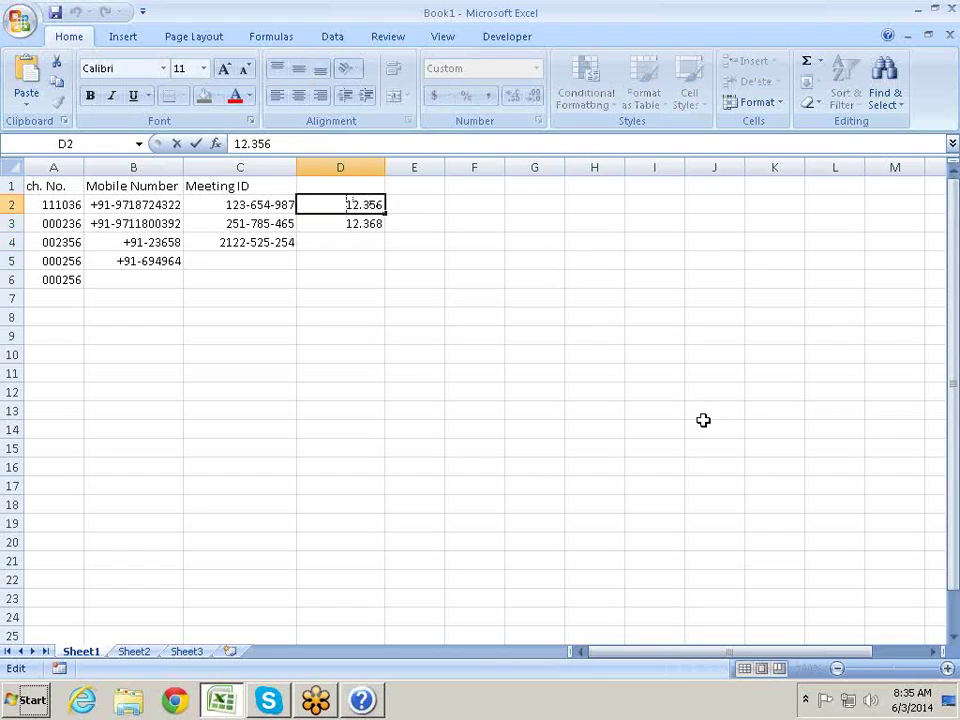
type("125")
key("Return")
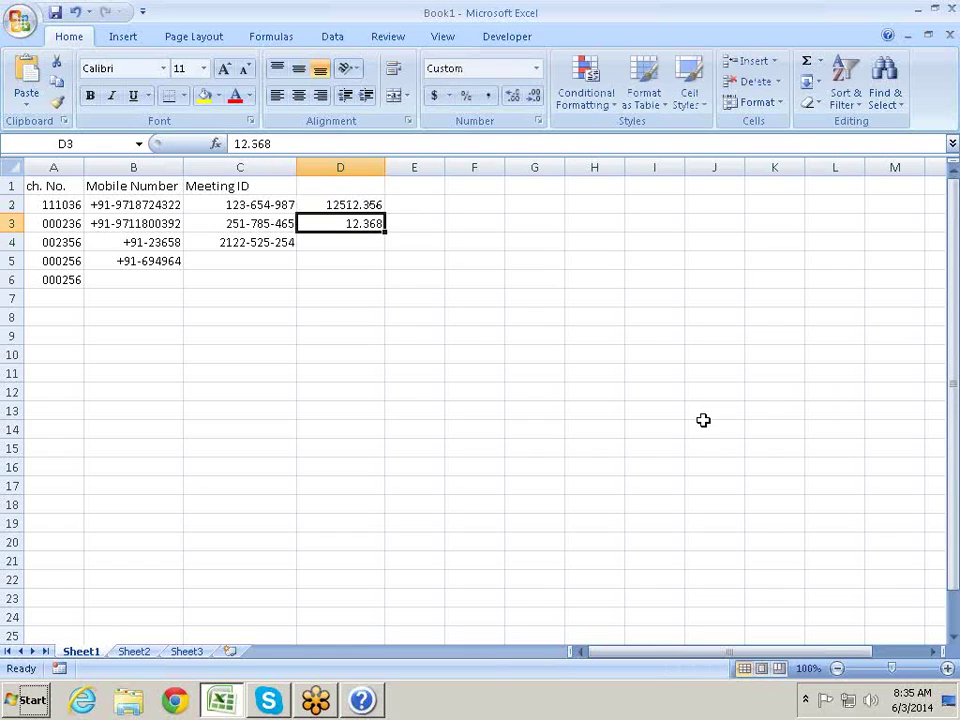
key("F2")
key("Home")
type("5")
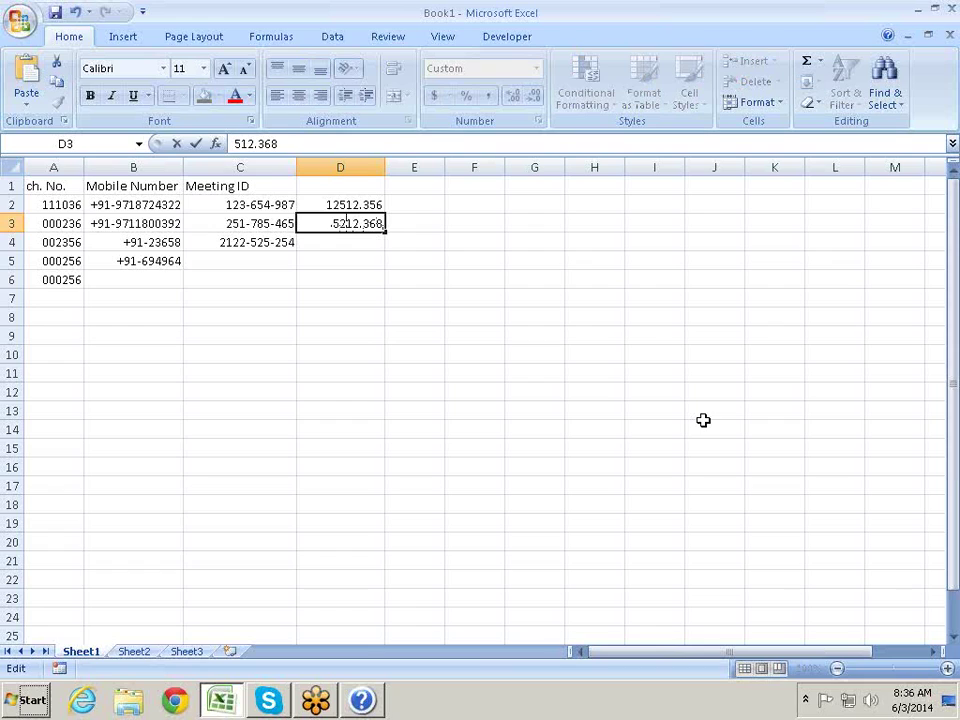
type("28")
key("Return")
Select D2:D3 and bring up Format Cells for them
key("Up")
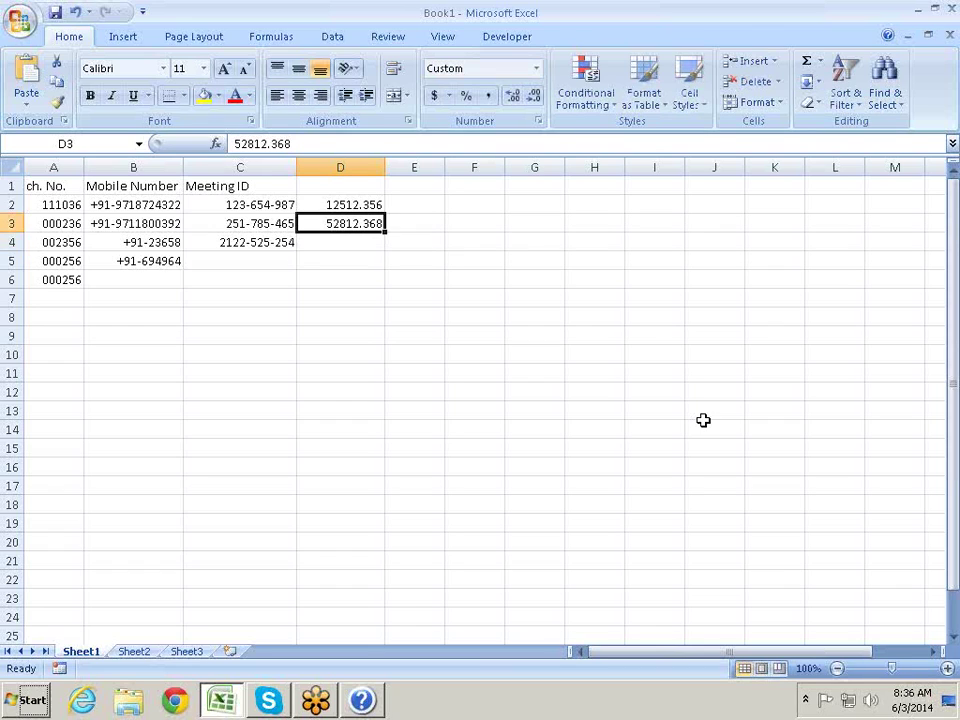
key("Up")
key("shift+Down")
key("ctrl+1")
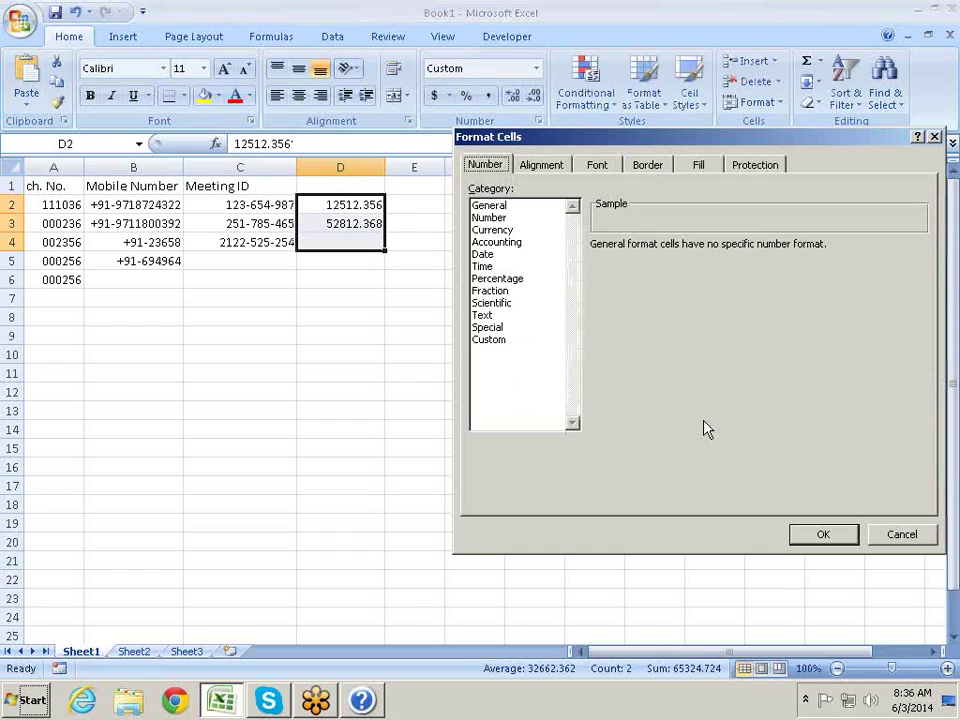
Set the custom Type code to #,###.#0 so D2:D3 read 12,512.36 and 52,812.37
left_click(489, 340)
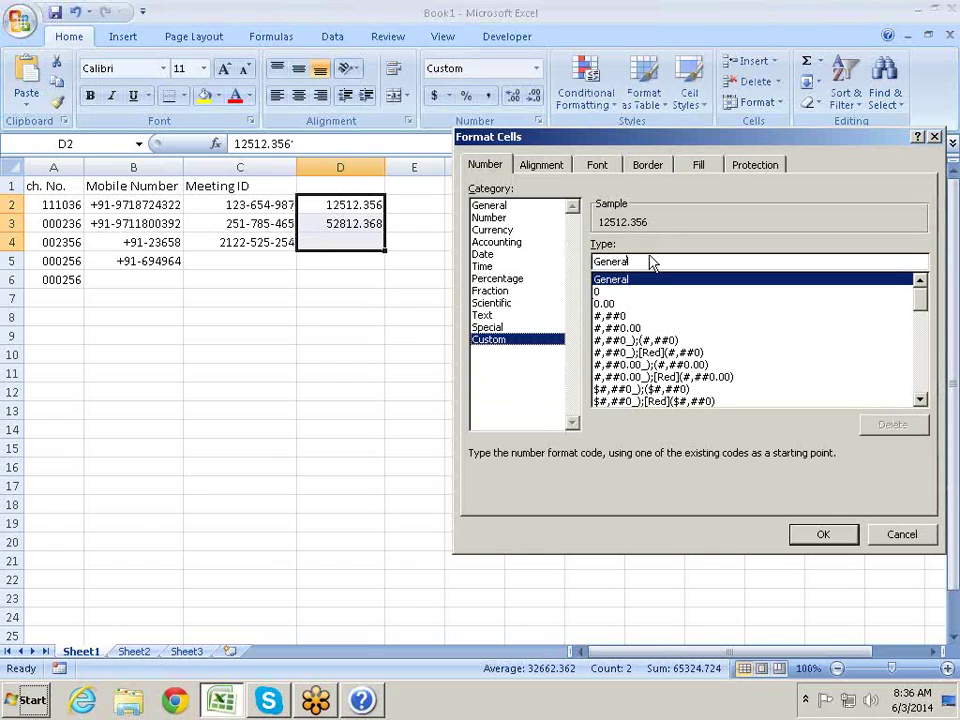
left_click_drag(658, 262, 567, 263)
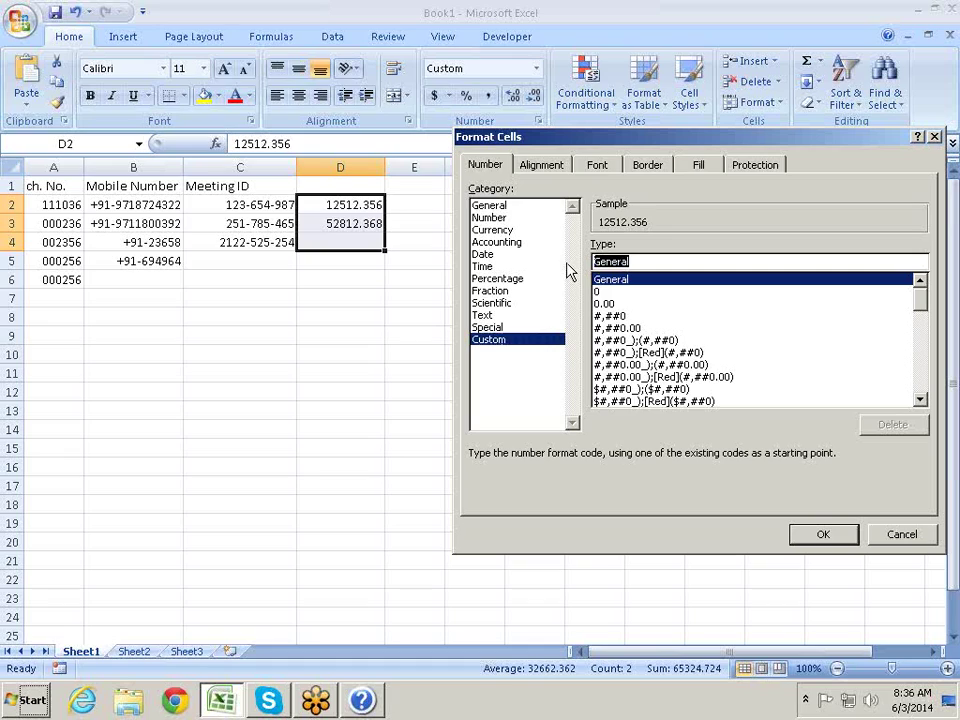
type("3")
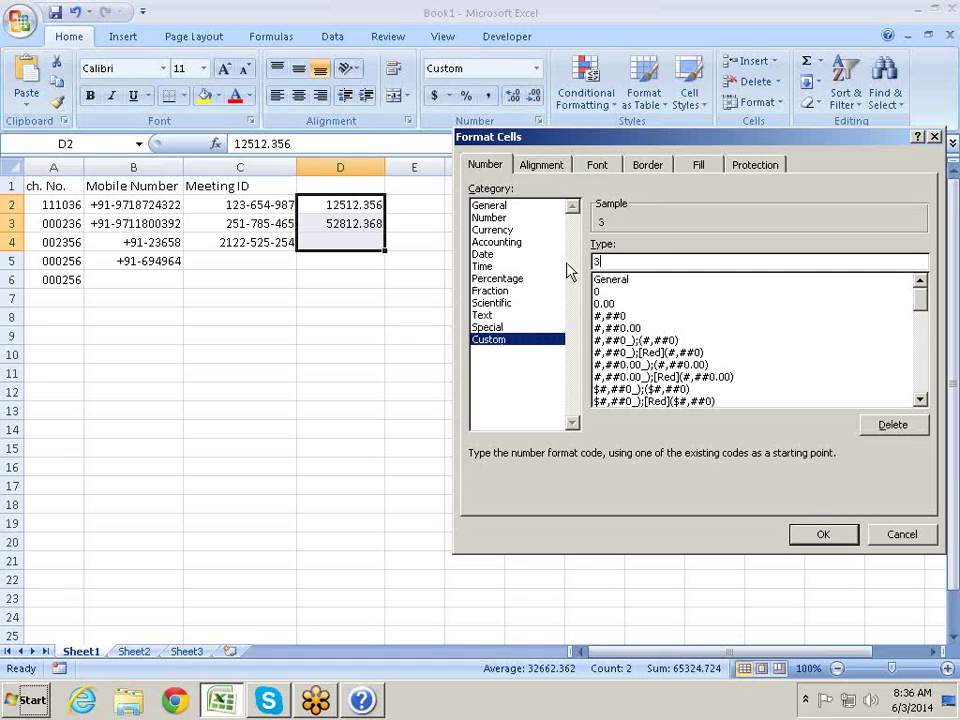
key("BackSpace")
type("#")
type(",")
type("##")
type("#.")
type("#0")
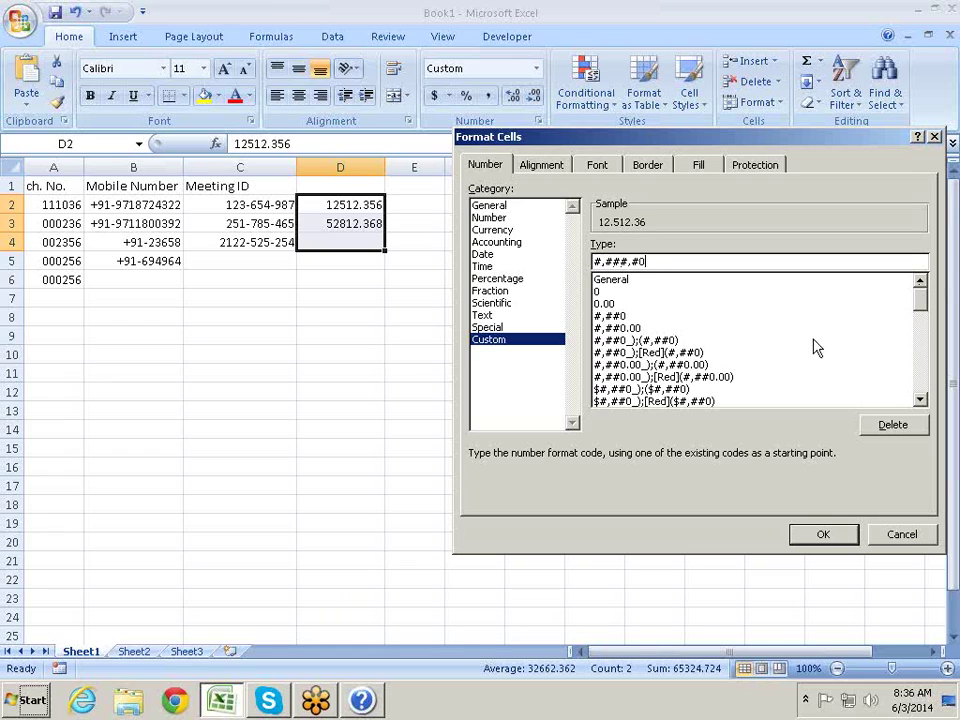
key("Left")
key("Left")
key("BackSpace")
type(".")
left_click_drag(646, 262, 632, 262)
left_click_drag(626, 261, 603, 261)
left_click(601, 261)
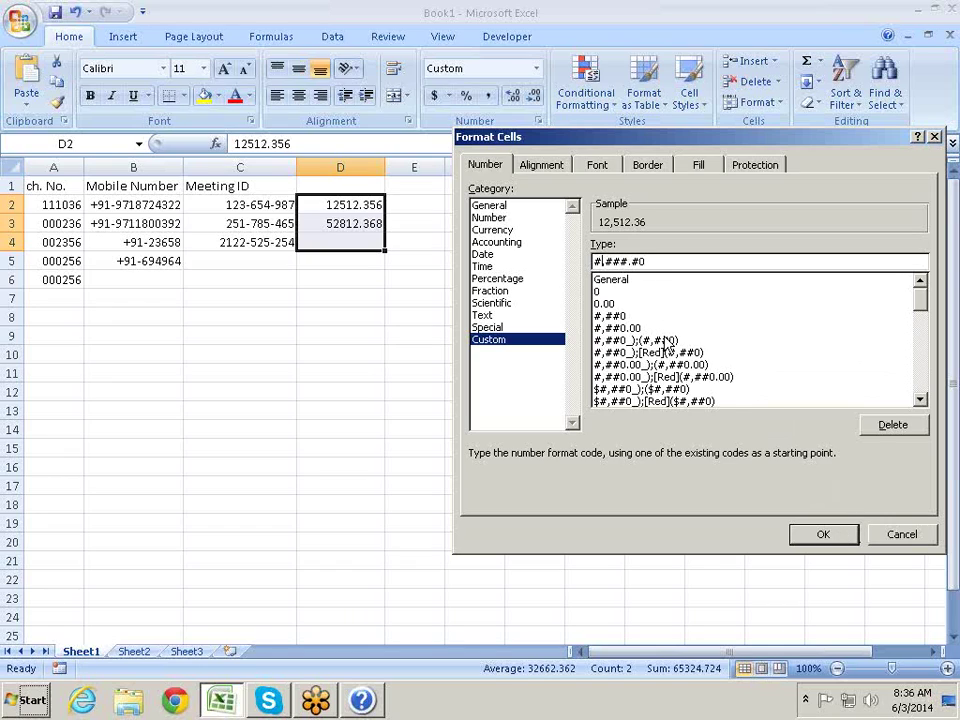
left_click(811, 540)
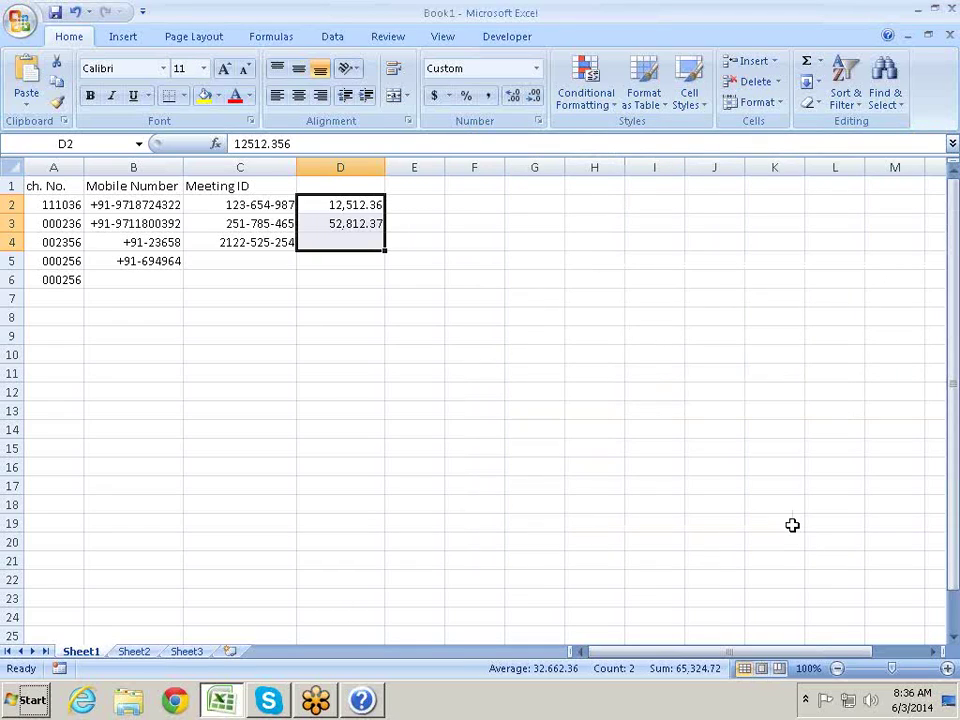
Apply custom format "Rupees "#,###.#0 to D2:D3 and widen column D to fit
key("ctrl+1")
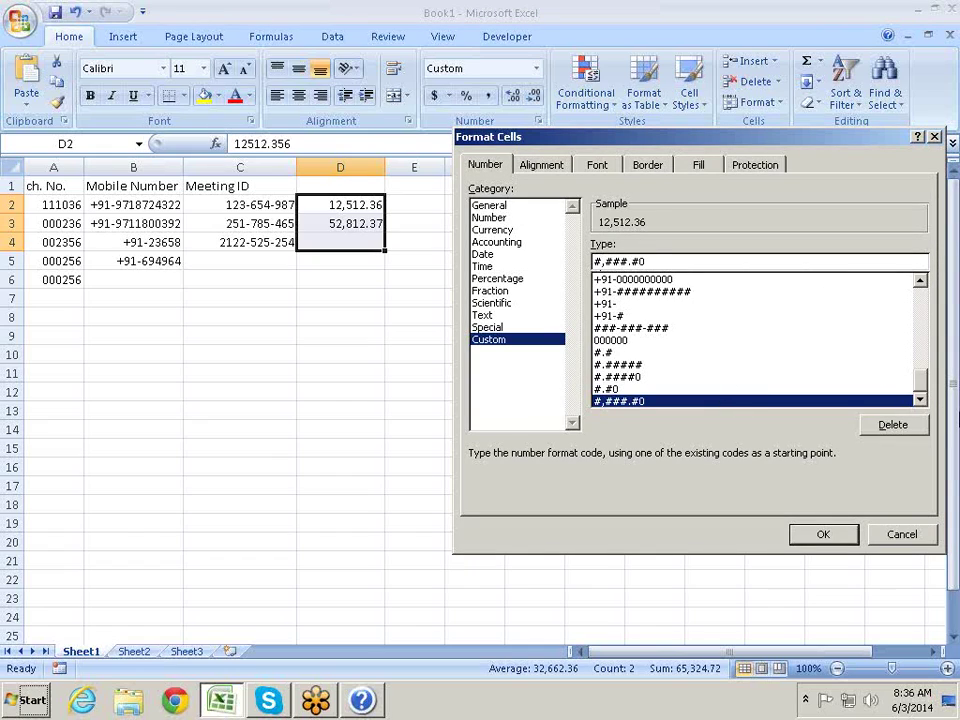
type("\"")
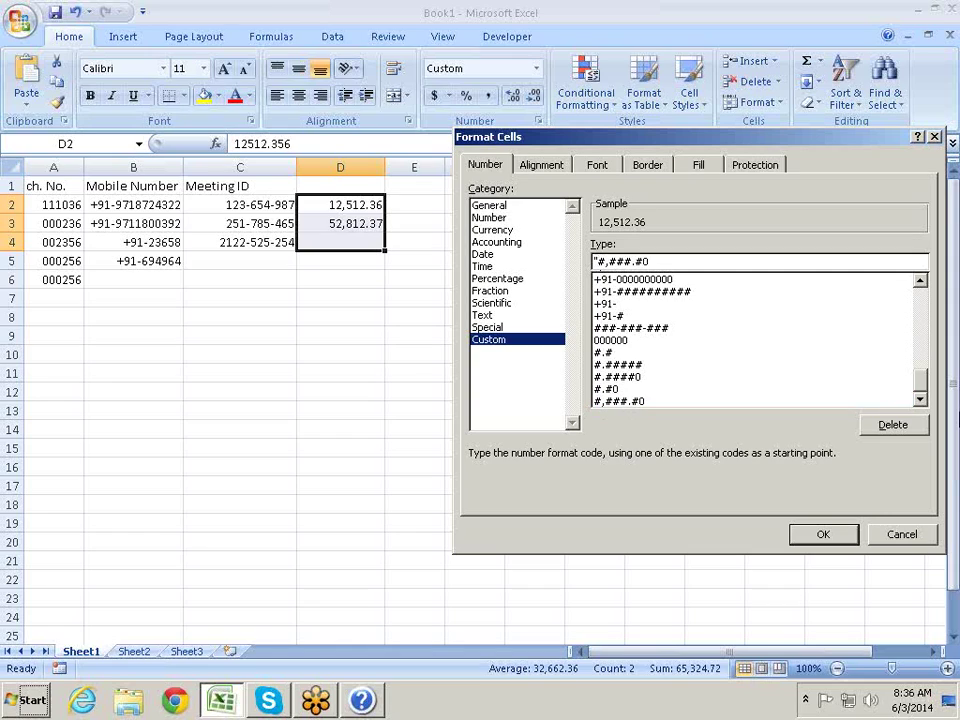
type("Rup")
type("eer")
key("BackSpace")
type("s")
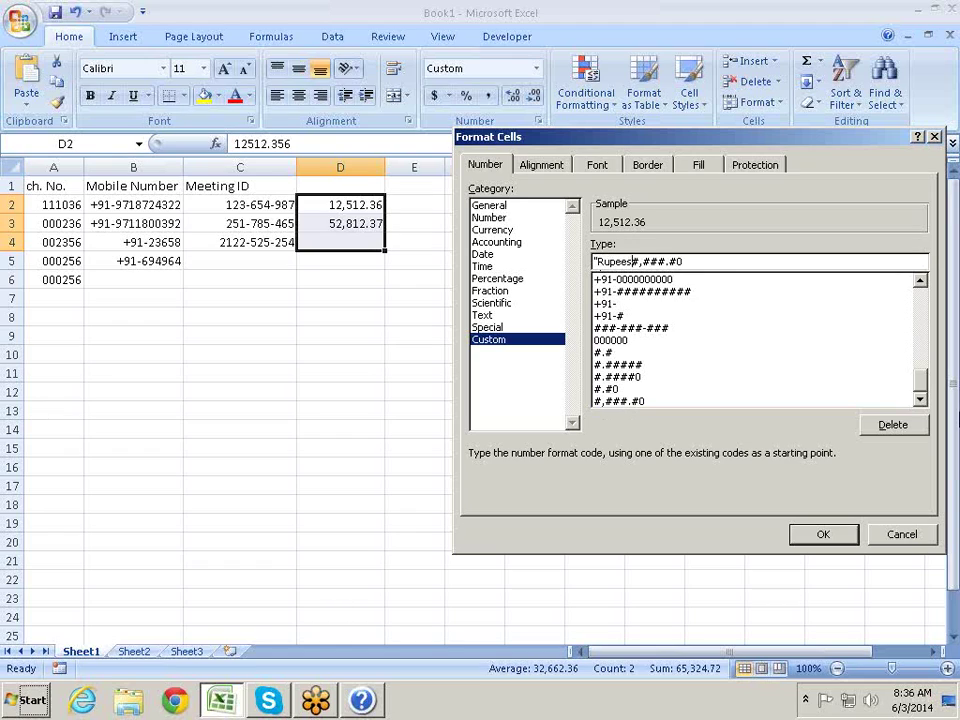
type(" \"")
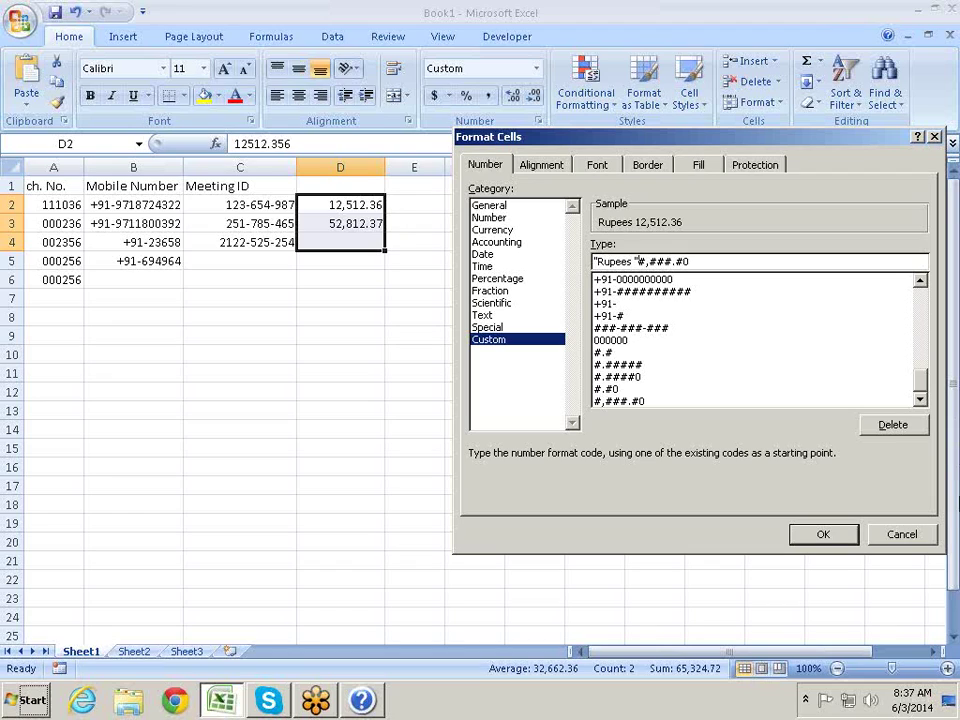
left_click(829, 540)
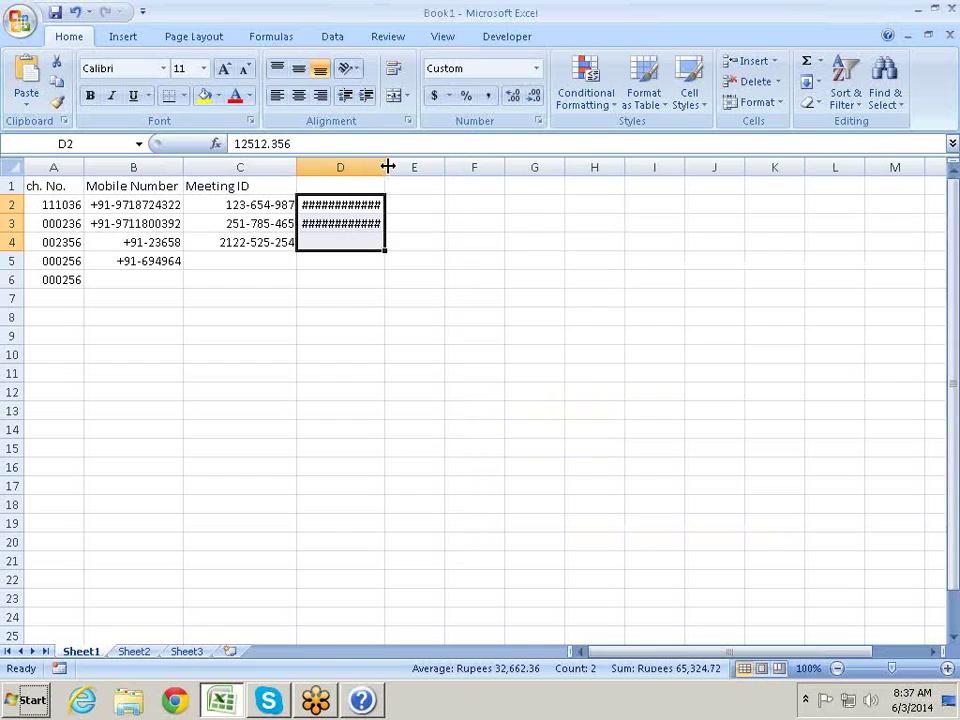
left_click_drag(386, 167, 444, 170)
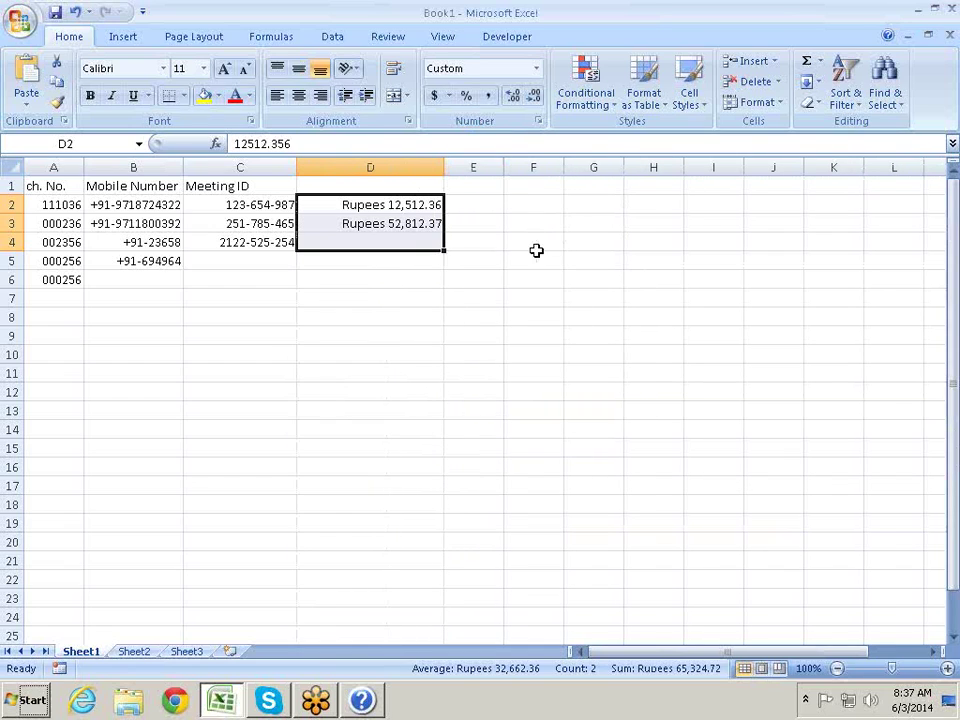
Enter 125 in D4 and 0.32 in D5, check the stored values, and select D2:D5
left_click(435, 240)
type("1")
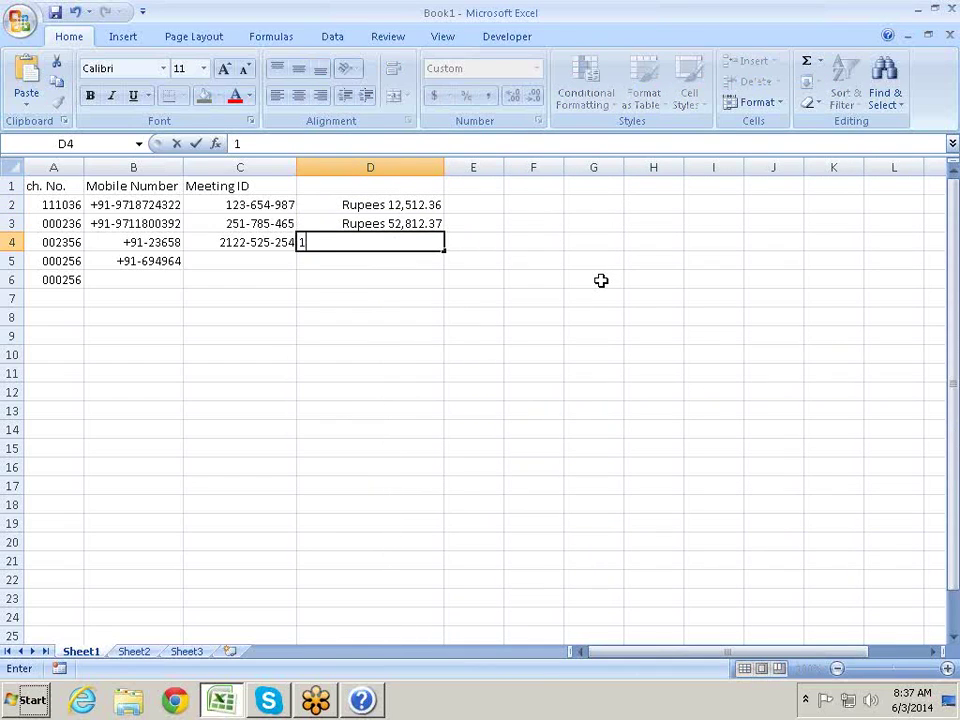
type("25")
key("Return")
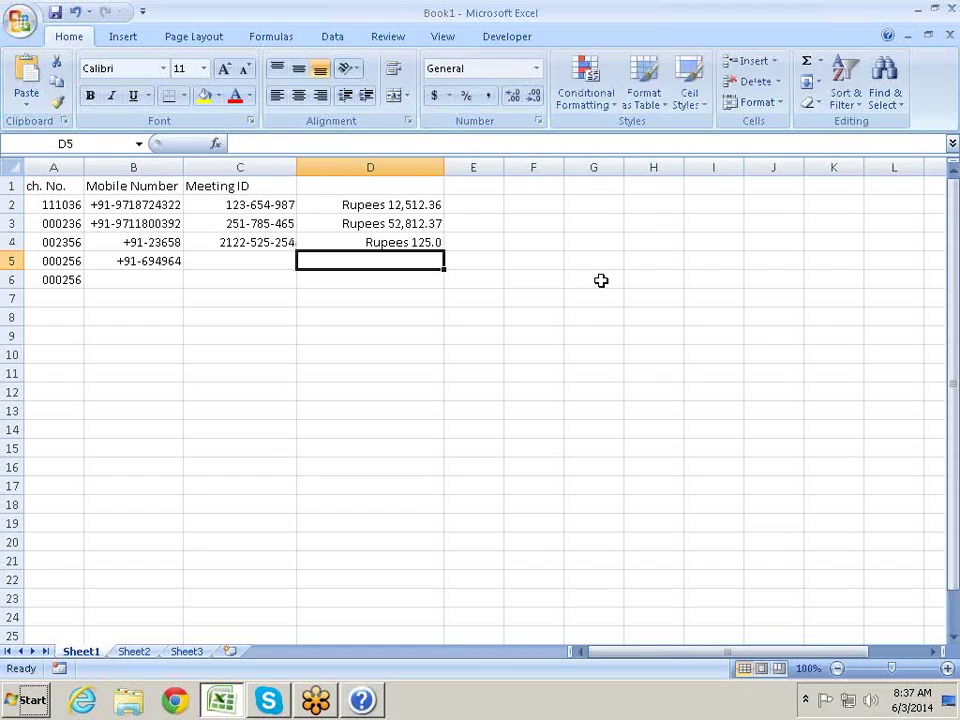
type(".32")
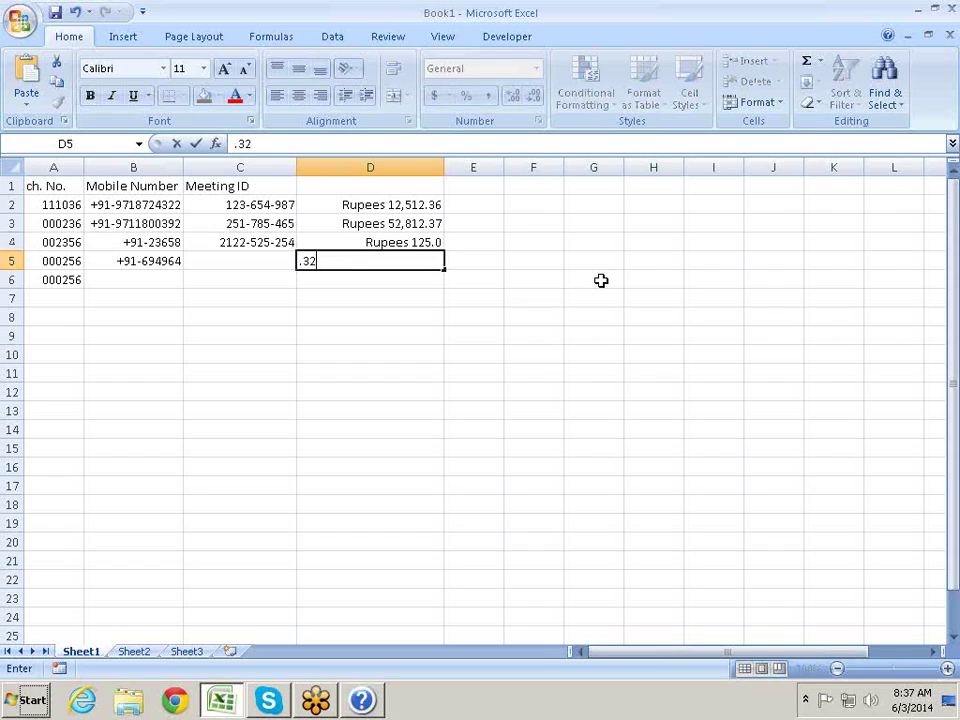
key("Return")
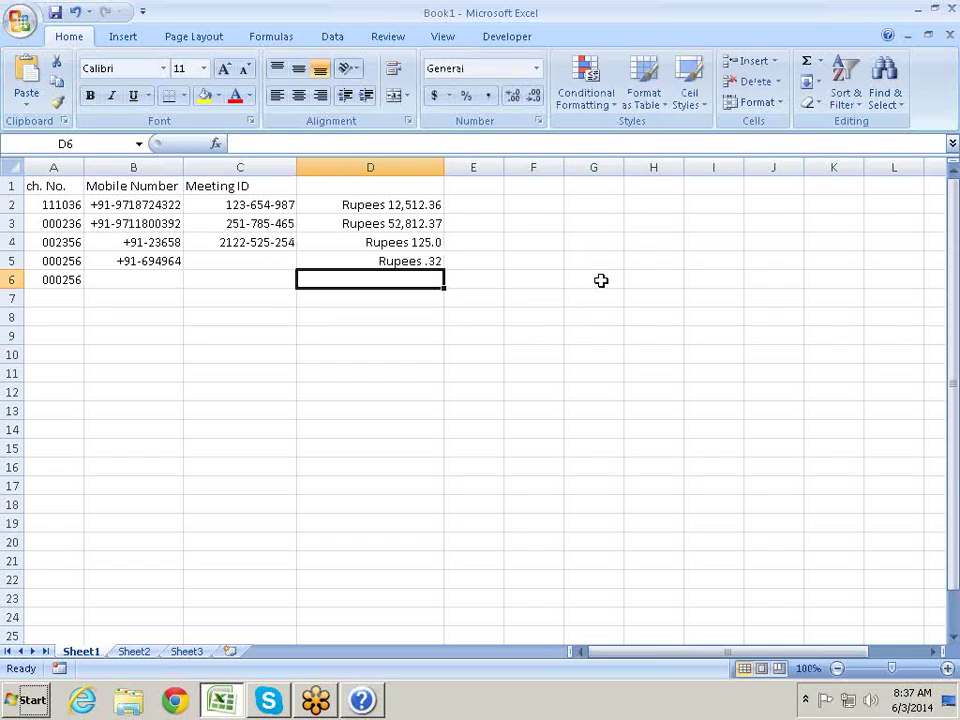
key("Up")
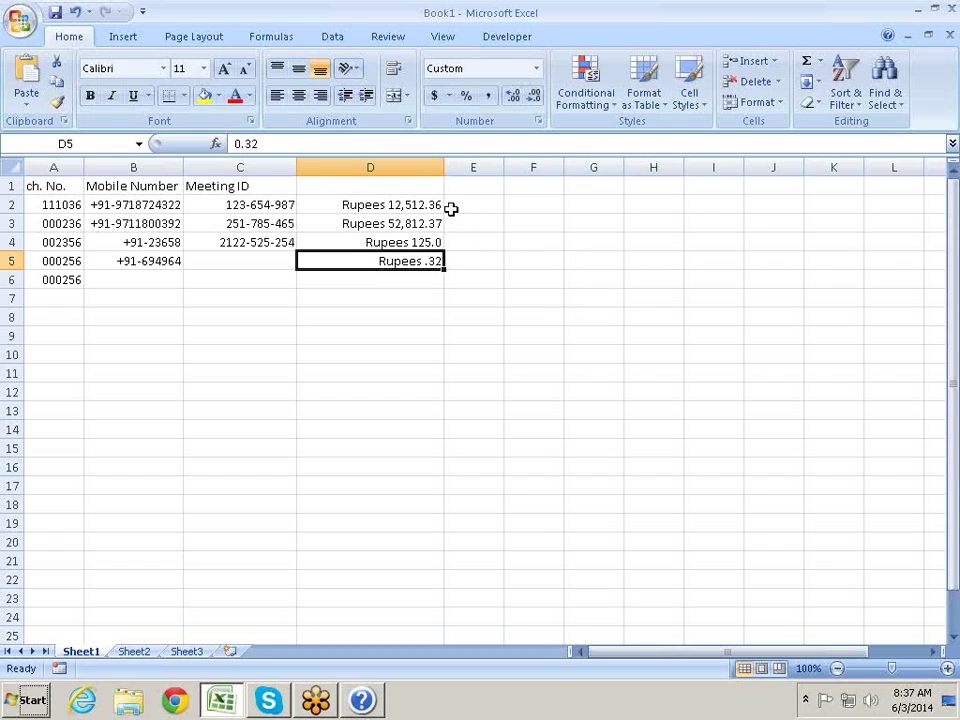
left_click(440, 204)
left_click(436, 264)
key("Up")
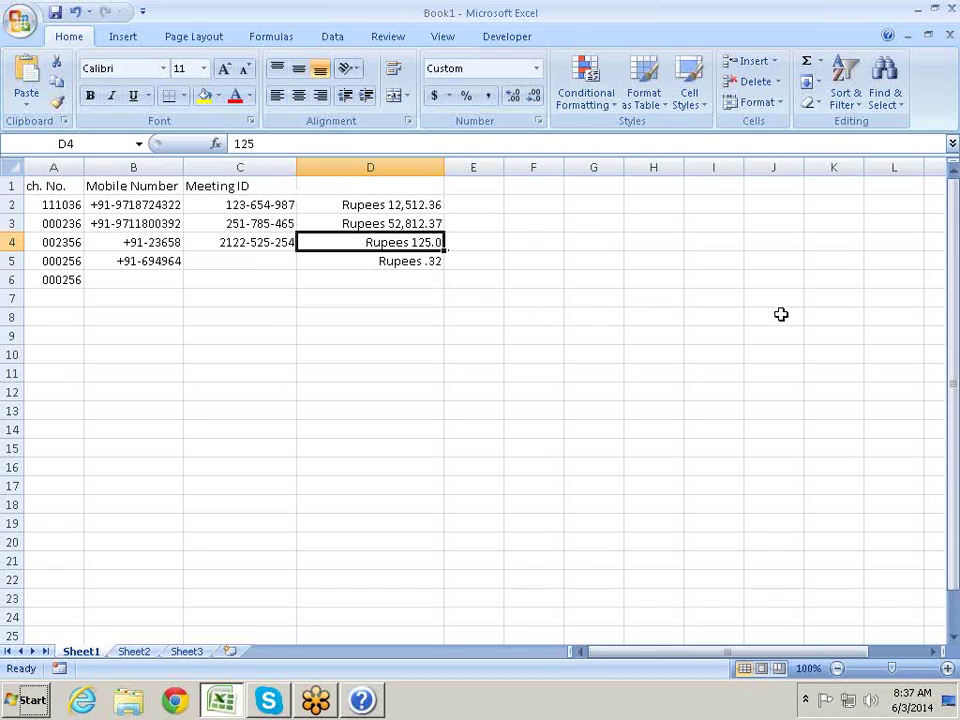
key("Down")
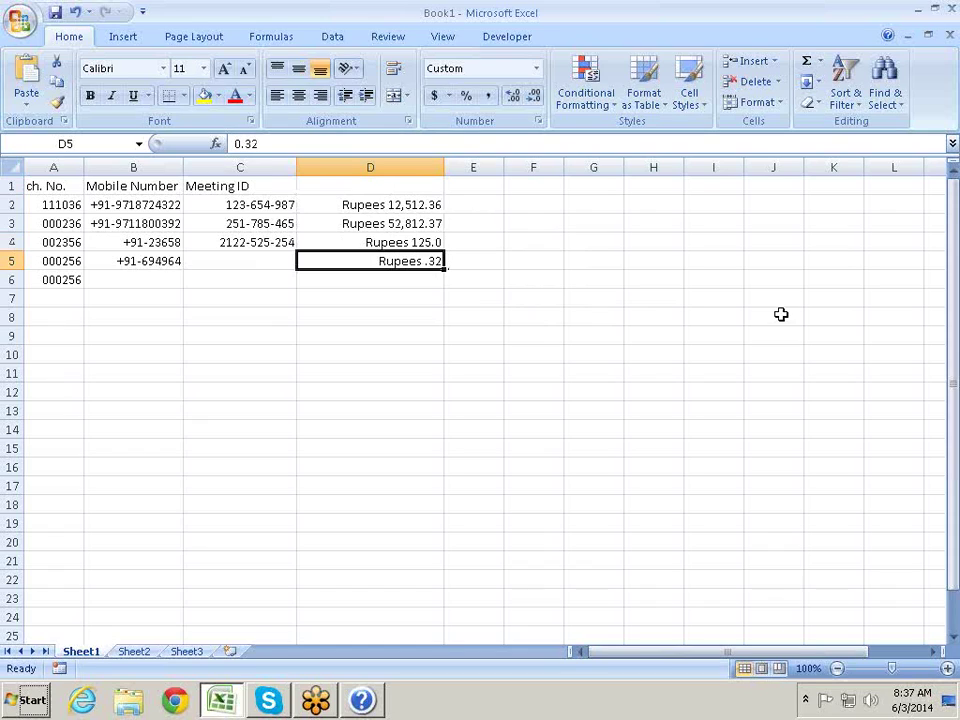
key("shift+Up")
key("shift+Up")
key("shift+Up")
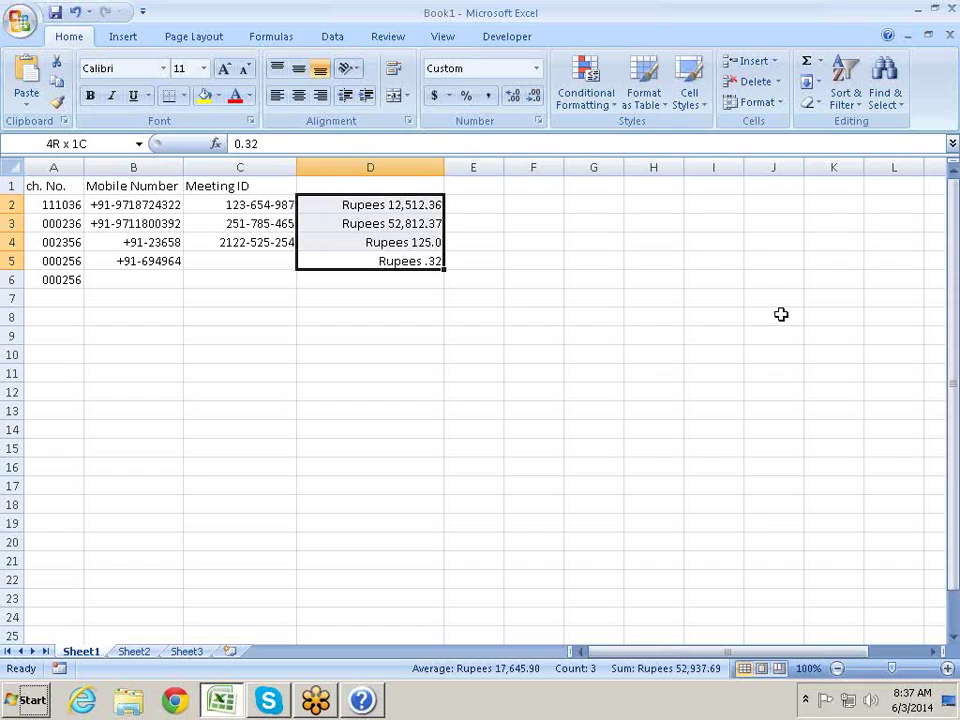
Change the custom code to "Rupees "#,##0.00 so D4 and D5 show Rupees 125.00 and Rupees 0.32
key("ctrl+1")
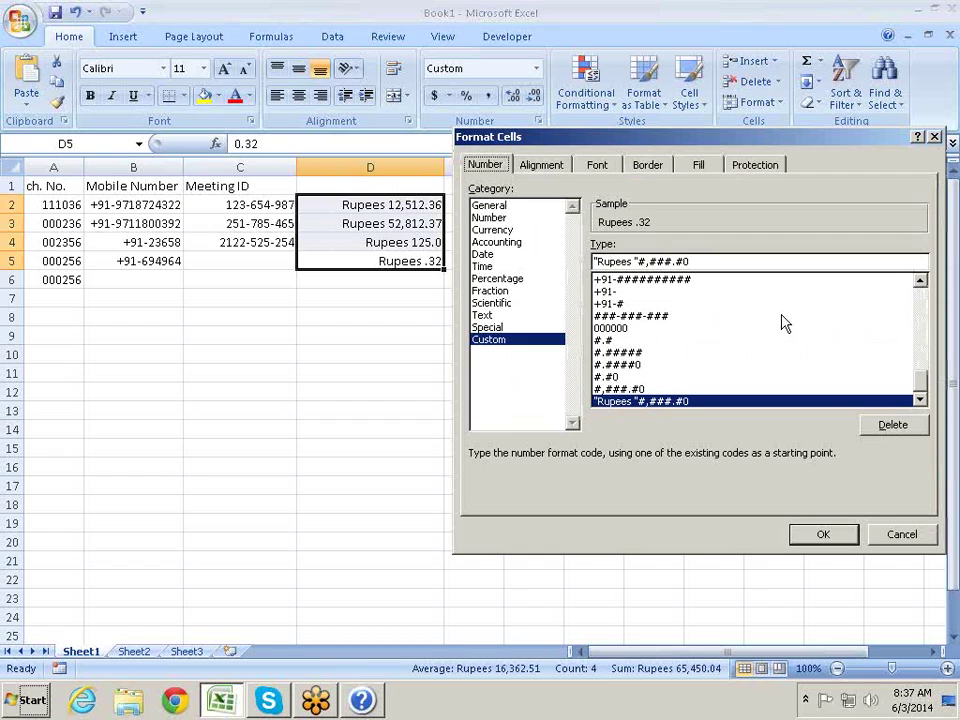
left_click(685, 261)
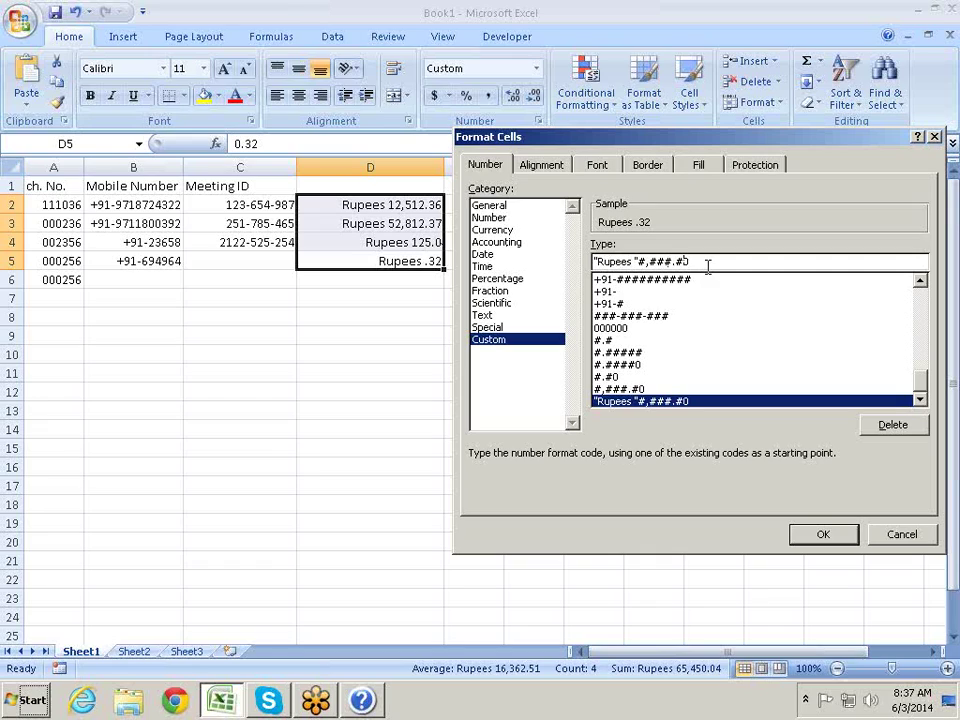
left_click(707, 266)
key("Left")
key("BackSpace")
type("0")
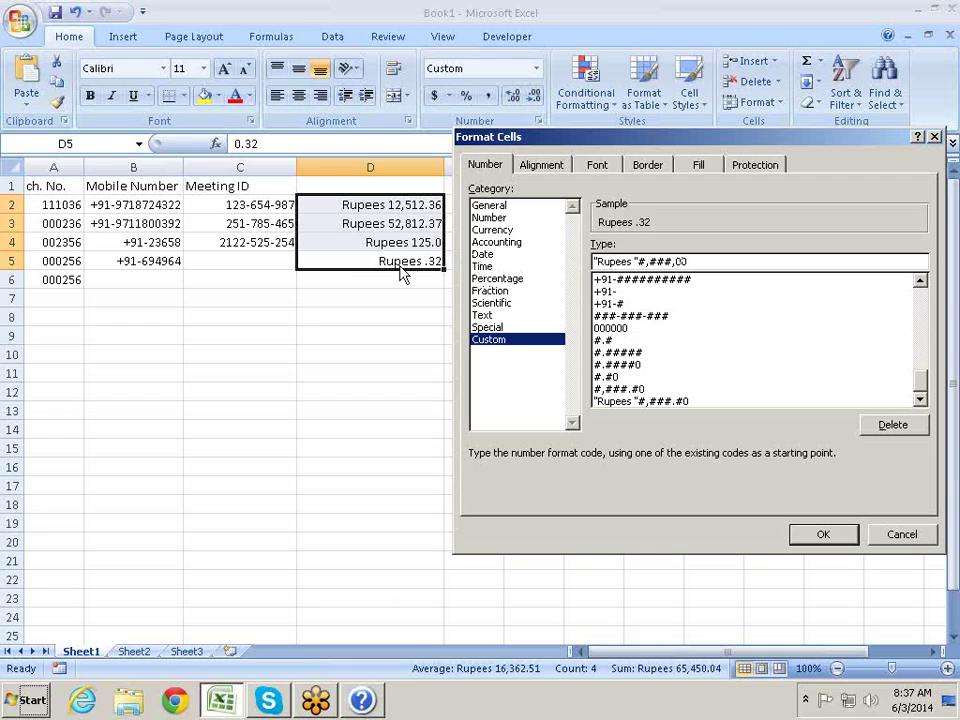
key("BackSpace")
key("BackSpace")
type("0.")
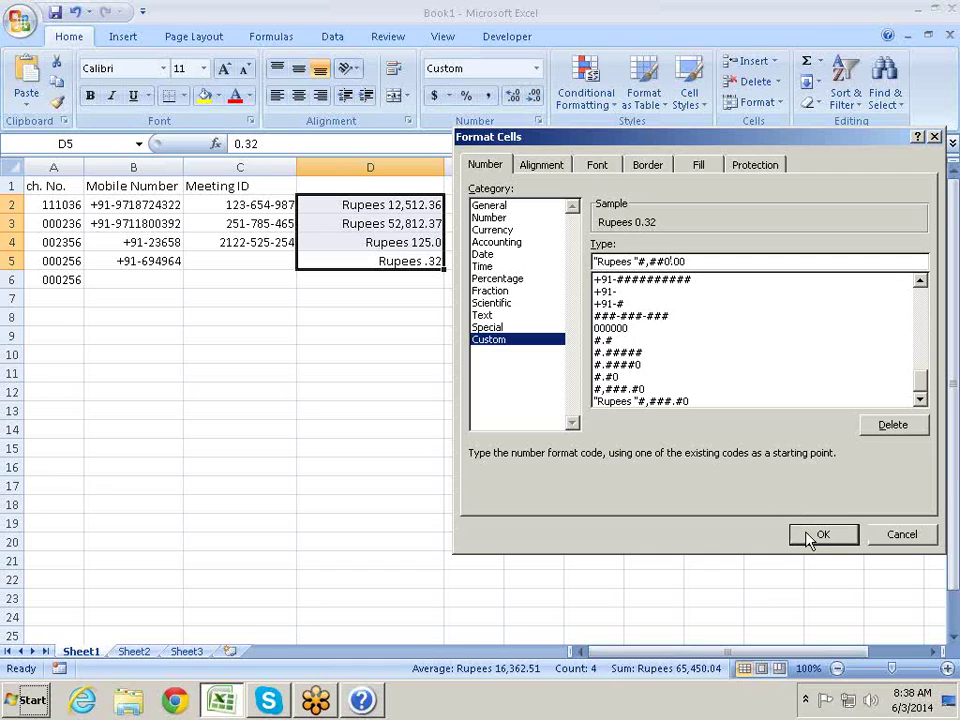
left_click(807, 536)
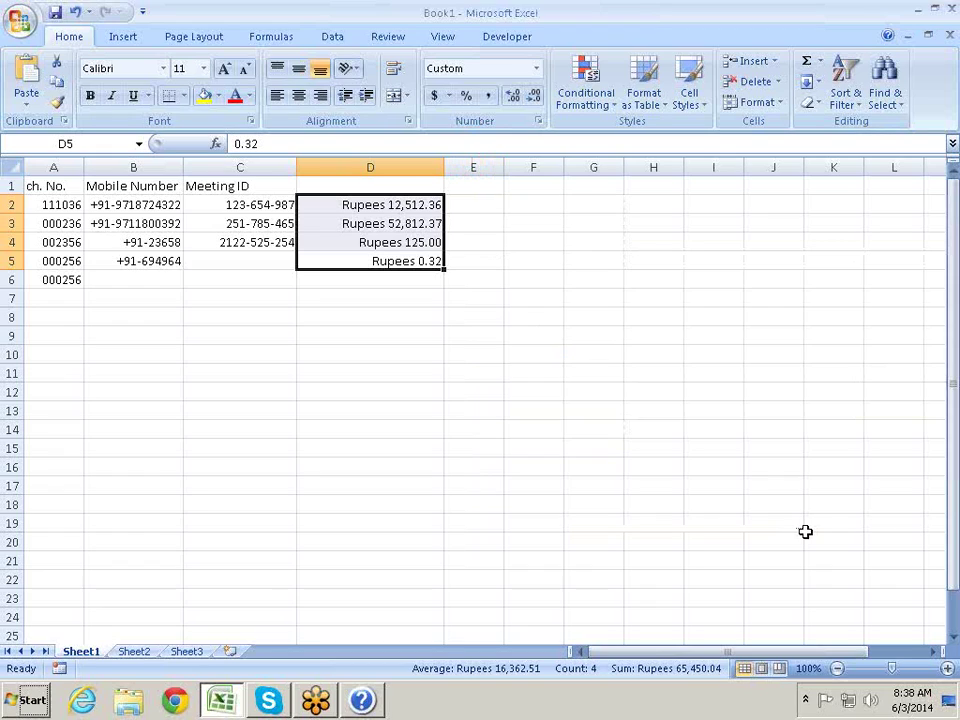
Append "Only" to the D2:D5 format, giving "Rupees "#,##0.00 "Only"
right_click(407, 258)
left_click(659, 182)
key("ctrl+1")
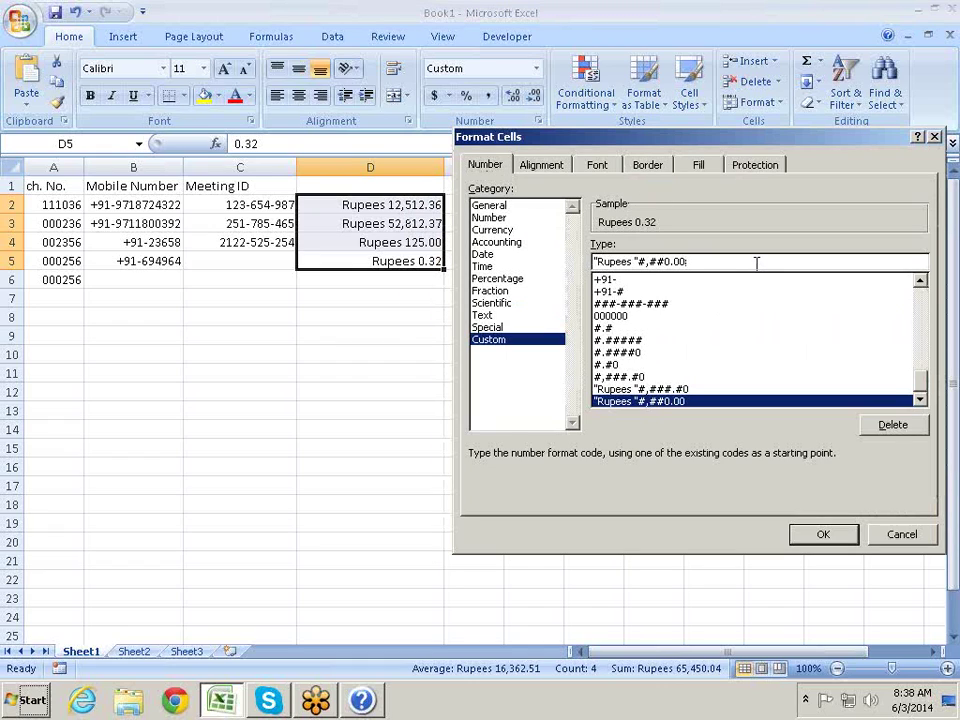
type("\"Onl")
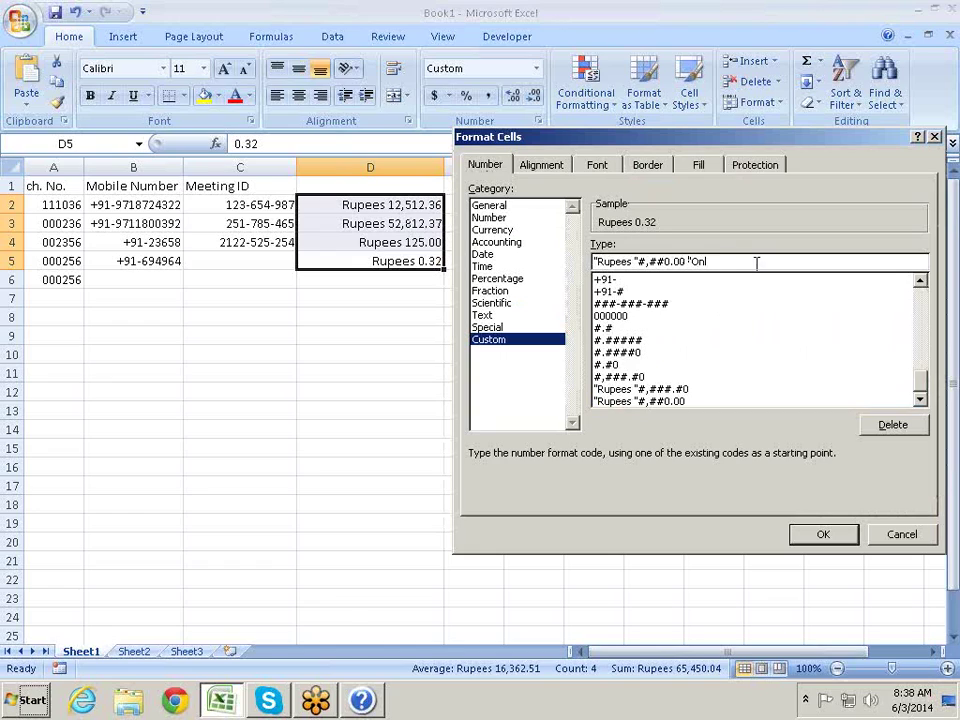
type("y\"")
key("Return")
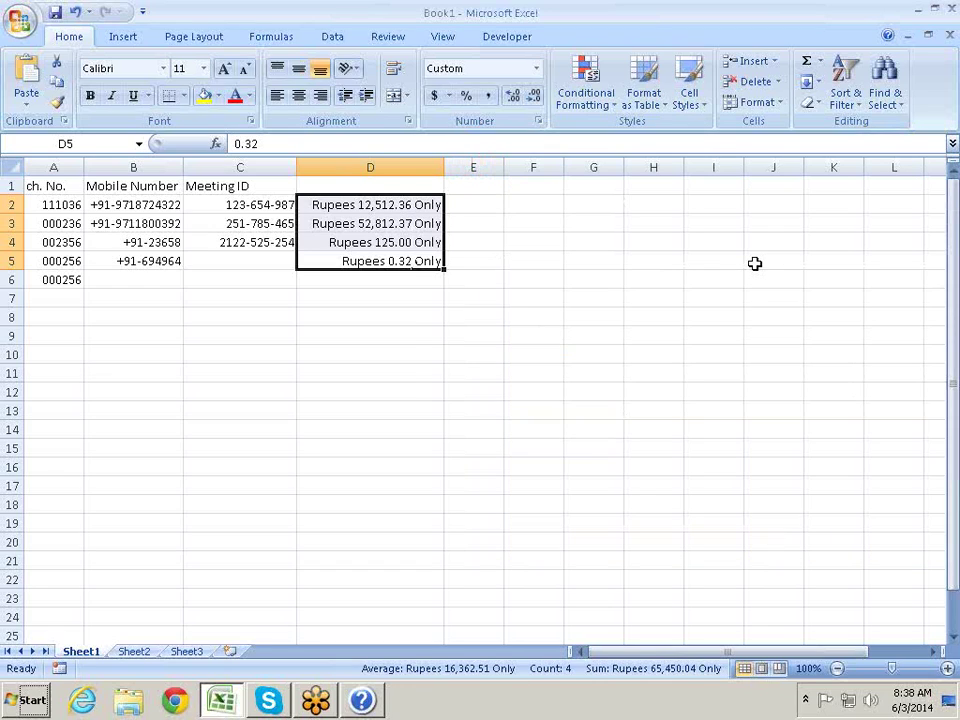
Review the formatted amounts in column D, ending on D3
key("Down")
key("Down")
key("Up")
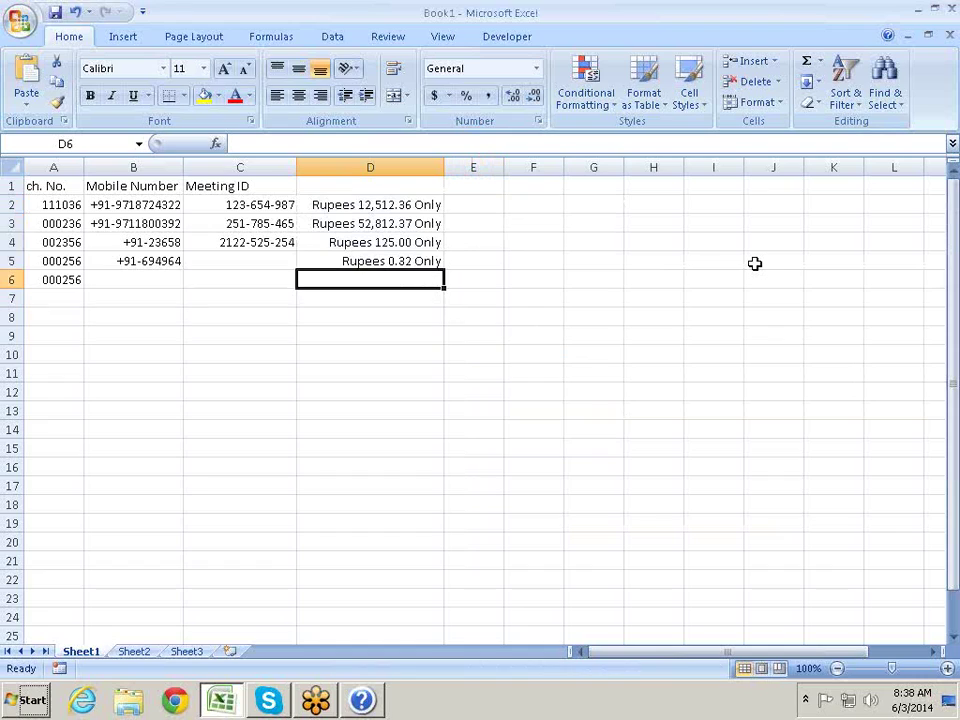
key("Down")
key("Up")
key("Up")
key("Up")
key("Up")
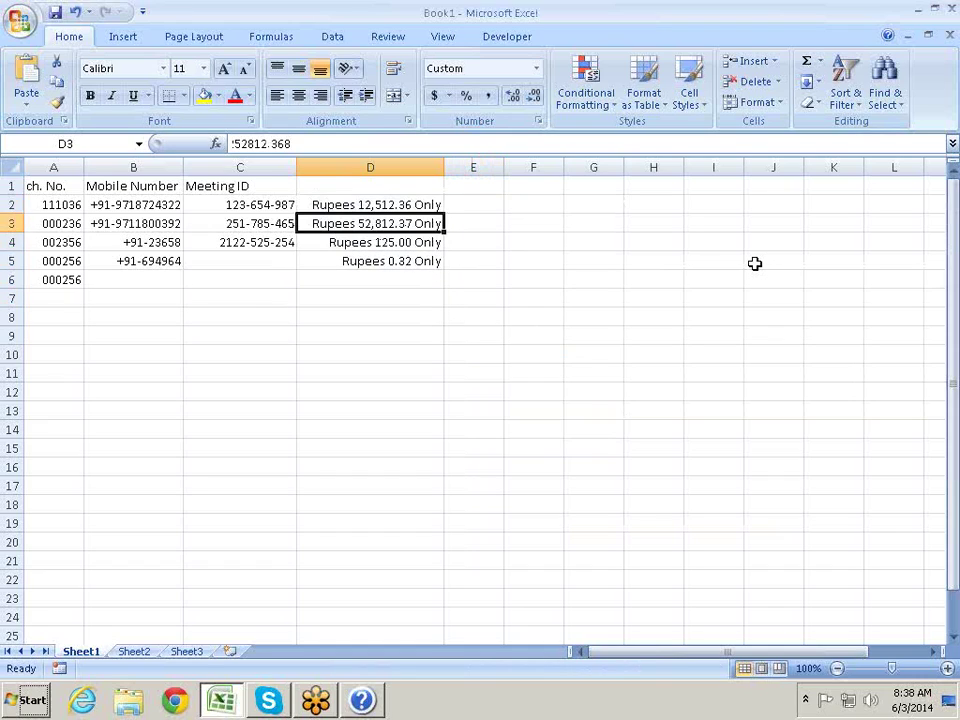
key("Up")
key("Down")
key("Down")
key("Down")
key("Down")
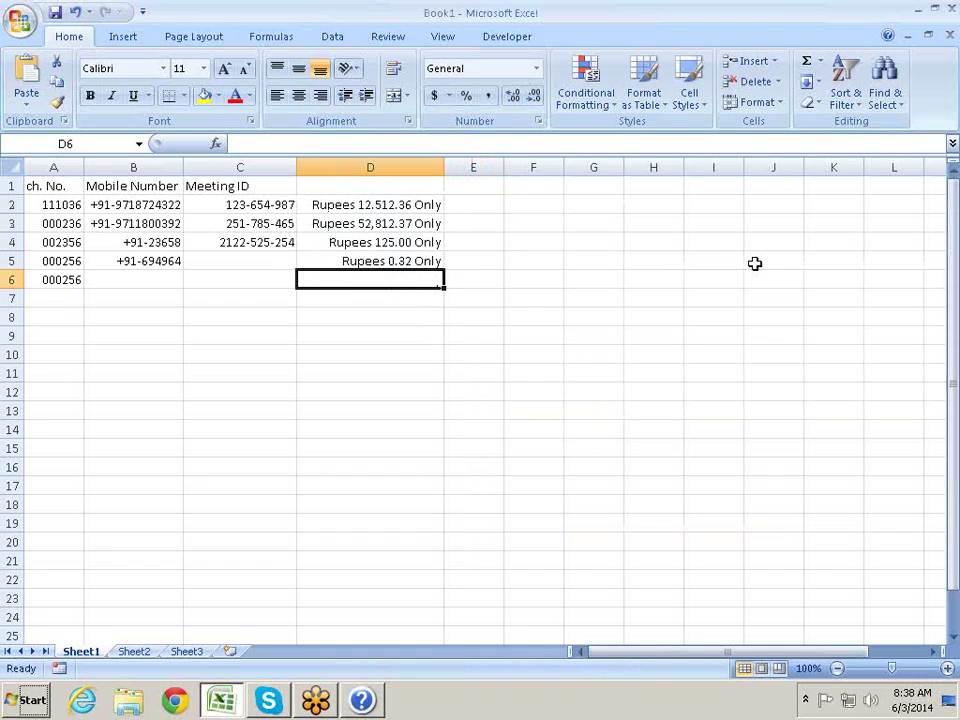
key("Up")
key("Up")
key("Up")
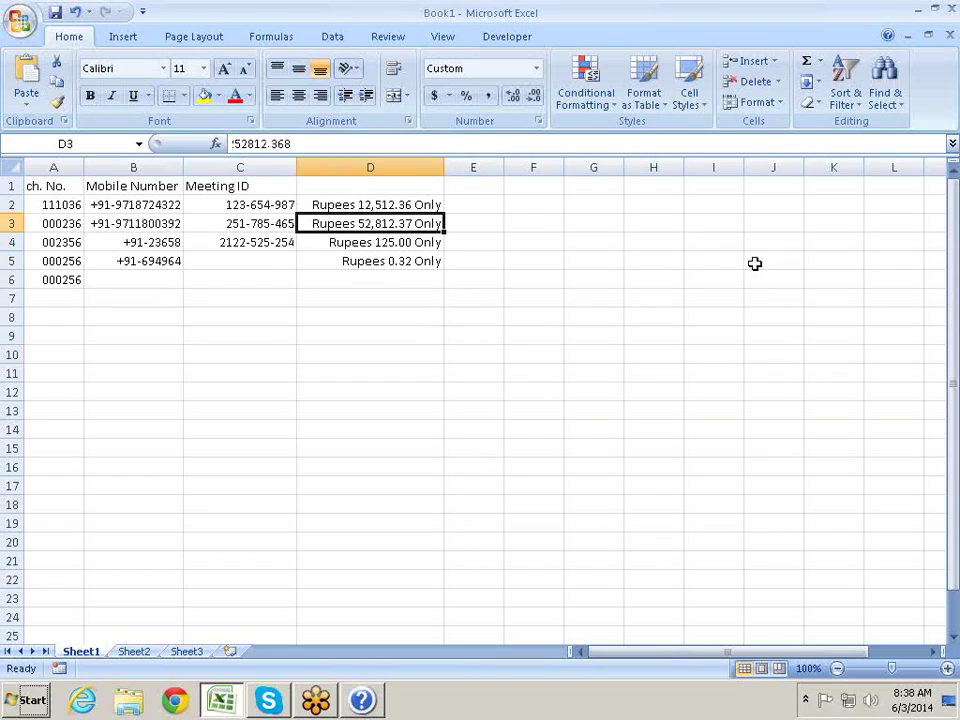
Copy D3's Rupees format onto D6:D12 with Format Painter and enter 102 in D6
left_click(57, 102)
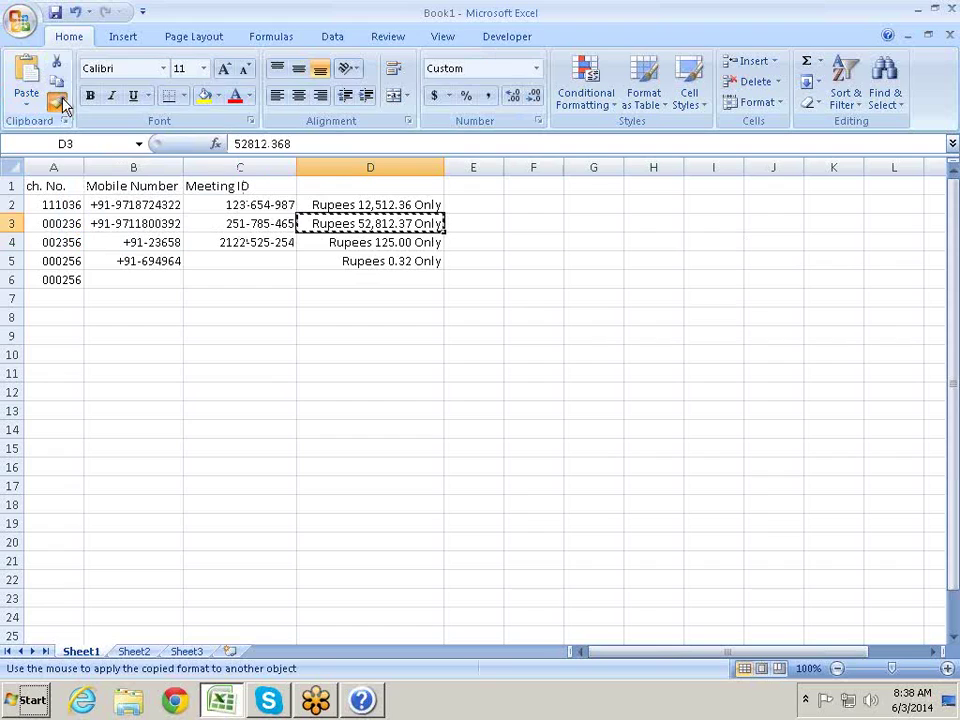
left_click_drag(407, 281, 413, 380)
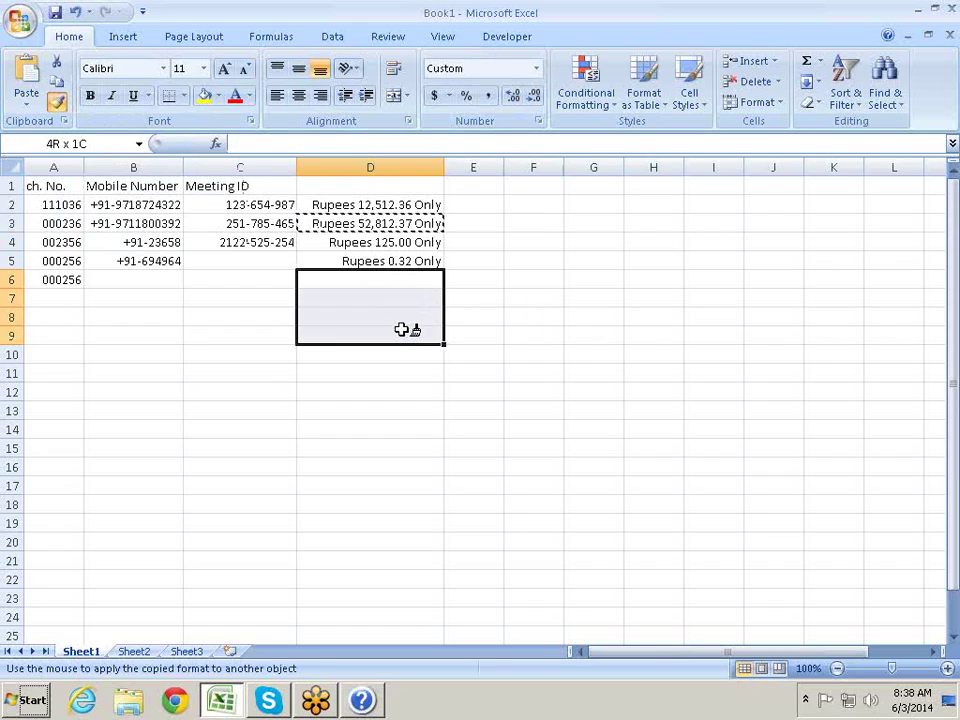
left_click(420, 277)
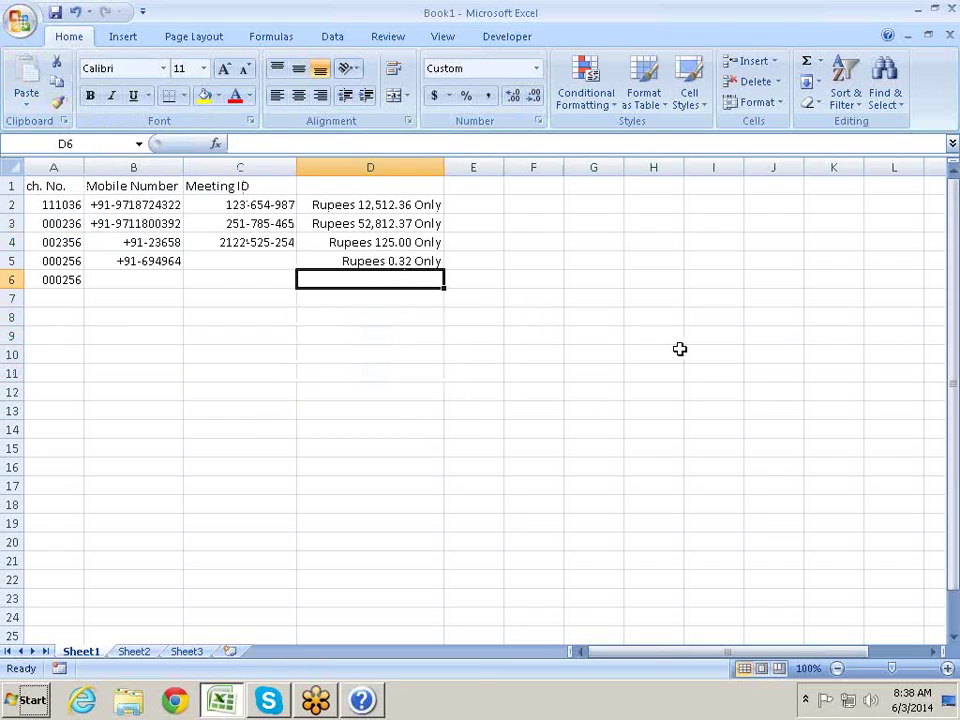
type("102")
key("Return")
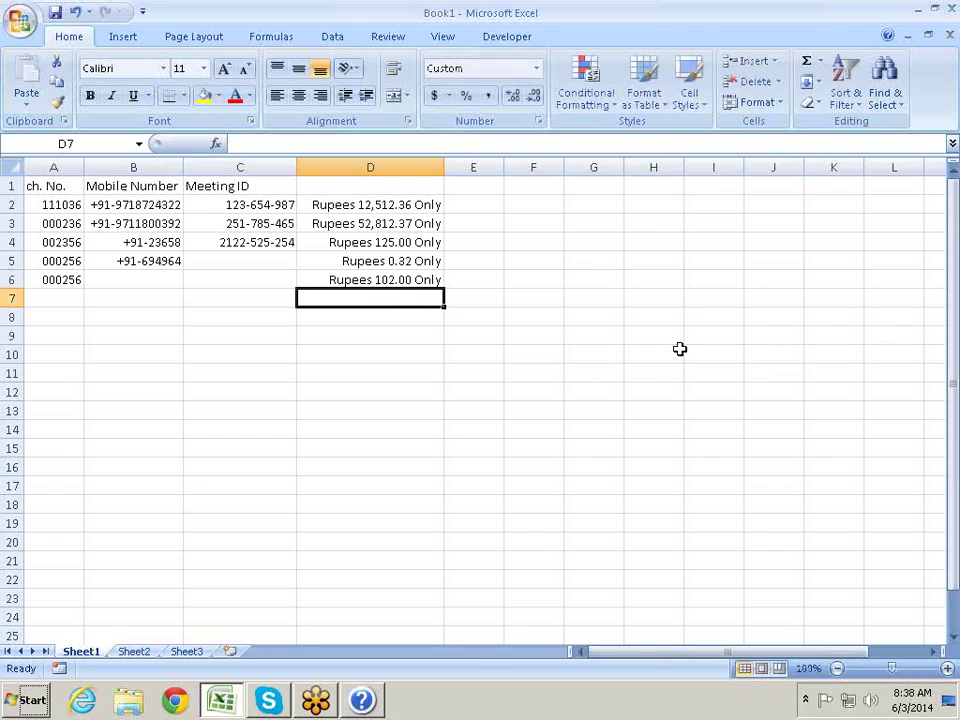
Step through column D's amounts and empty cells, ending on D7
key("Down")
key("Down")
key("Down")
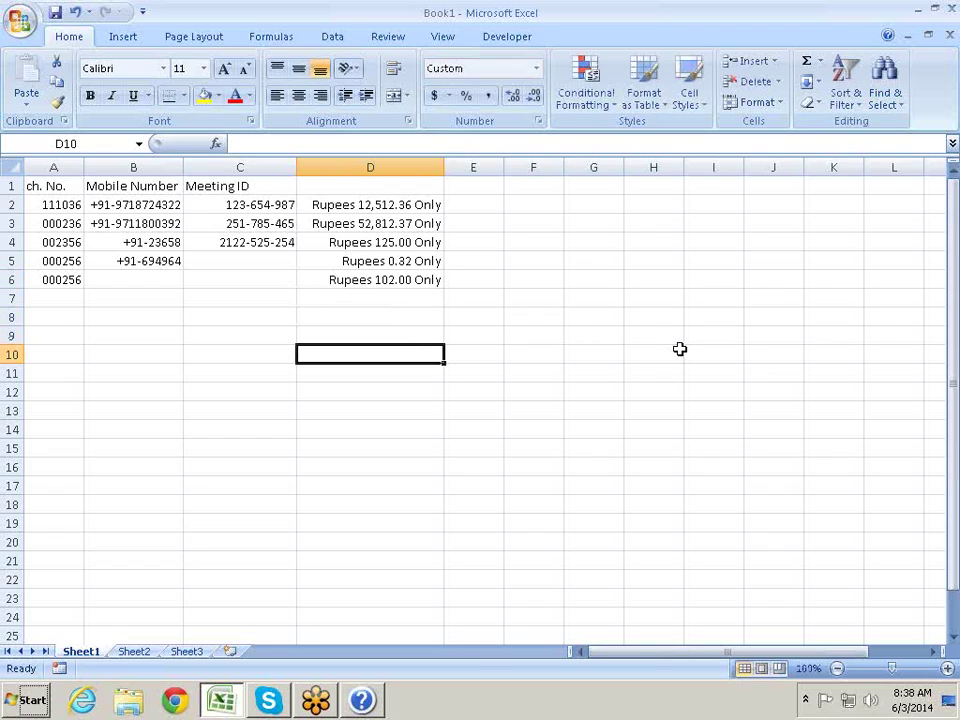
key("Up")
key("Up")
key("Up")
key("Up")
key("Up")
key("Up")
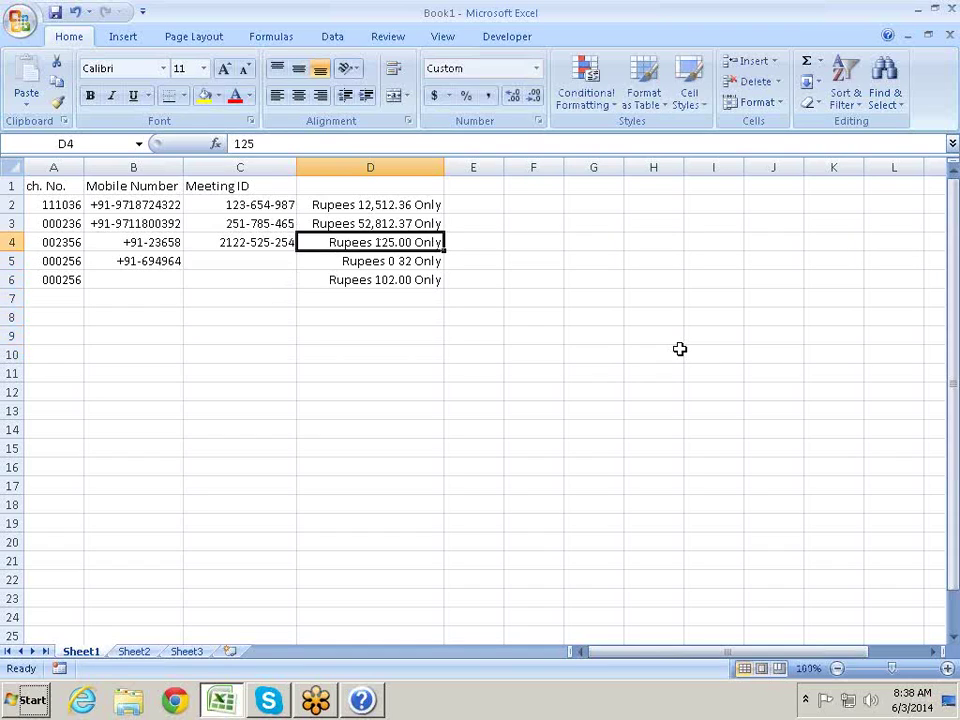
key("Up")
key("Up")
key("Down")
key("Down")
key("Down")
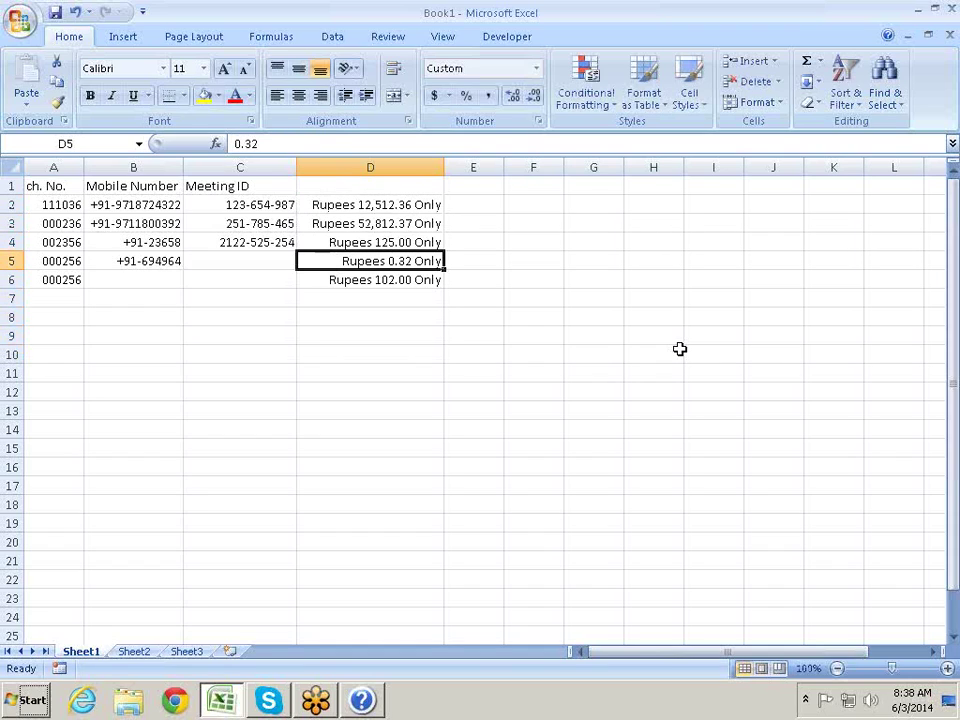
key("Up")
key("Up")
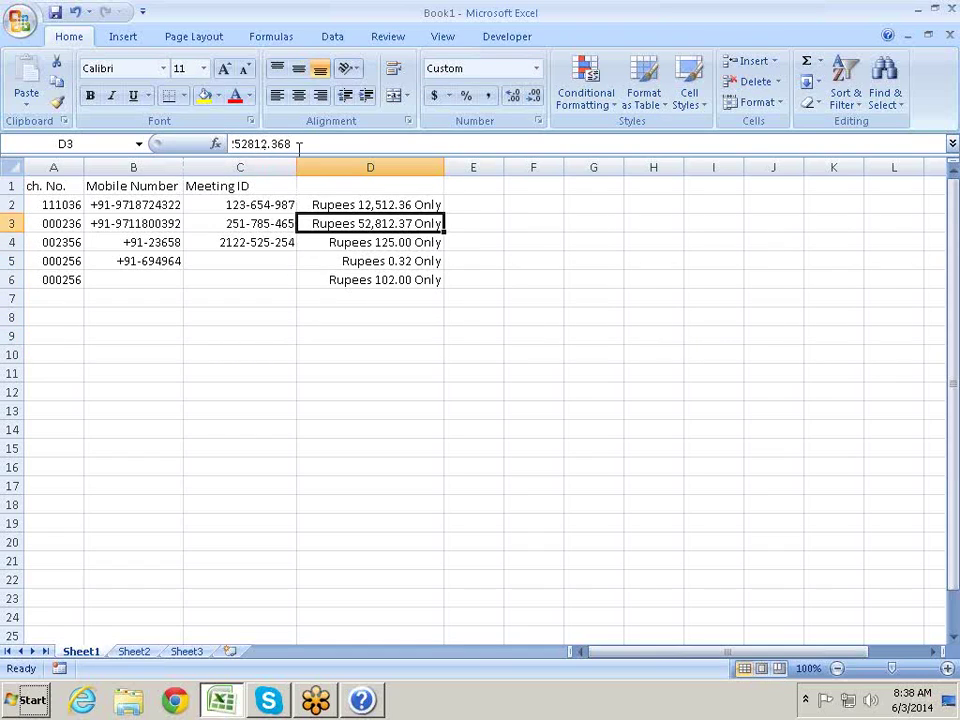
key("Down")
key("Down")
key("Down")
key("Down")
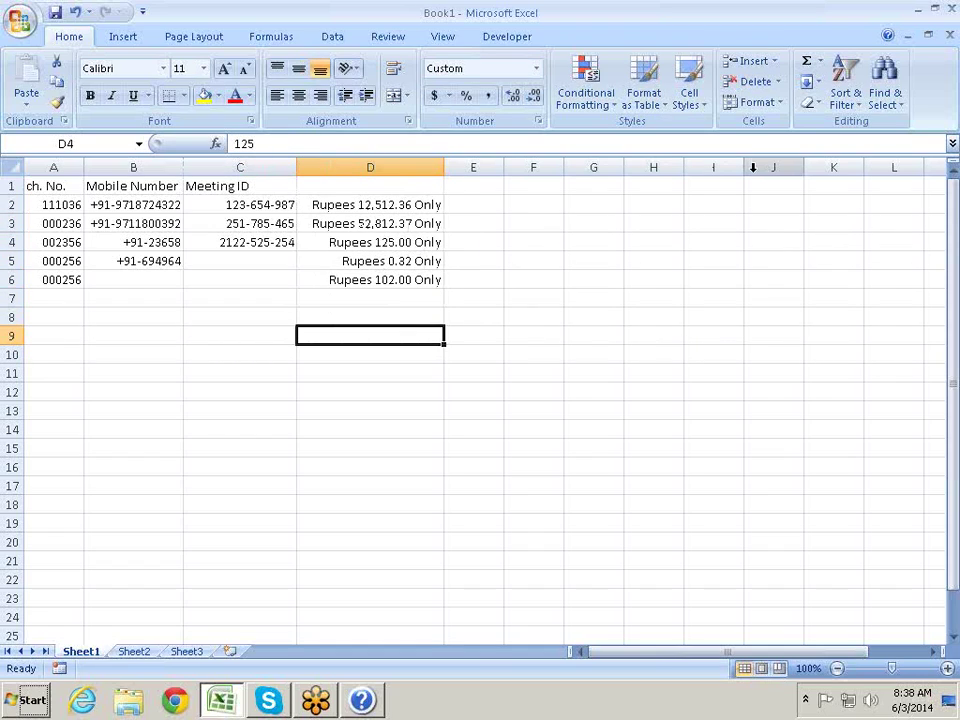
key("Up")
key("Up")
Add a bold AutoSum total in D7, delete it, then switch to the custom format help
key("alt+equal")
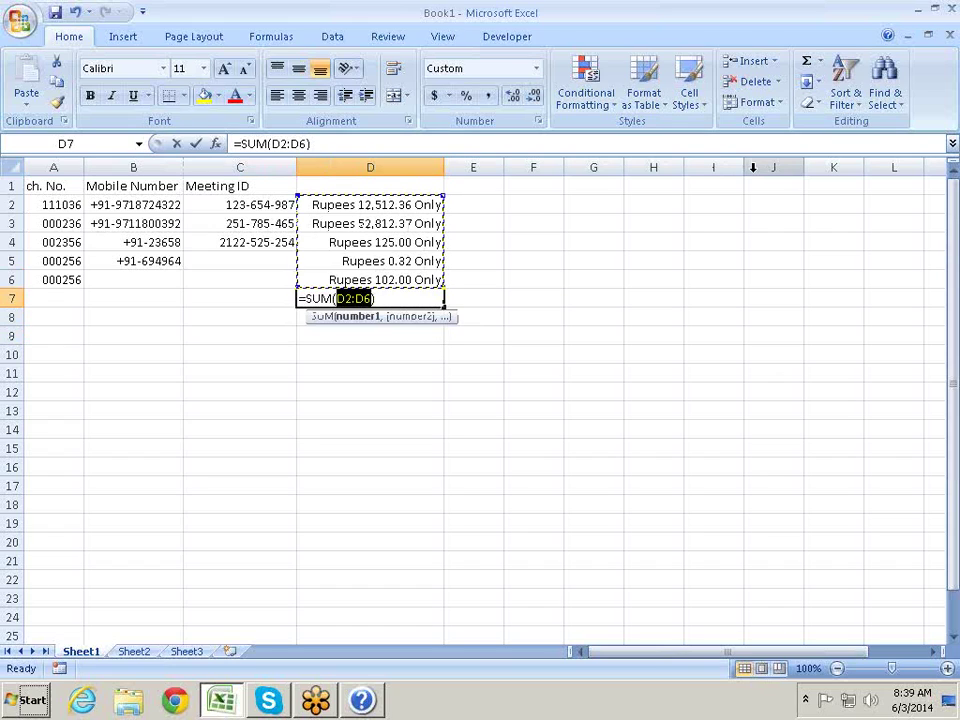
key("Return")
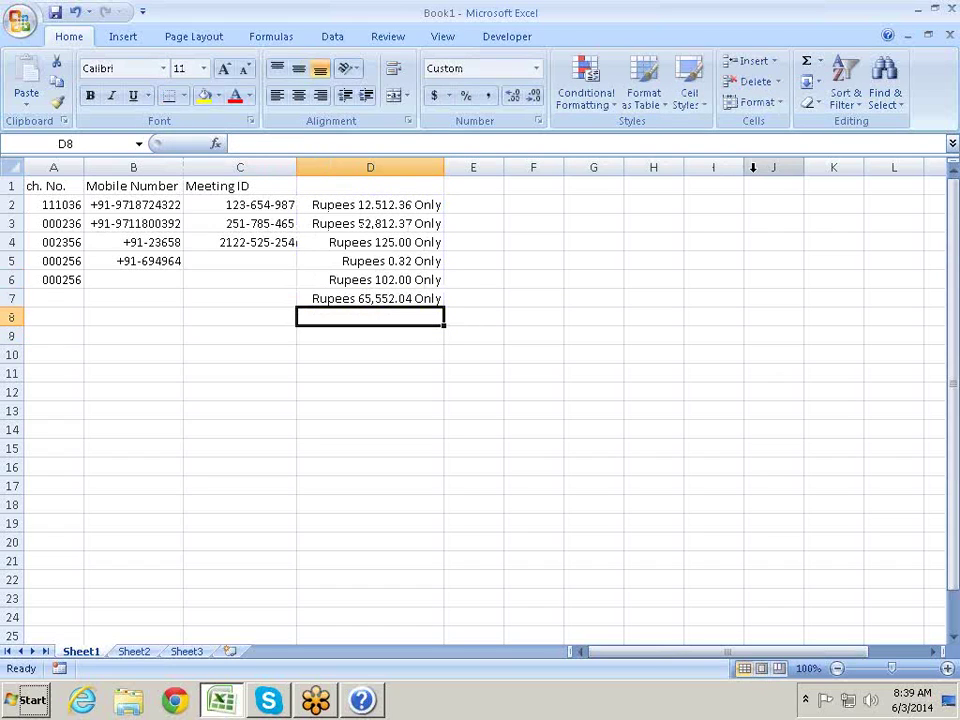
key("Up")
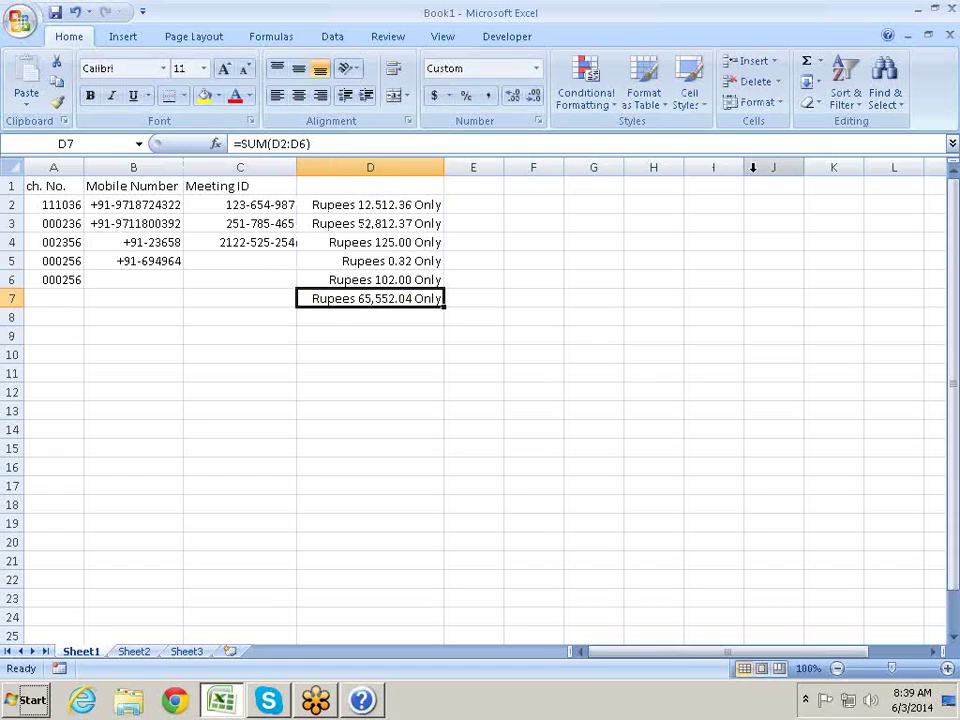
key("ctrl+b")
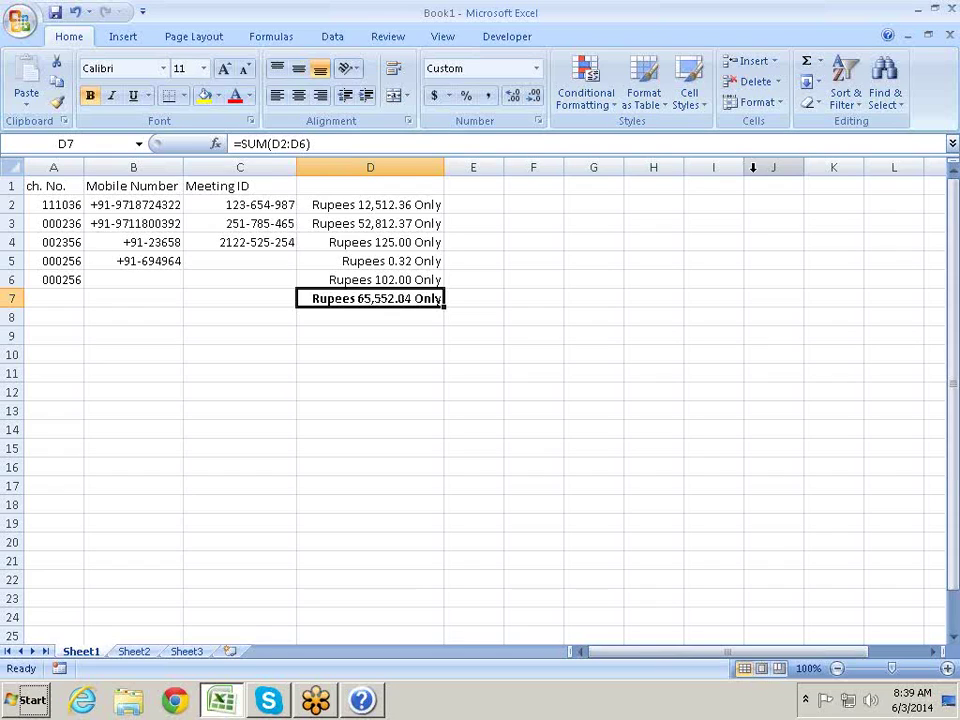
key("Delete")
key("Up")
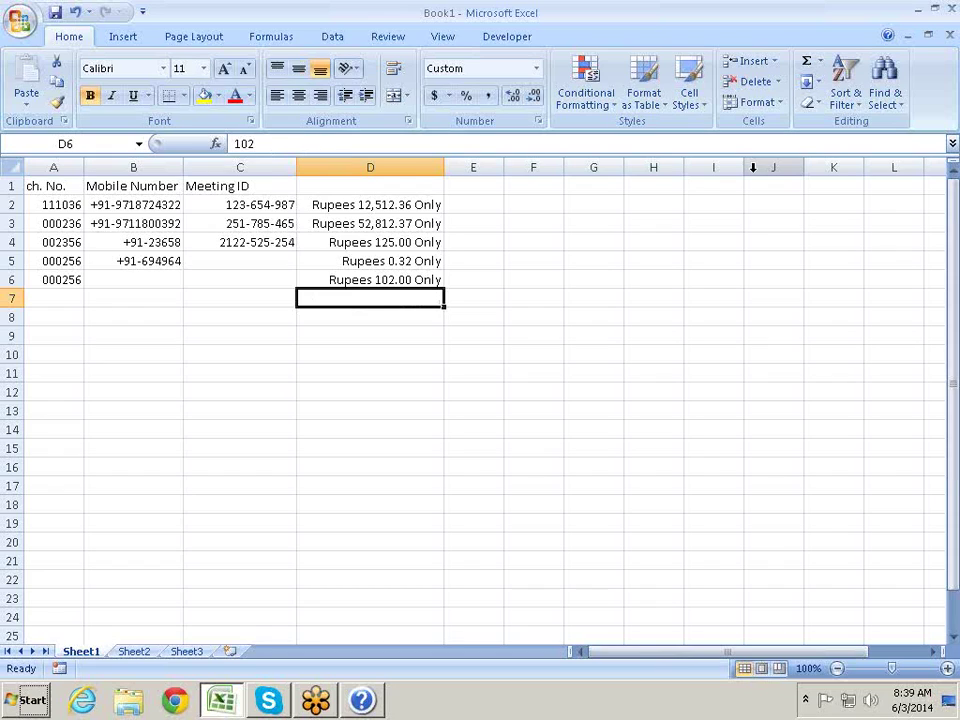
key("Up")
key("Up")
key("Up")
key("alt+Tab")
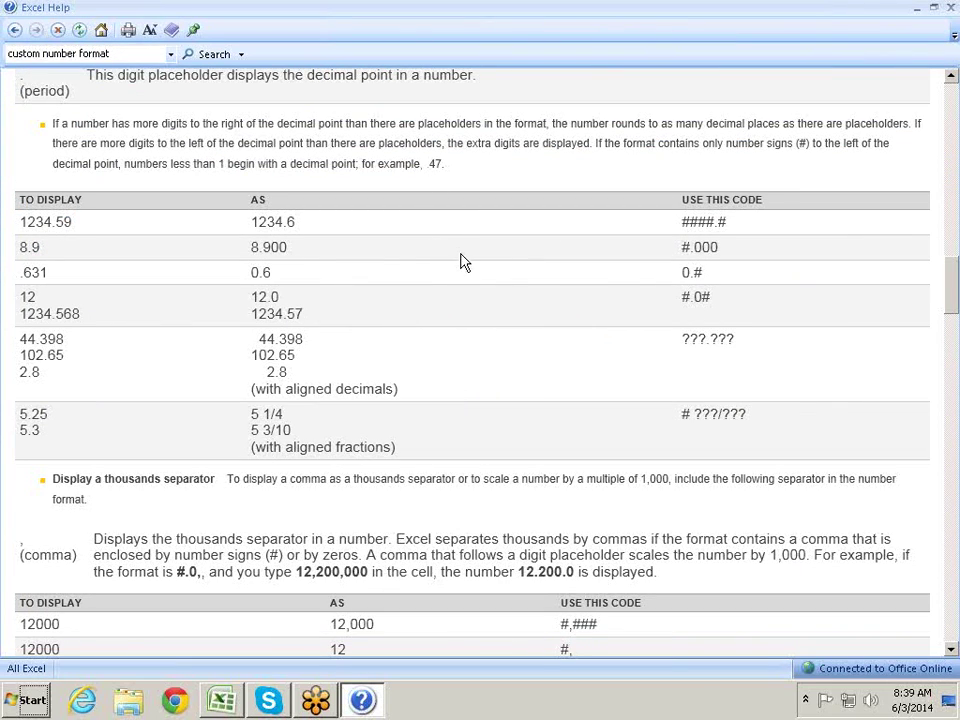
scroll(210, 291, "up", 1)
scroll(210, 291, "up", 5)
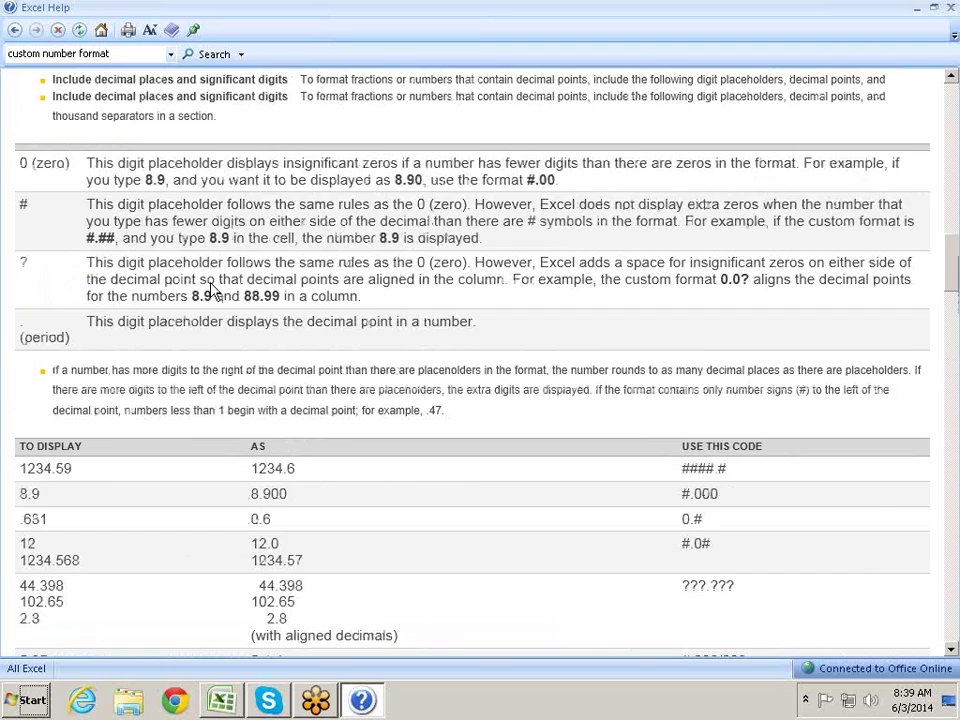
scroll(180, 220, "down", 1)
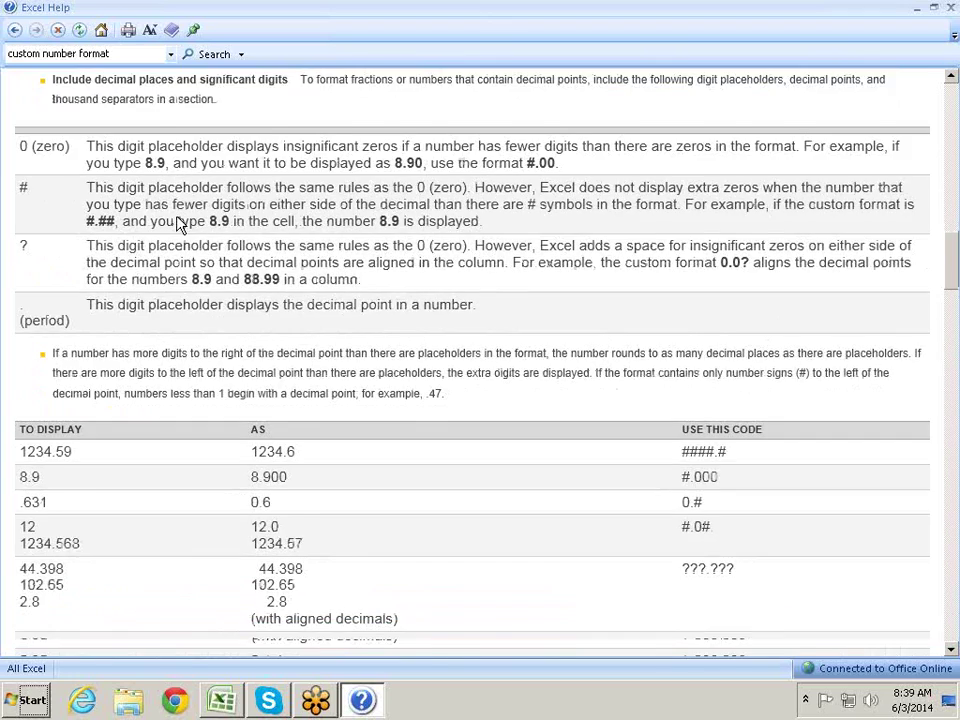
scroll(182, 223, "down", 3)
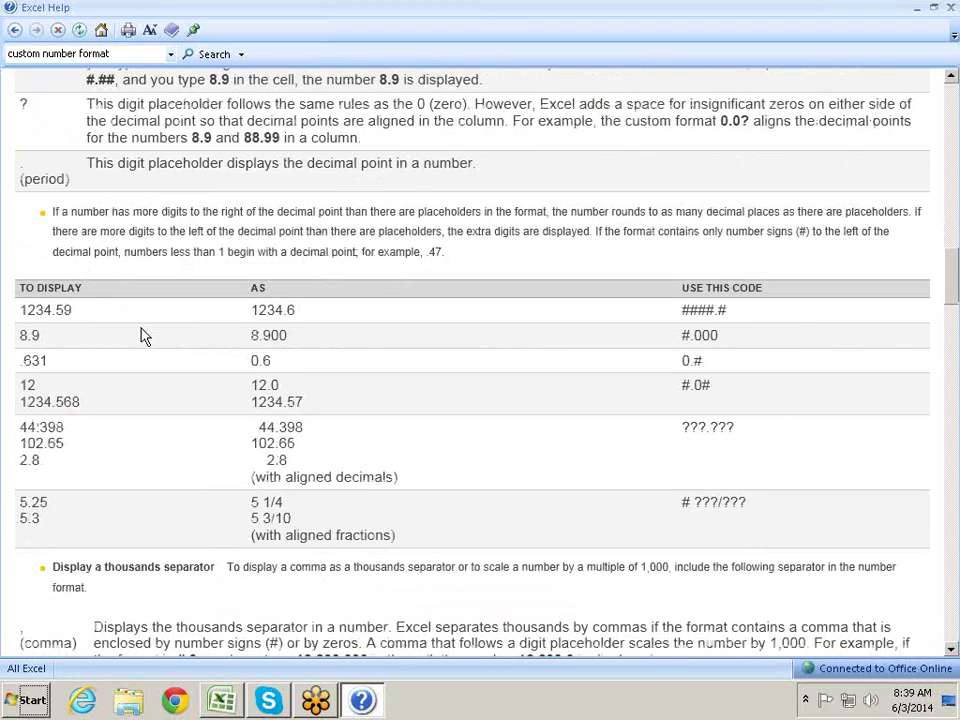
double_click(265, 310)
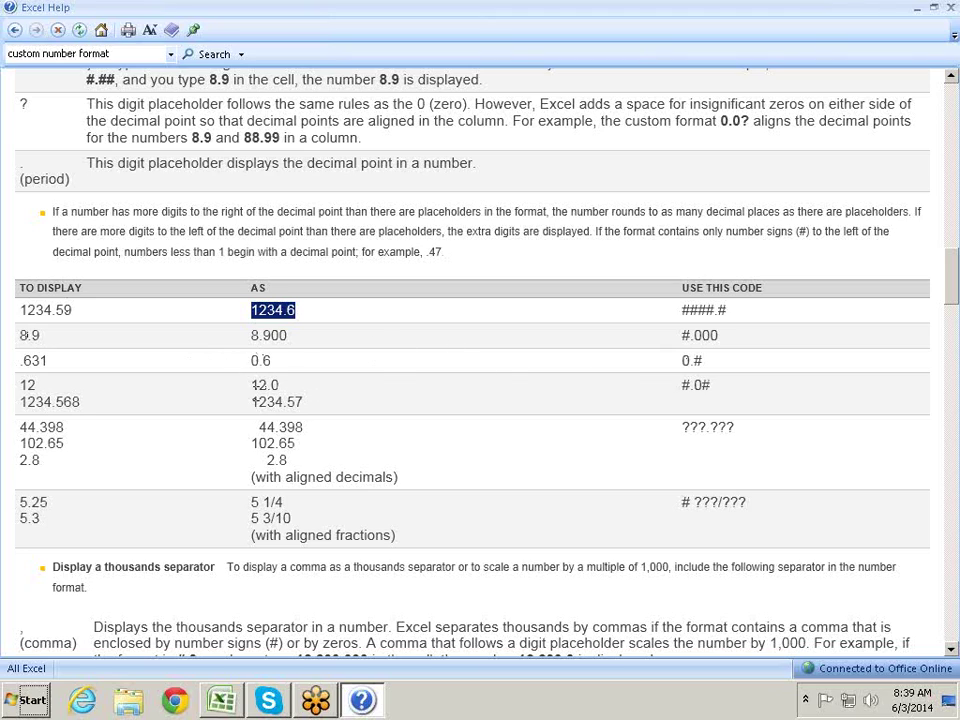
left_click_drag(258, 427, 303, 427)
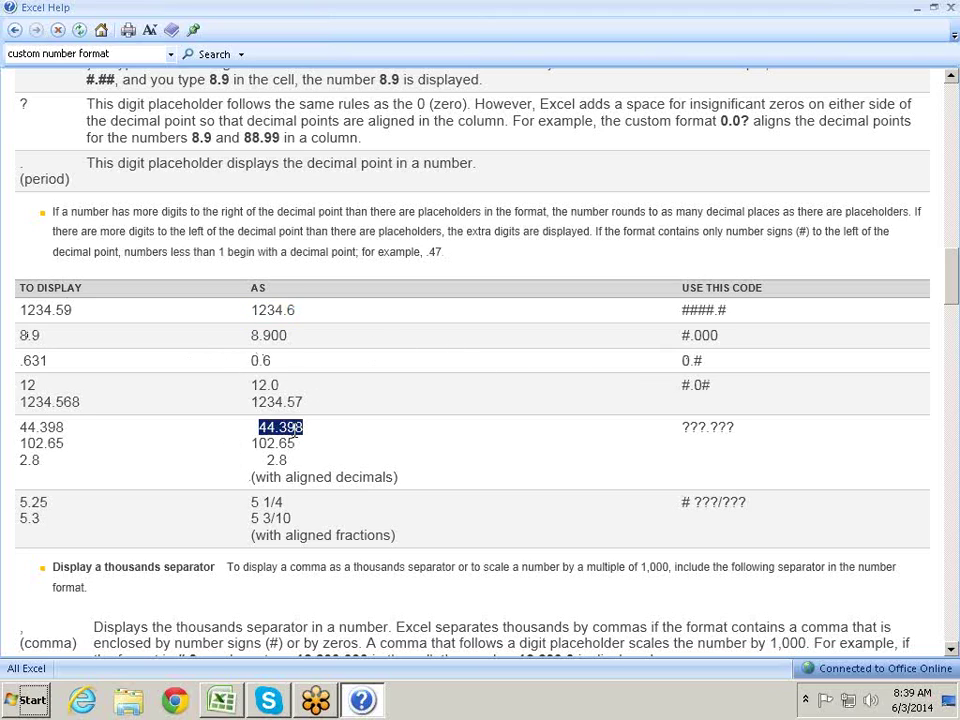
left_click_drag(682, 427, 740, 431)
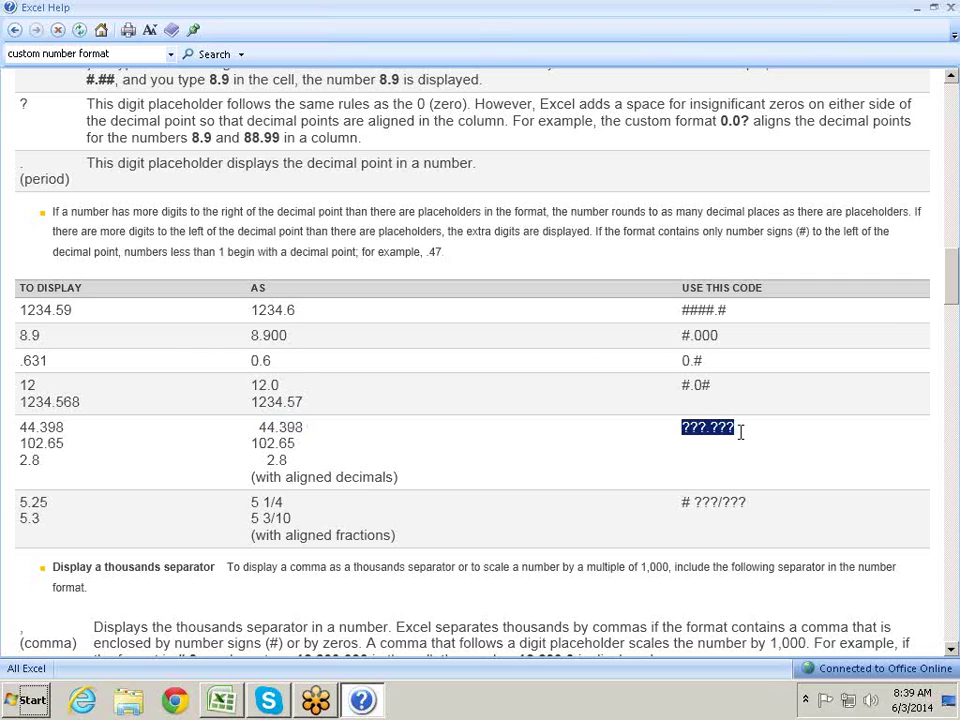
left_click(773, 455)
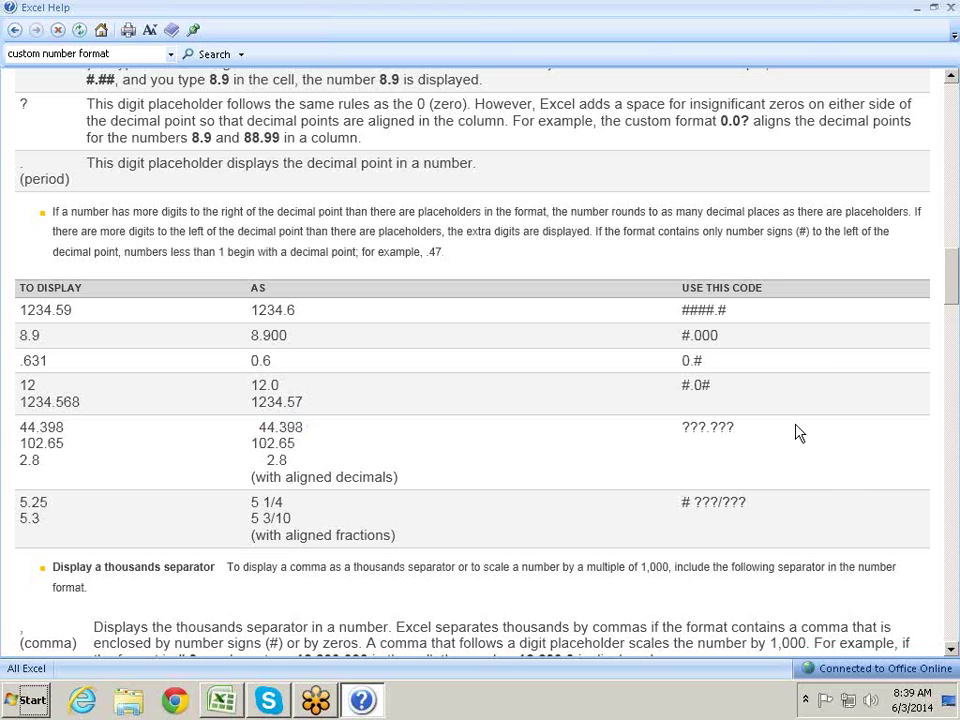
left_click_drag(737, 430, 718, 428)
key("alt+Tab")
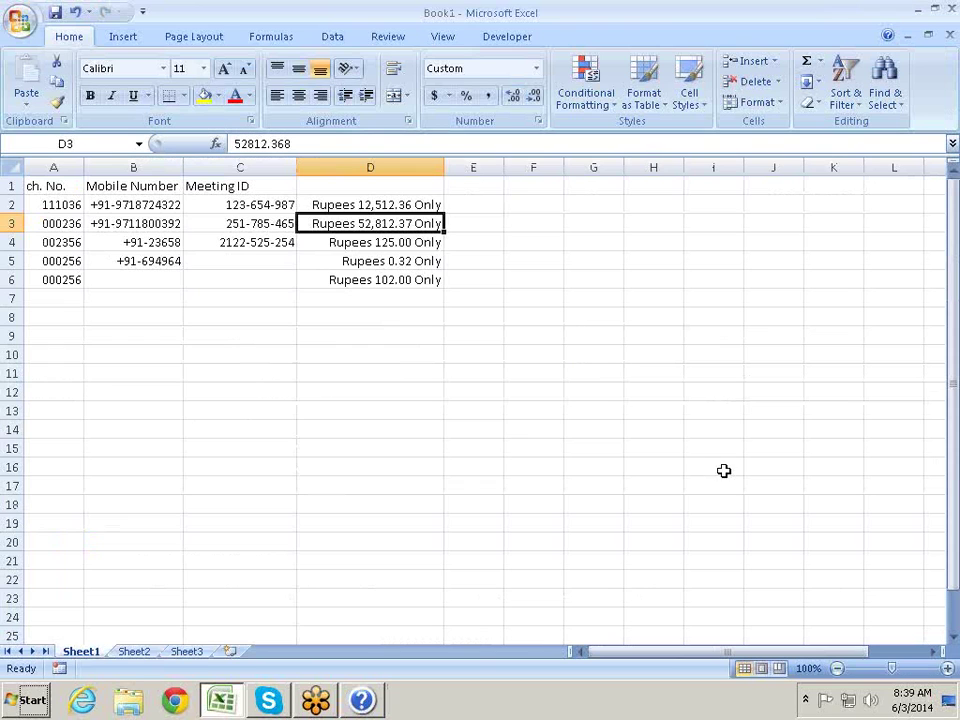
key("alt+Tab")
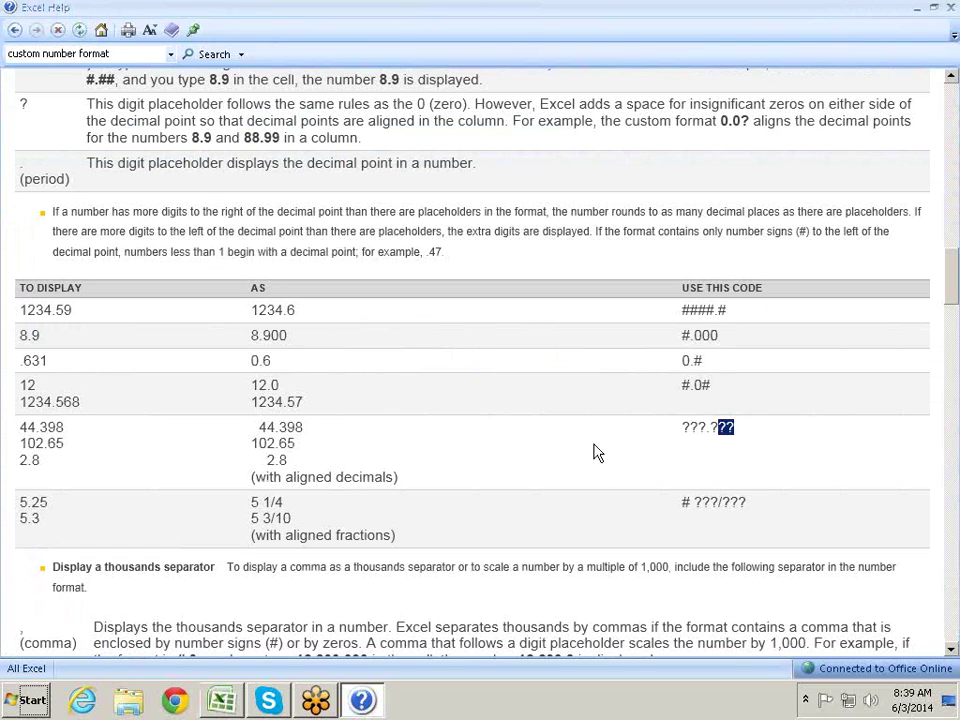
Back in the workbook, enter 123.056, 12.58 and 124.236 in C10:C12
key("alt+Tab")
left_click(186, 349)
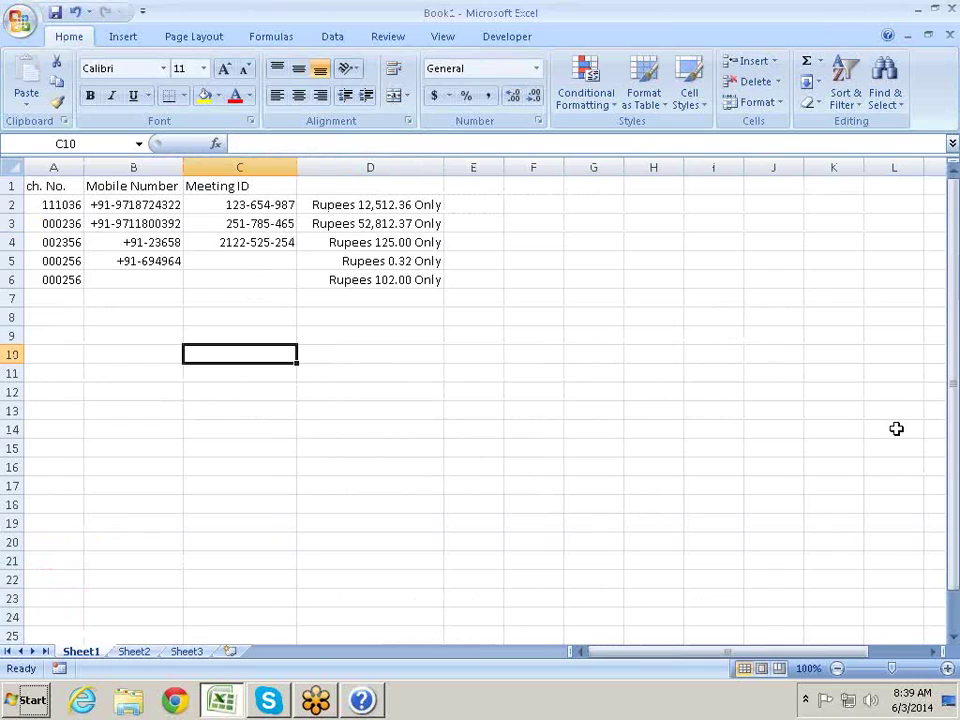
type("123")
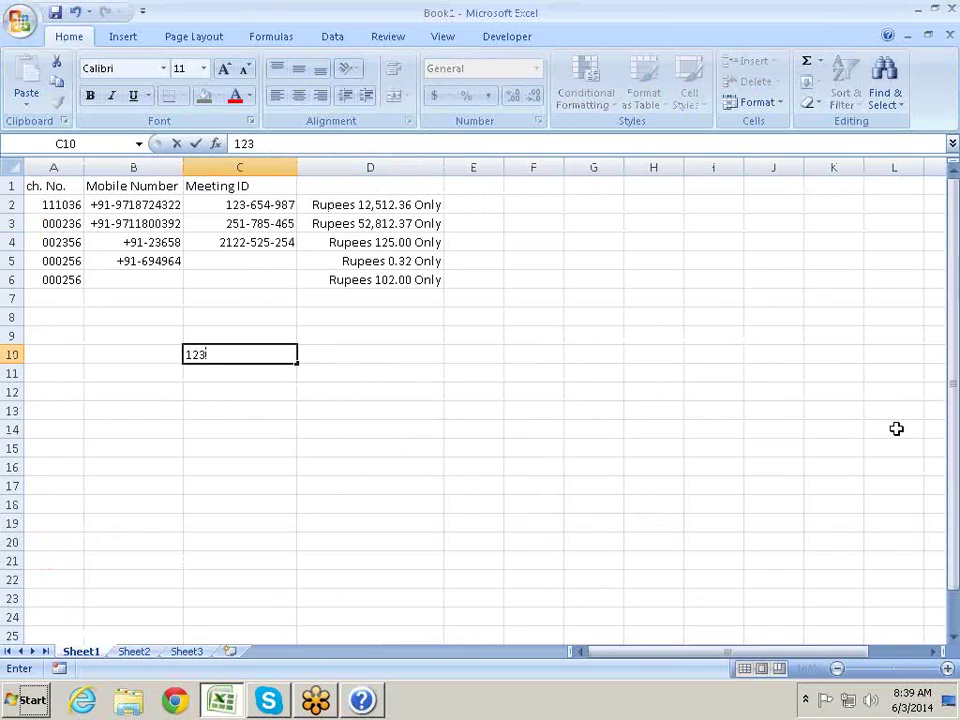
type(".056")
key("Return")
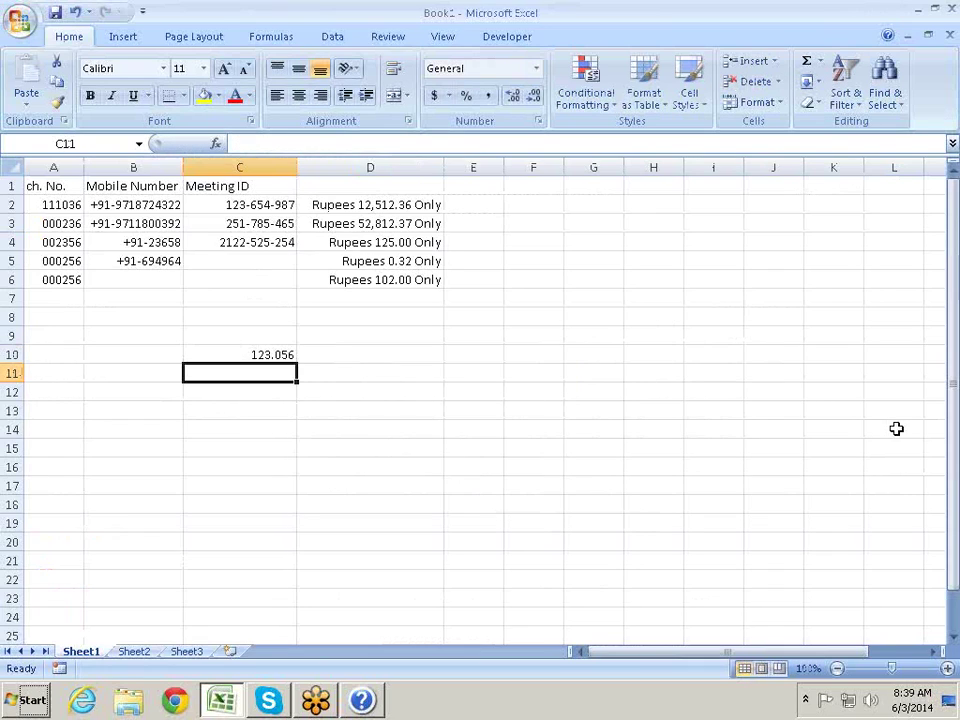
type("12.58")
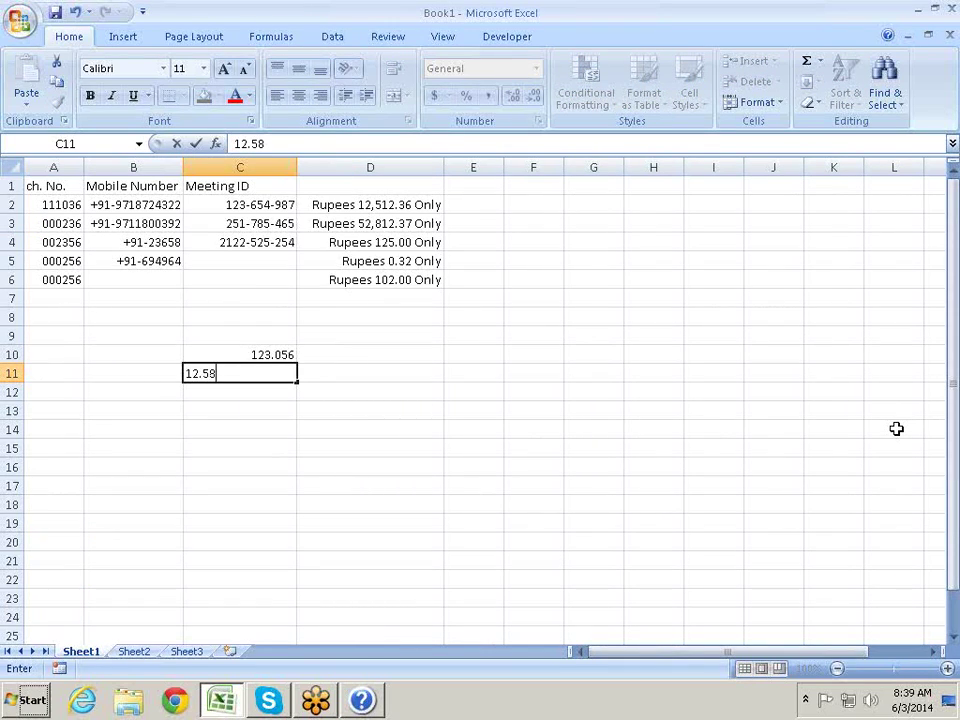
key("Return")
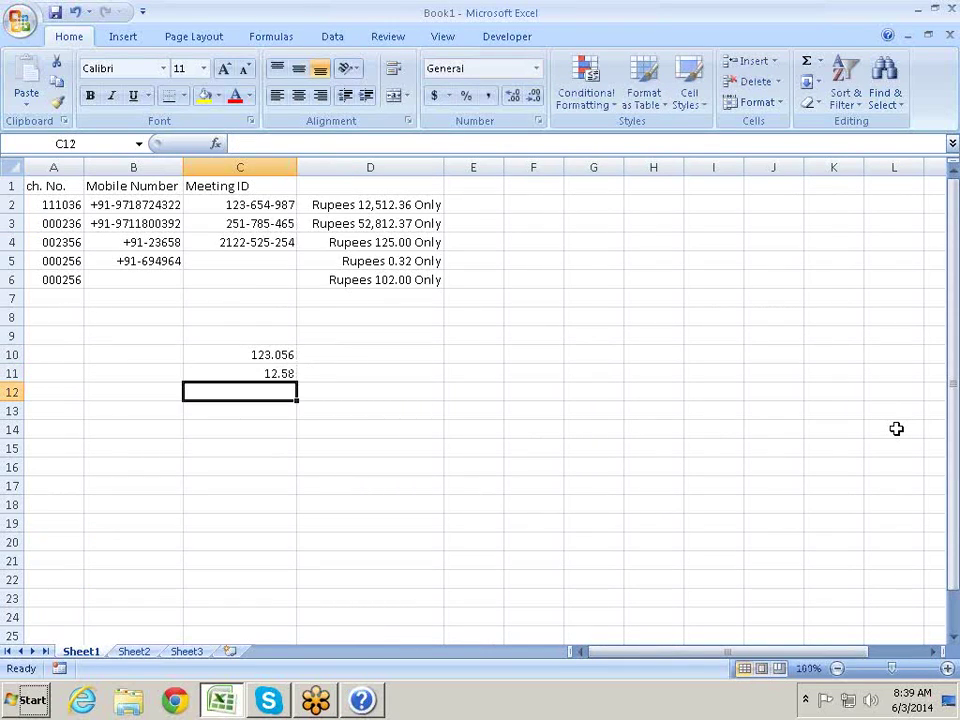
type("12")
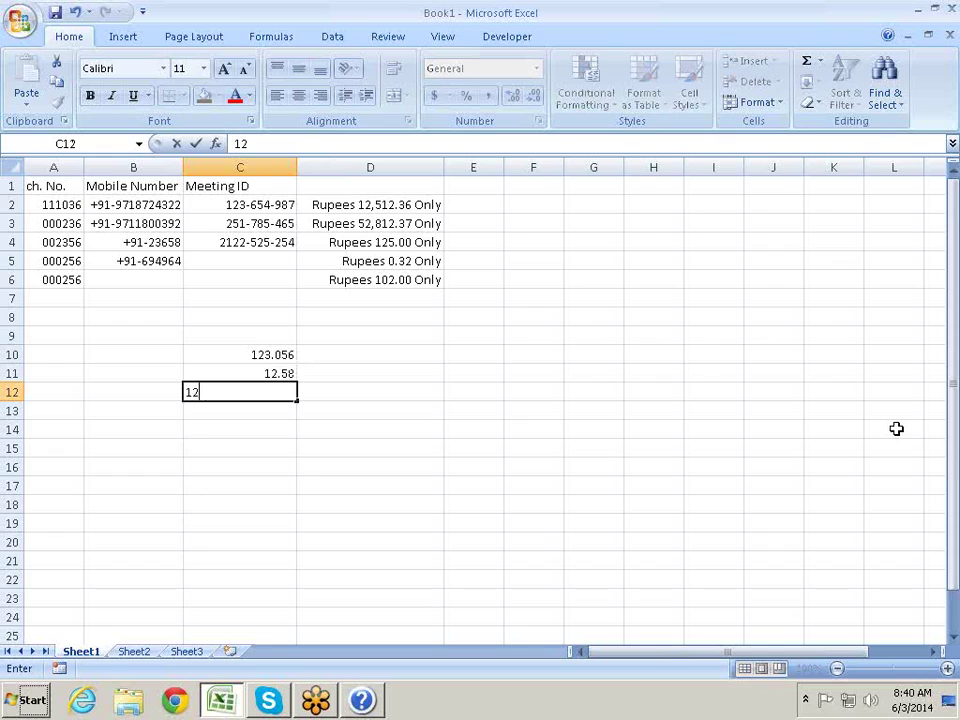
type("4.236")
key("Return")
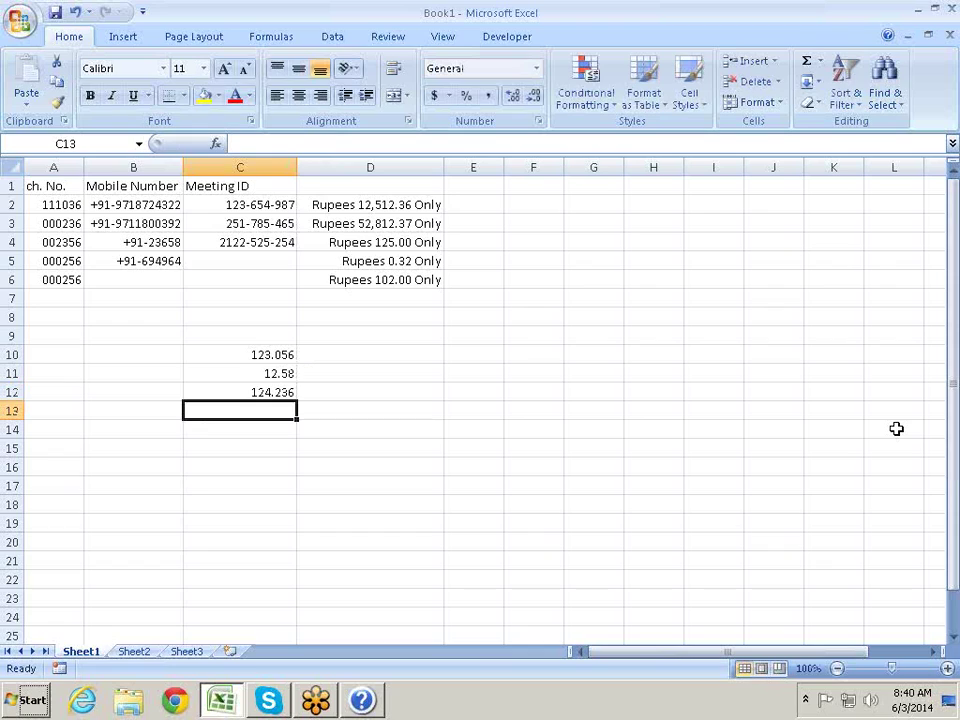
Bold C10:C12 and reselect the range
key("Up")
key("Up")
key("Up")
key("shift+Down")
key("shift+Down")
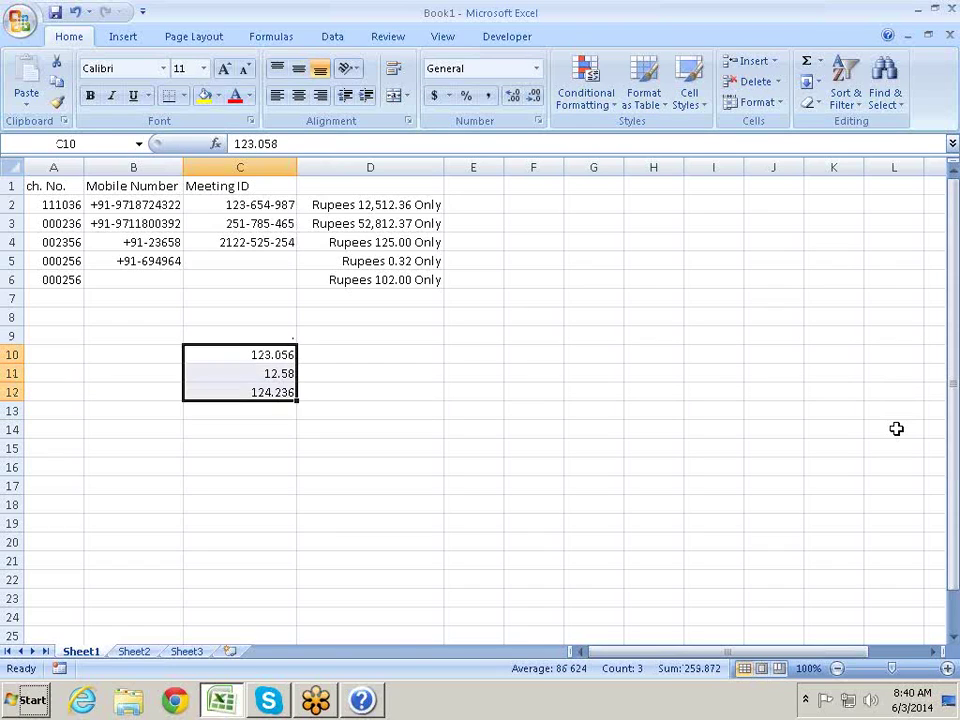
key("ctrl+b")
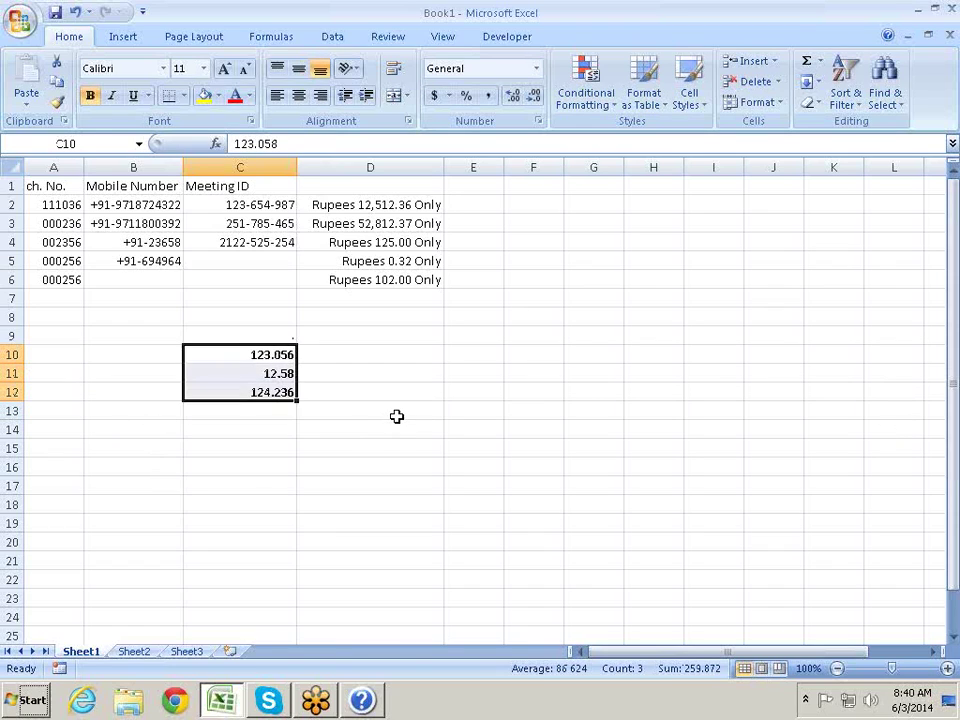
left_click(396, 416)
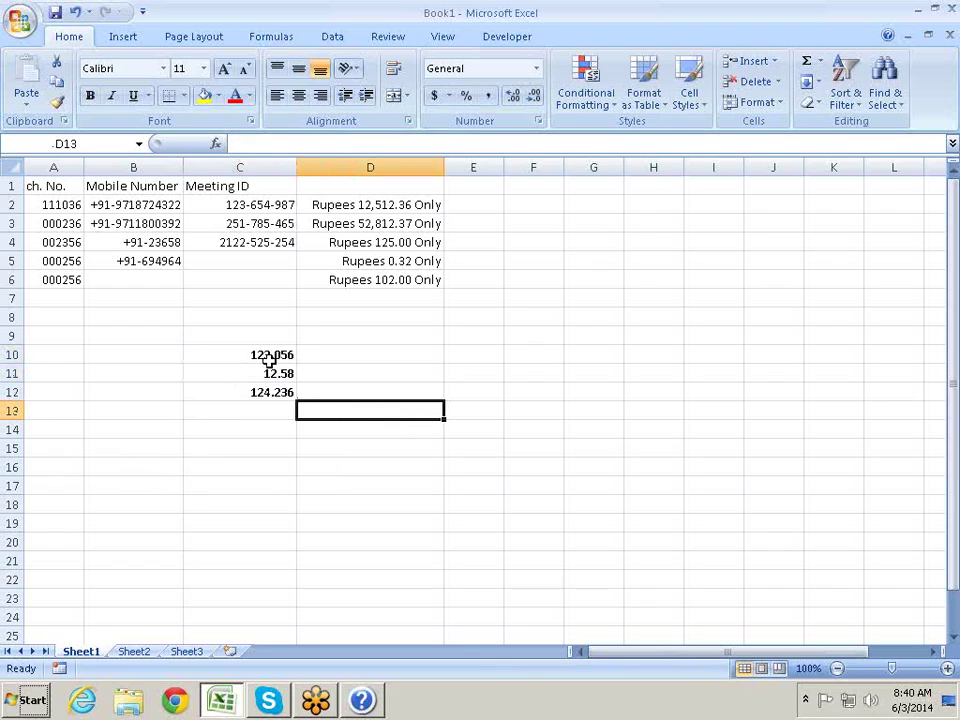
left_click_drag(291, 352, 287, 393)
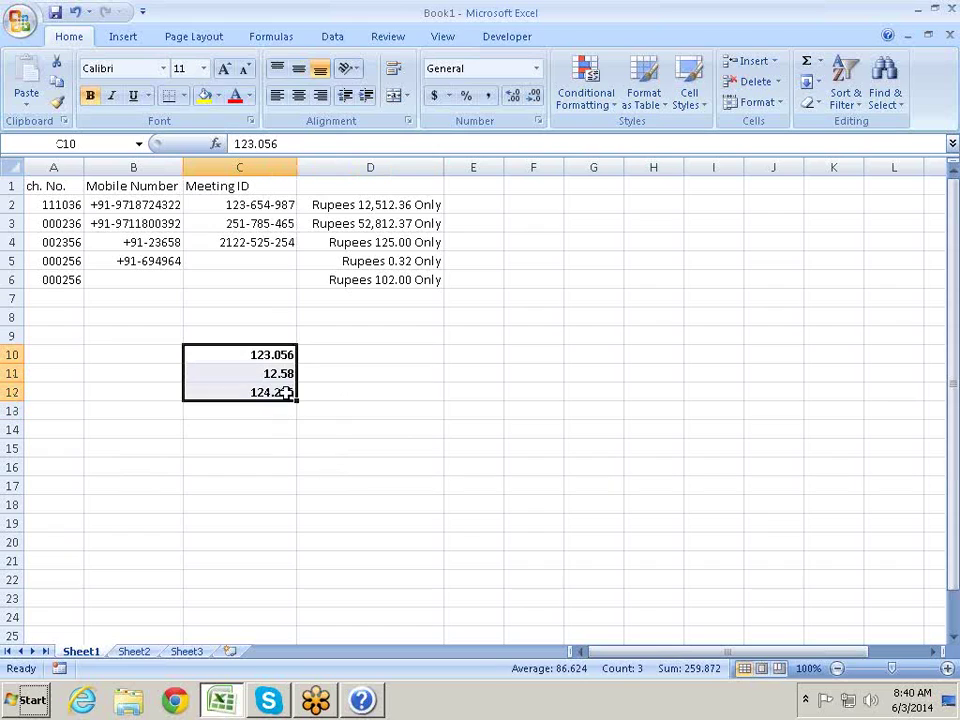
Apply custom format ???.??? to C10:C12 to line up their decimal points
key("ctrl+1")
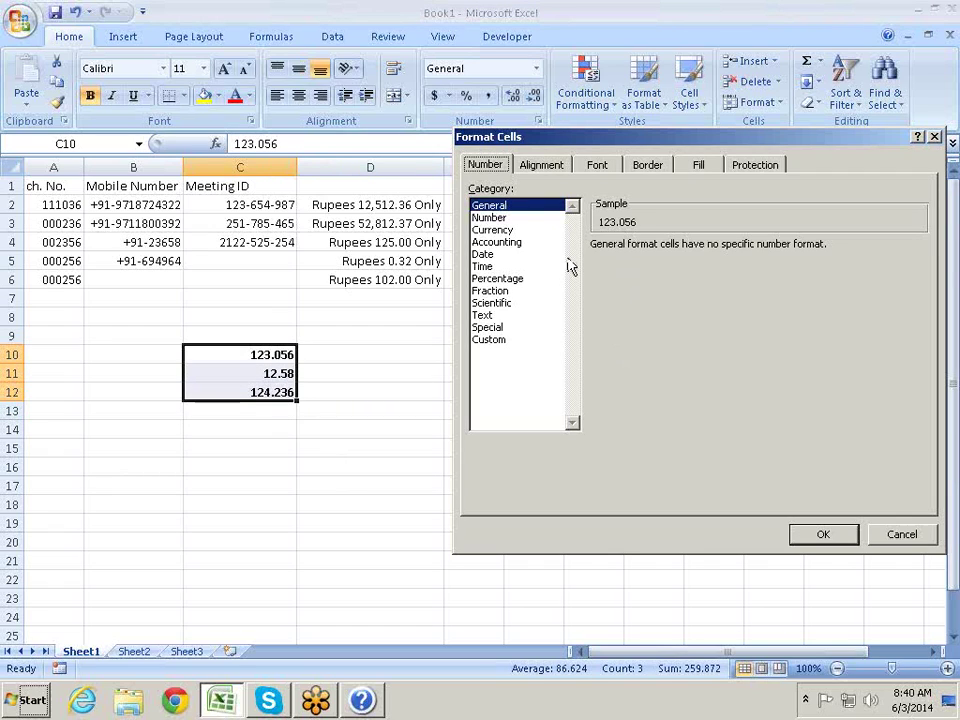
left_click(505, 340)
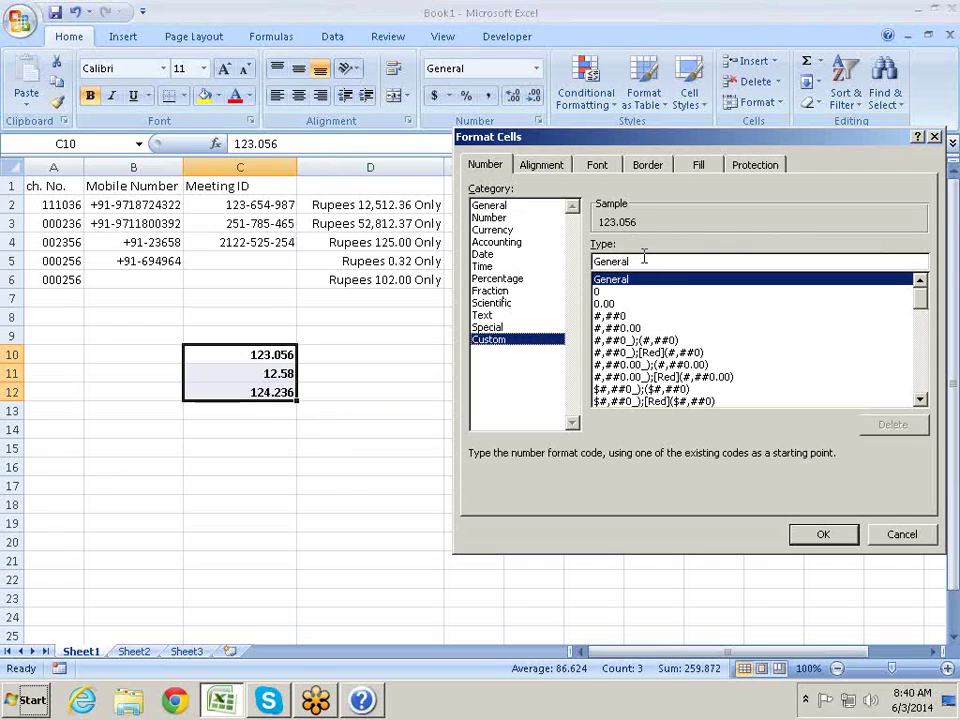
left_click_drag(649, 262, 543, 262)
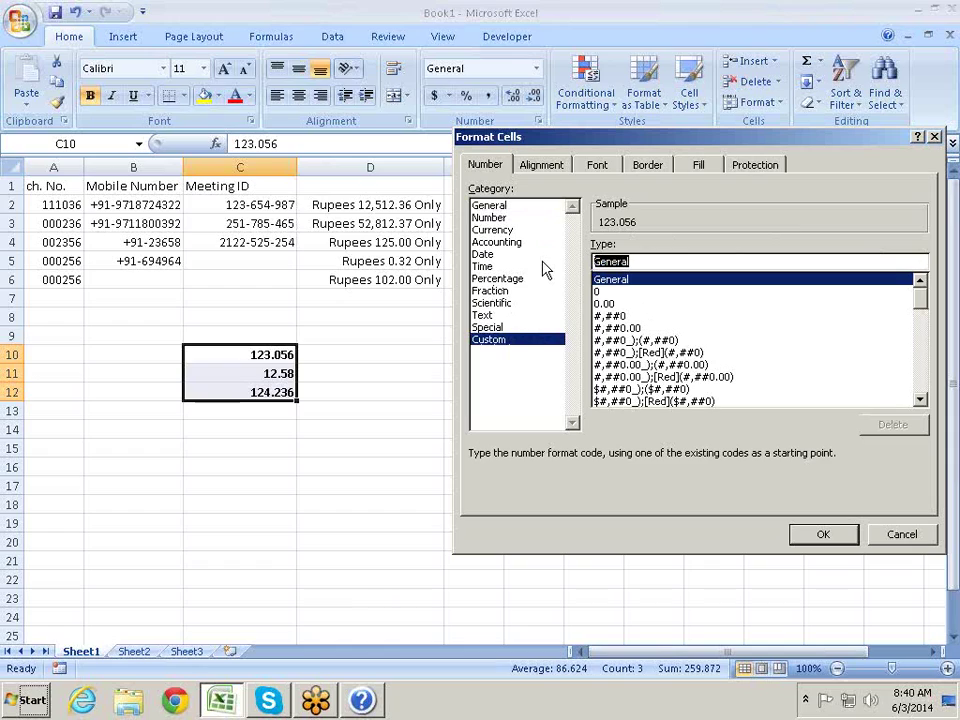
type("?")
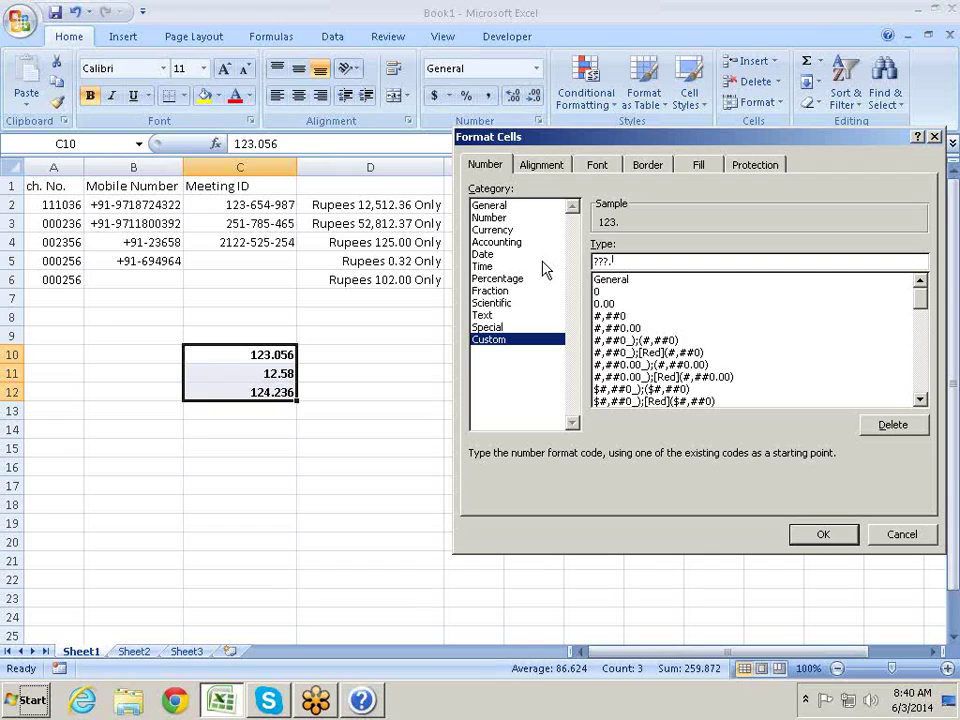
type("?")
left_click(818, 535)
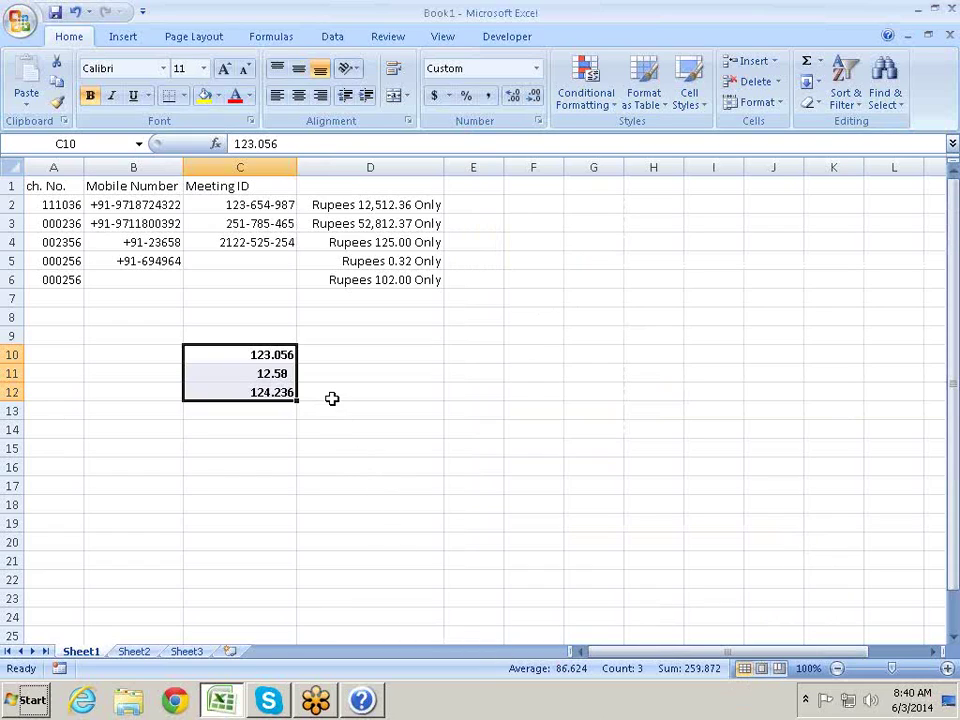
Inspect the aligned decimal values stored in C10:C12, checking C11 and C12
left_click(332, 396)
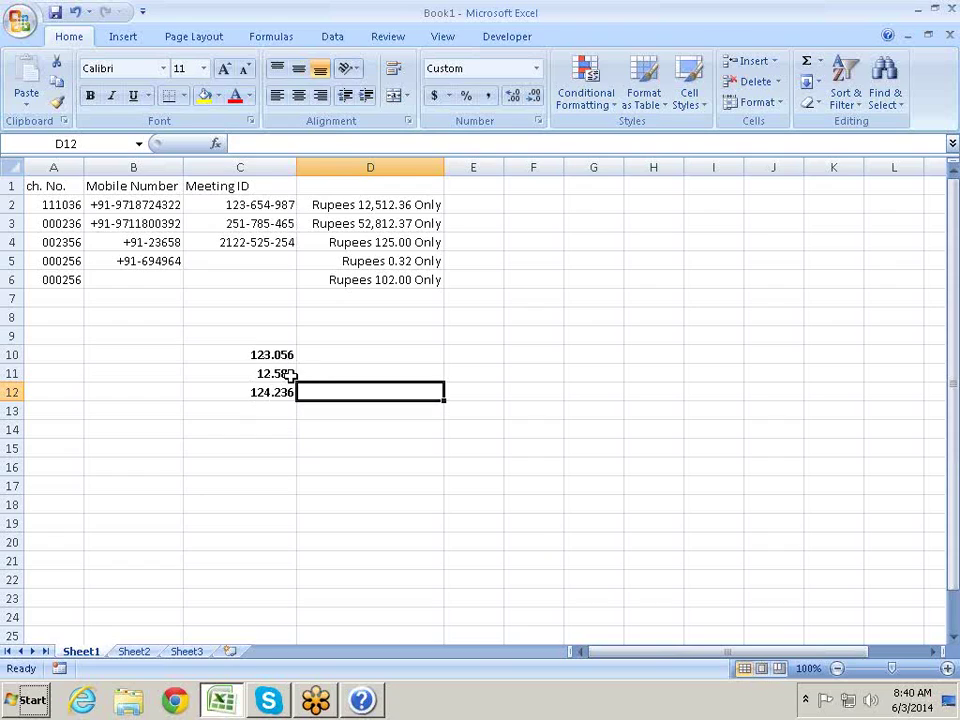
left_click(288, 374)
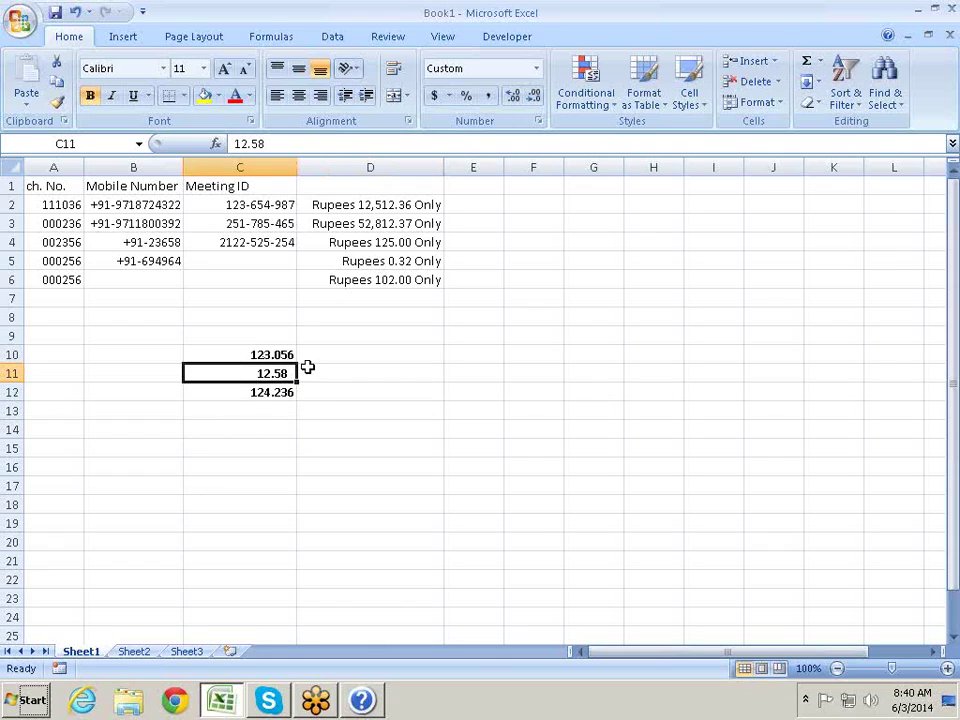
left_click(313, 372)
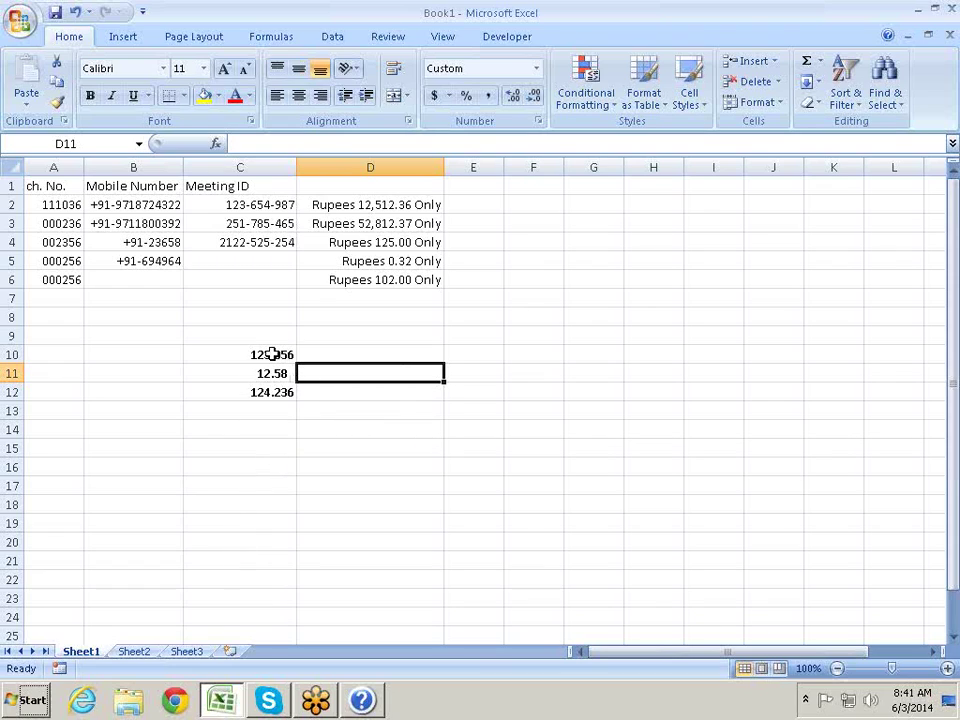
left_click_drag(272, 354, 272, 518)
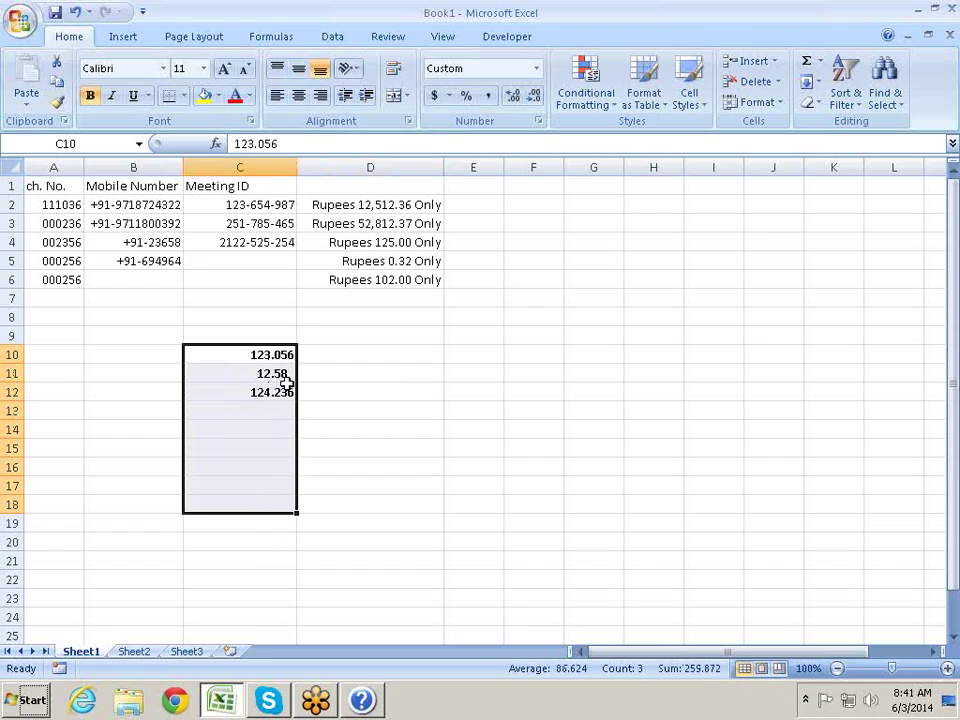
left_click(288, 391)
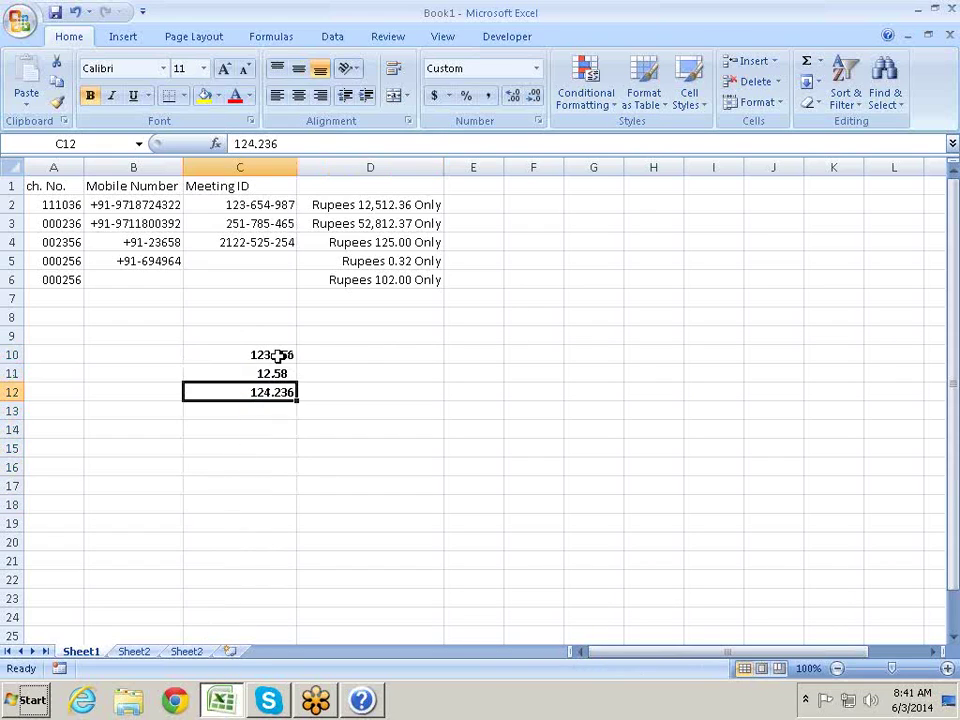
Undo the custom format to compare C10:C12's alignment, then switch to Excel Help
key("ctrl+z")
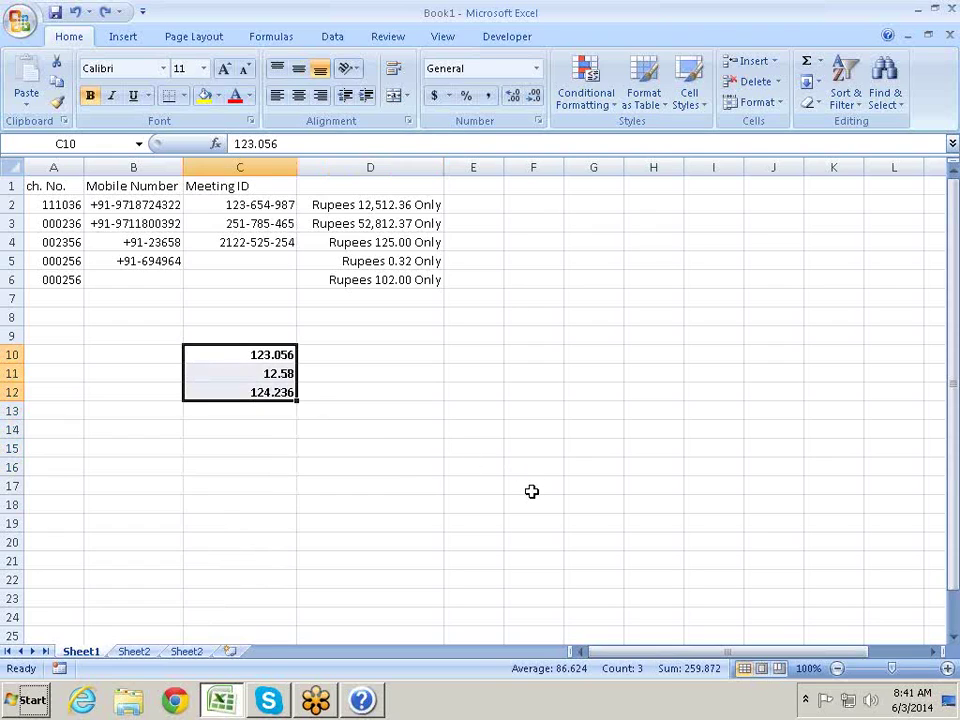
left_click(472, 498)
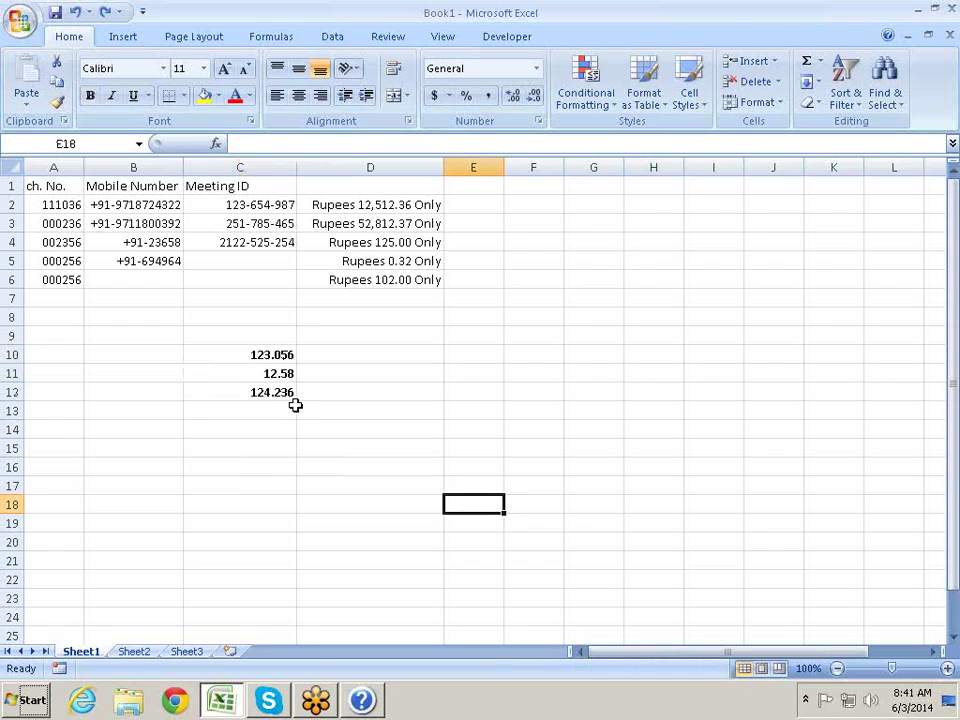
left_click_drag(250, 354, 280, 392)
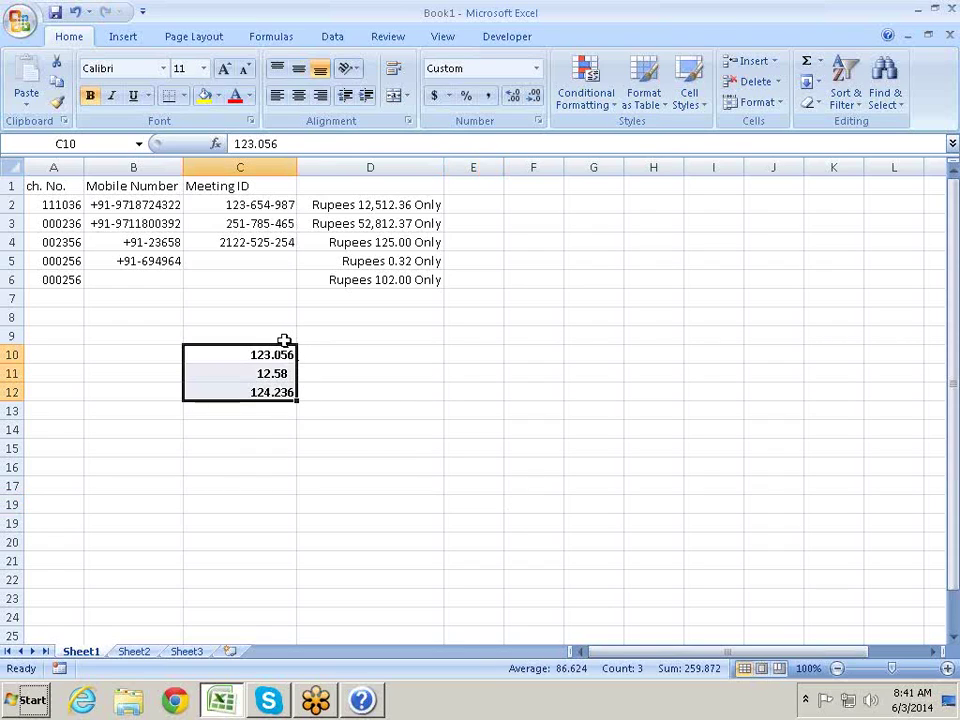
left_click(372, 397)
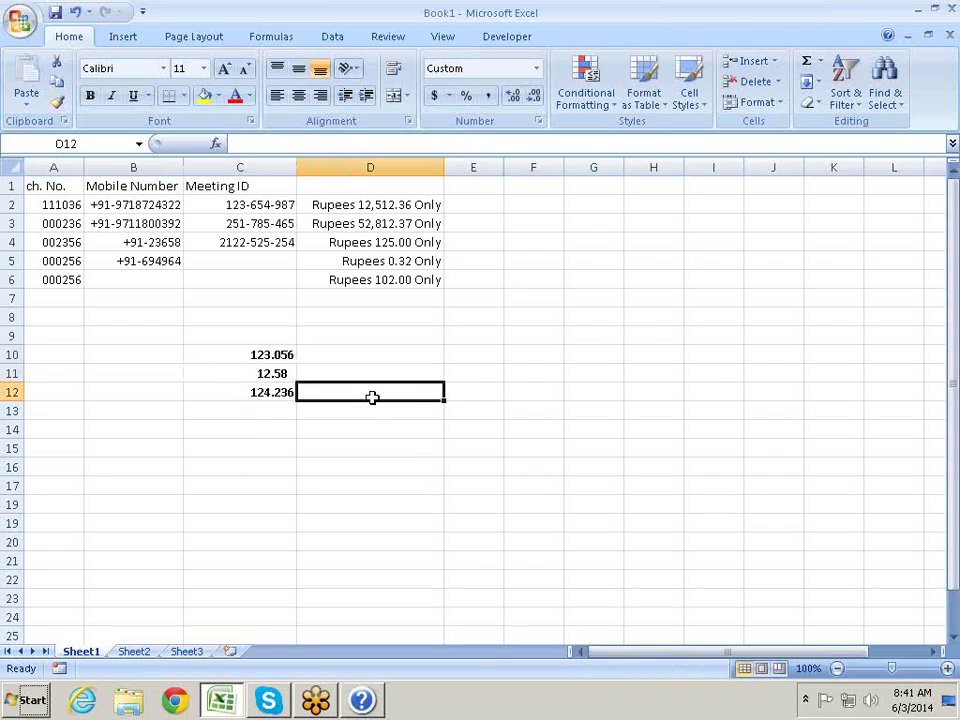
key("alt+Tab")
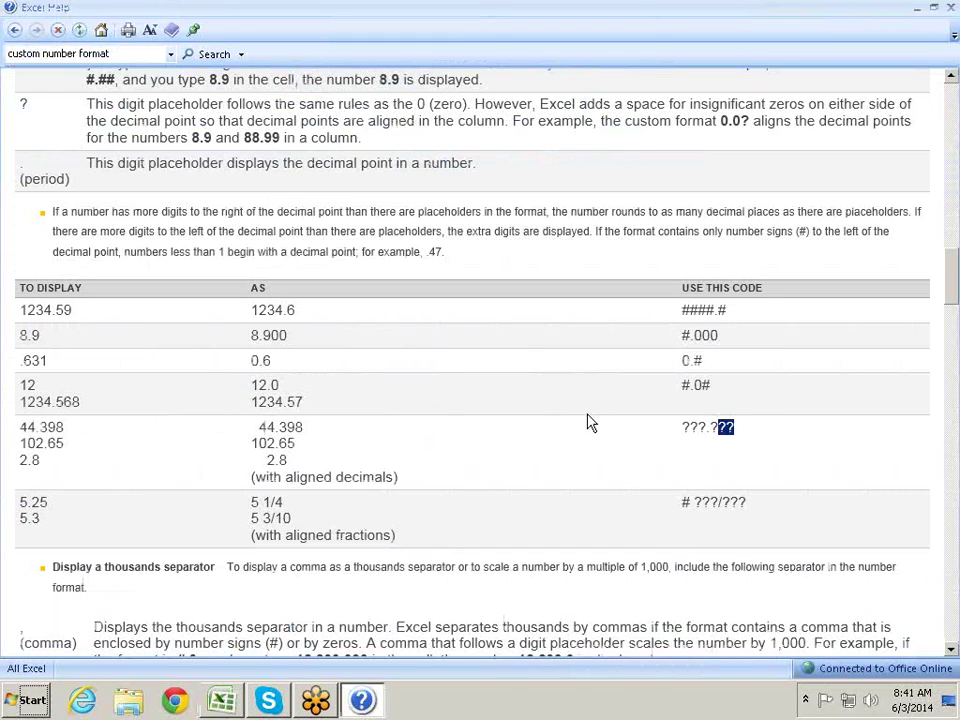
Read the help example turning 5.25 into 5 1/4 with the # ???/??? aligned-fractions code
left_click(519, 441)
scroll(542, 428, "down", 2)
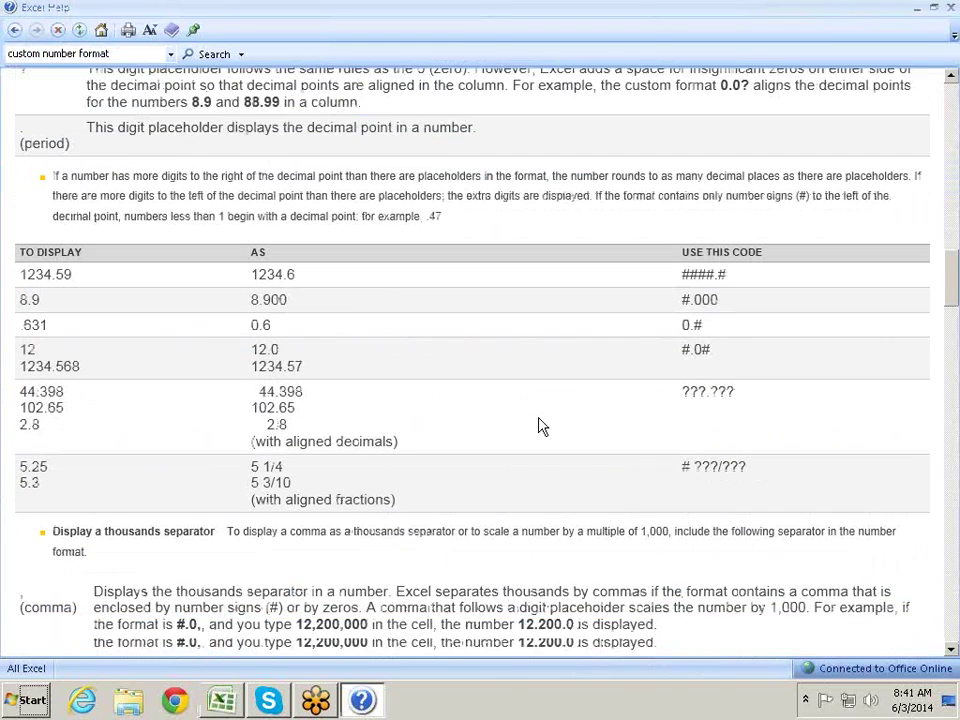
left_click_drag(19, 413, 48, 414)
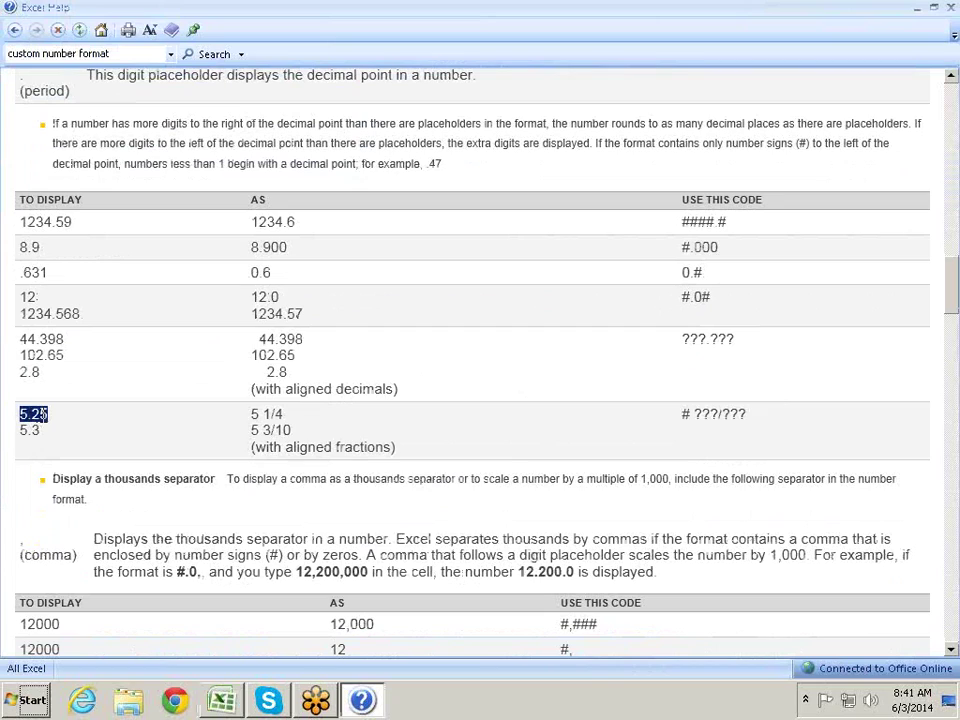
left_click(168, 452)
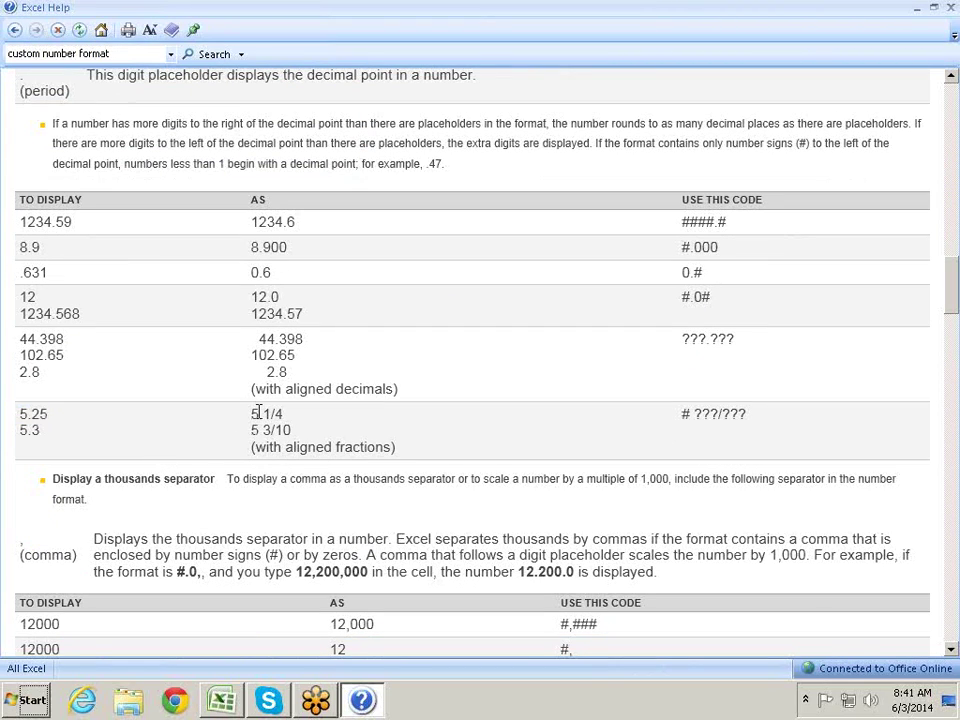
left_click_drag(252, 414, 259, 414)
left_click(270, 418)
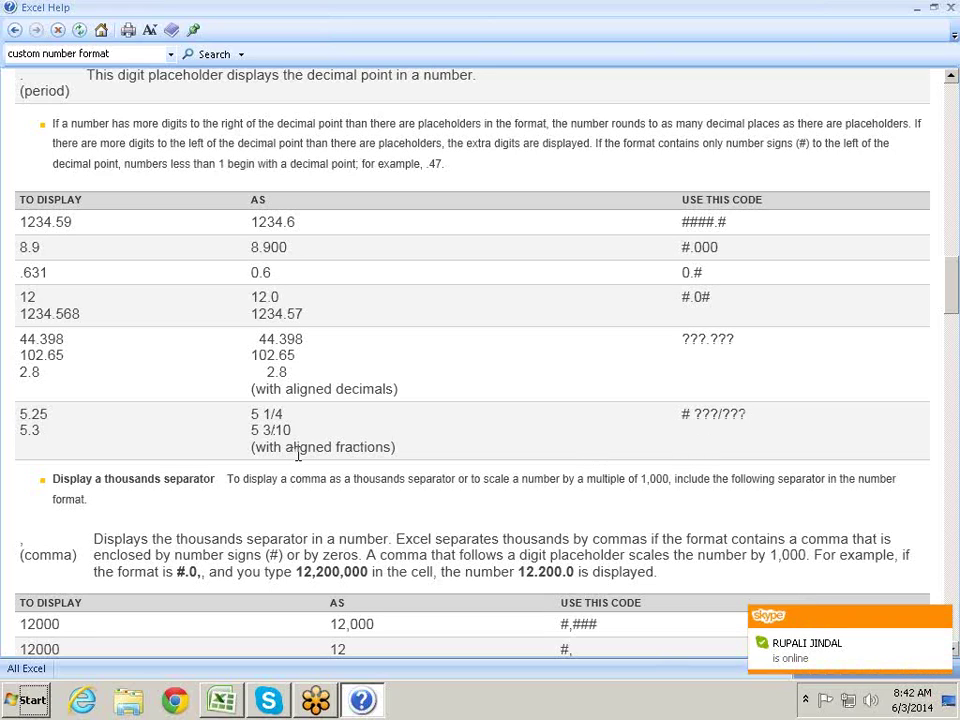
left_click_drag(262, 447, 392, 467)
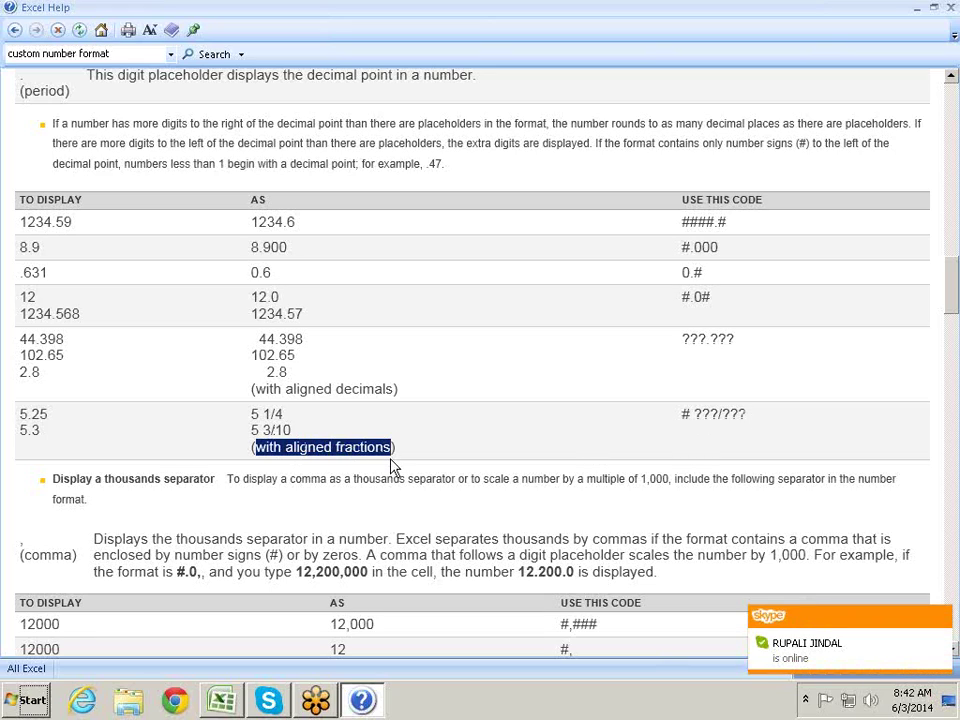
mouse_move(275, 339)
left_mouse_down()
mouse_move(276, 378)
mouse_move(414, 418)
mouse_move(272, 432)
mouse_move(403, 454)
left_mouse_up()
left_click(729, 435)
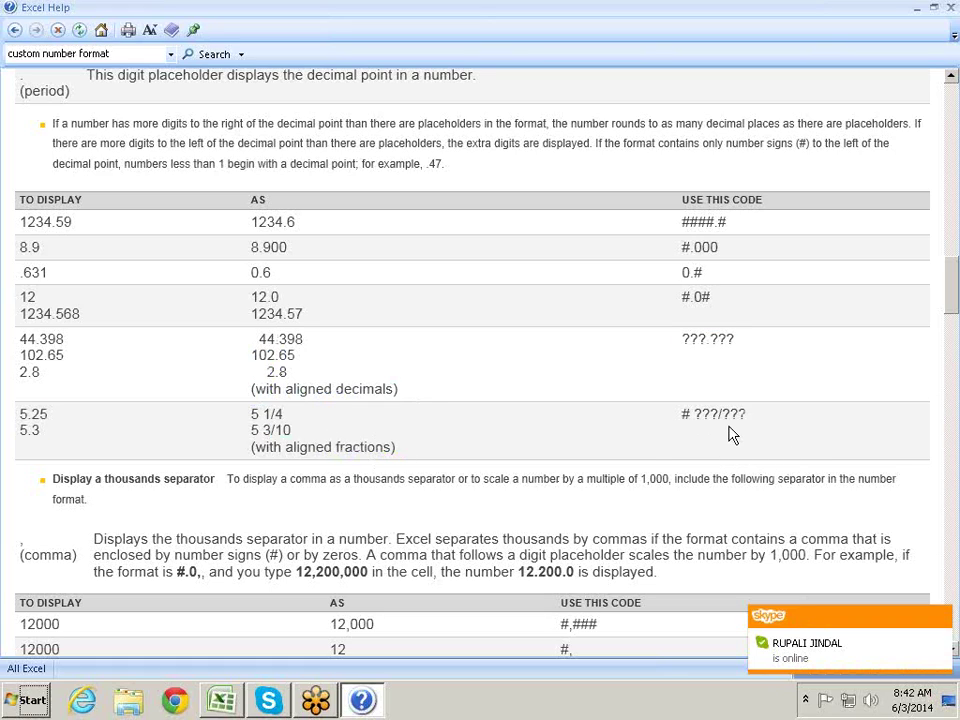
Back in the workbook, enter 5.25 in D10
key("alt+Tab")
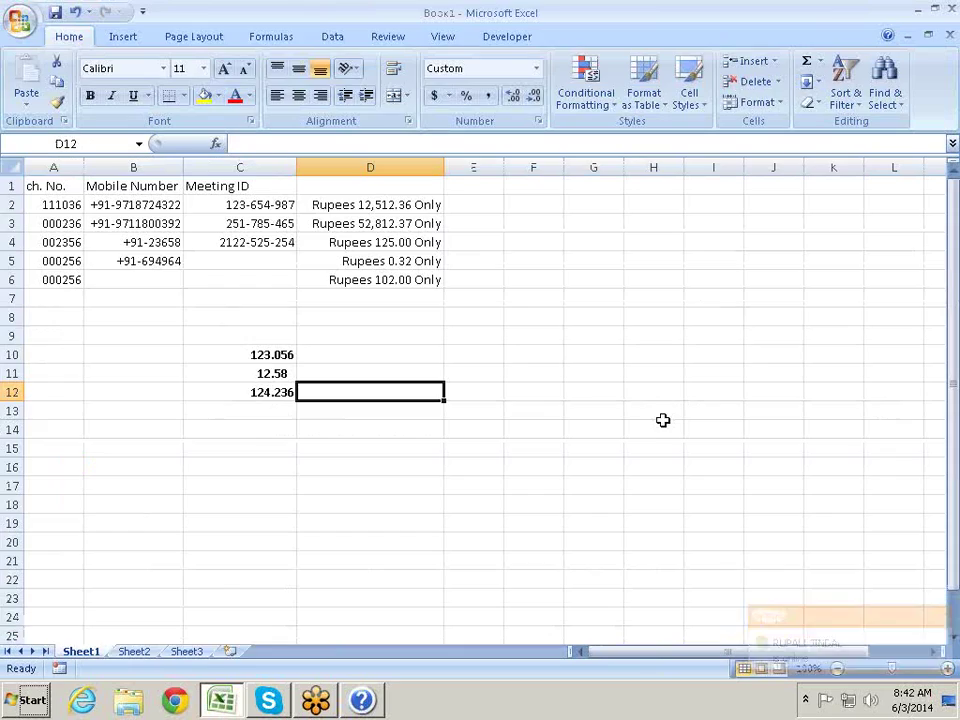
key("alt+Tab")
key("alt+Tab")
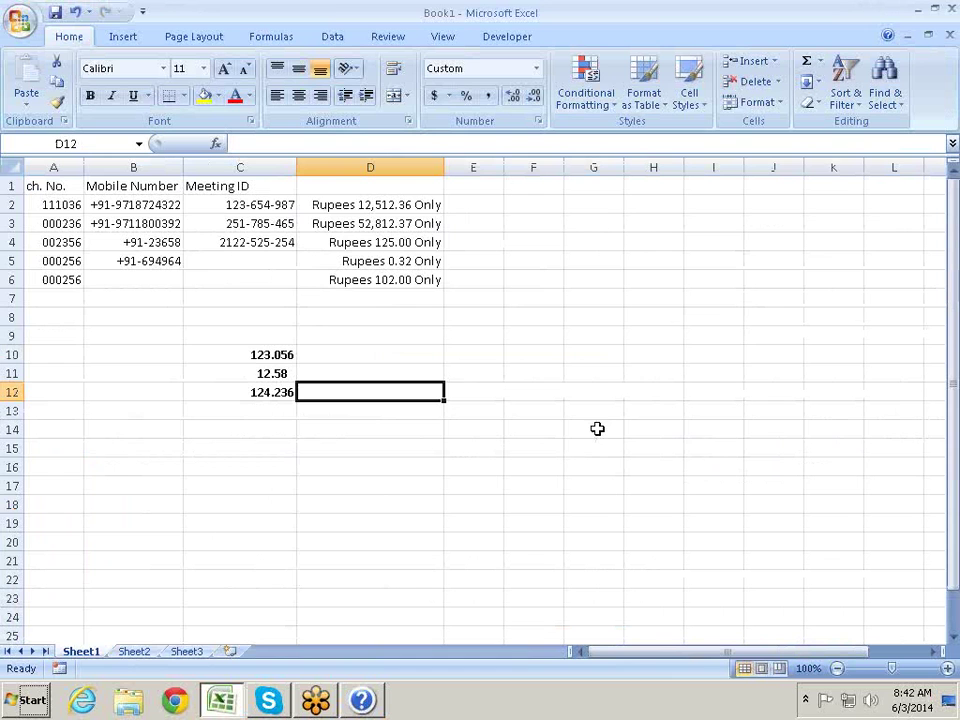
left_click_drag(287, 354, 285, 394)
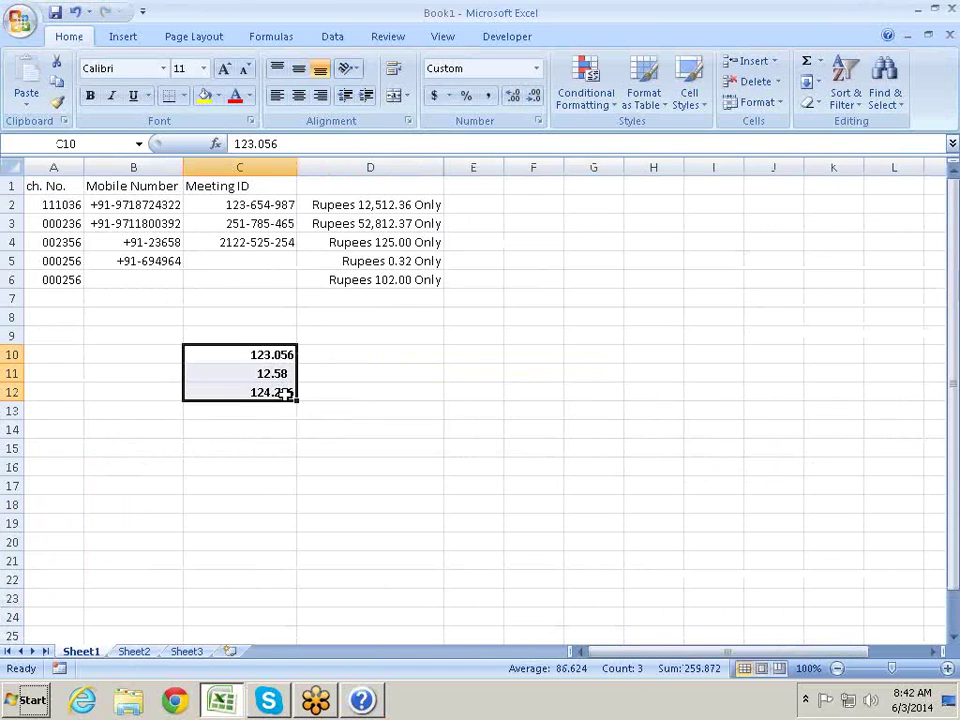
left_click(341, 353)
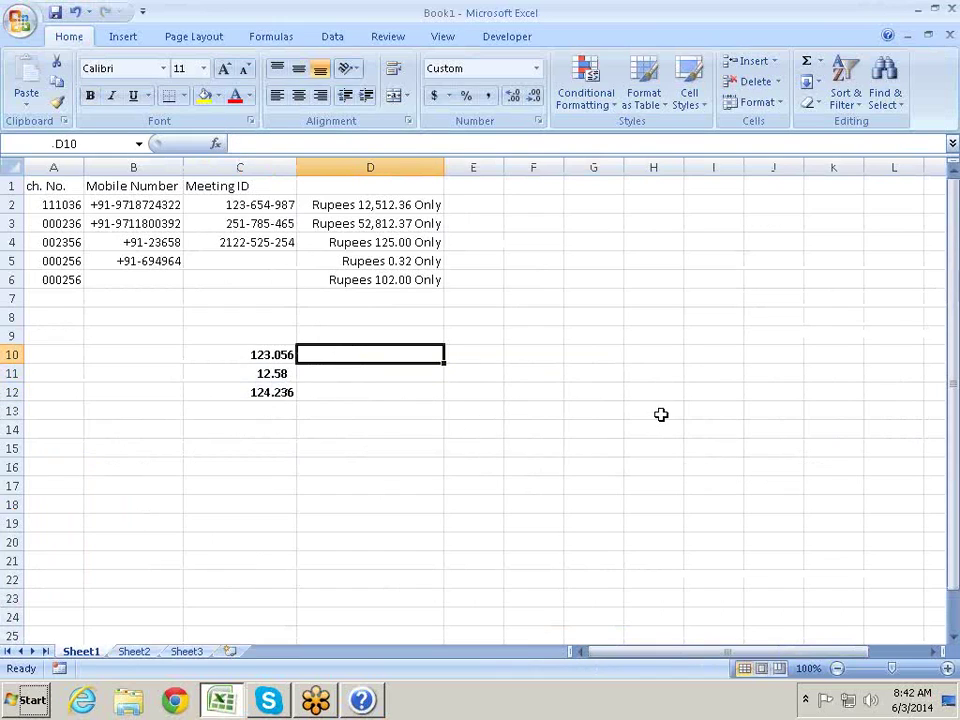
type("5.25")
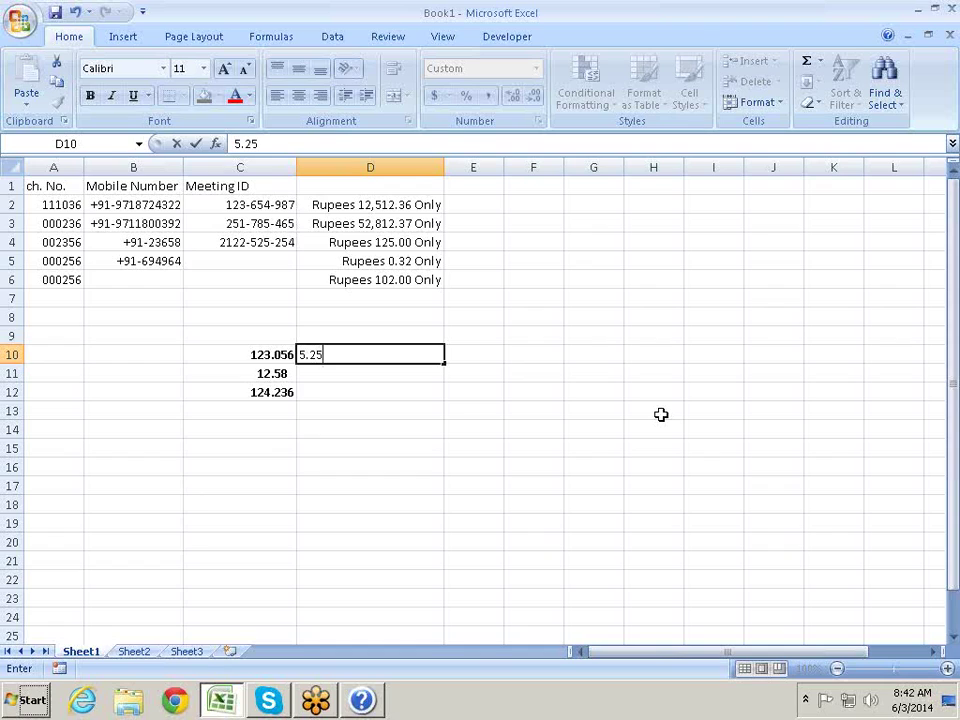
key("Return")
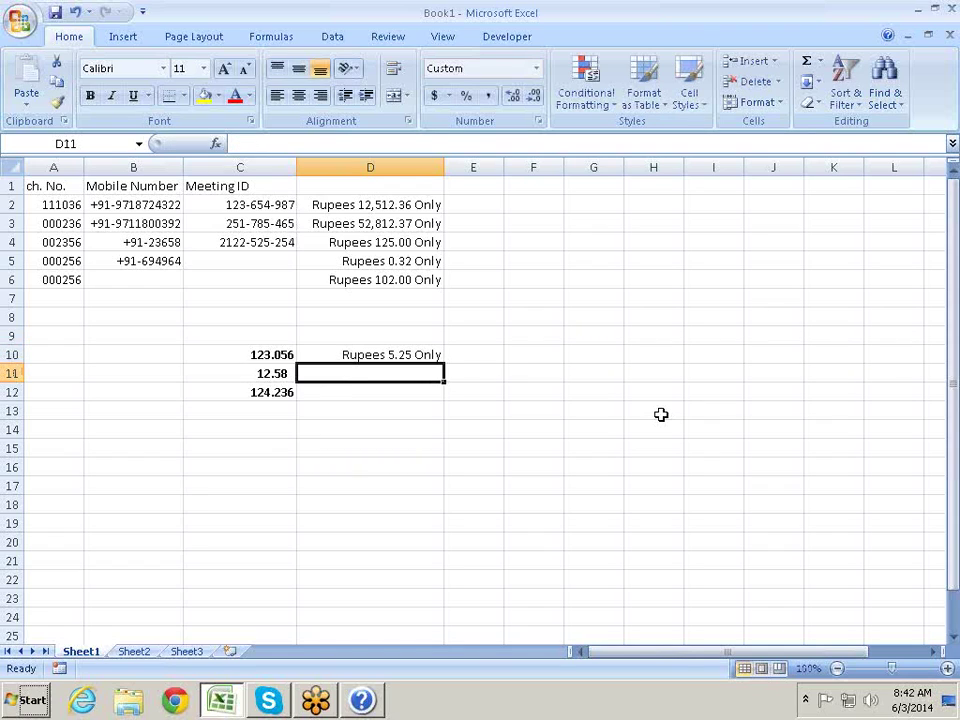
Clear the rupee formatting from D9:D12 and enter 3.5 in D11 and 2.75 in D12
key("Up")
key("Up")
key("shift+Down")
key("shift+Down")
key("shift+Down")
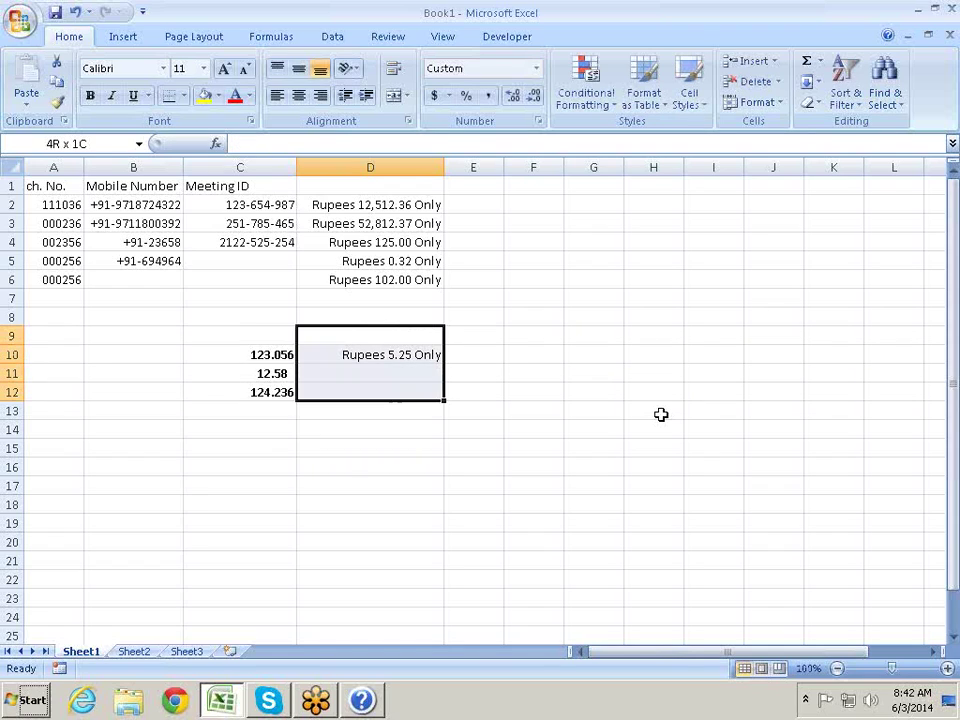
key("ctrl+shift+asciitilde")
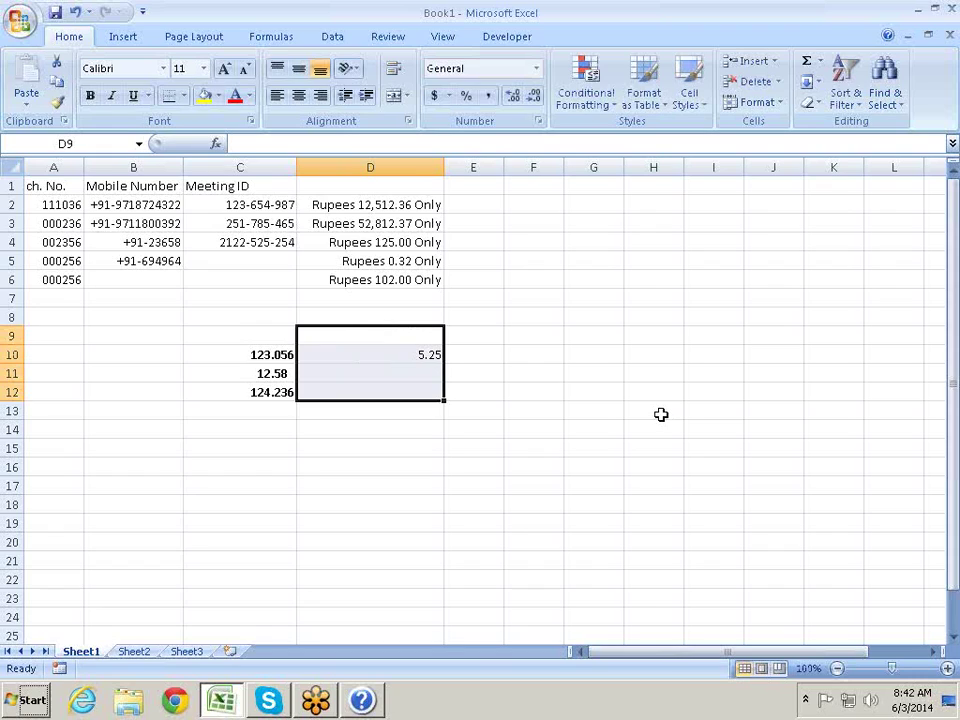
key("Down")
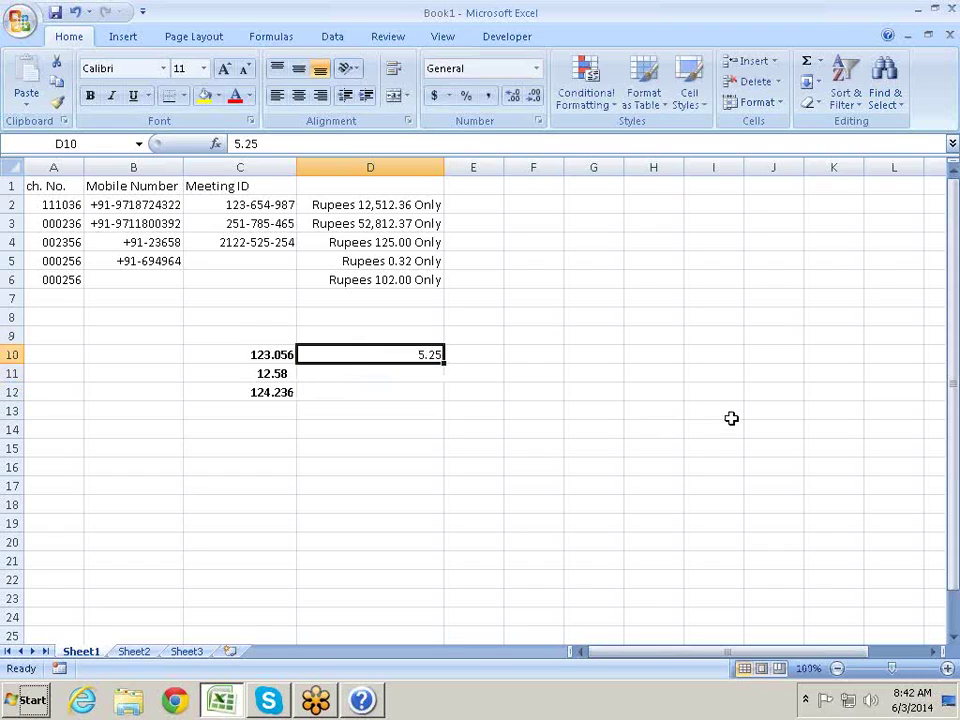
key("Down")
type("3.5")
key("Return")
type(".")
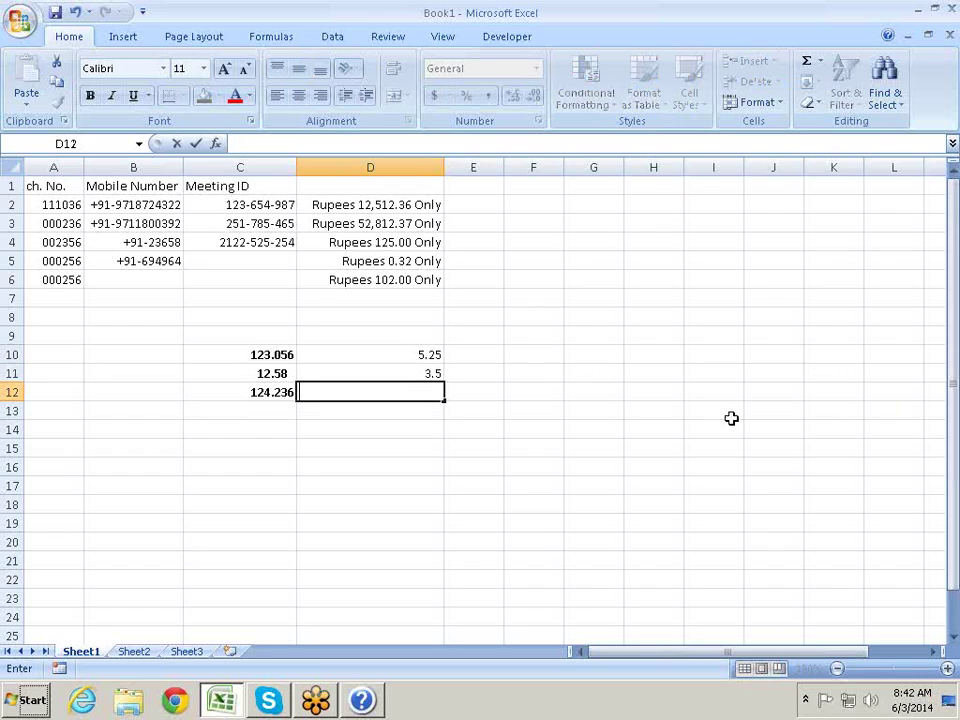
type("2.7")
type("5")
key("Return")
Select D10:D12 and open Format Cells with Ctrl+1
key("Up")
key("Up")
key("Up")
key("shift+Down")
key("shift+Down")
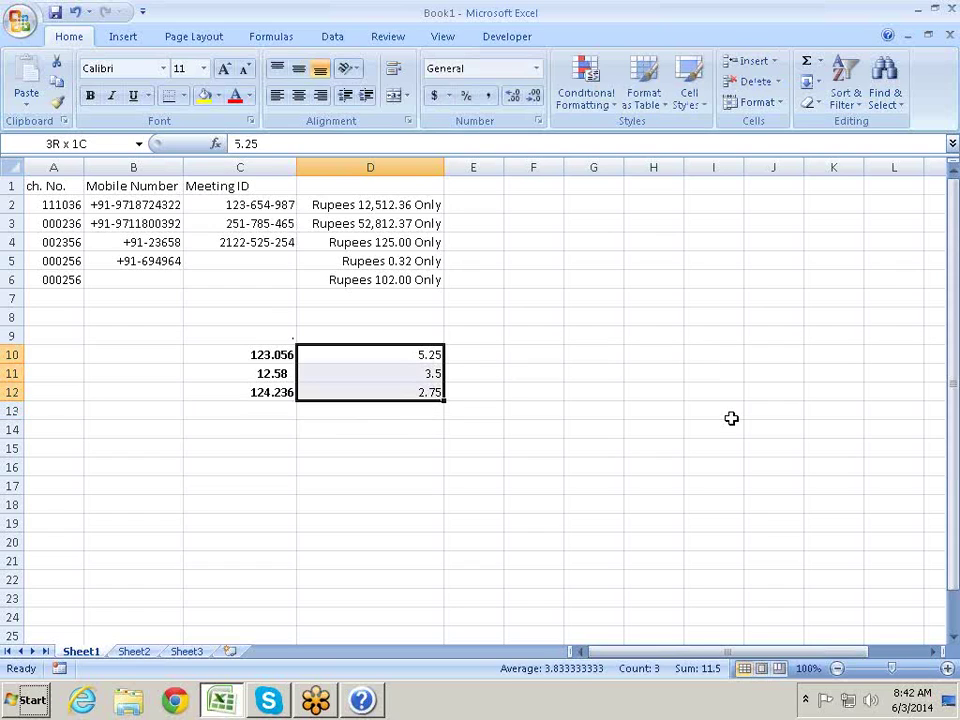
key("ctrl+1")
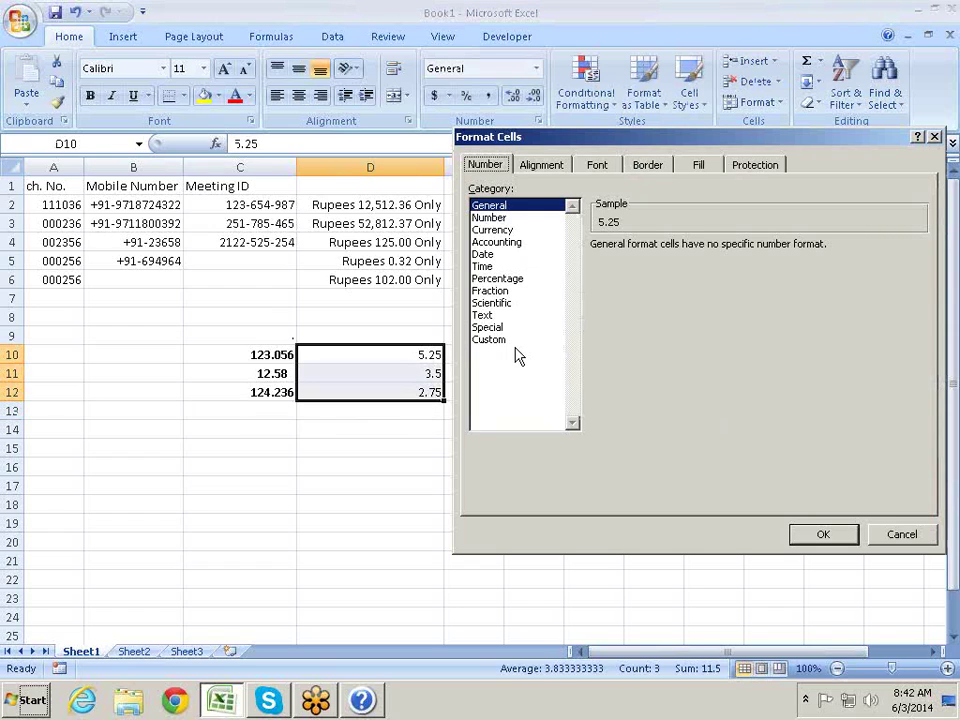
Apply the custom format # ?/? so D10:D12 show 5 1/4, 3 1/2 and 2 3/4
left_click(505, 341)
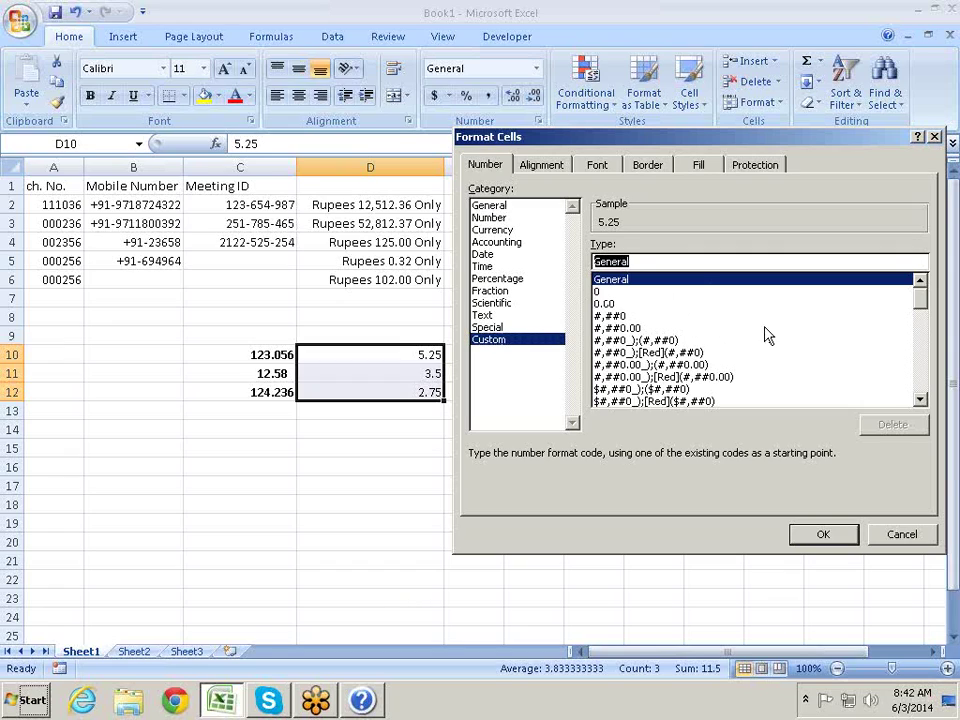
type("?")
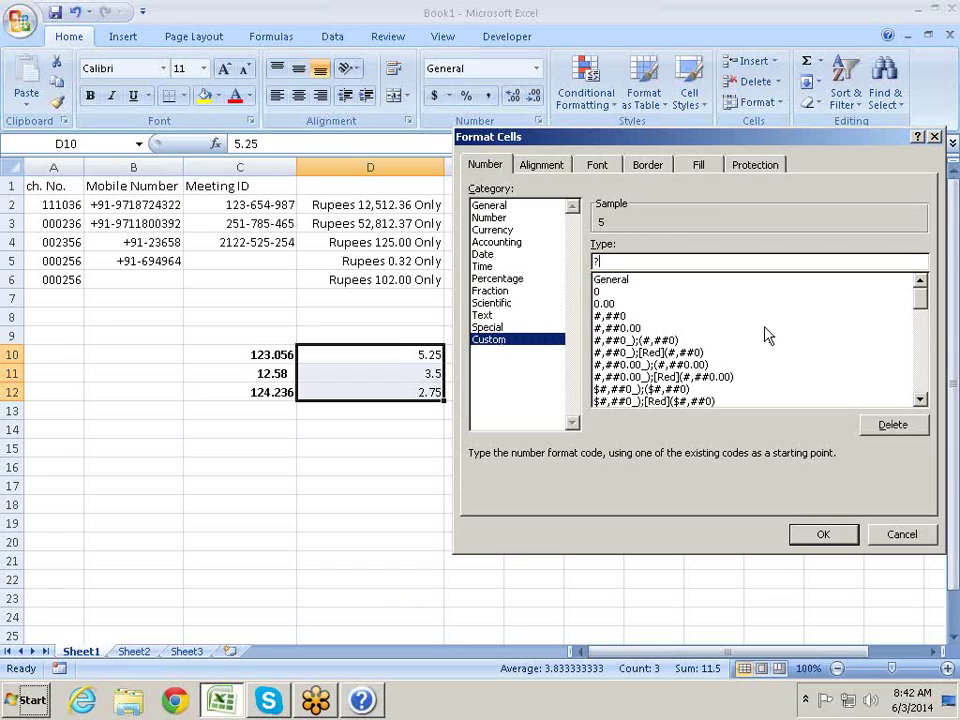
type("??")
key("BackSpace")
key("BackSpace")
type("/")
type("?")
left_click_drag(521, 136, 613, 226)
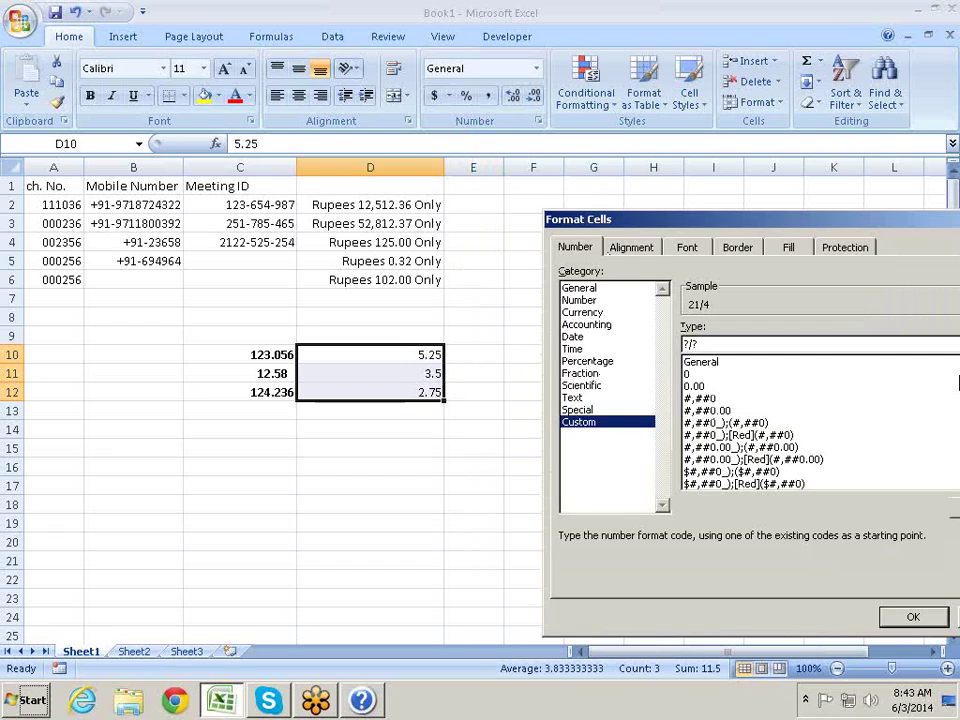
key("Left")
key("Left")
key("Left")
type("#")
key("Return")
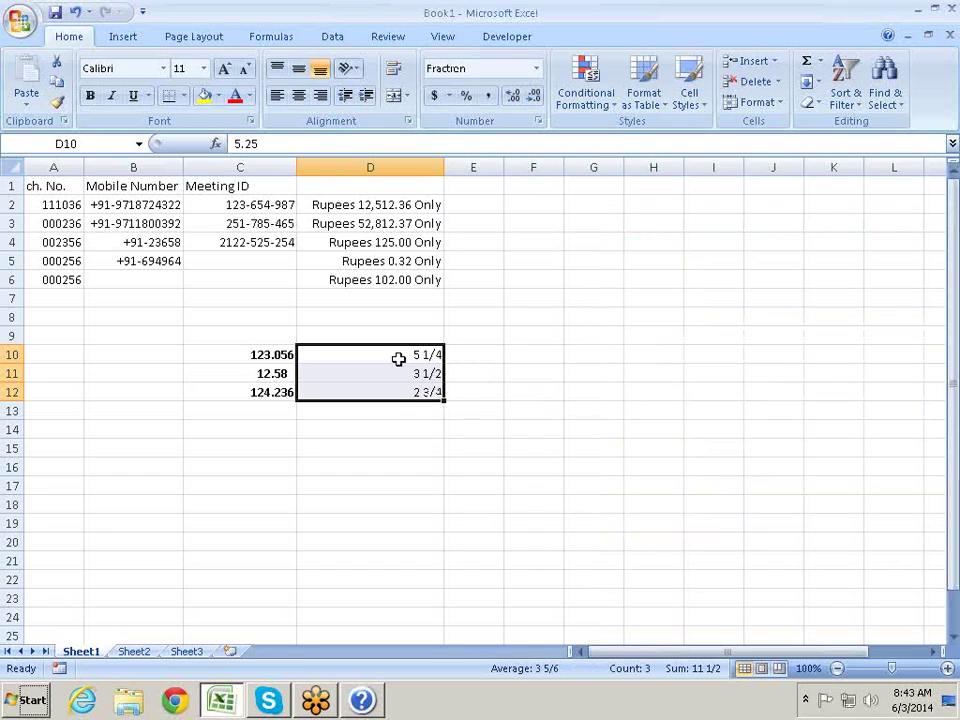
Check the fraction cells D10:D12, then switch to the custom number format help article
left_click(531, 368)
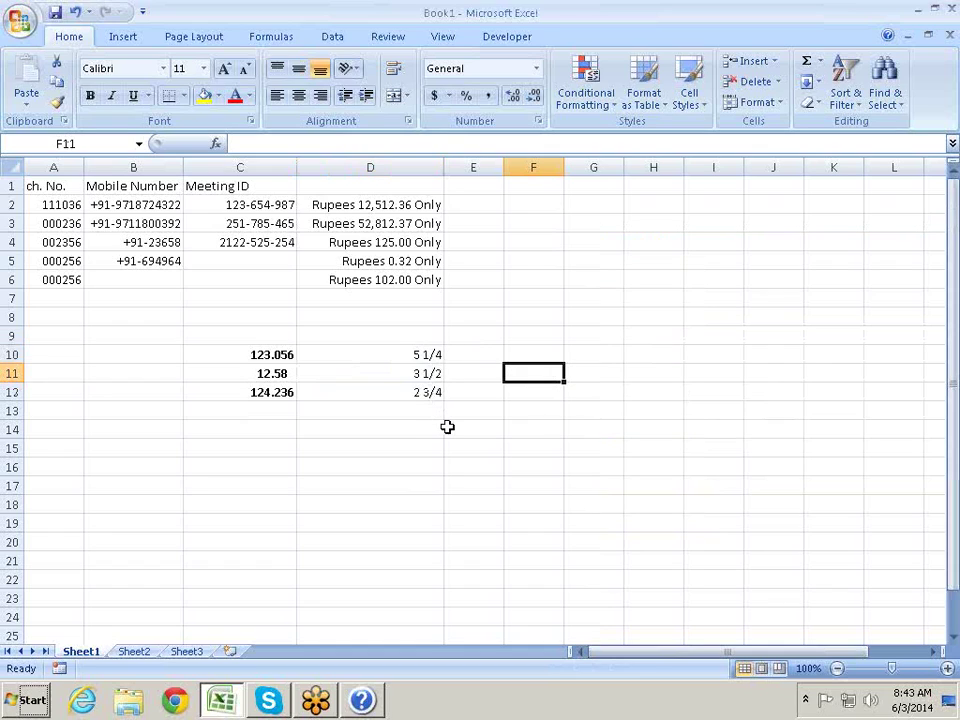
left_click_drag(431, 356, 430, 388)
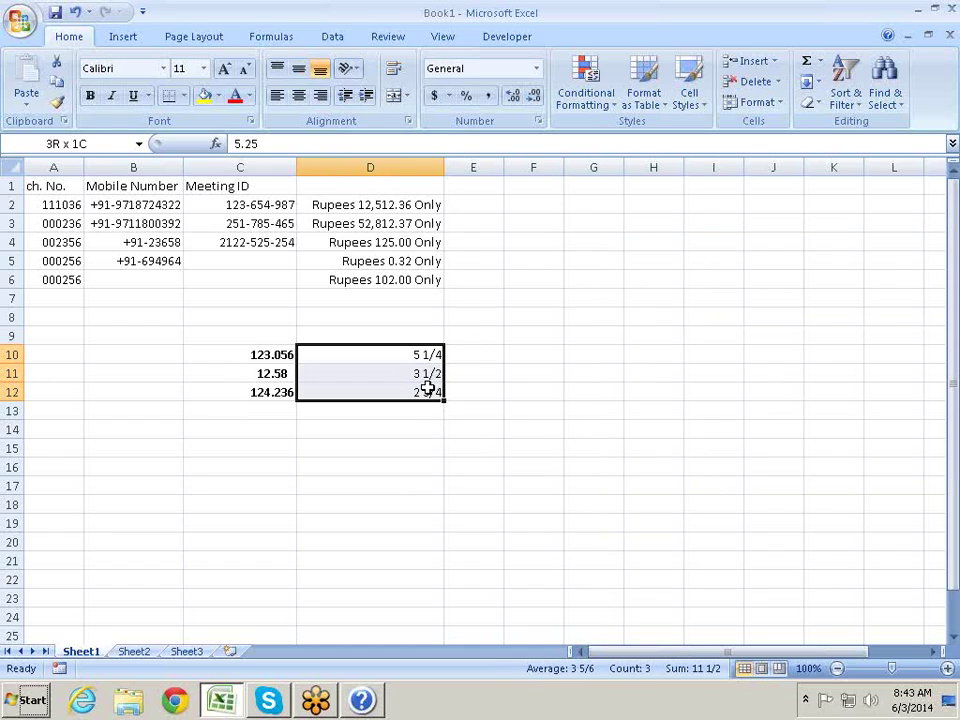
left_click(506, 385)
key("alt+Tab")
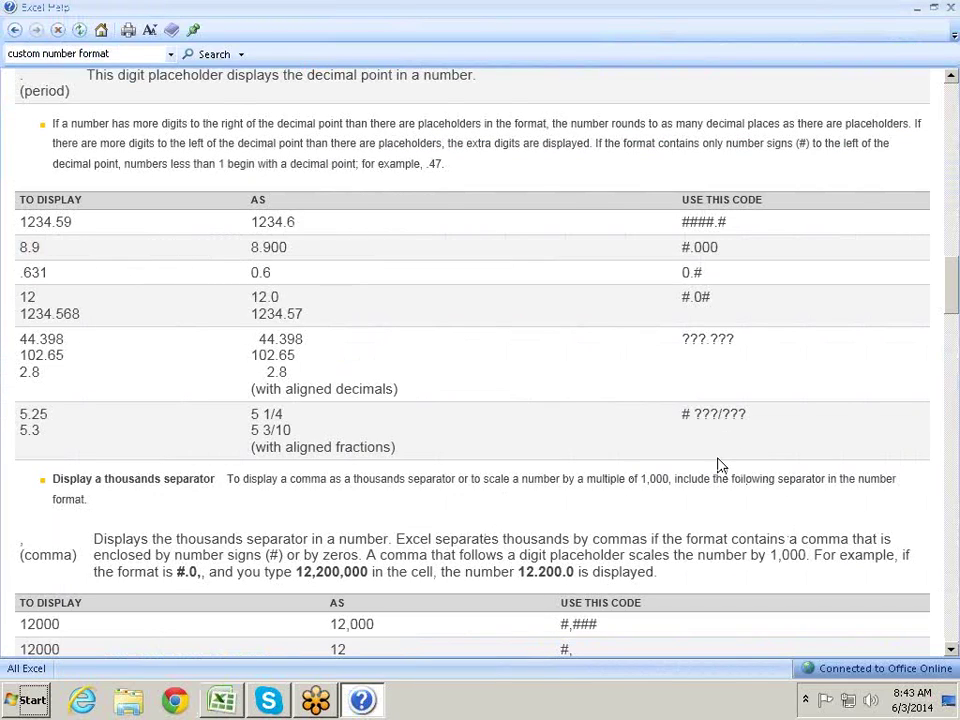
Highlight the ???/??? fraction code, then scroll to the thousands-separator example #,### giving 12,000
left_click_drag(701, 414, 722, 414)
double_click(722, 414)
left_click(698, 470)
scroll(714, 459, "down", 3)
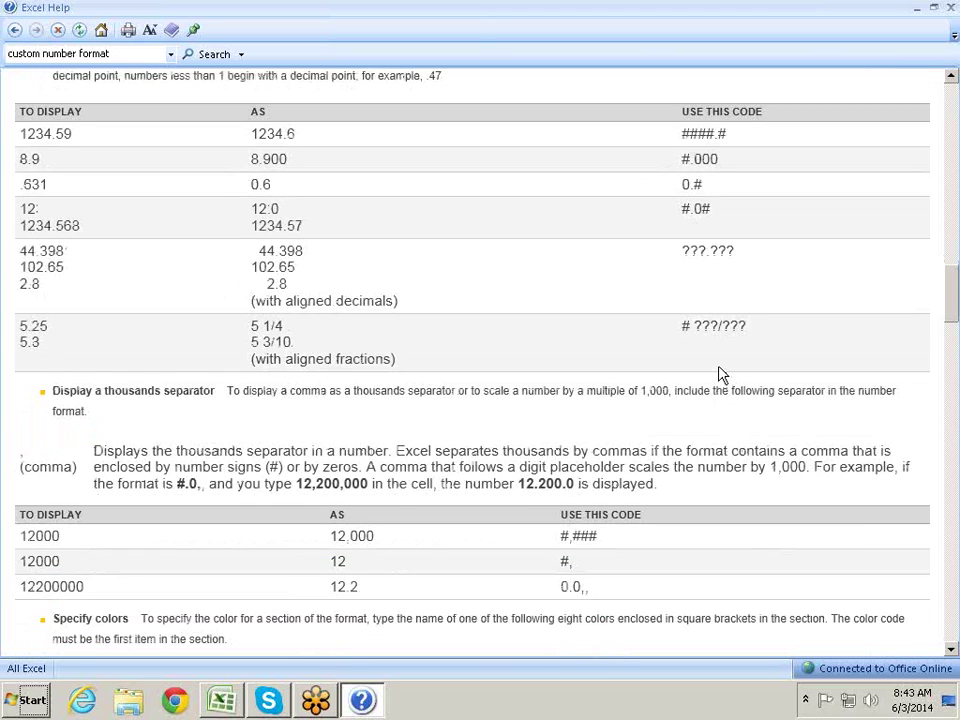
scroll(720, 380, "down", 5)
left_click_drag(37, 362, 60, 362)
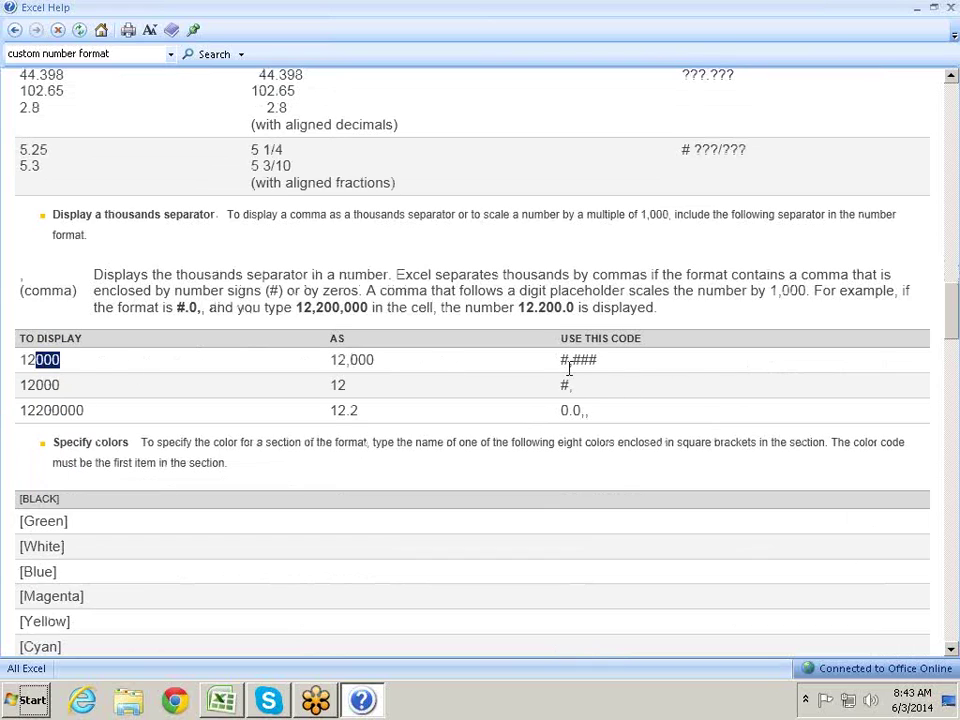
left_click_drag(565, 360, 572, 360)
left_click(625, 368)
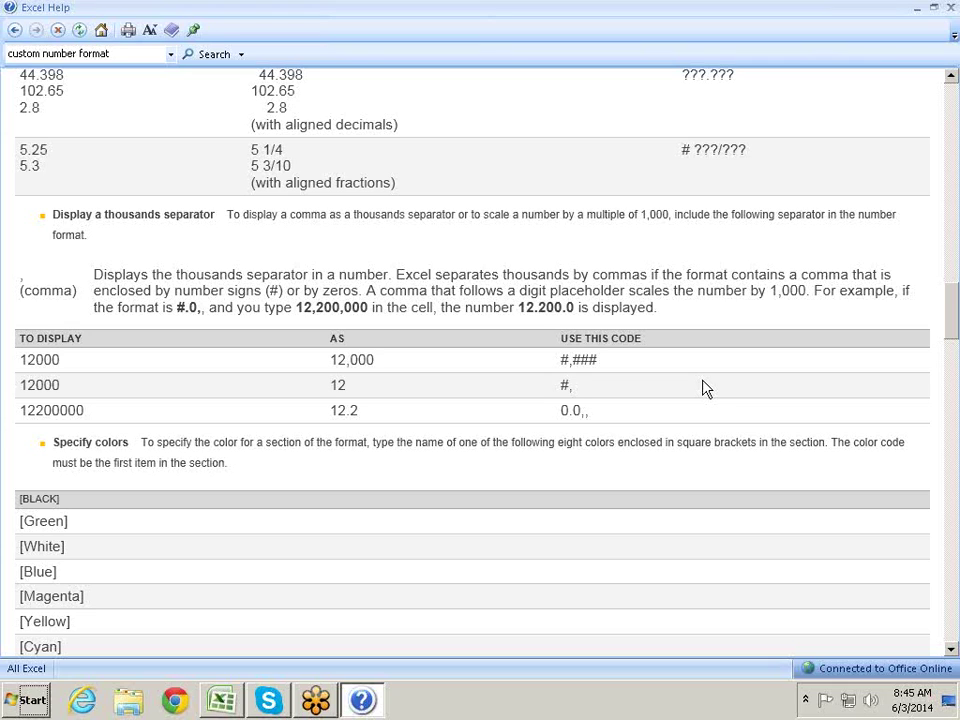
scroll(538, 418, "up", 5)
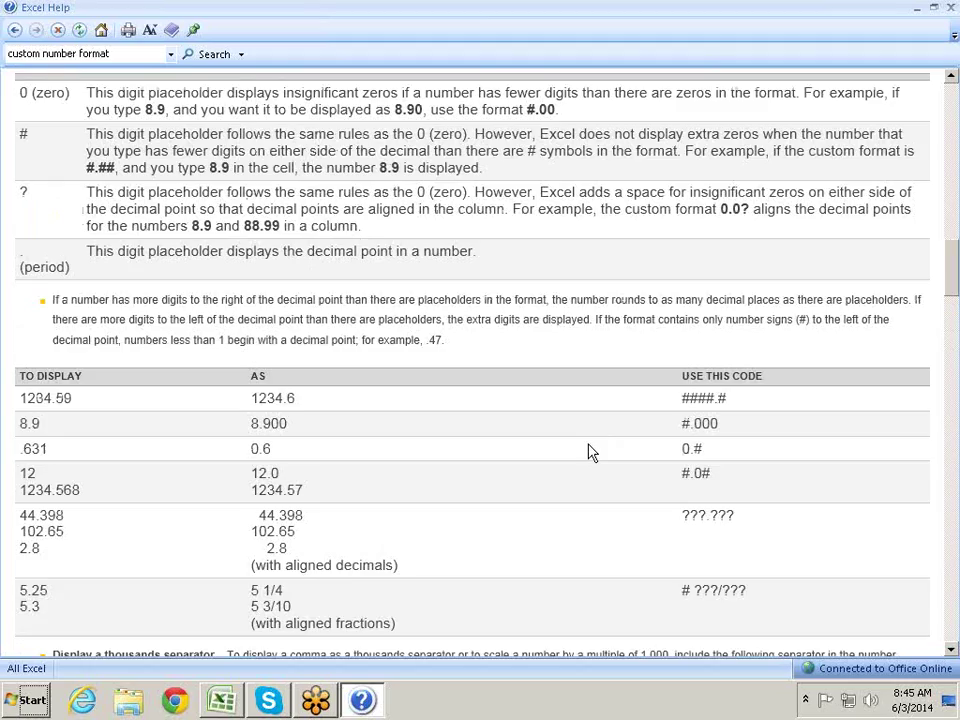
scroll(578, 457, "up", 6)
scroll(566, 462, "up", 3)
scroll(563, 465, "up", 3)
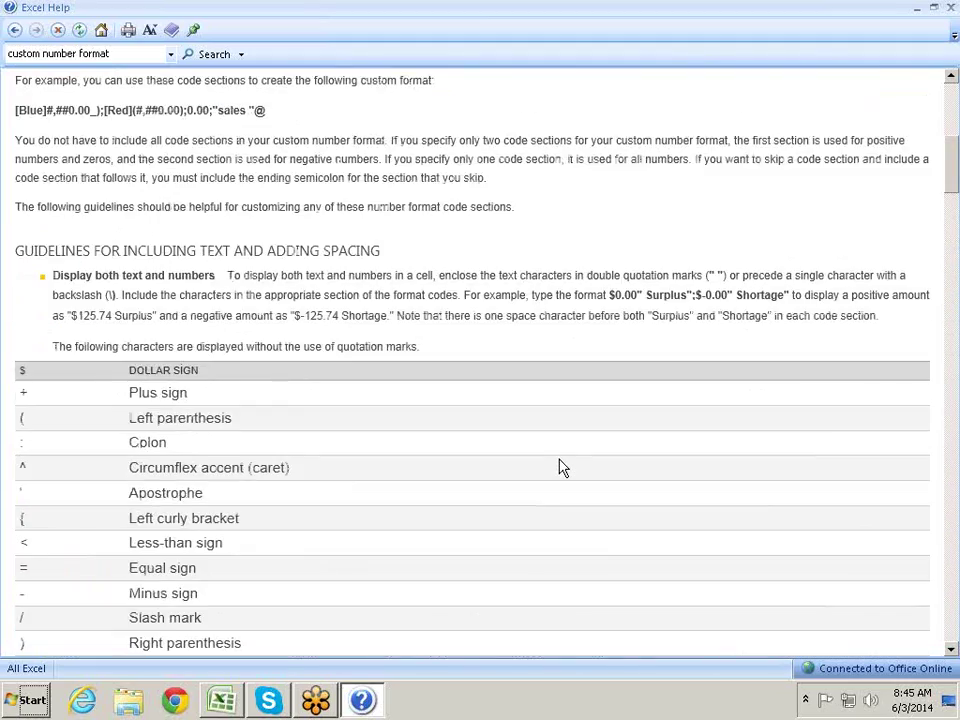
scroll(563, 467, "up", 3)
scroll(563, 467, "up", 2)
scroll(563, 467, "down", 3)
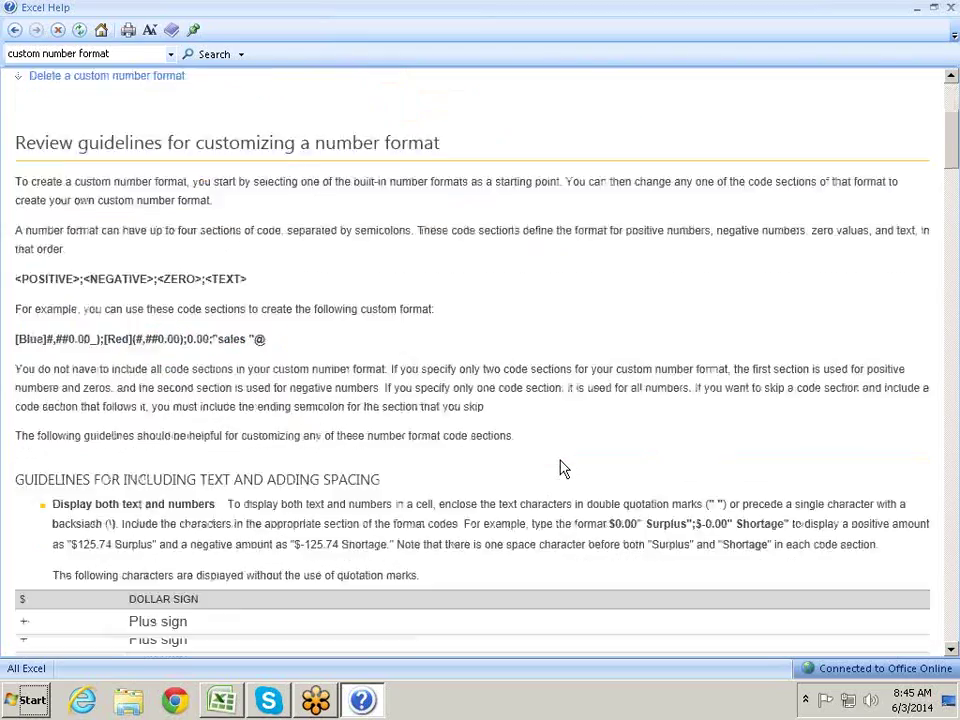
scroll(563, 467, "down", 5)
scroll(563, 467, "down", 4)
scroll(563, 467, "down", 3)
scroll(563, 467, "down", 3)
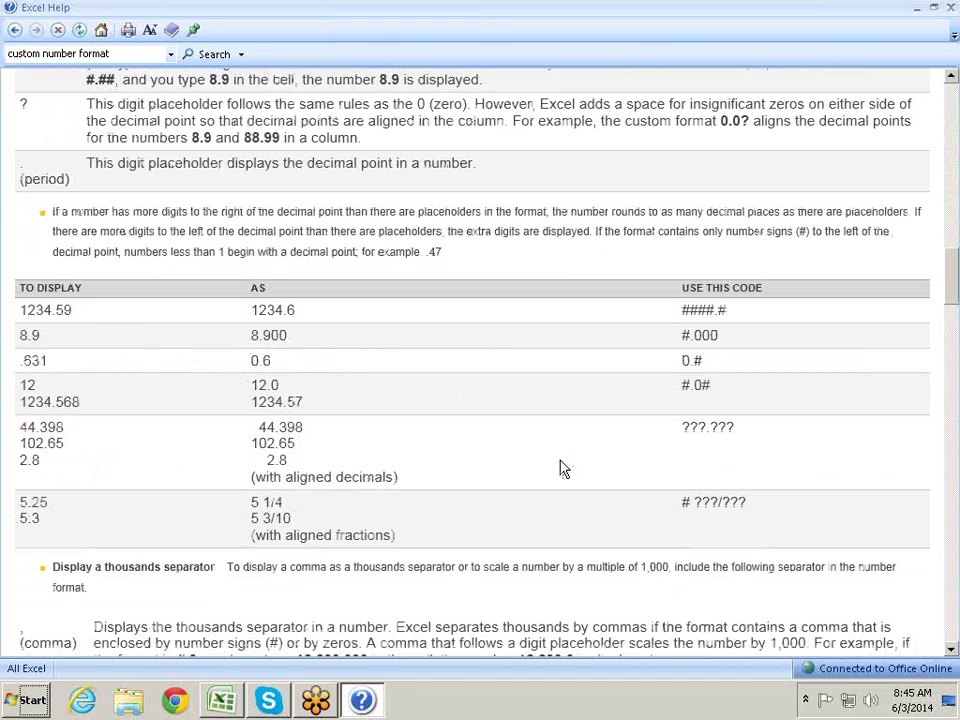
scroll(587, 424, "down", 2)
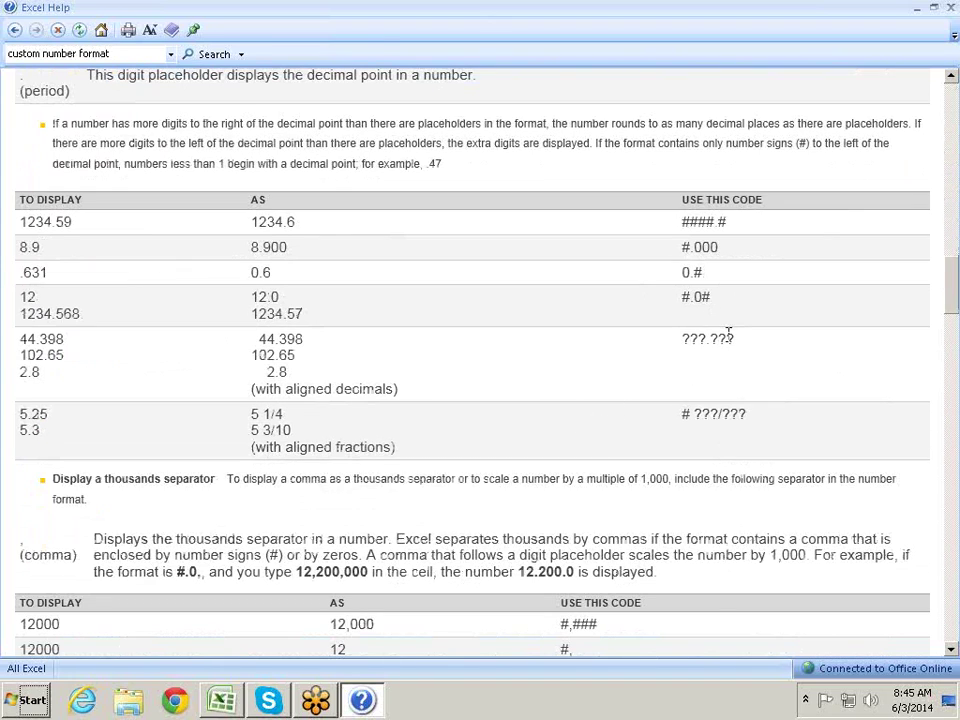
left_click_drag(716, 277, 681, 272)
scroll(617, 377, "up", 3)
scroll(618, 377, "up", 1)
scroll(618, 377, "up", 2)
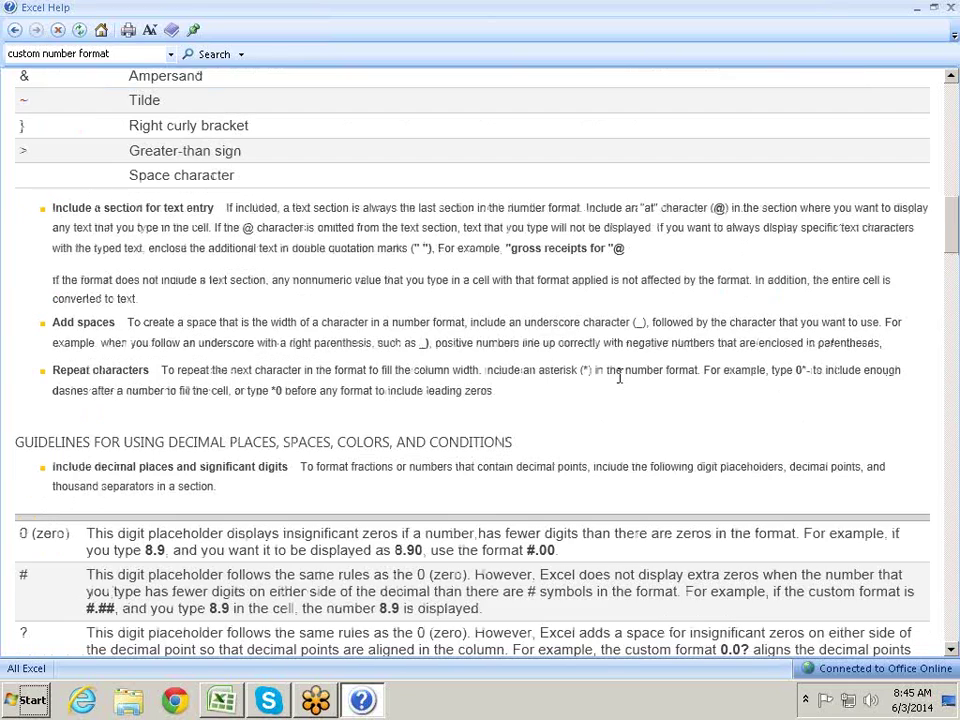
scroll(619, 379, "up", 3)
scroll(620, 382, "up", 3)
scroll(619, 385, "up", 3)
scroll(621, 386, "up", 1)
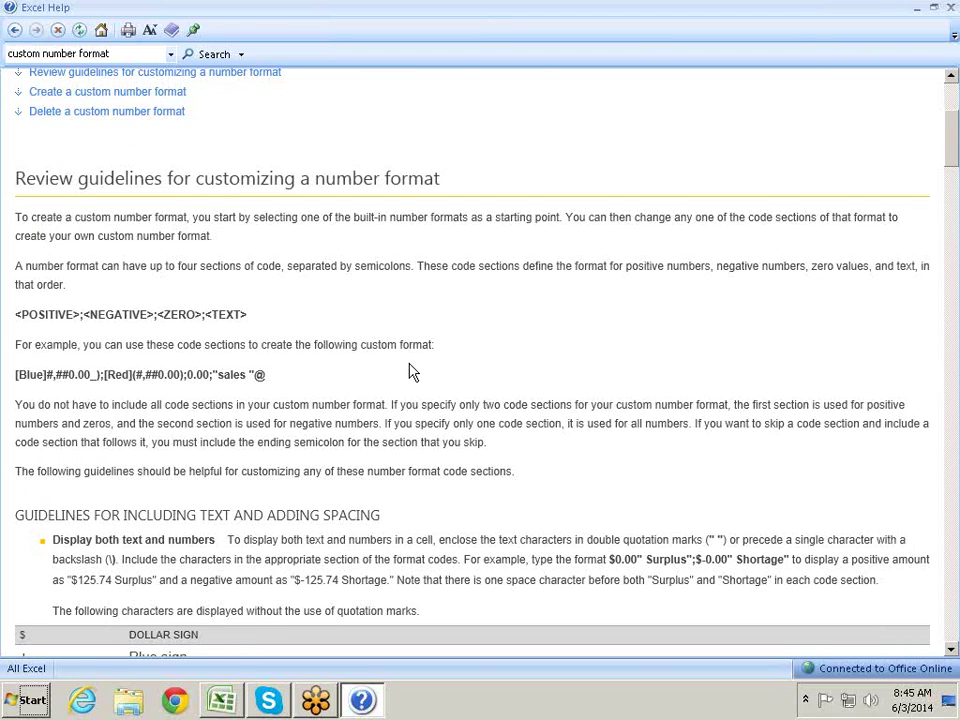
scroll(411, 371, "down", 2)
scroll(399, 390, "down", 3)
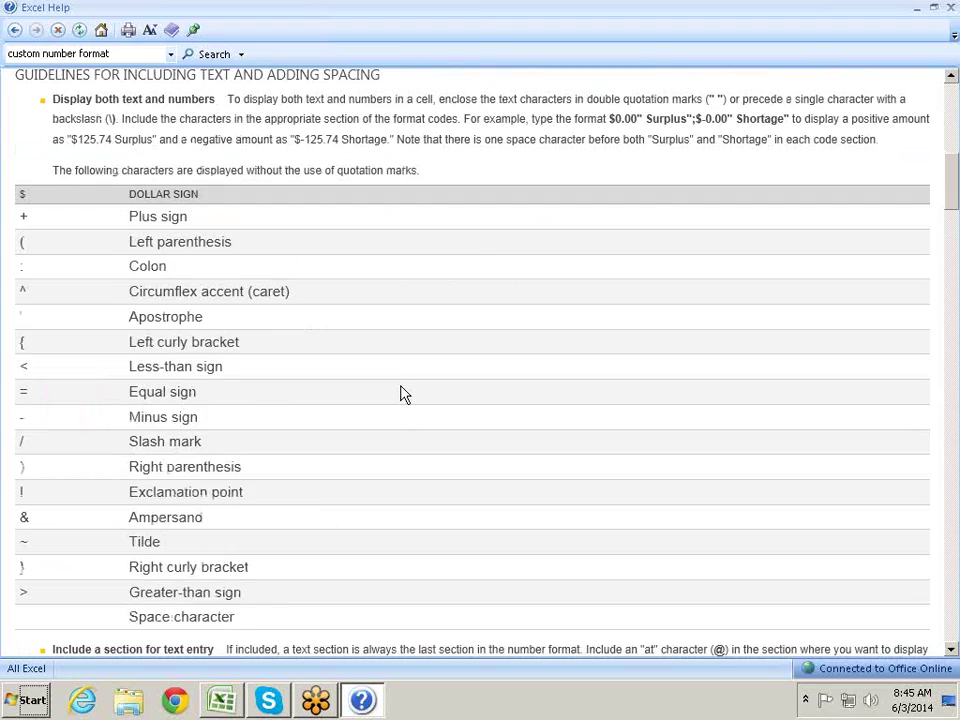
scroll(400, 394, "down", 2)
scroll(402, 393, "down", 2)
scroll(404, 393, "down", 5)
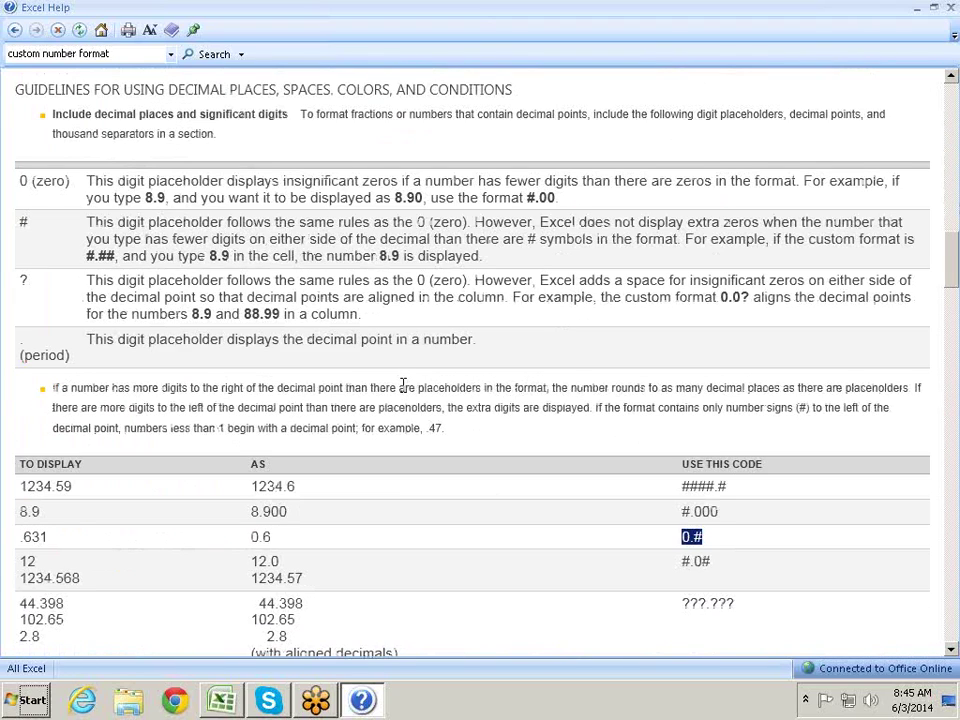
scroll(404, 391, "down", 4)
scroll(404, 392, "down", 4)
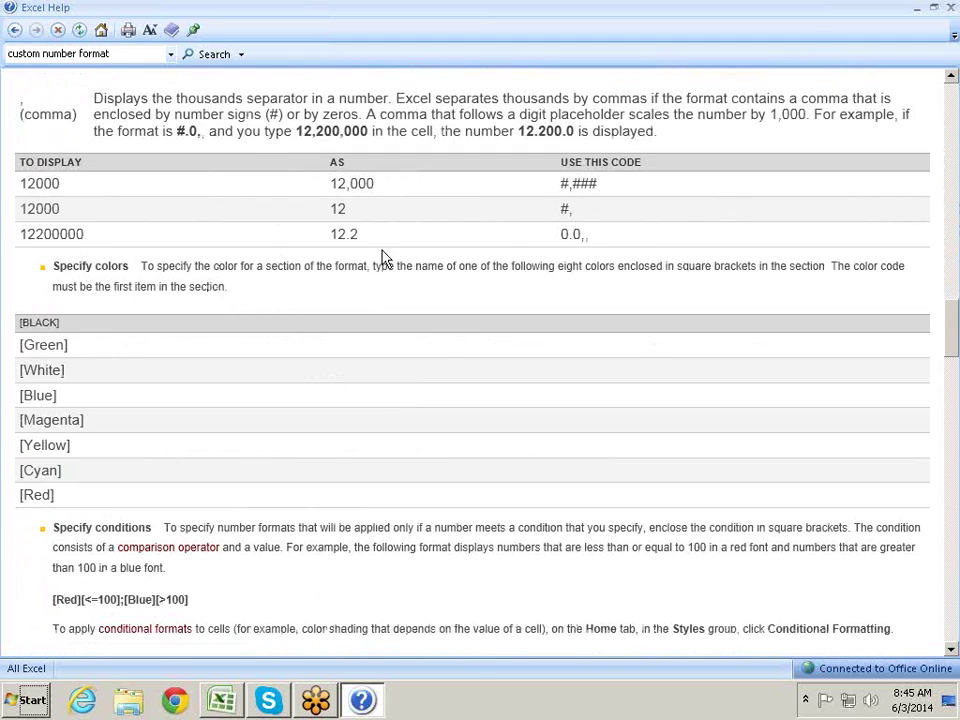
scroll(281, 340, "down", 1)
scroll(281, 347, "down", 3)
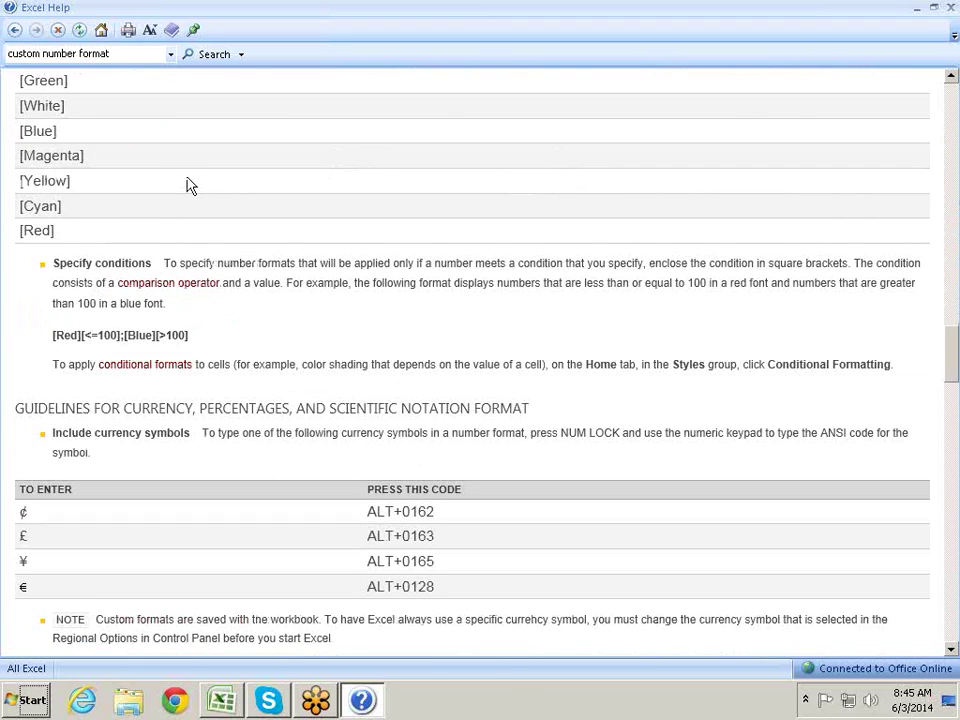
scroll(191, 192, "up", 3)
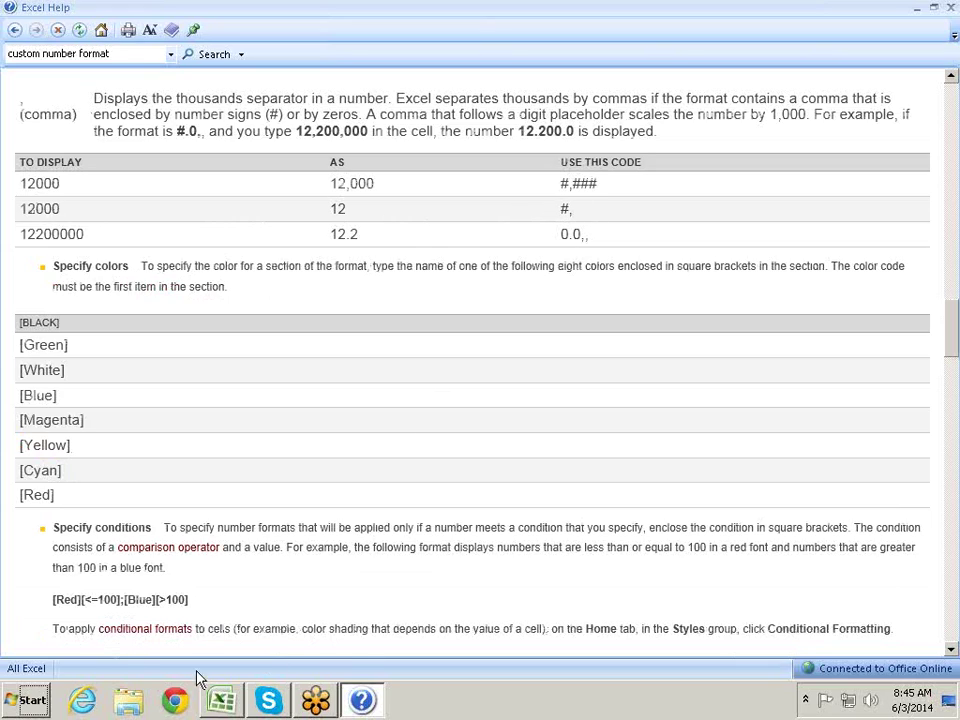
Enter 10000 in cell E9
left_click(236, 704)
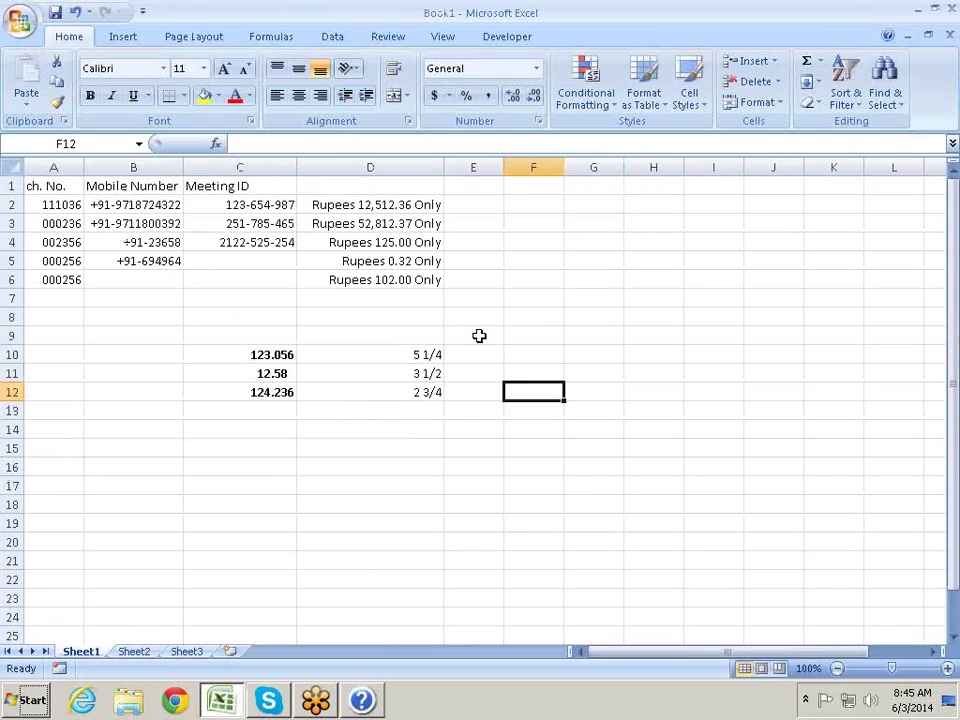
left_click(482, 336)
type("10")
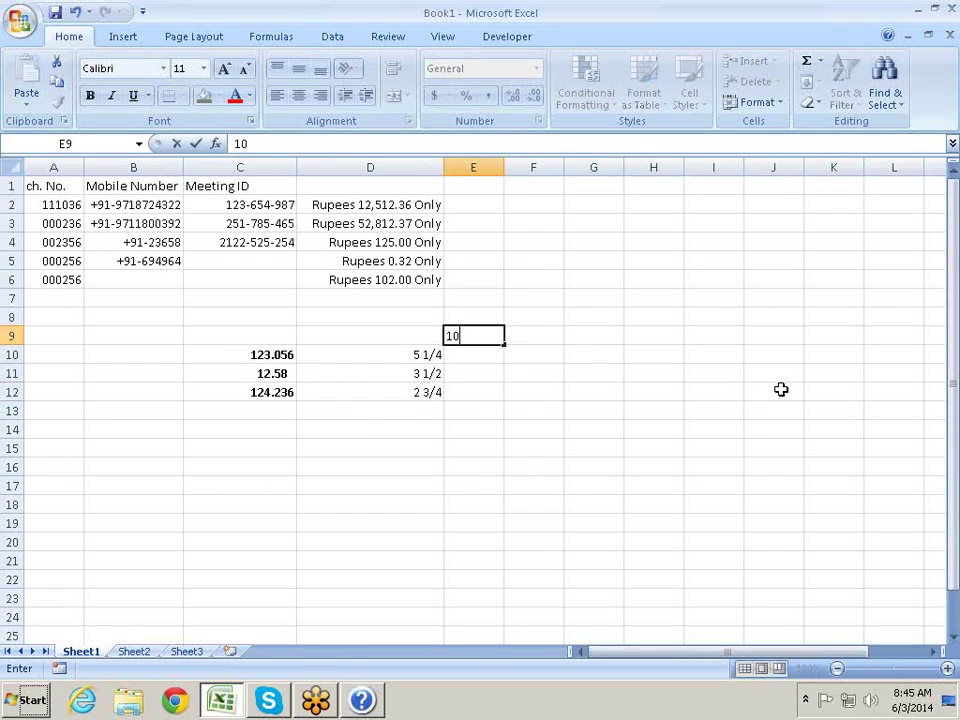
type("000")
key("Return")
key("Up")
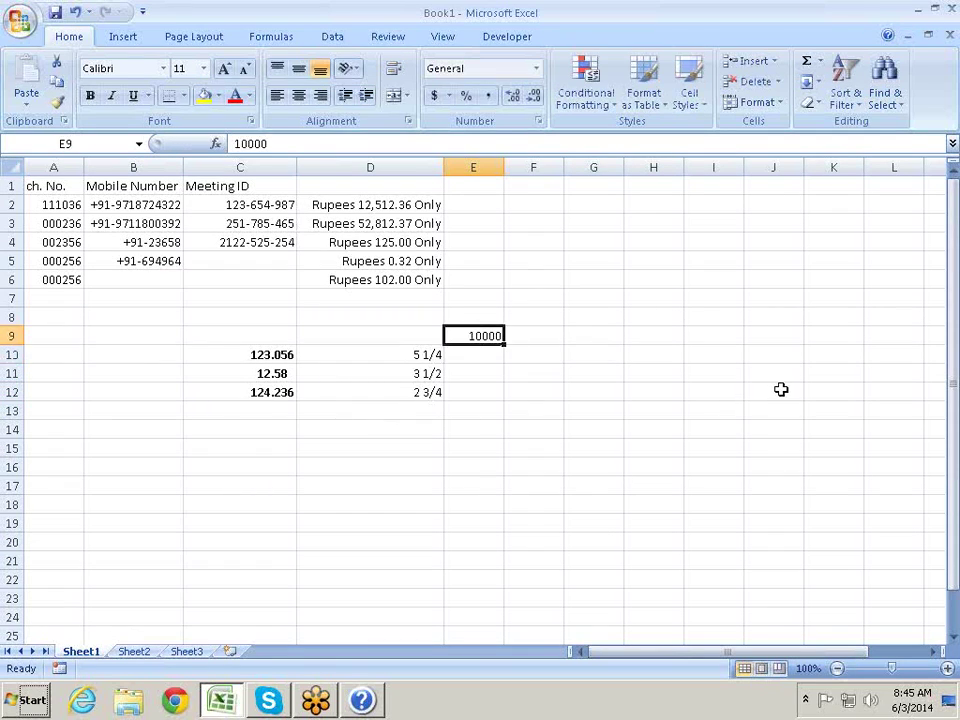
Give E9 the custom format #, so it displays 10
key("ctrl+1")
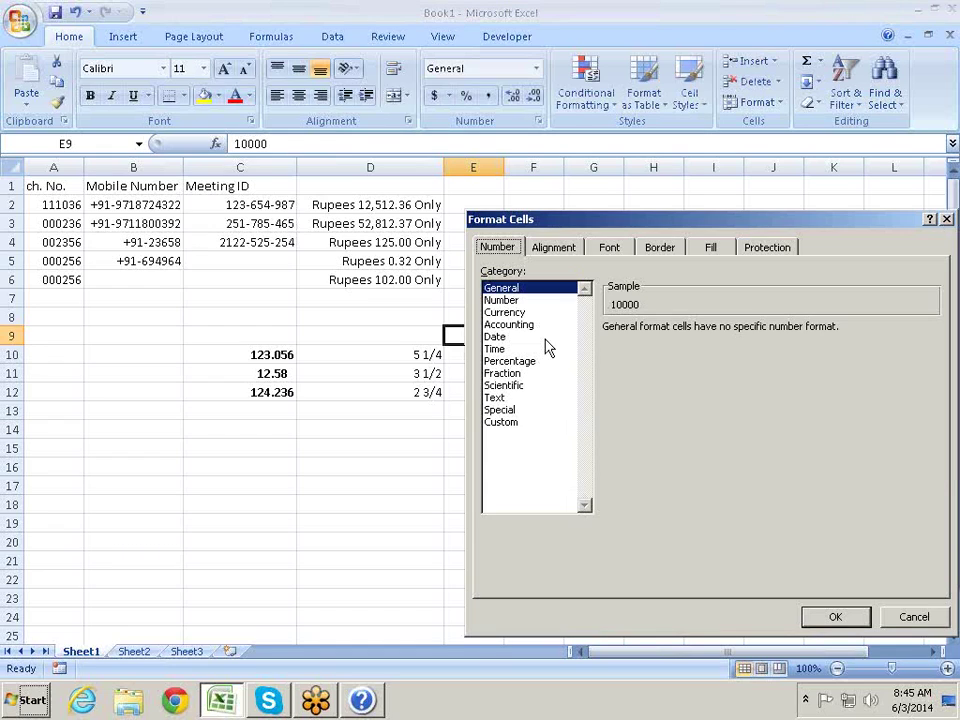
left_click(502, 421)
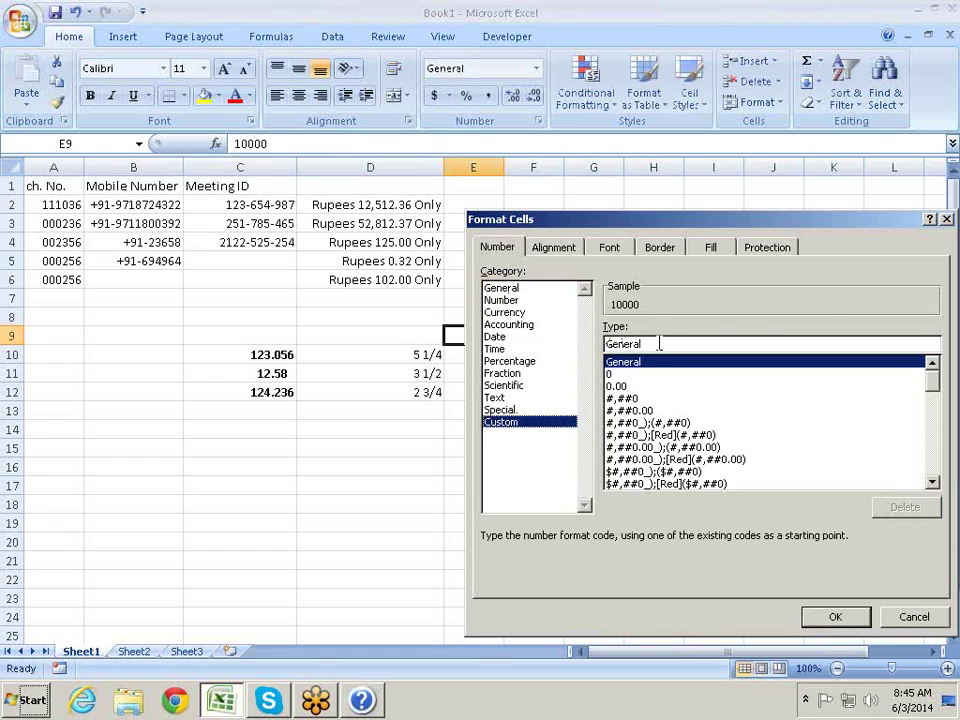
left_click_drag(658, 343, 462, 348)
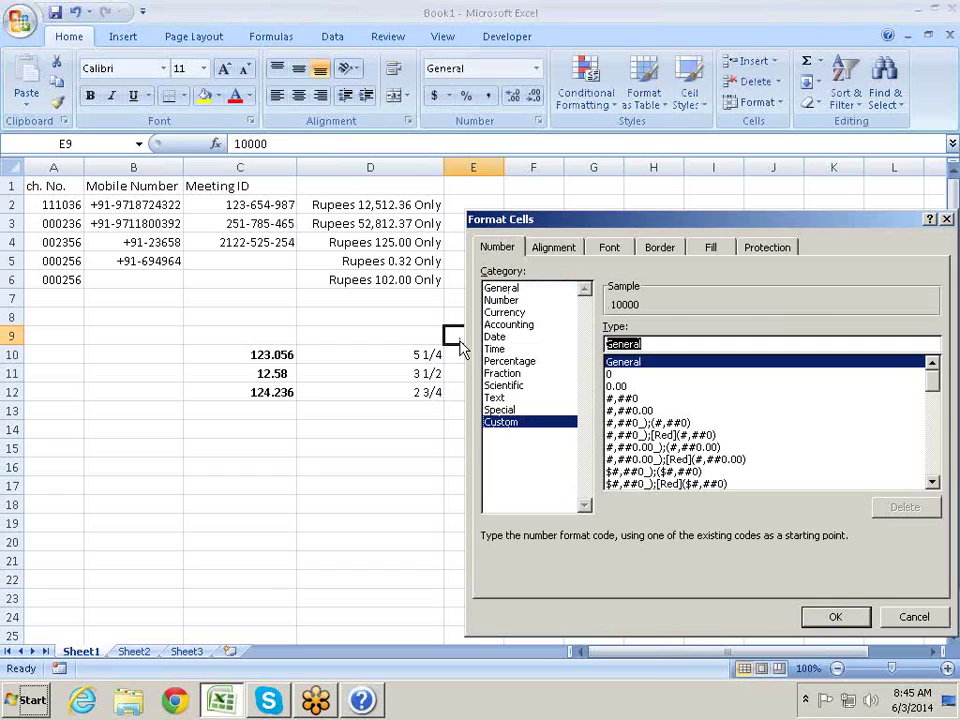
type("#")
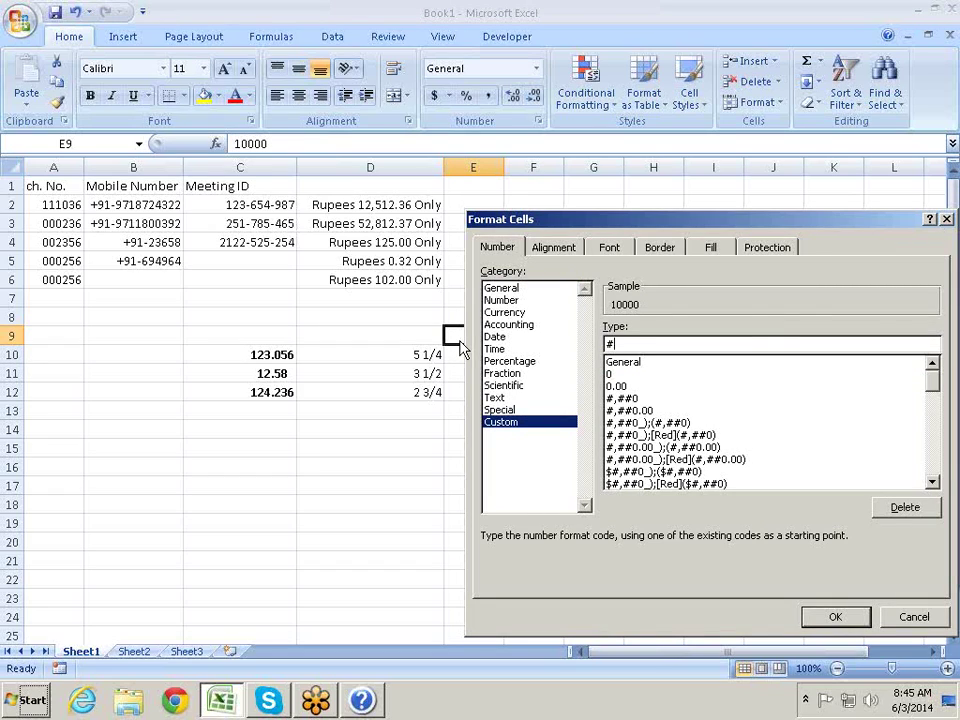
type(",")
key("Return")
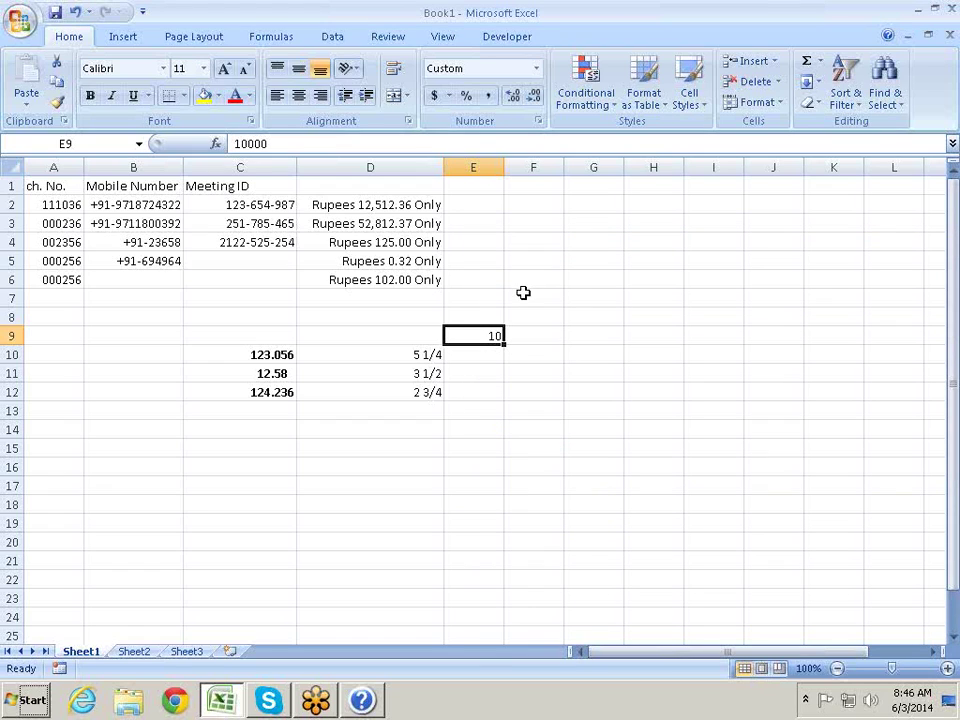
Review the help table's 0.0,, millions-scaling example that displays 12.2
key("alt+Tab")
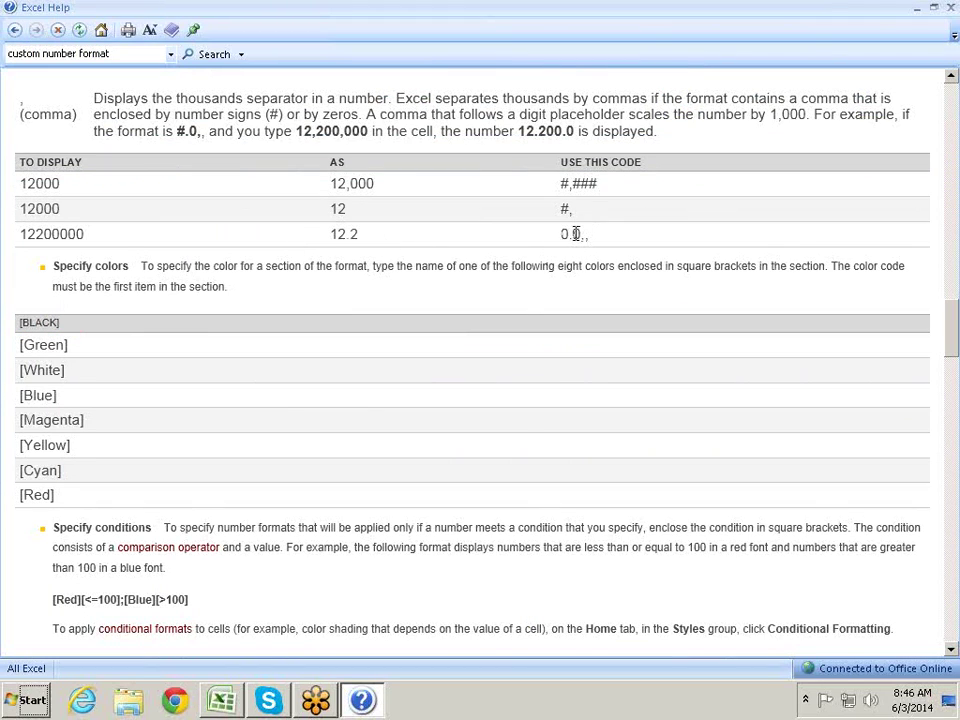
double_click(576, 234)
left_click_drag(364, 240, 321, 246)
Enter 124123 in G3 and 254632 in G4
left_click(86, 238)
key("alt+Tab")
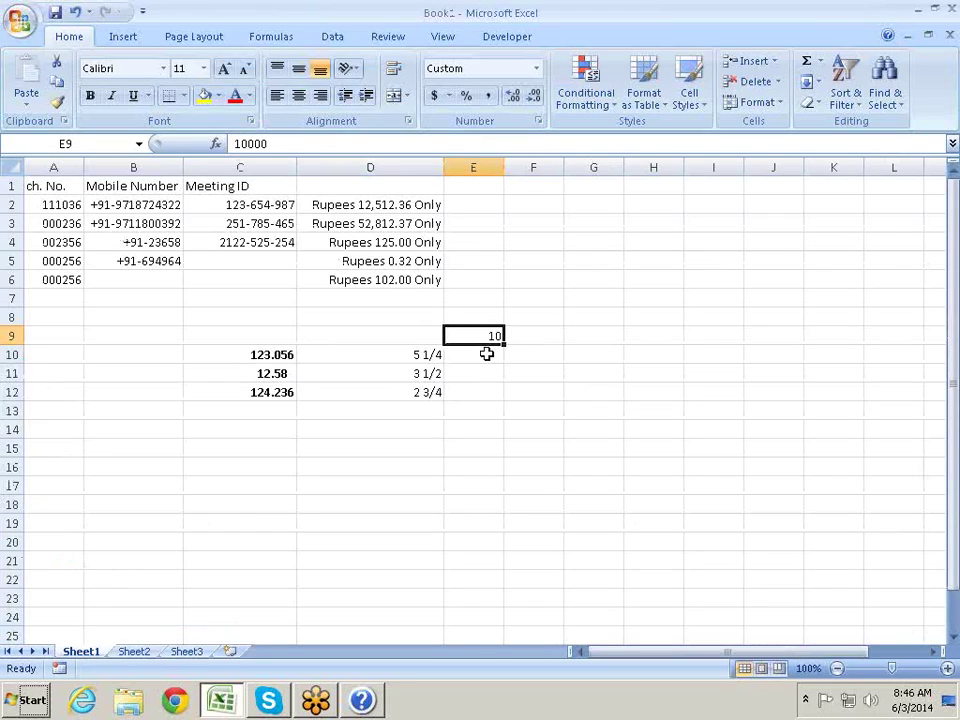
left_click(545, 331)
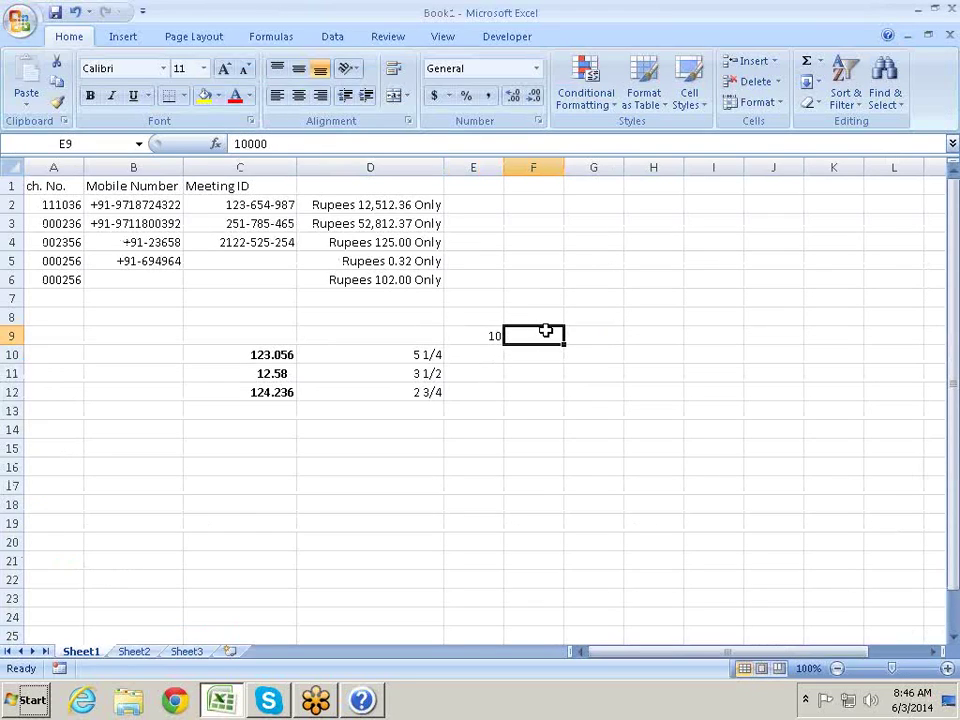
left_click(495, 371)
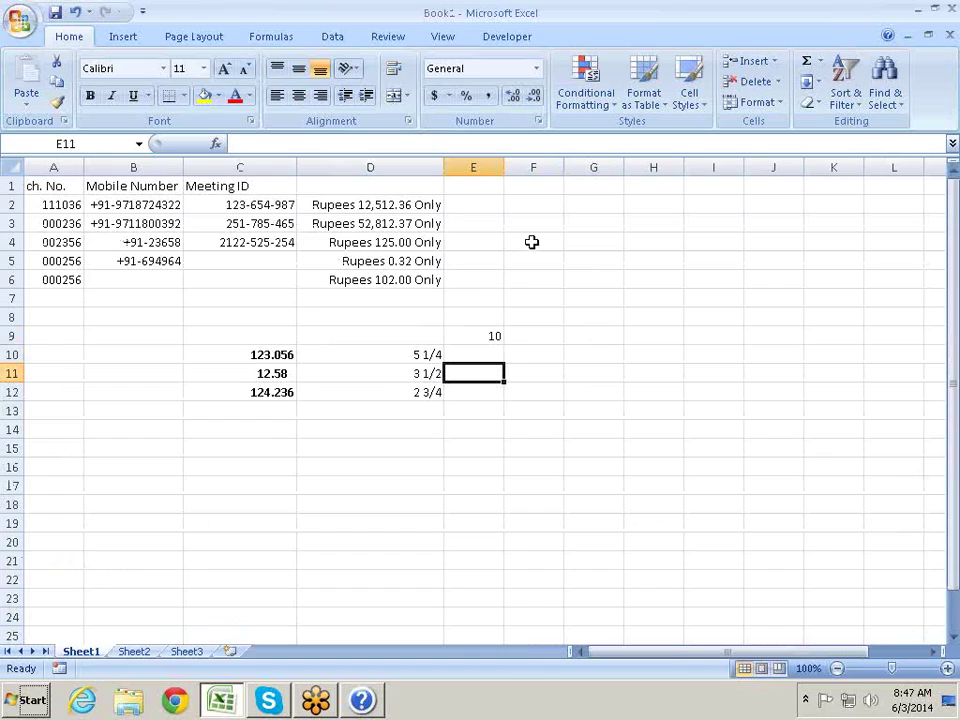
left_click(590, 223)
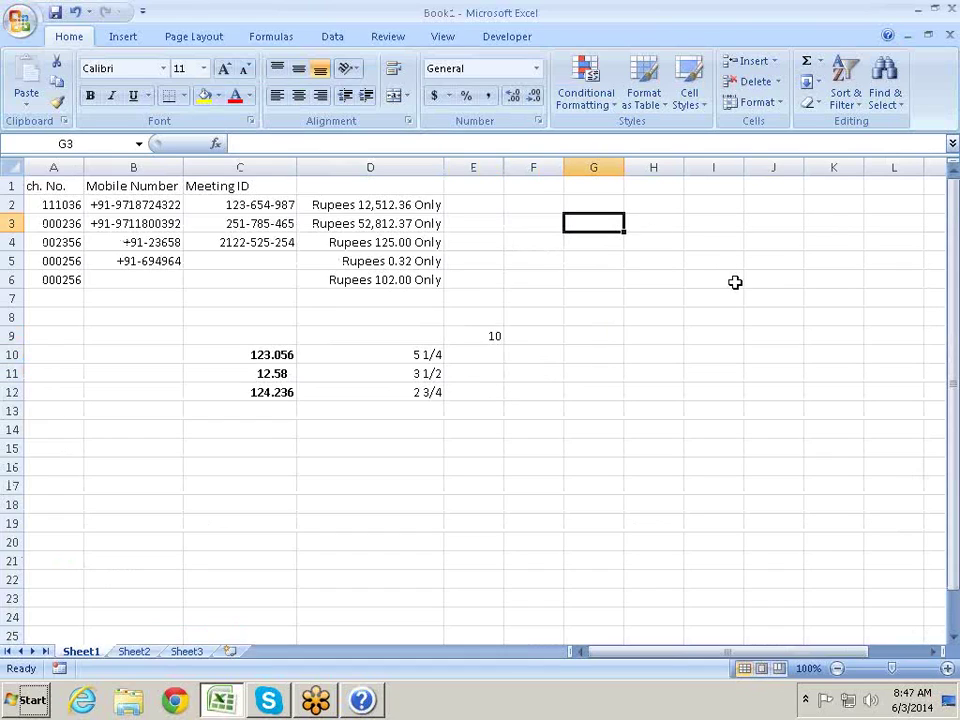
type("124")
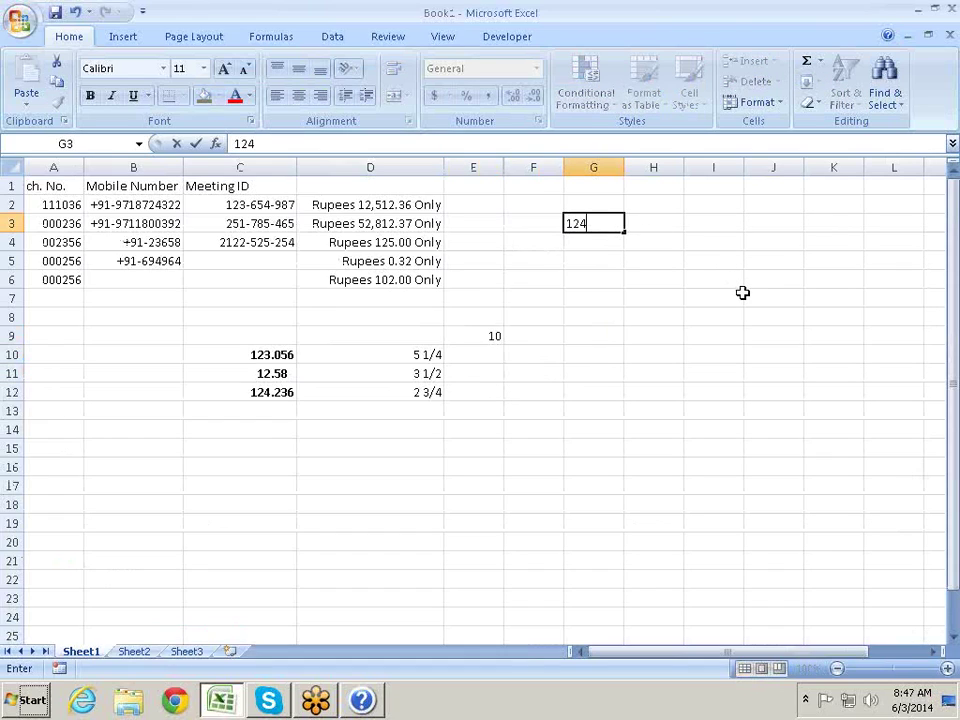
type("123")
key("Return")
type("25")
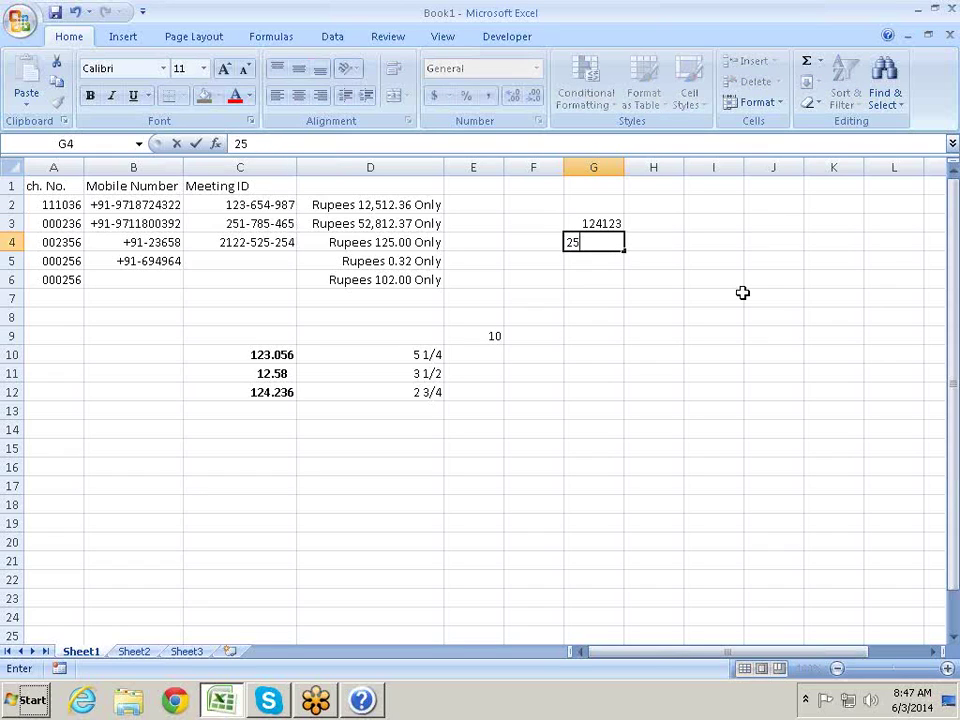
type("4632")
key("Return")
Close the Excel Help window and select G3:G4
key("Up")
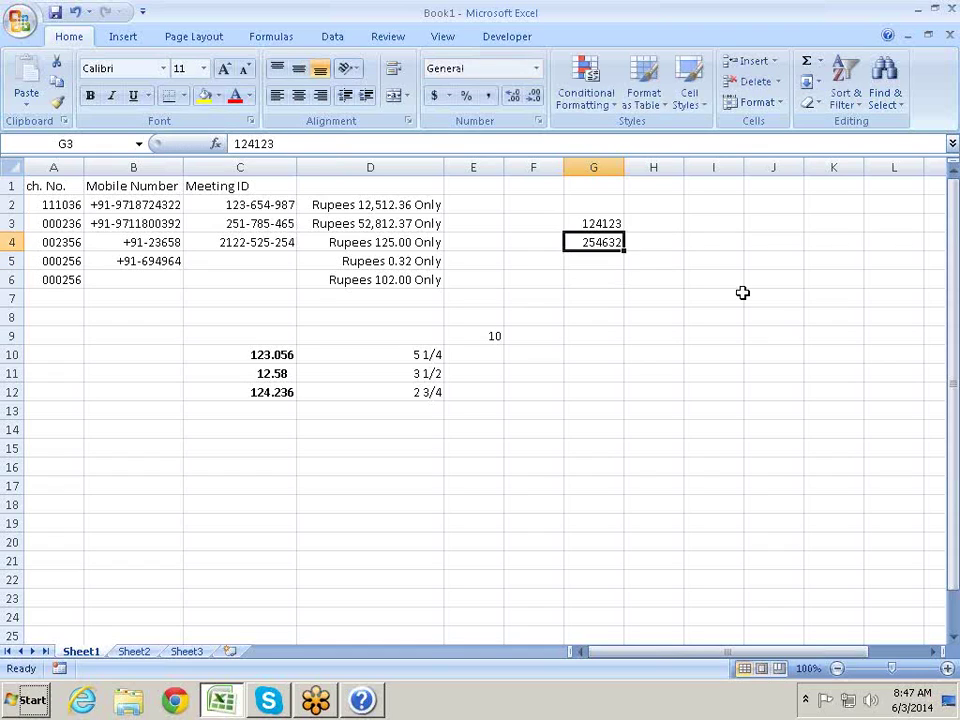
key("Up")
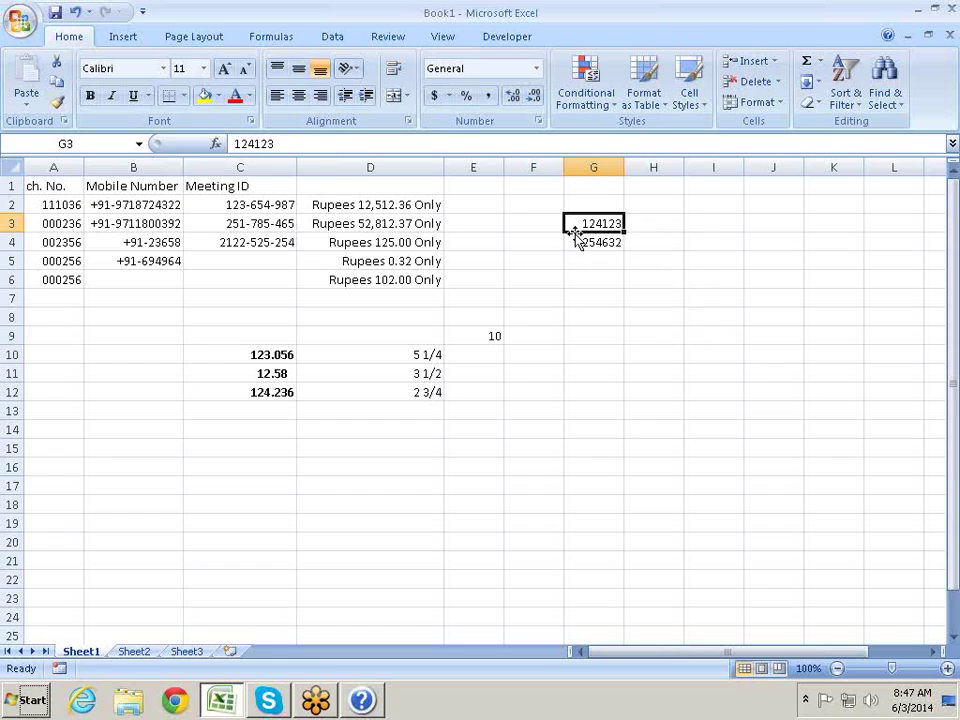
key("alt+Tab")
key("alt+Tab")
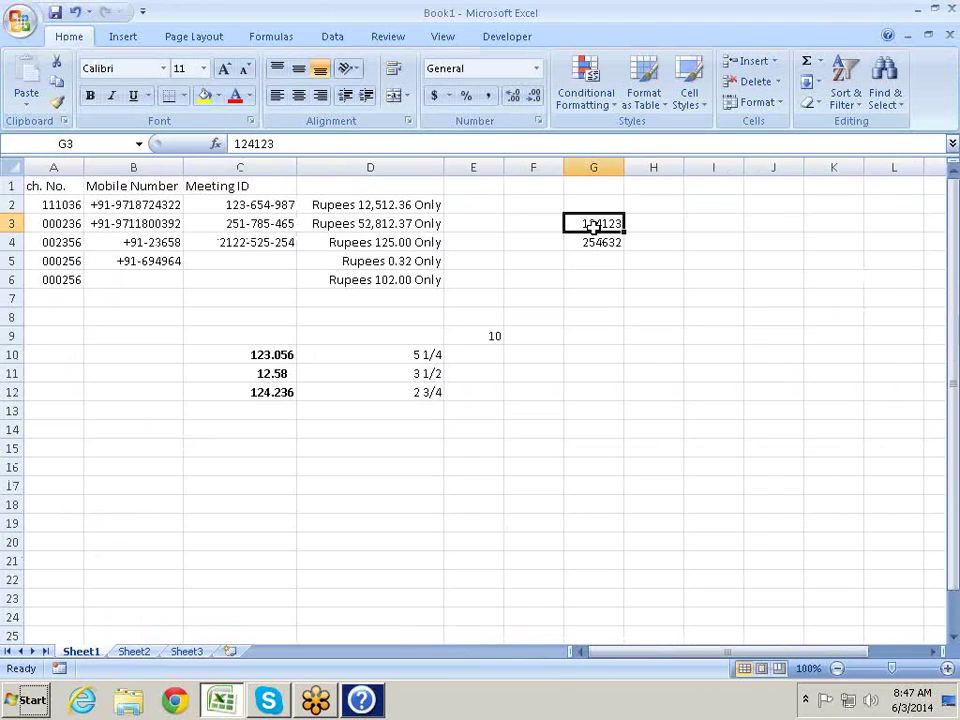
double_click(595, 222)
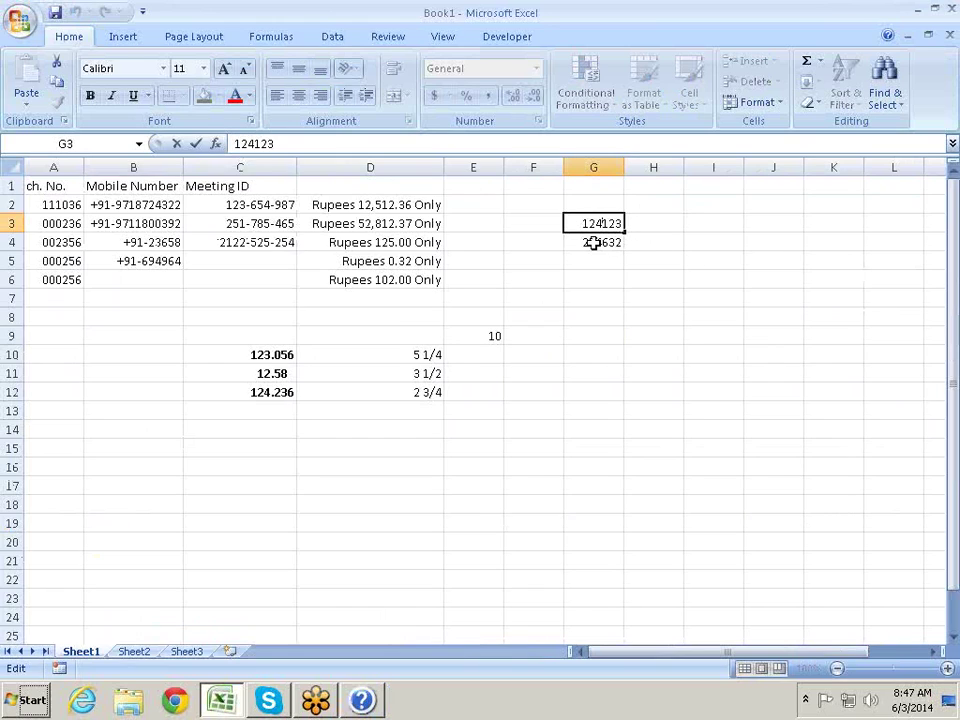
key("Escape")
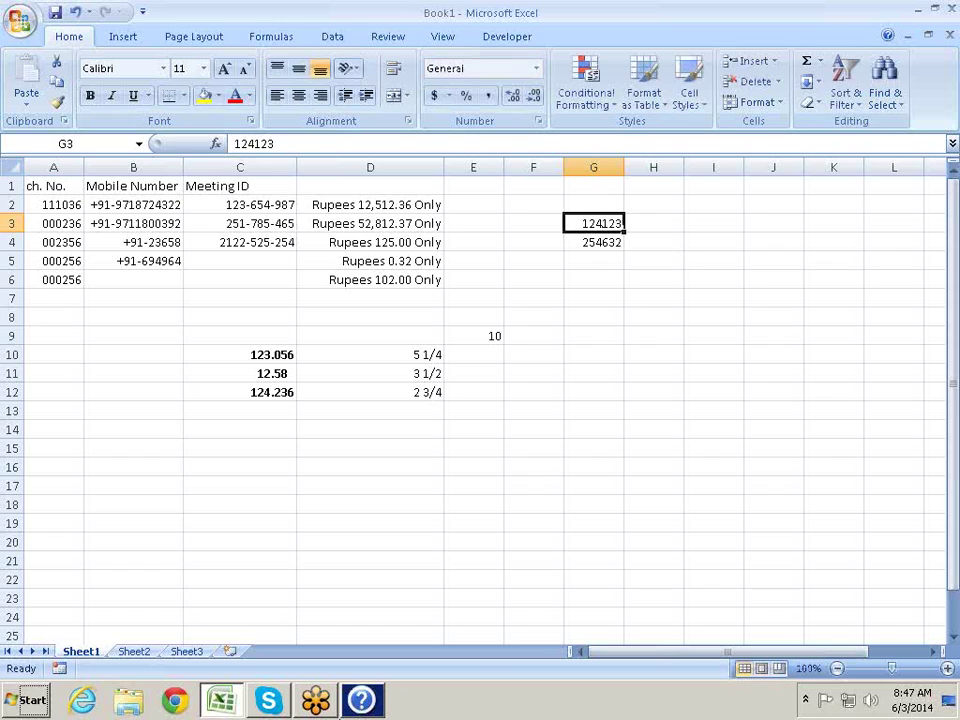
left_click(887, 35)
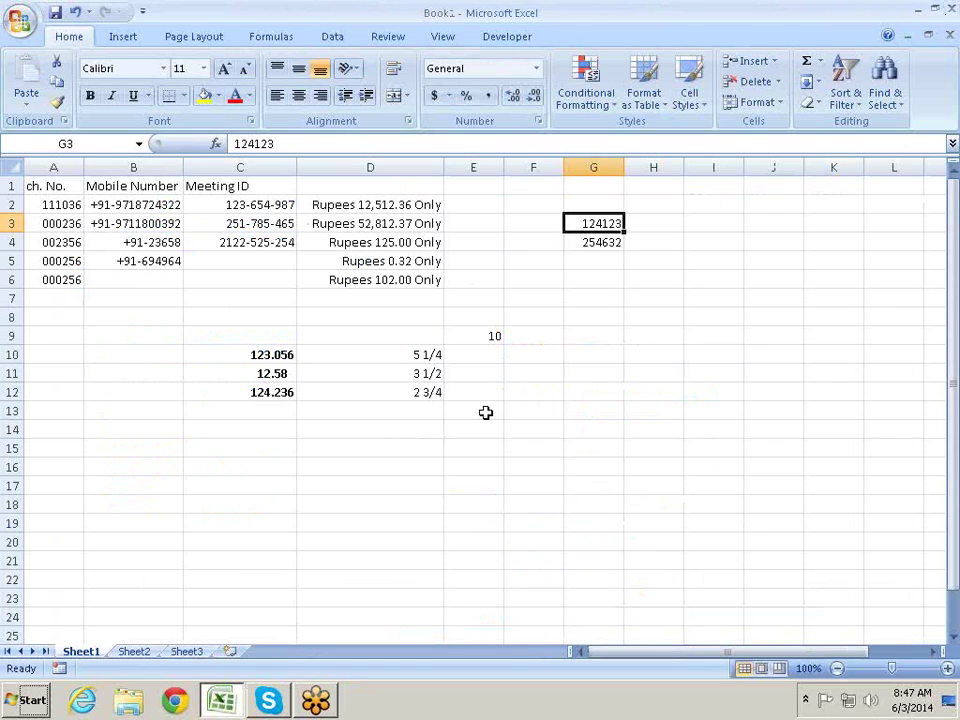
left_click(950, 7)
left_click(600, 294)
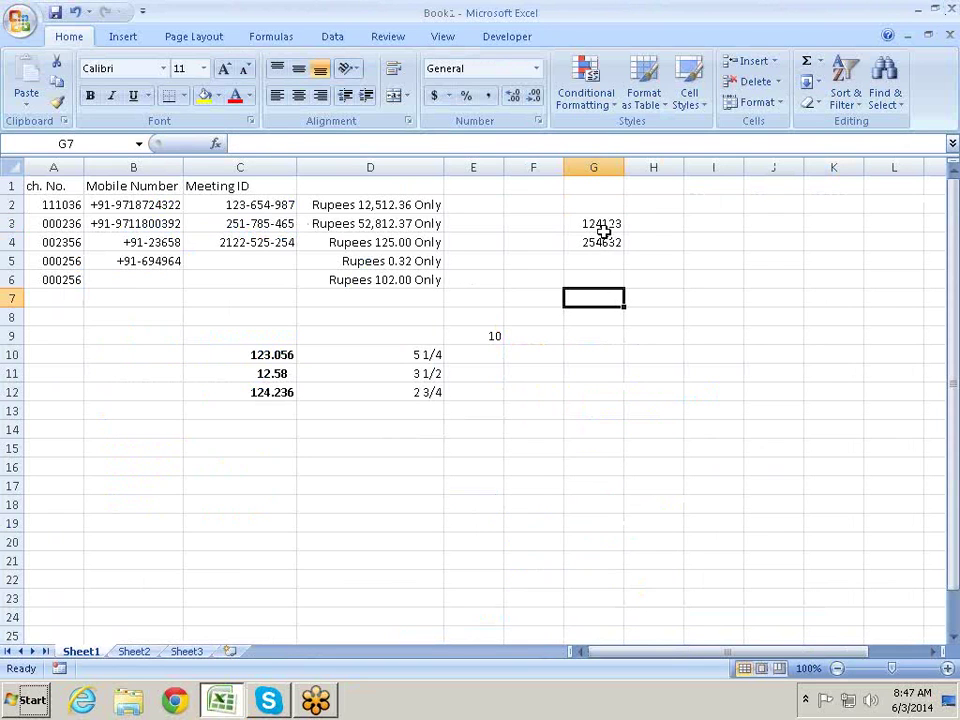
left_click_drag(606, 224, 603, 237)
left_click(636, 278)
left_click(615, 223)
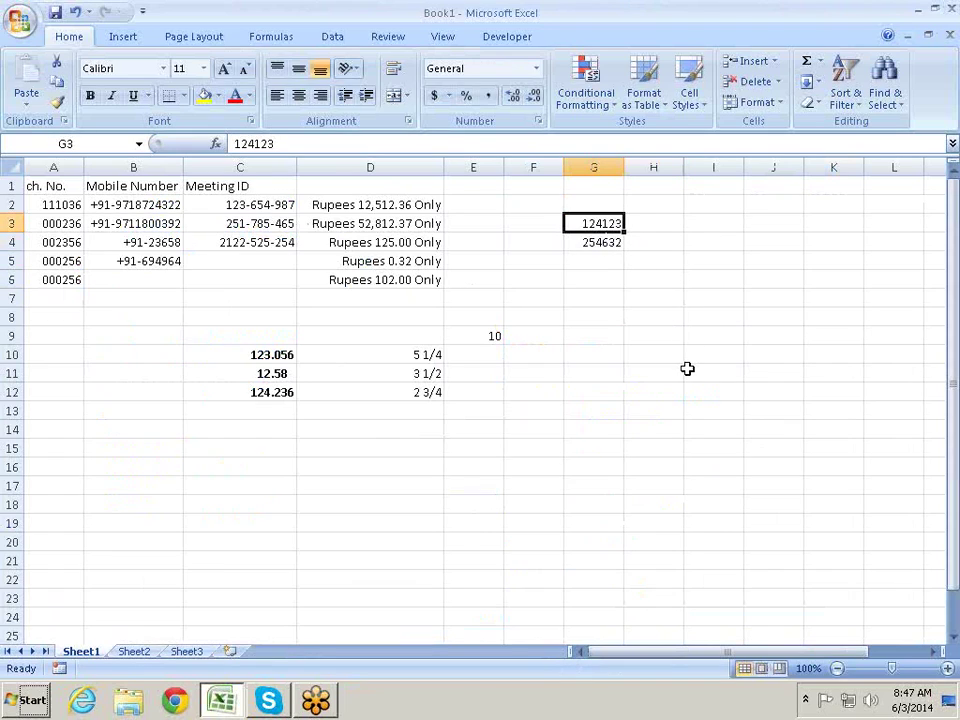
key("shift+Down")
Open Format Cells for G3:G4 on the Custom category, ready to replace the code
key("ctrl+1")
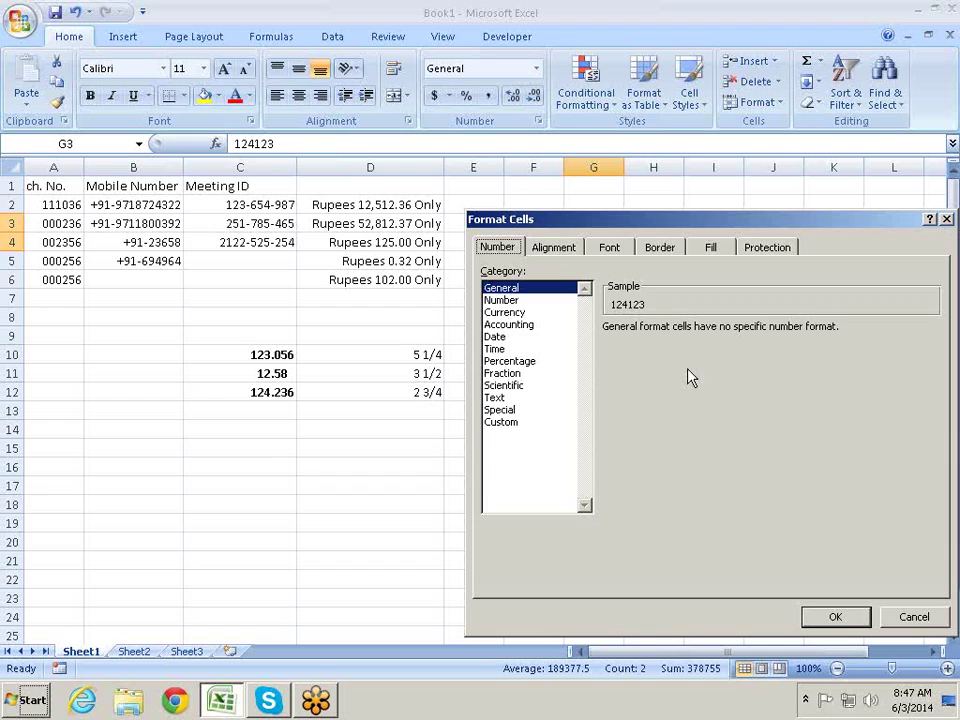
left_click(505, 421)
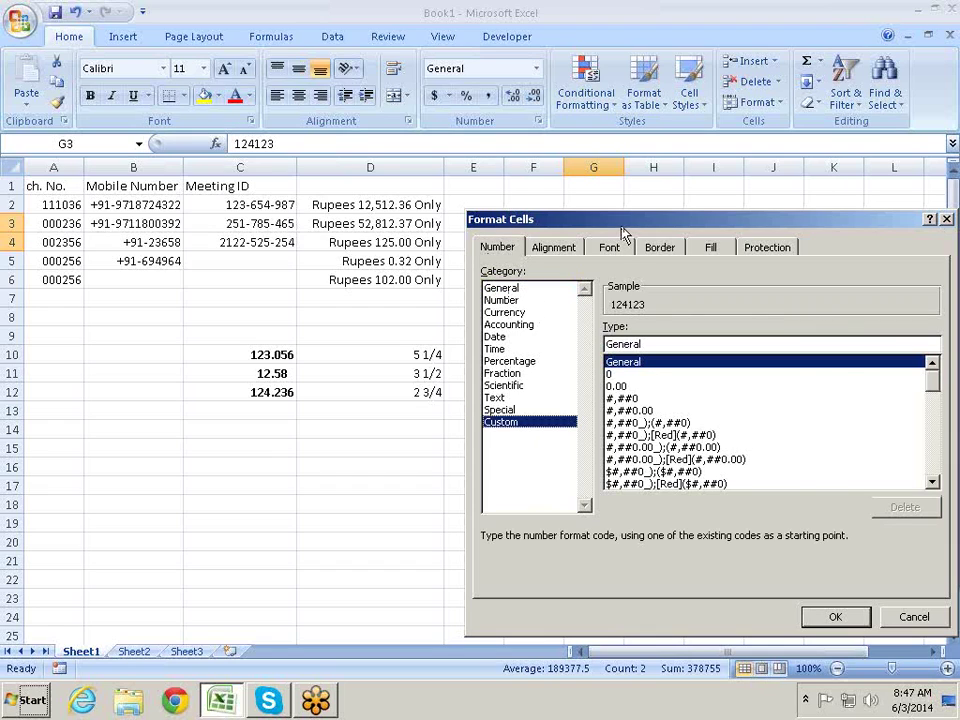
left_click_drag(621, 226, 455, 335)
double_click(537, 449)
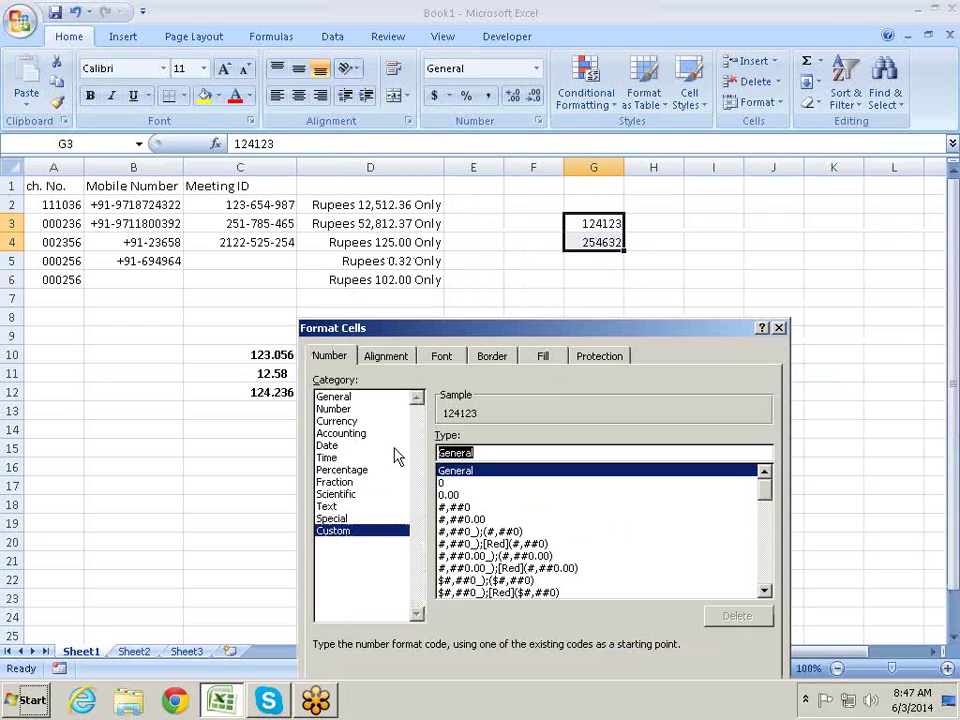
Type the code #\,##\,###.0 so the sample previews 124123 as 1,24,123.0
type("#")
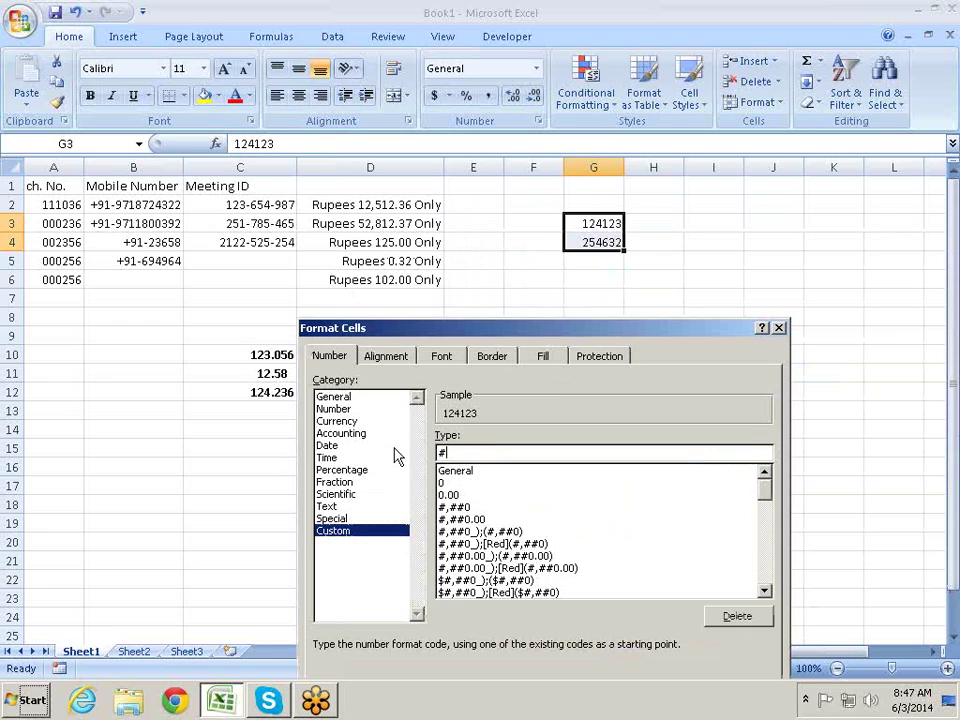
type(",")
type("#")
type("###")
key("BackSpace")
key("Home")
type("#")
type(",")
key("Home")
type("#")
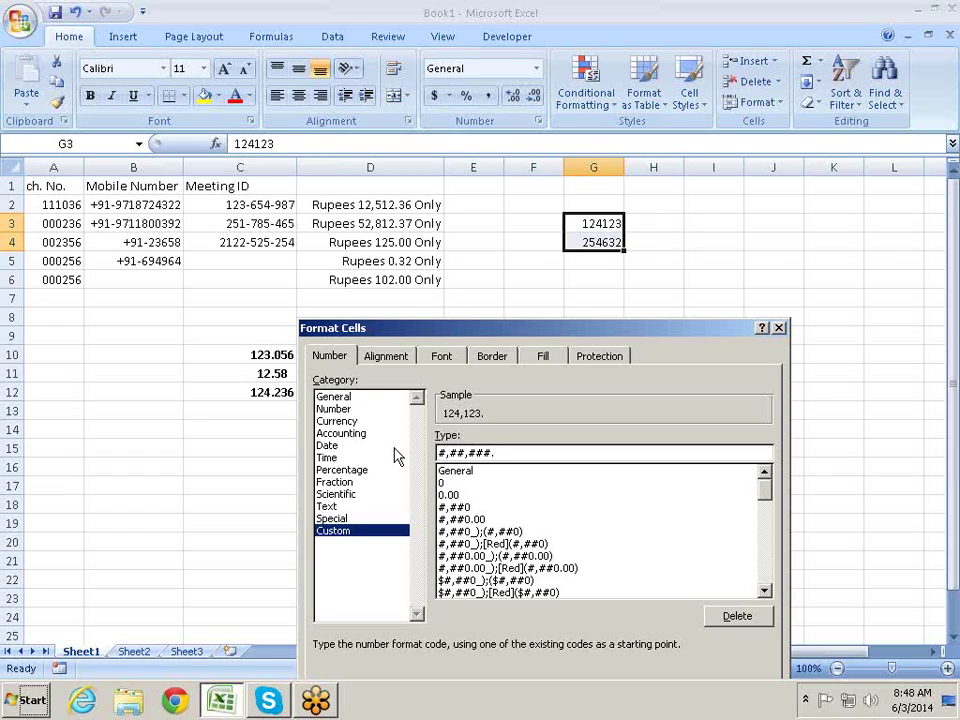
type("#")
key("BackSpace")
type("0")
type("\\=")
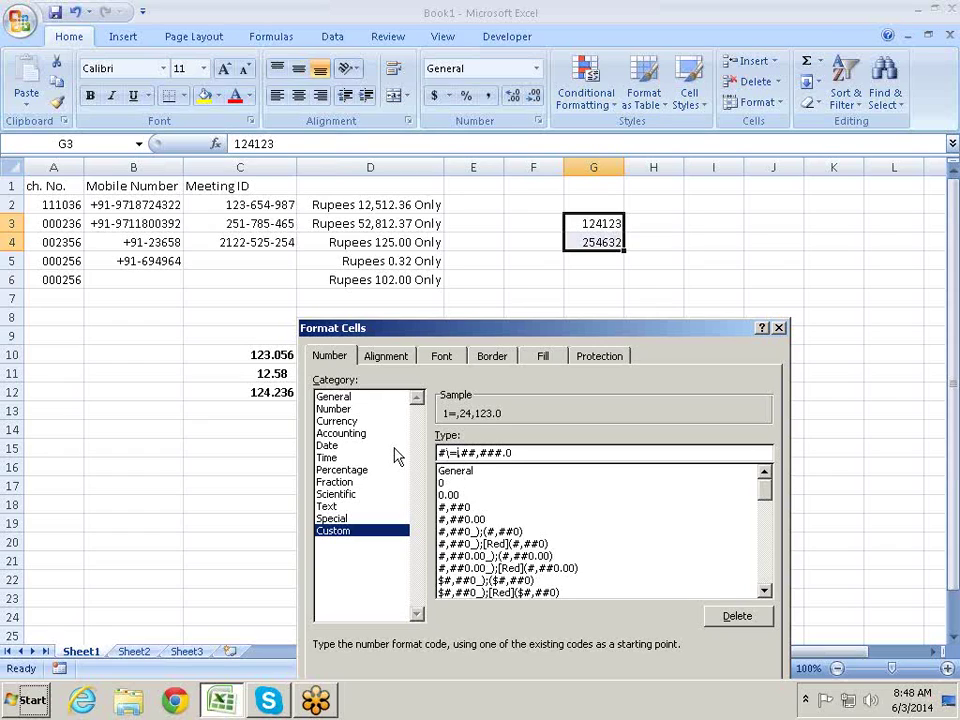
key("BackSpace")
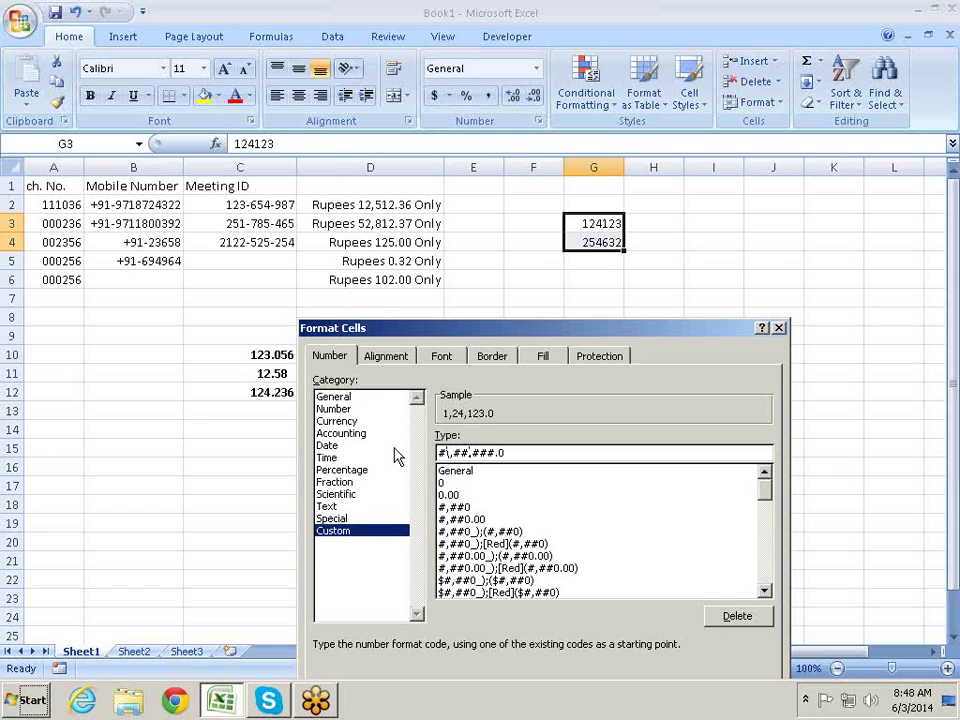
type("\\,##")
type("\\")
key("BackSpace")
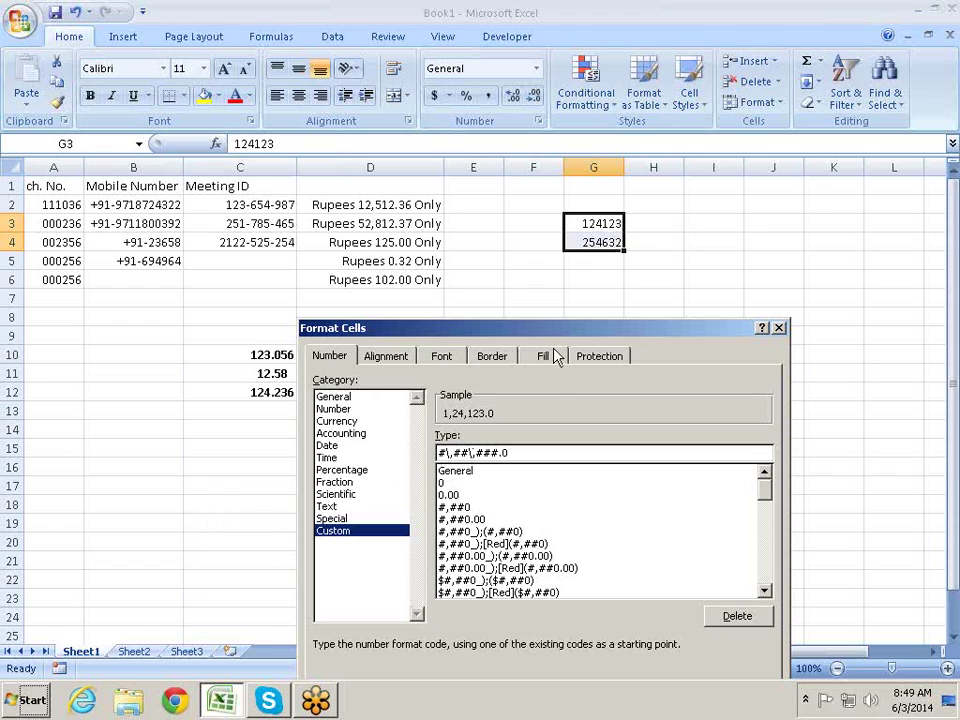
Apply #\,##\,###.0 to G3:G4 so they show 1,24,123.0 and 2,54,632.0, then widen column G
left_click_drag(529, 334, 413, 277)
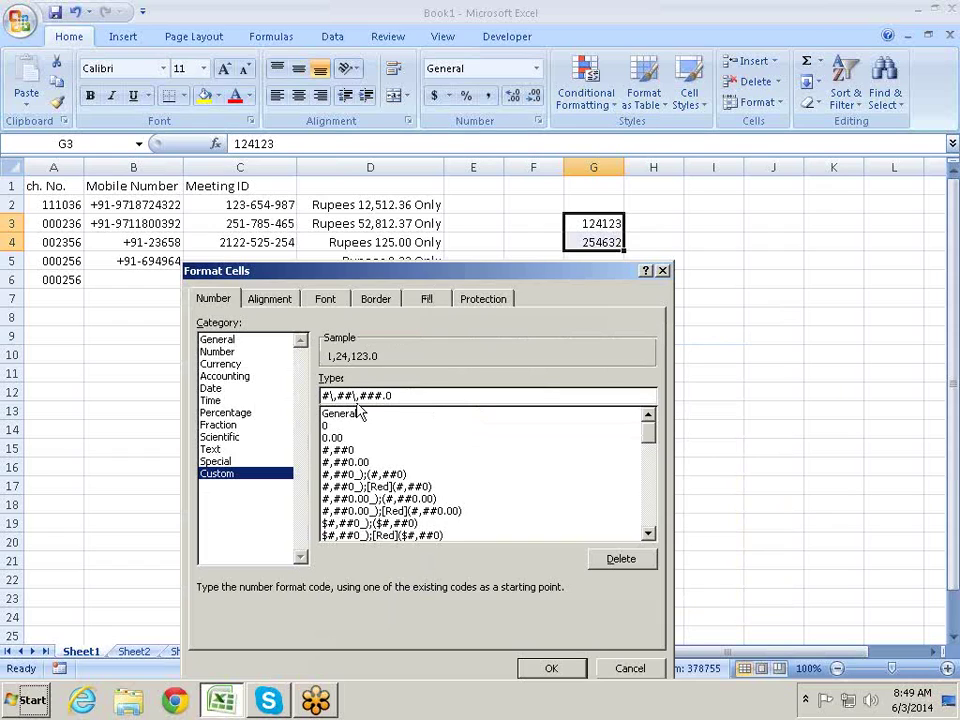
left_click(575, 668)
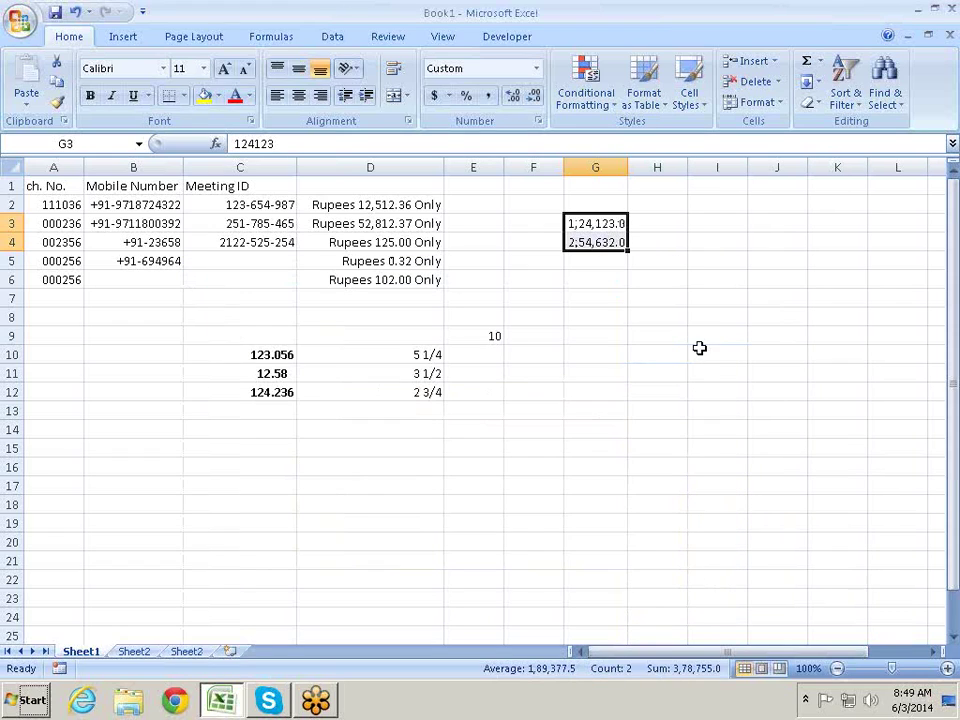
left_click(691, 315)
left_click(609, 224)
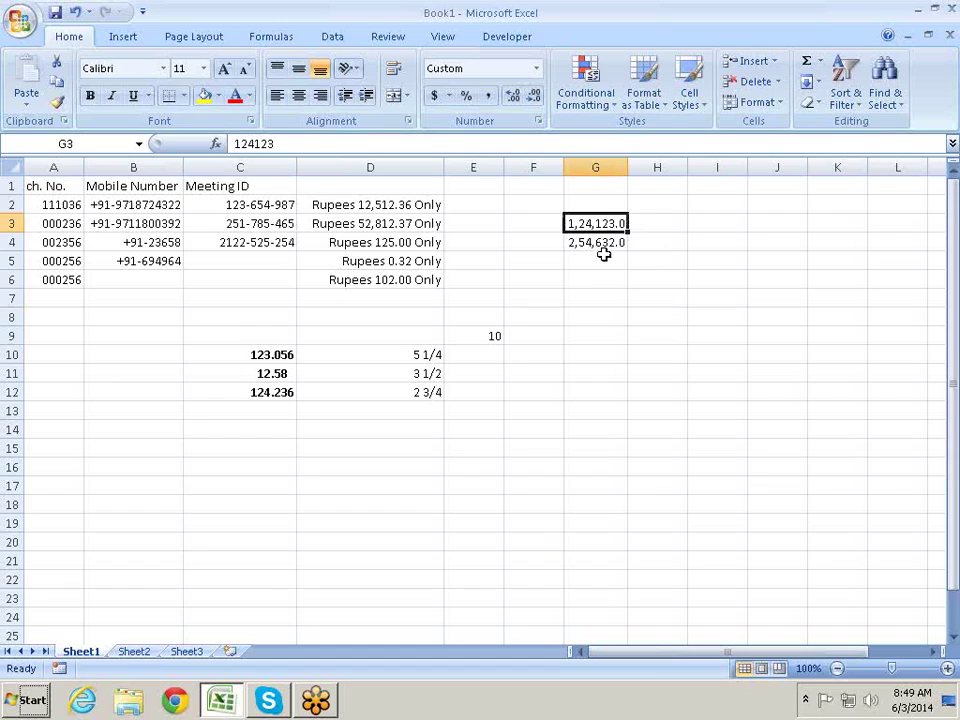
left_click(603, 245)
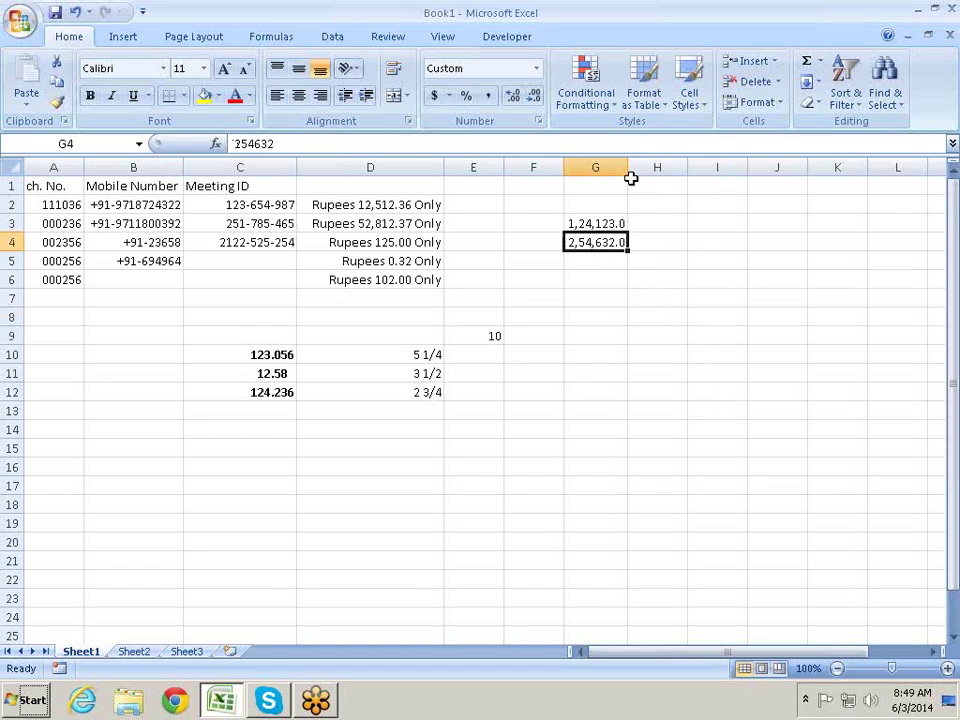
left_click_drag(628, 170, 669, 170)
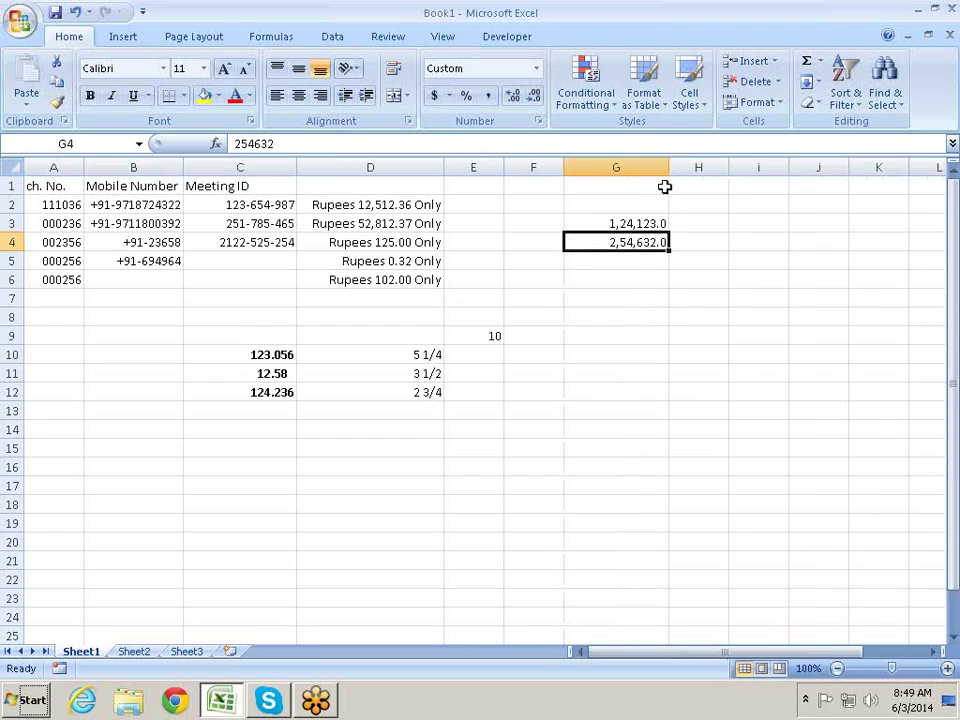
left_click(654, 220)
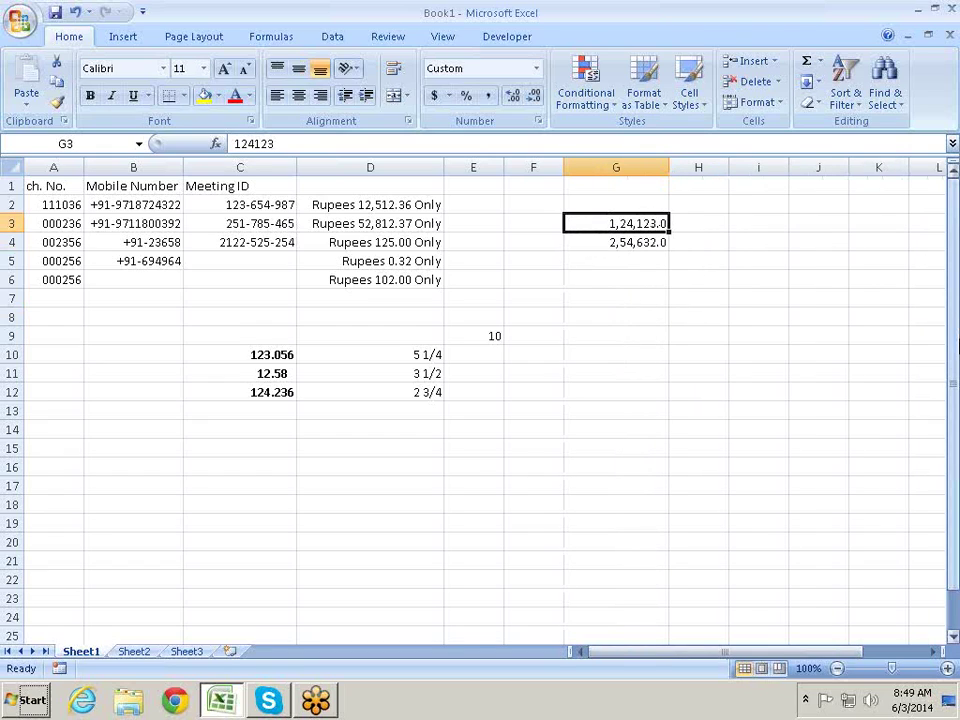
Change G3 to 11124123 so it displays 111,24,123.0
double_click(647, 223)
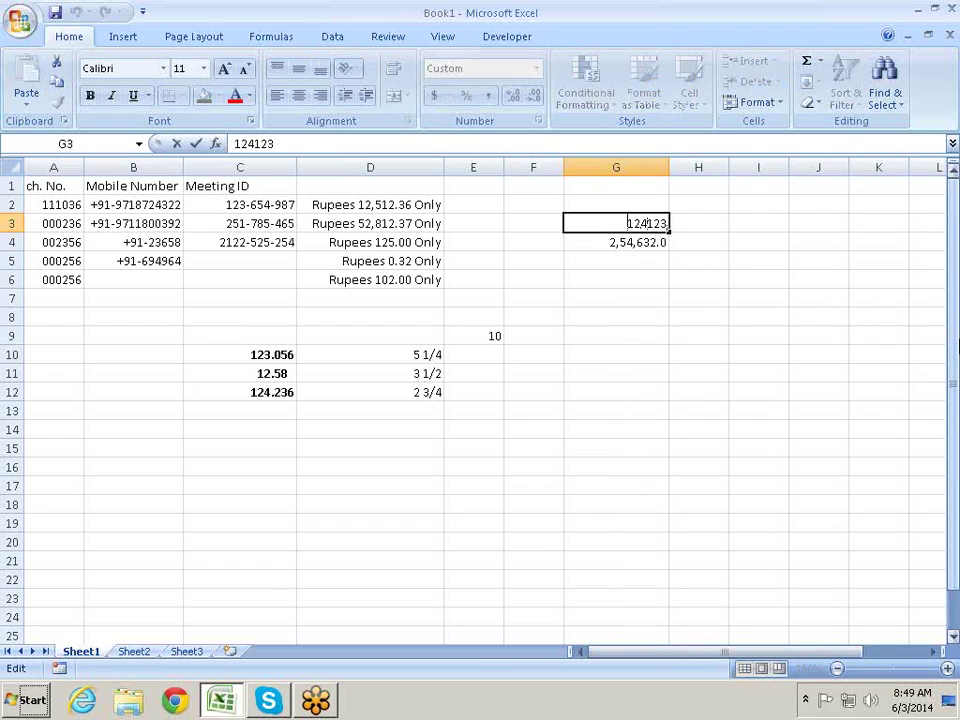
type("1")
type("1")
key("Return")
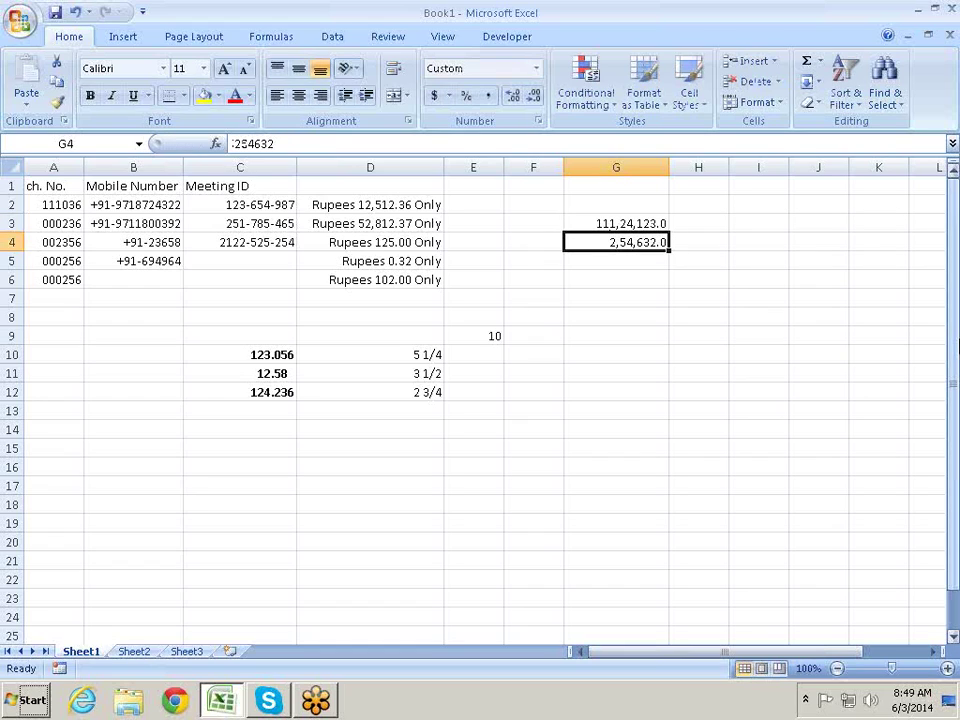
Reselect G3:G4 and reopen Format Cells with Ctrl+1
key("Up")
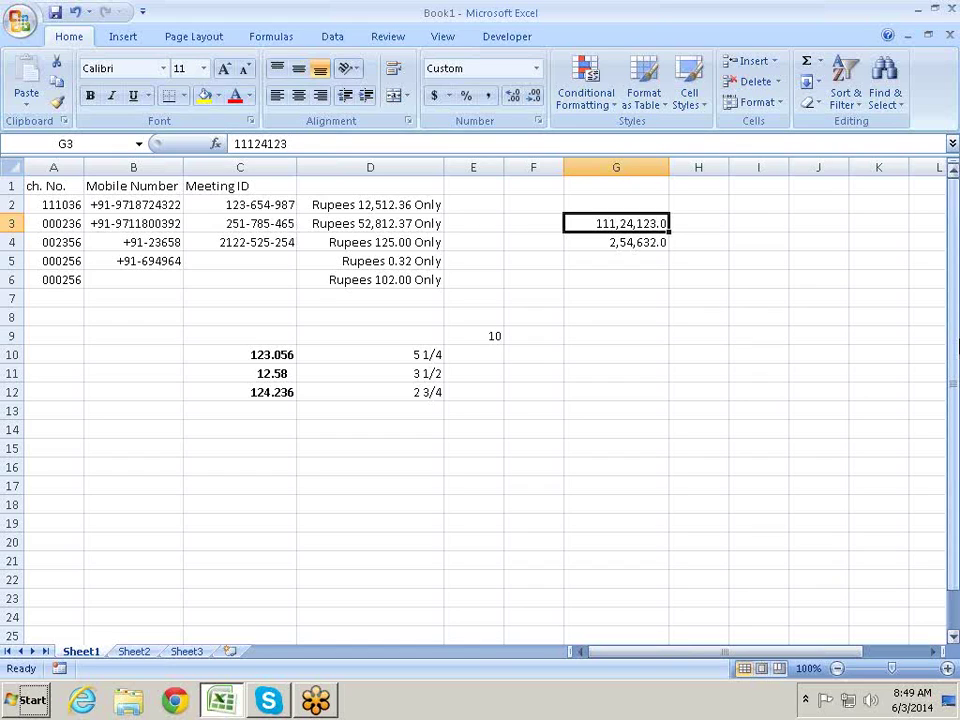
key("shift+Down")
key("ctrl+1")
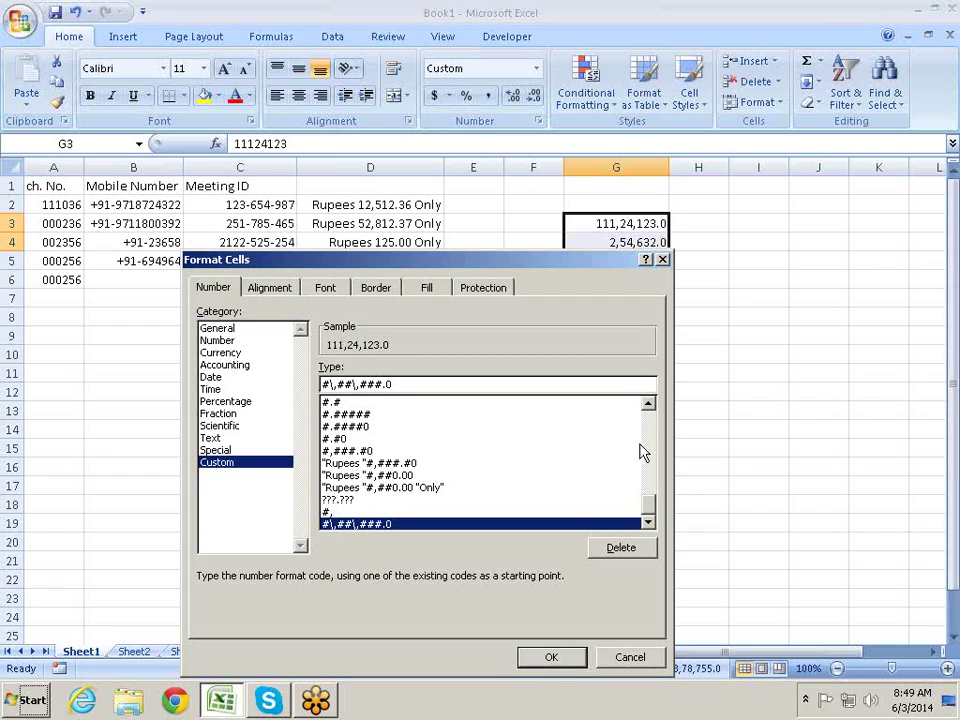
Change the custom code to #\,##\,##\,###.0 so G3 reads 1,11,24,123.0
type("#")
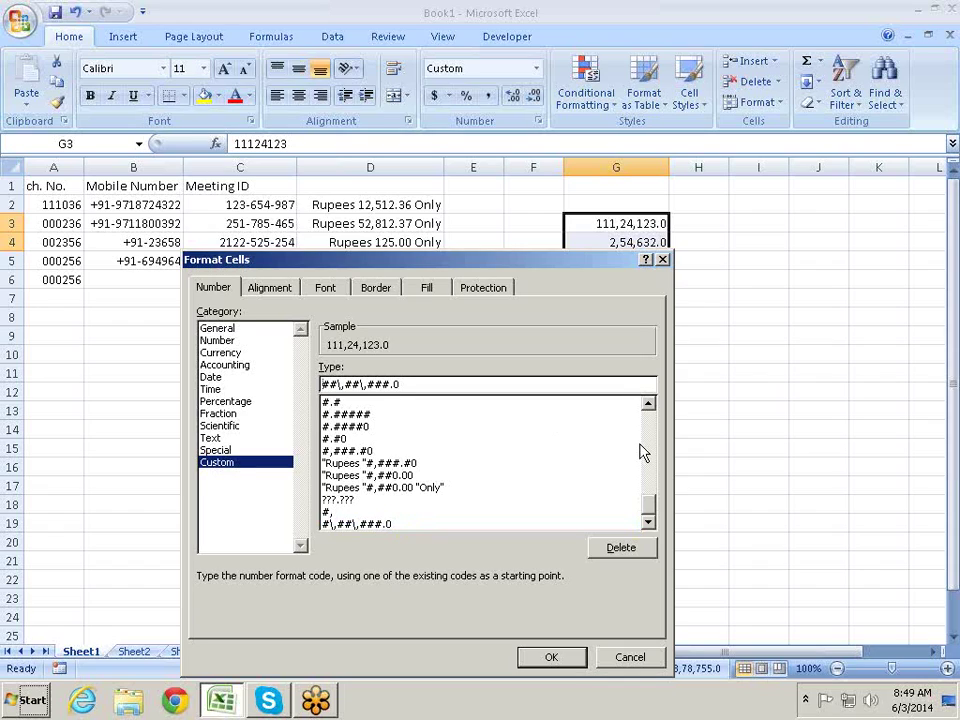
type("\\,")
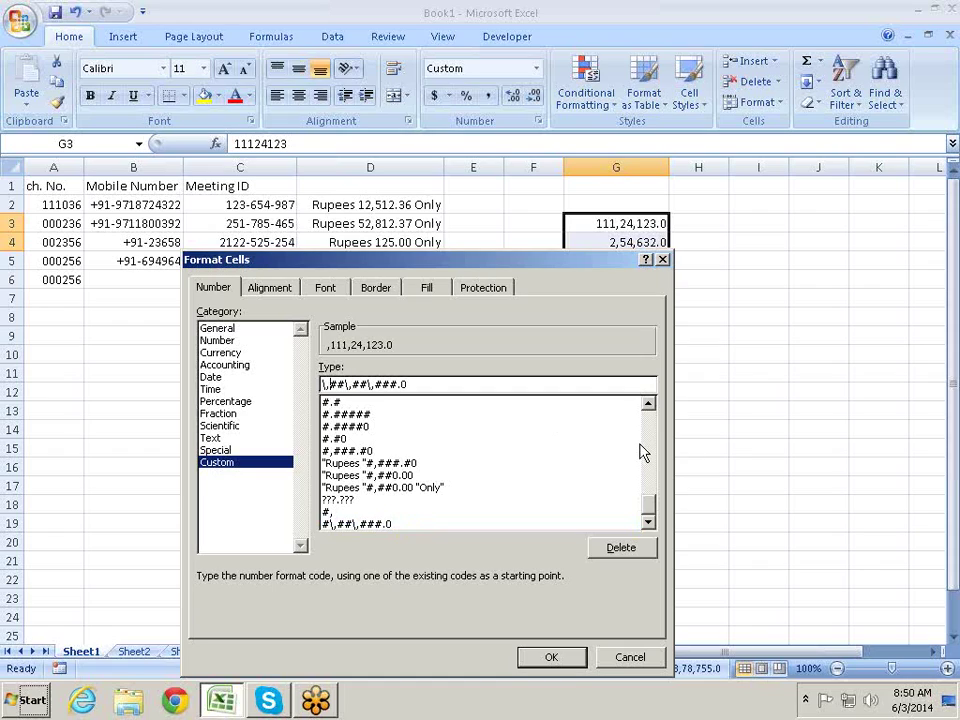
type("#")
left_click(560, 657)
Inspect G3 and G4, noting the stray leading comma in G4's display
left_click(699, 265)
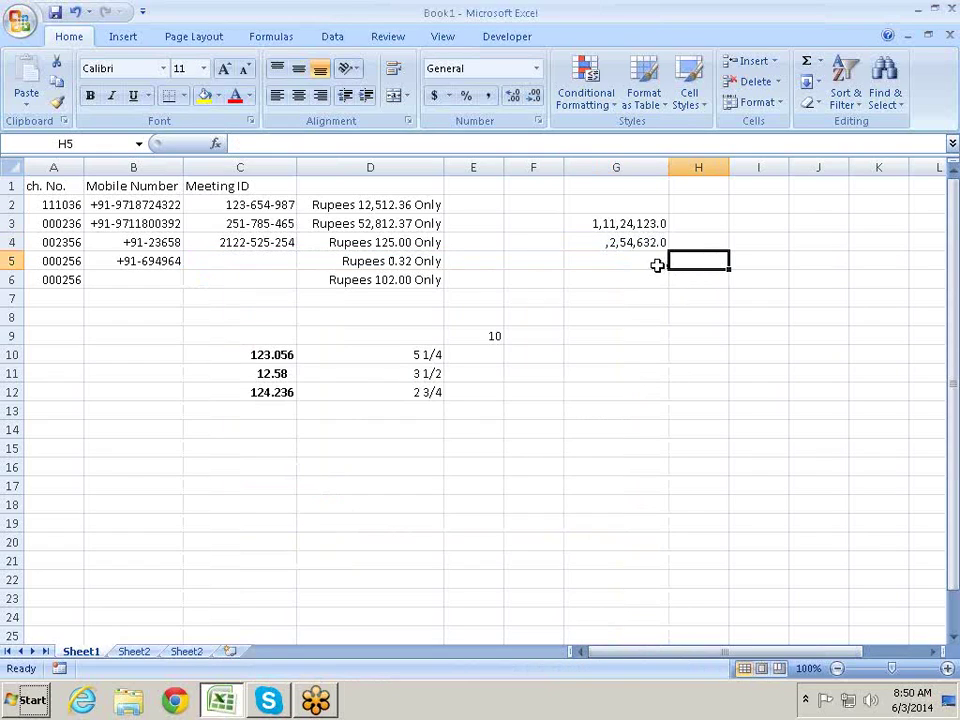
left_click(604, 248)
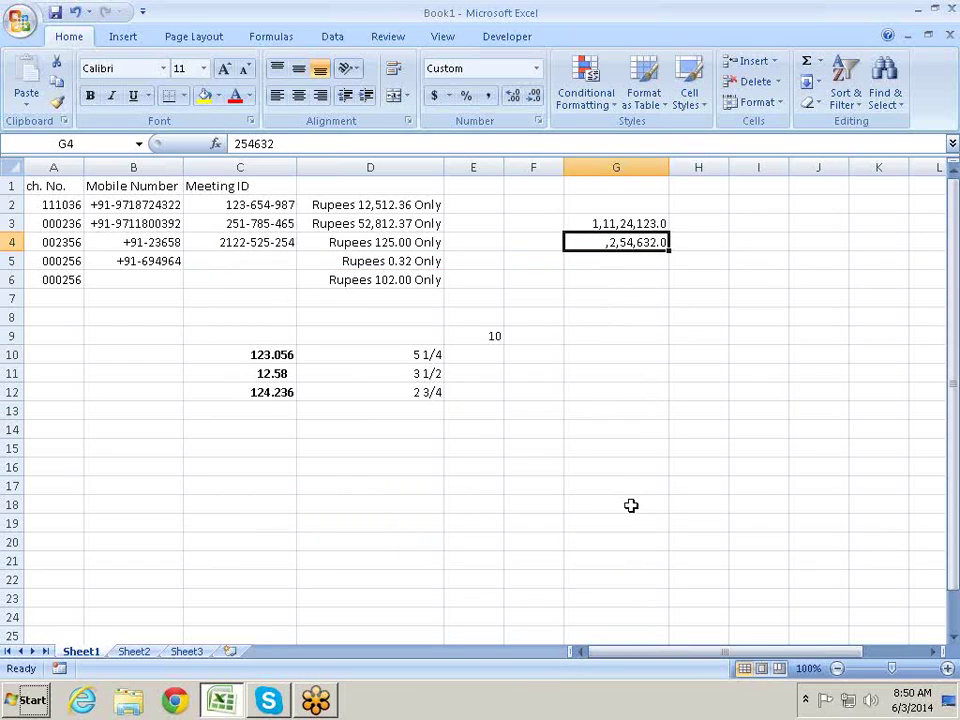
key("Up")
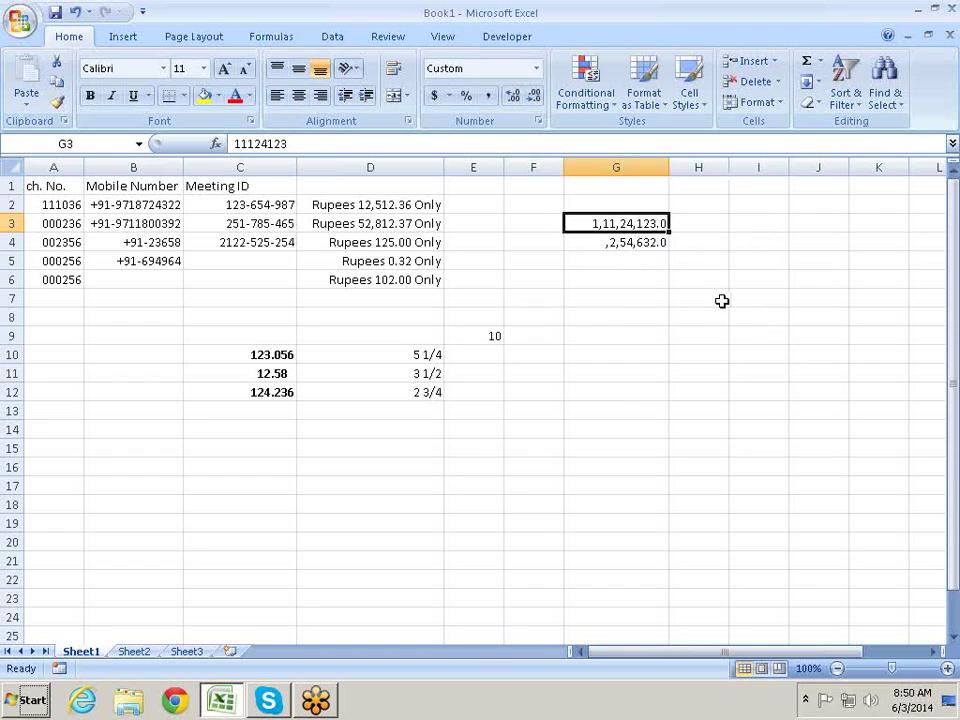
key("alt+Tab")
key("alt+Tab")
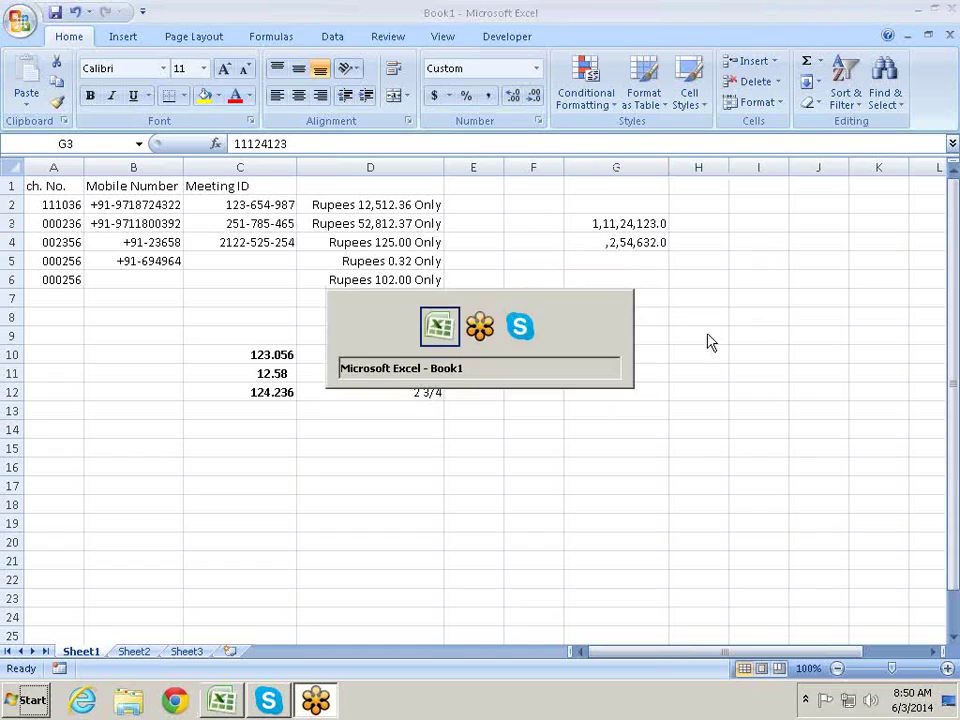
left_click(632, 242)
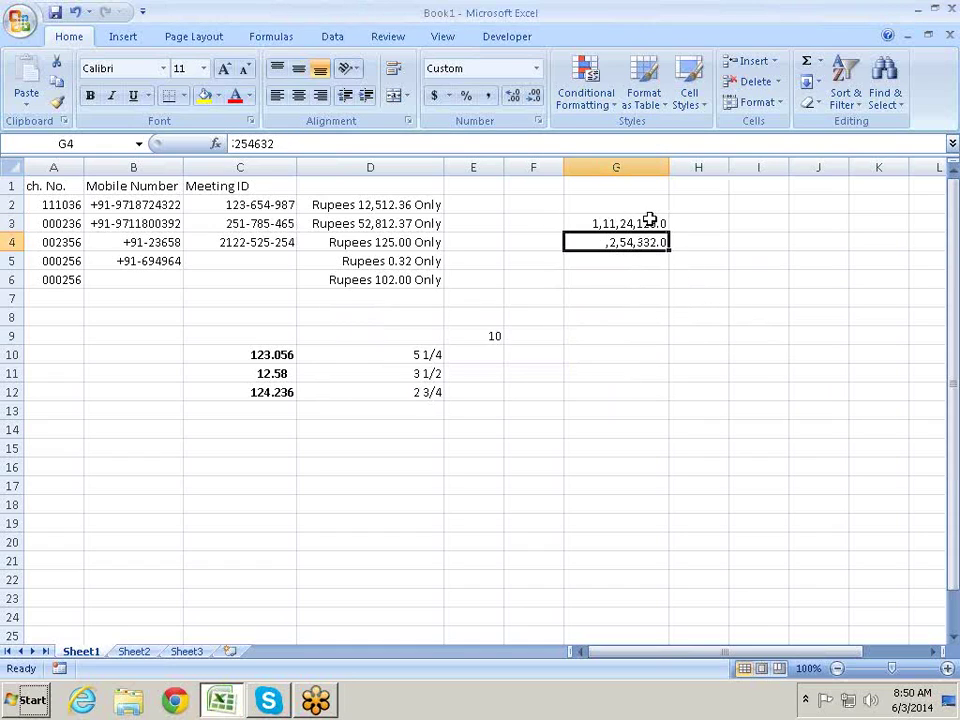
mouse_move(647, 219)
left_mouse_down()
mouse_move(655, 230)
mouse_move(640, 244)
left_mouse_up()
left_click(675, 260)
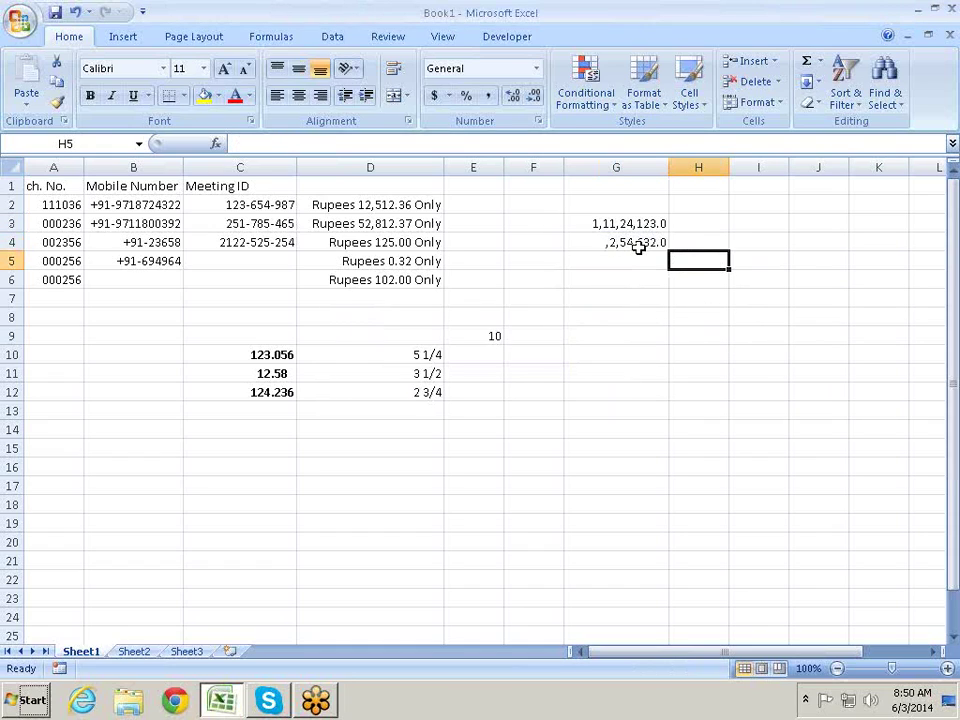
left_click(638, 247)
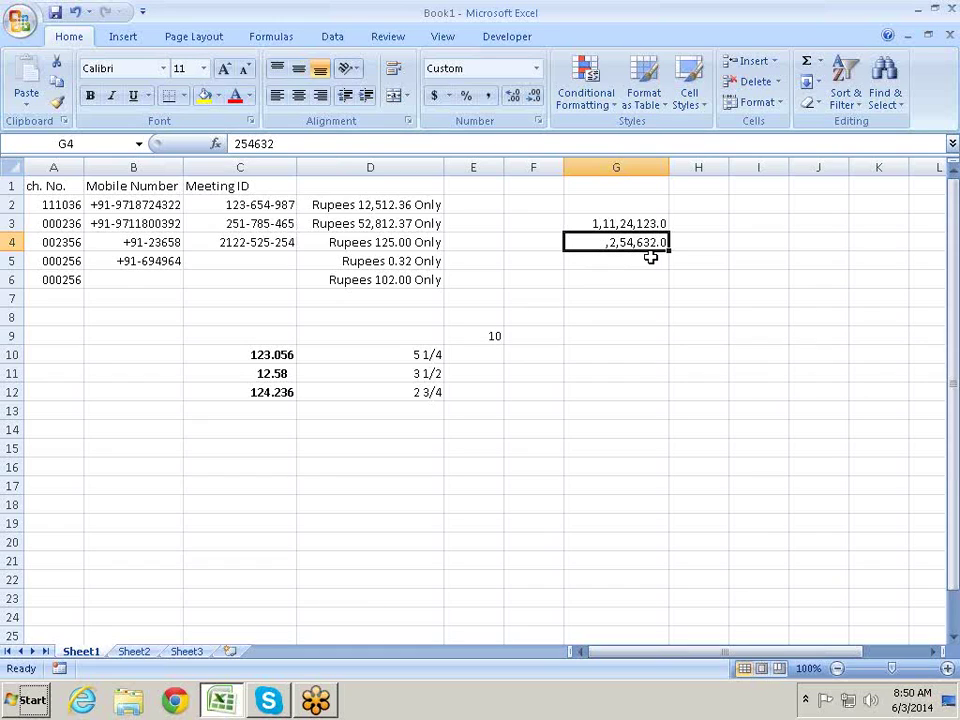
left_click(619, 223)
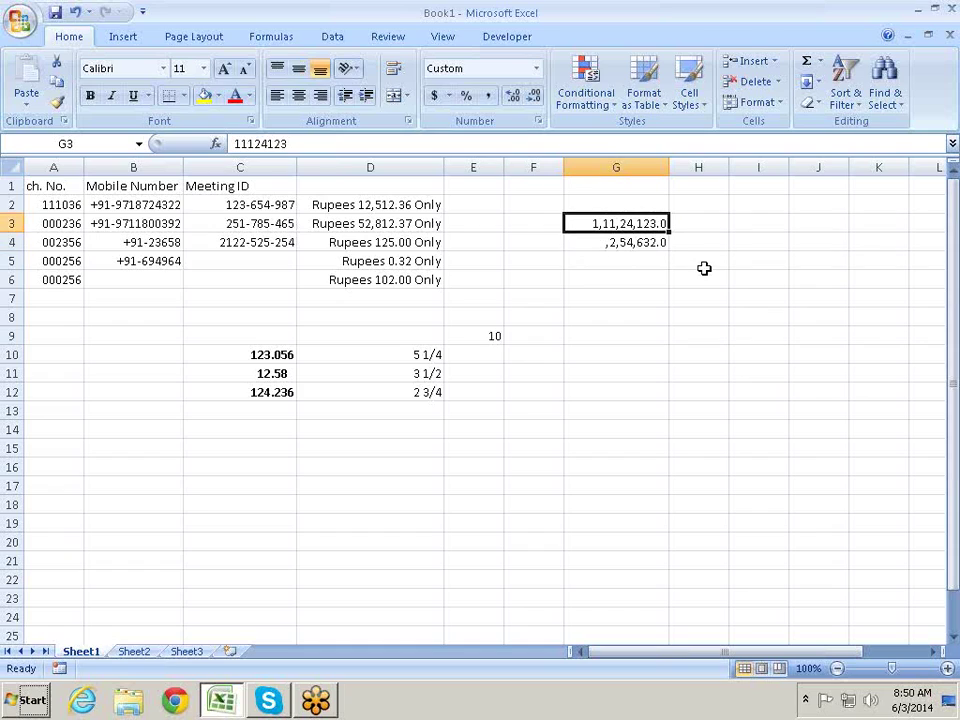
Select G3:G4 and reopen Format Cells with Ctrl+1
key("ctrl+1")
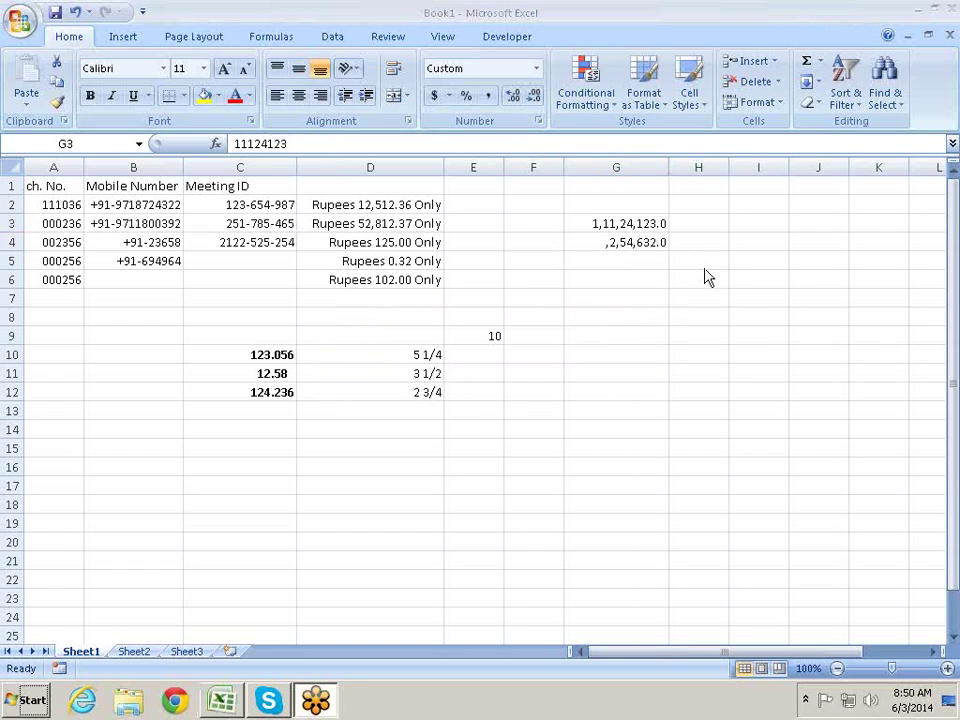
key("alt+Tab")
key("shift+Down")
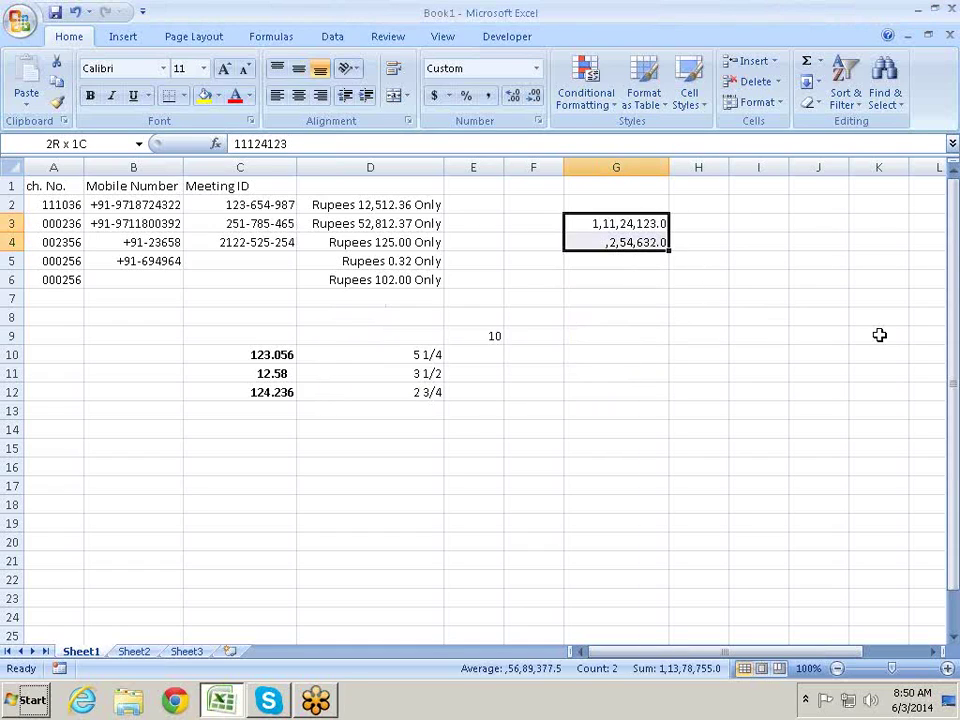
key("ctrl+1")
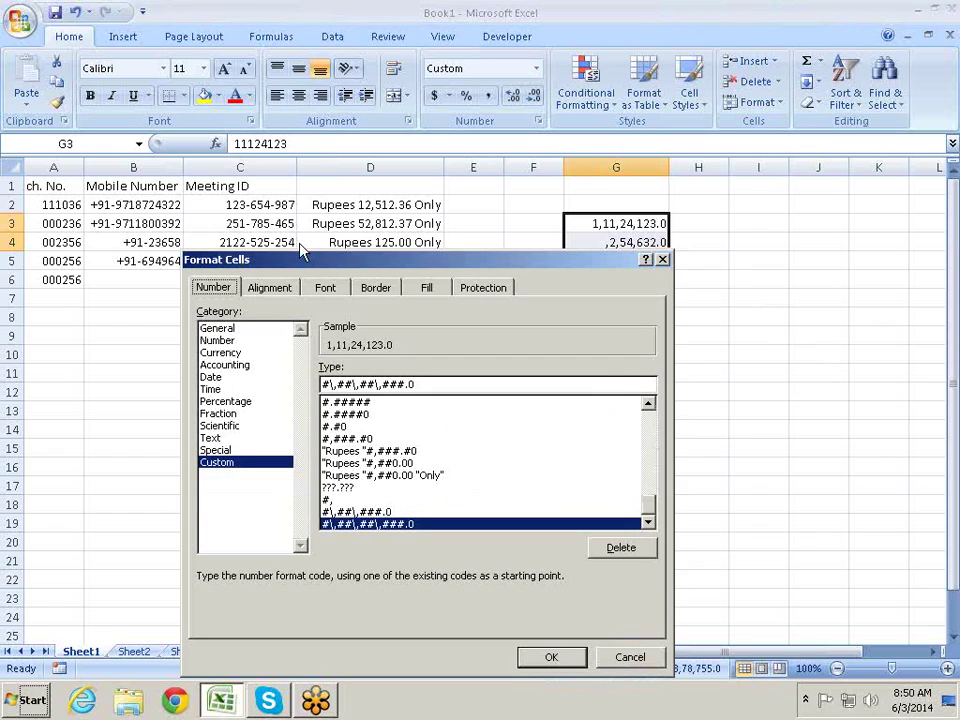
Write the first section [<10000000]#\,##\,##\,###.0 in the Custom Type box
left_click_drag(268, 260, 303, 264)
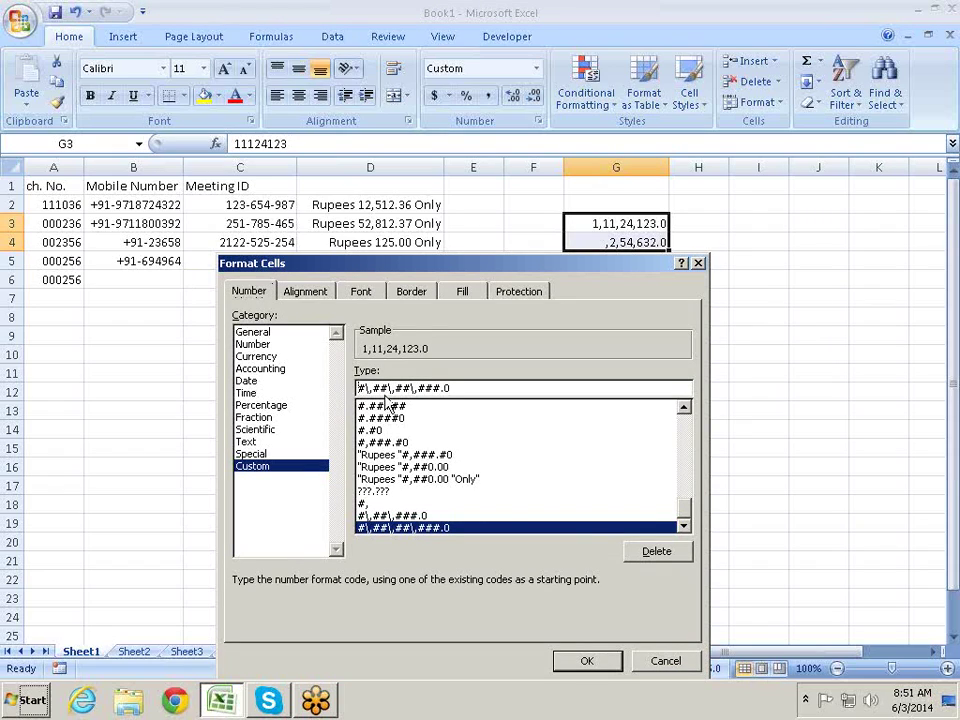
type("[]")
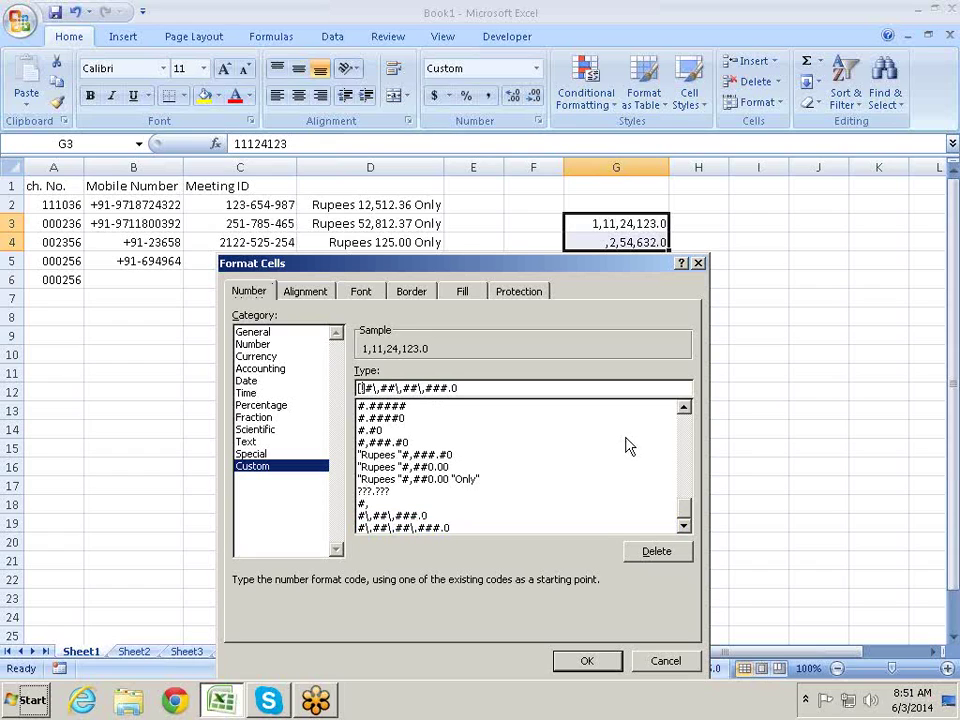
type(">")
key("BackSpace")
type("<1")
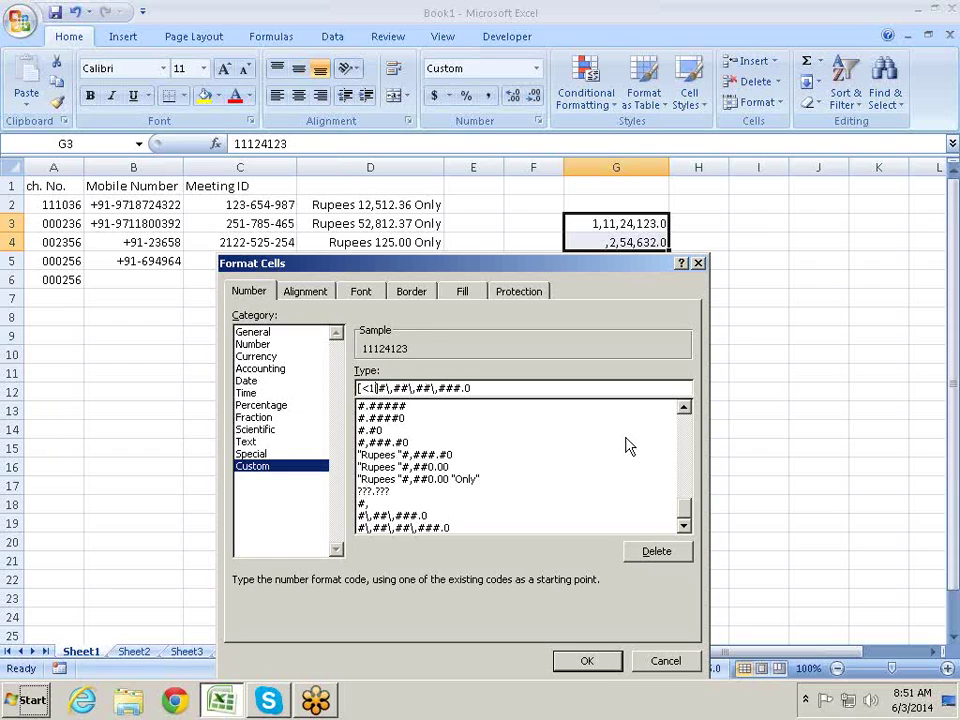
type("00")
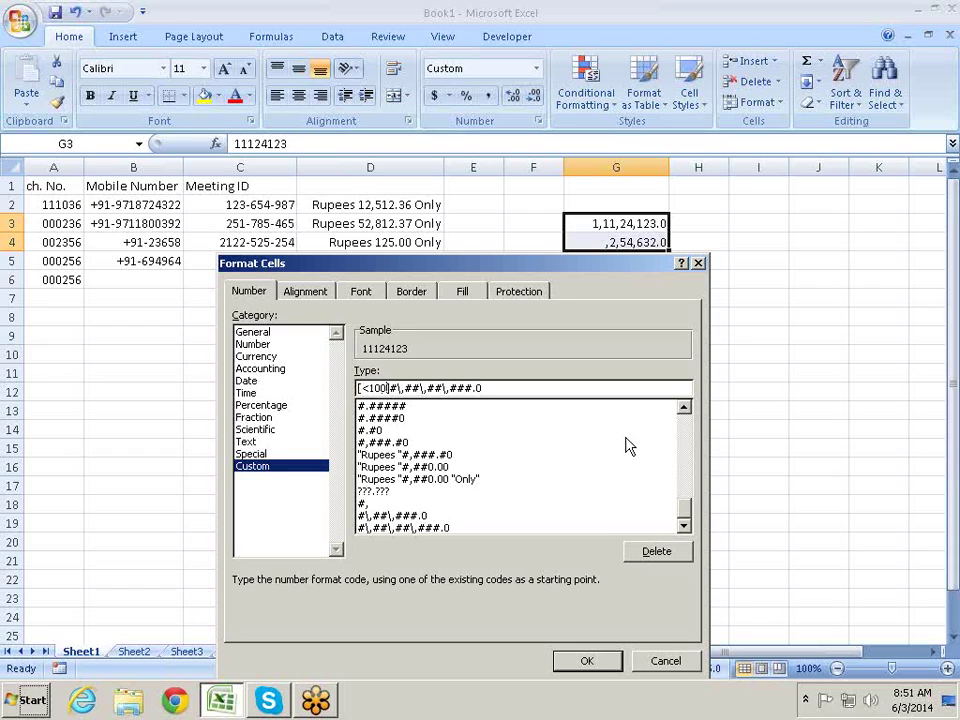
type("0")
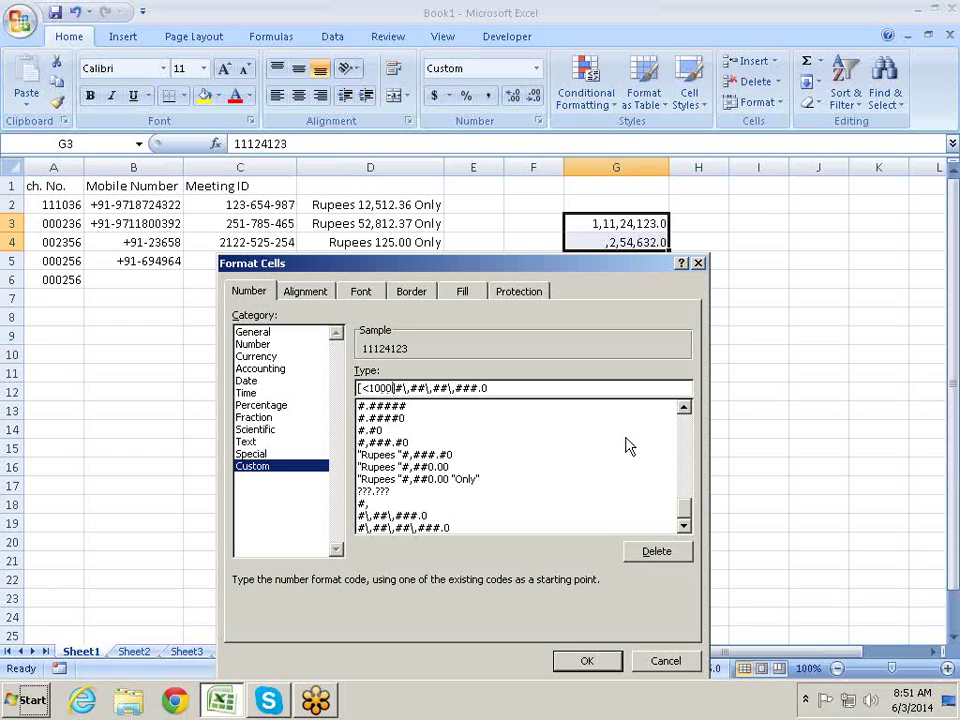
type("00")
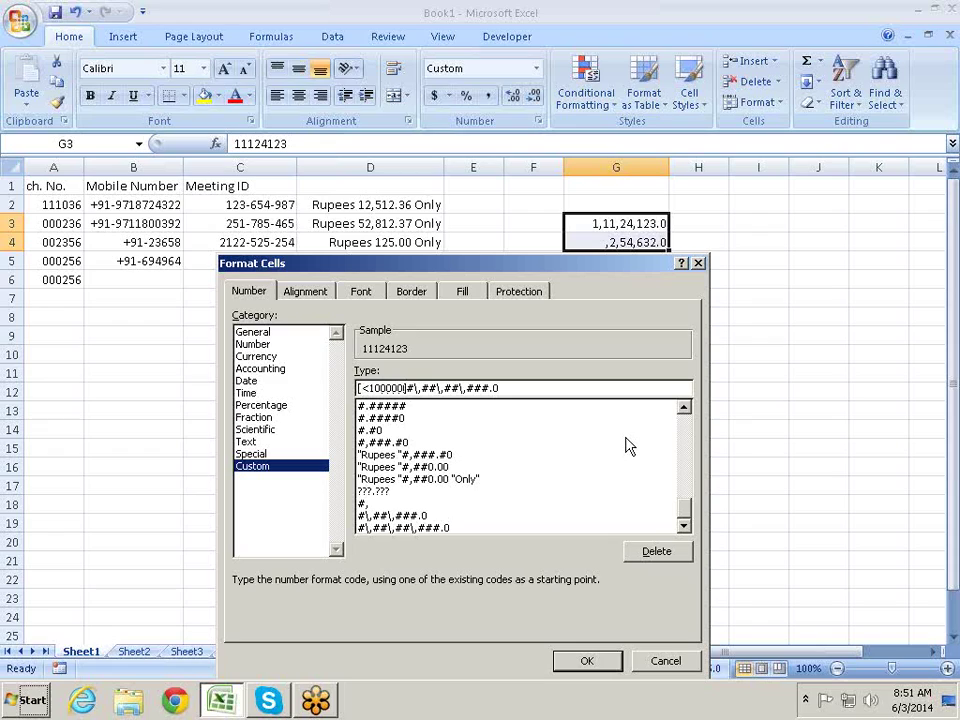
type("0")
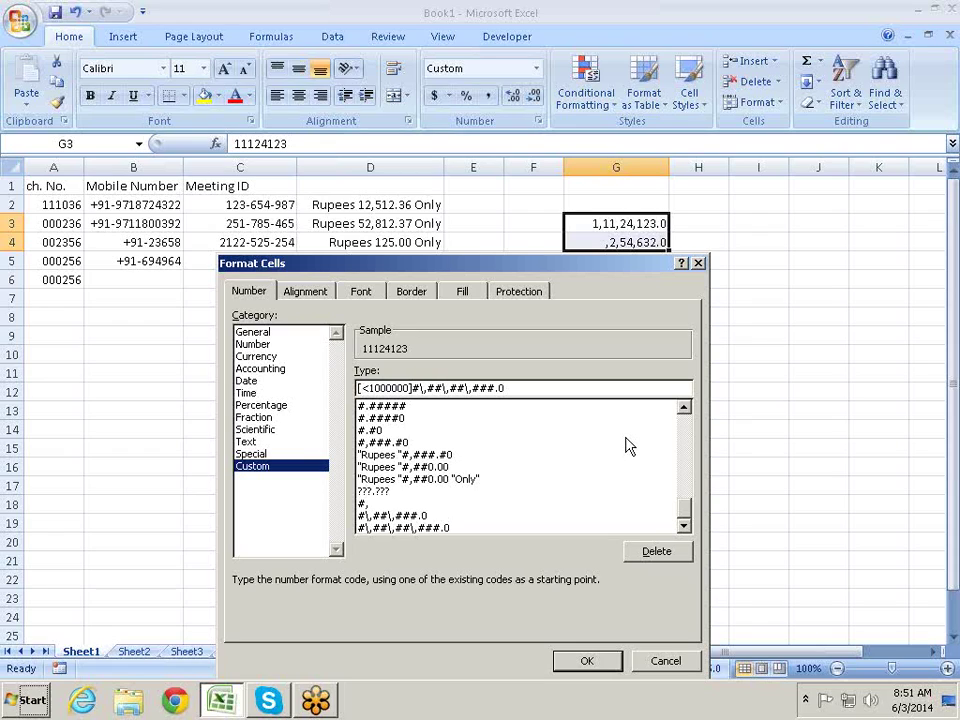
type("0")
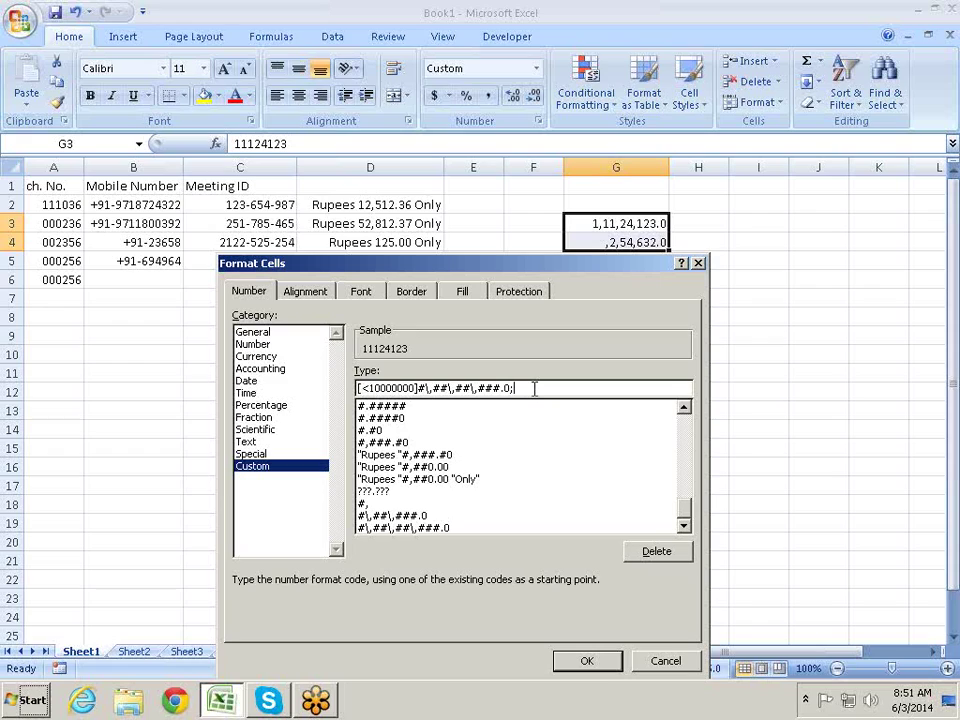
left_click(500, 389)
type(".")
Add a second section [<100000]##\,##\,###.0 after a semicolon
left_click_drag(510, 389, 352, 390)
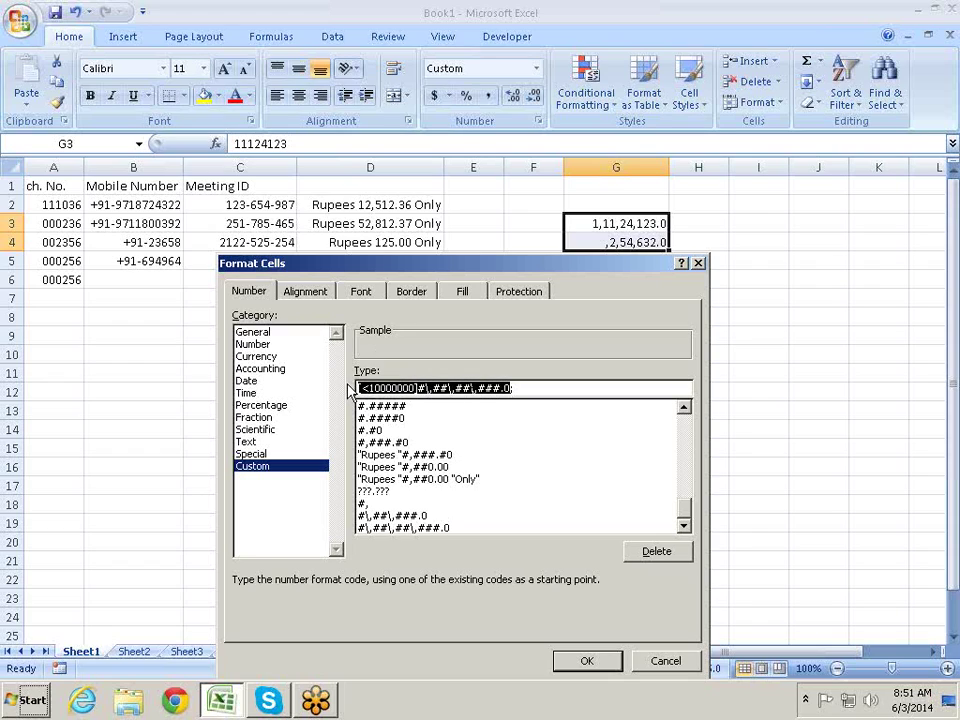
left_click(547, 389)
type(";")
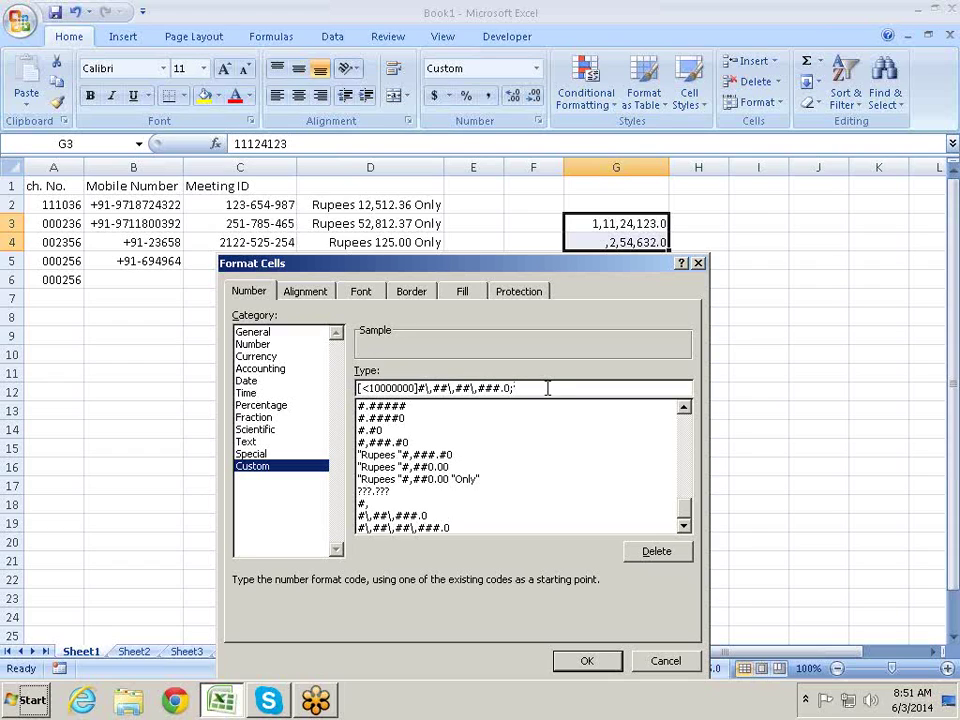
type("[<10000000]#\\,##\\,##\\,###.0")
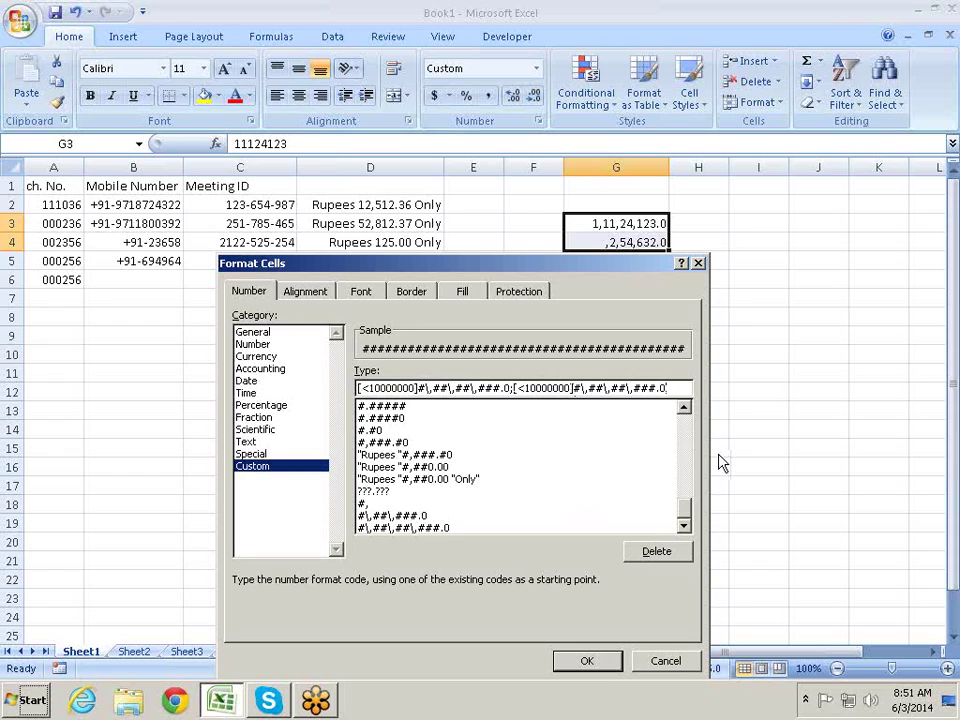
key("BackSpace")
key("BackSpace")
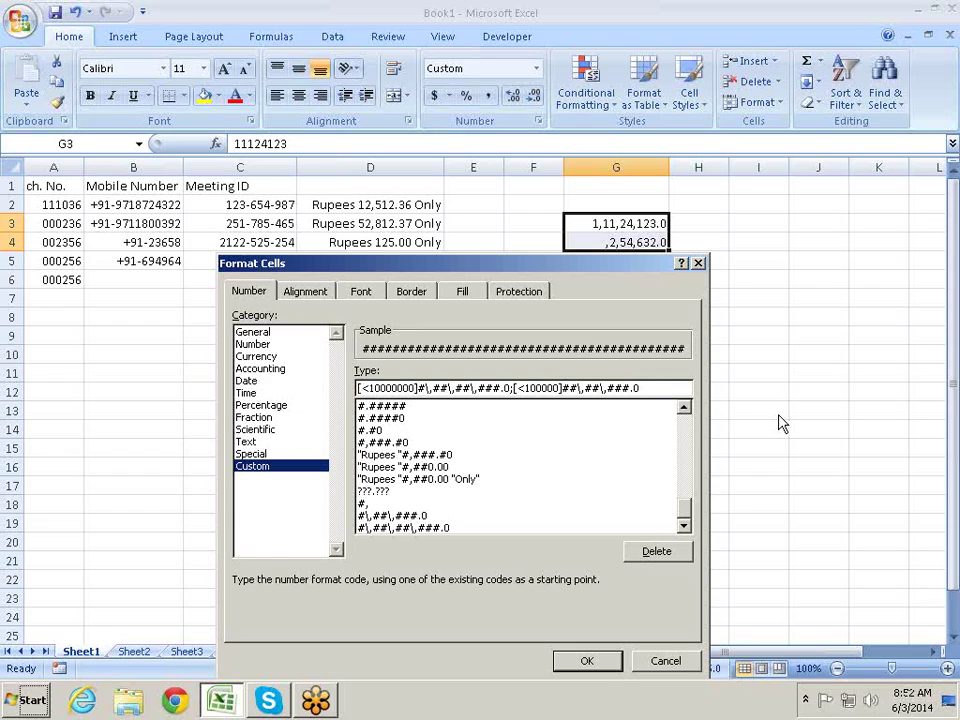
Add the fallback section #,###.0 and apply, making G3 read 11,124,123.0
left_click(664, 389)
type(";")
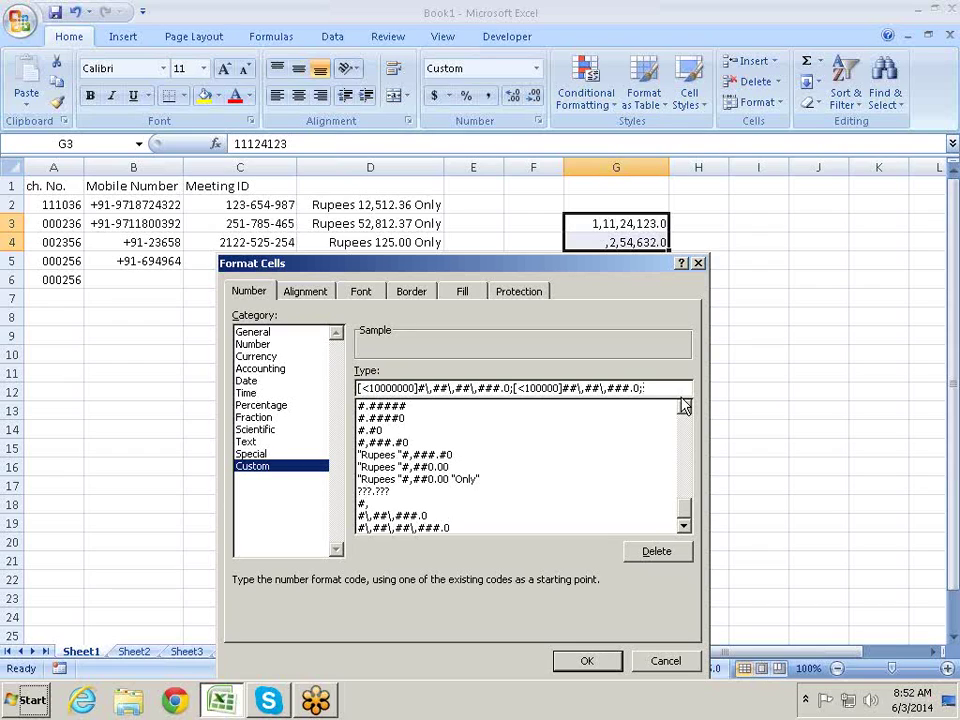
type("#;")
key("BackSpace")
type(",")
type("###")
type(".0")
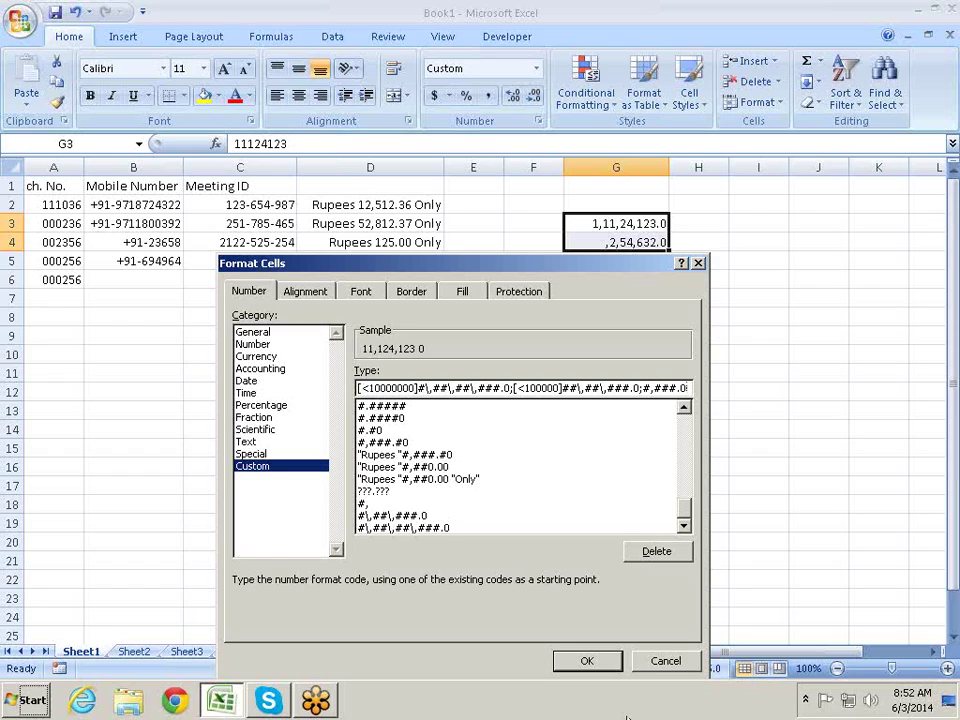
left_click(587, 661)
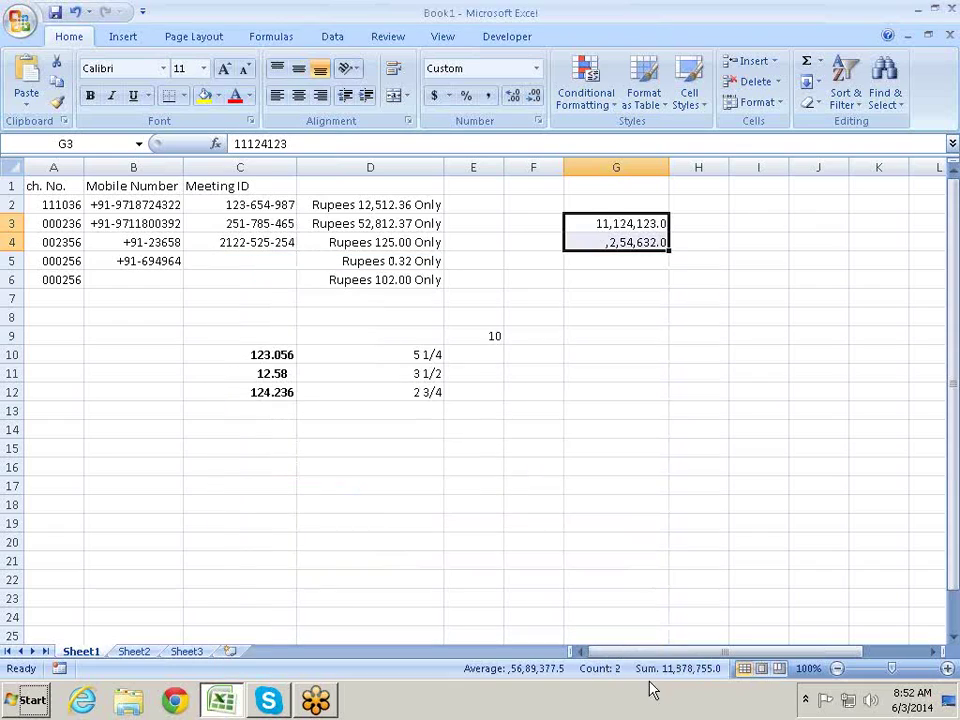
Select G4 and open Format Cells to view its three-section conditional code
left_click(676, 293)
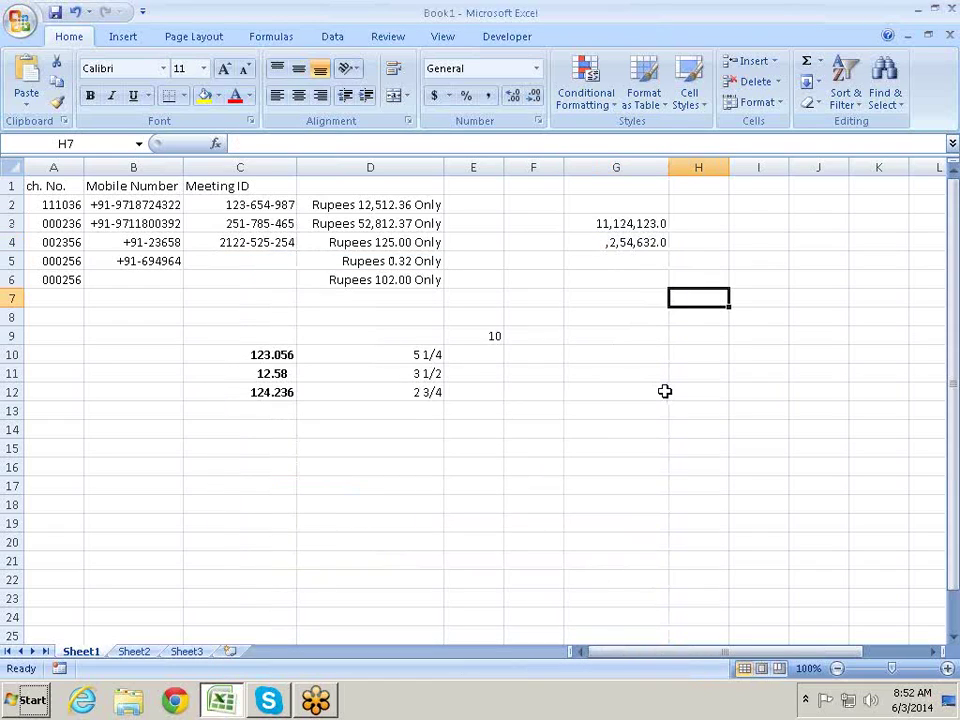
left_click(634, 240)
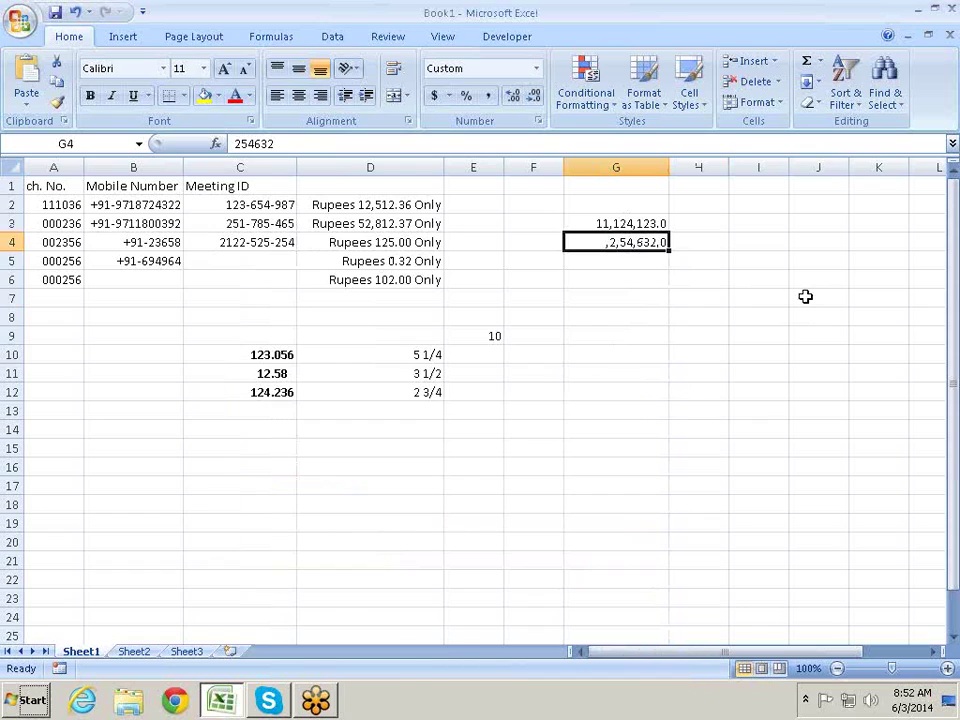
key("ctrl+1")
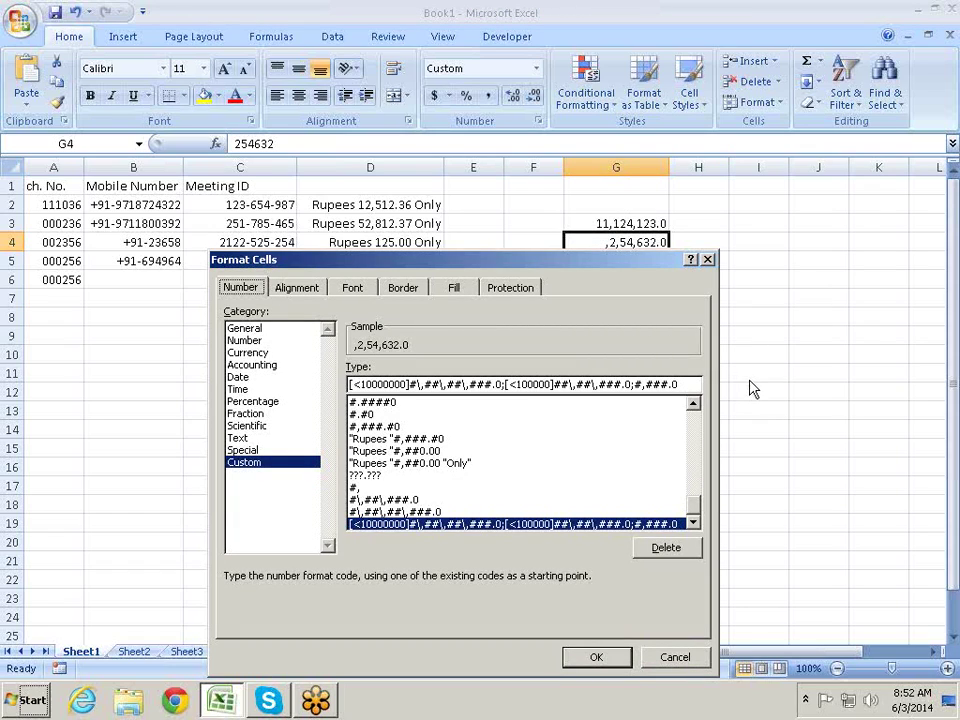
Close Format Cells without changes, G4 still showing ,2,54,632.0, and show the desktop
left_click(510, 386)
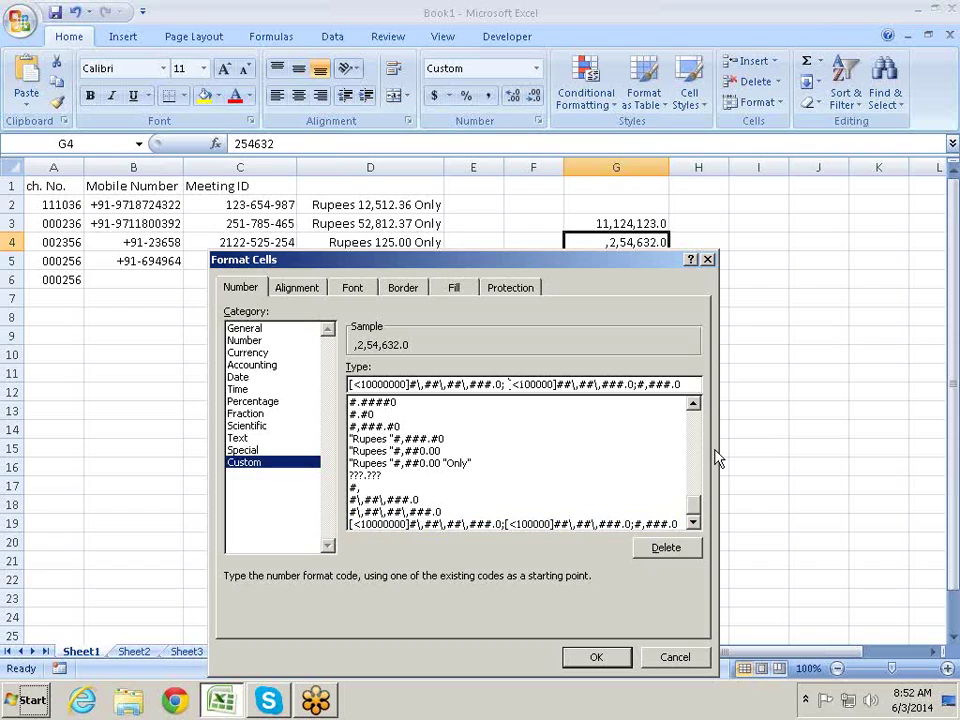
key("BackSpace")
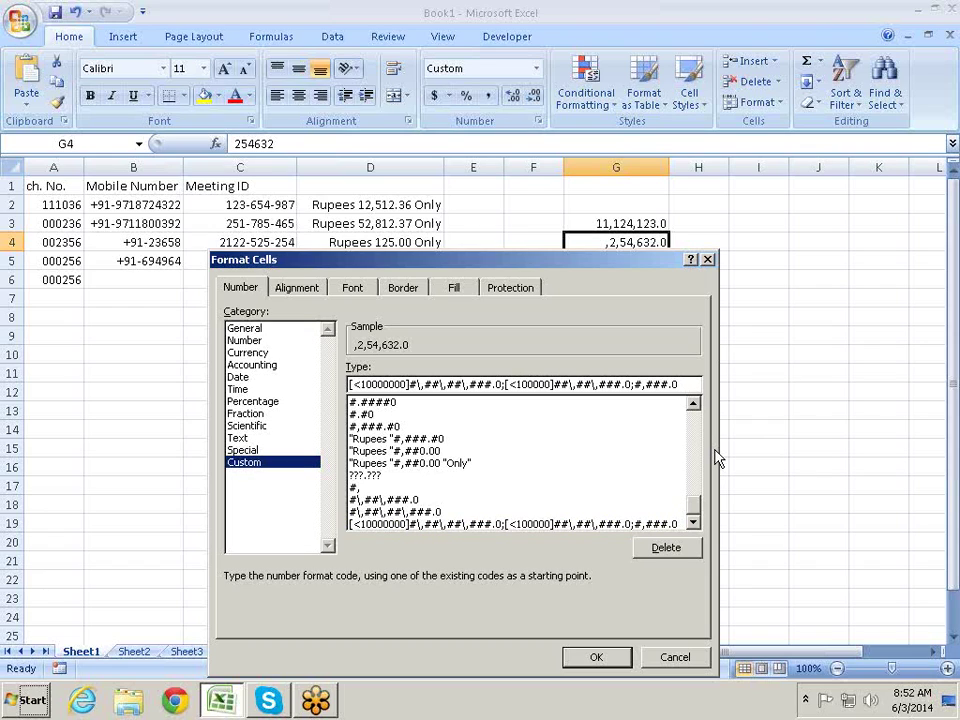
key("Return")
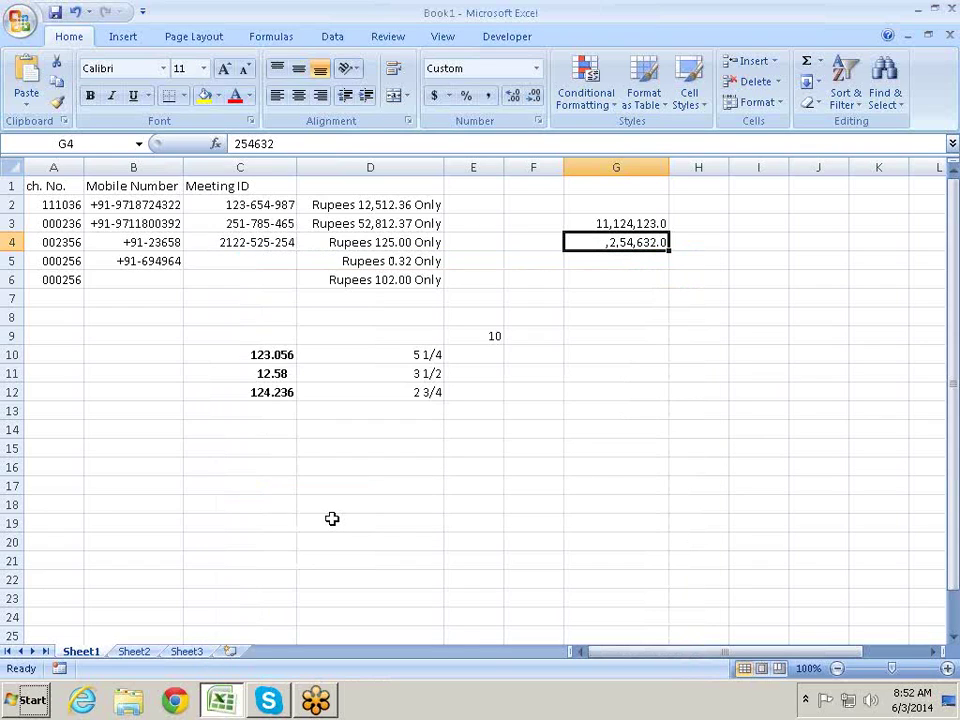
key("super+d")
From Computer, browse drives F: and D: looking for the Showcase folder
double_click(33, 145)
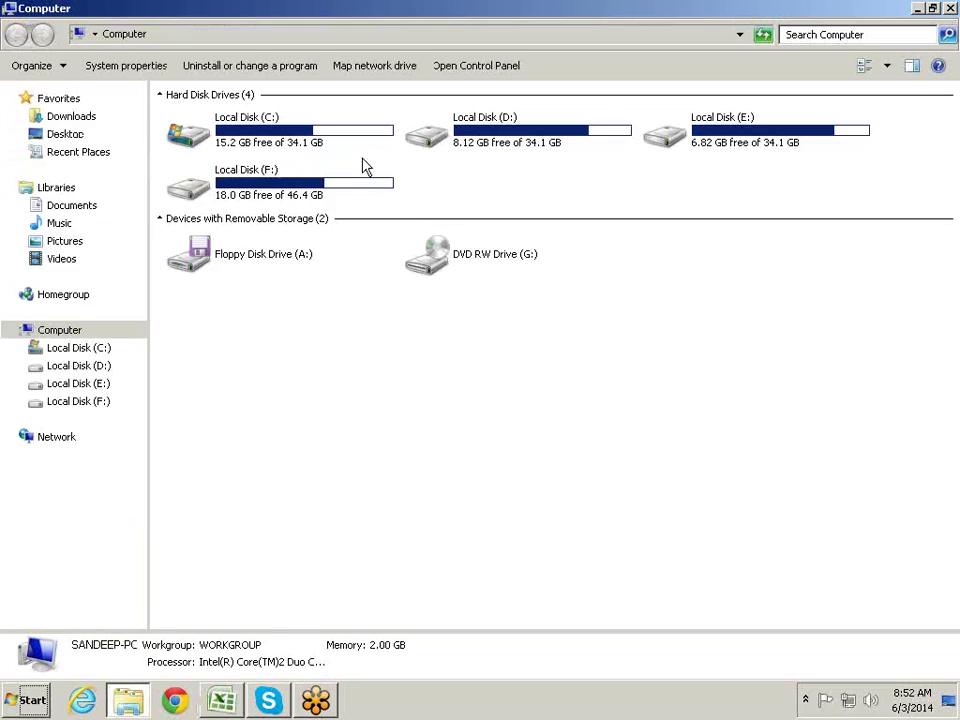
left_click(338, 182)
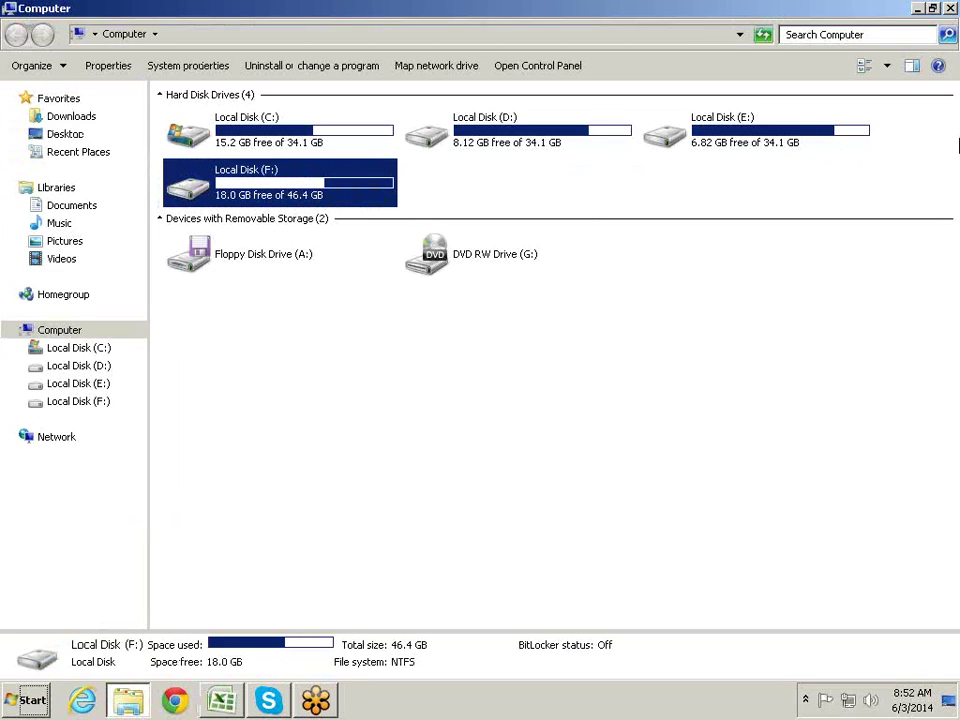
key("Return")
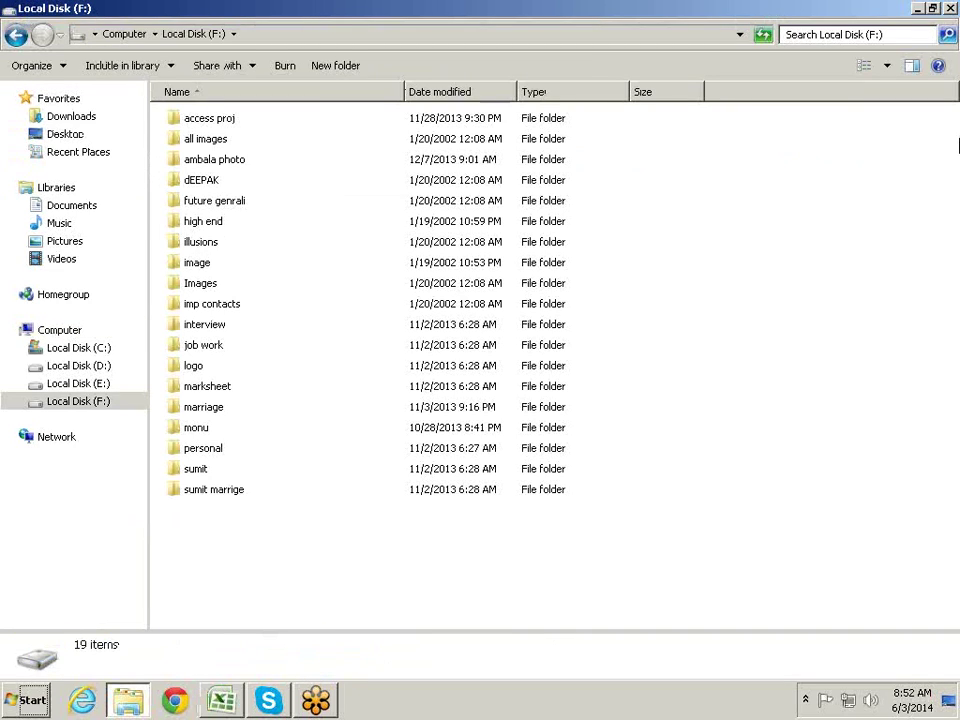
key("s")
key("BackSpace")
key("Up")
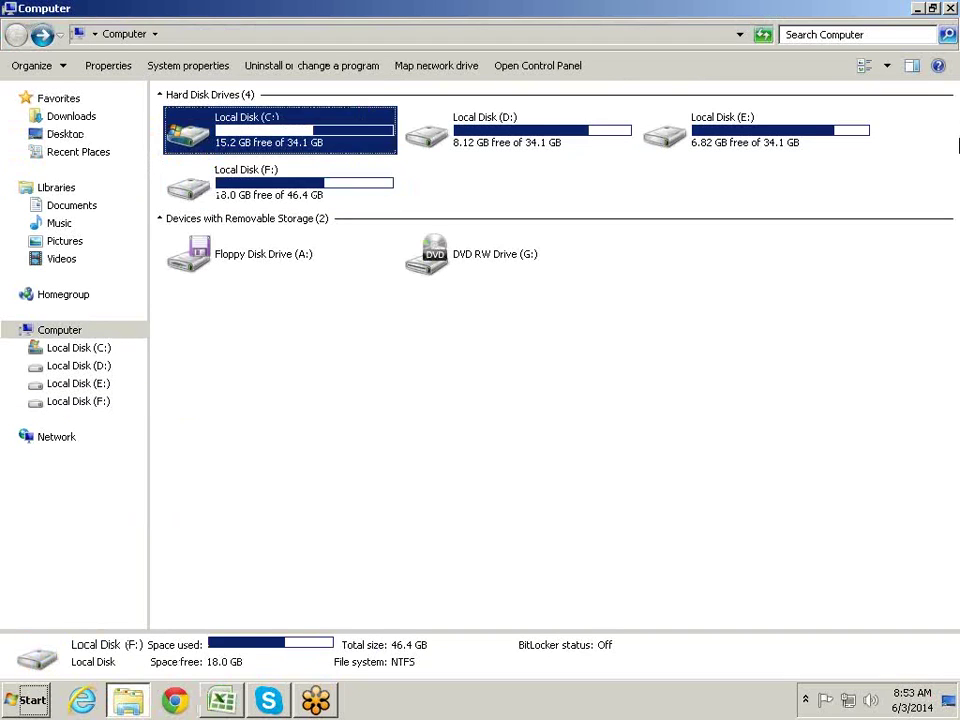
key("Right")
key("Return")
key("s")
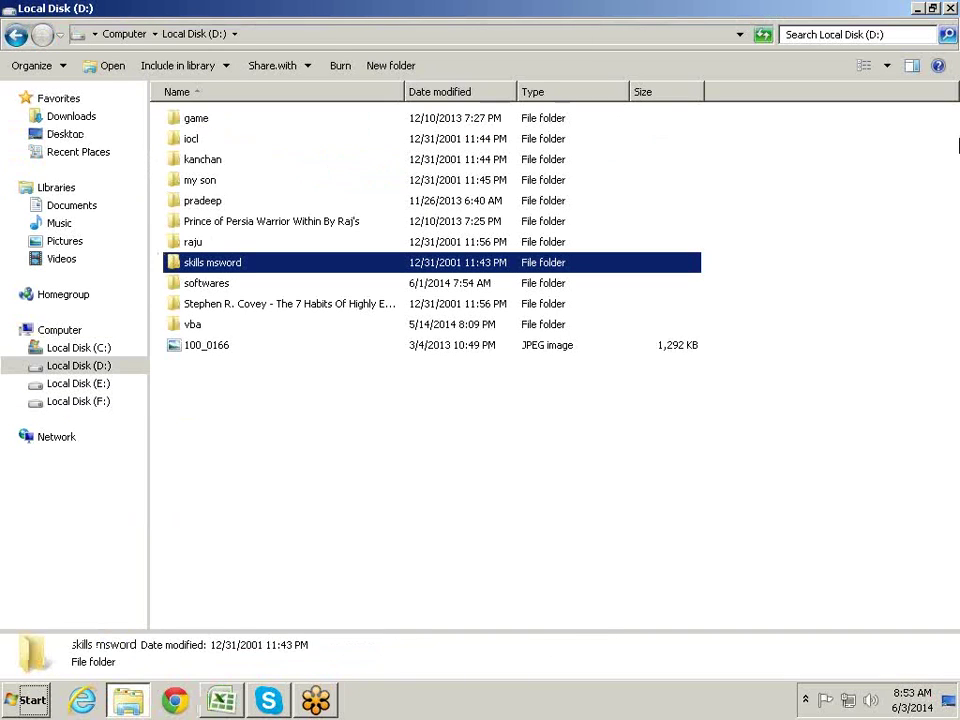
key("BackSpace")
Open the indian number format workbook from E:\Showcase
key("Right")
key("Return")
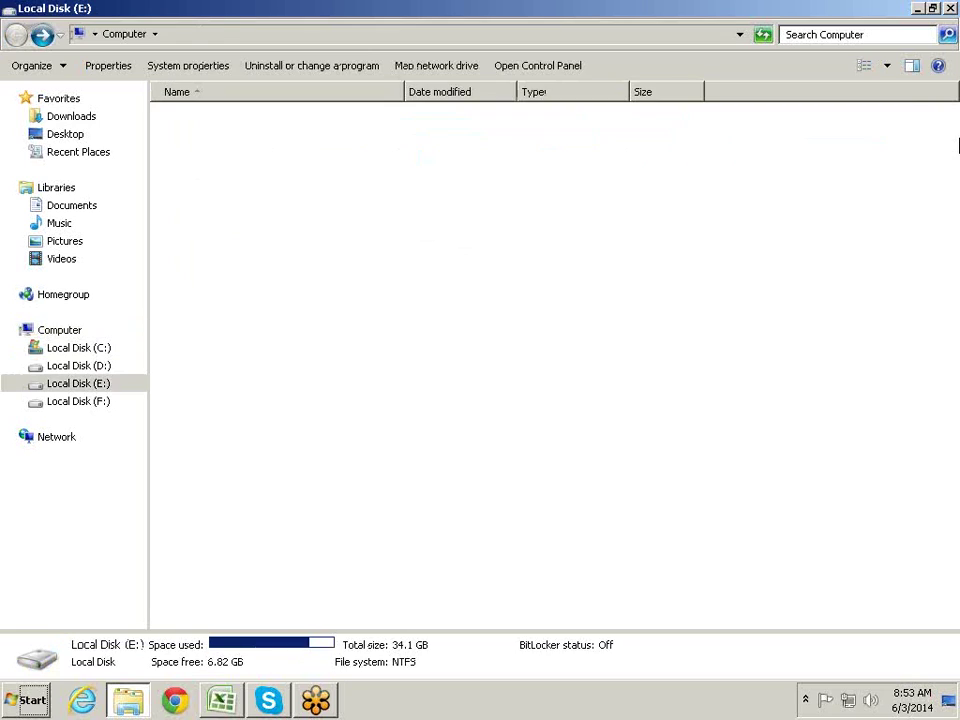
key("s")
key("Return")
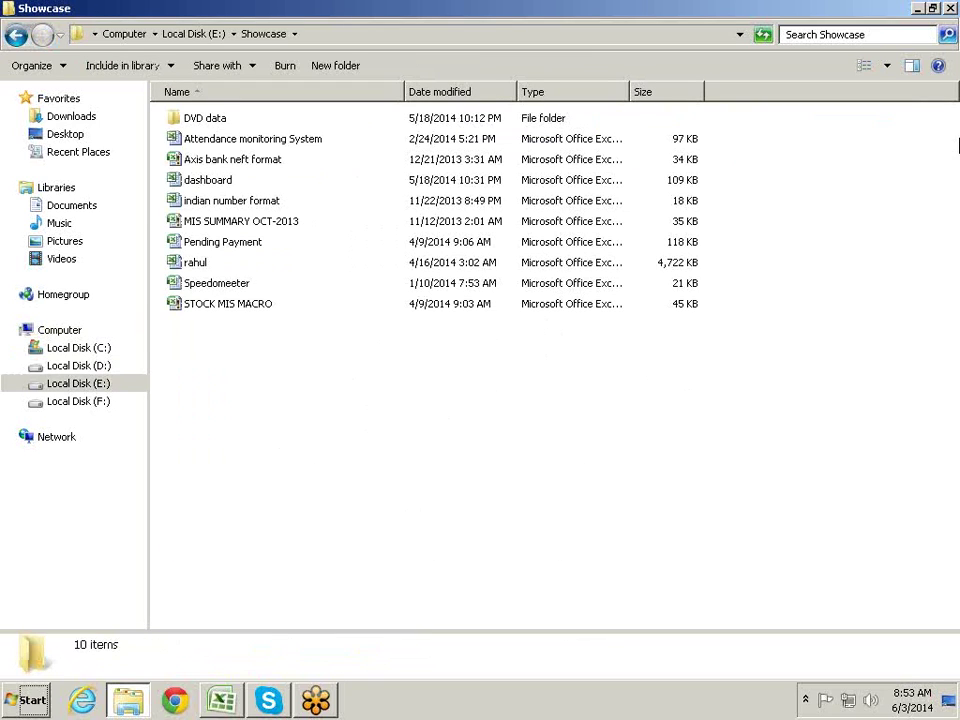
key("i")
key("Return")
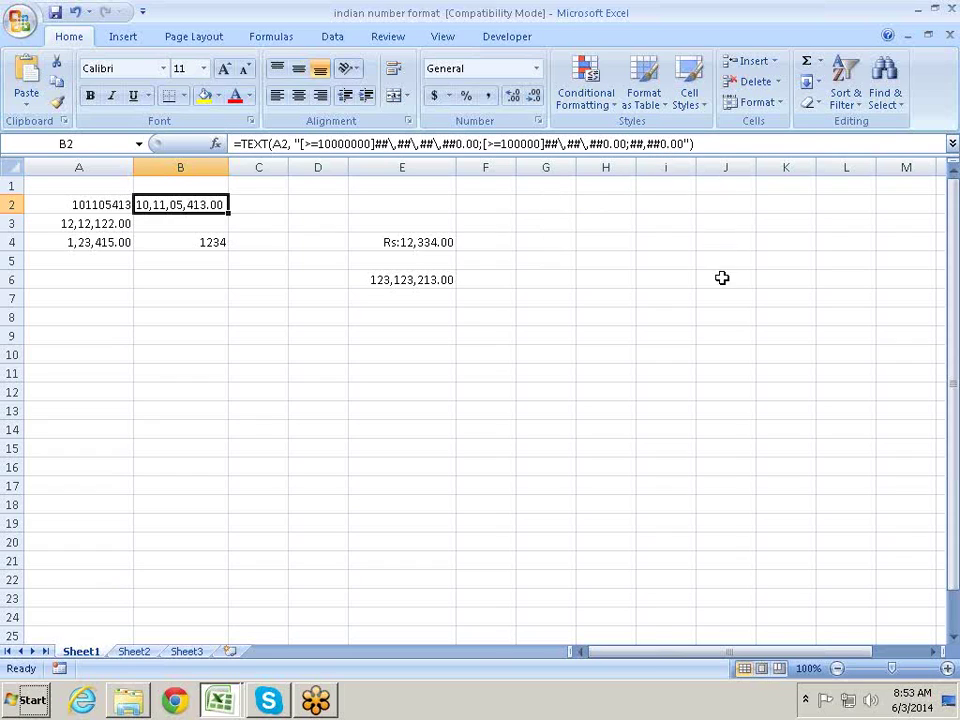
Return to Book1, select G3:G4 and reopen Format Cells
key("ctrl+Tab")
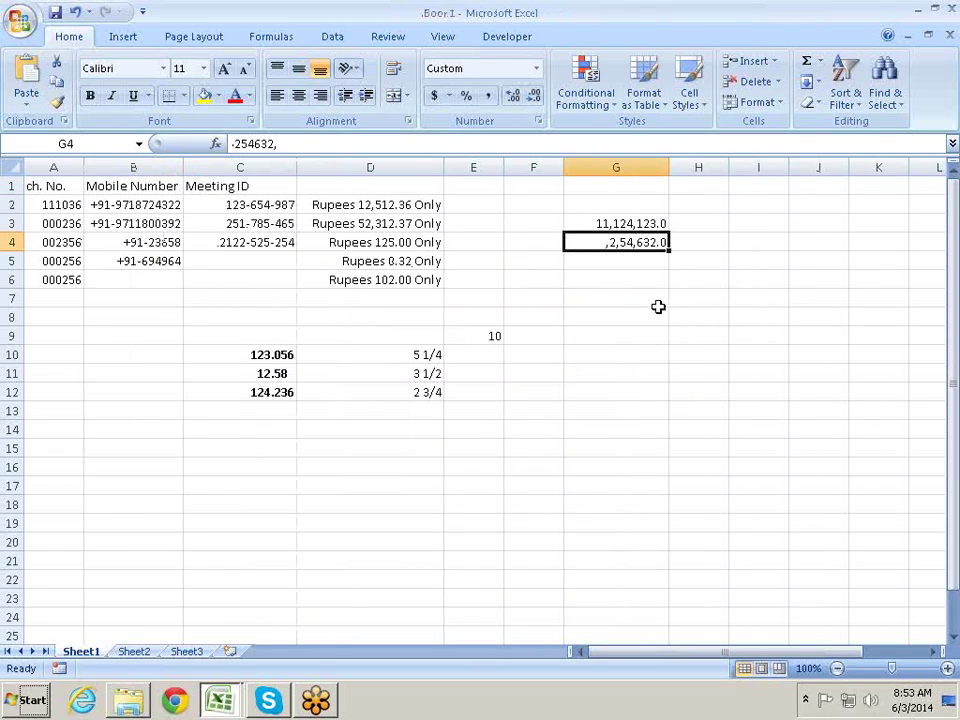
left_click_drag(633, 220, 634, 240)
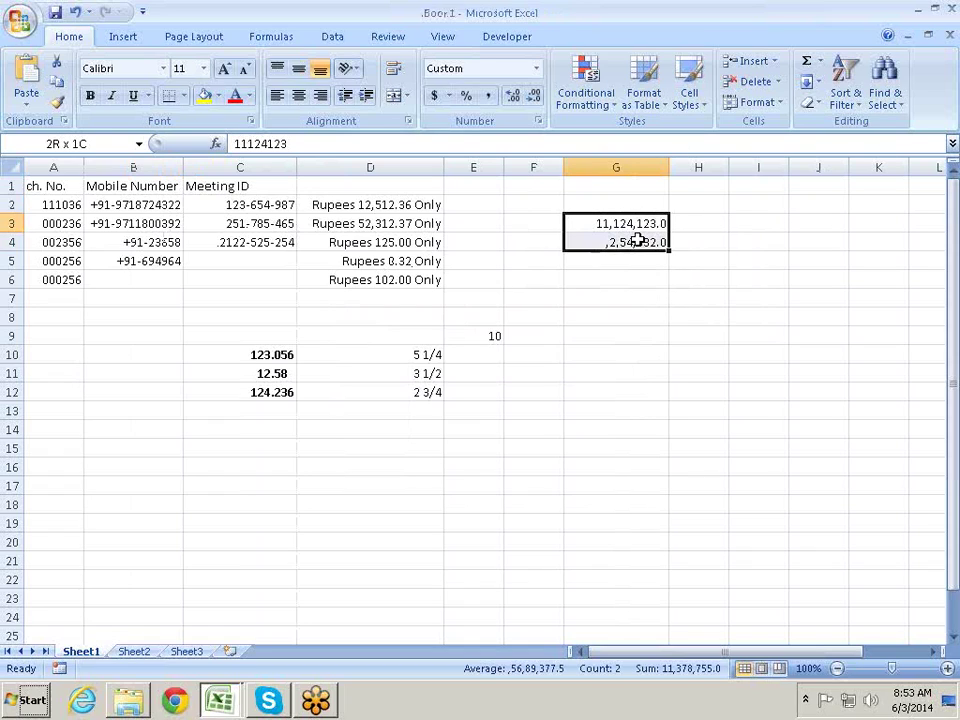
key("ctrl+1")
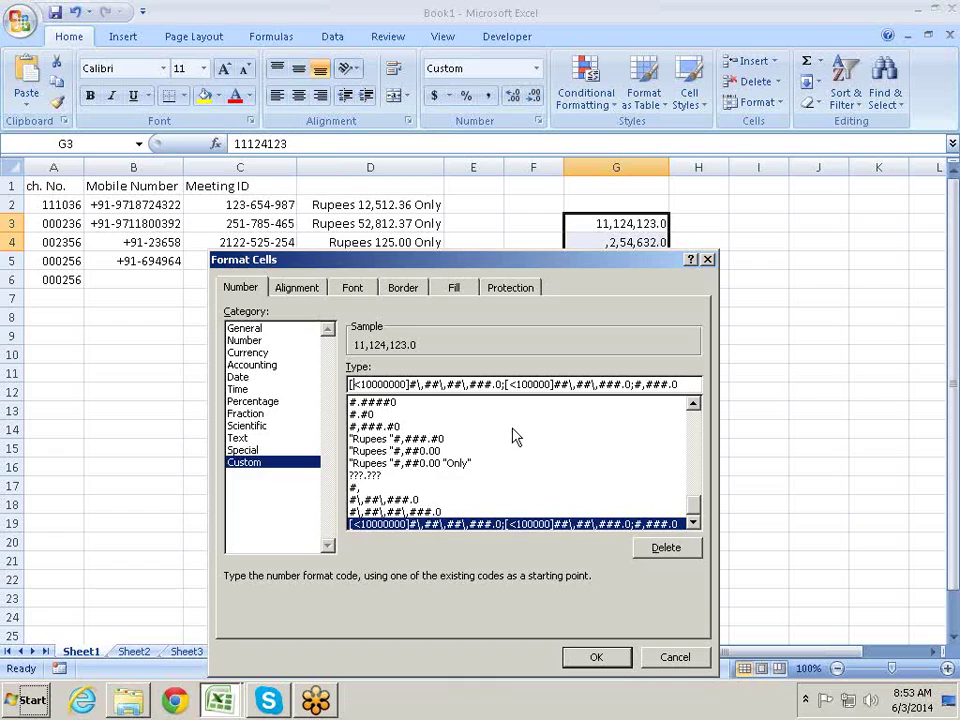
Change the conditions to >=10000000 and >=100000, so G3:G4 read 1,11,24,123.0 and 2,54,632.0
key("Delete")
type(">")
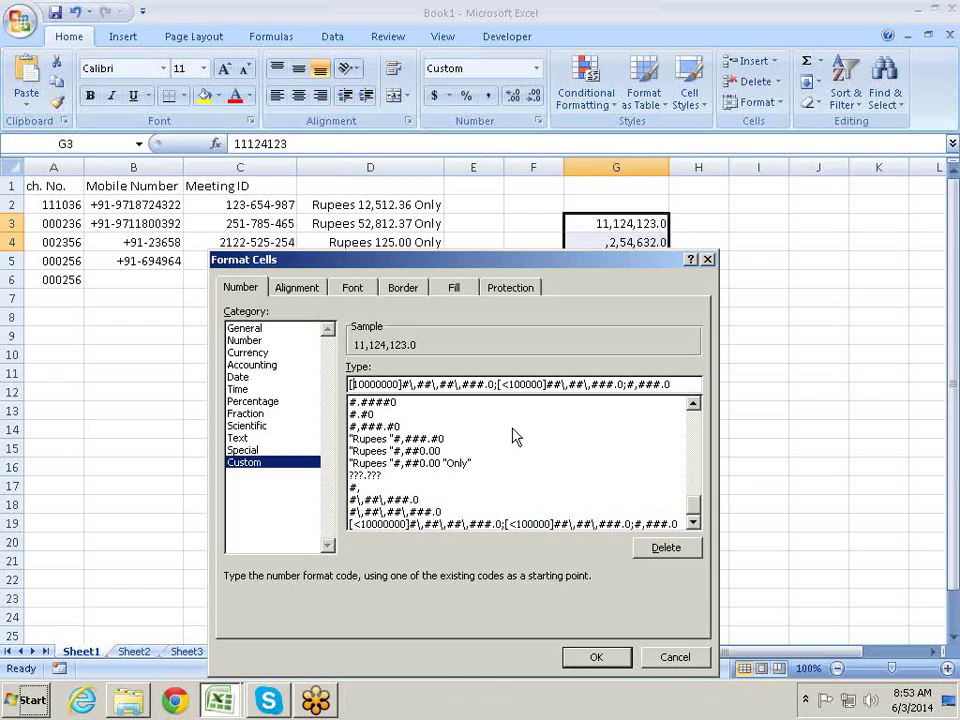
type("=")
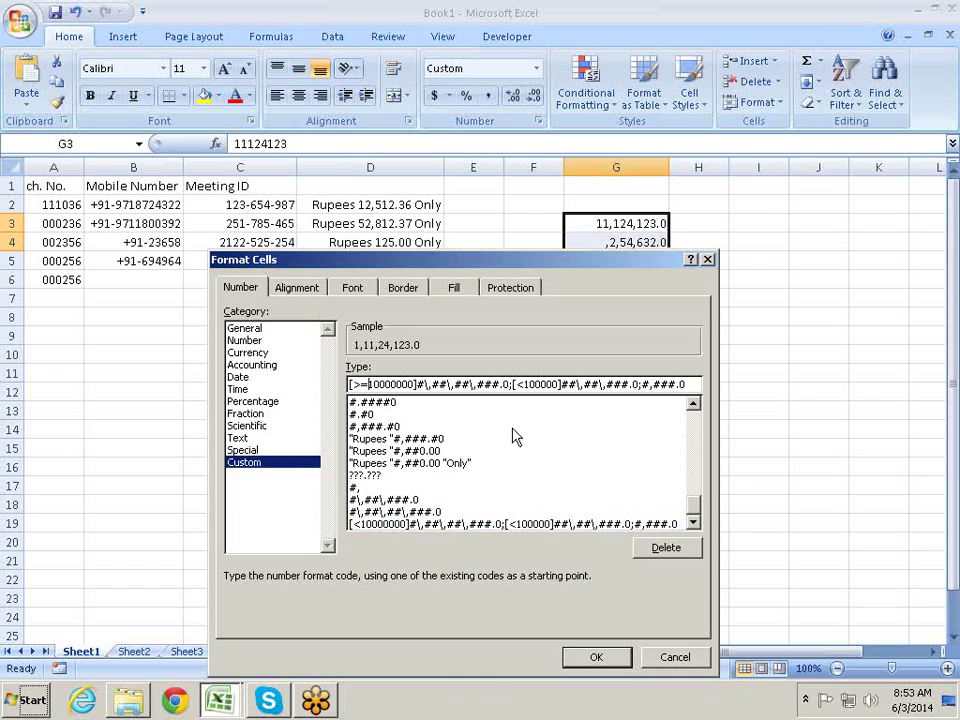
key("Right")
key("Right")
key("Right")
key("Delete")
type(">=")
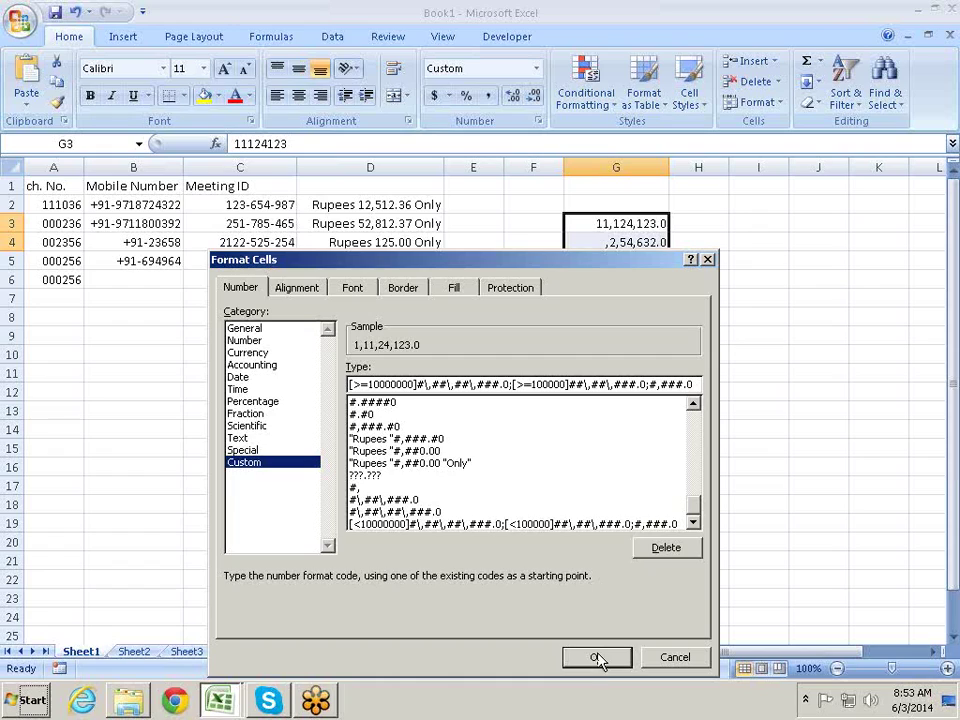
left_click(600, 660)
left_click(679, 311)
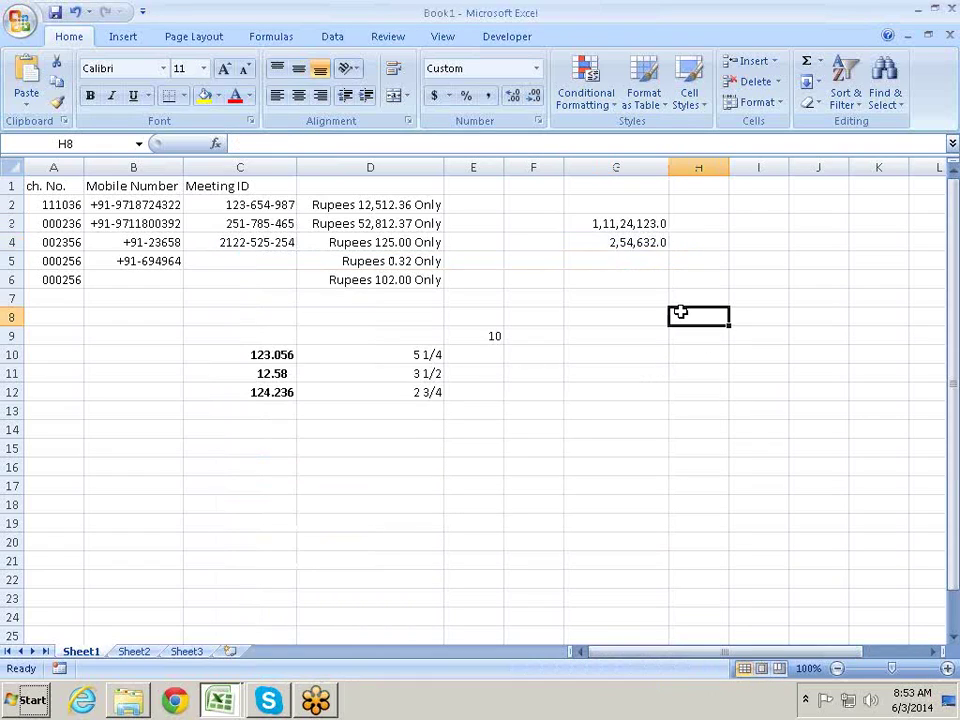
left_click(659, 248)
left_click(652, 222)
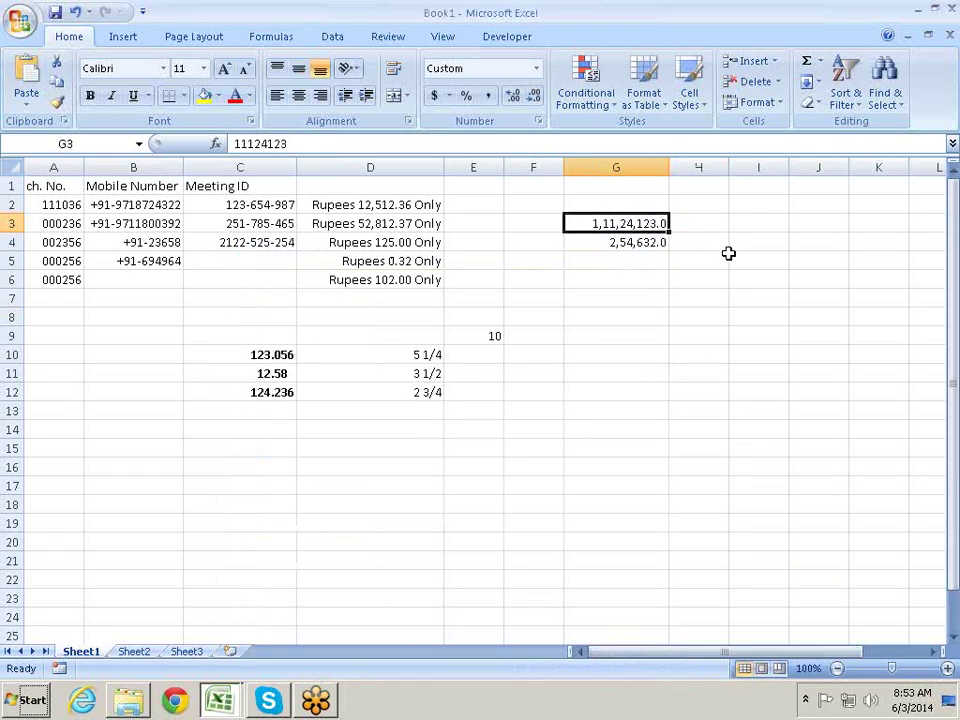
key("Down")
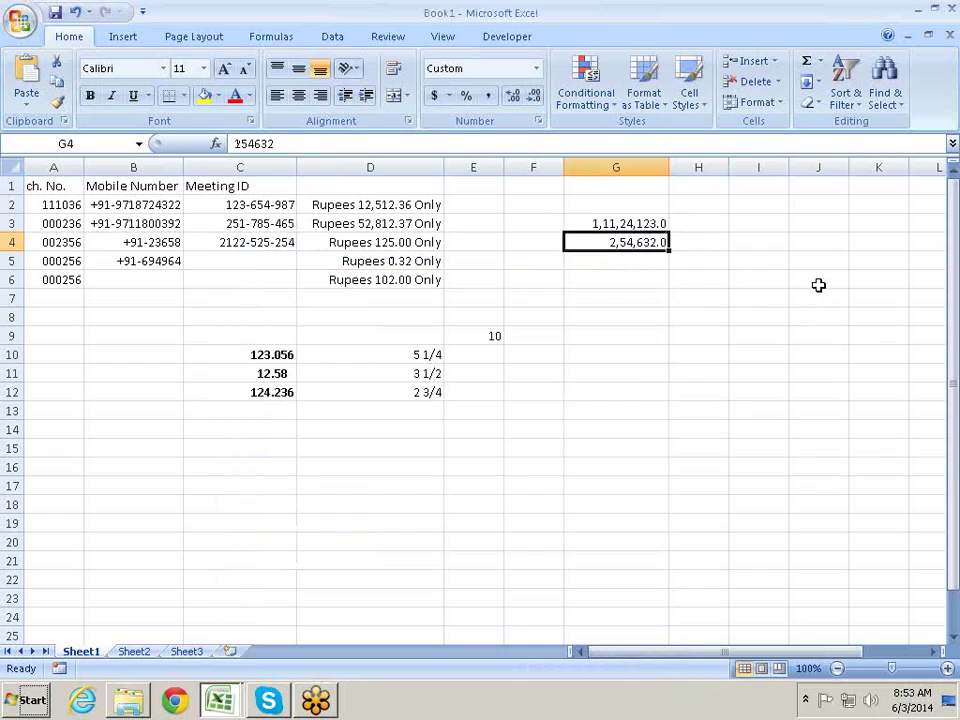
key("ctrl+1")
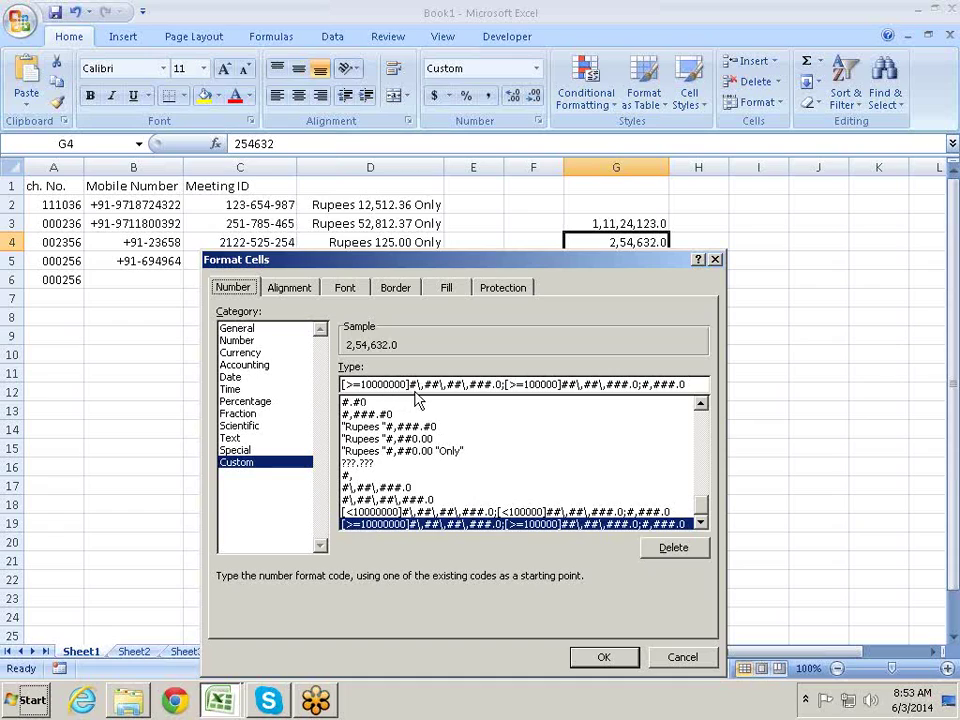
left_click_drag(417, 385, 465, 385)
left_click(503, 385)
left_click(362, 385)
left_click(553, 386)
key("Left")
key("Left")
key("Left")
key("Left")
key("Left")
key("Left")
type(";")
left_click_drag(614, 272, 636, 359)
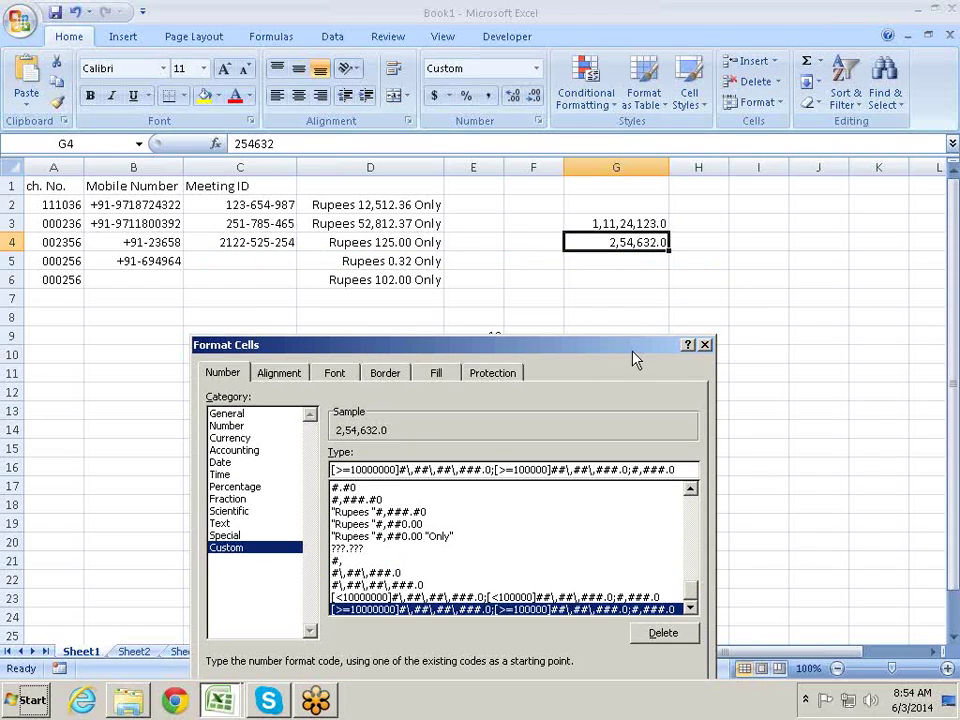
left_click(704, 344)
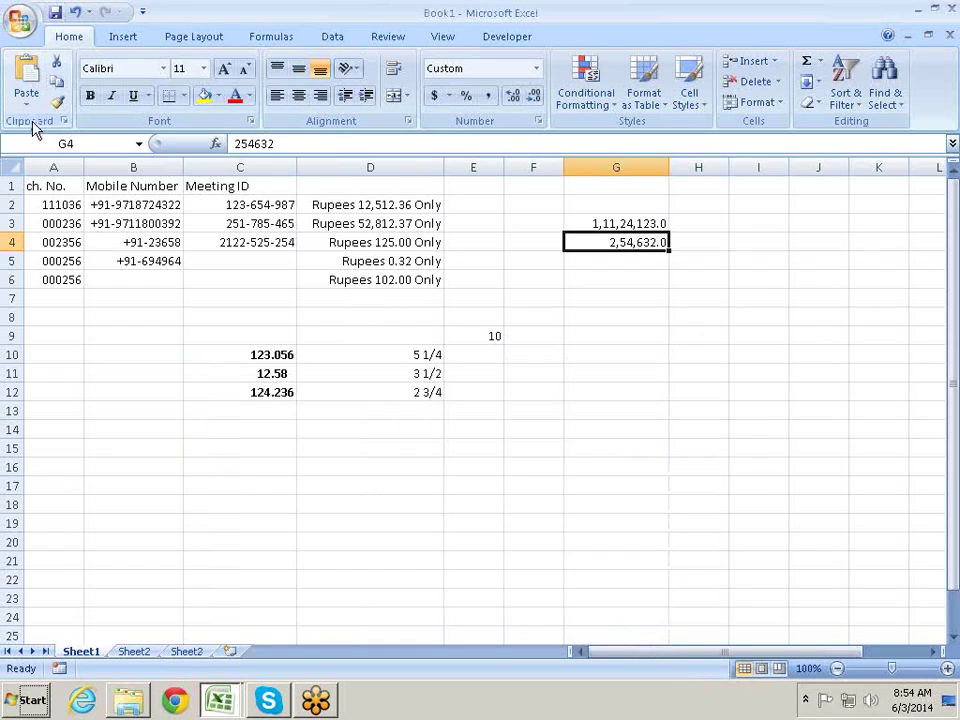
Copy G4's lakh-style format onto G5:G12 with Format Painter
left_click(57, 102)
left_click_drag(645, 261, 655, 393)
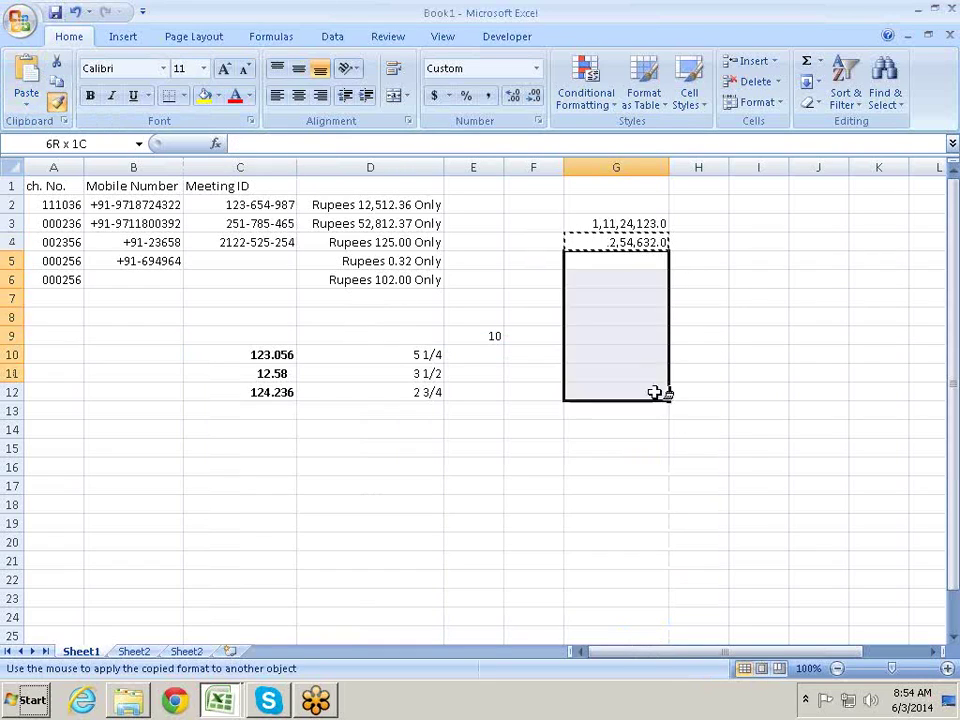
left_click(697, 315)
left_click(640, 278)
Enter 123 in G5 and 1125 in G6, shown as 123.0 and 1,125.0
left_click(634, 262)
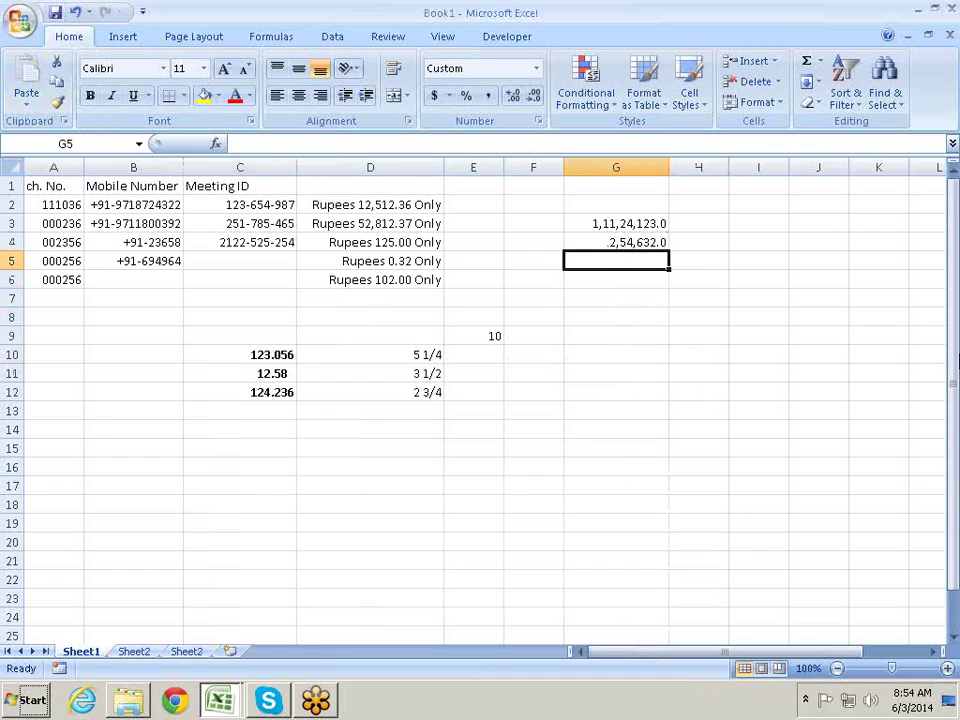
type("123")
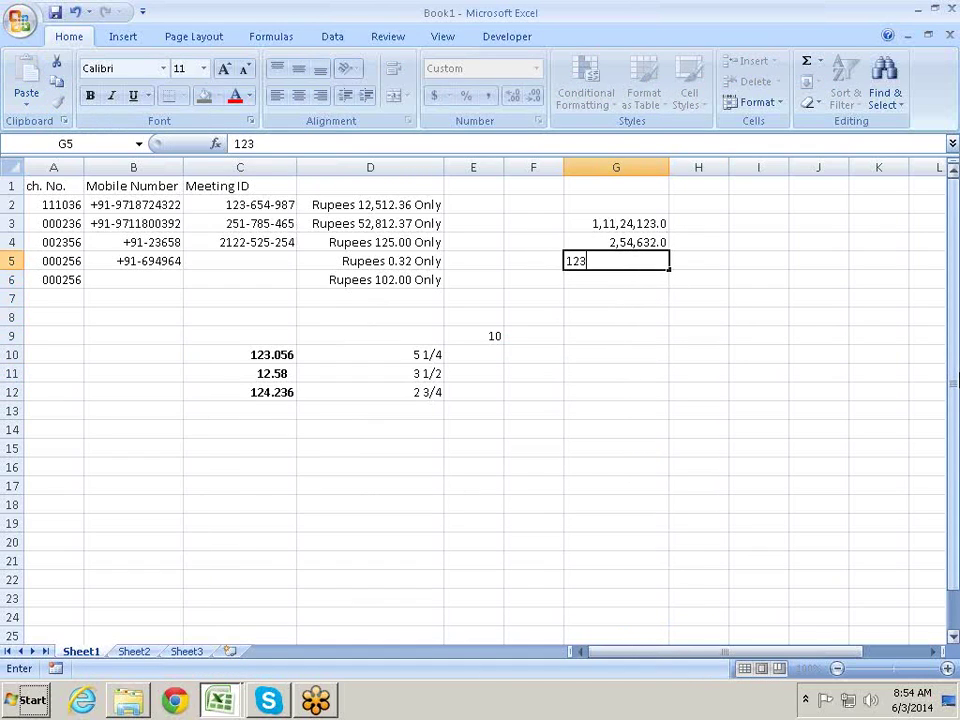
key("Return")
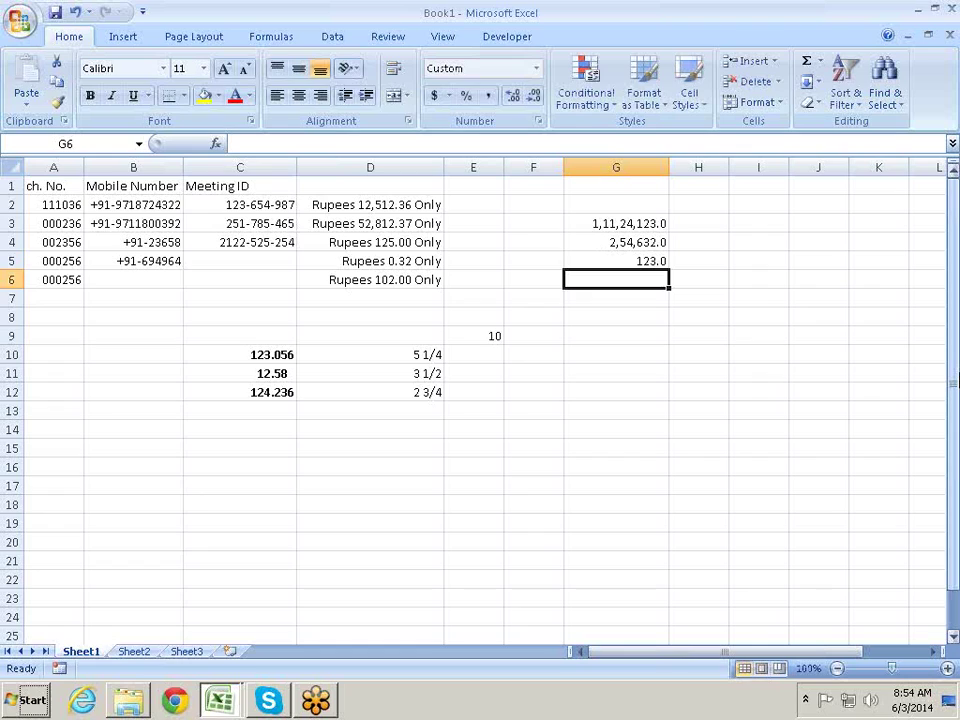
type("1,125")
key("Return")
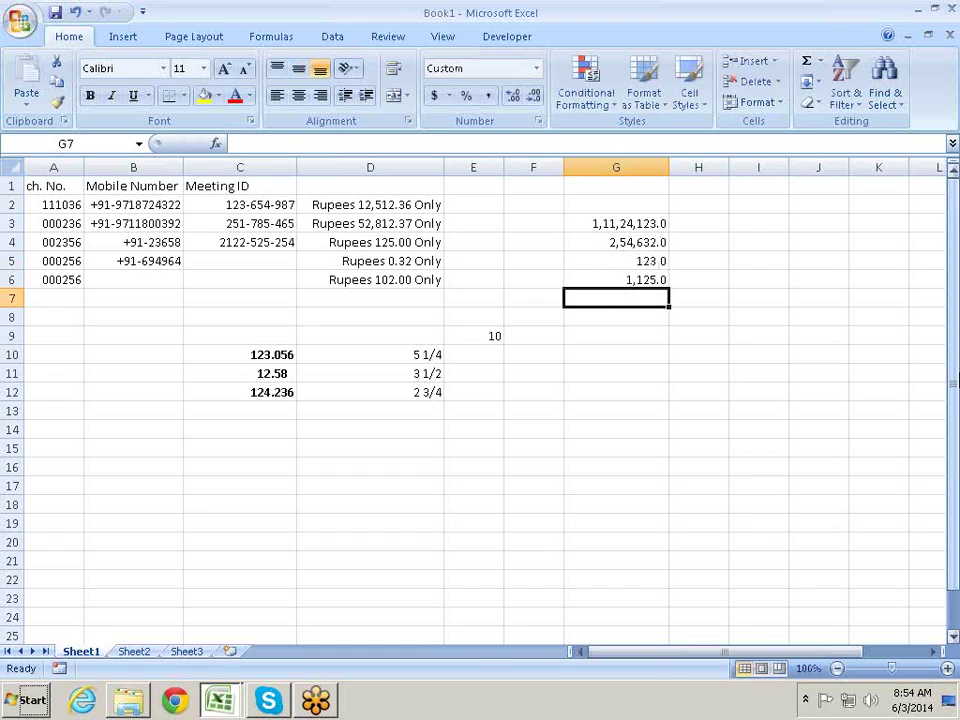
Check the stored values in G3 and G6, then move the selection to A14
left_click(641, 224)
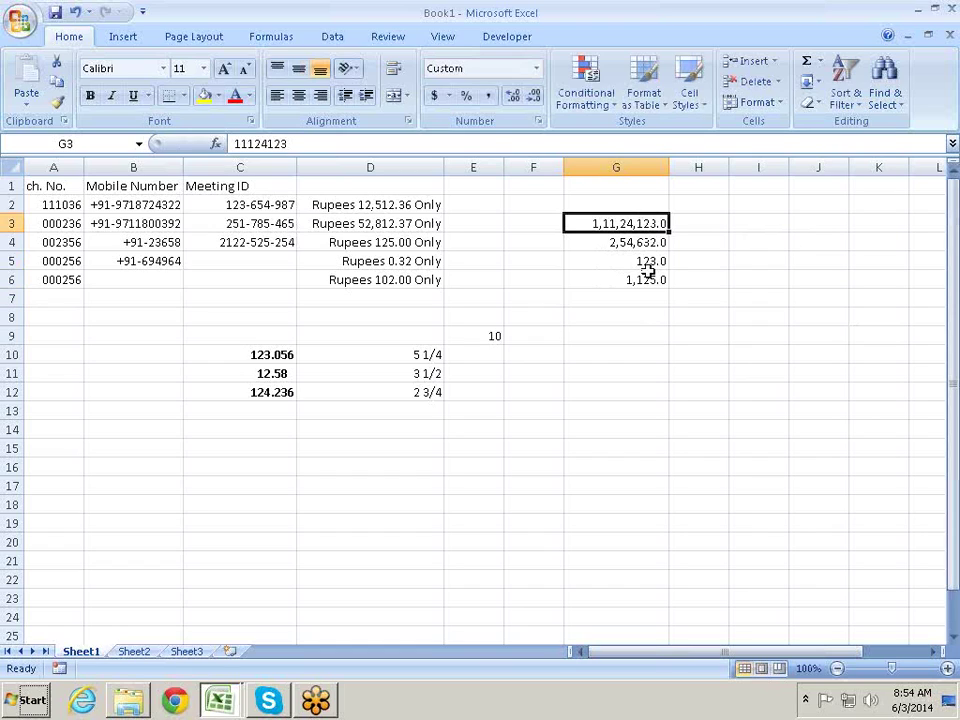
left_click(634, 314)
left_click(560, 408)
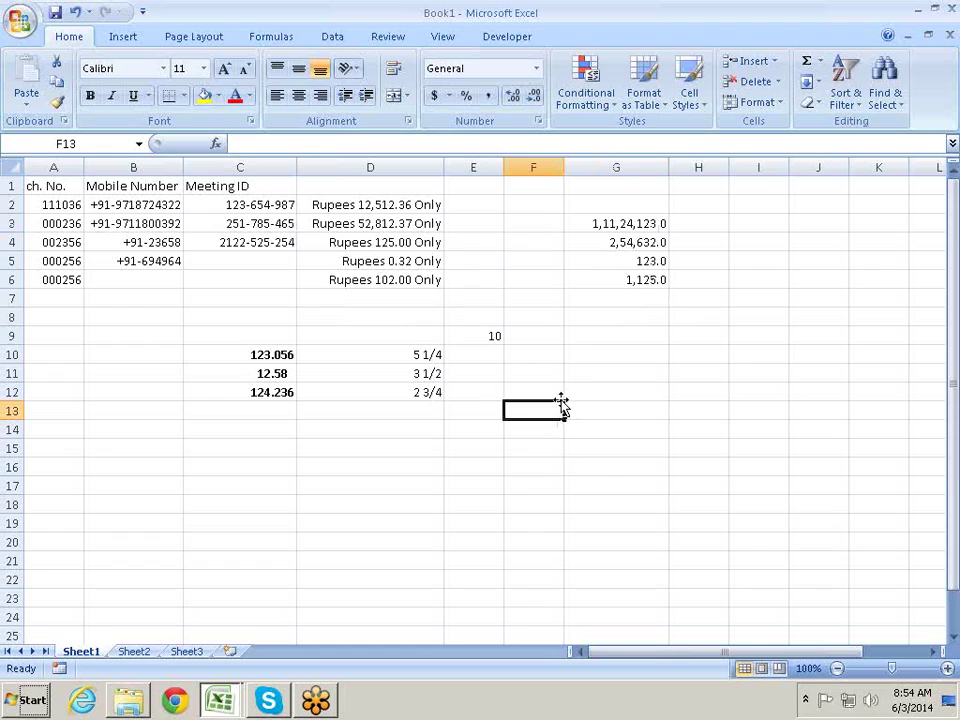
left_click(452, 414)
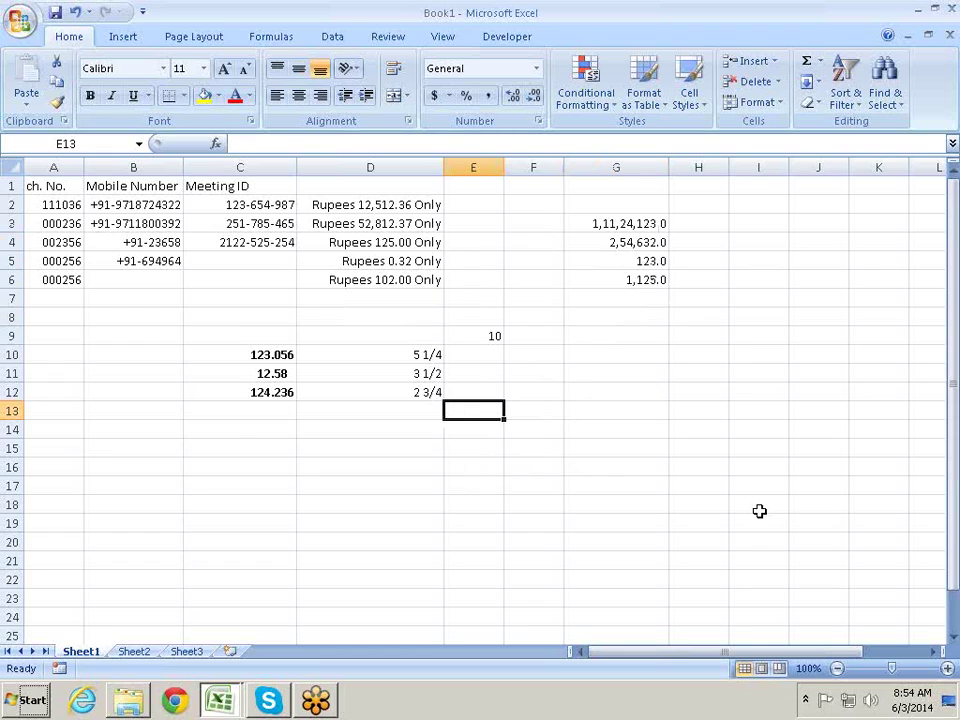
left_click(604, 224)
left_click(614, 279)
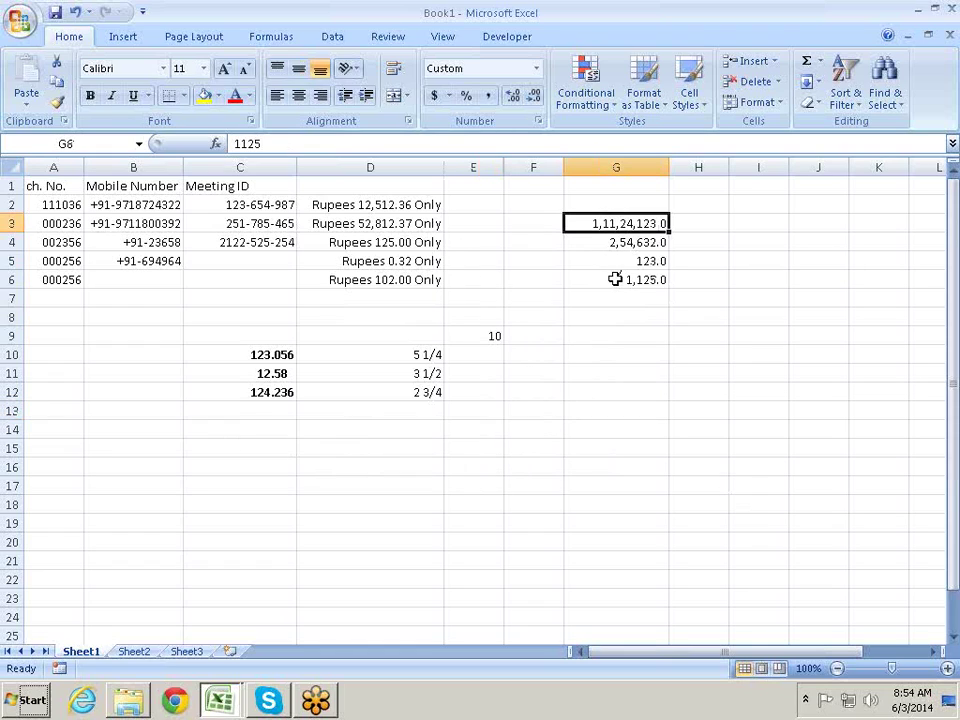
left_click(588, 222)
left_click(490, 505)
left_click(540, 437)
key("Left")
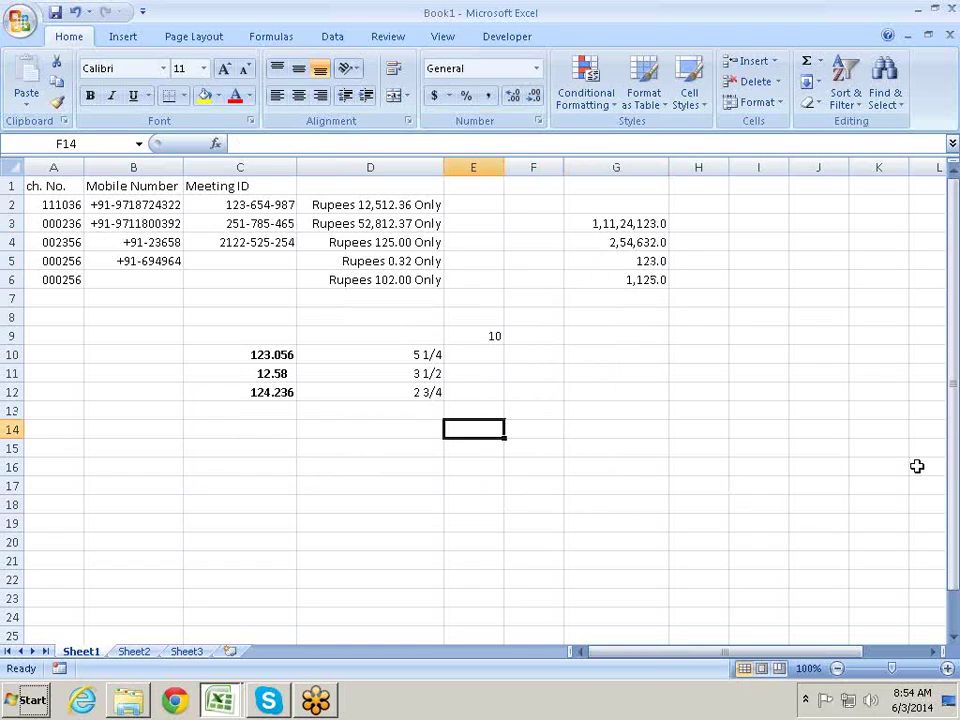
key("Left")
key("Left")
key("Left")
key("Left")
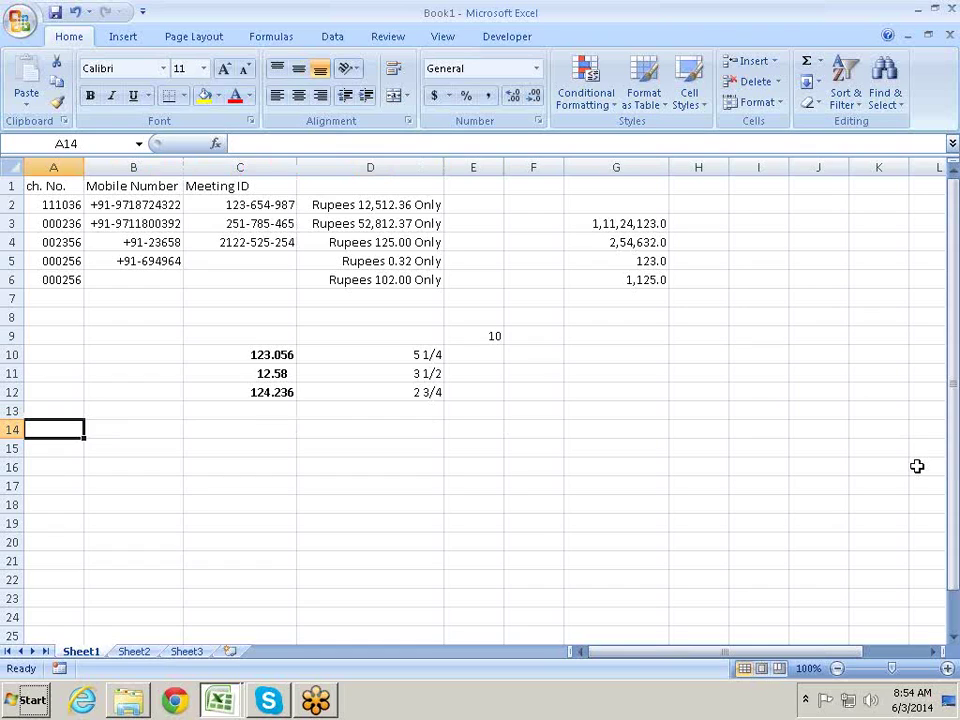
Head A14 with Date and enter today's date, 6/3/2014, in A15
type("ate")
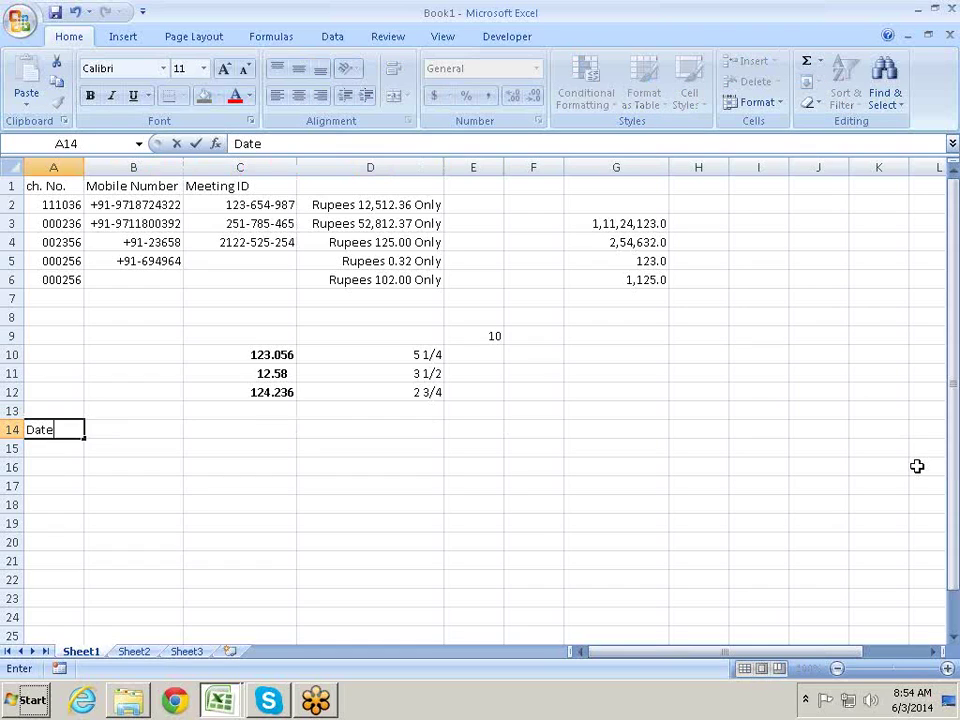
key("Return")
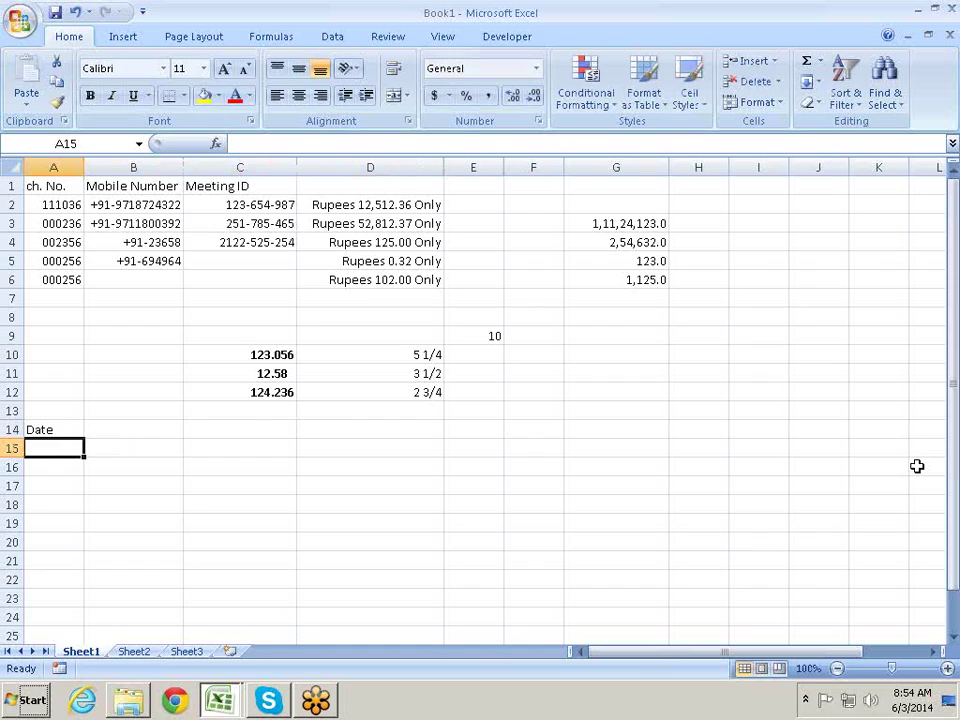
key("ctrl+semicolon")
key("Return")
key("Up")
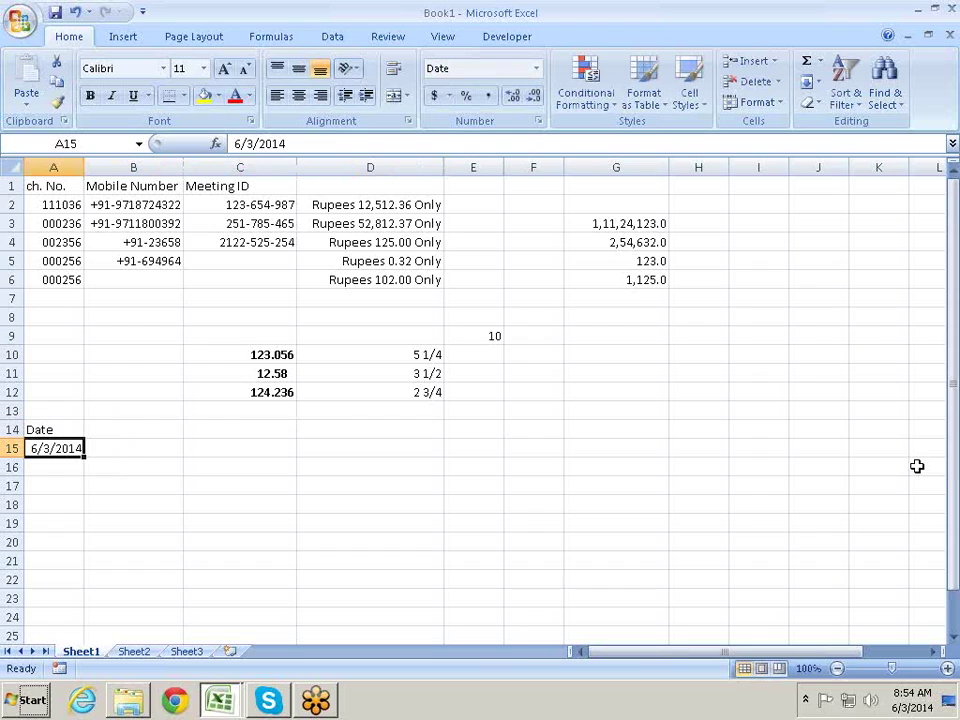
Give A15 the custom day format d, then the two-digit dd
key("ctrl+1")
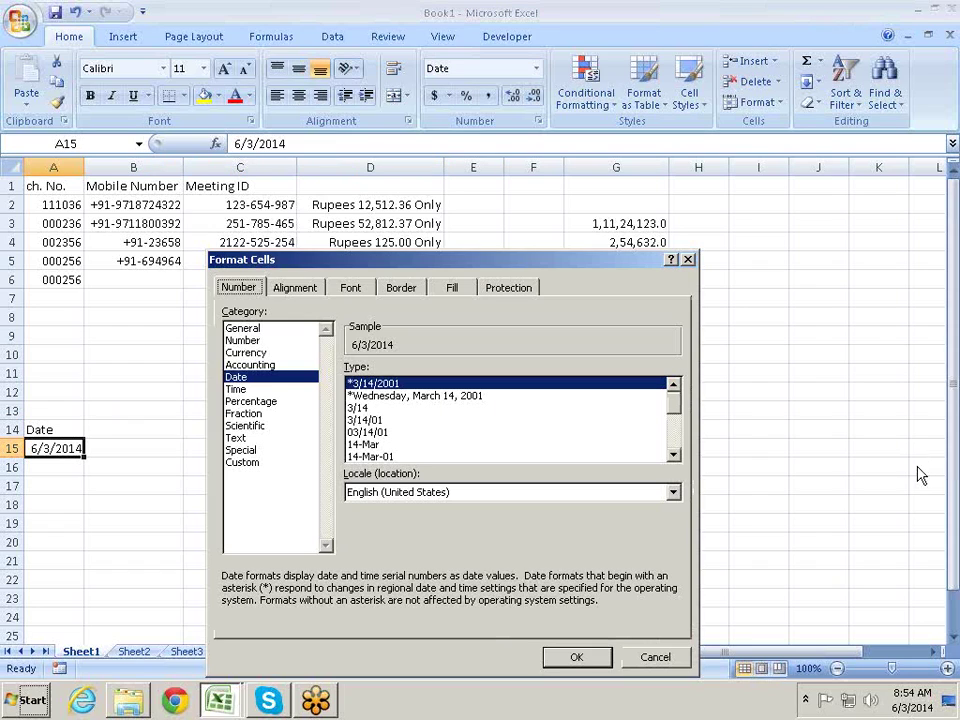
left_click(255, 466)
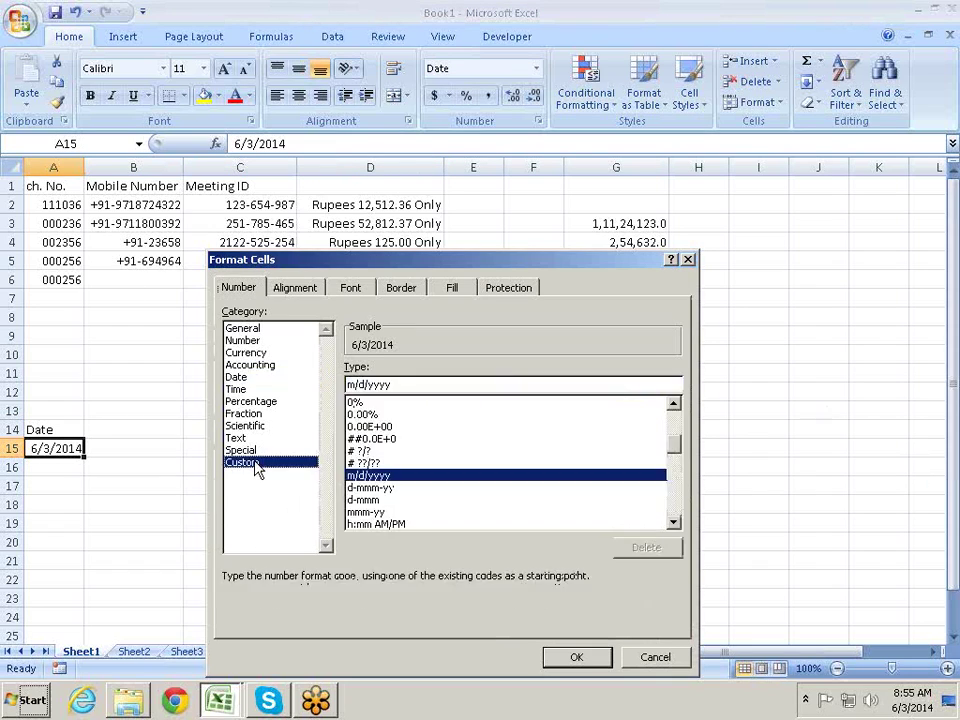
double_click(420, 383)
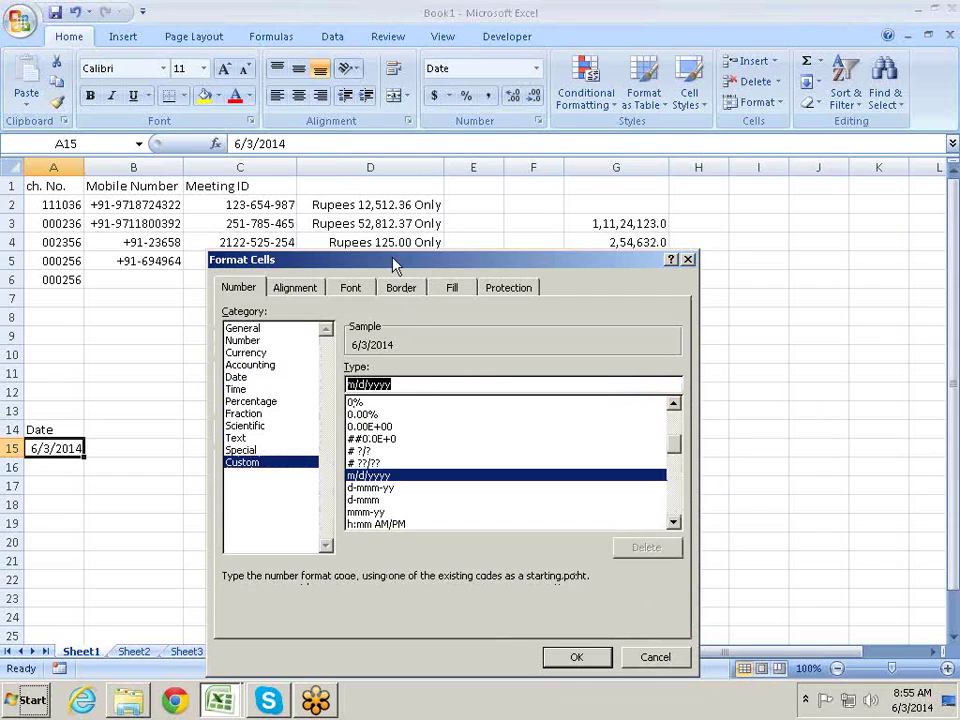
left_click_drag(394, 266, 578, 217)
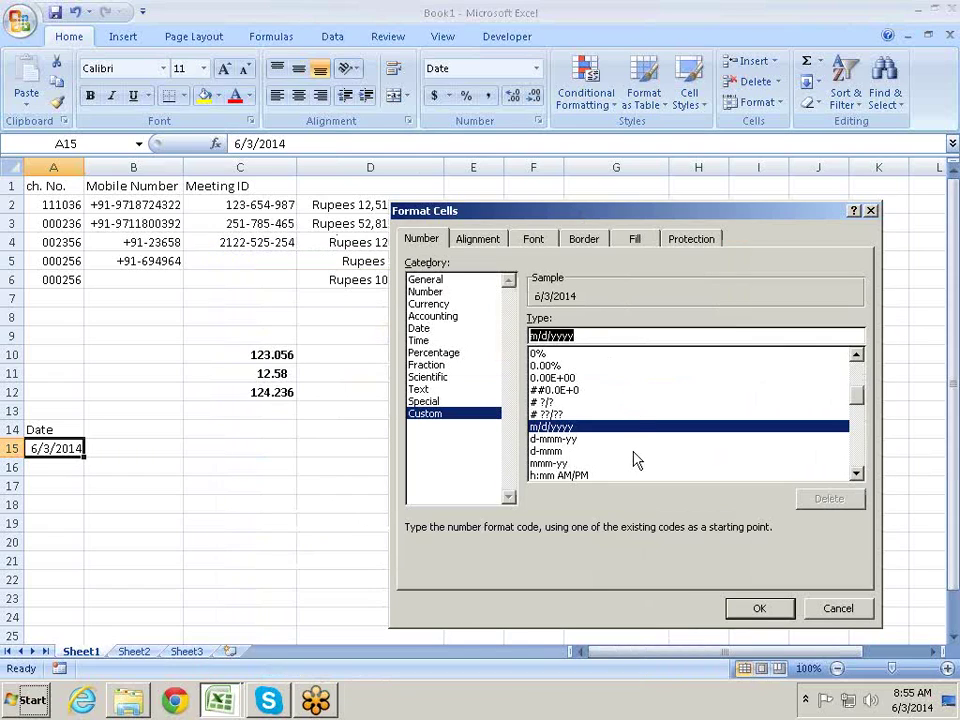
type("d")
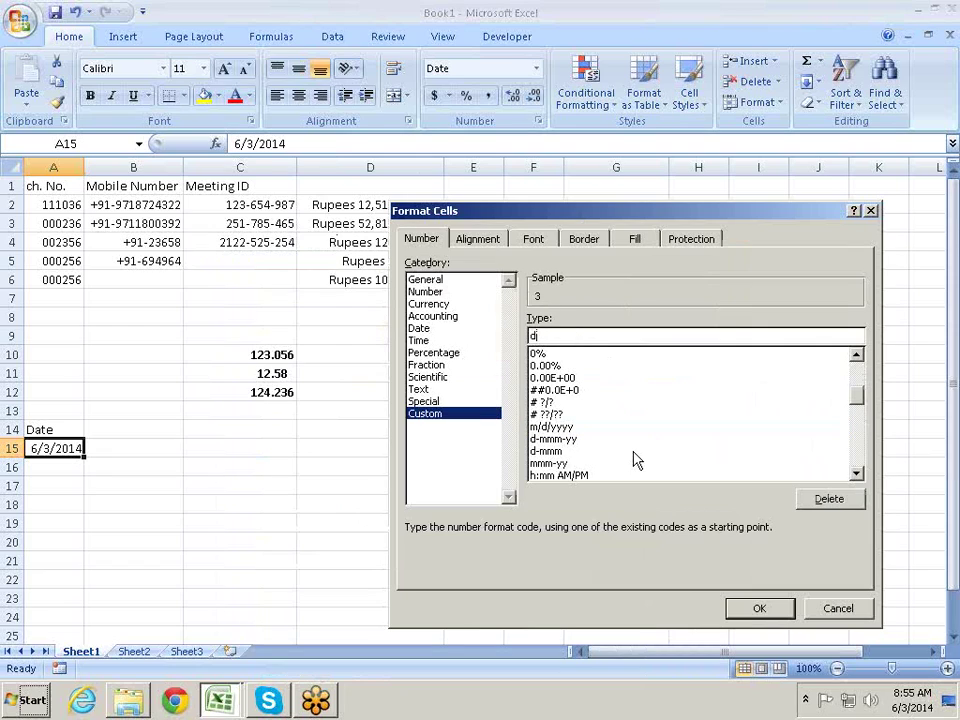
key("Return")
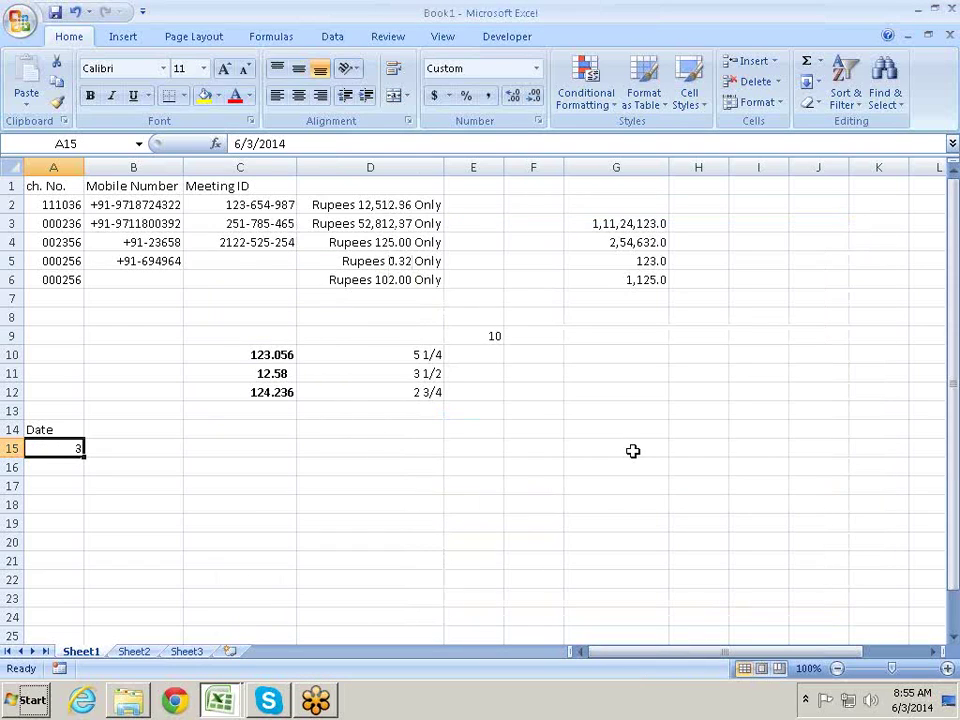
key("ctrl+1")
left_click(617, 336)
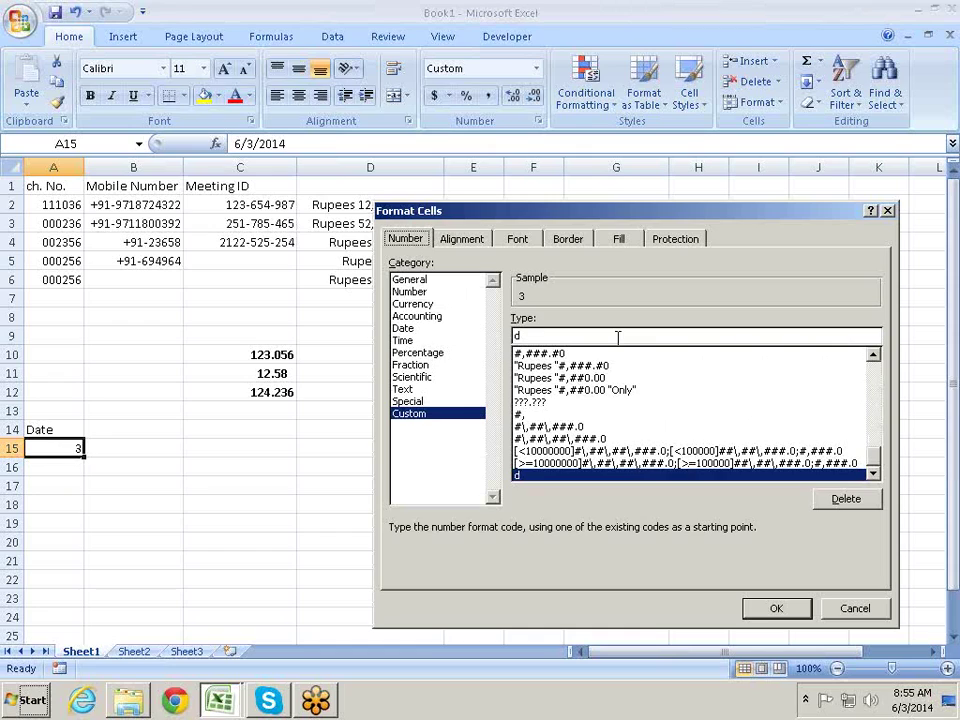
type("d")
key("Return")
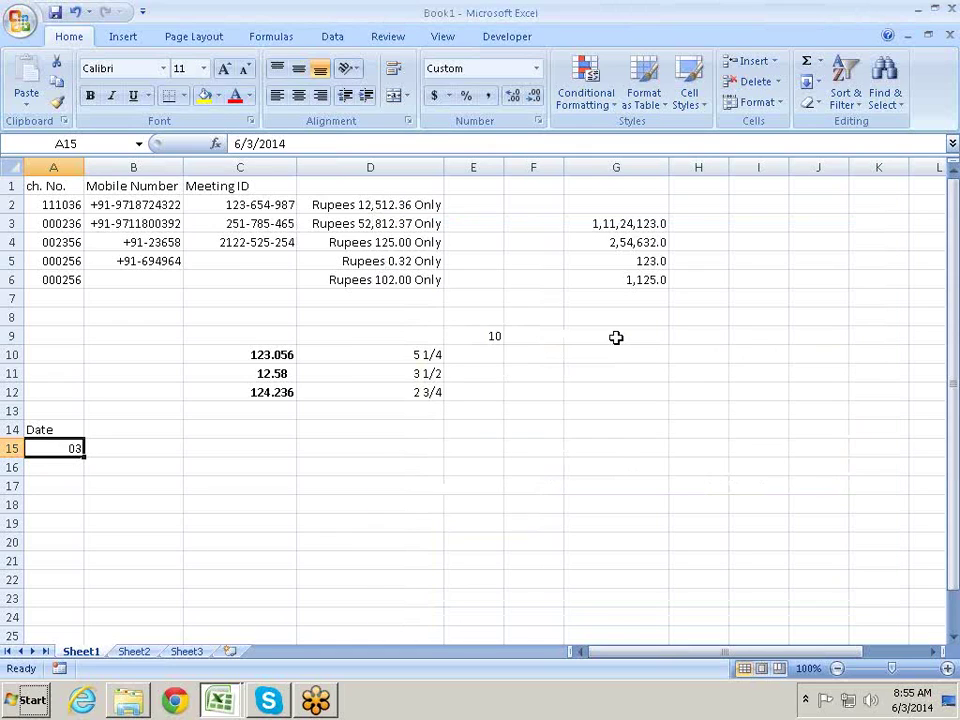
Show A15's weekday as Tue with ddd, then Tuesday with dddd
key("ctrl+1")
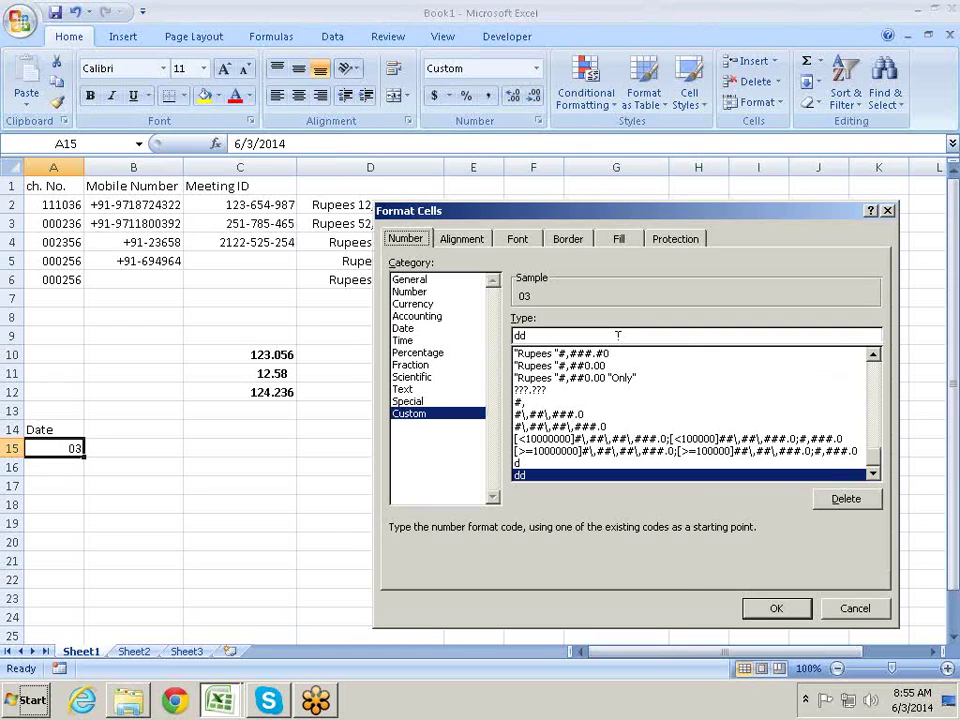
left_click_drag(866, 334, 435, 345)
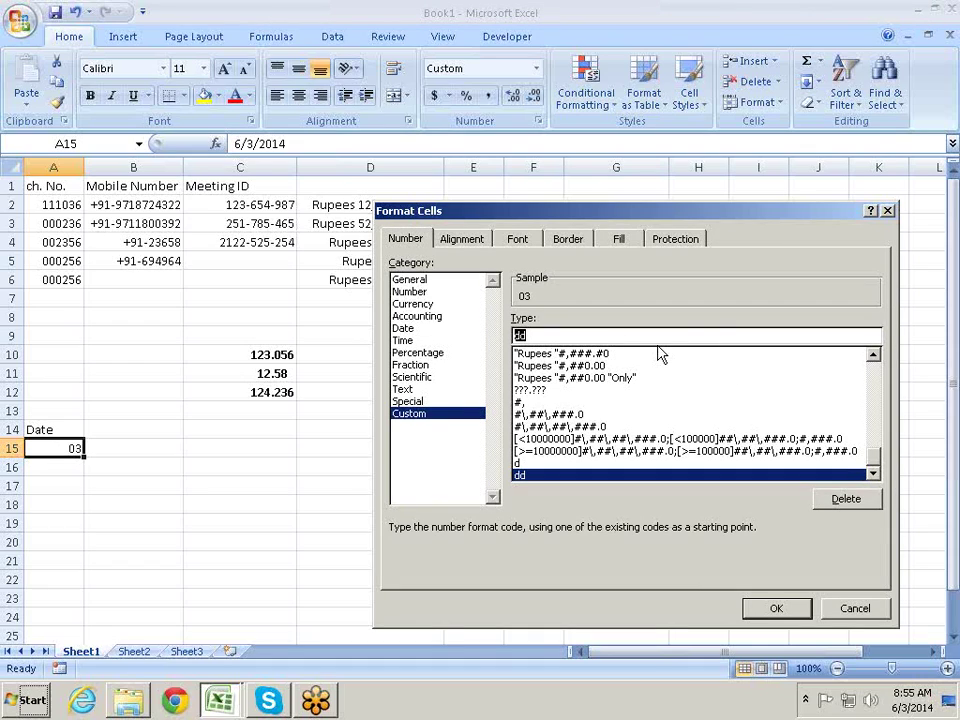
type("ddd")
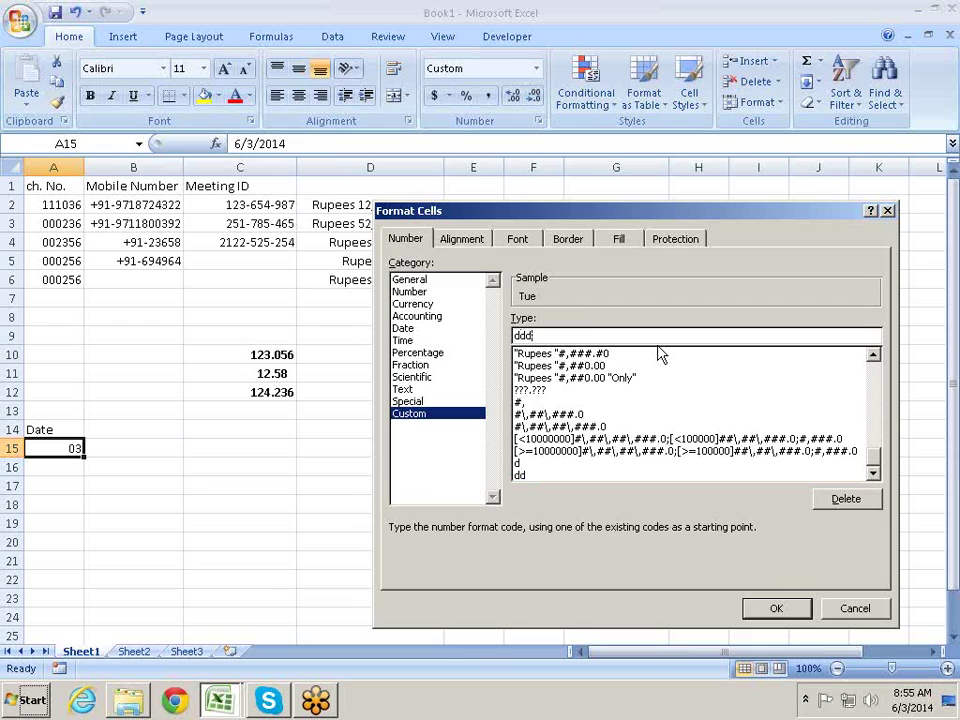
key("Return")
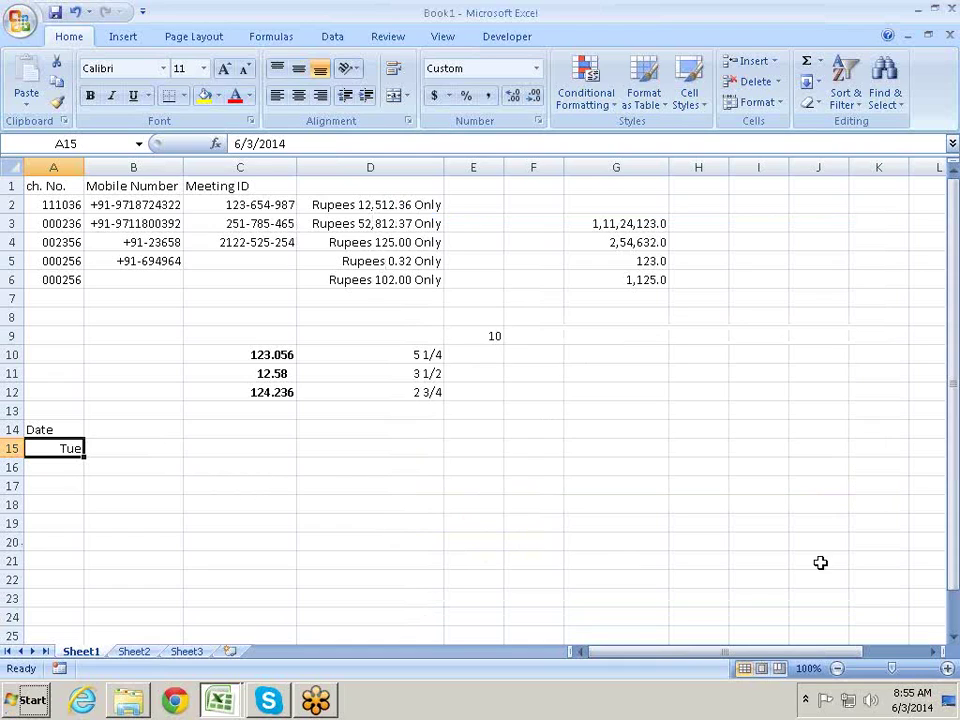
key("ctrl+1")
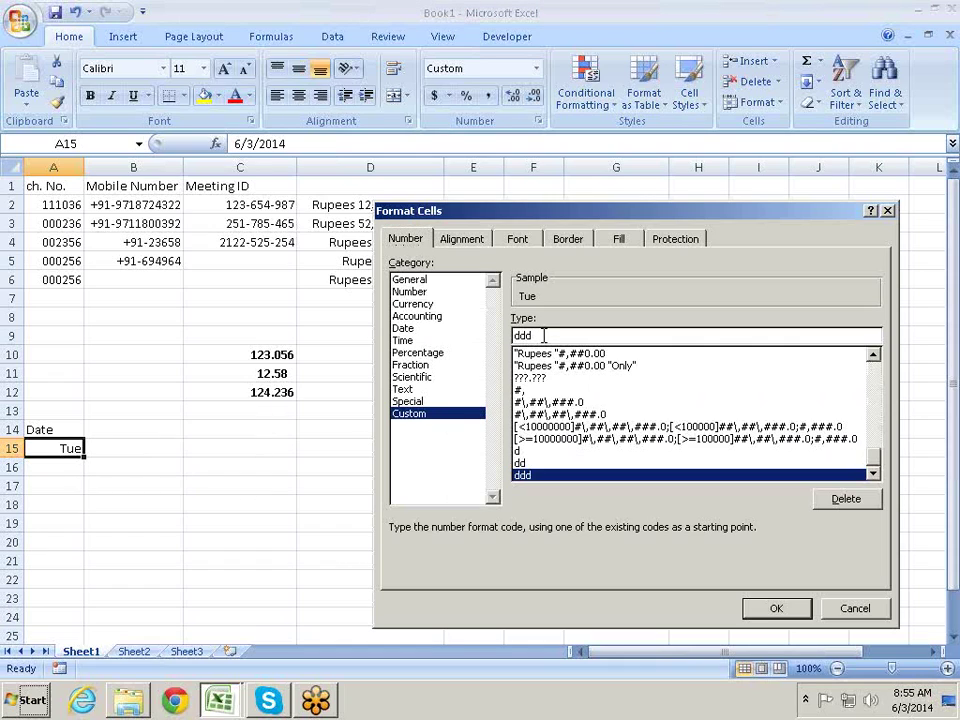
type(";")
type("d")
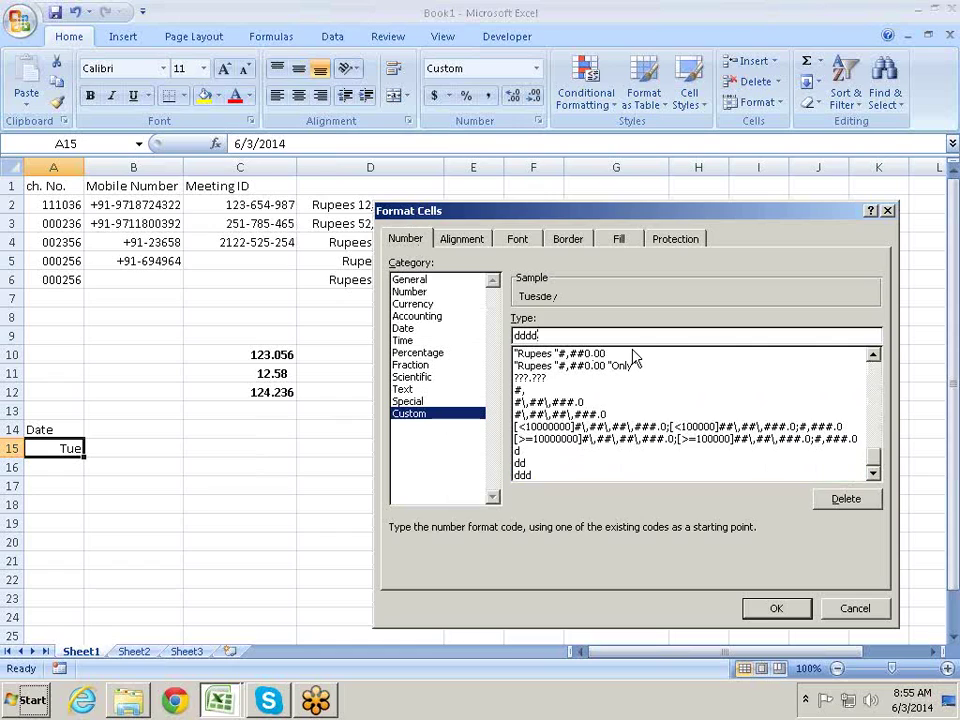
key("Return")
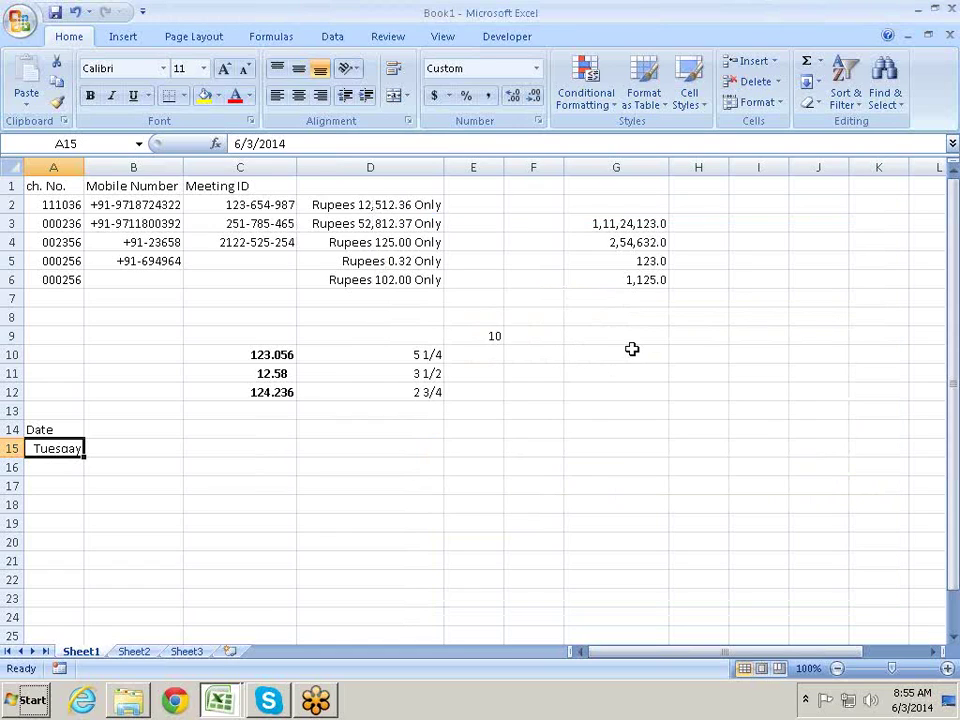
Replace the code with mm so A15 displays 06
key("ctrl+1")
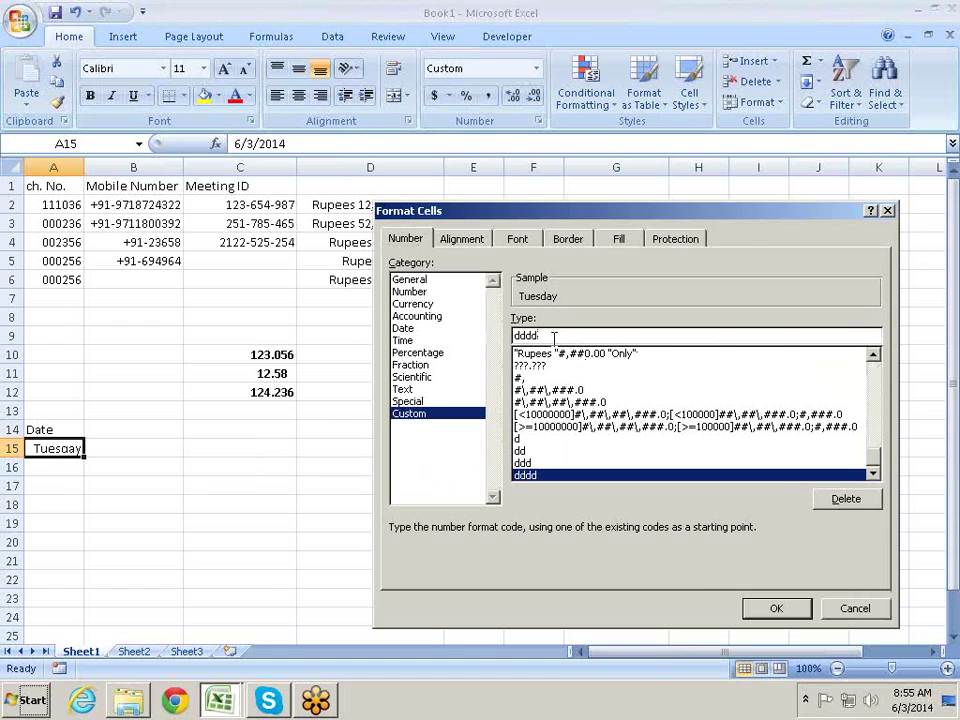
type("d")
key("BackSpace")
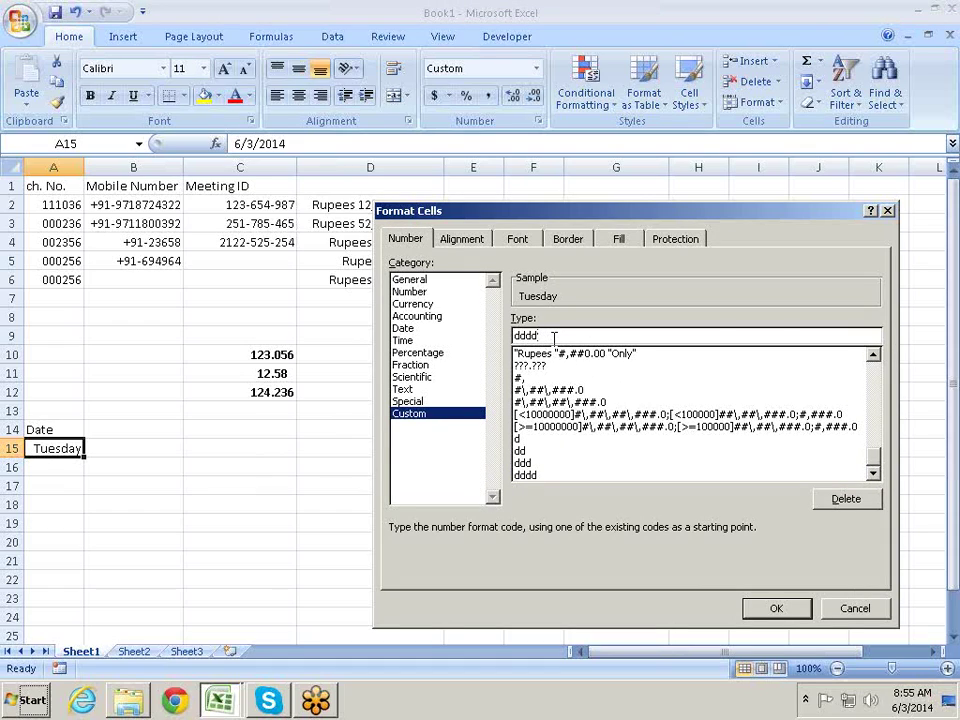
key("BackSpace")
key("BackSpace")
key("BackSpace")
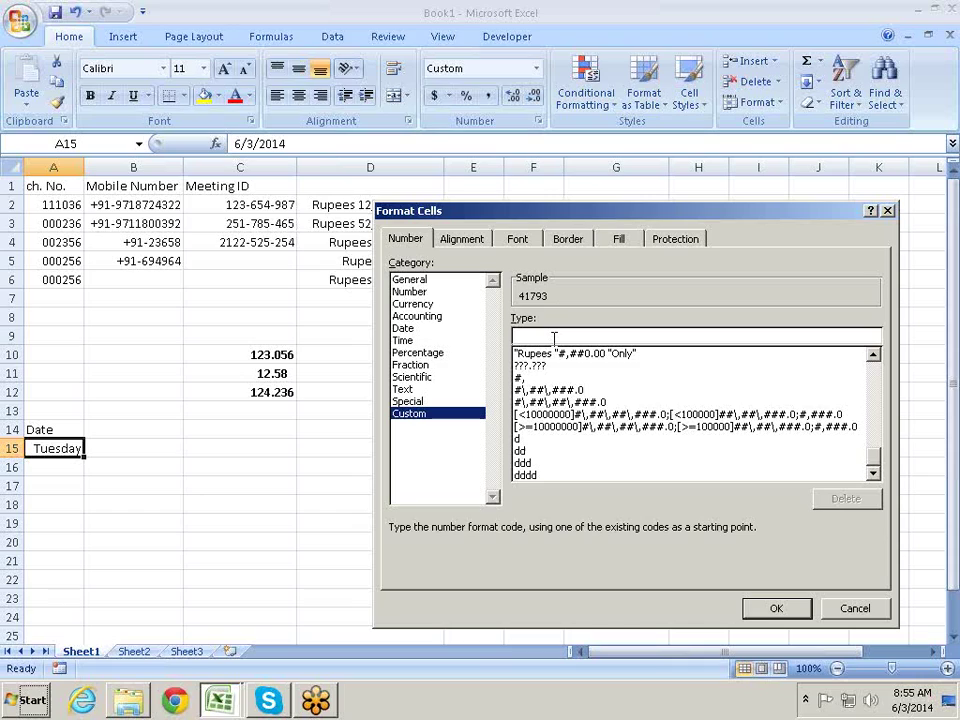
type("mm")
key("BackSpace")
type("m")
key("Return")
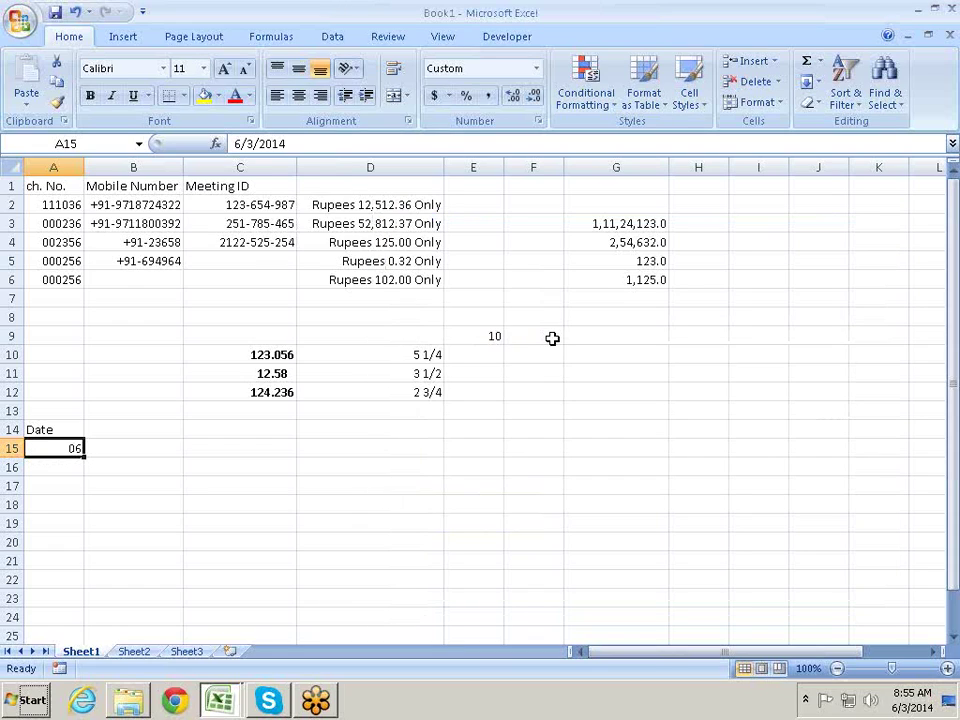
Show A15's month as Jun with mmm, then June with mmmm
key("ctrl+1")
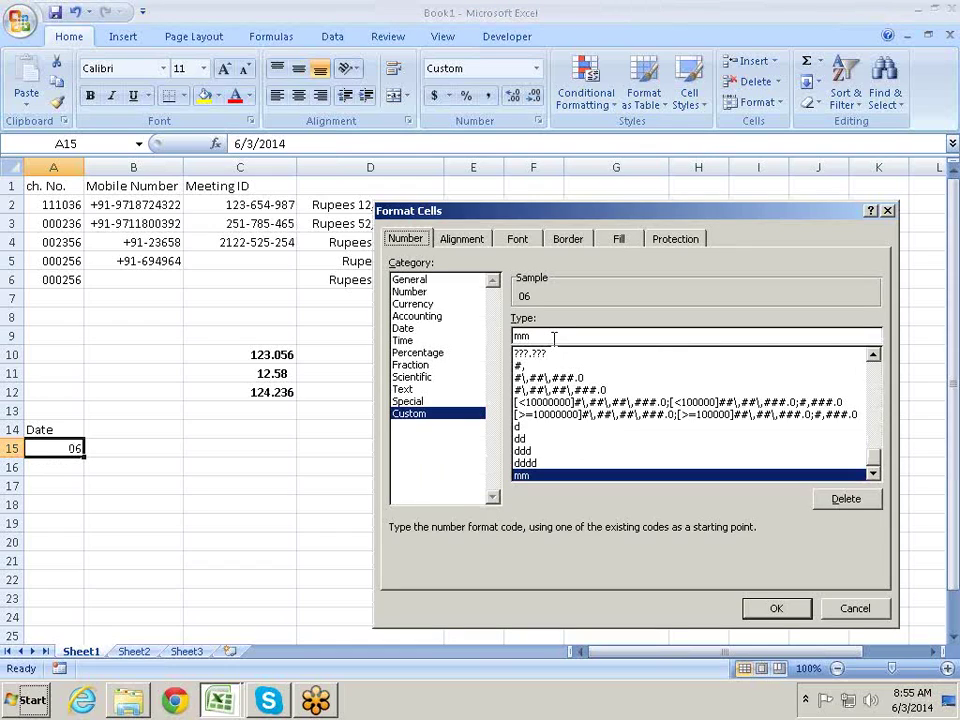
left_click(553, 337)
type("m")
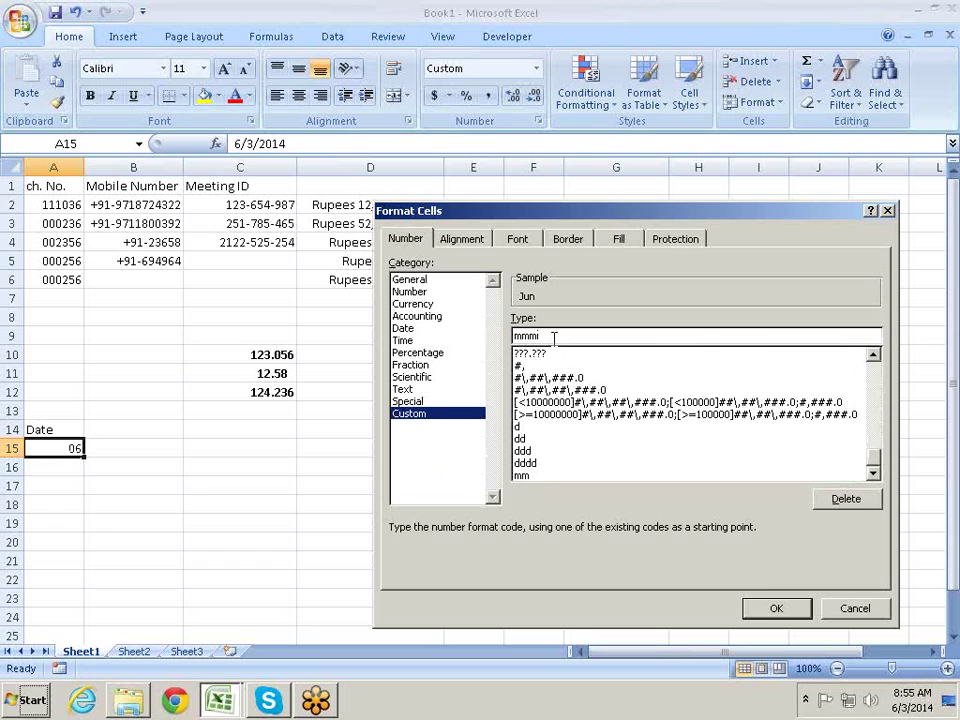
key("Return")
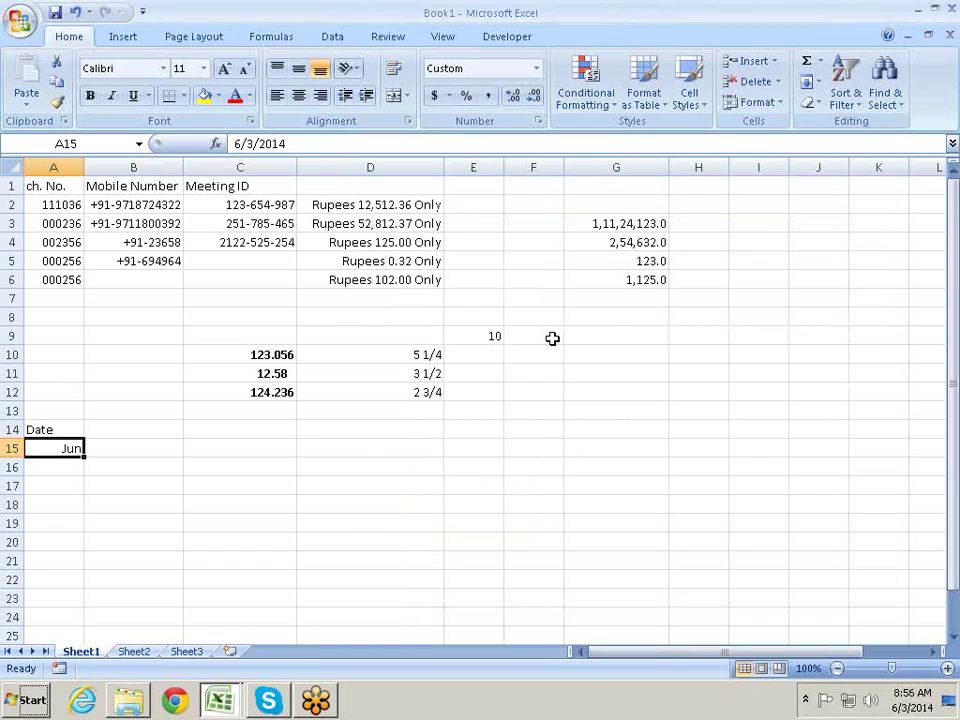
key("ctrl+1")
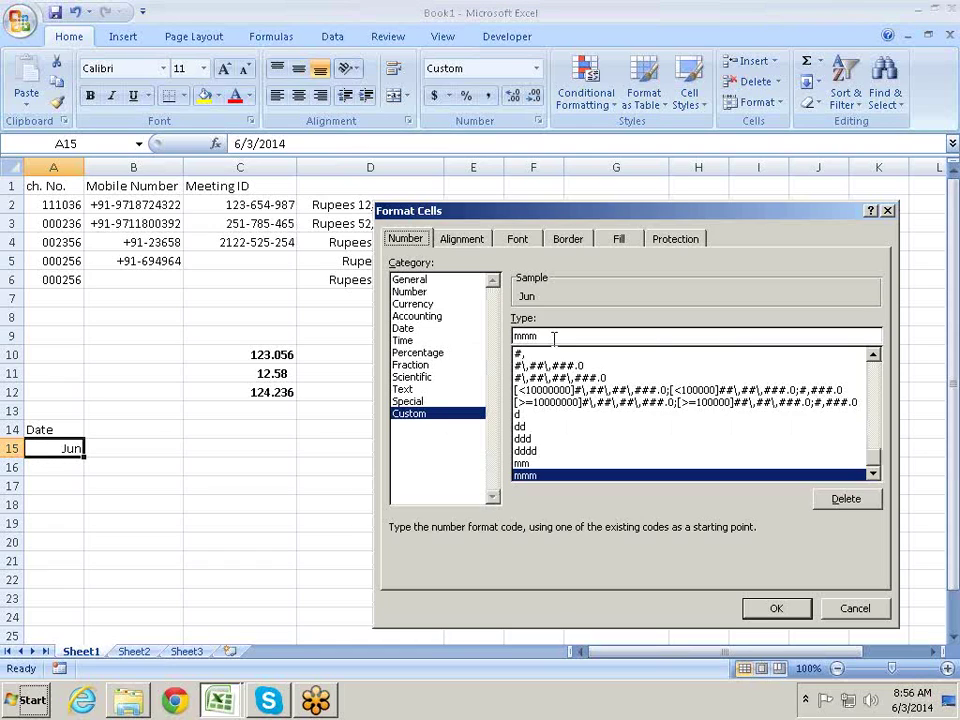
type("d")
key("BackSpace")
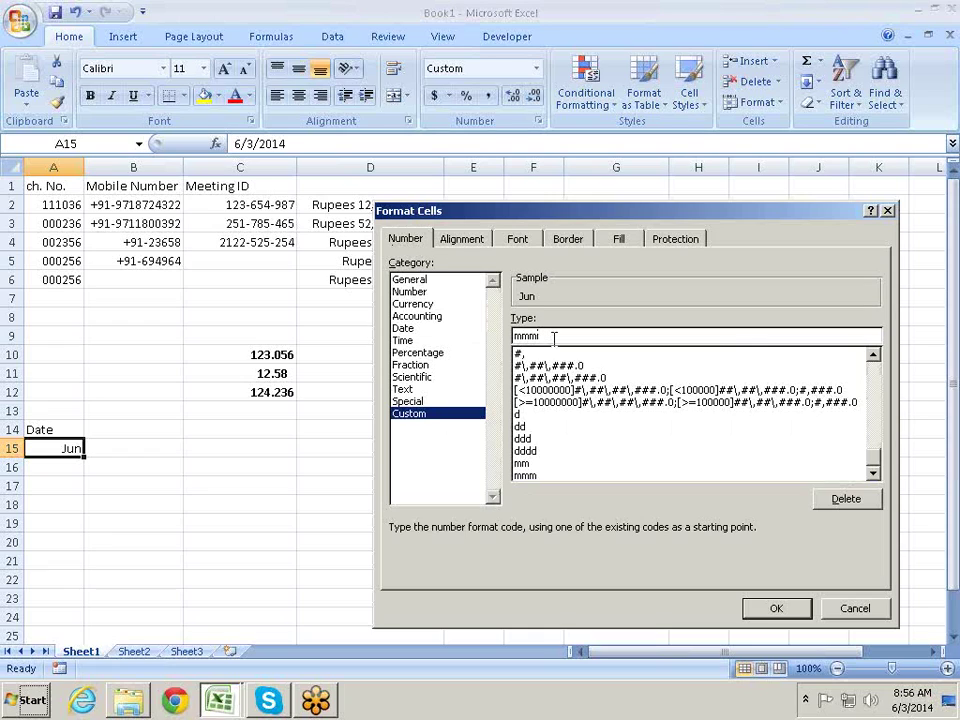
type("m")
key("Return")
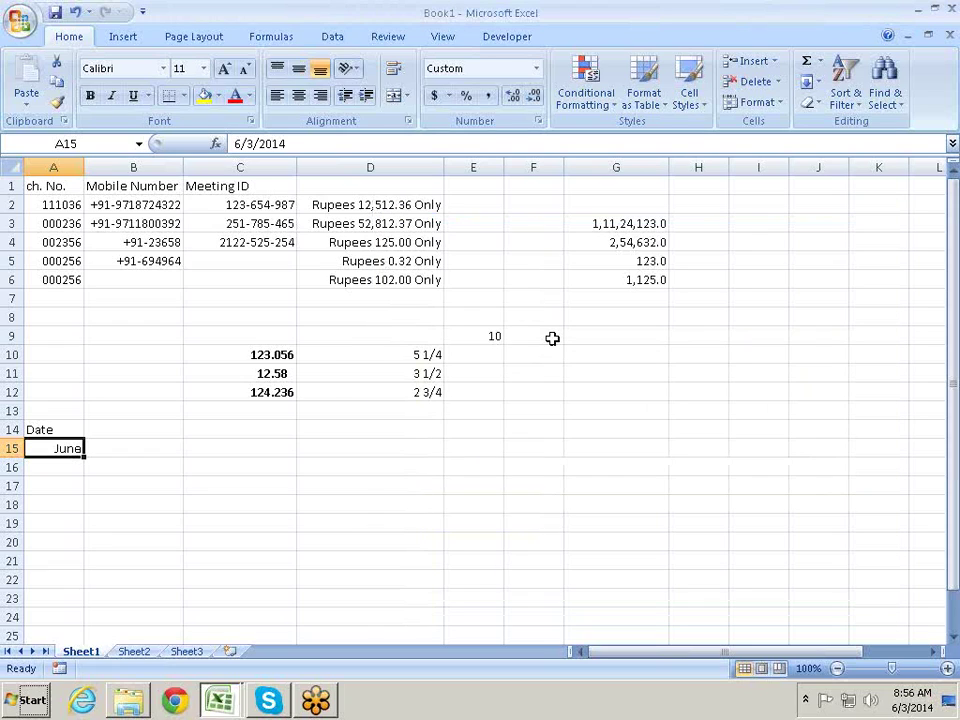
Reduce the month to the letter J with mmmmm, then start a yyyy code
key("ctrl+1")
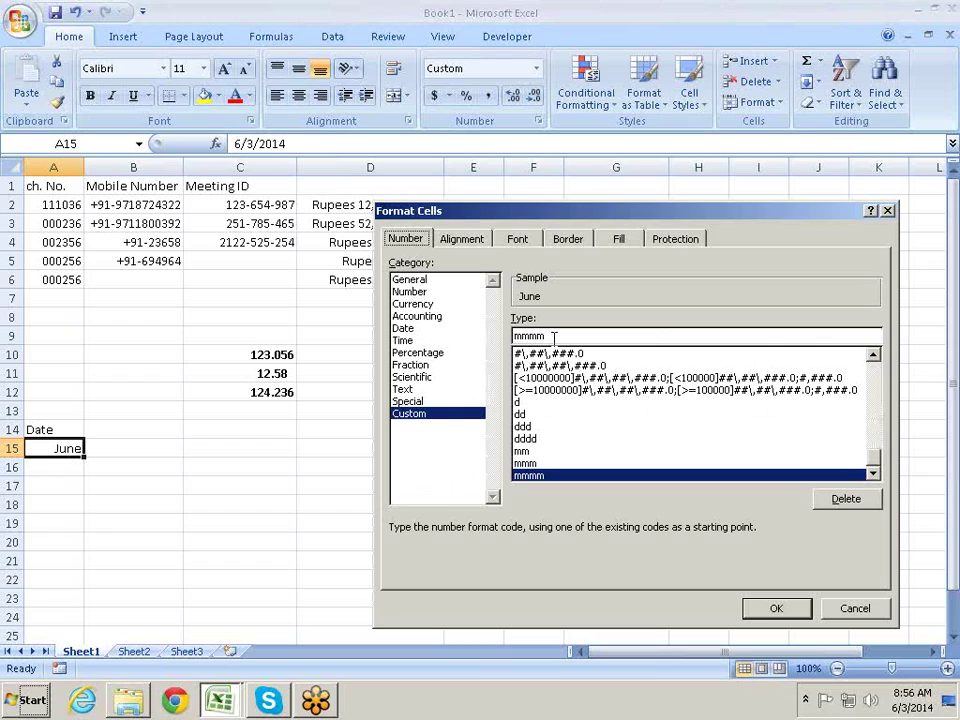
left_click(553, 337)
type("m")
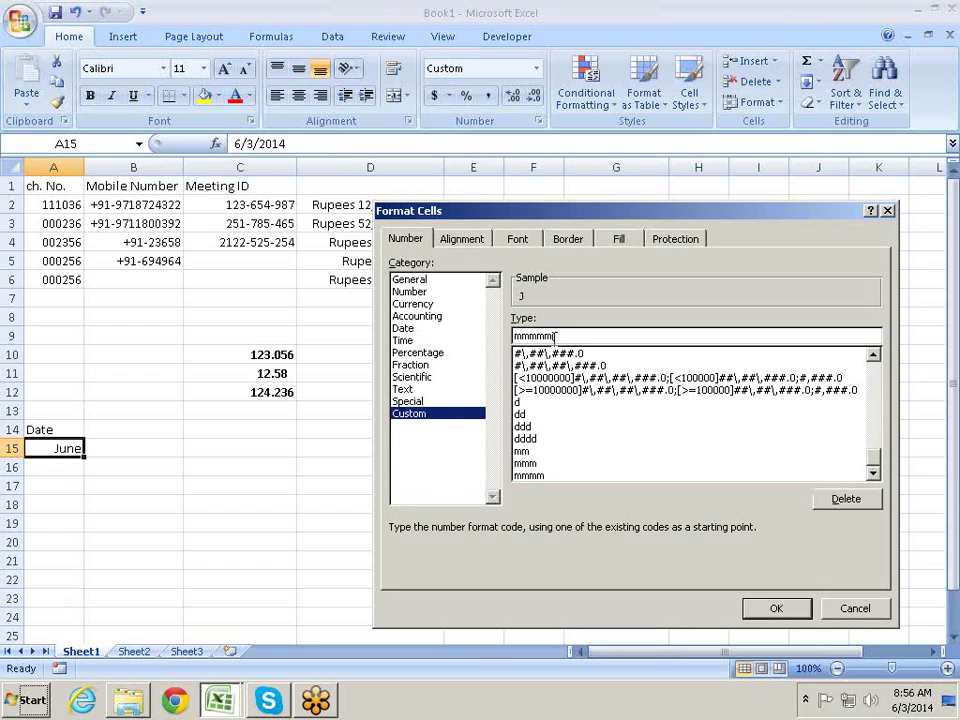
key("Return")
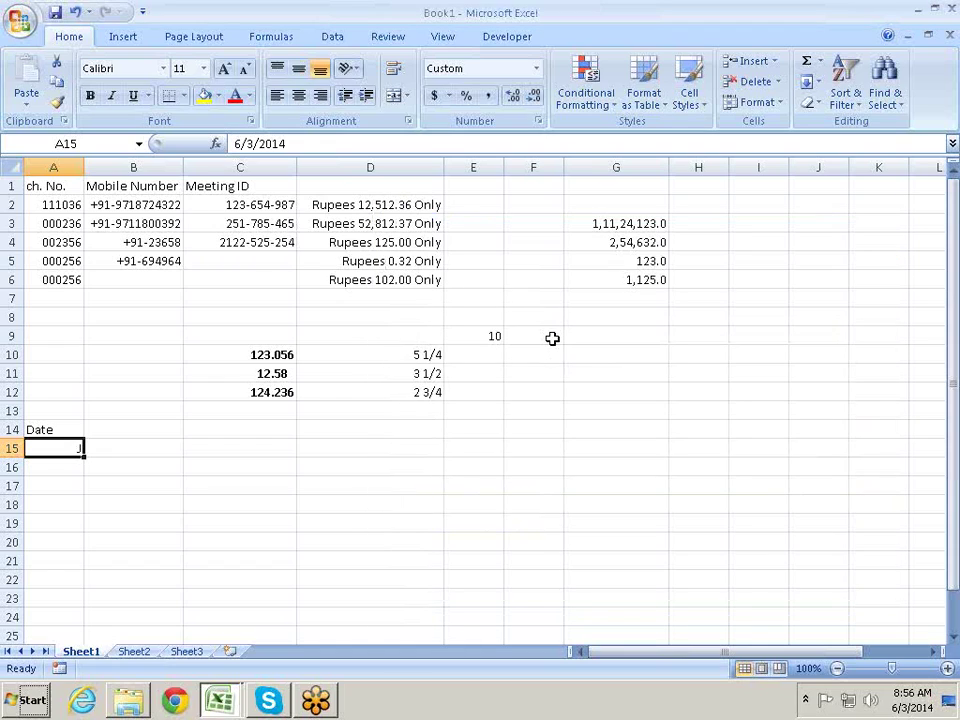
key("ctrl+1")
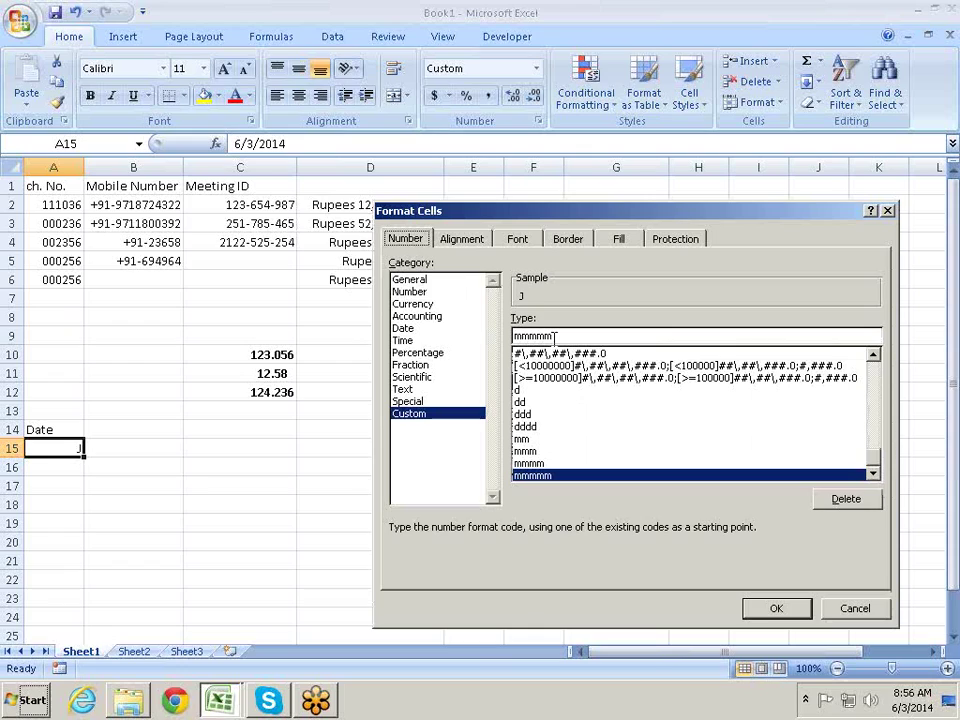
left_click_drag(555, 337, 505, 348)
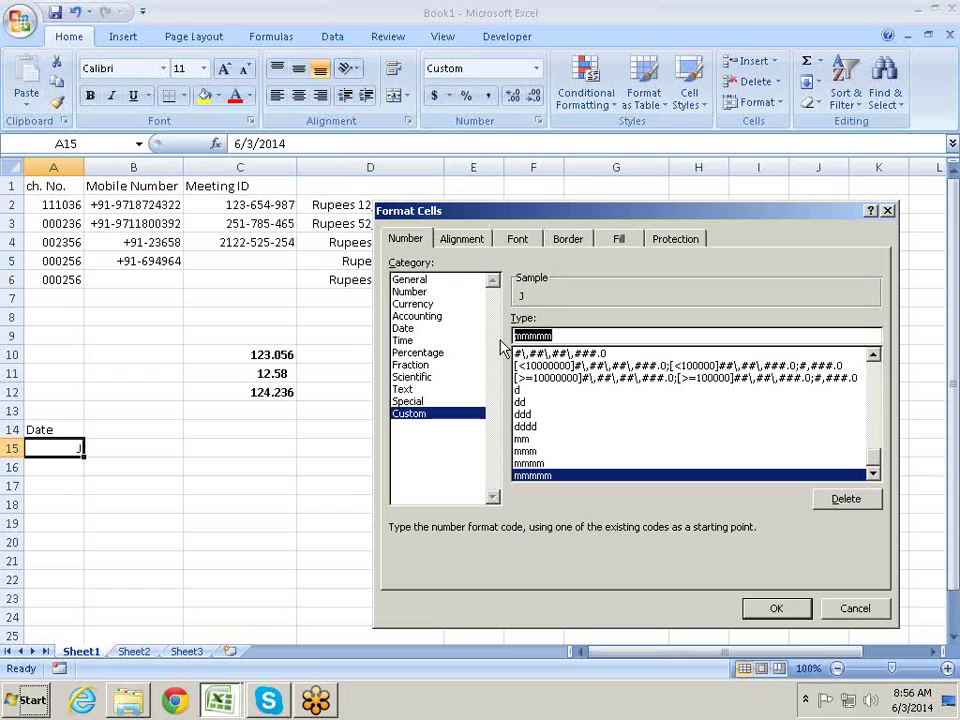
type("yy")
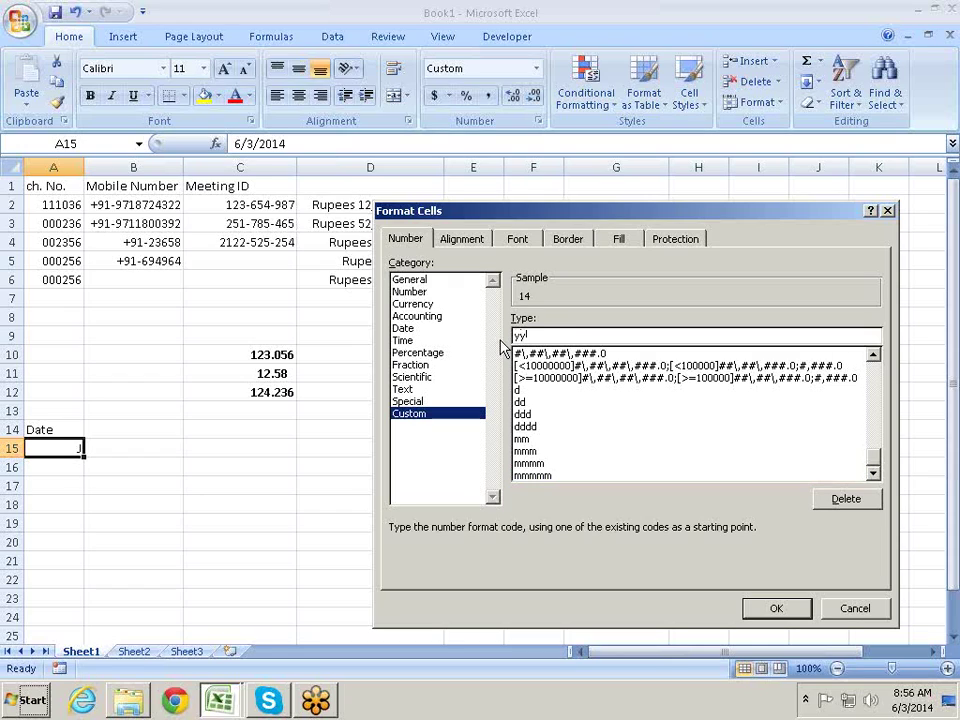
type("yy")
Apply yyyy to show 2014, then change A15's code to dd-mmm-yyyy (03-Jun-2014)
key("BackSpace")
key("BackSpace")
type("yy")
key("Return")
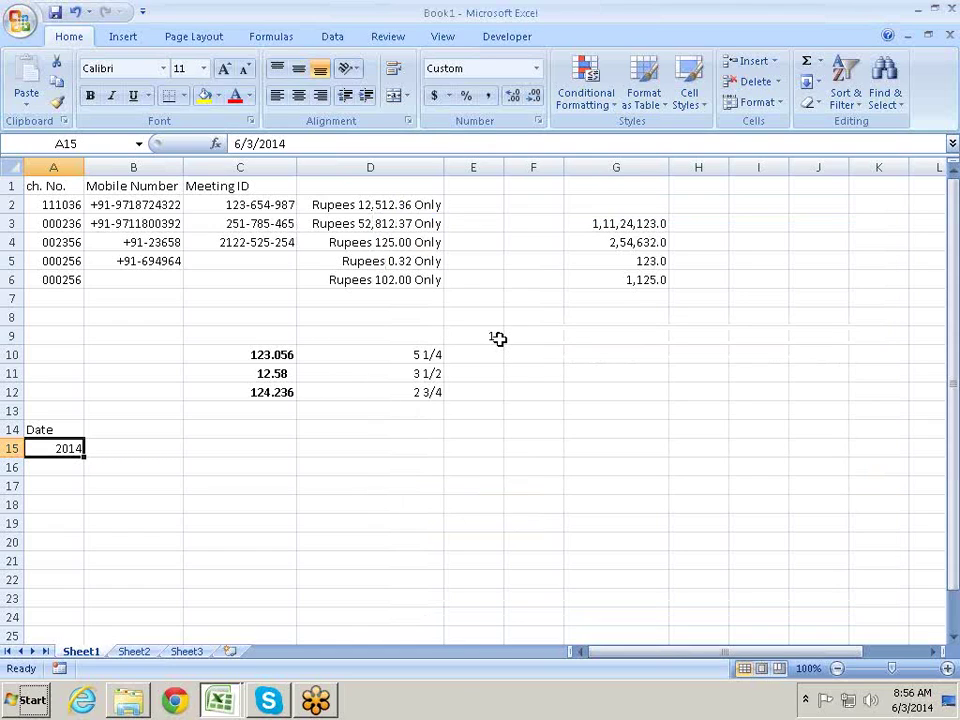
key("ctrl+1")
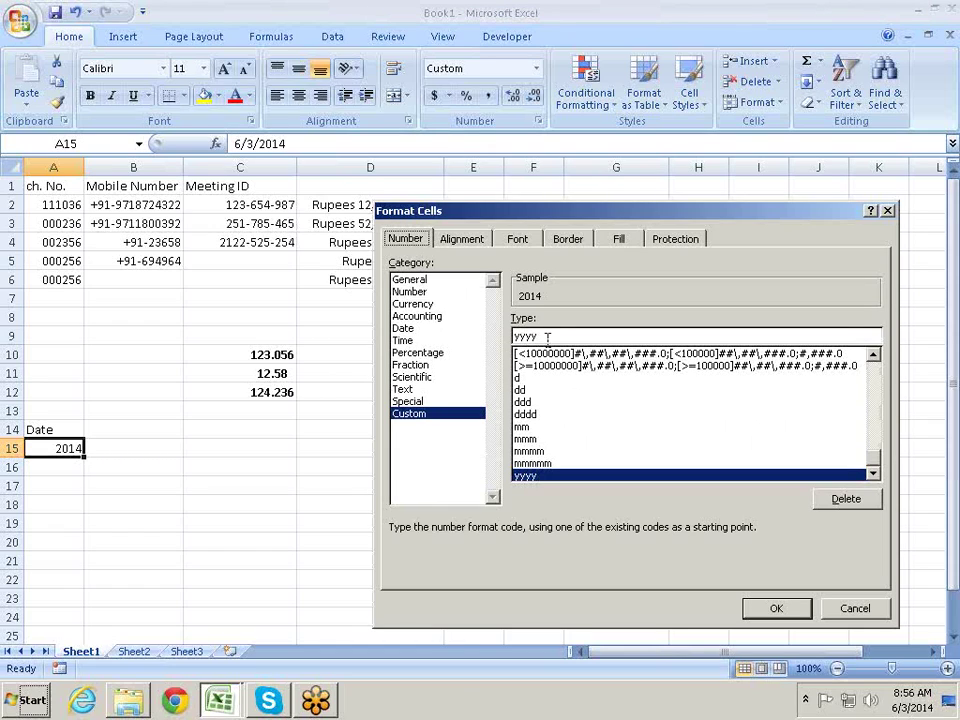
double_click(545, 336)
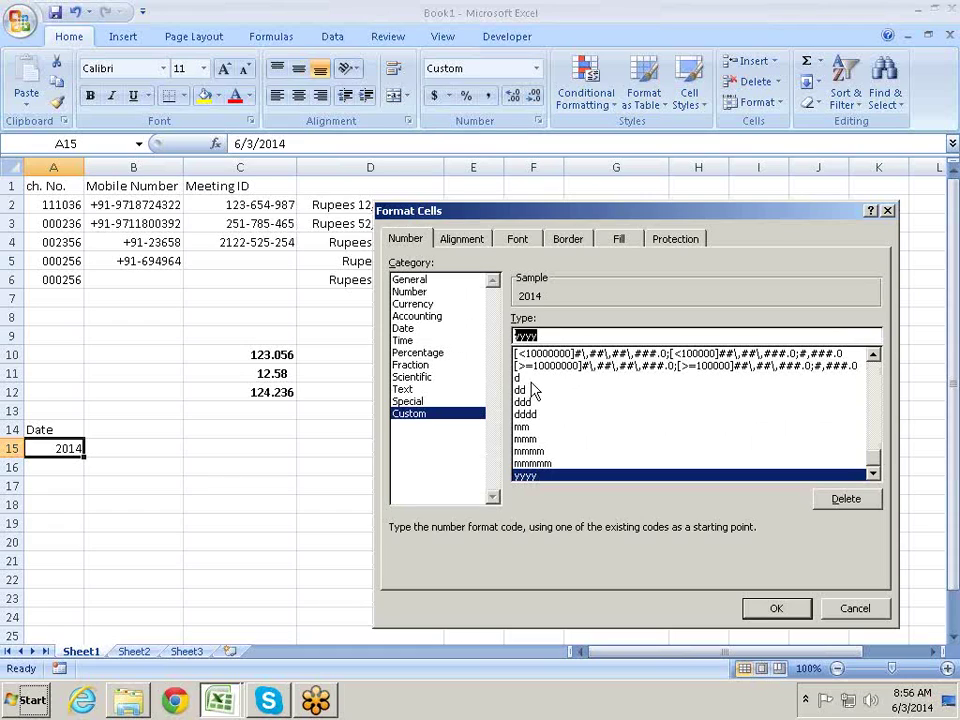
type("dd")
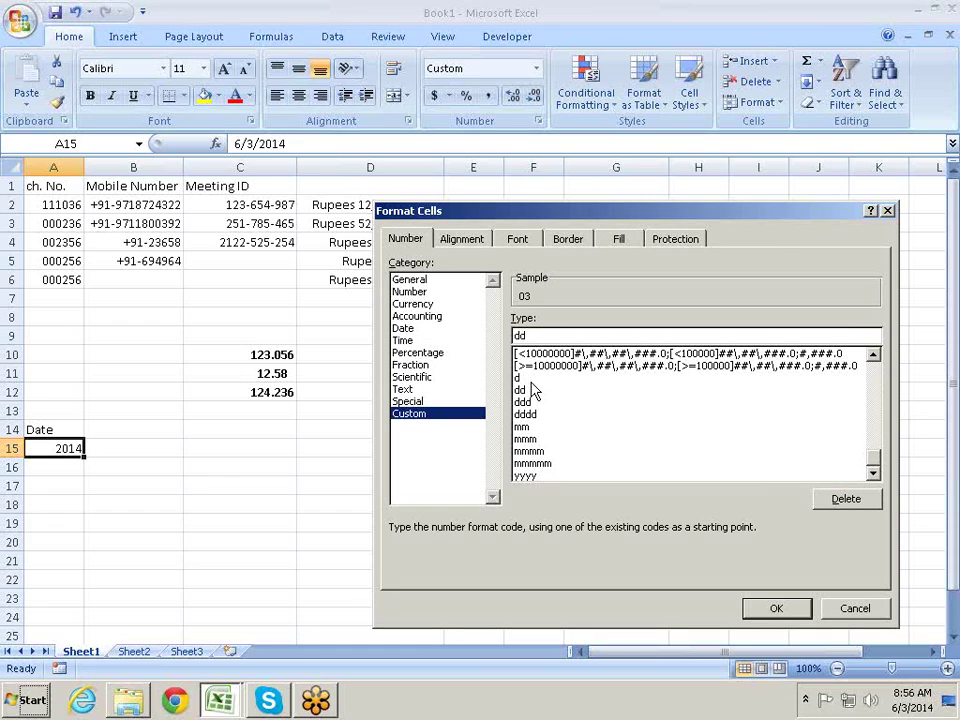
type("-")
type("mmm")
type("-")
type("yyy")
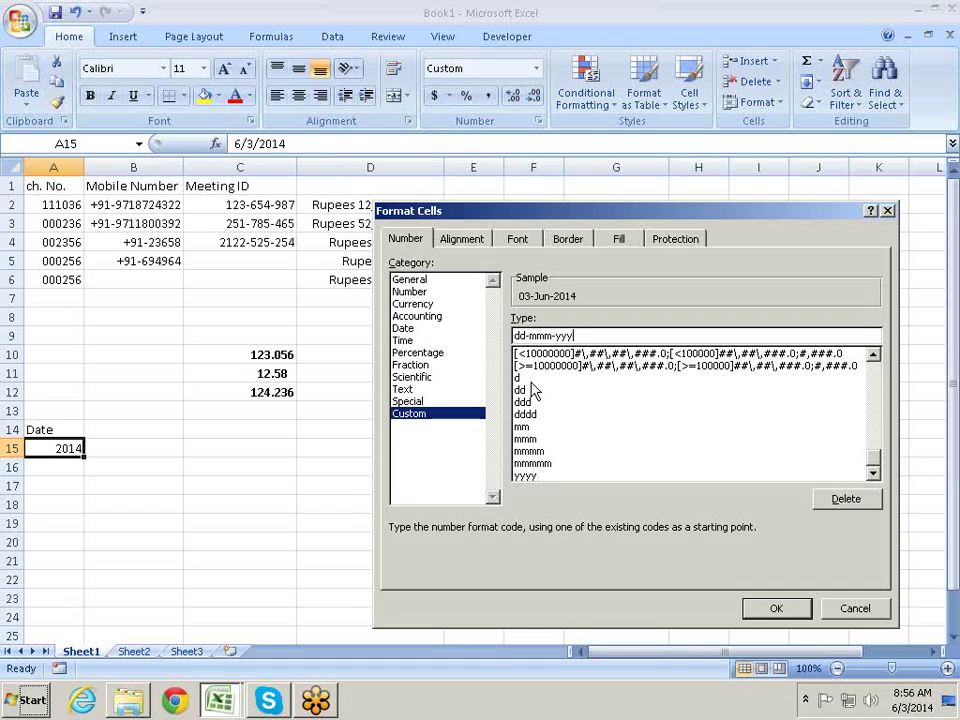
type("y")
key("Return")
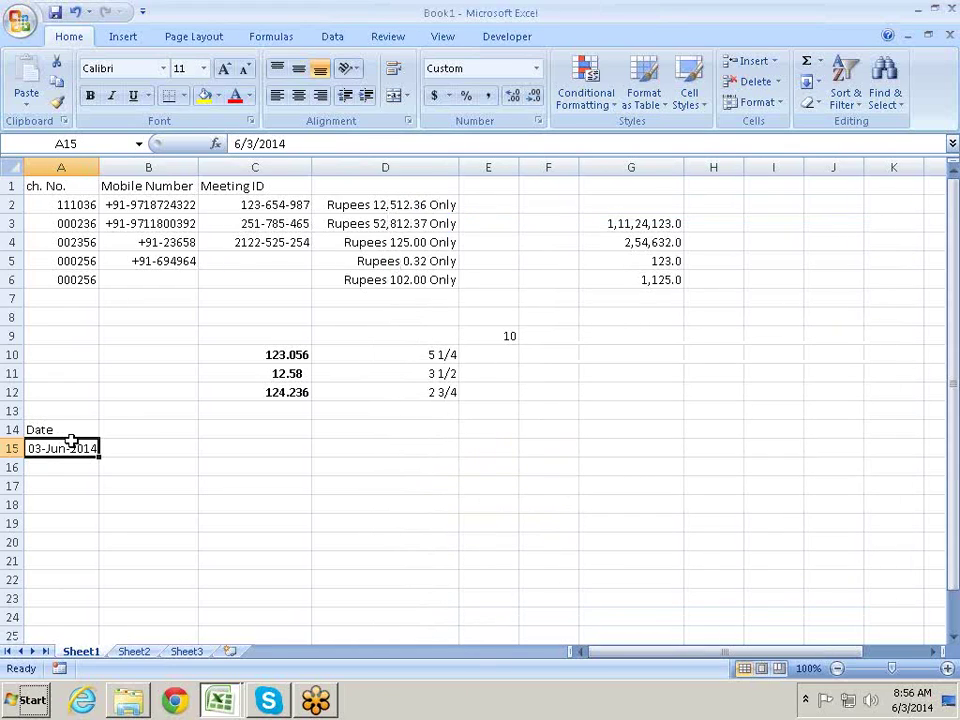
Prefix A15's code with dddd, so it reads Tuesday, 03-Jun-2014
key("ctrl+1")
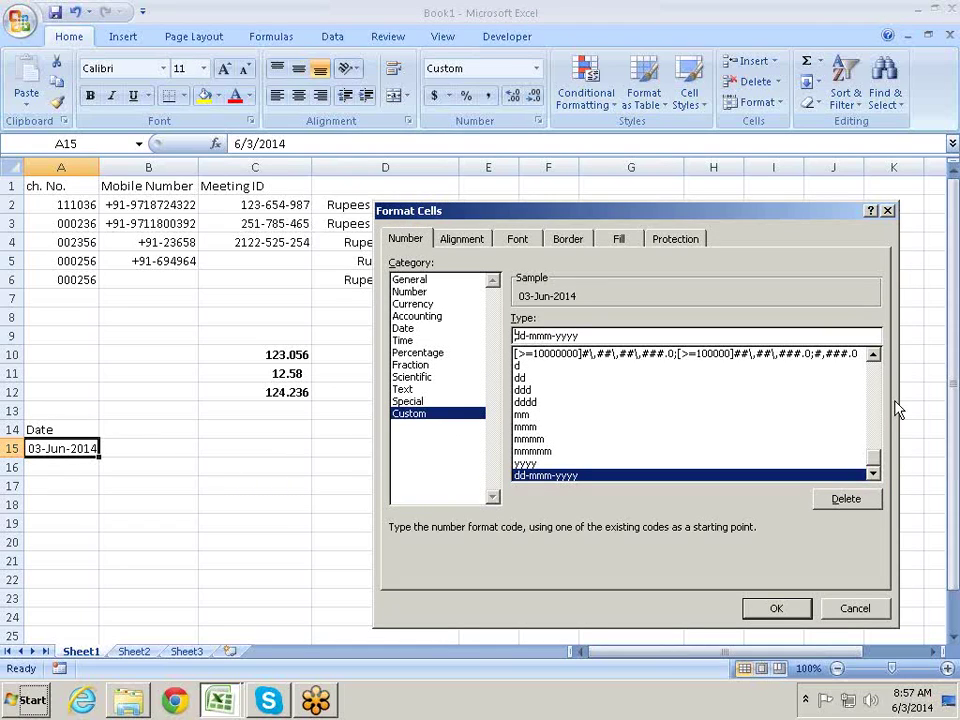
type("ddd")
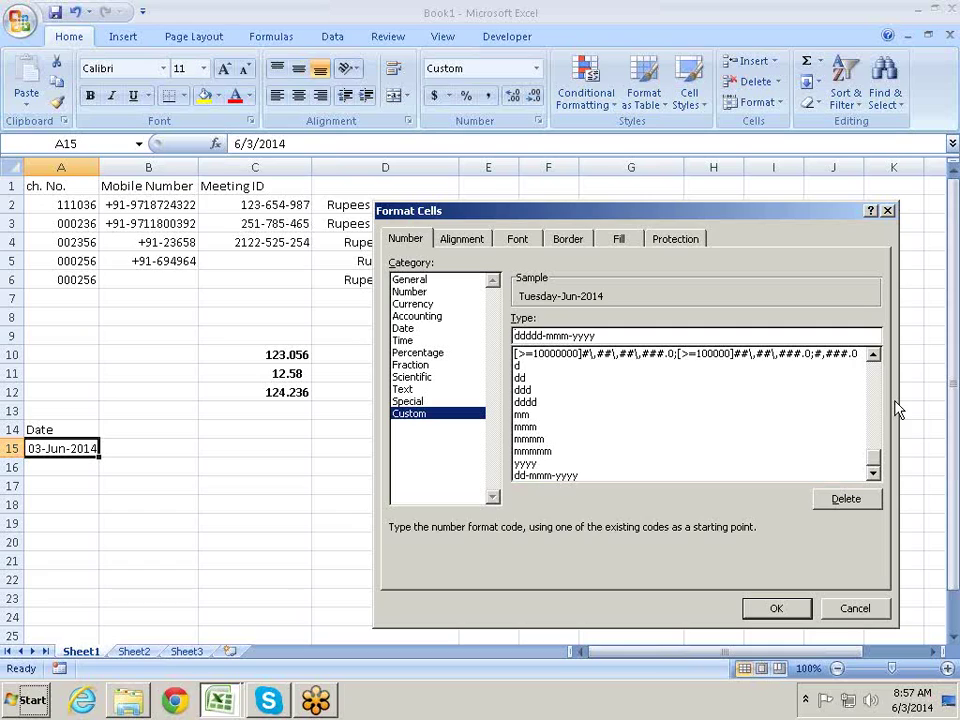
type("d,")
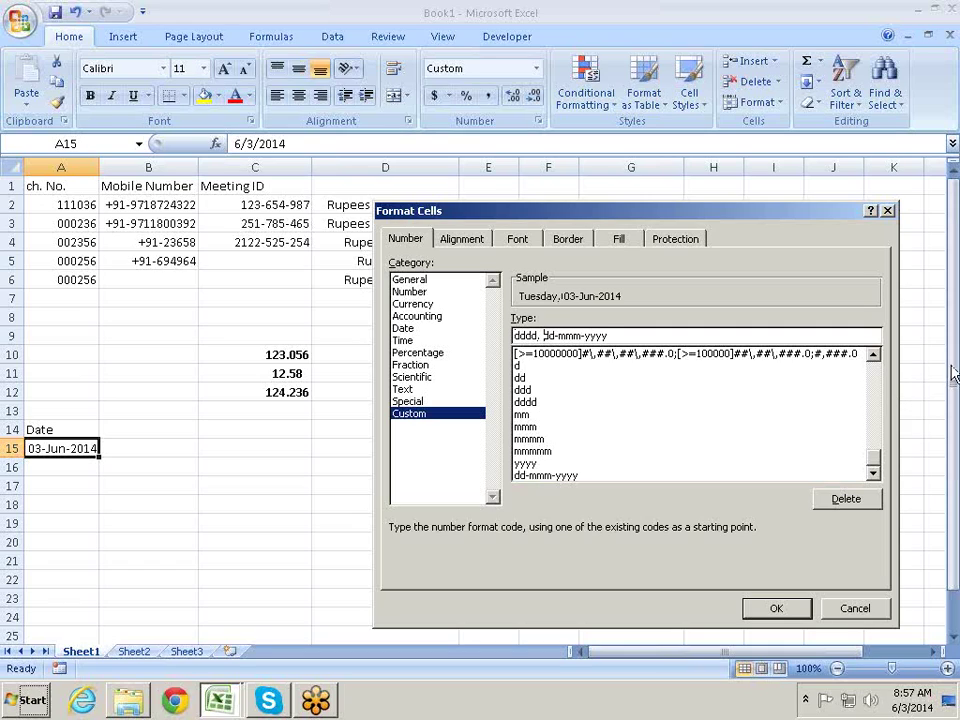
left_click(798, 608)
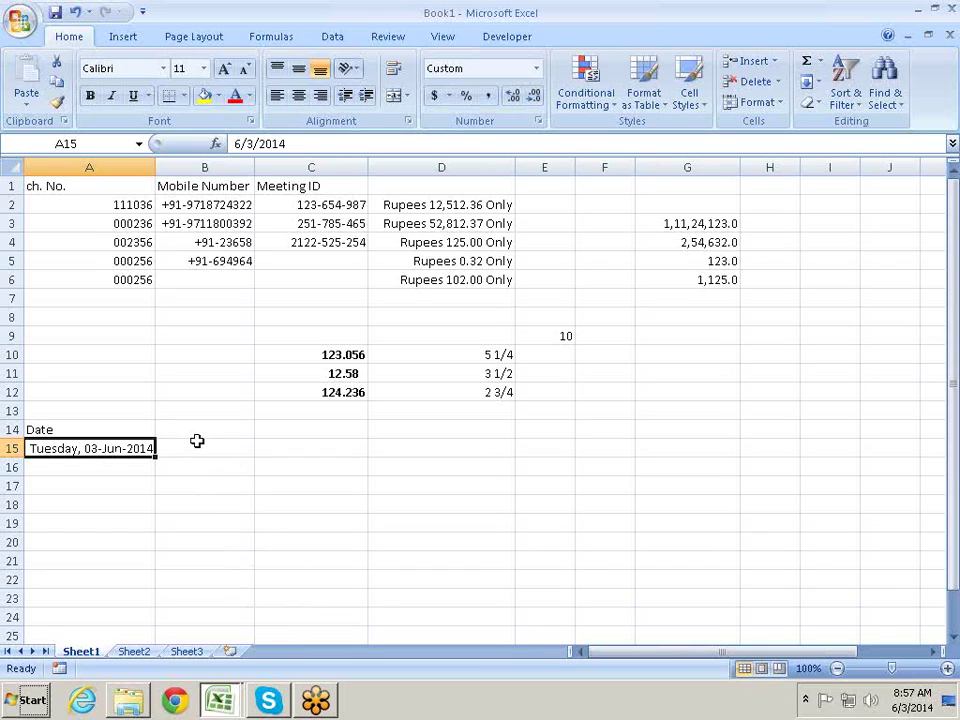
Back in Book1, type the heading Time in B14
key("alt+Tab")
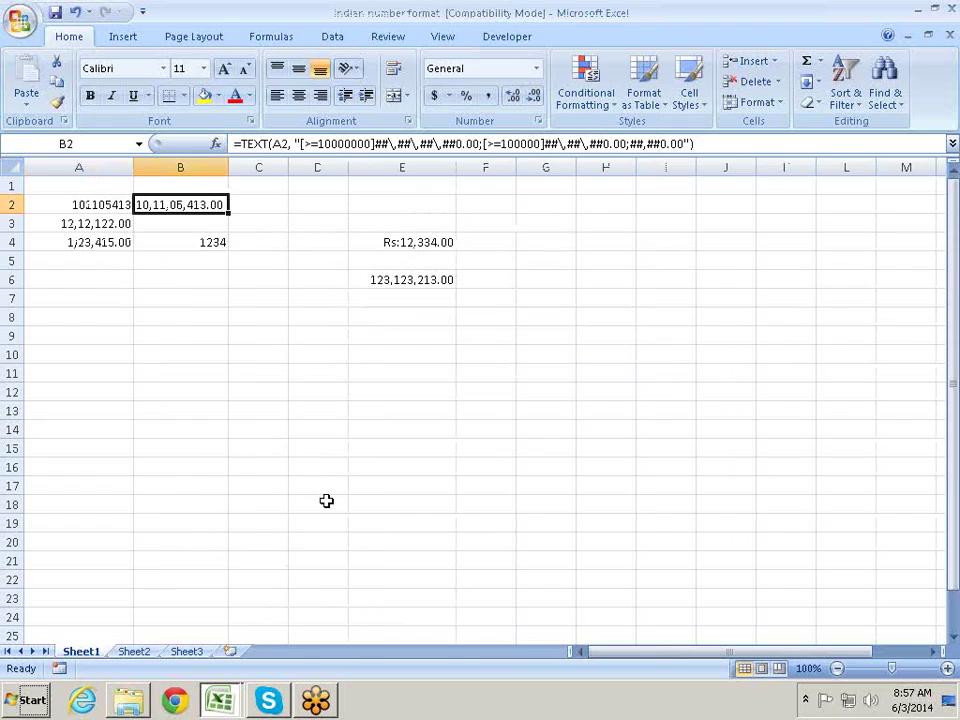
key("alt+Tab")
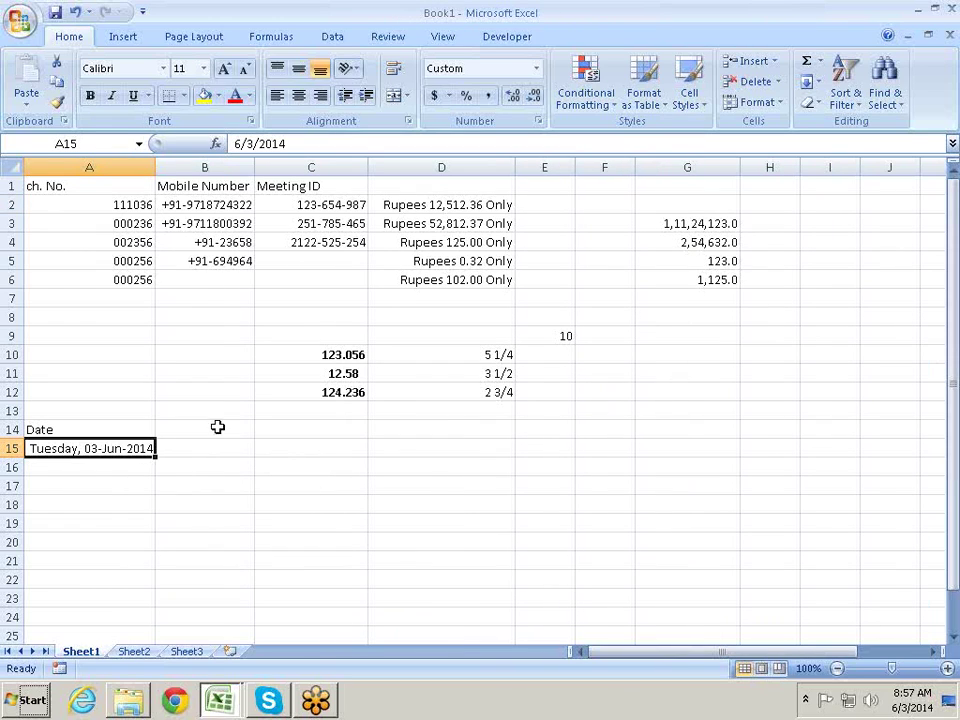
left_click(240, 417)
left_click(249, 430)
type("T")
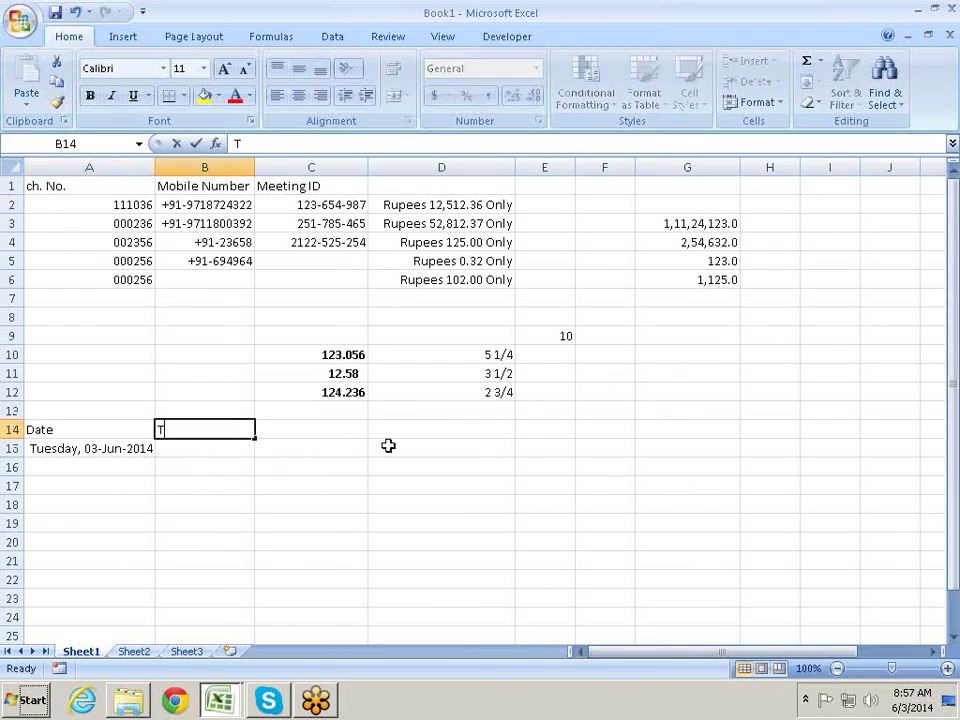
type("ime")
key("Return")
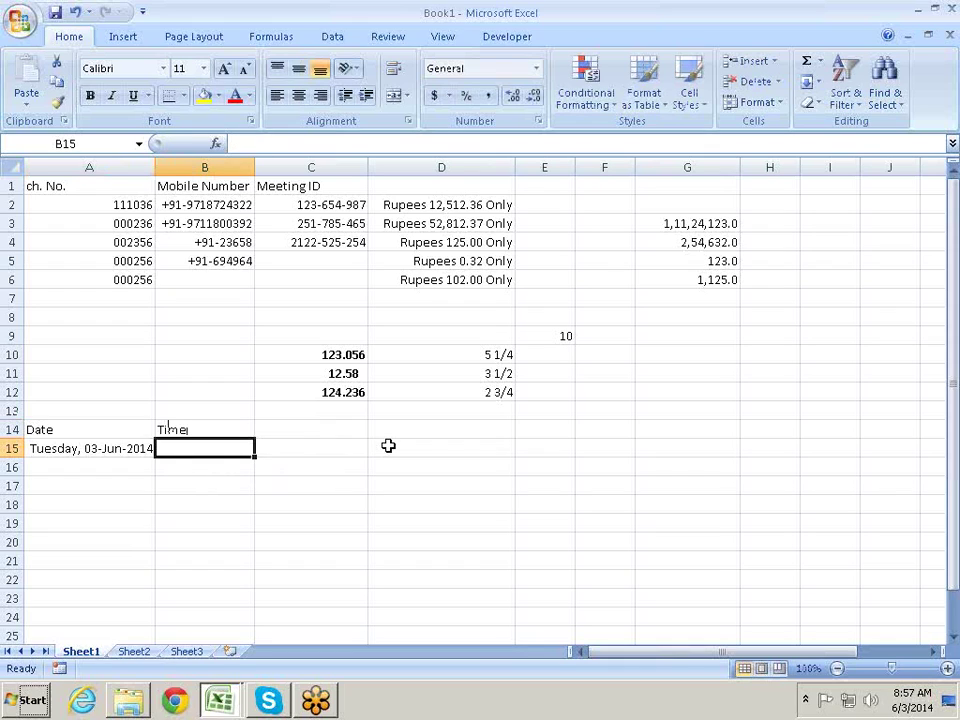
Enter the current time, 8:57 AM, in B15 and bring up its Format Cells
key("ctrl+semicolon")
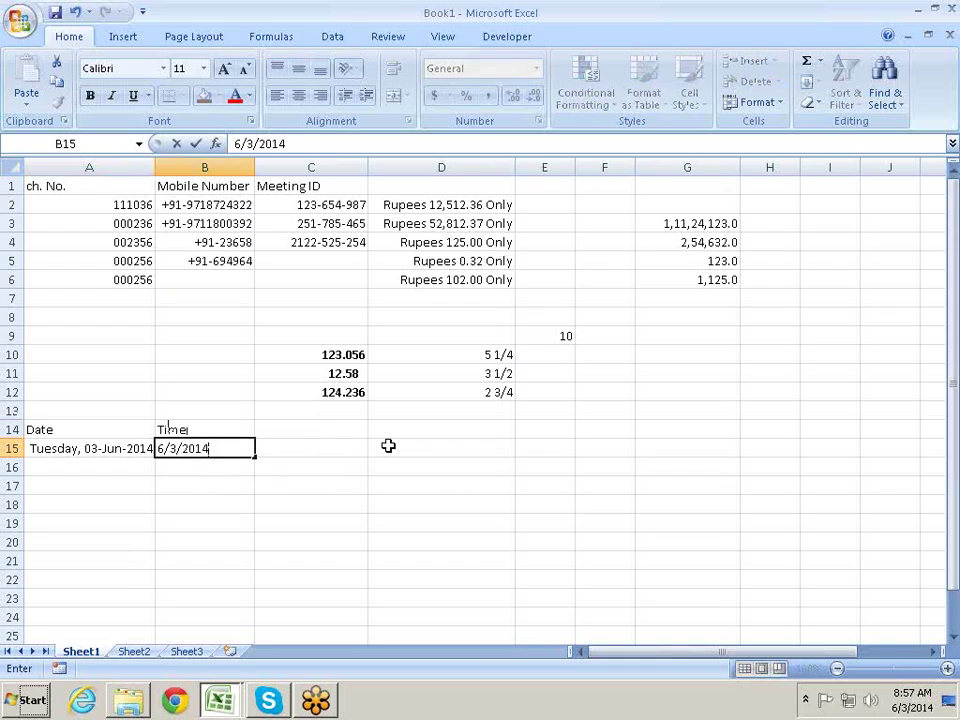
key("Escape")
key("ctrl+shift+semicolon")
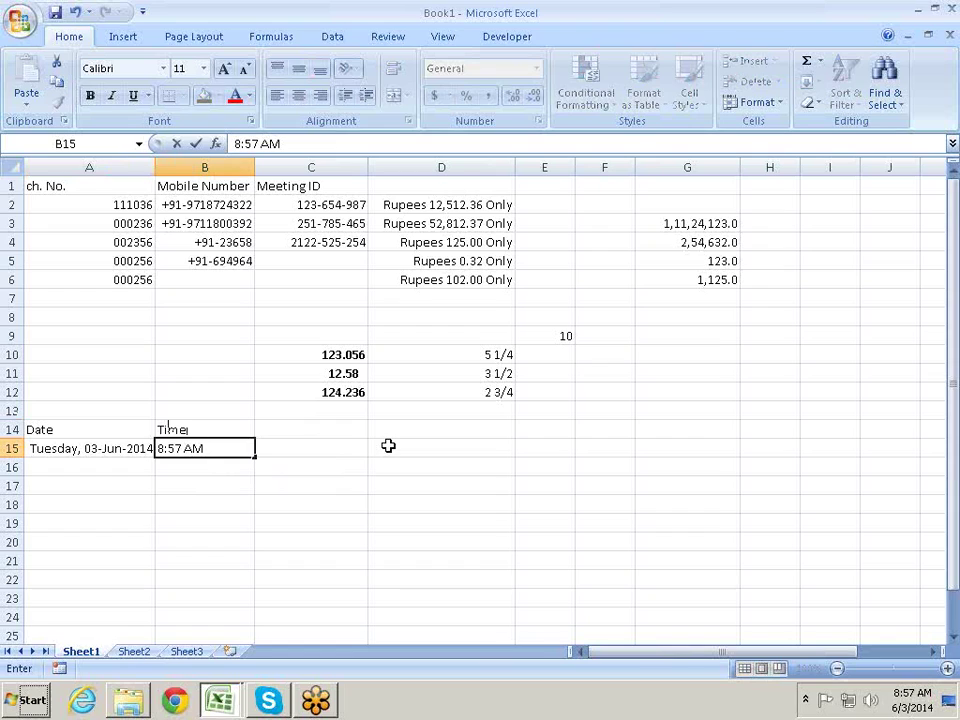
key("Return")
key("Up")
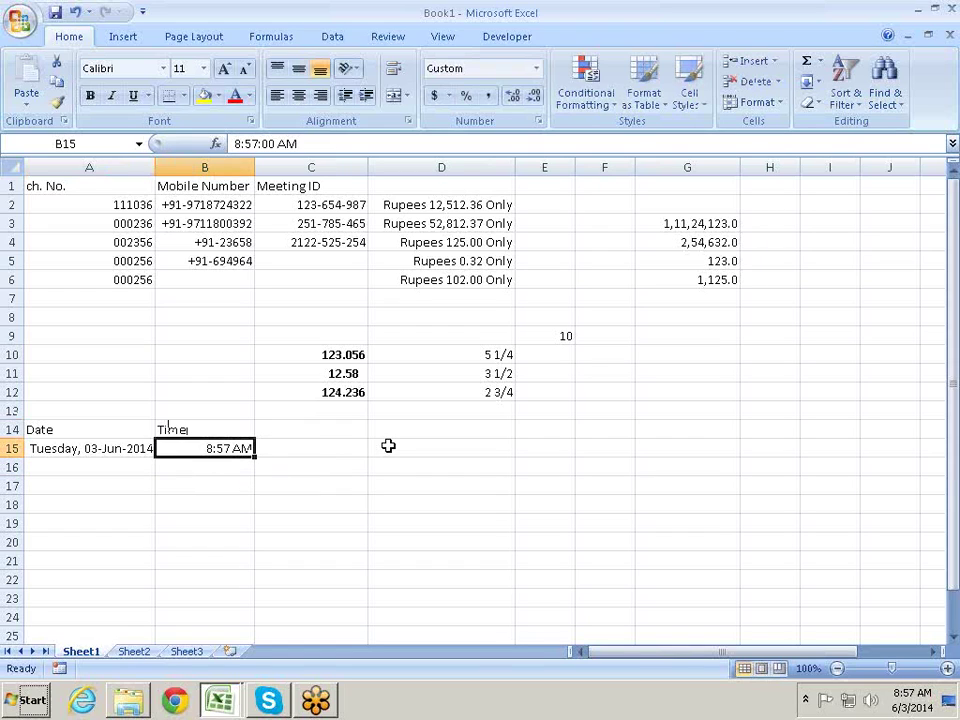
key("ctrl+1")
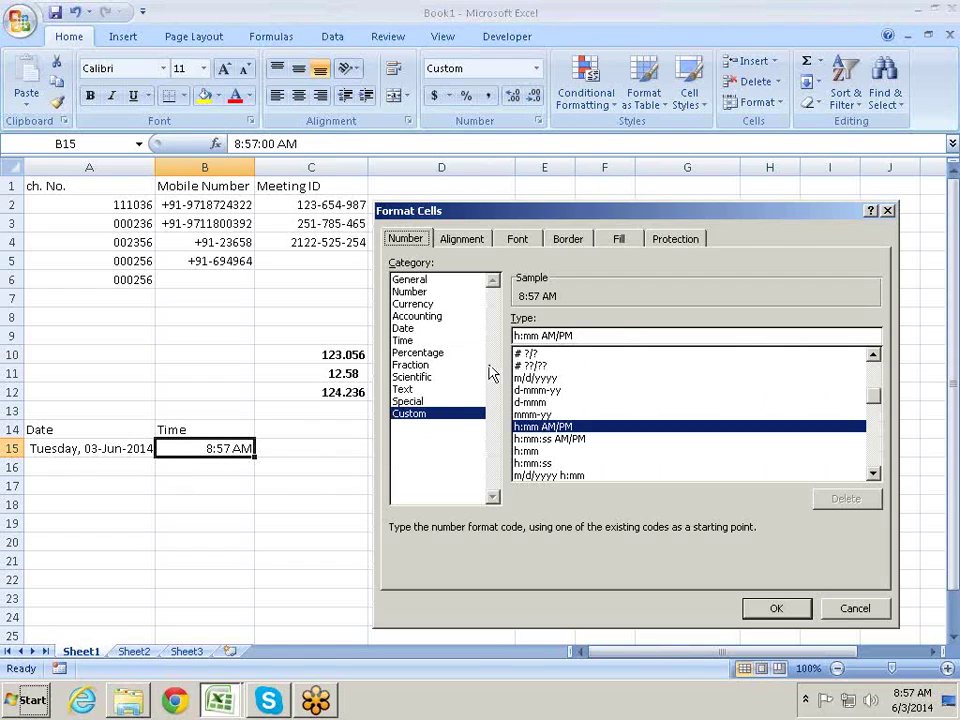
Try an hour-only h code on B15, then clear out the trial codes
left_click_drag(577, 335, 513, 335)
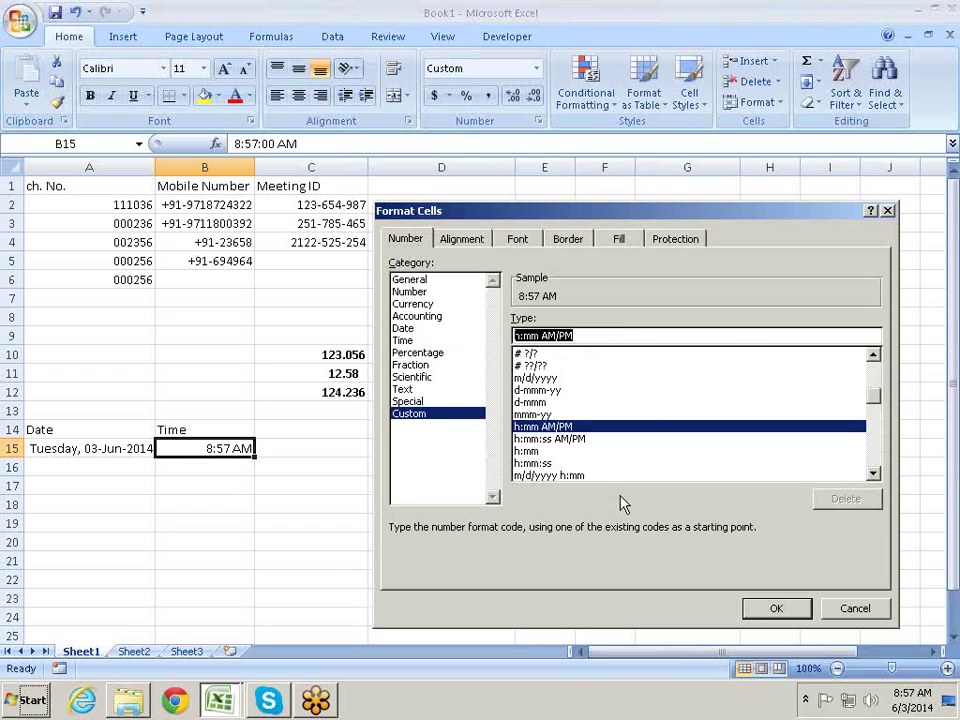
type("h")
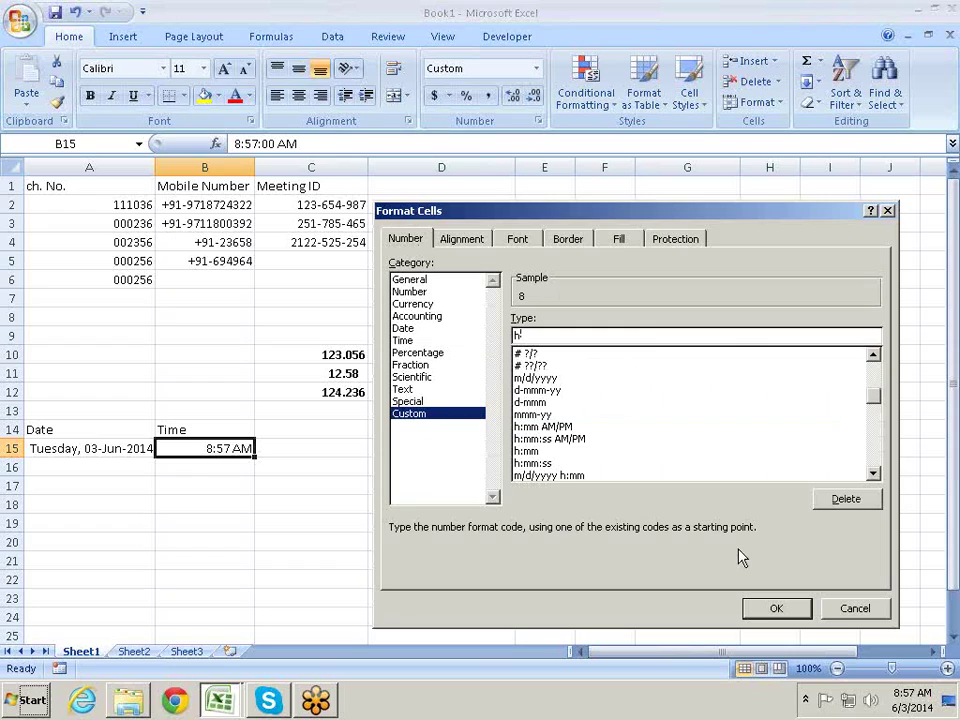
key("Return")
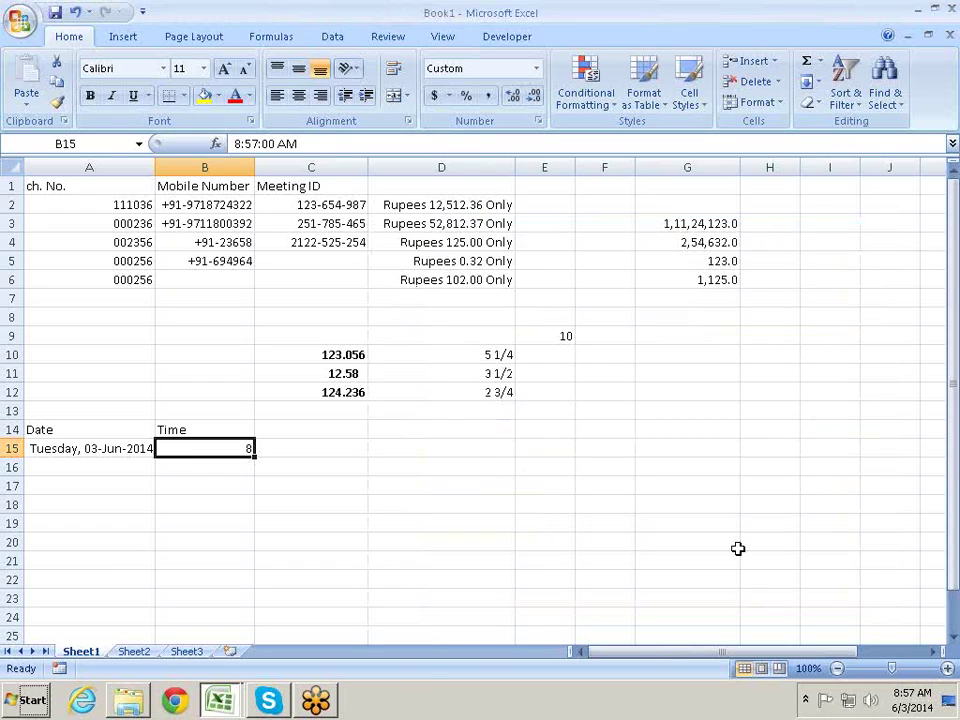
key("ctrl+1")
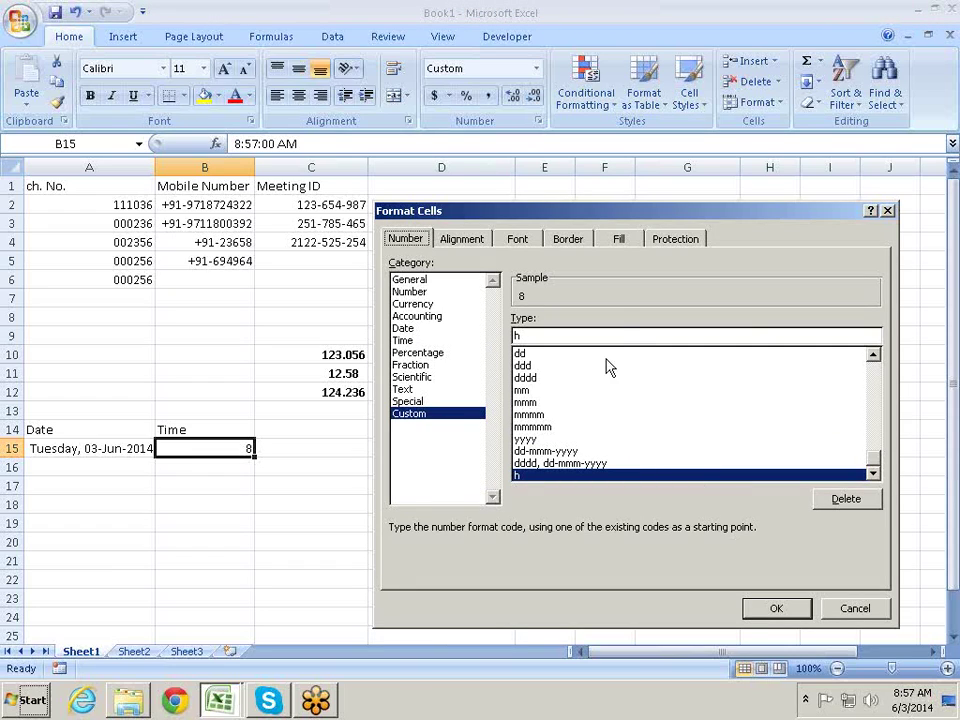
left_click(621, 334)
type("d")
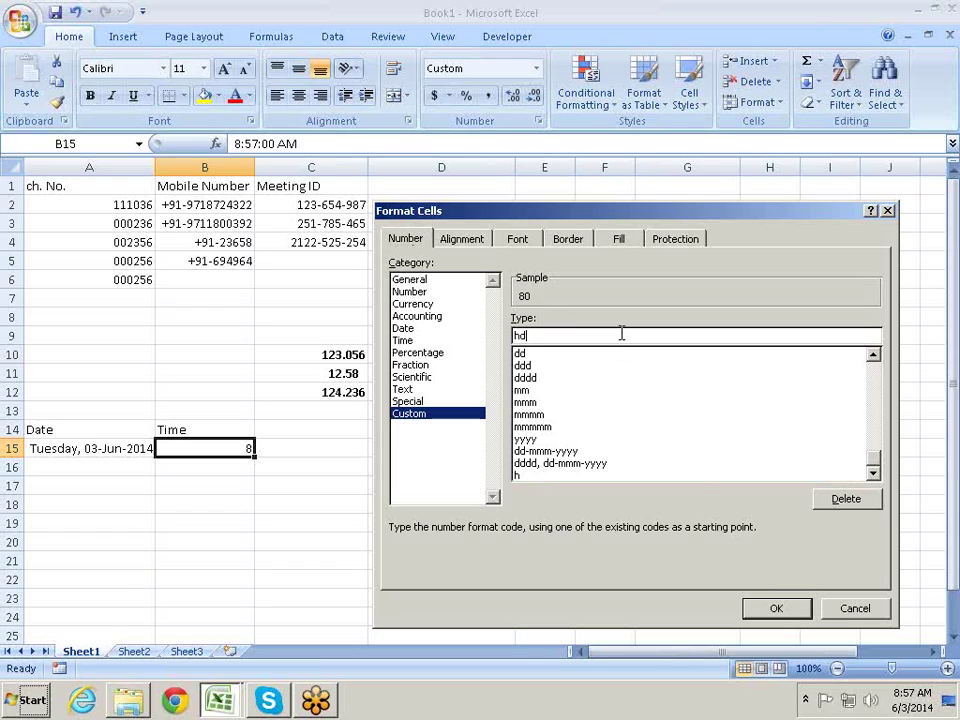
key("BackSpace")
type("h")
key("BackSpace")
key("BackSpace")
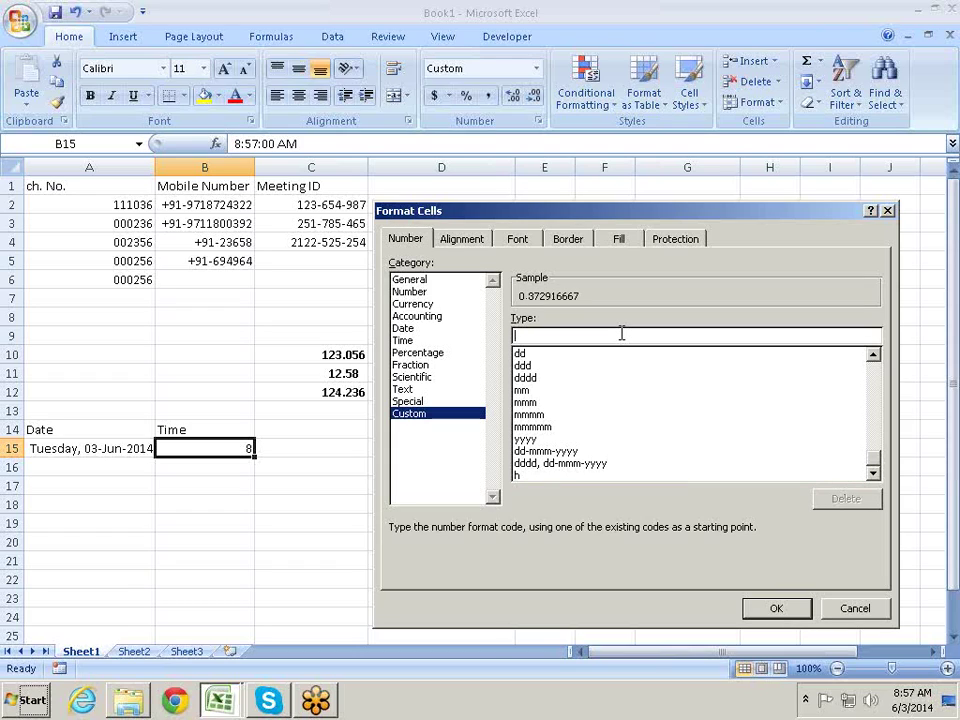
type("m")
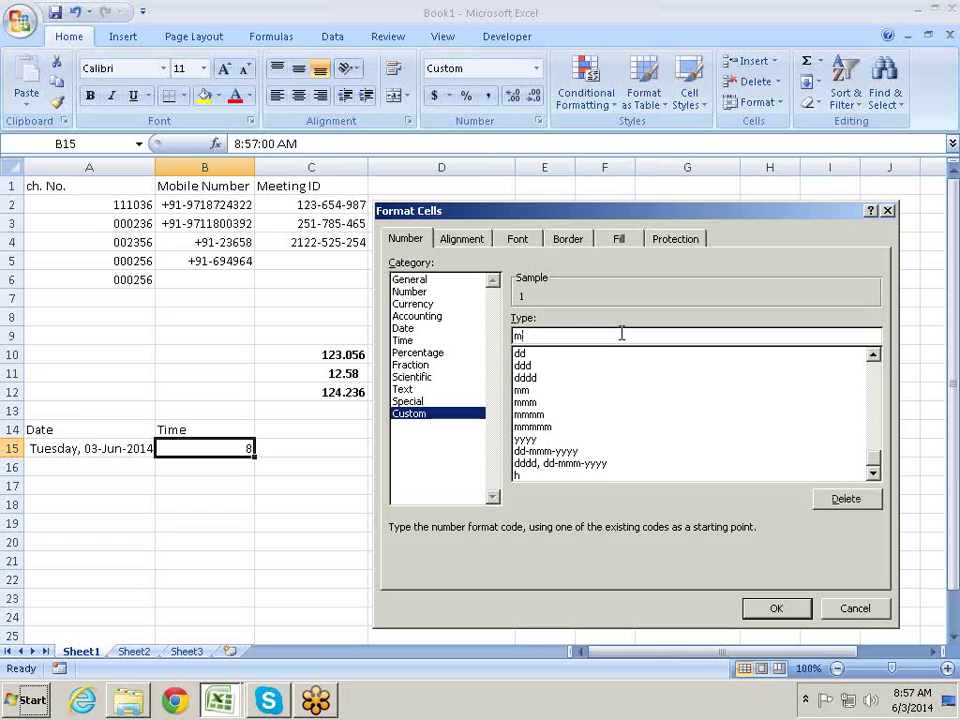
type("mm")
key("BackSpace")
key("BackSpace")
key("BackSpace")
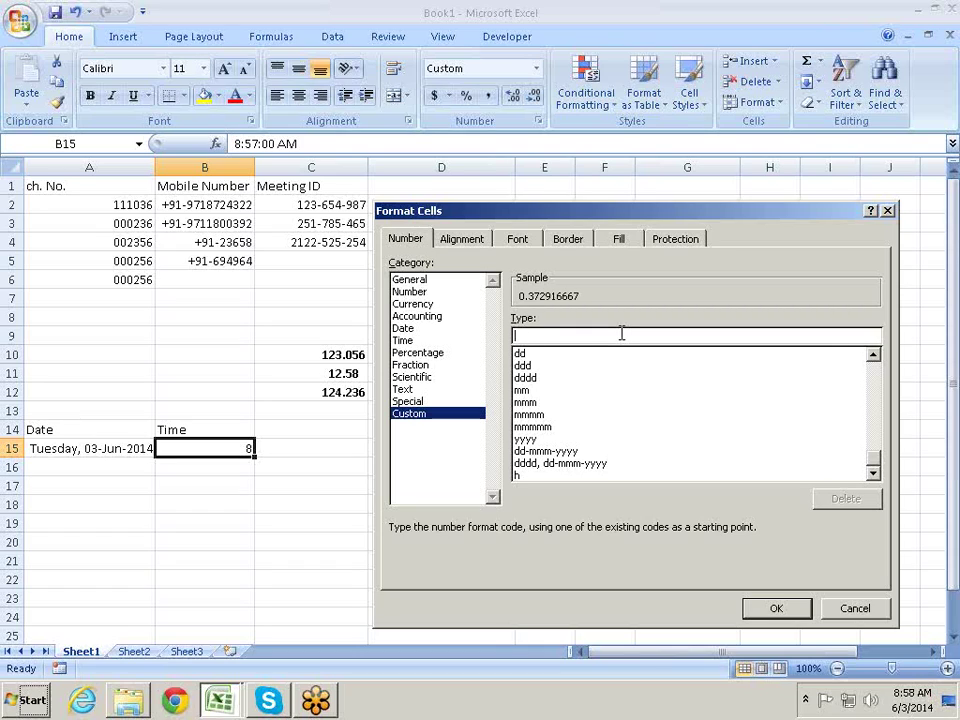
Give B15 the custom time code hh:mm:ss
type("hh")
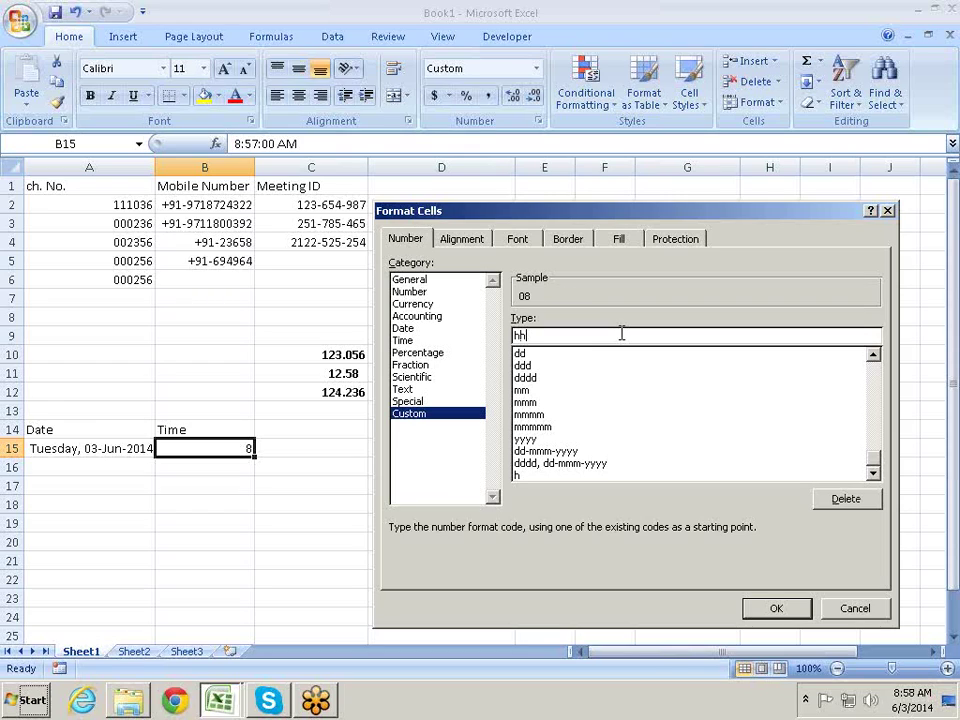
type(":")
type("m")
key("BackSpace")
key("BackSpace")
type(":m")
type("m")
type(":ss")
key("BackSpace")
type("s")
key("Return")
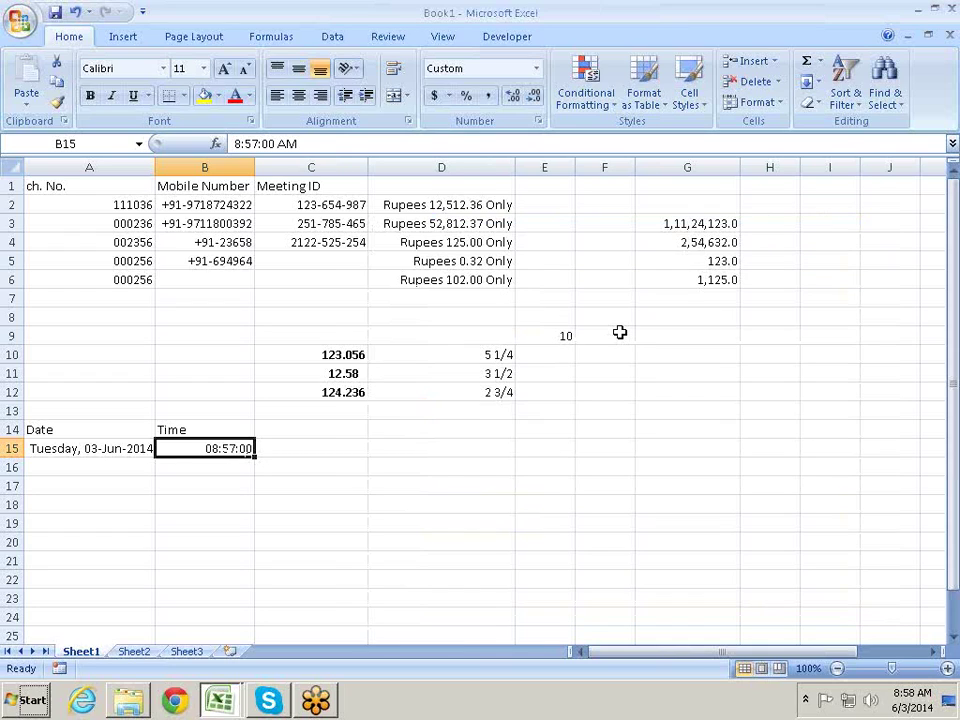
Add AM/PM so B15 reads 08:57:00 AM, then recheck the code unchanged
key("ctrl+1")
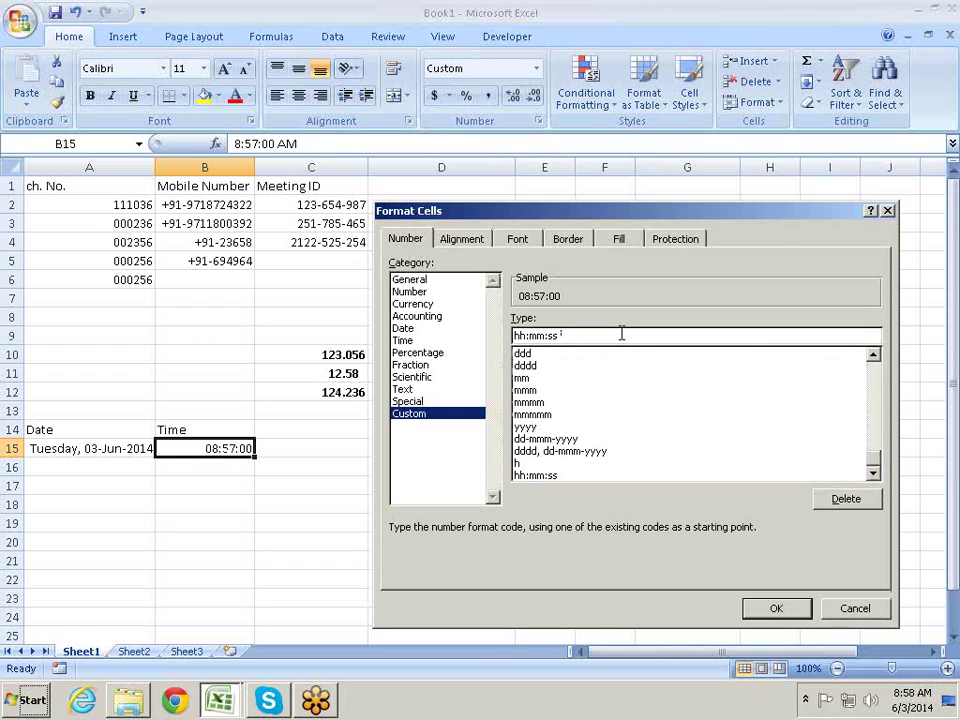
type("am")
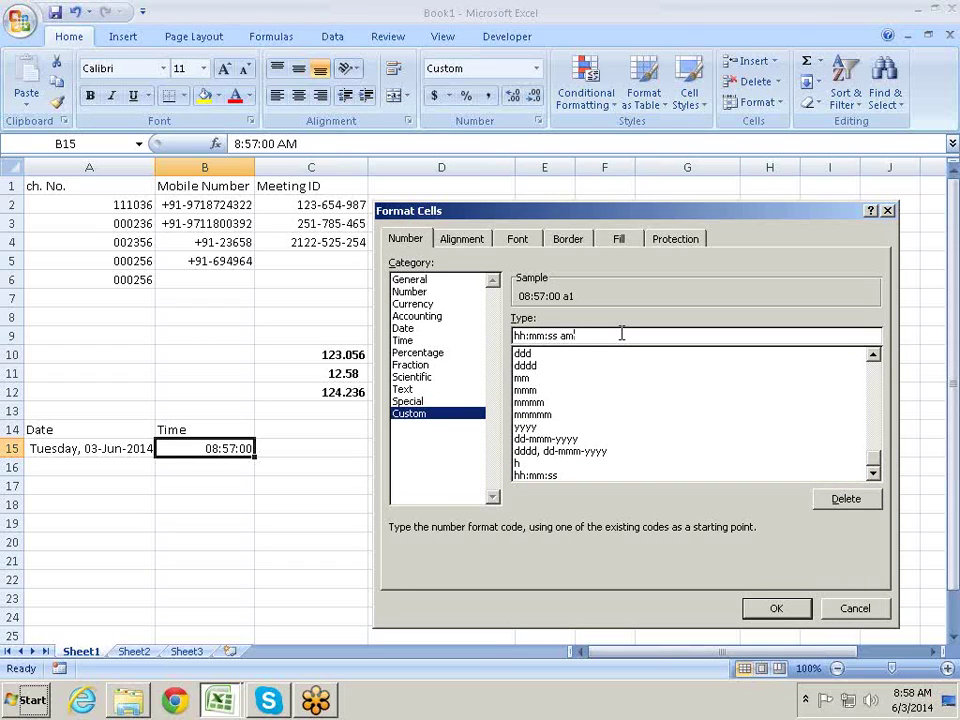
type("/")
type("pm")
left_click(772, 610)
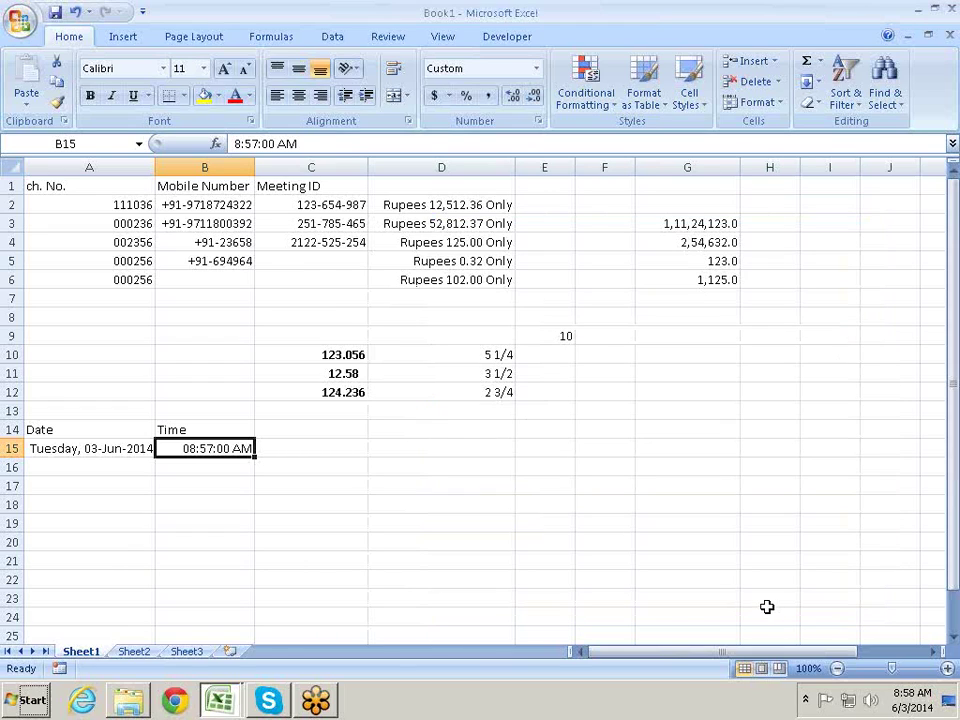
key("ctrl+1")
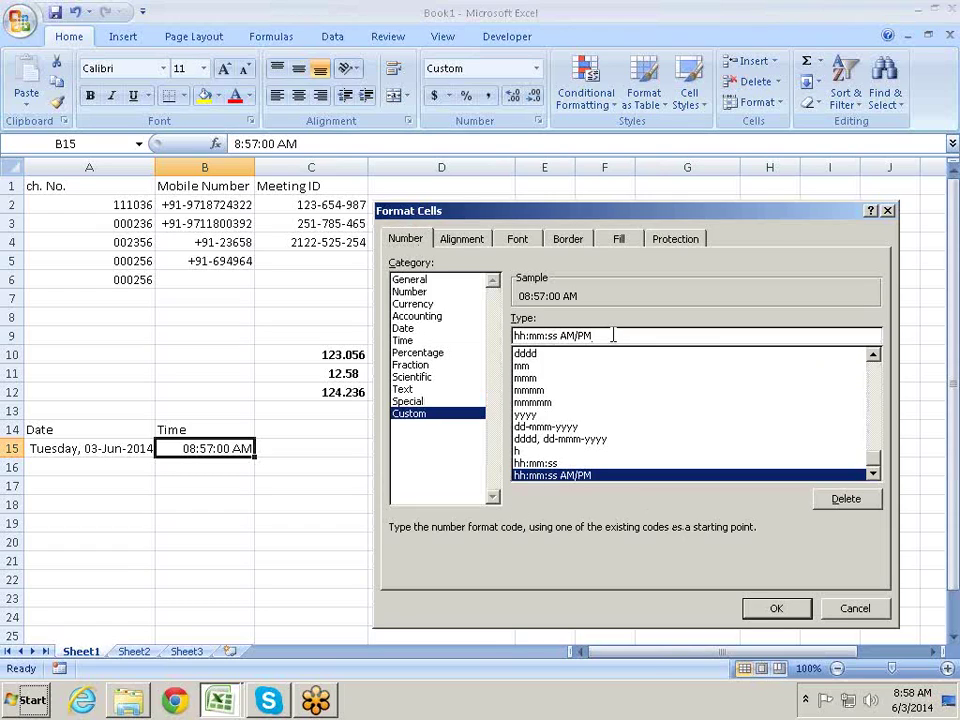
left_click_drag(615, 335, 440, 313)
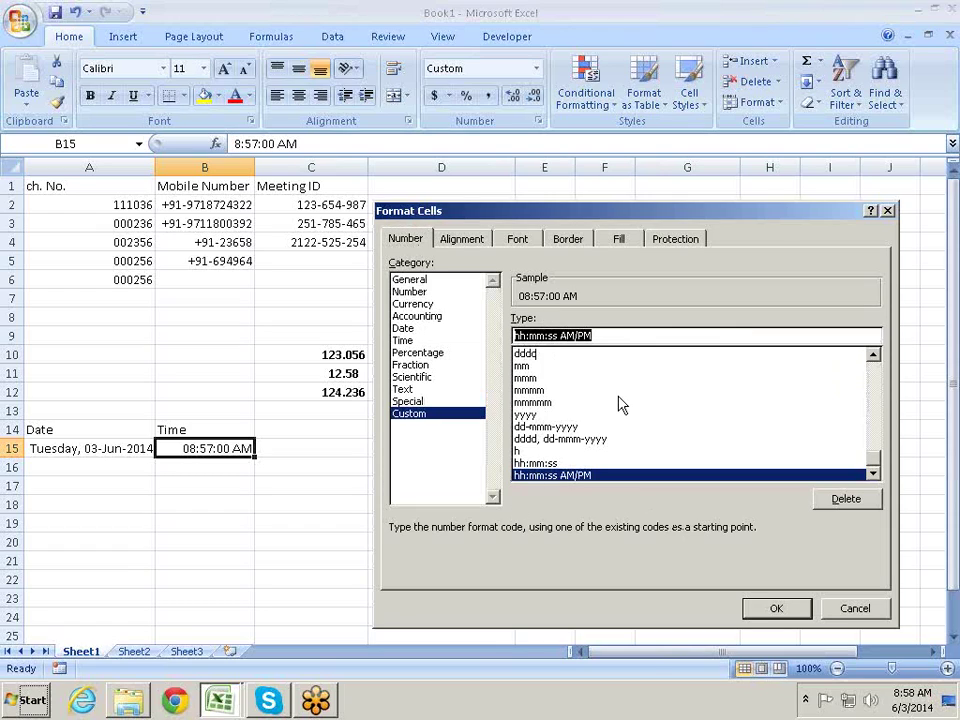
key("Return")
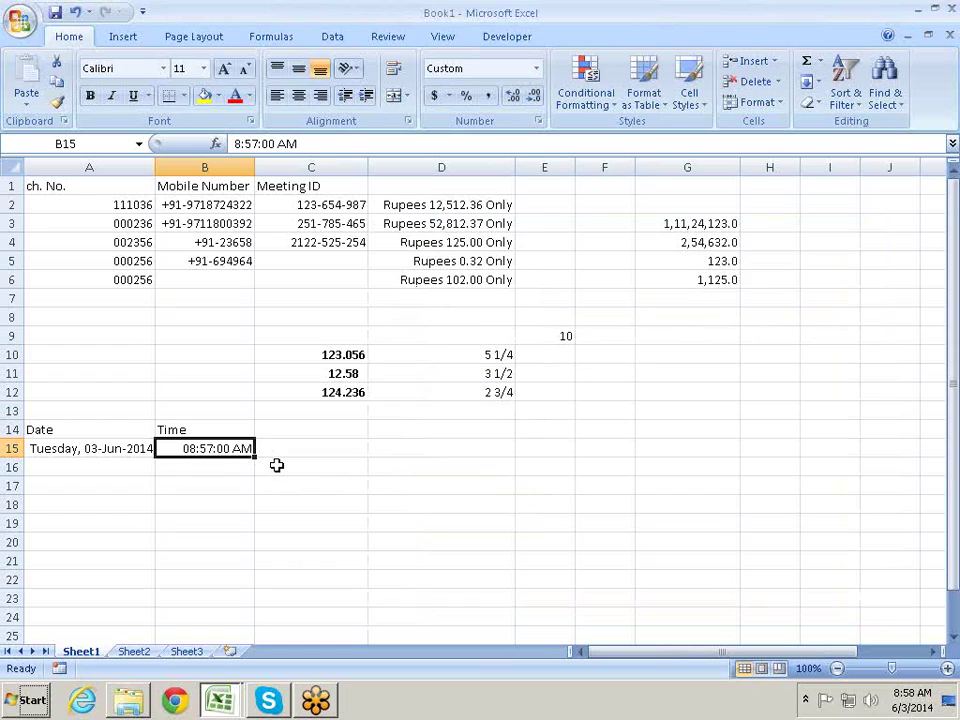
Show B15 as General, change its value to 21.37291667, then reapply the time format
key("F2")
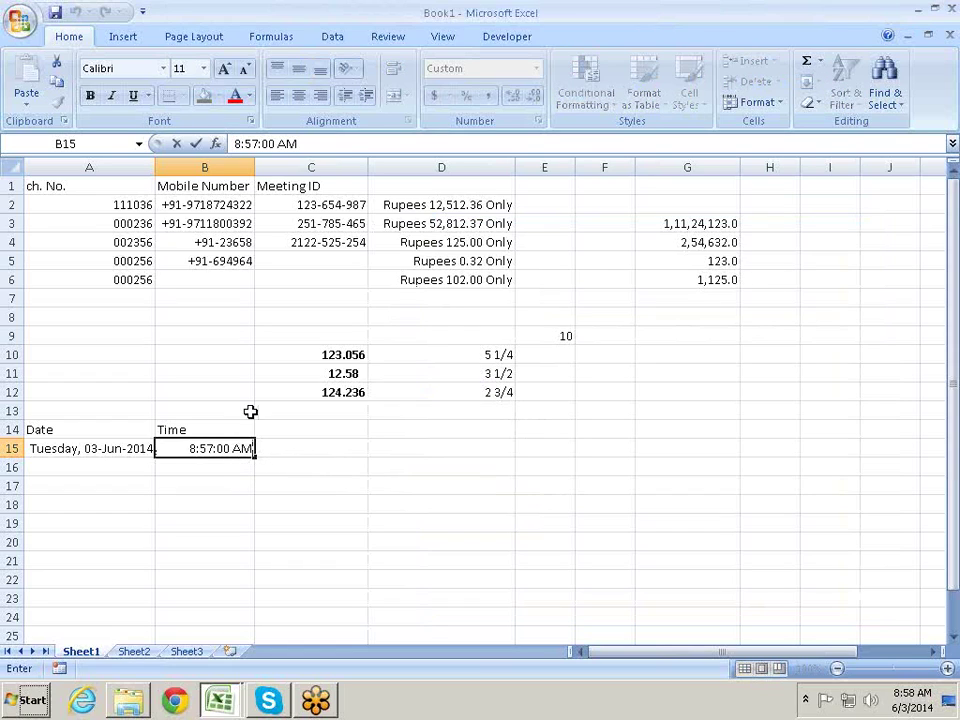
key("Escape")
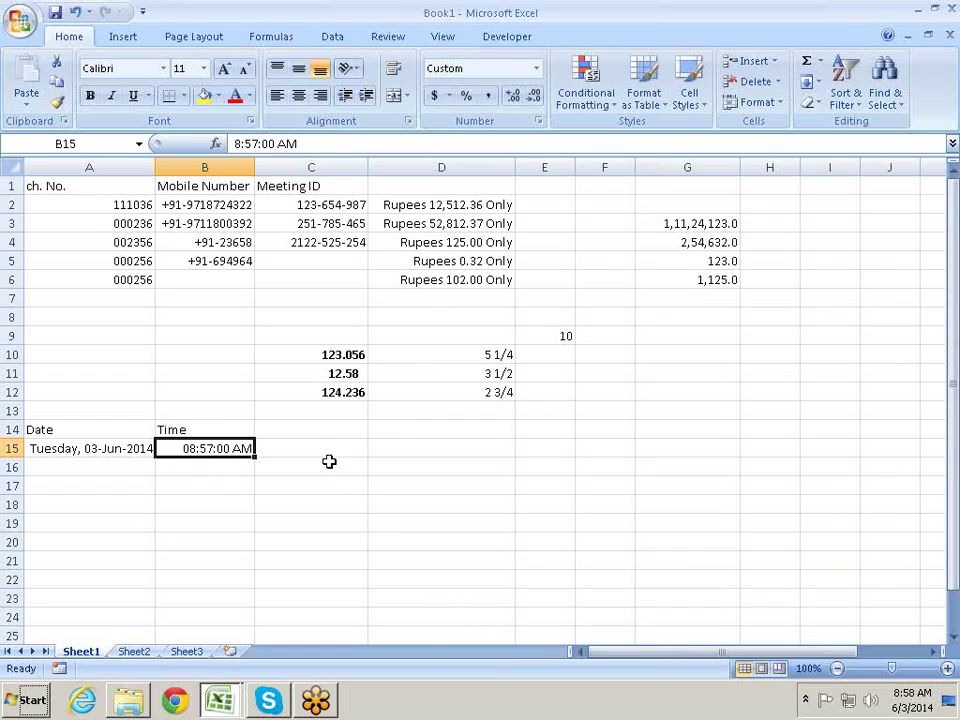
key("ctrl+shift+grave")
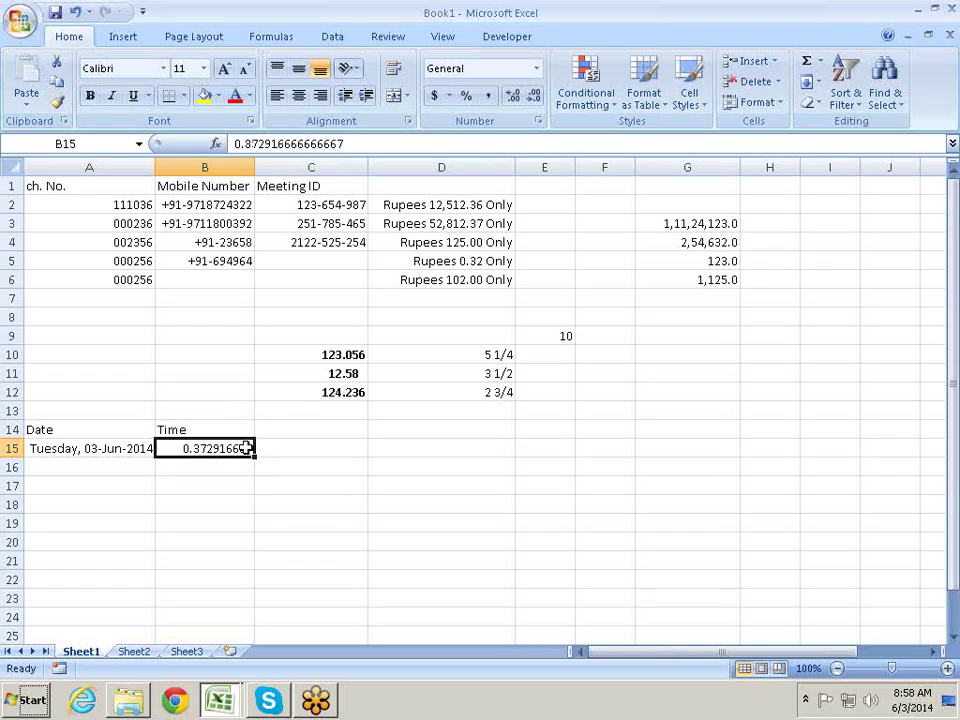
double_click(214, 448)
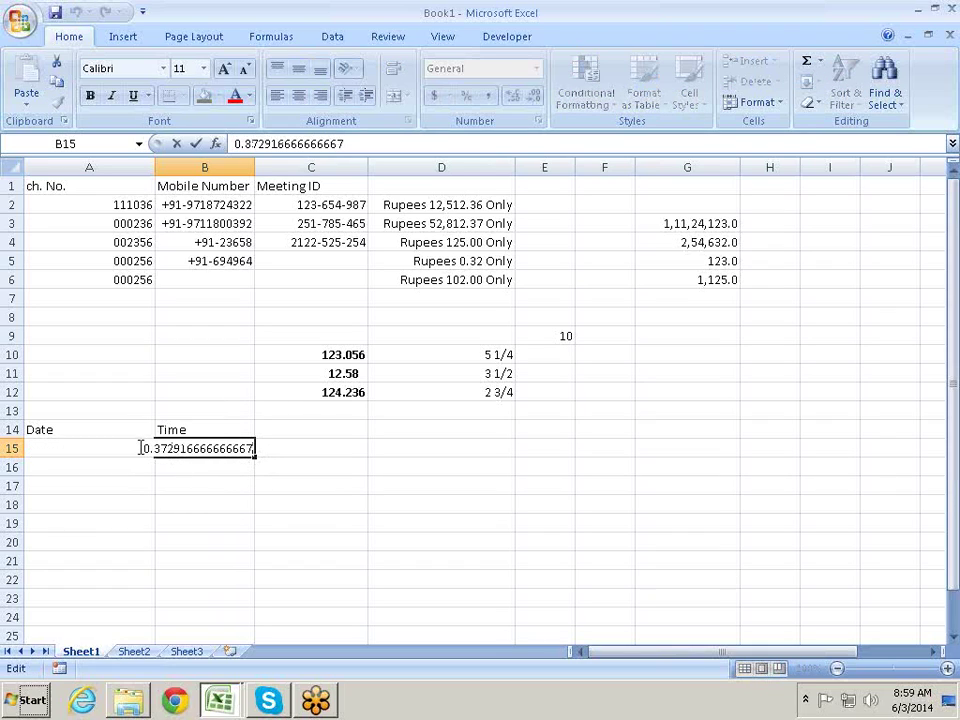
left_click_drag(147, 448, 25, 448)
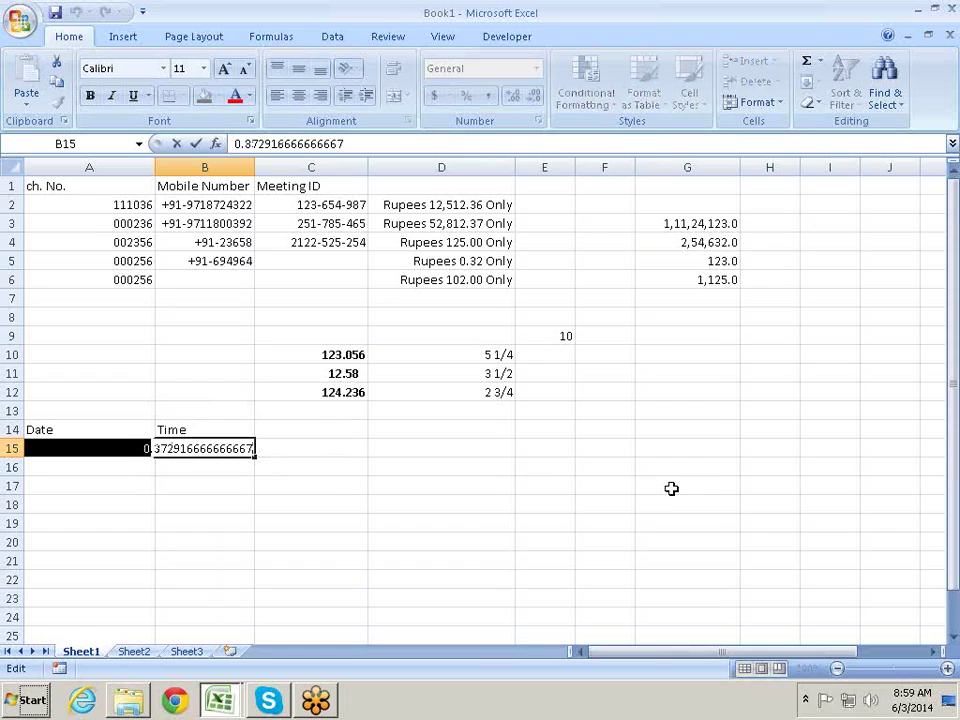
type("21")
key("Return")
key("Up")
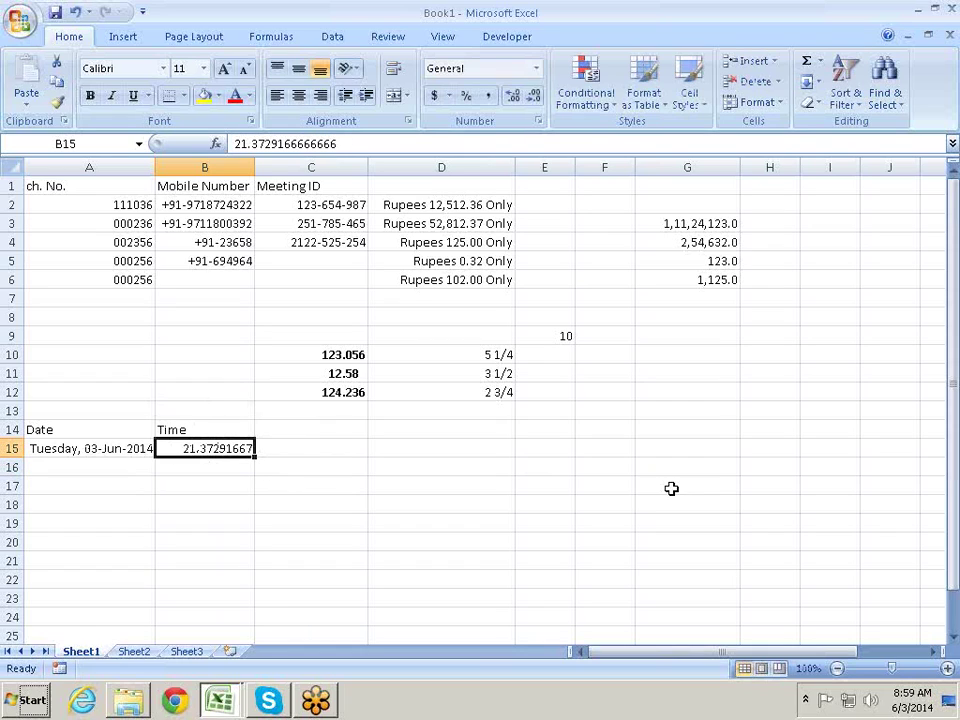
key("ctrl+shift+2")
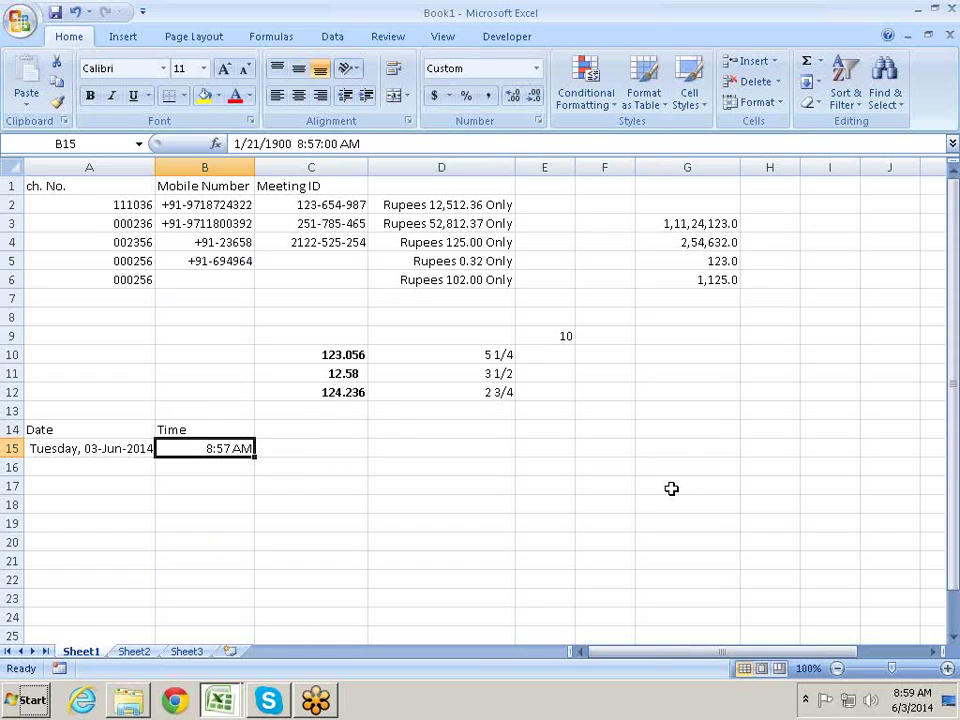
Change B15's code from h:mm AM/PM to [h]:mm, showing 512:57
key("ctrl+1")
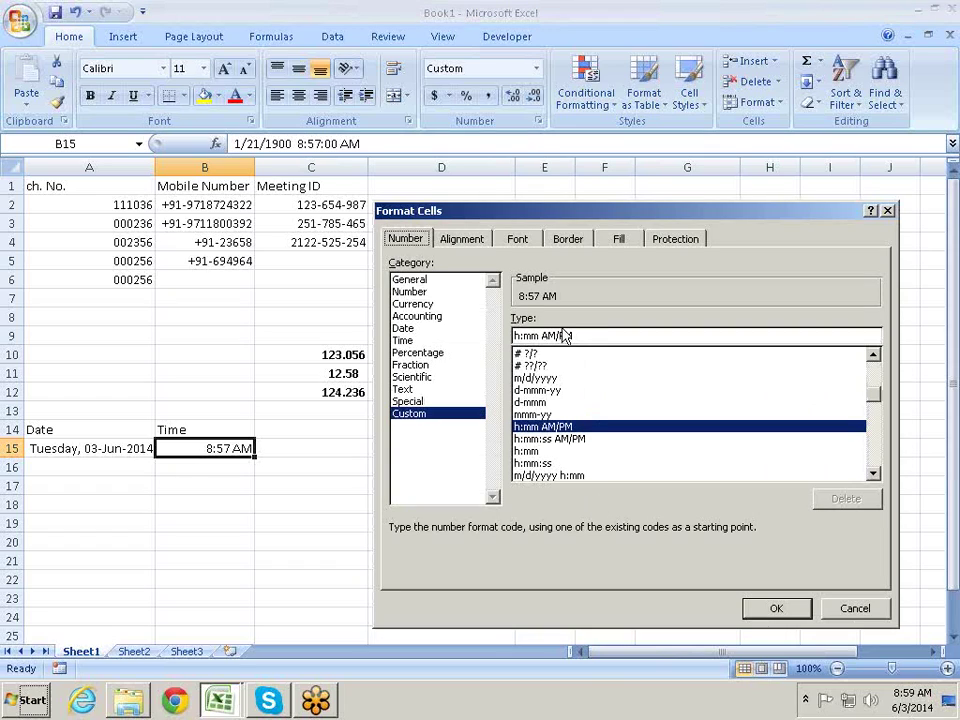
left_click_drag(578, 335, 508, 338)
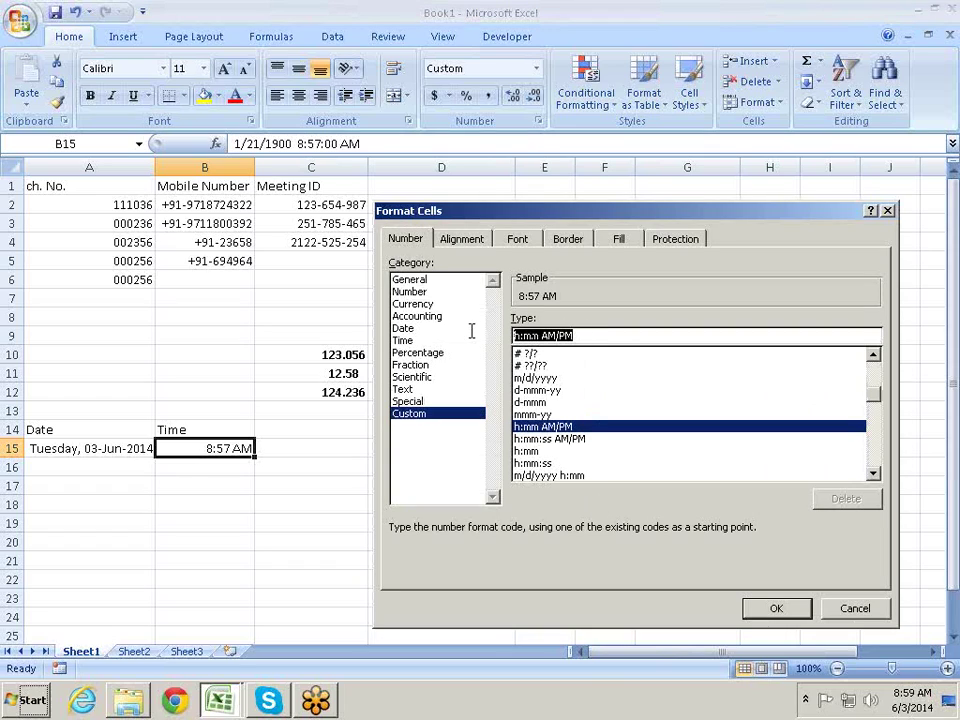
left_click(526, 336)
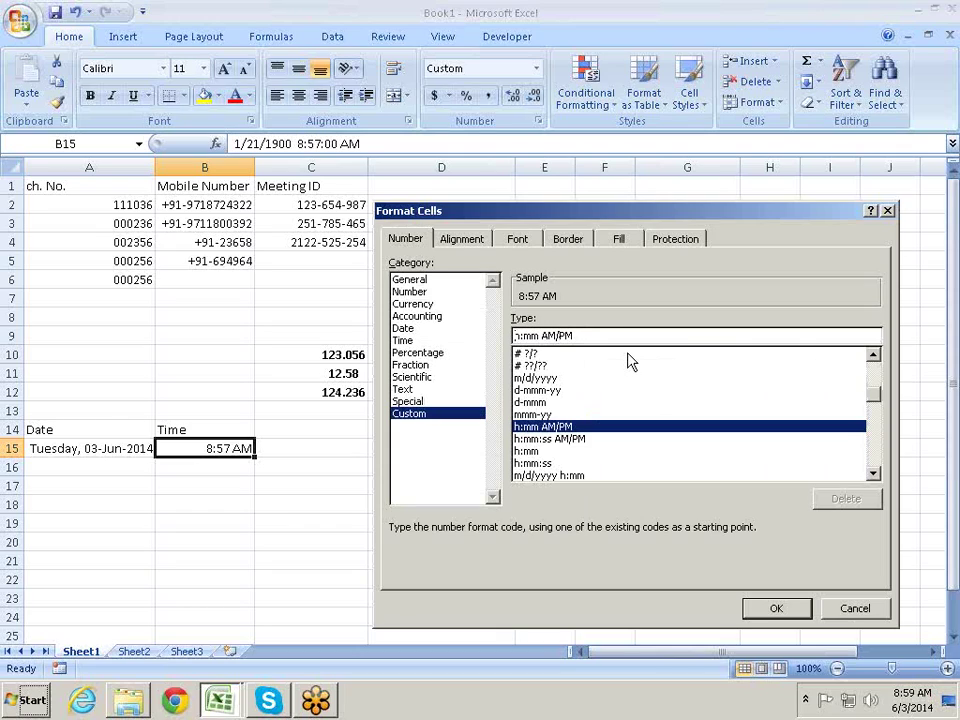
type("[")
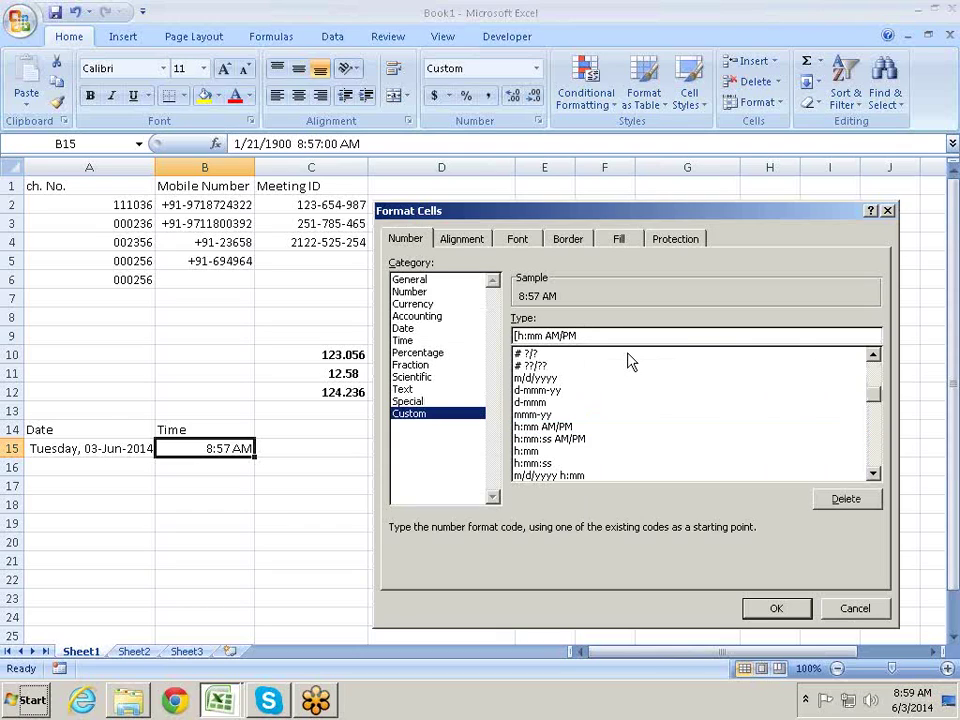
key("Right")
type("]")
key("Right")
key("Right")
key("Right")
key("Delete")
key("Delete")
key("Delete")
key("Delete")
key("Delete")
key("Delete")
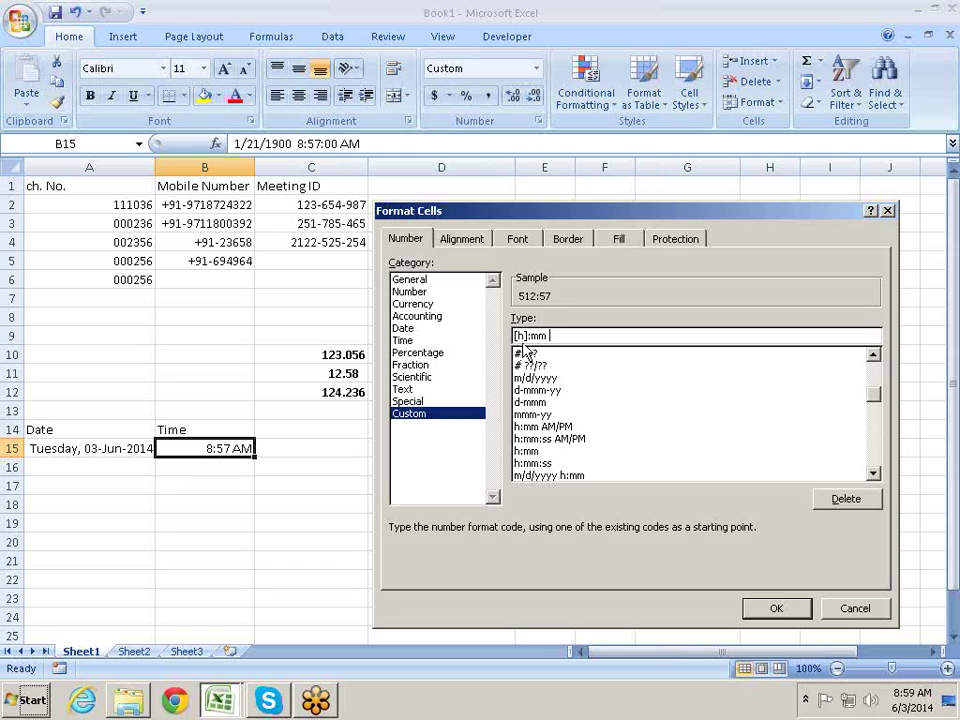
left_click(762, 608)
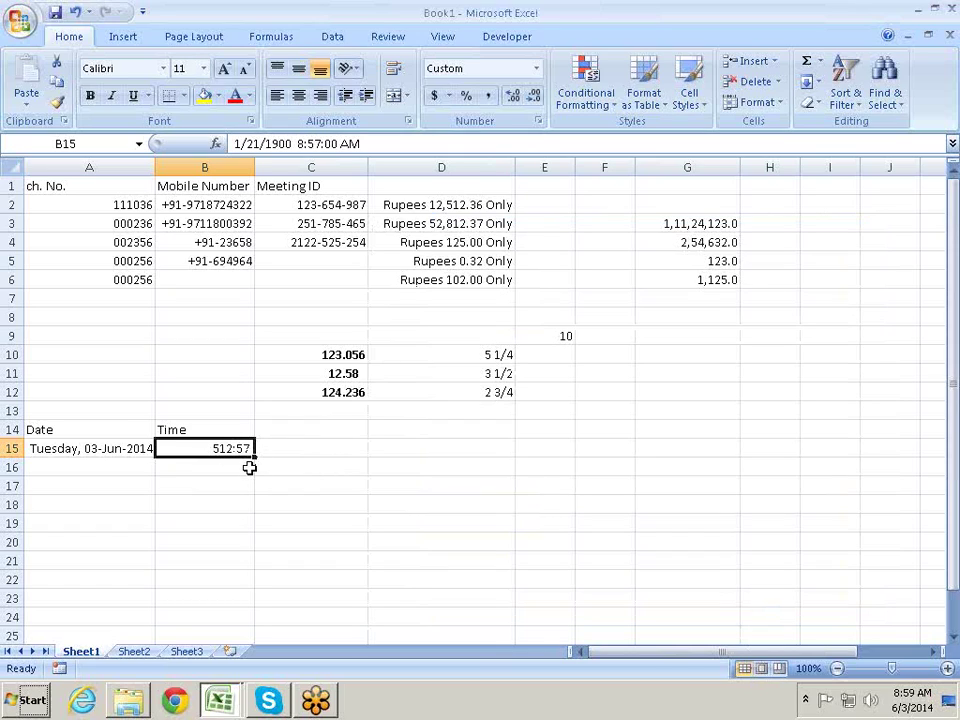
Show B15 as total minutes, 30777, with the [mm] code
key("ctrl+1")
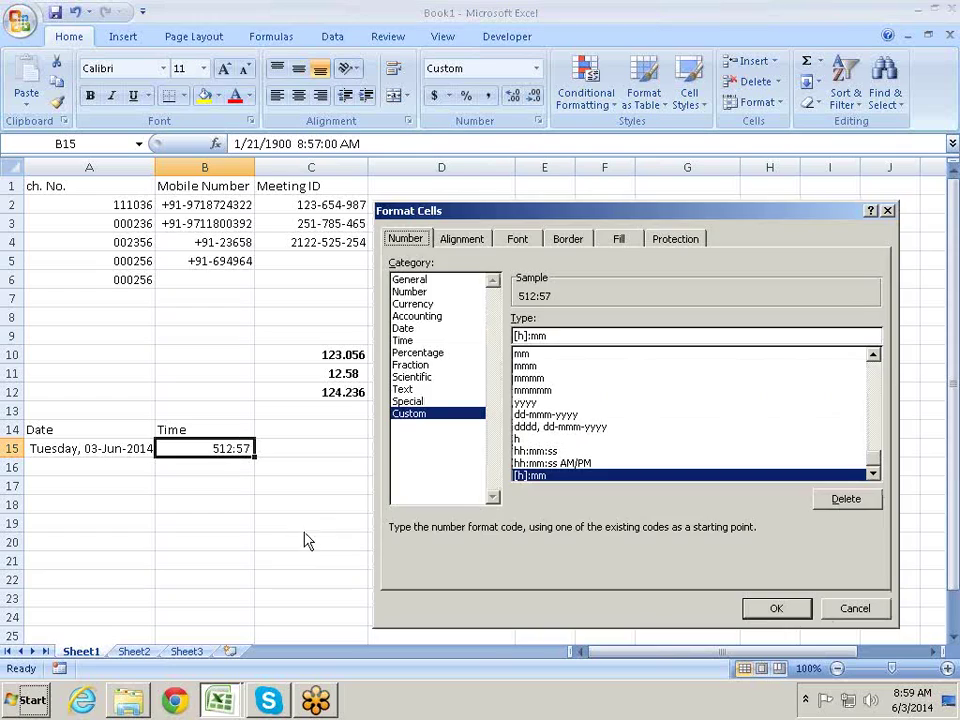
double_click(519, 336)
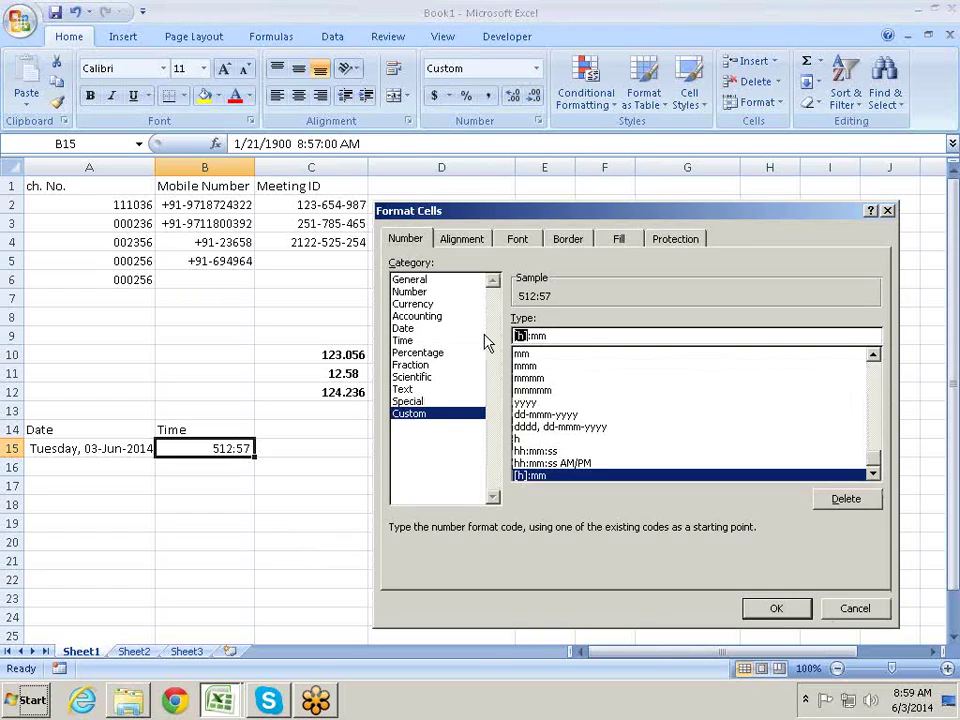
key("BackSpace")
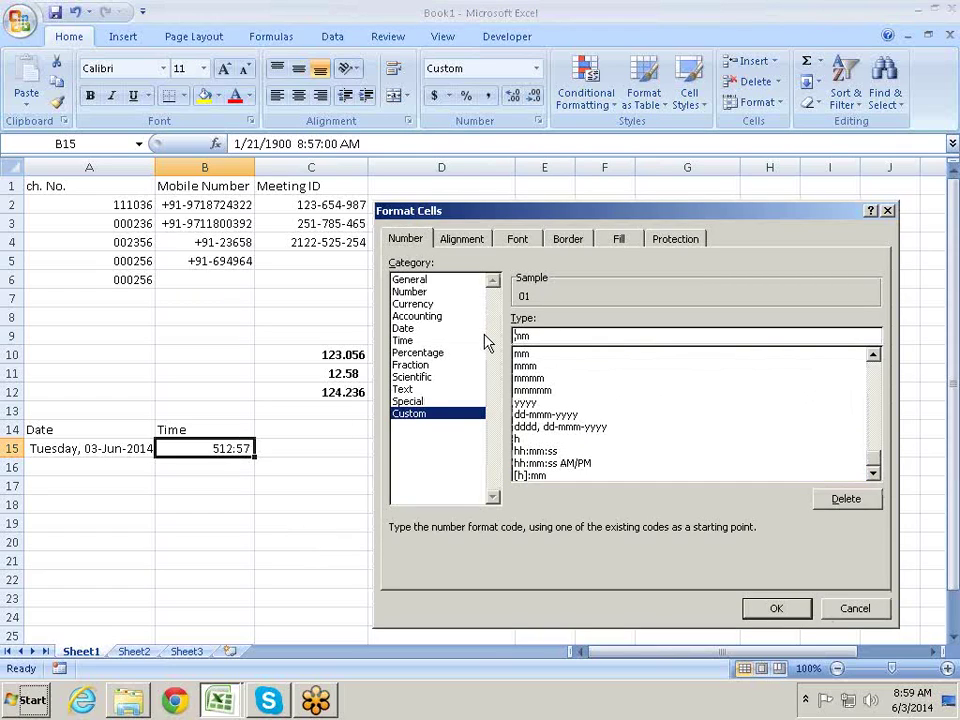
type("[mm")
type("]")
key("Return")
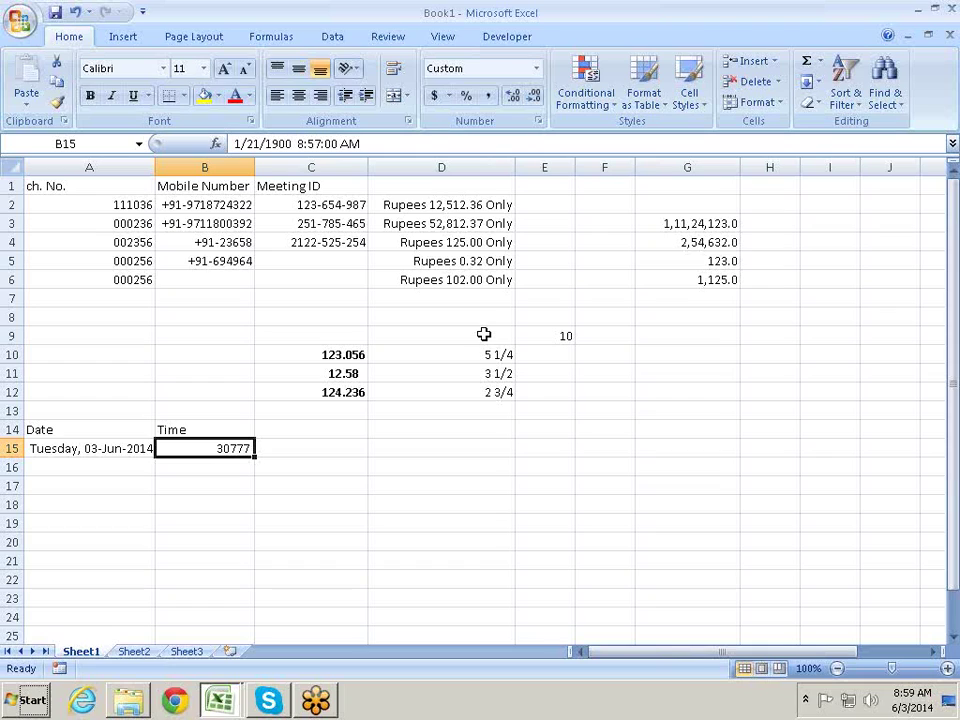
Switch B15 to [ss] so it shows 1846620 seconds
key("ctrl+1")
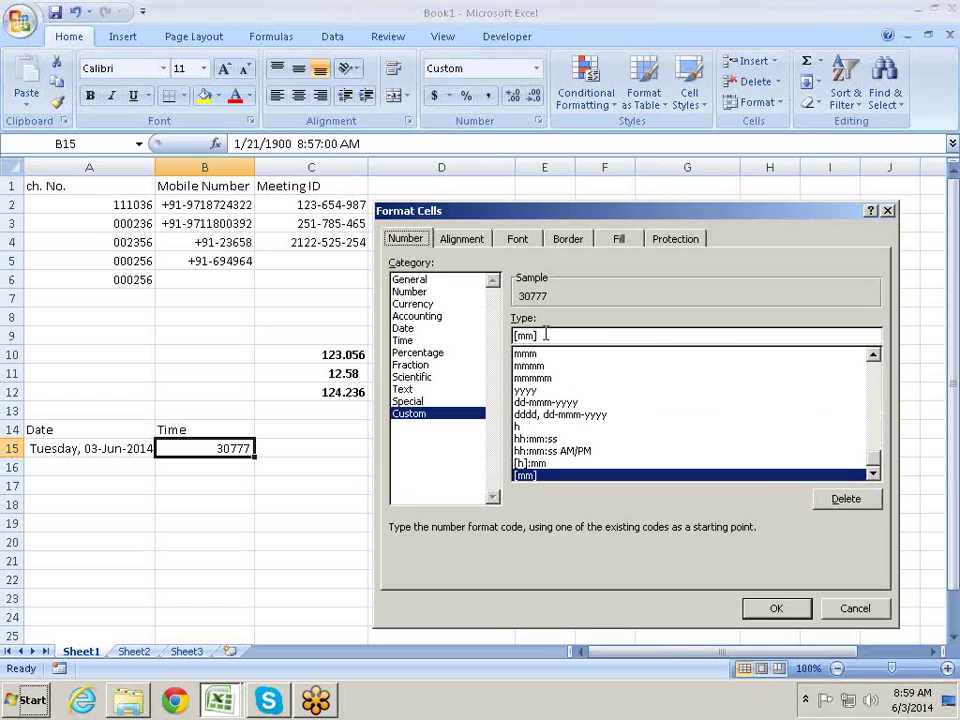
key("BackSpace")
key("BackSpace")
type("s")
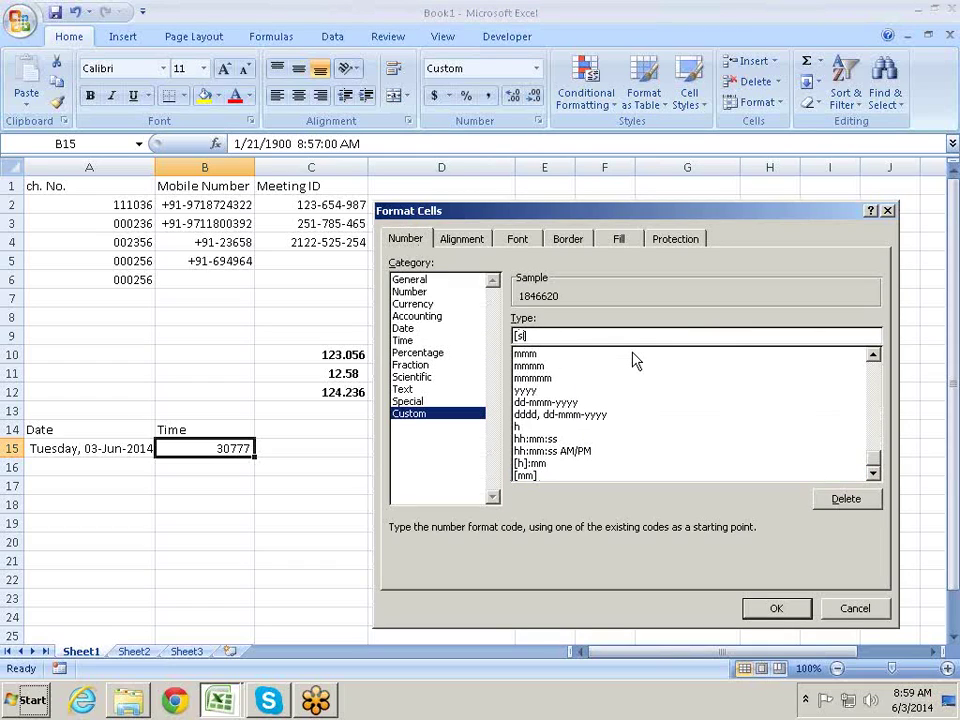
type("s")
key("Return")
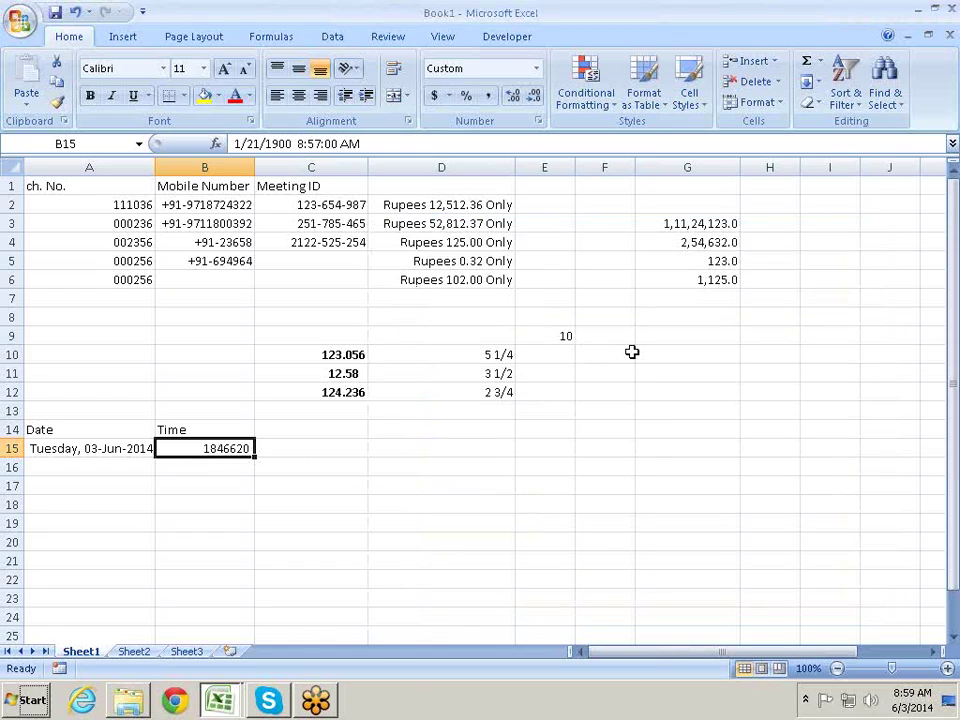
key("ctrl+1")
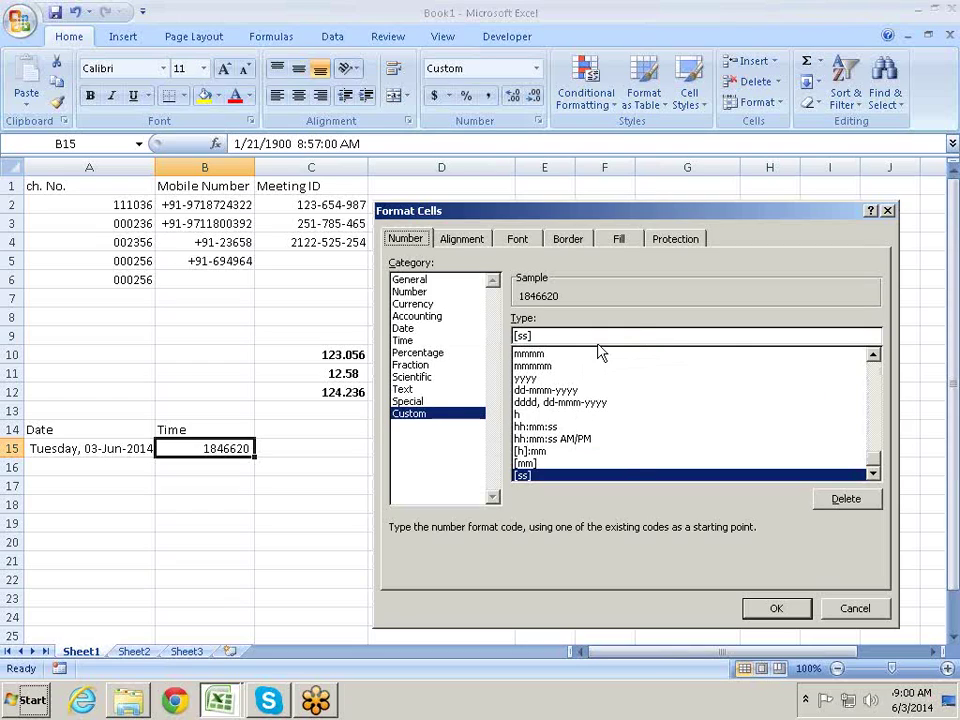
key("Return")
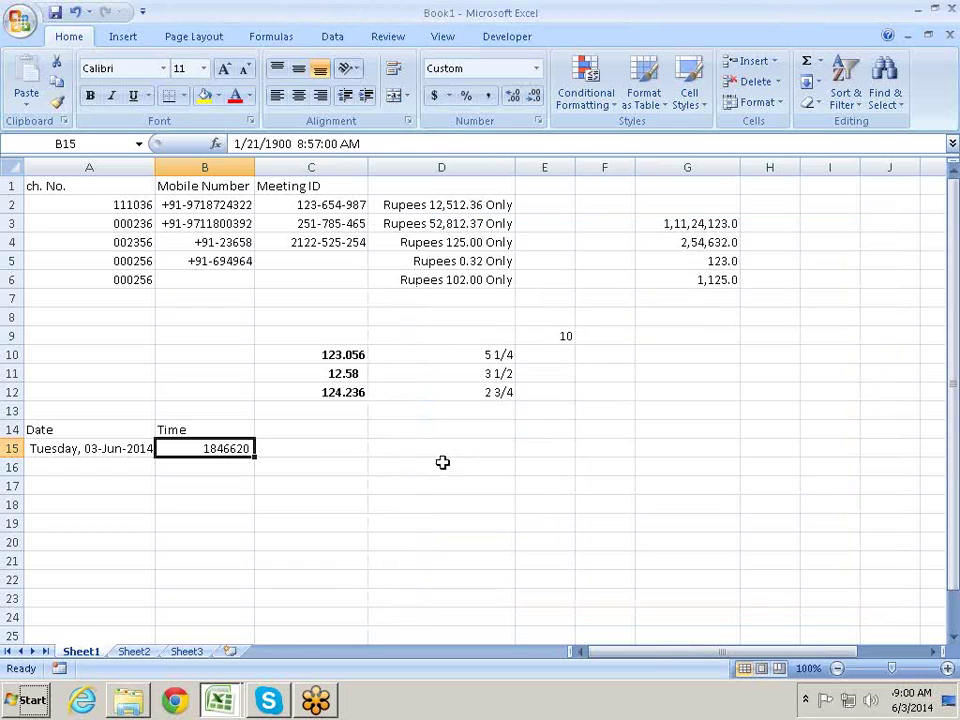
left_click(303, 446)
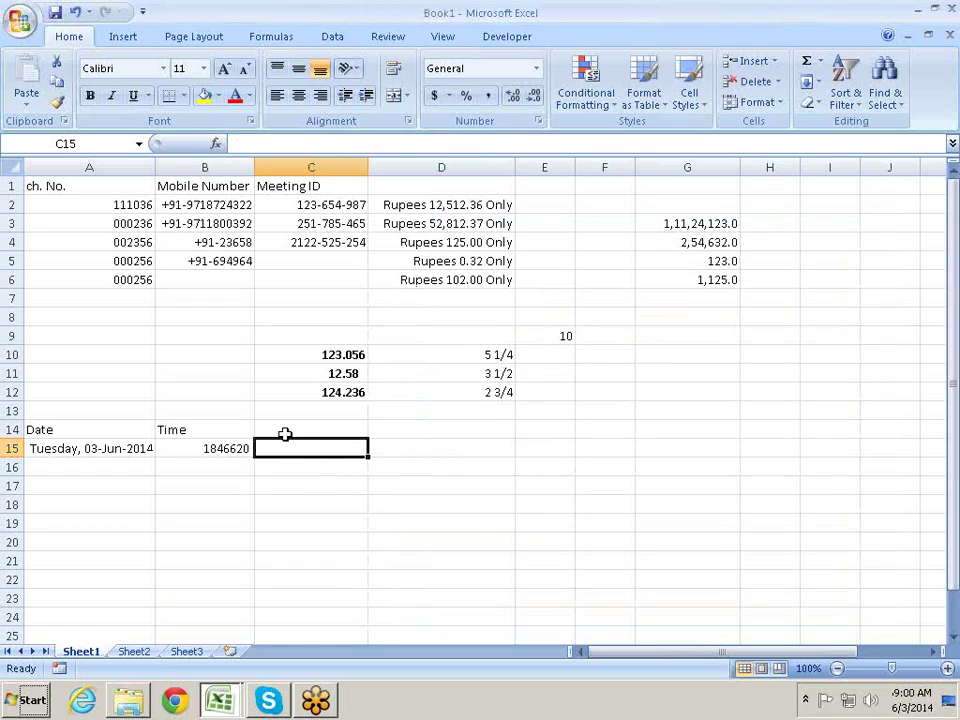
left_click(240, 446)
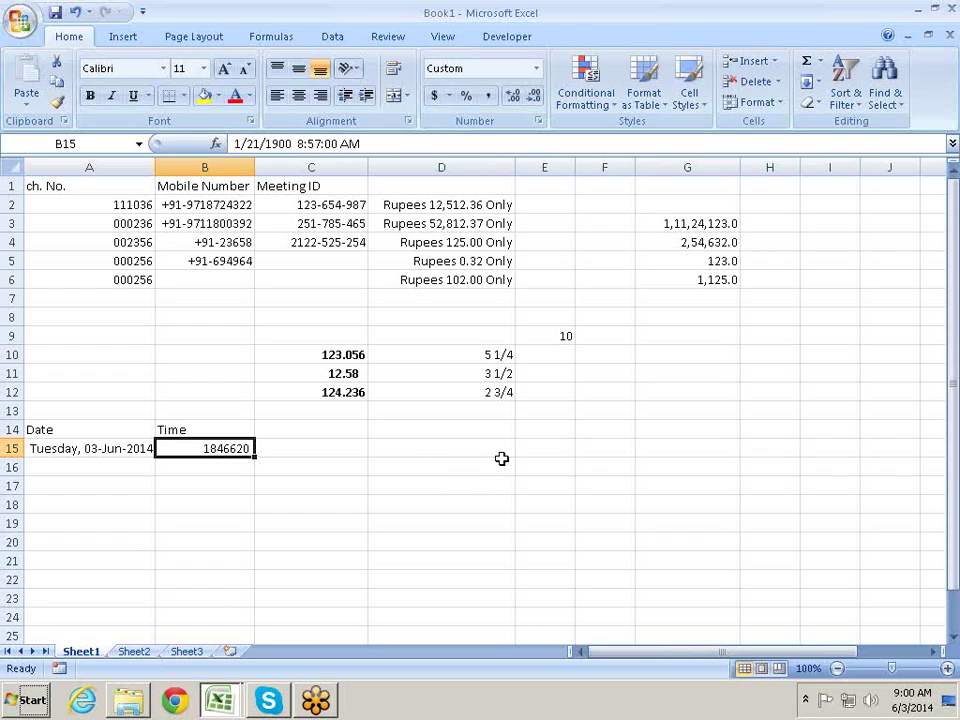
key("alt+Tab")
key("alt+Tab")
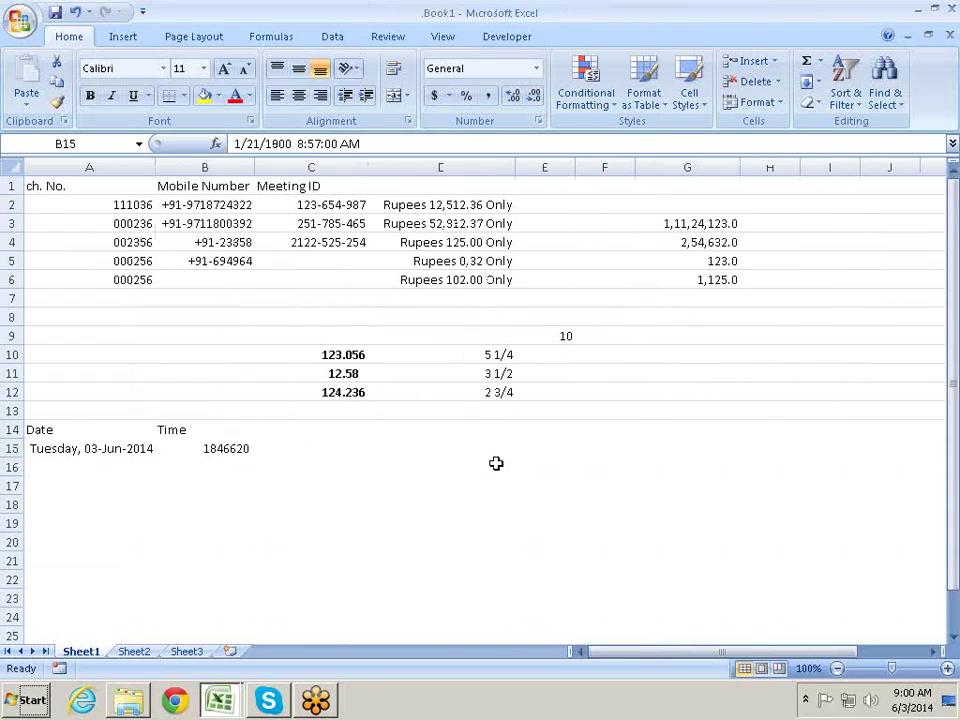
key("alt+Tab")
key("alt+Tab")
left_click(268, 700)
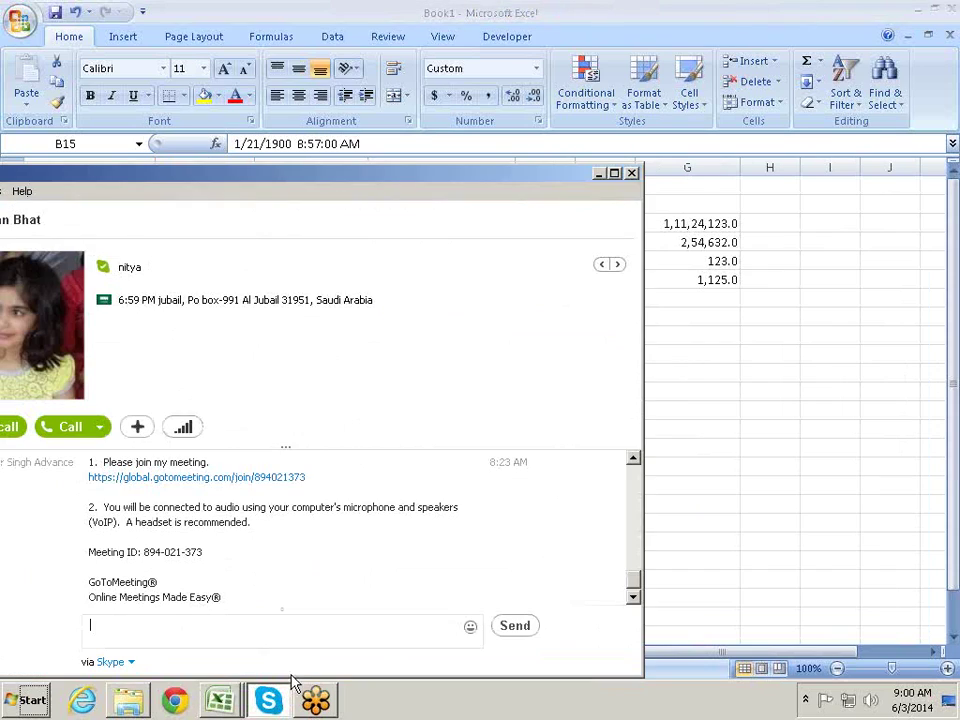
left_click(174, 700)
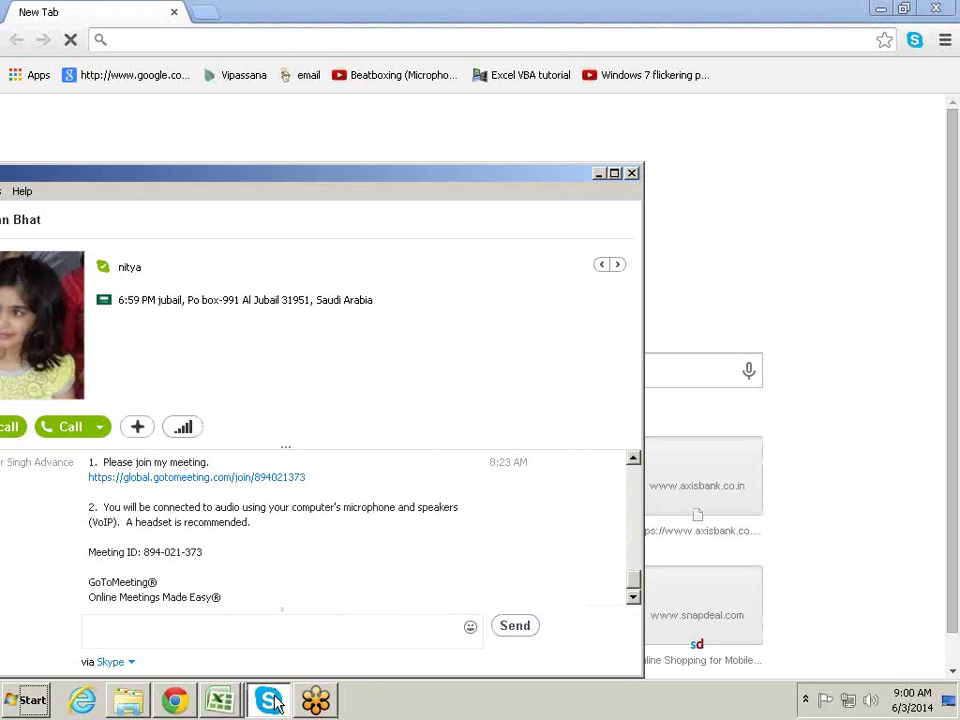
left_click(226, 702)
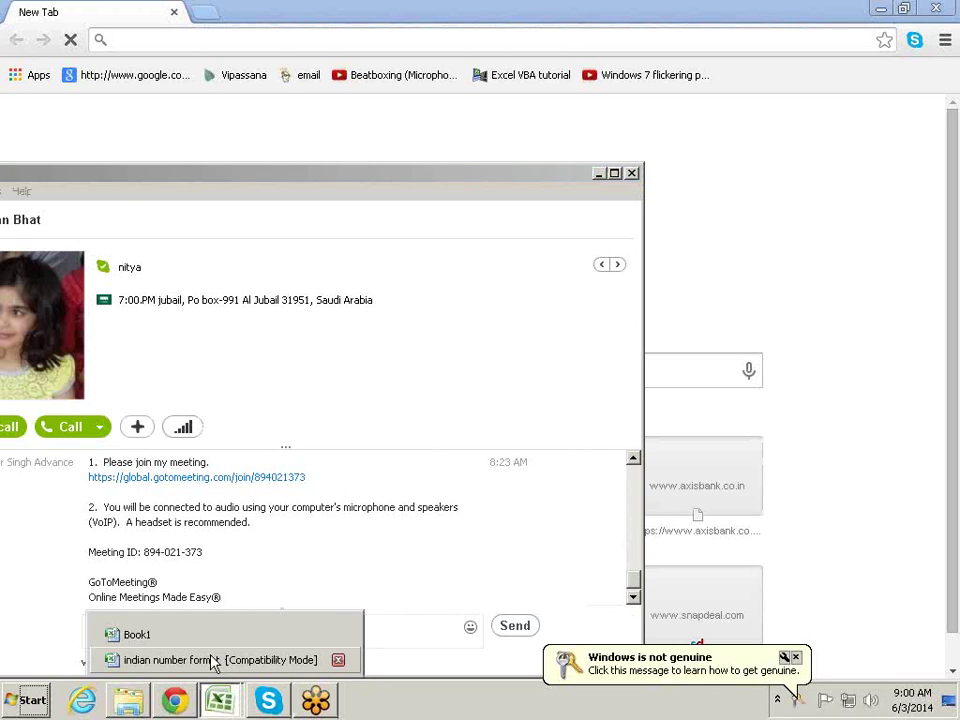
left_click(611, 436)
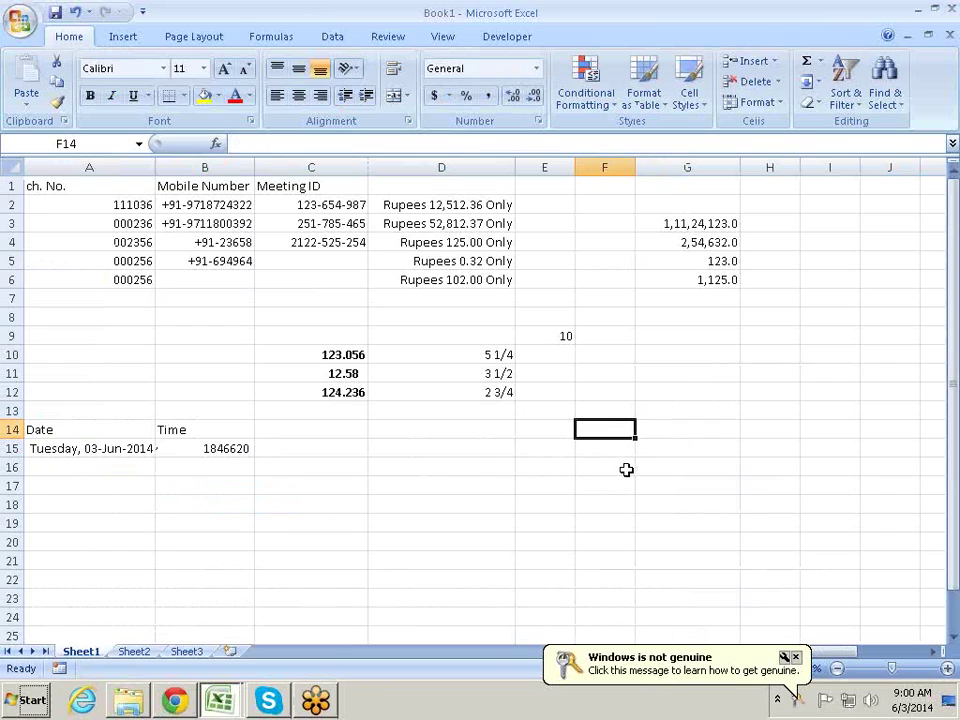
Dismiss Format Cells without changes and settle the selection on cell C15
key("ctrl+1")
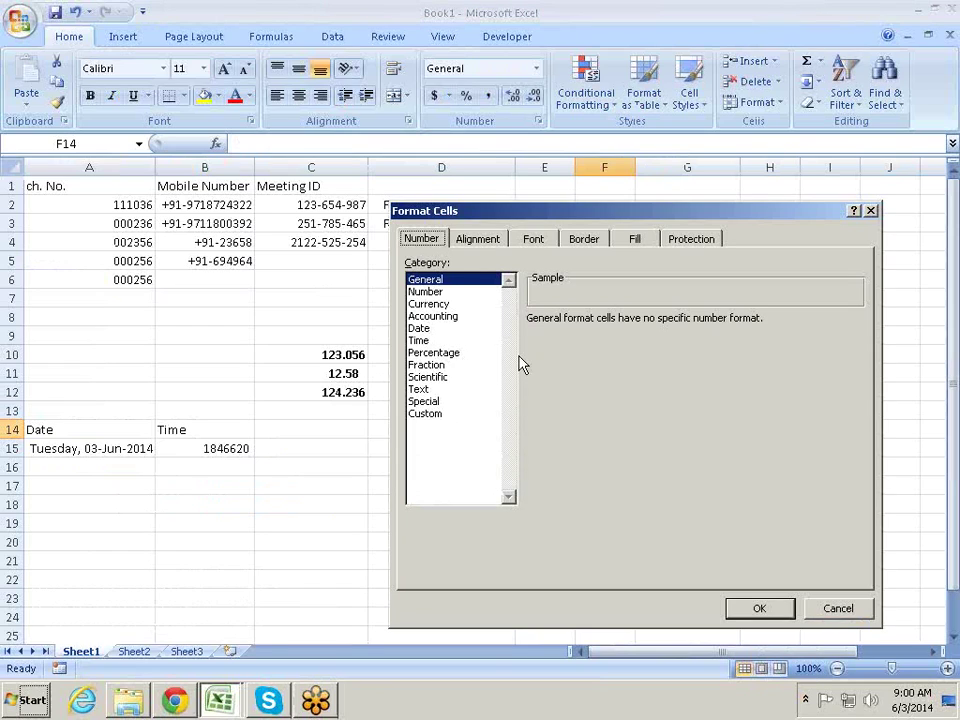
key("Escape")
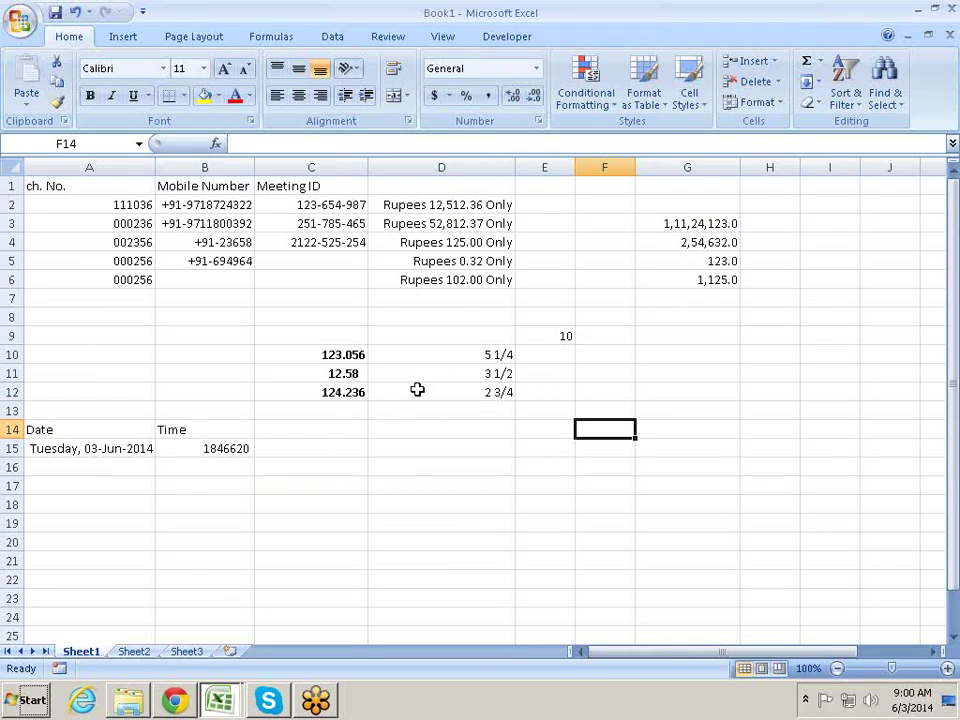
left_click(330, 446)
left_click(352, 428)
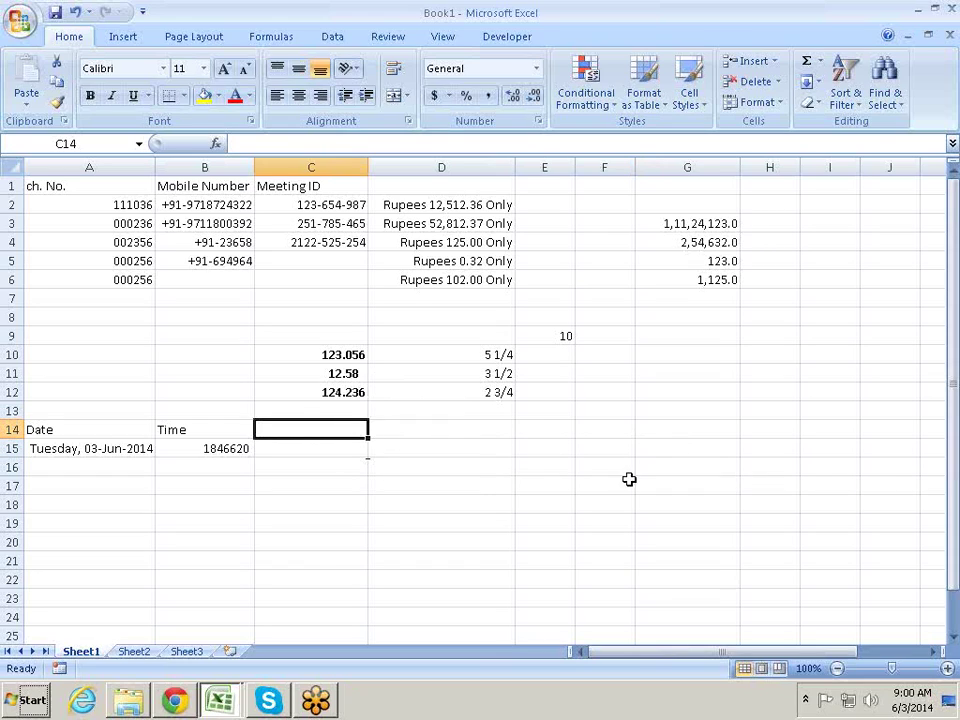
left_click(395, 256)
left_click(385, 446)
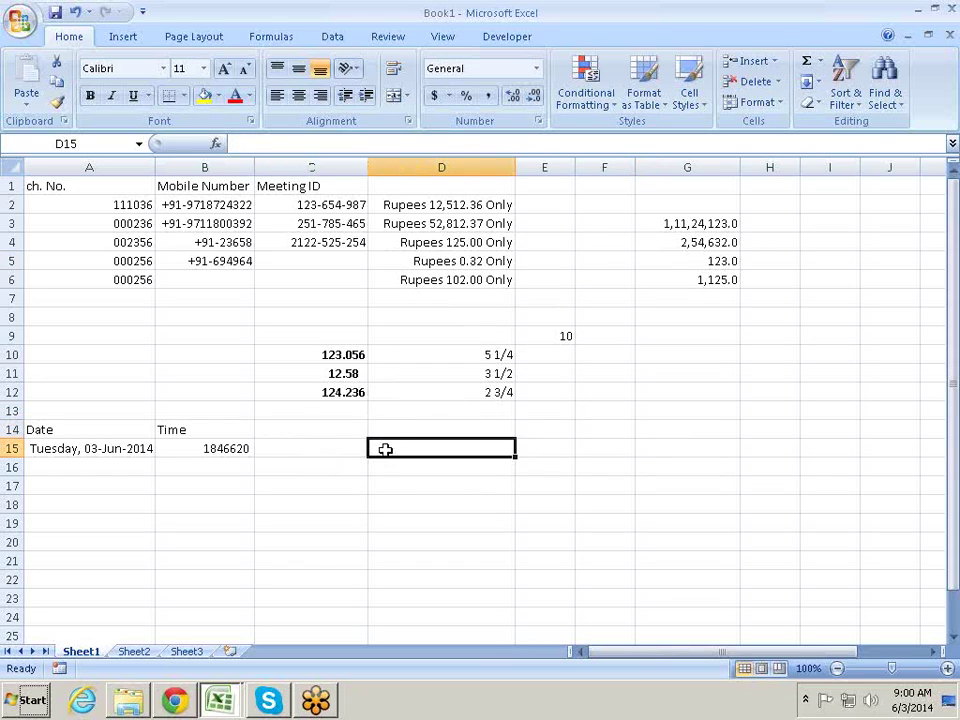
left_click(357, 446)
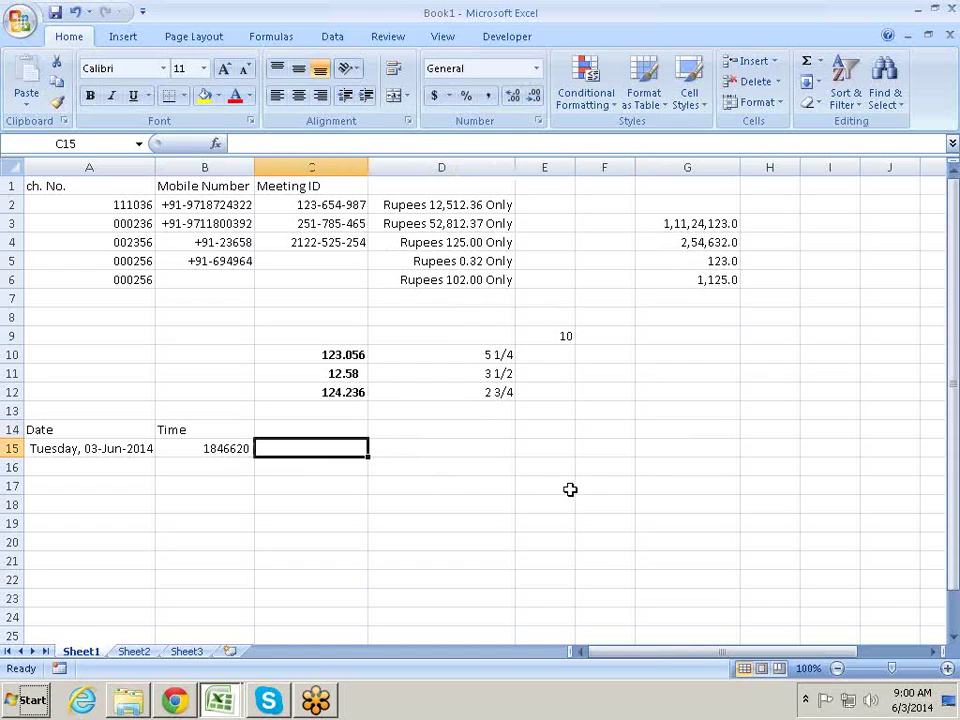
key("Left")
key("Left")
key("Right")
key("Right")
Enter Name______ into cell C15
type("N")
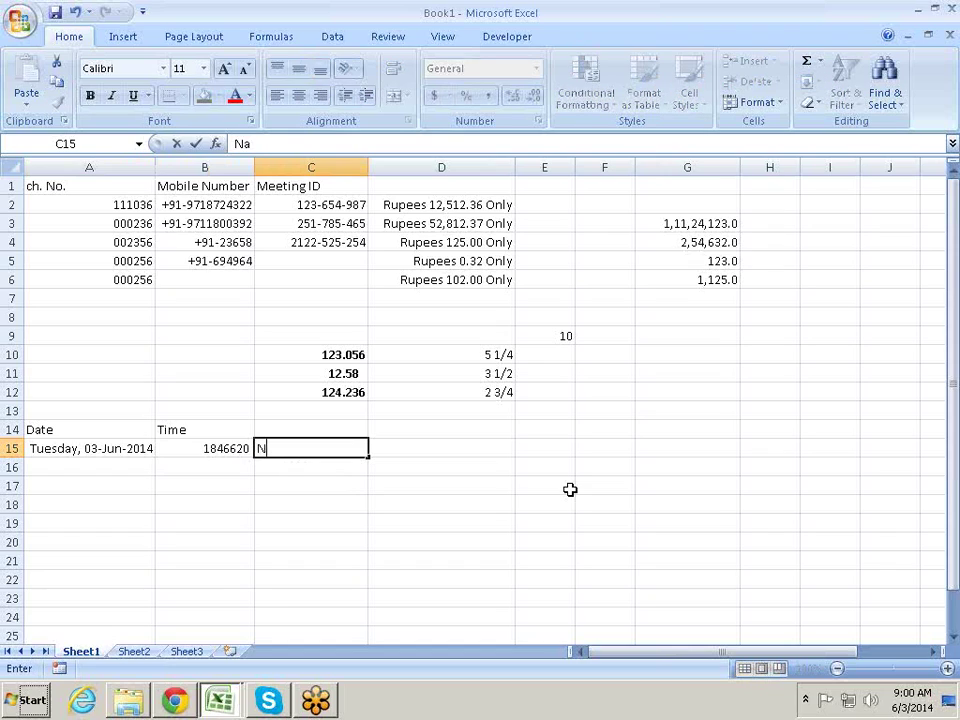
type("ame____")
type("__")
key("Return")
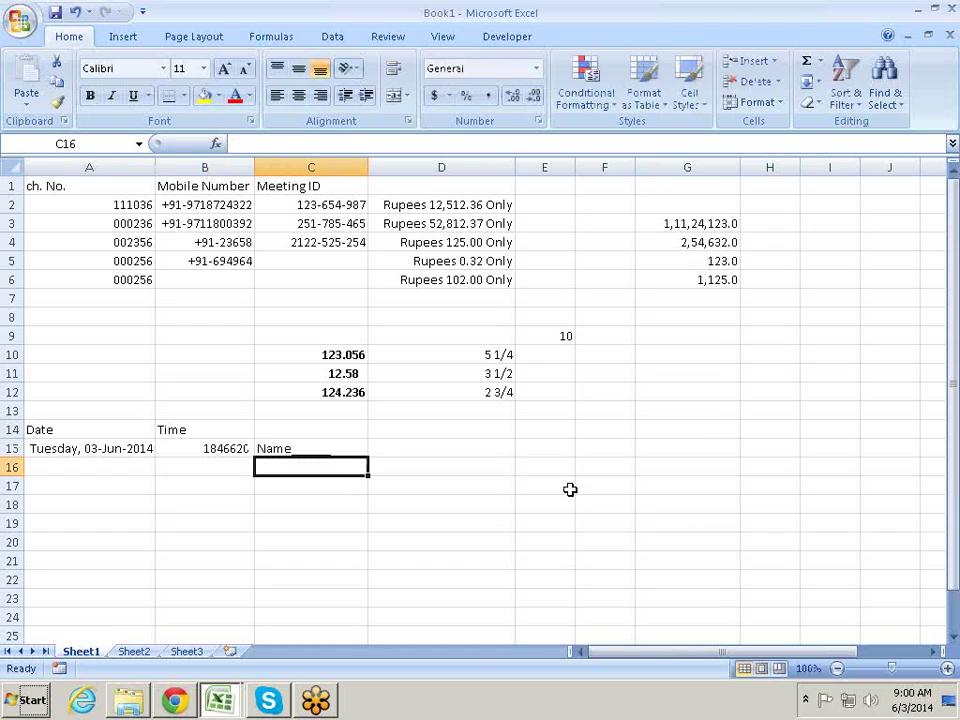
key("Return")
key("Return")
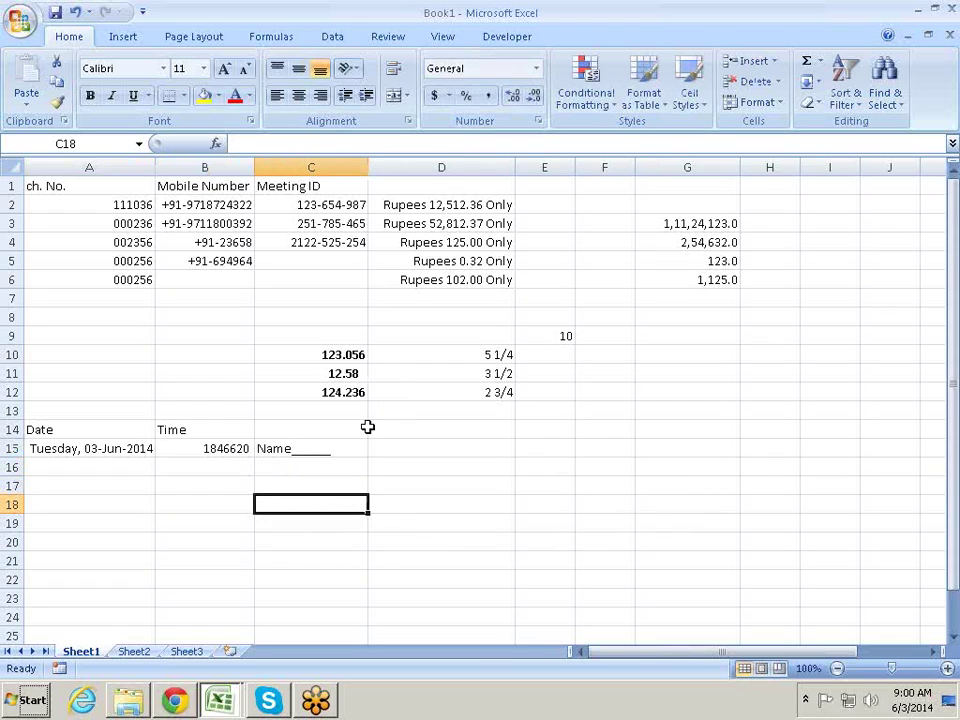
Briefly open and close Excel Help, then clear the contents of C15
left_click(356, 443)
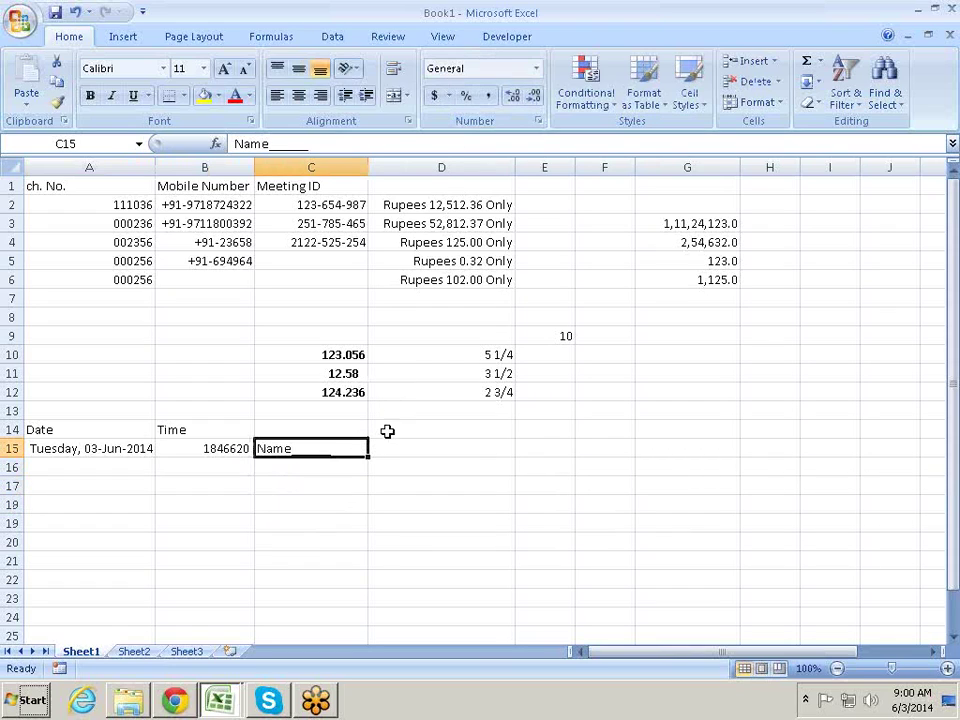
key("F1")
left_click(479, 473)
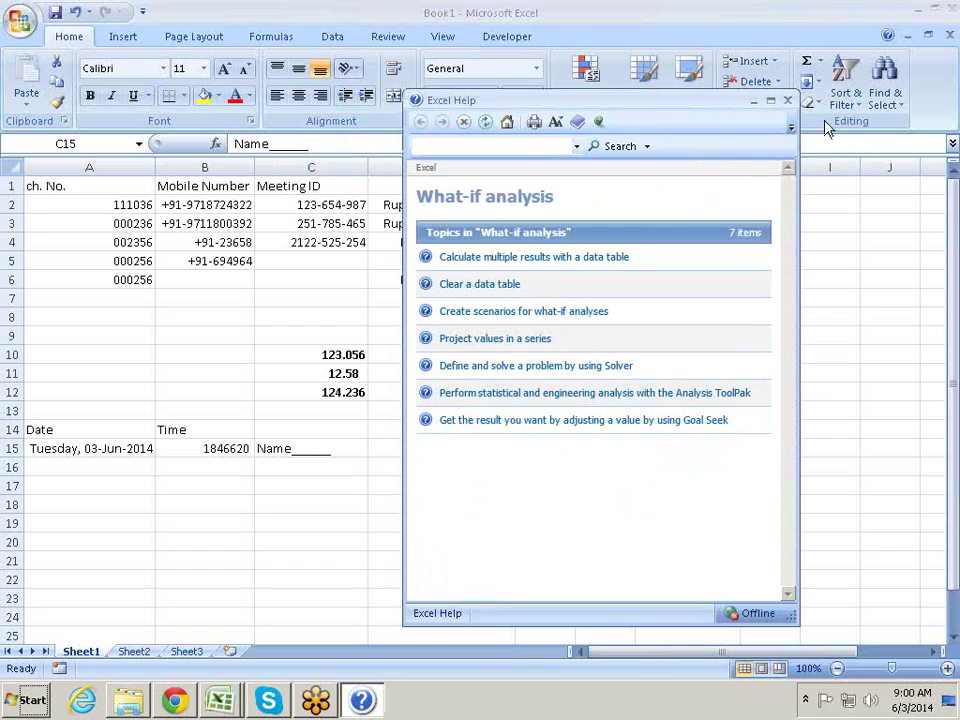
left_click(787, 100)
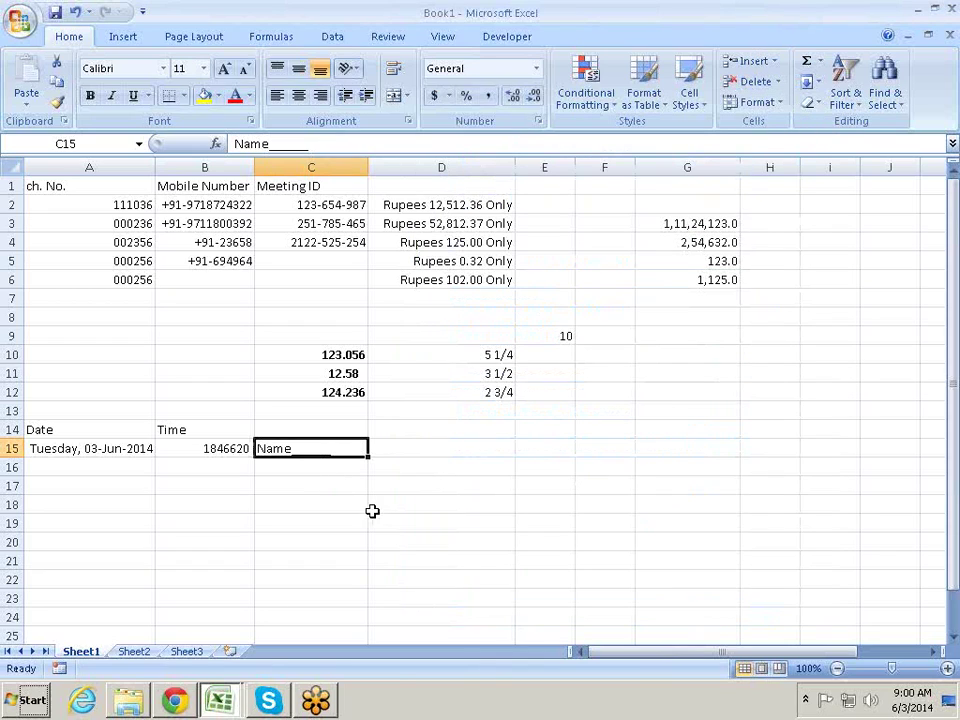
key("Delete")
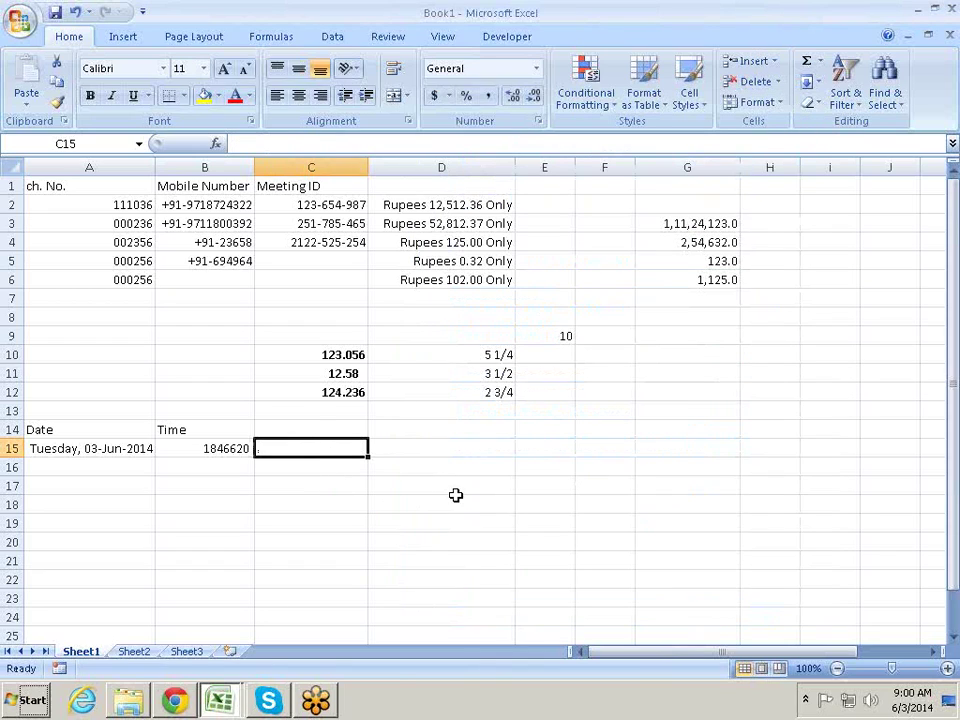
Replace C15's General format with the Custom code @*"_" and confirm it
key("ctrl+1")
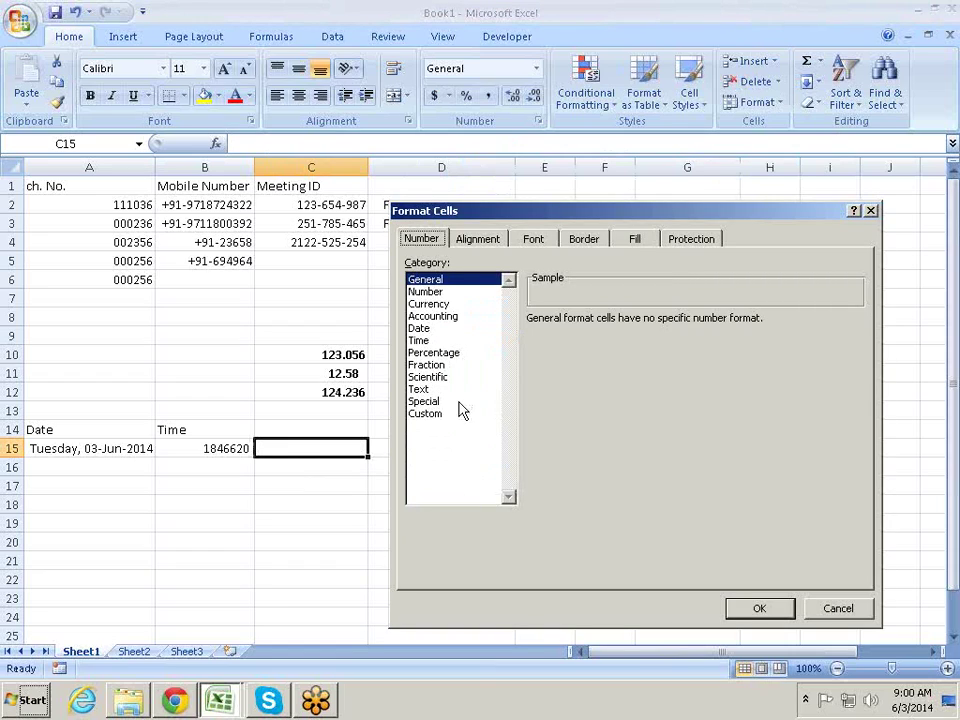
left_click(428, 413)
double_click(554, 337)
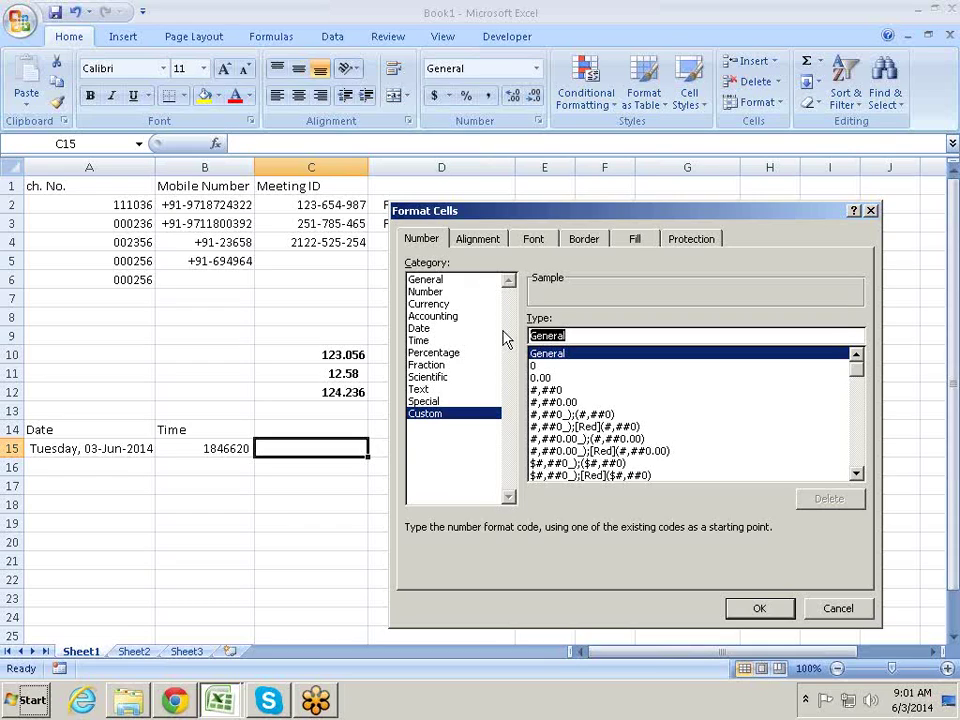
type("@")
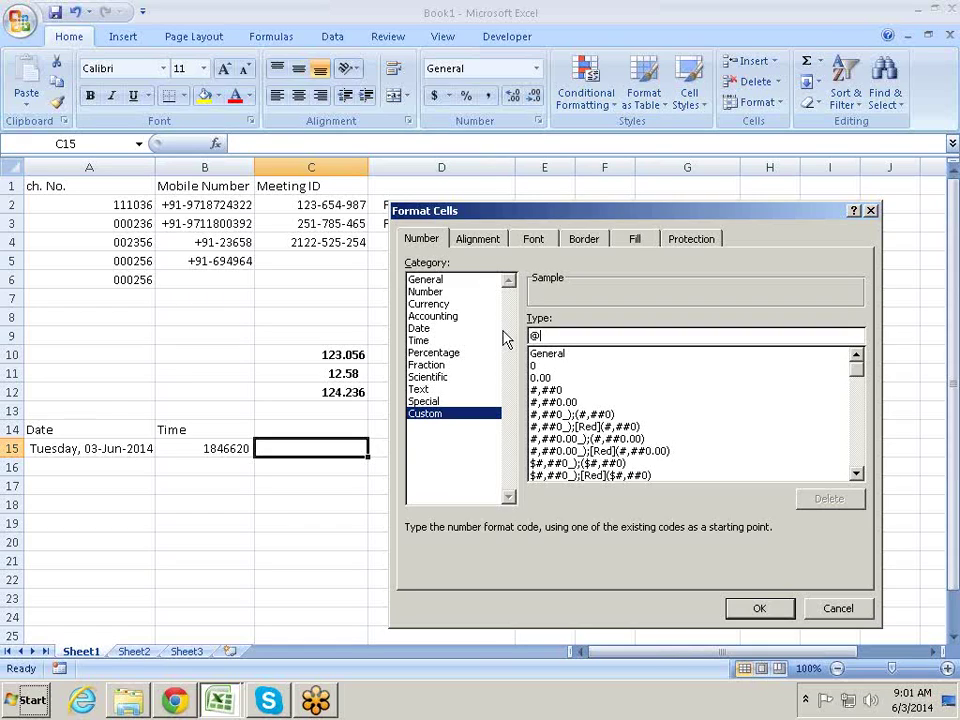
type("*")
type("\"")
type("_\"")
left_click(756, 610)
left_click(435, 505)
left_click(362, 454)
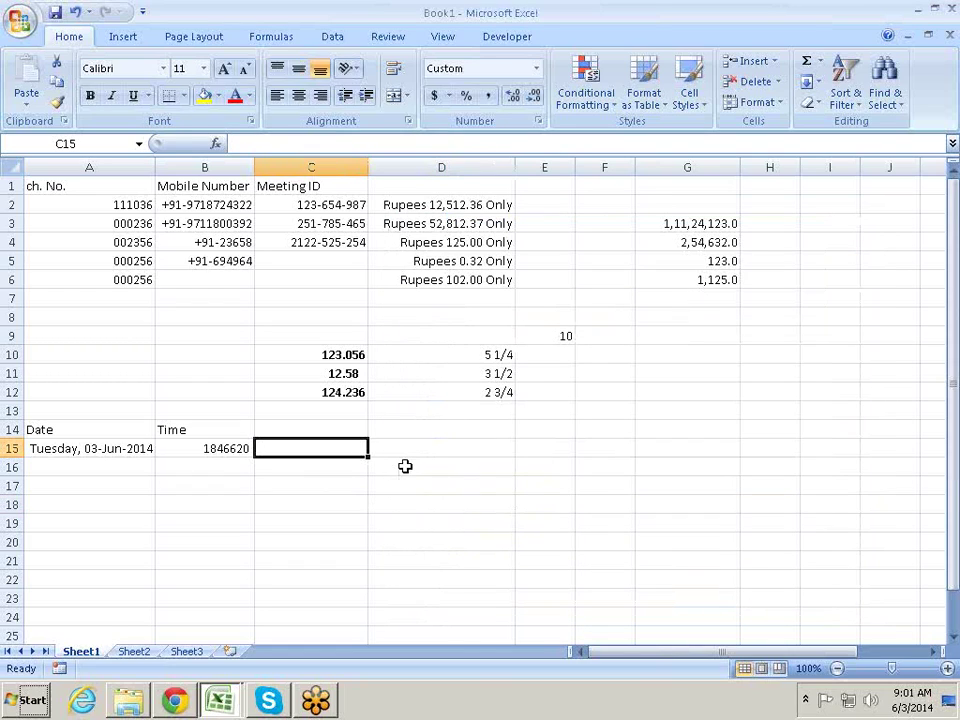
Enter Name in C15 and widen column C slightly
type("Name")
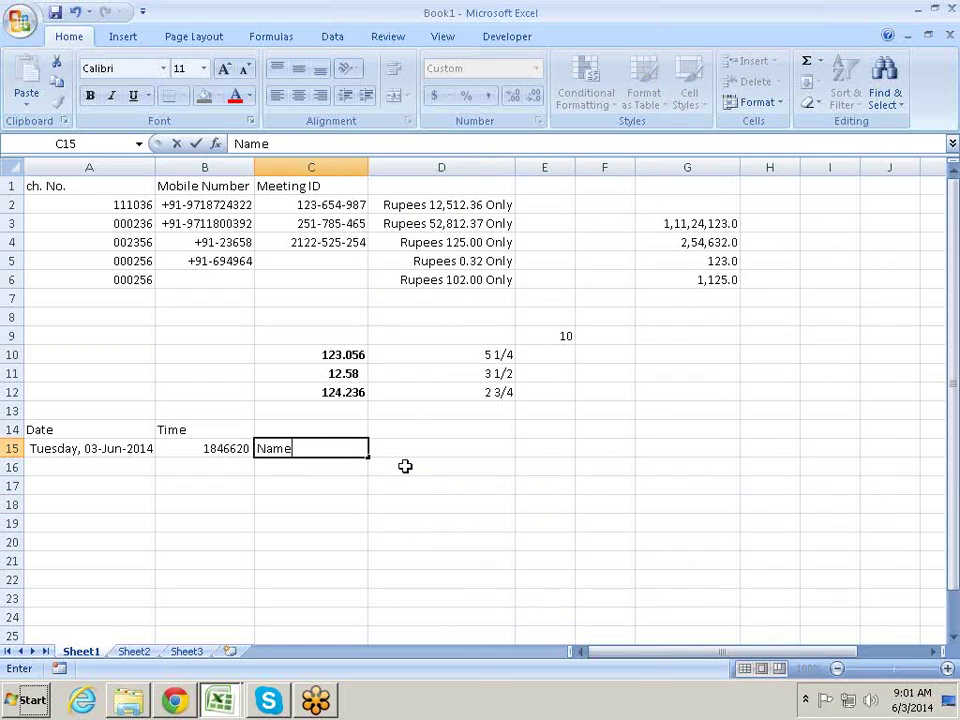
key("Return")
left_click(405, 466)
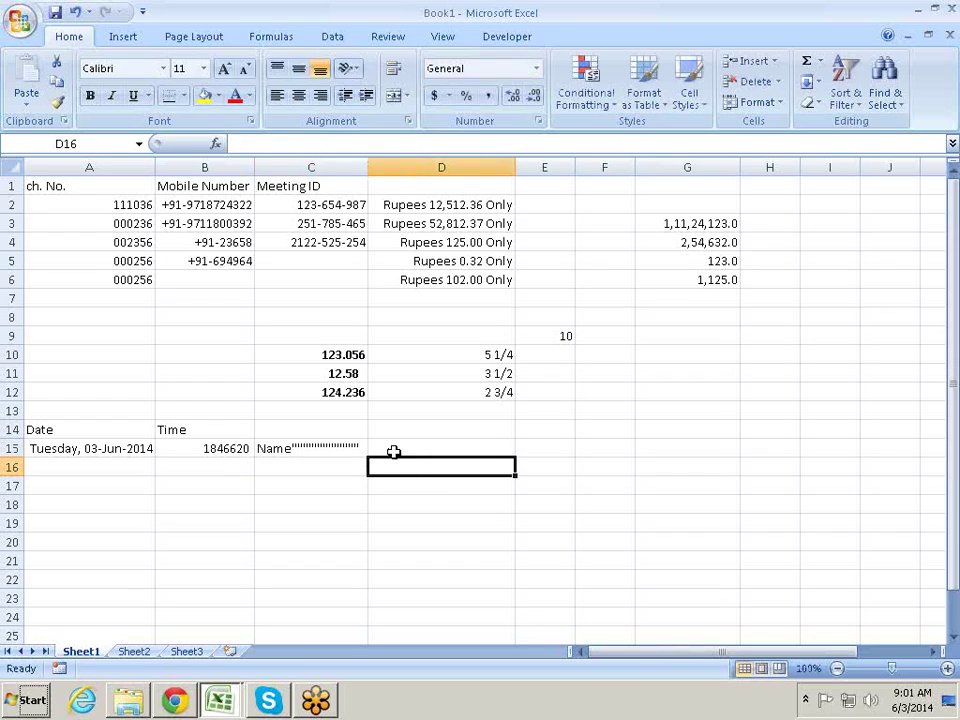
left_click(358, 448)
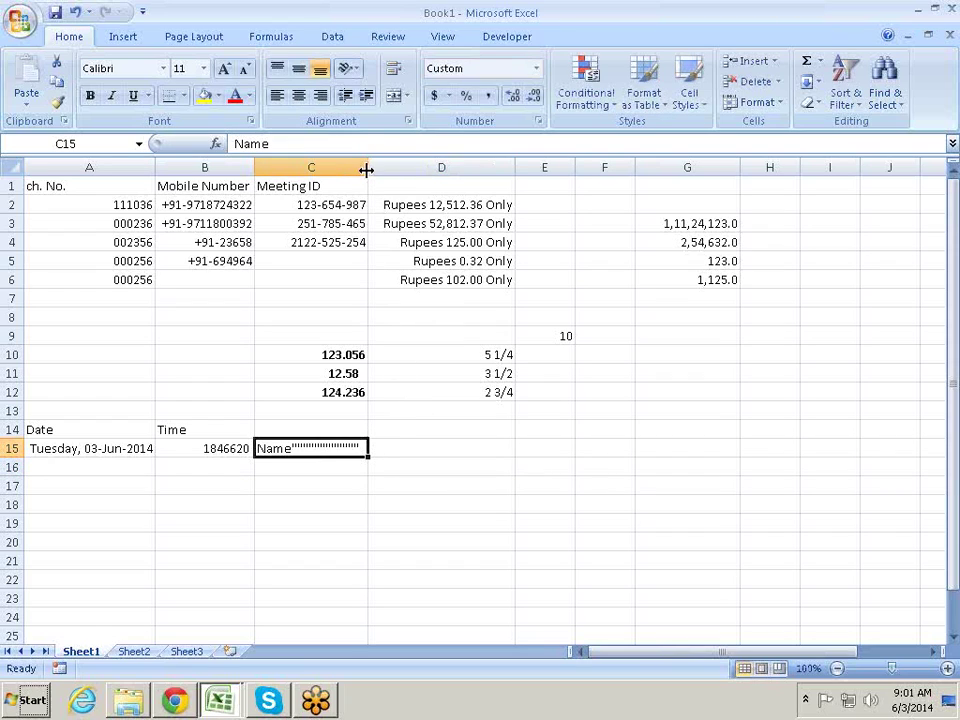
left_click_drag(368, 167, 371, 167)
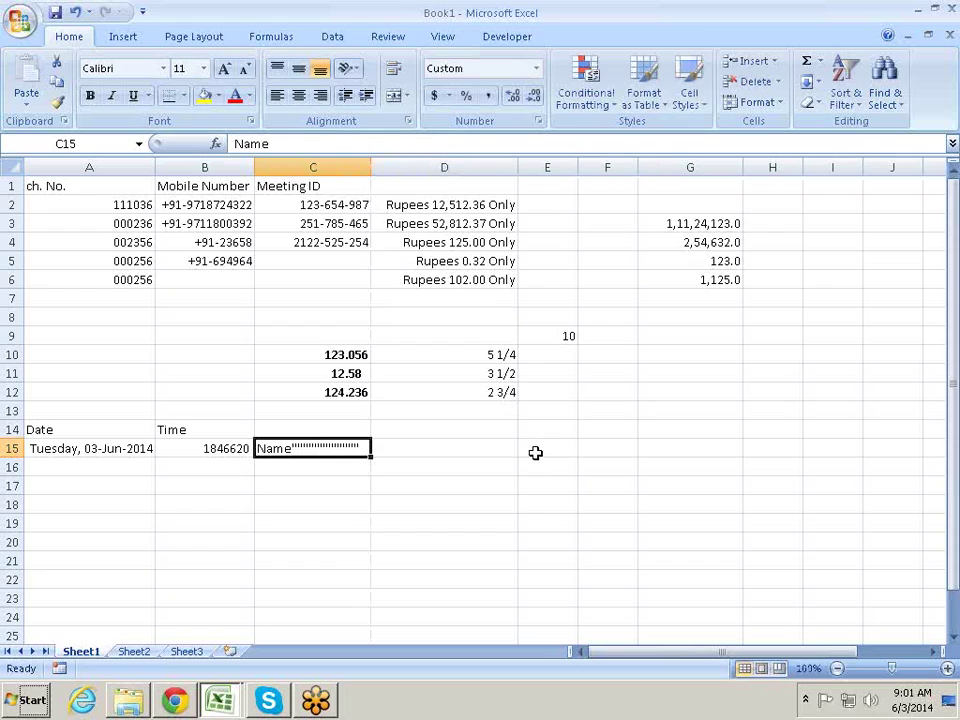
Change C15's custom format to @*_ and widen column C to stretch the underscore fill
key("ctrl+1")
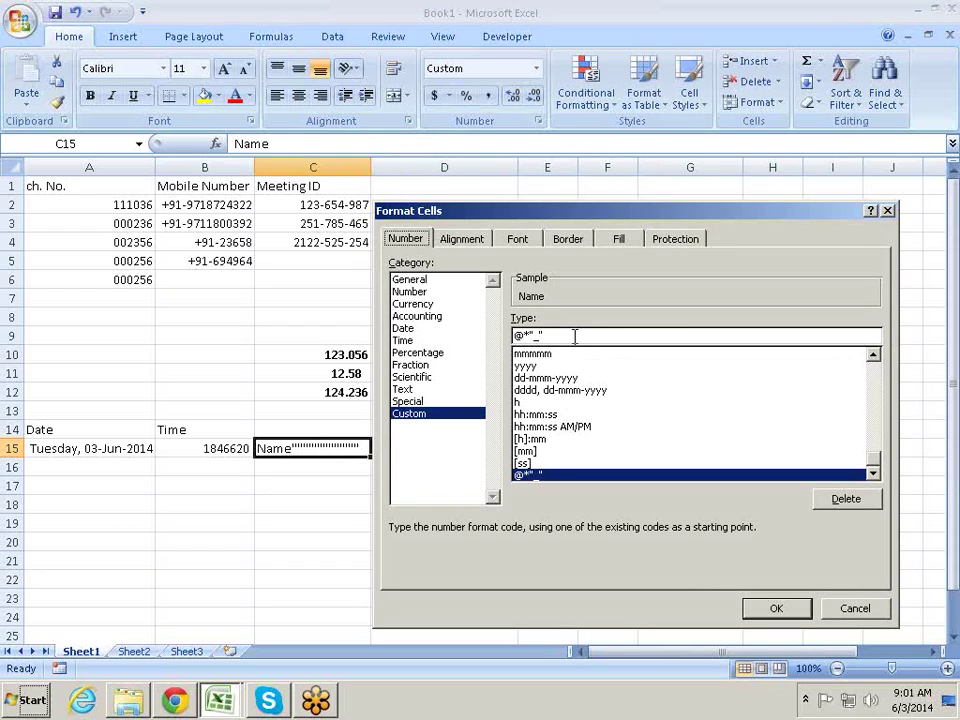
left_click(575, 336)
key("BackSpace")
key("BackSpace")
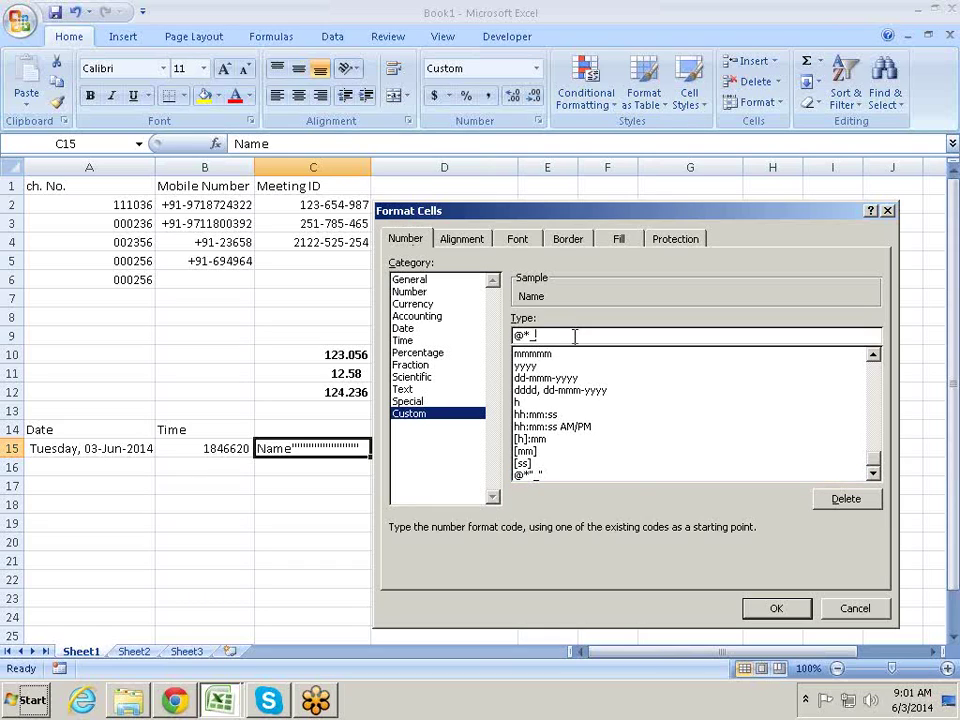
key("Return")
left_click(470, 508)
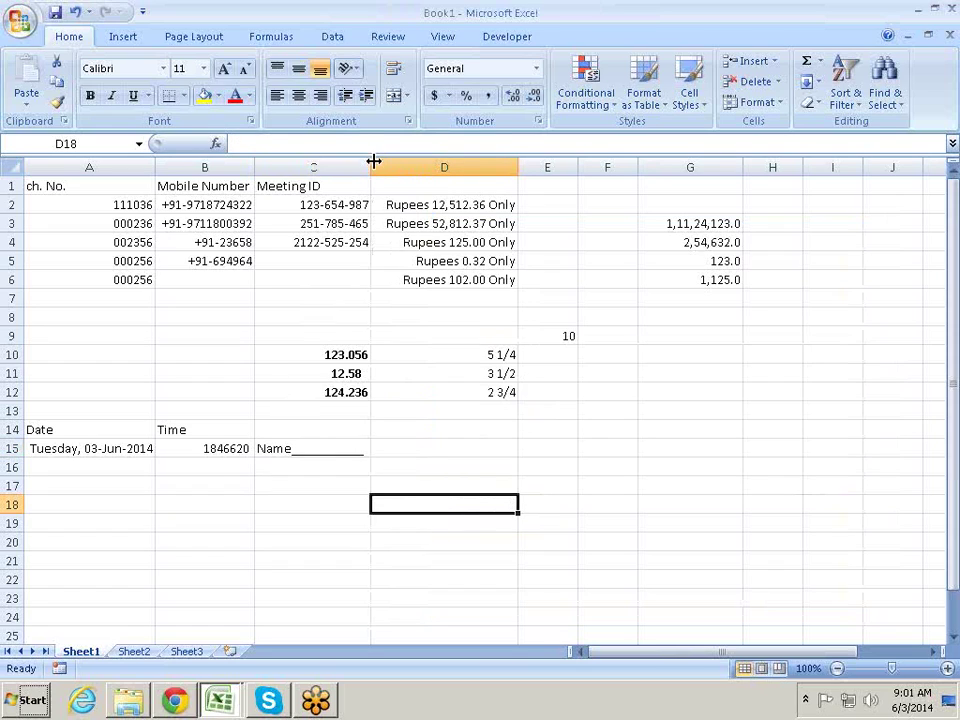
mouse_move(370, 166)
left_mouse_down()
mouse_move(520, 171)
mouse_move(340, 171)
left_mouse_up()
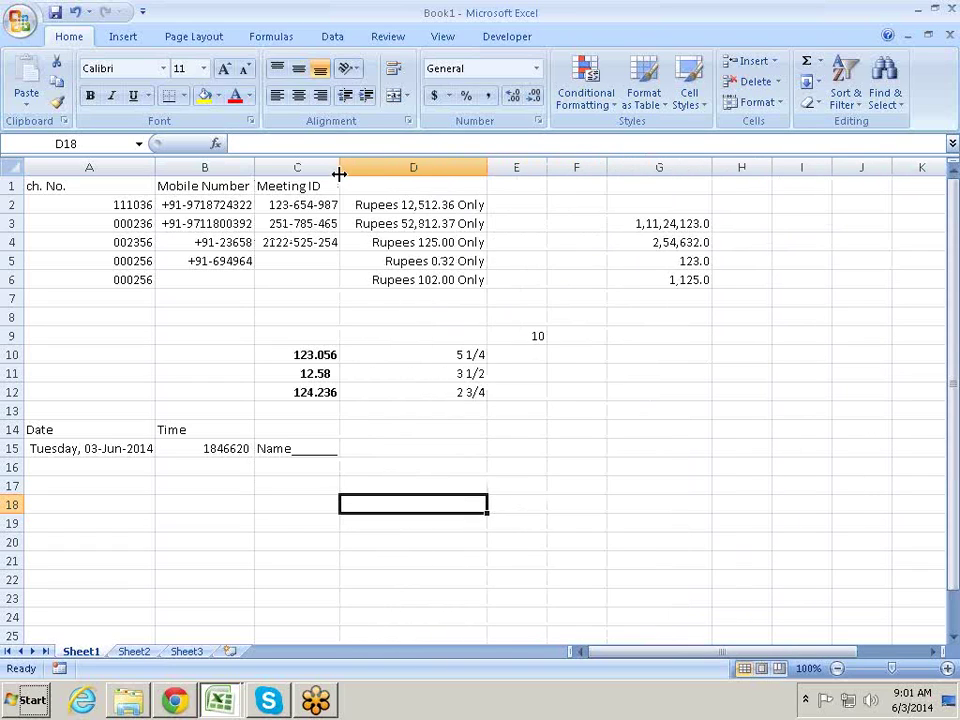
left_click(289, 448)
Change C15's custom format to @*1 so 1s repeat after Name, then narrow column C
key("ctrl+1")
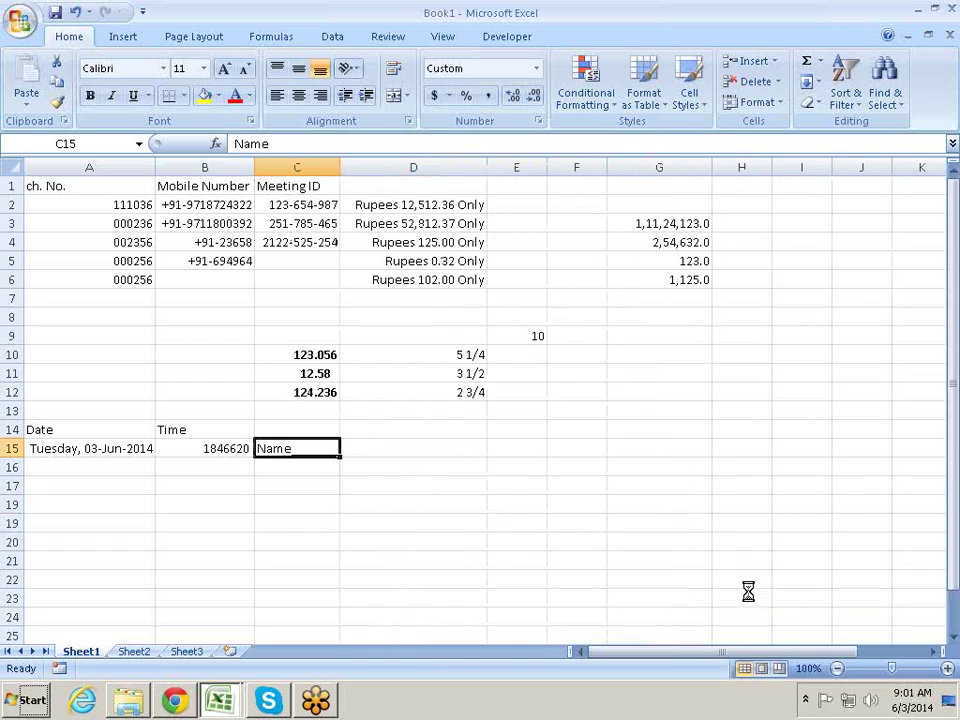
left_click(570, 334)
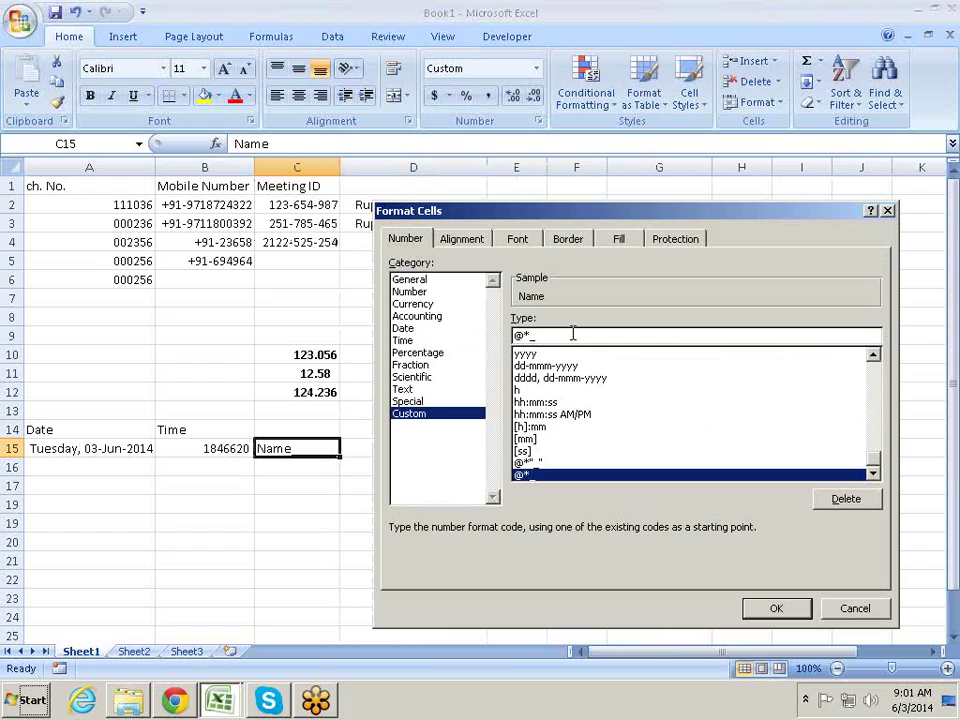
key("BackSpace")
type("1")
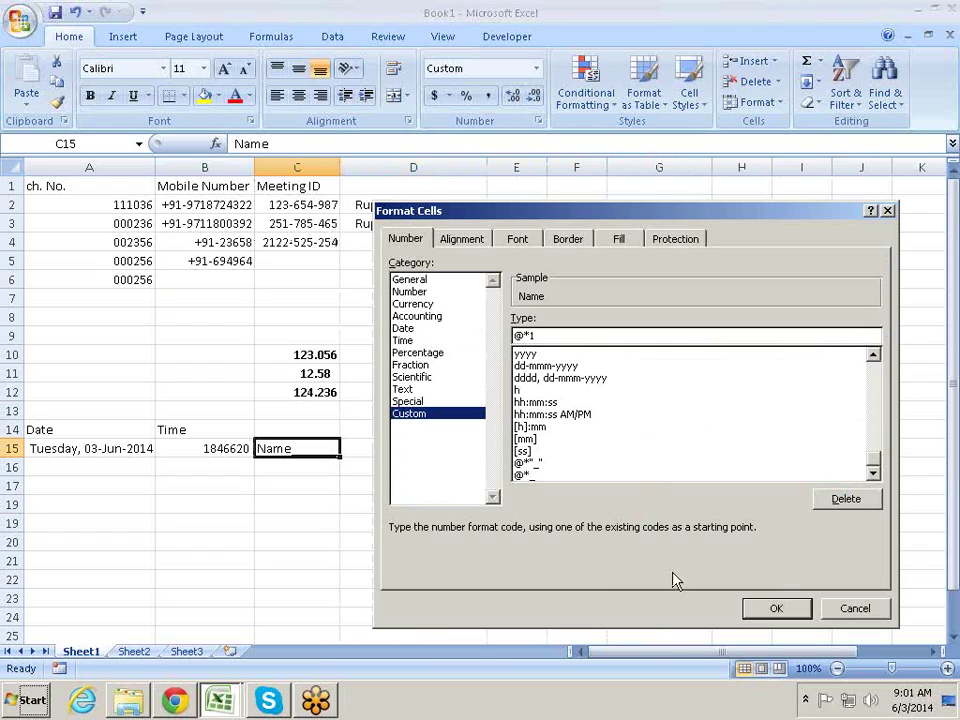
left_click(778, 612)
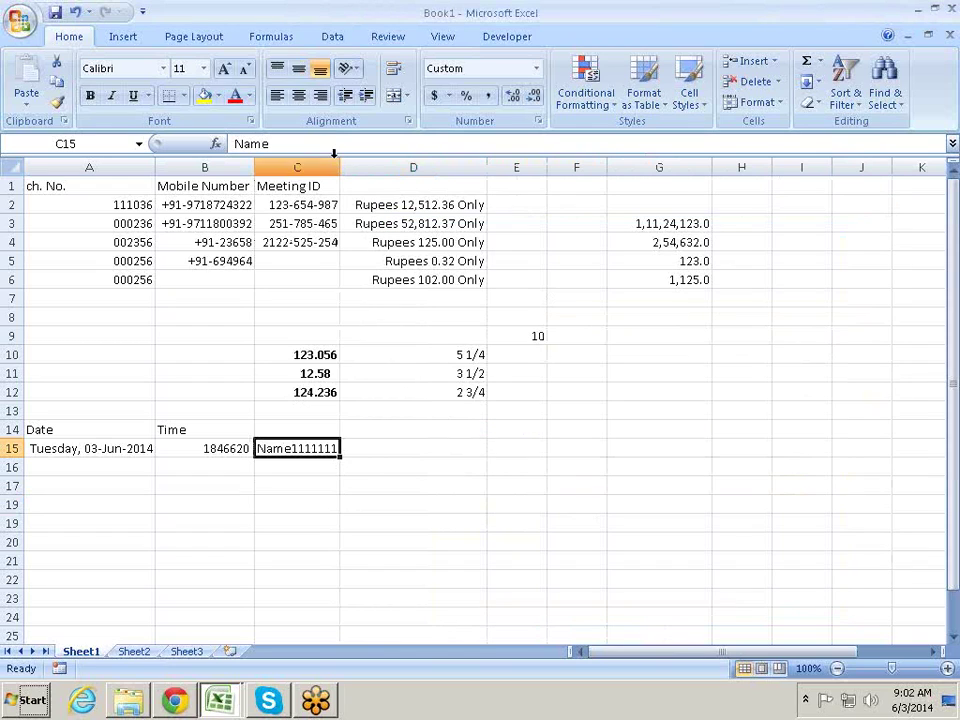
mouse_move(340, 165)
left_mouse_down()
mouse_move(488, 167)
mouse_move(306, 165)
left_mouse_up()
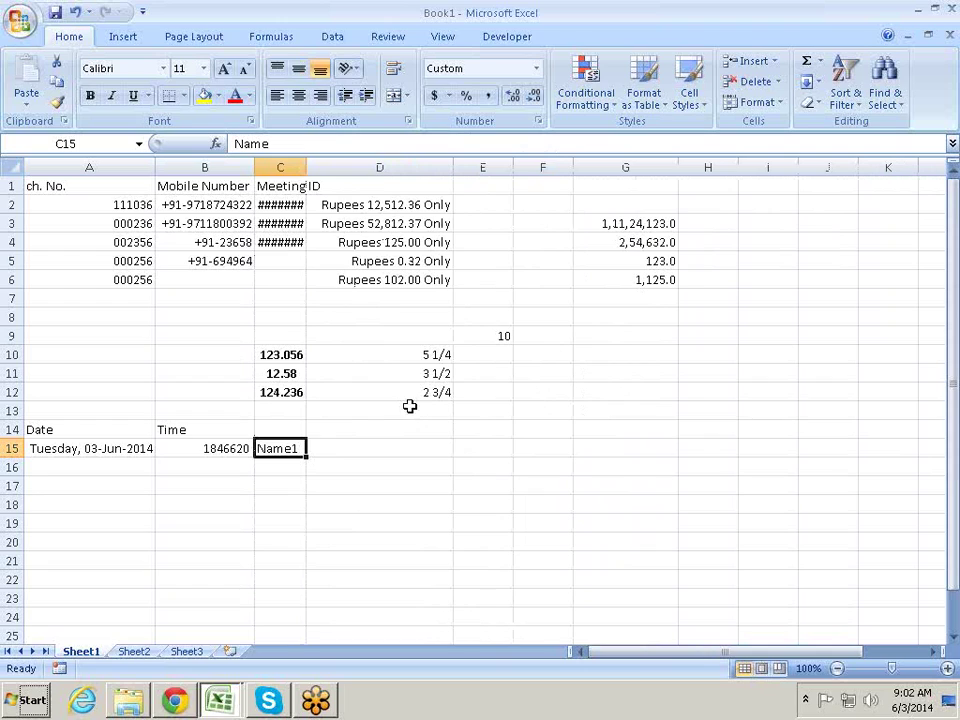
left_click(433, 486)
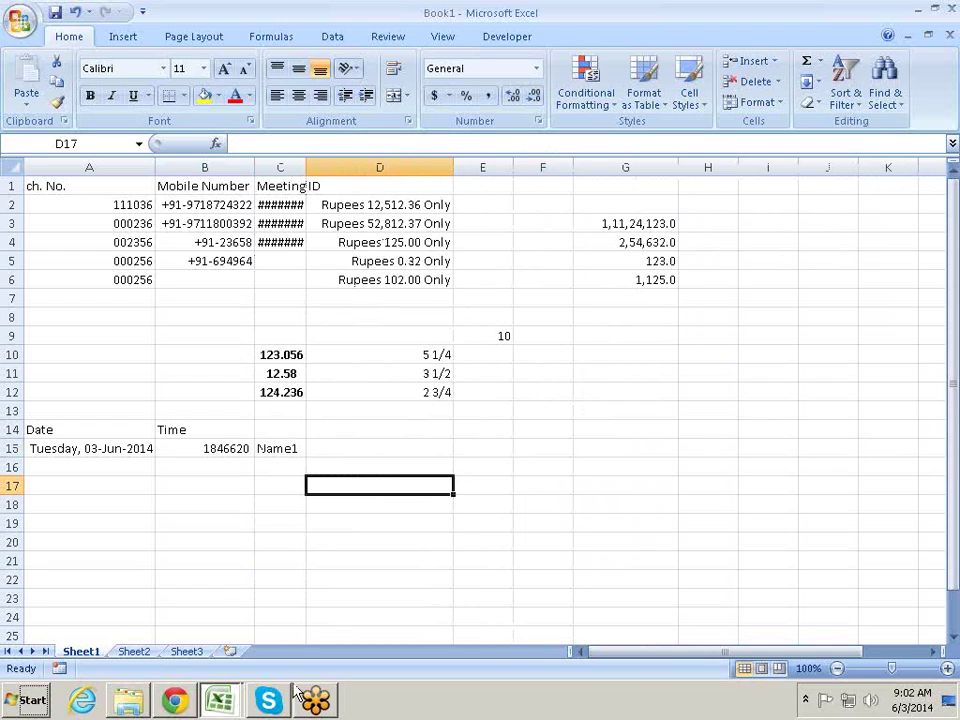
Minimize the Skype chat window and return to the Book1 workbook
left_click(268, 700)
left_click(270, 702)
left_click(174, 700)
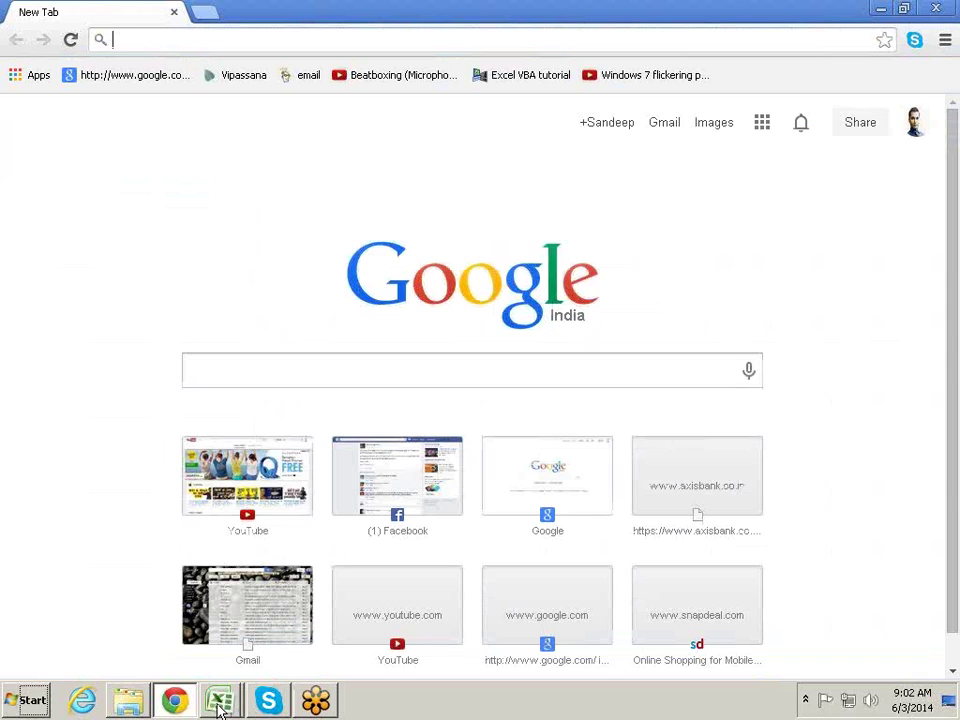
left_click(234, 637)
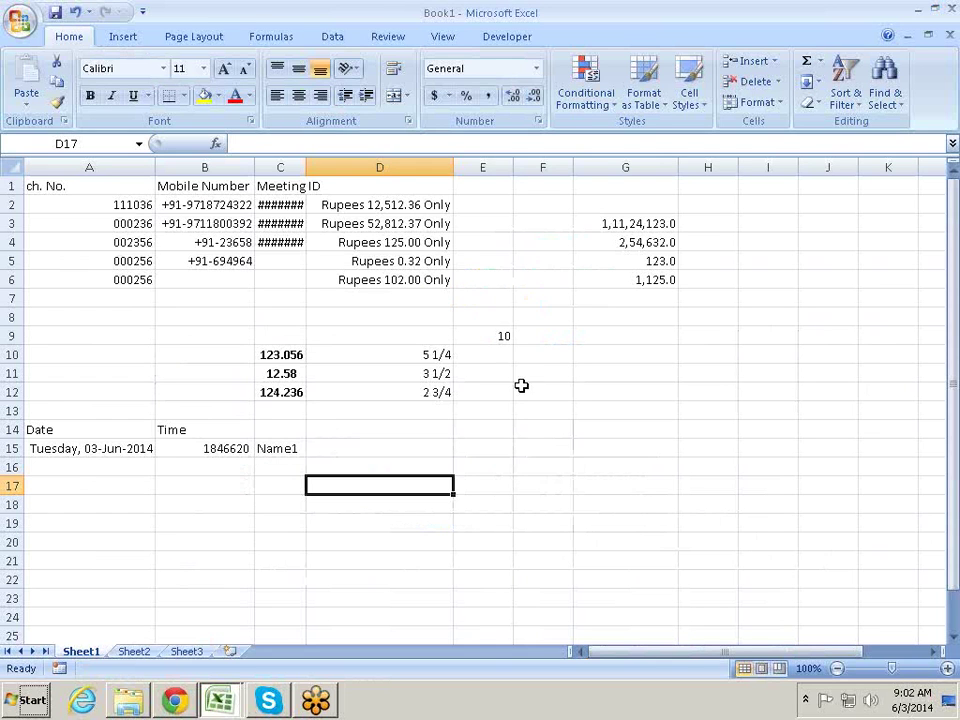
left_click(551, 436)
Search Excel Help for custom number format across All Excel and open 'Create or delete a custom number format'
key("F1")
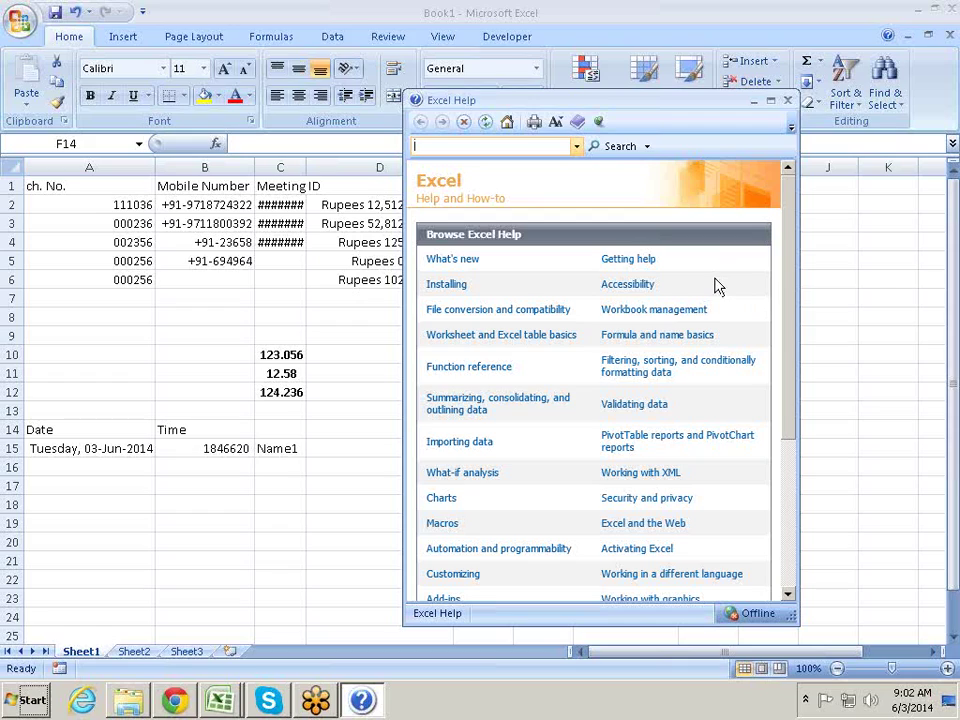
type("cus")
type("tom number format")
key("Return")
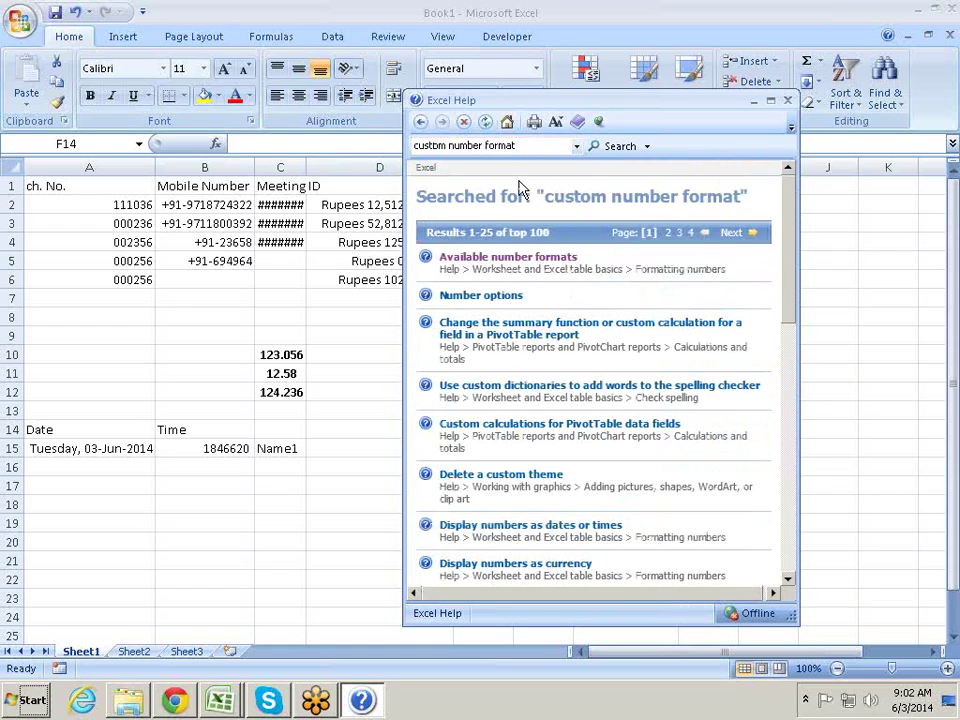
left_click(646, 147)
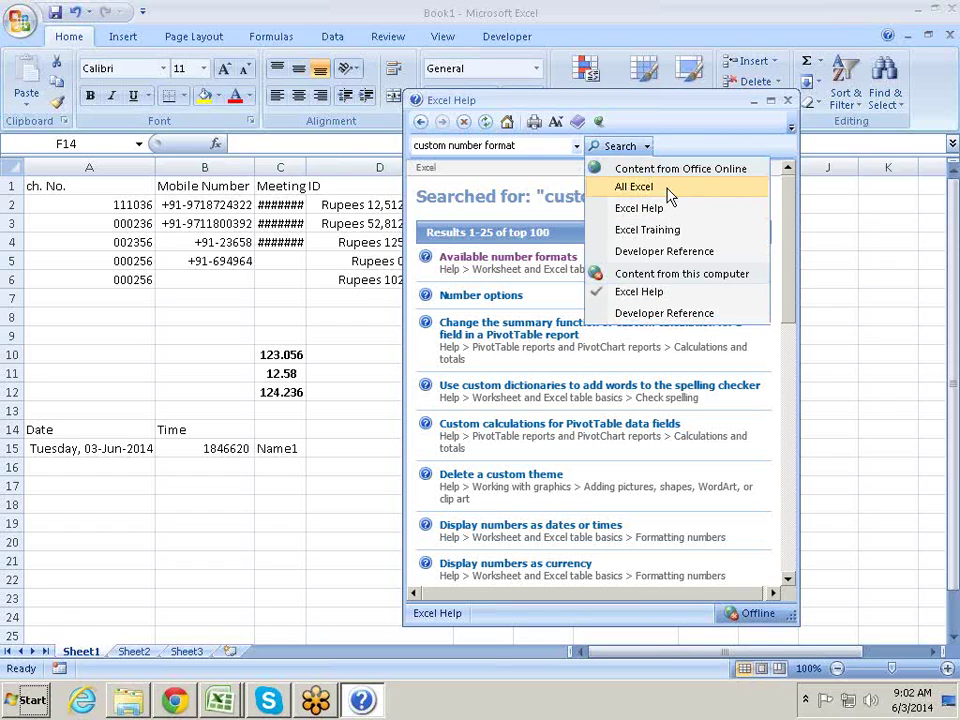
left_click(668, 190)
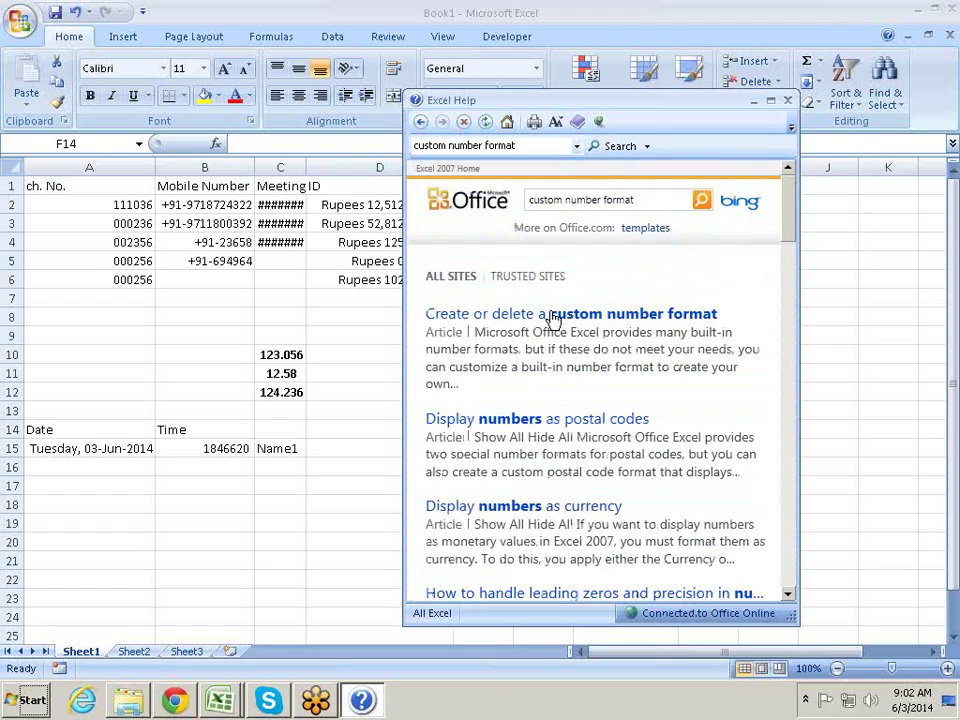
left_click(560, 314)
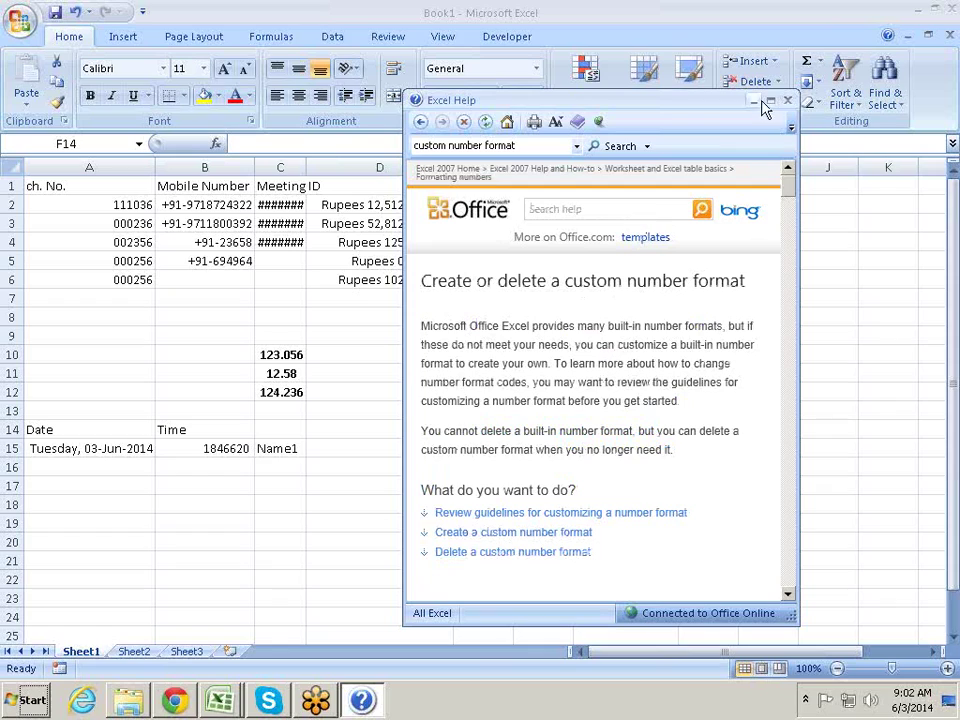
Maximize the Help window and highlight the [Blue] and [Red] colour codes in the example
left_click(768, 101)
scroll(238, 314, "down", 5)
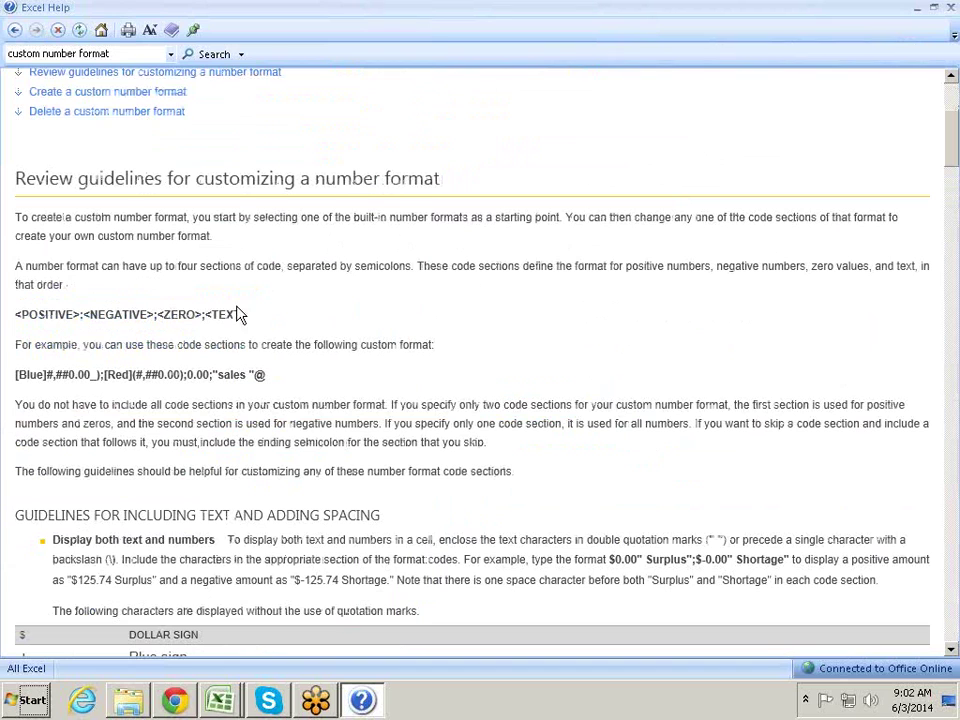
scroll(262, 314, "down", 3)
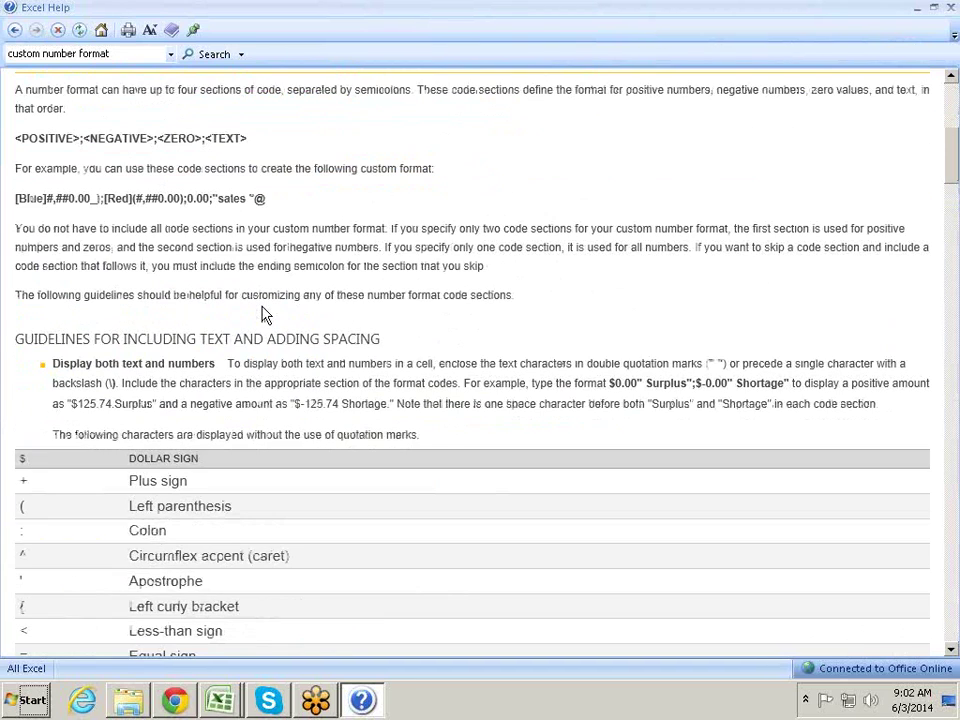
left_click_drag(16, 198, 38, 200)
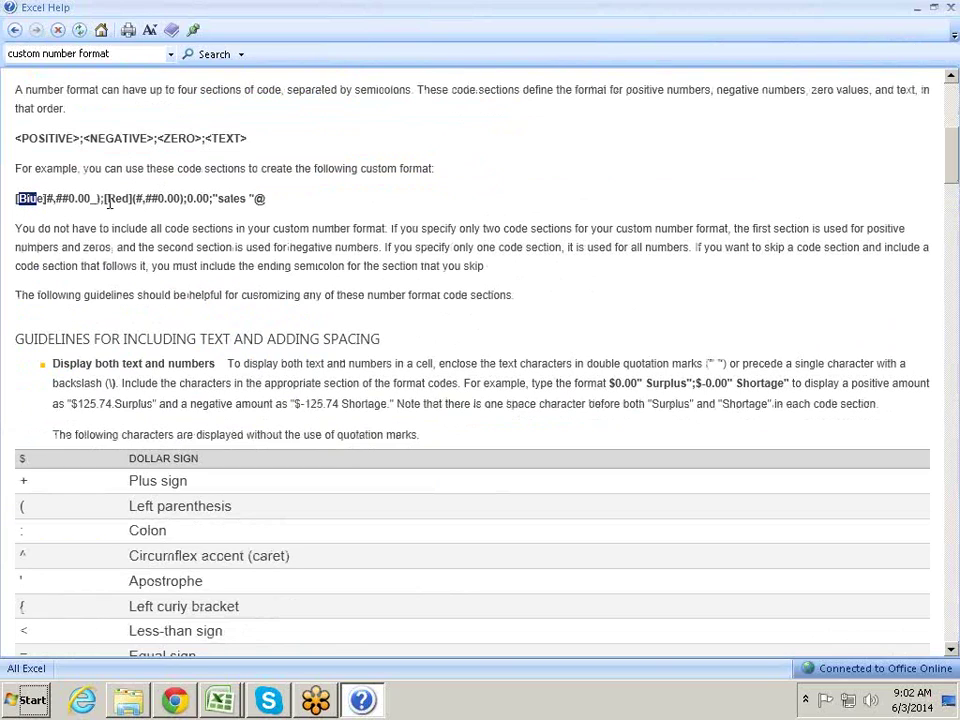
left_click_drag(105, 198, 120, 200)
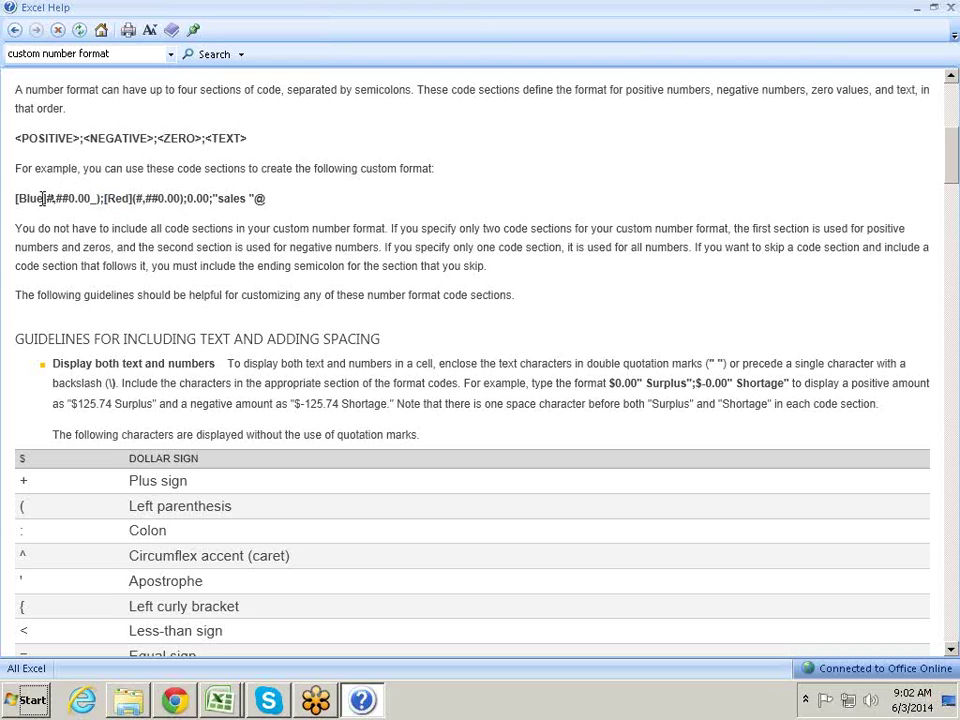
left_click_drag(45, 198, 16, 198)
left_click_drag(106, 198, 130, 198)
scroll(150, 205, "down", 1)
scroll(160, 208, "down", 3)
scroll(229, 272, "down", 3)
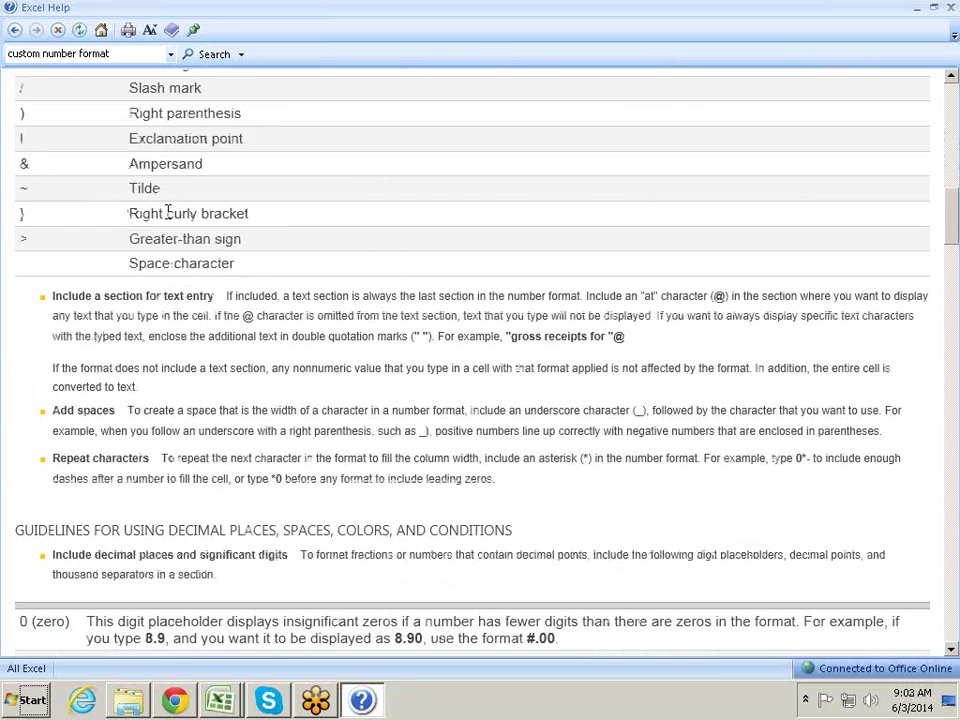
scroll(171, 216, "down", 4)
scroll(176, 214, "down", 5)
scroll(180, 223, "down", 8)
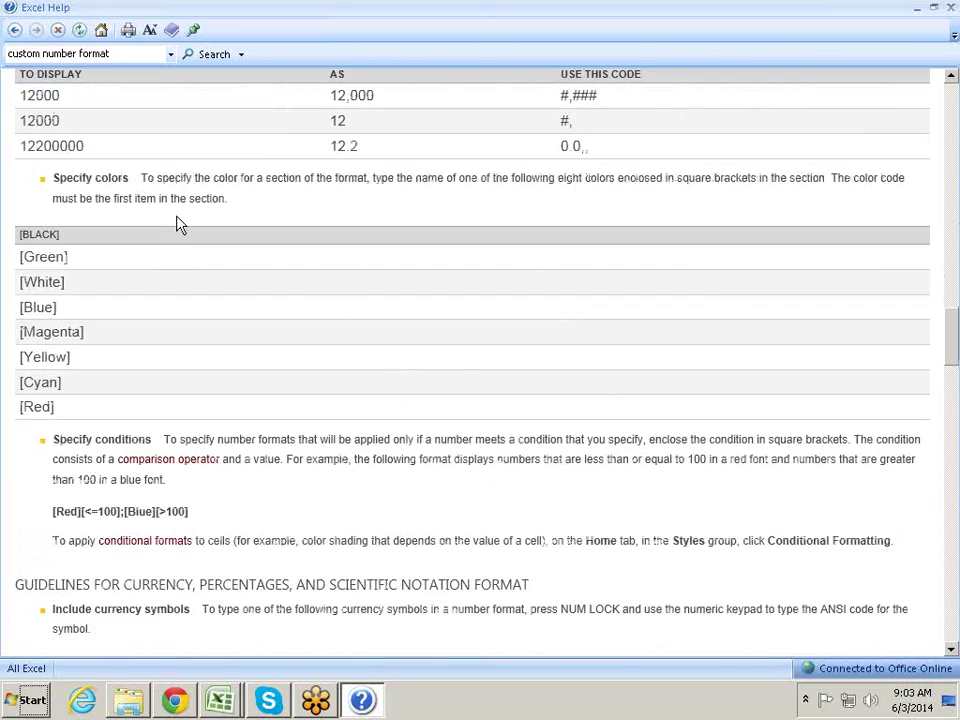
scroll(189, 236, "down", 1)
Highlight the colour list, the [Red][<=100];[Blue][>100] conditional example, and the mm/mmm month codes
mouse_move(34, 168)
left_mouse_down()
mouse_move(58, 168)
mouse_move(59, 232)
mouse_move(84, 246)
left_mouse_up()
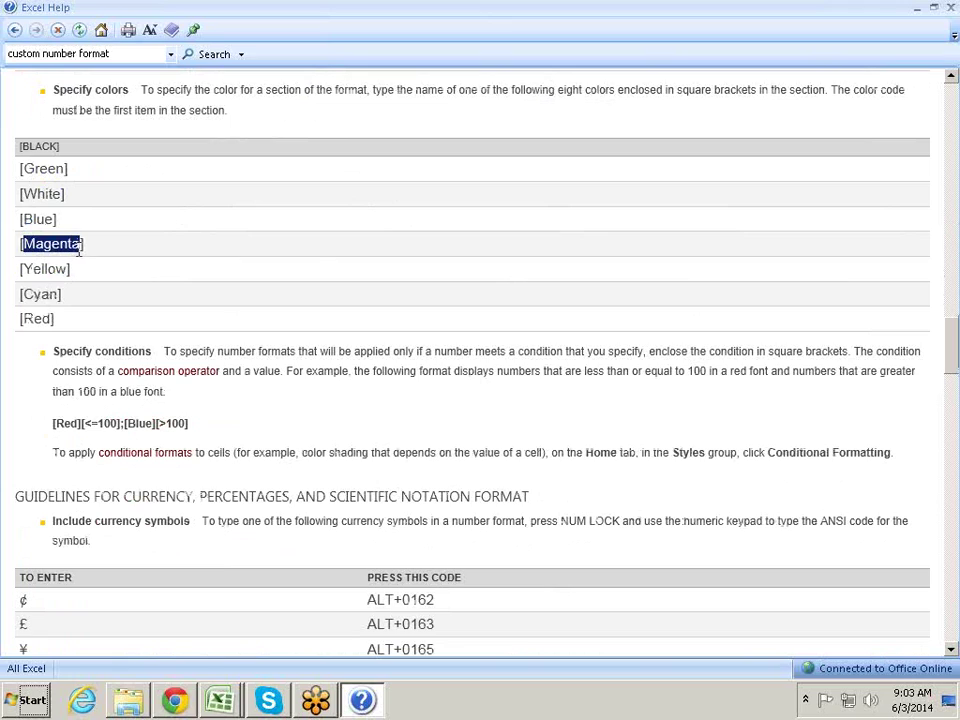
scroll(120, 257, "down", 2)
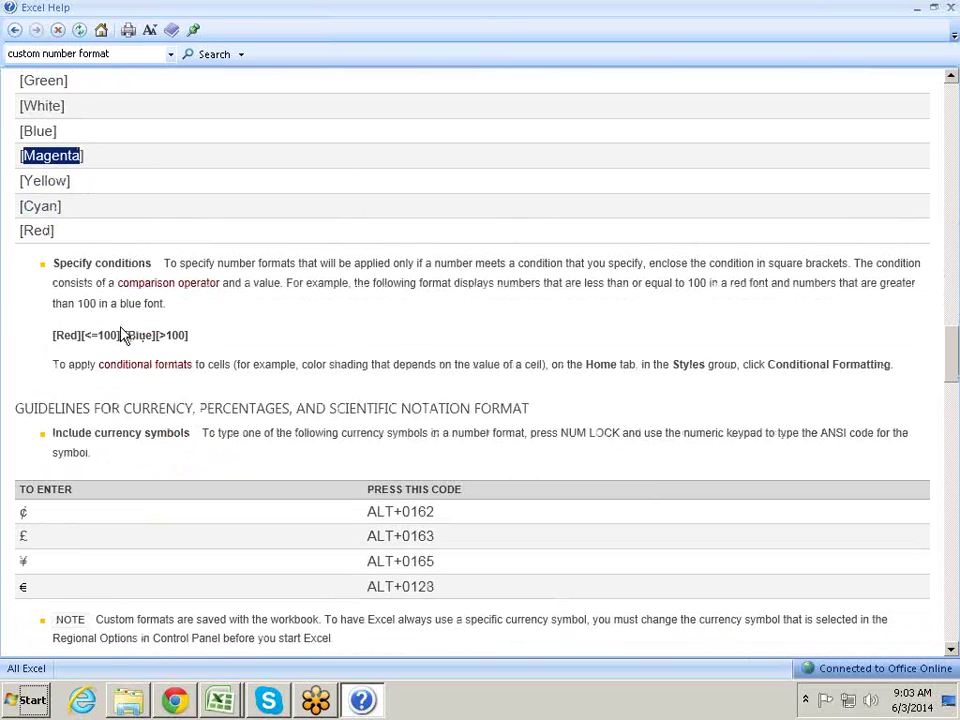
double_click(63, 335)
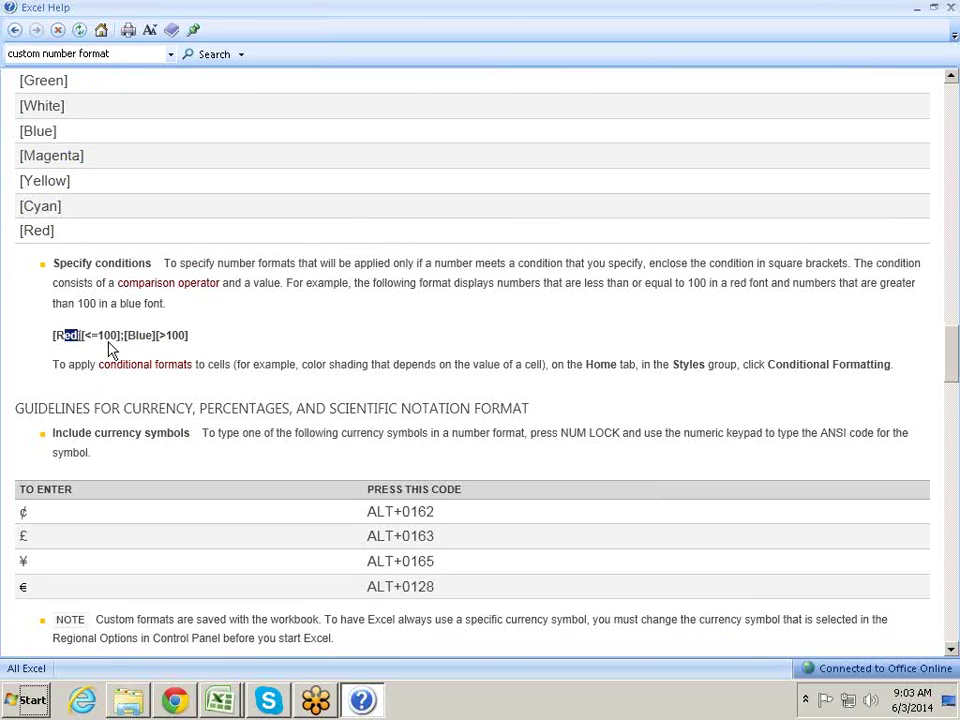
left_click_drag(83, 336, 187, 336)
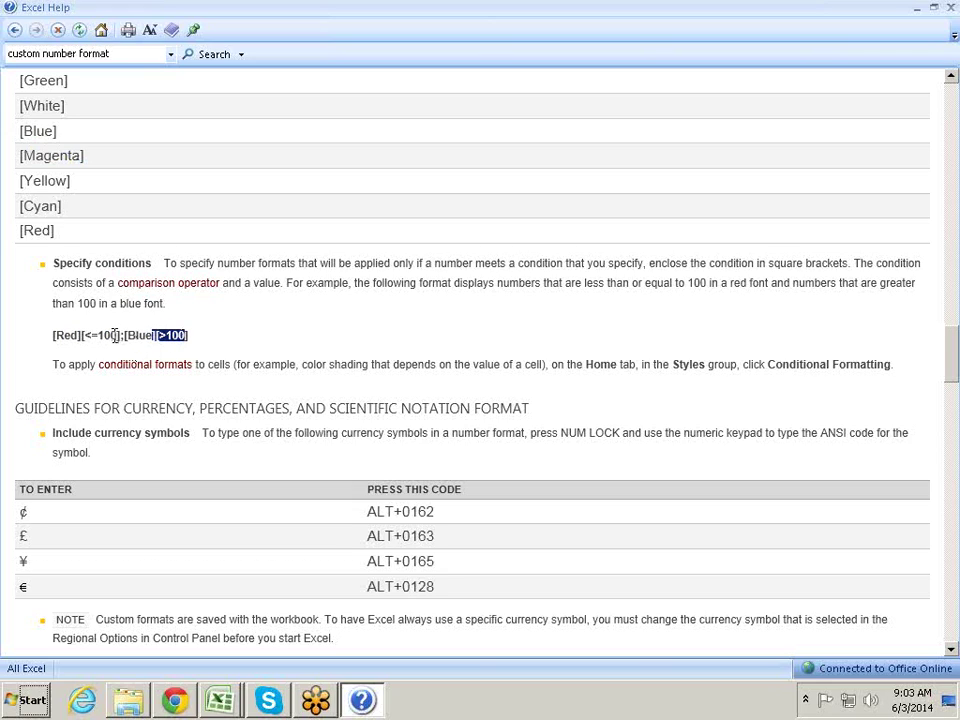
left_click(114, 335)
left_click_drag(118, 337, 96, 338)
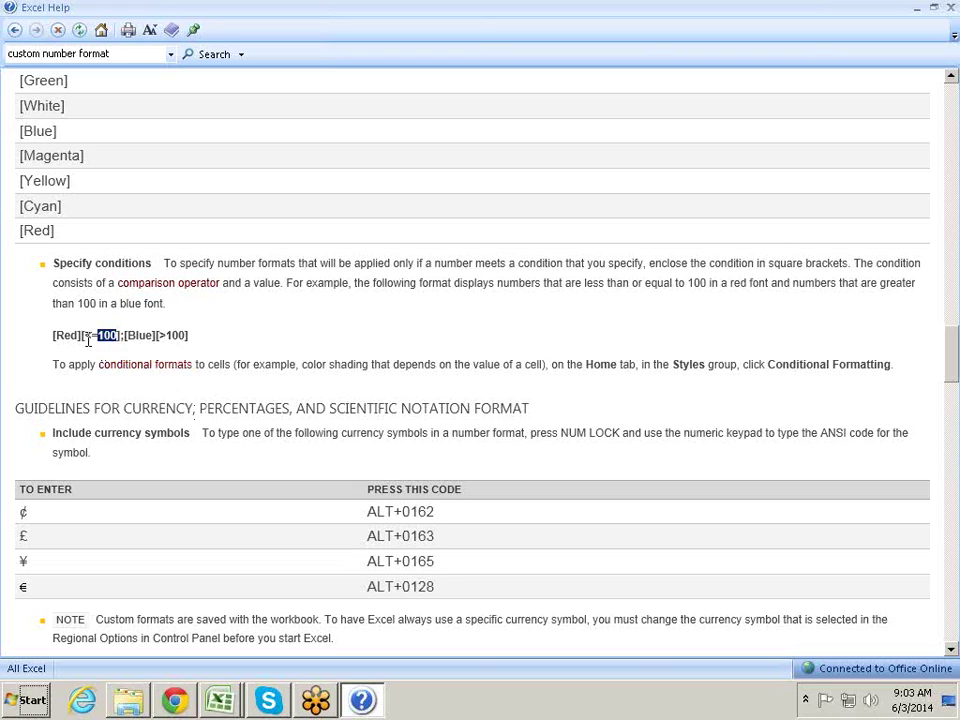
left_click(163, 341)
left_click_drag(163, 341, 190, 340)
left_click_drag(21, 339, 155, 338)
scroll(214, 343, "down", 3)
scroll(214, 340, "down", 2)
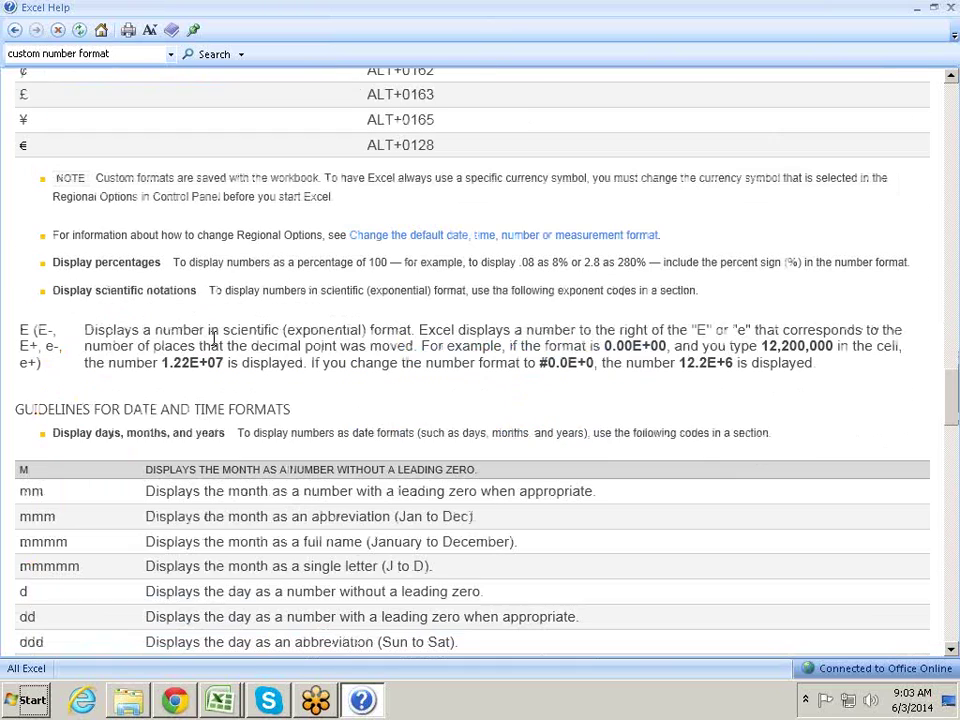
scroll(214, 336, "down", 1)
left_click_drag(32, 316, 94, 324)
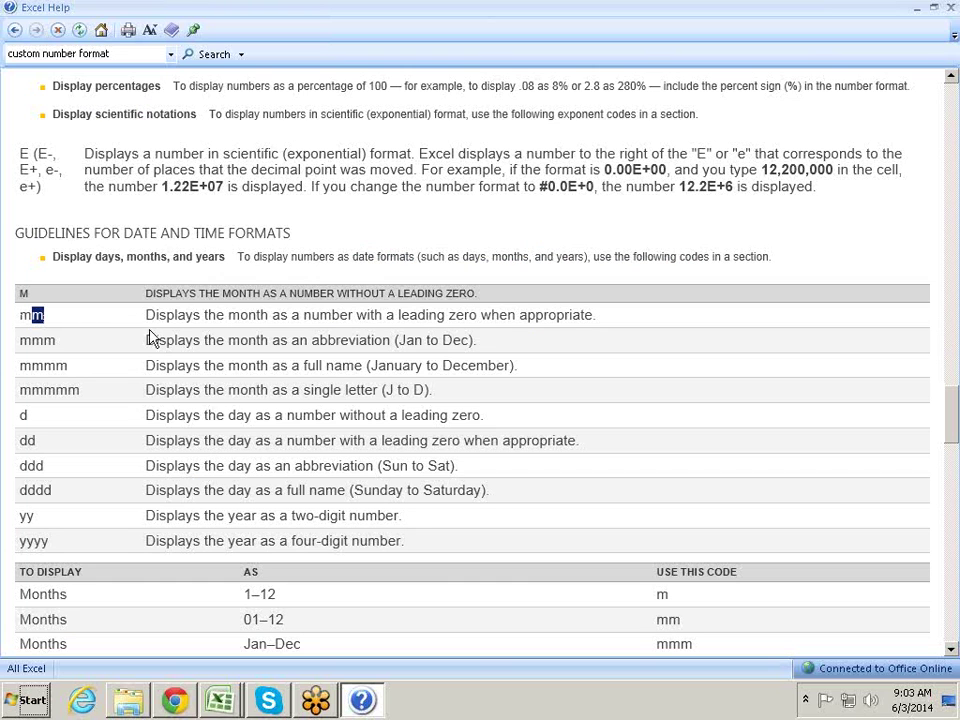
left_click_drag(204, 315, 228, 340)
Scroll through the rest of the article, then back up to its top
scroll(237, 386, "down", 2)
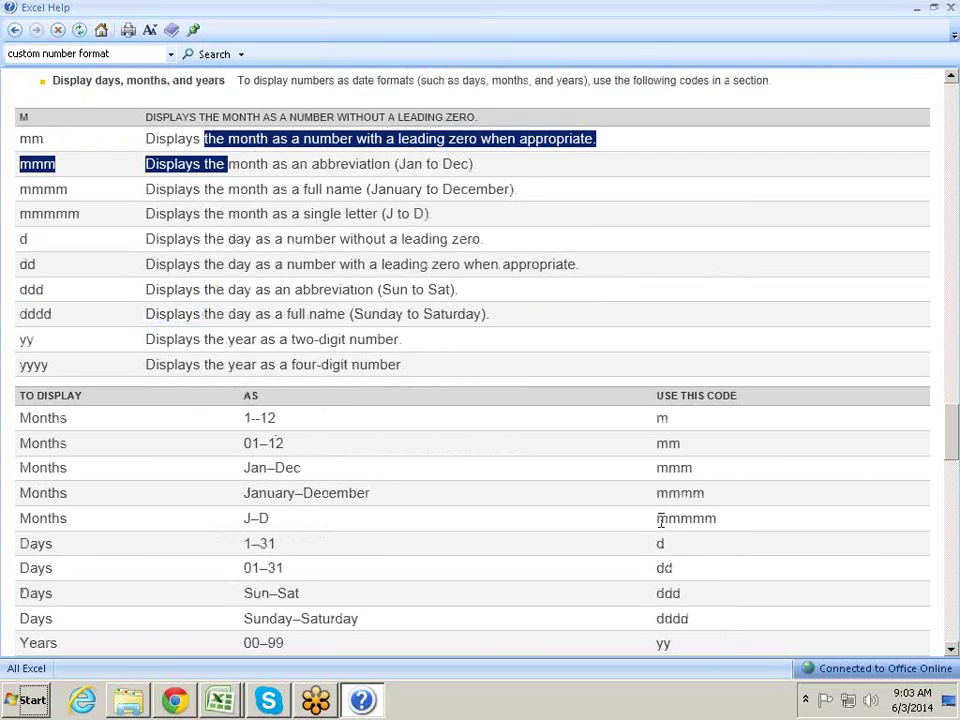
scroll(660, 514, "down", 2)
scroll(636, 519, "down", 2)
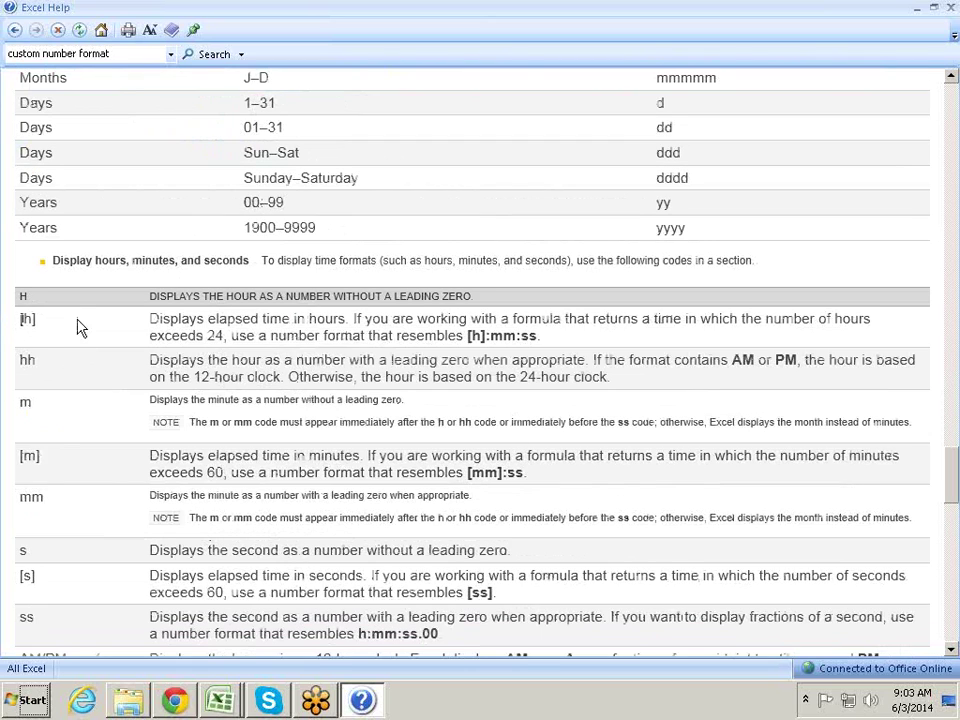
scroll(172, 450, "down", 3)
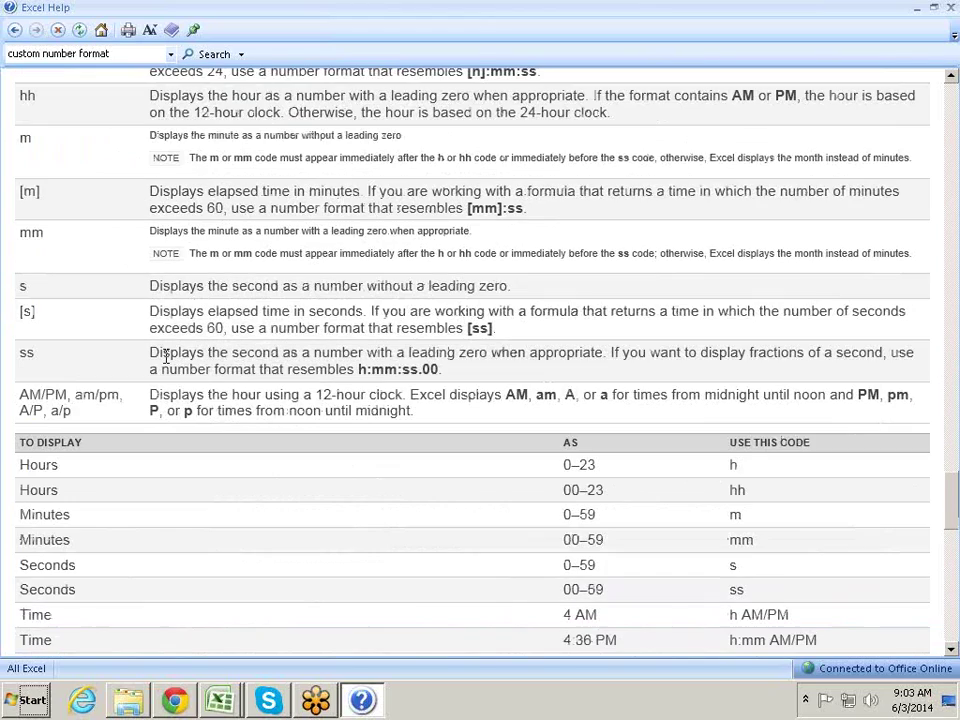
scroll(320, 418, "down", 2)
scroll(338, 415, "down", 2)
scroll(350, 417, "down", 2)
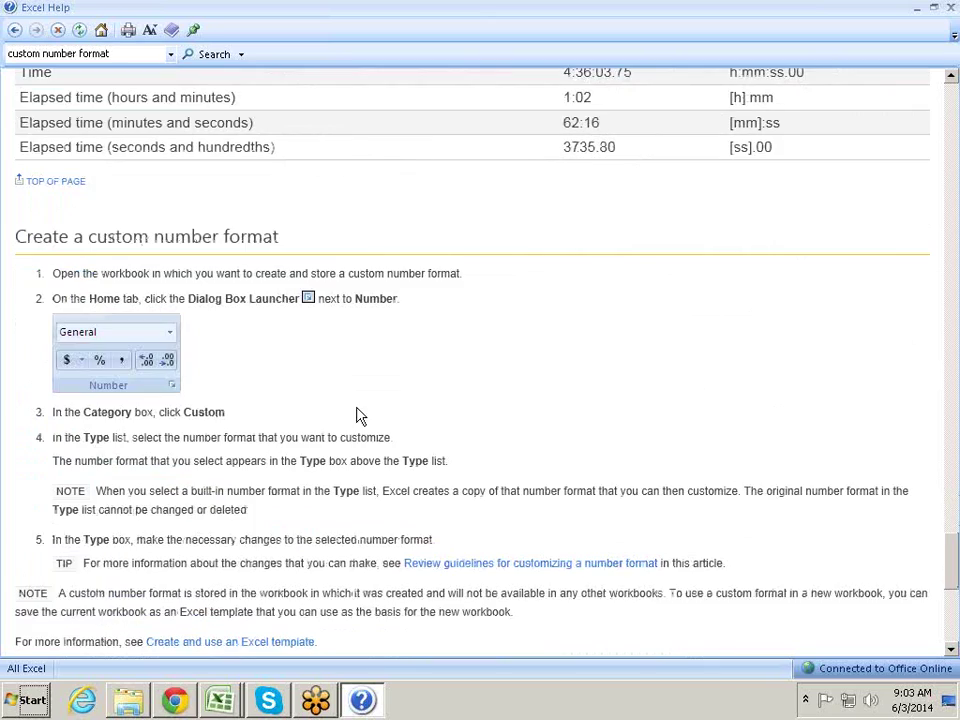
scroll(362, 415, "down", 2)
scroll(364, 416, "down", 2)
scroll(364, 416, "down", 2)
scroll(364, 410, "up", 1)
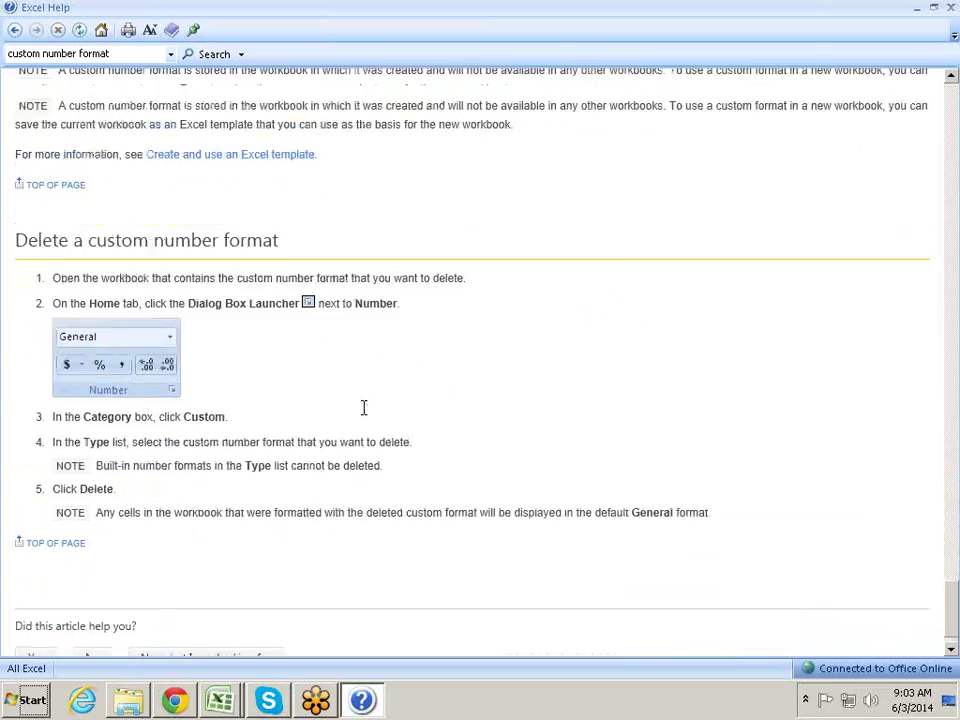
scroll(364, 410, "up", 10)
scroll(364, 416, "up", 6)
scroll(364, 416, "up", 5)
scroll(364, 416, "up", 3)
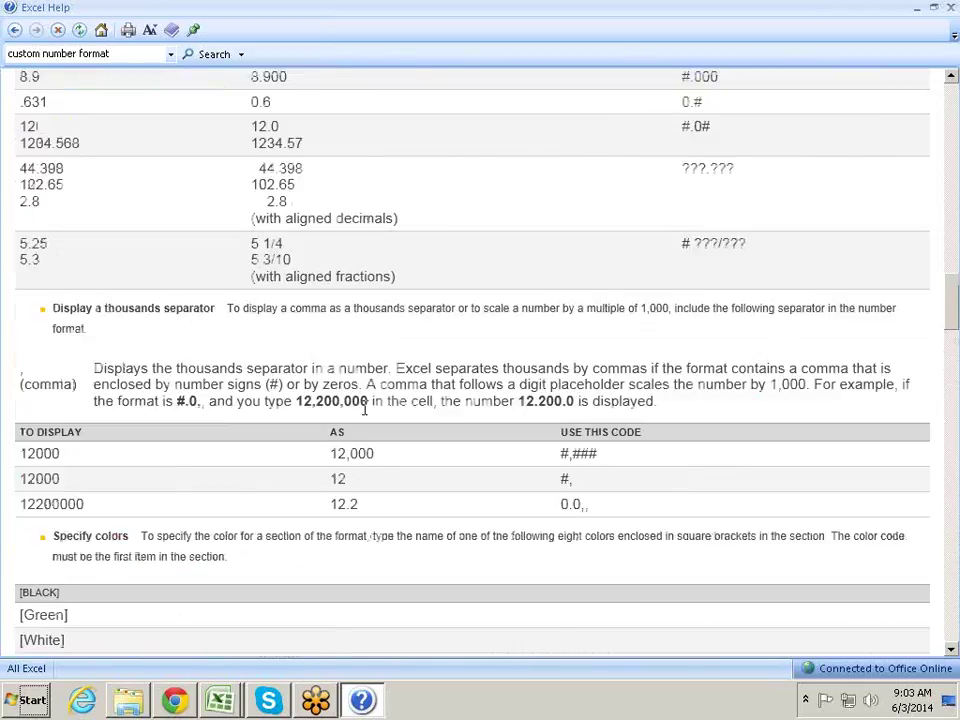
scroll(364, 416, "up", 2)
scroll(364, 416, "up", 5)
scroll(364, 416, "up", 5)
scroll(364, 416, "up", 2)
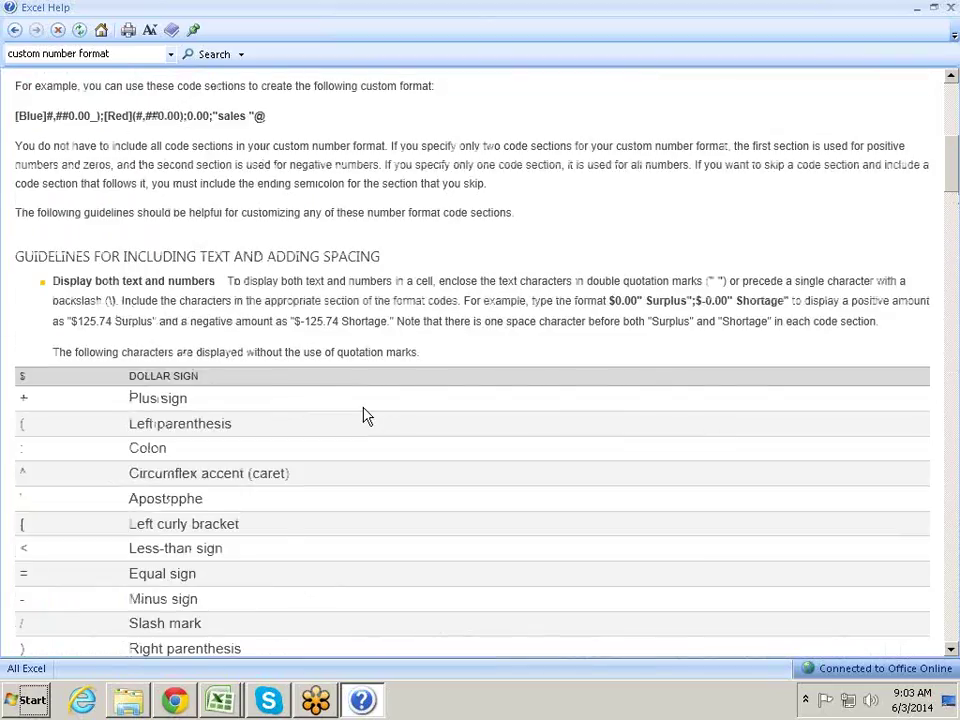
scroll(364, 416, "up", 3)
scroll(364, 416, "up", 2)
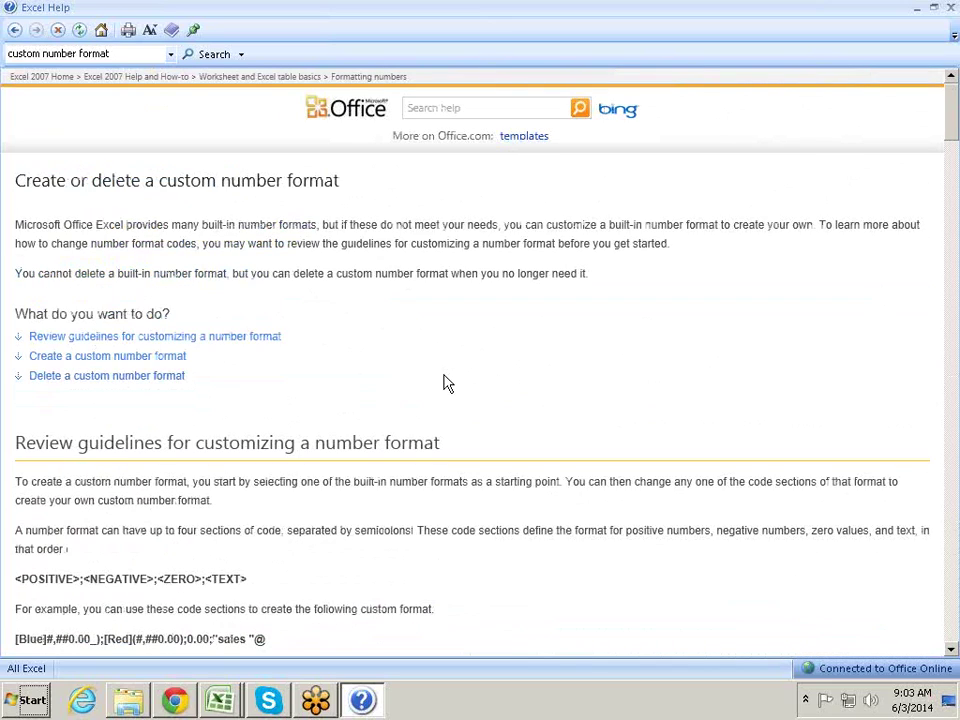